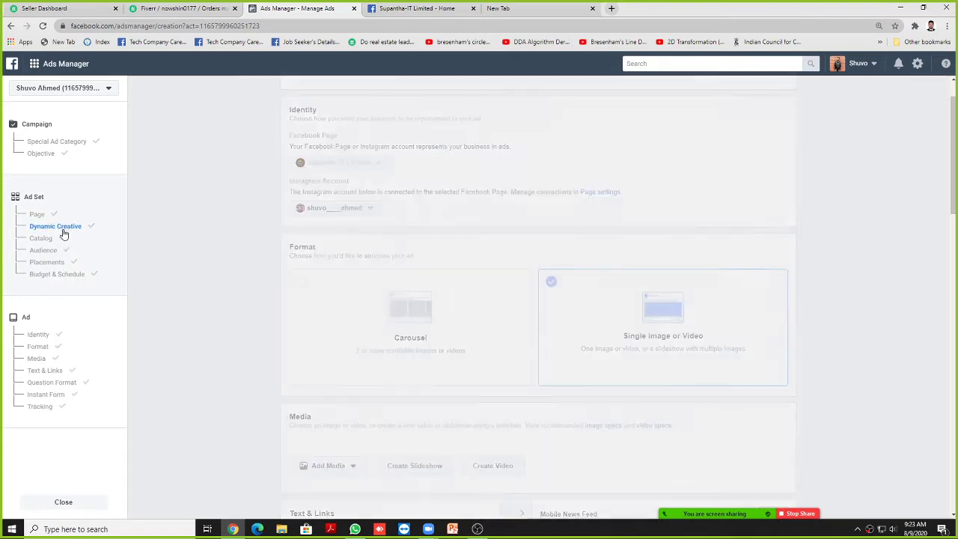
# - Scroll to the Audience locations and expand the location box to show the Dhaka map
pyautogui.scroll(-5, 576, 258)
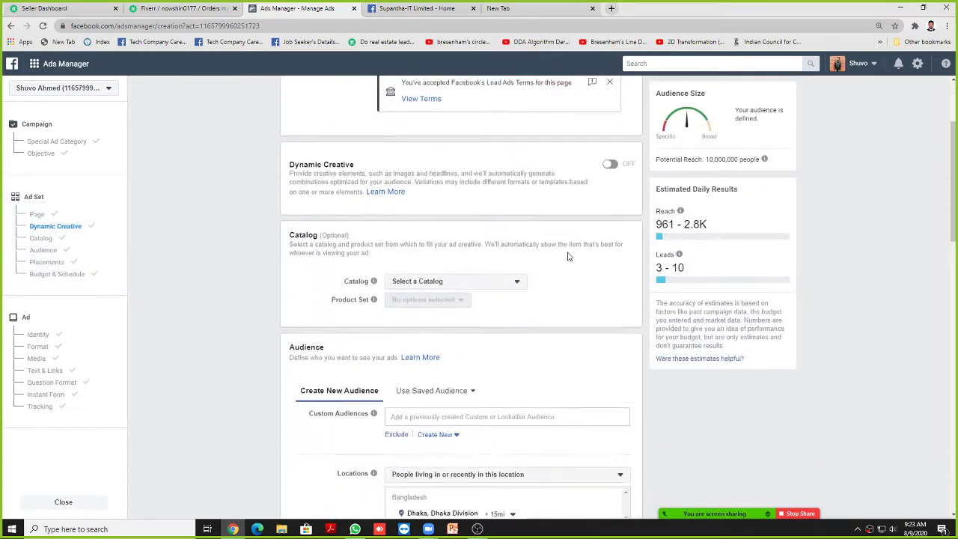
pyautogui.scroll(-1, 529, 267)
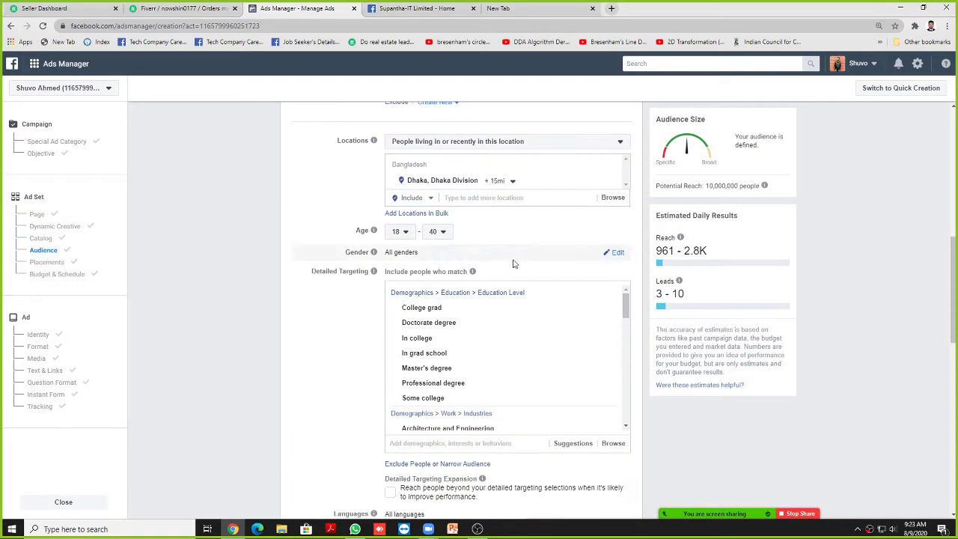
pyautogui.click(496, 197)
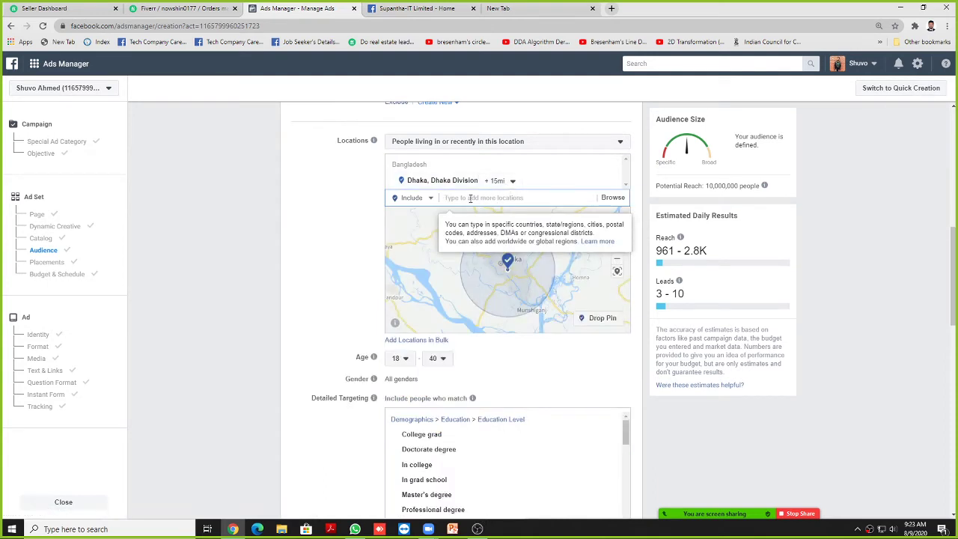
pyautogui.click(705, 508)
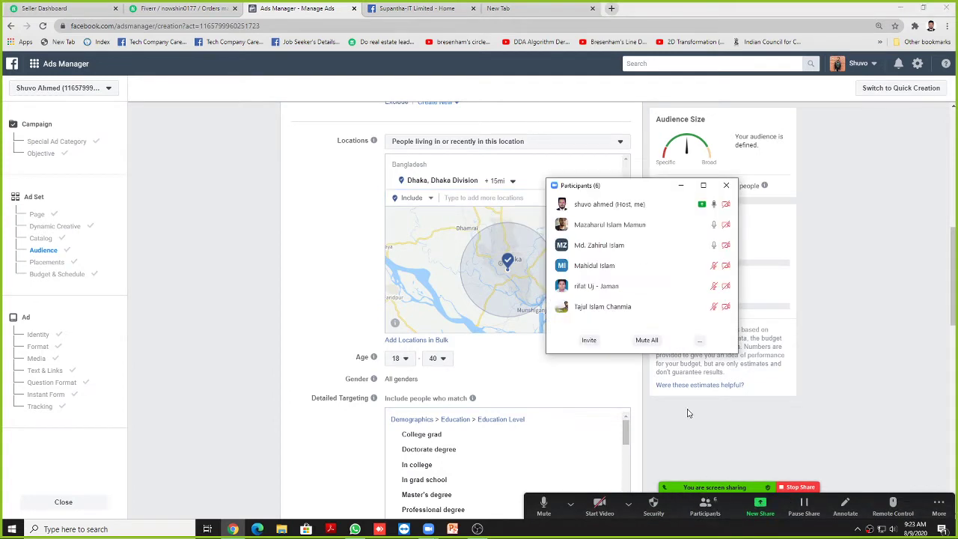
pyautogui.moveTo(629, 186); pyautogui.dragTo(717, 202)
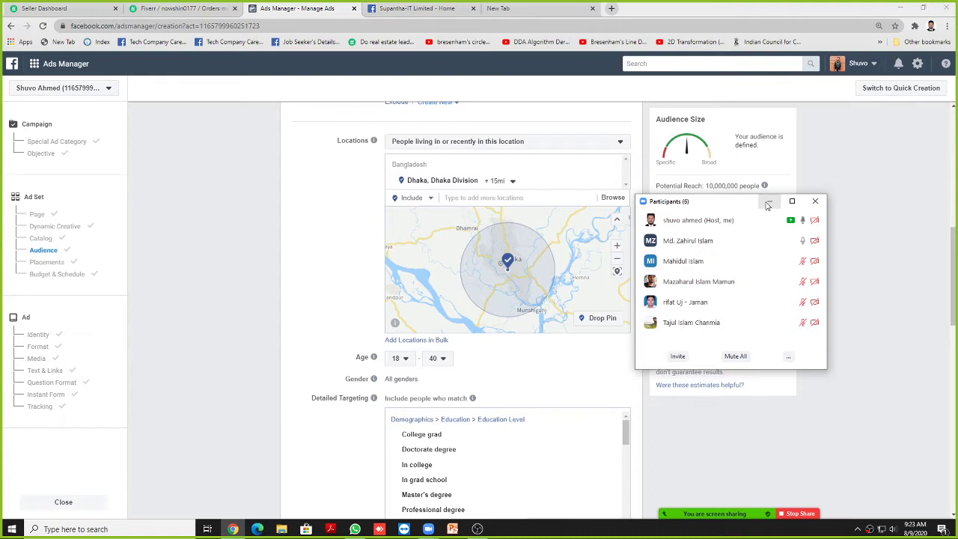
pyautogui.moveTo(716, 203); pyautogui.dragTo(747, 192)
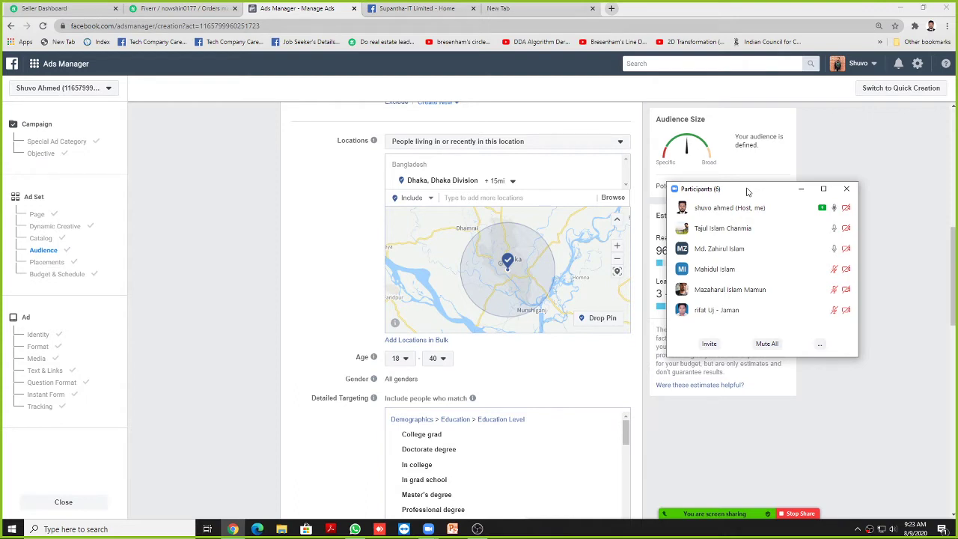
pyautogui.click(892, 529)
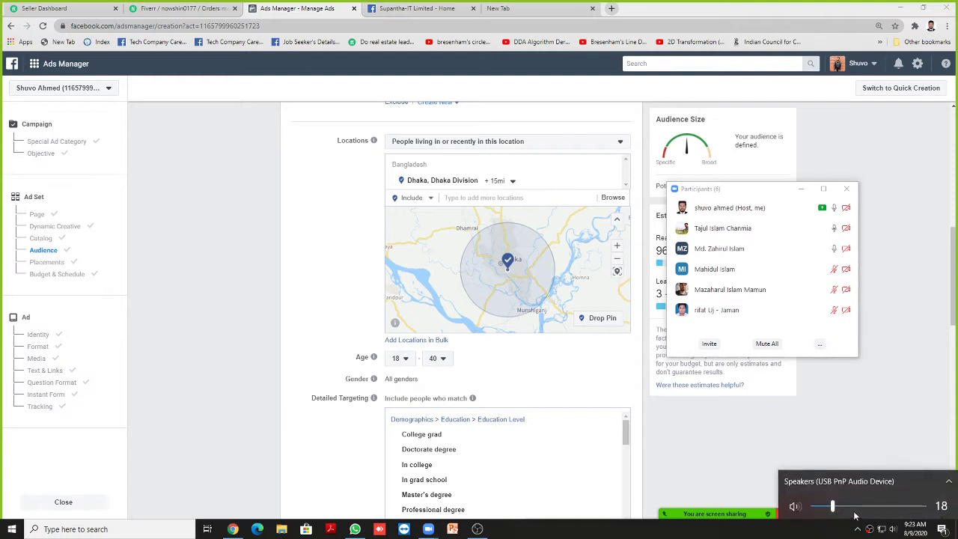
pyautogui.click(837, 506)
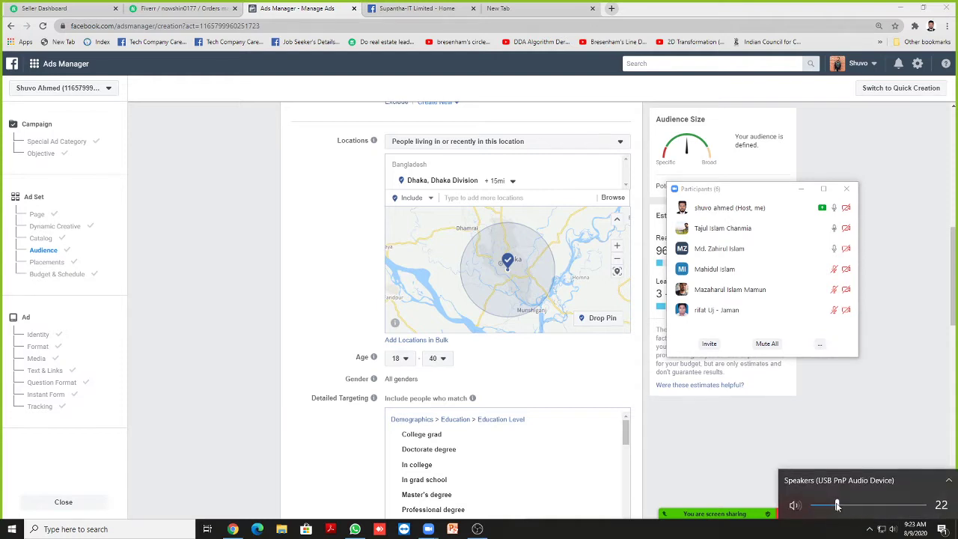
pyautogui.moveTo(838, 506); pyautogui.dragTo(838, 507)
pyautogui.click(828, 380)
pyautogui.click(800, 189)
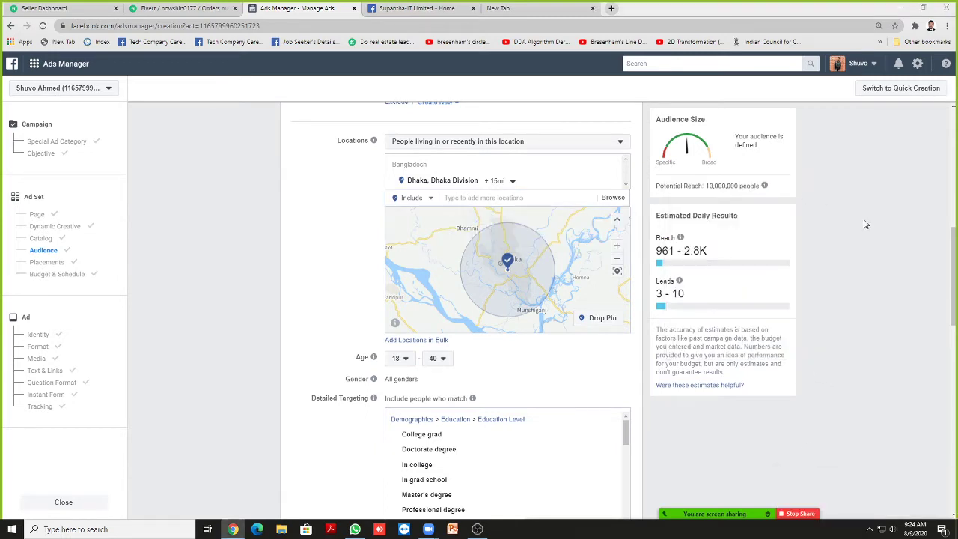
pyautogui.scroll(1, 952, 264)
pyautogui.scroll(-1, 952, 264)
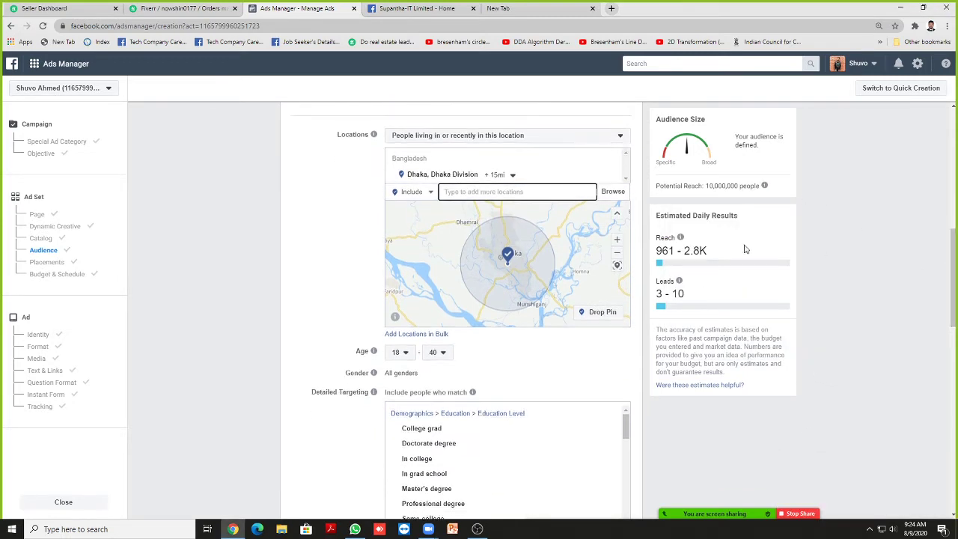
pyautogui.moveTo(378, 349)
pyautogui.scroll(2, 378, 349)
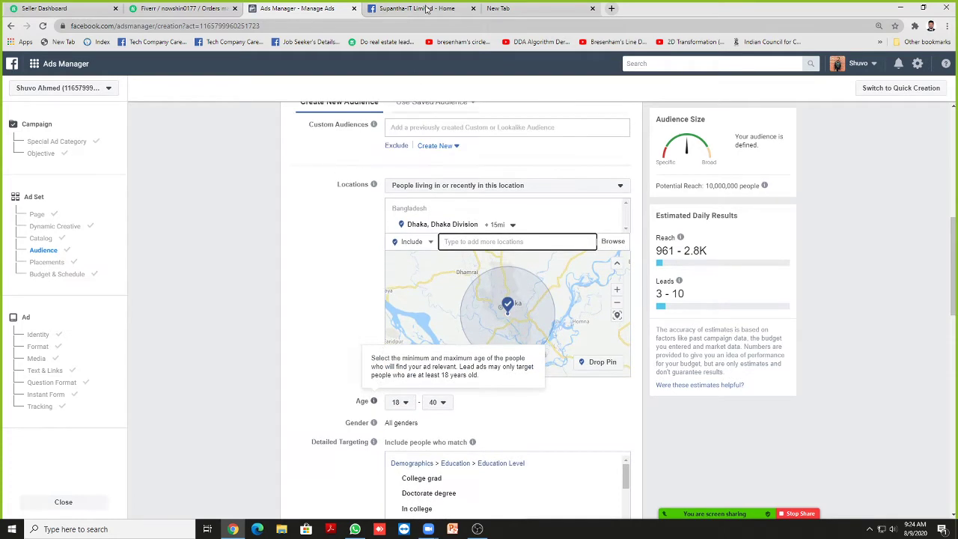
pyautogui.click(417, 8)
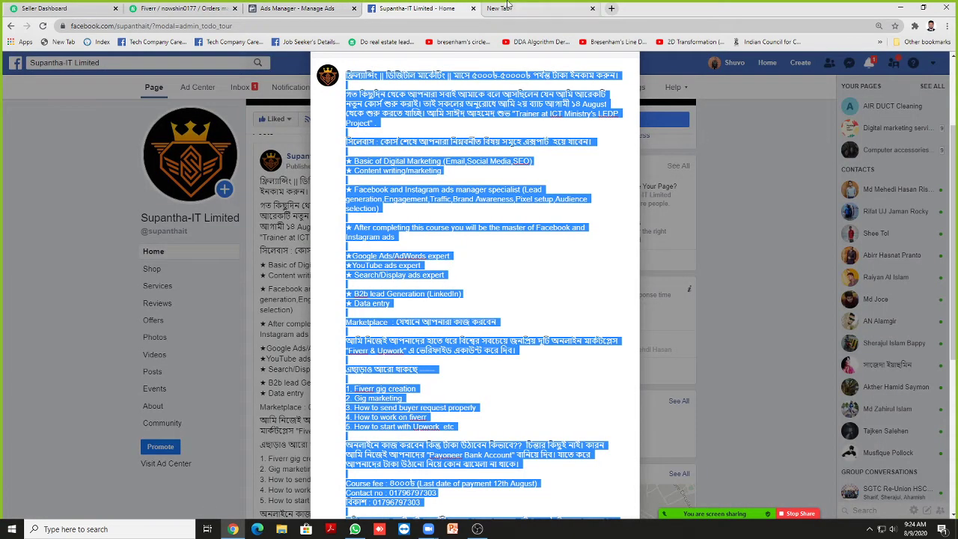
pyautogui.click(300, 8)
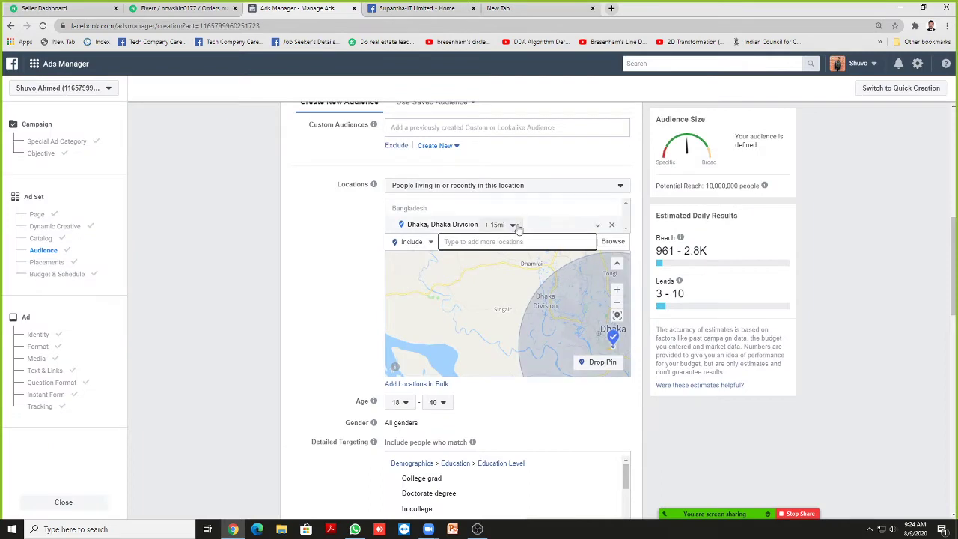
pyautogui.scroll(-2, 548, 298)
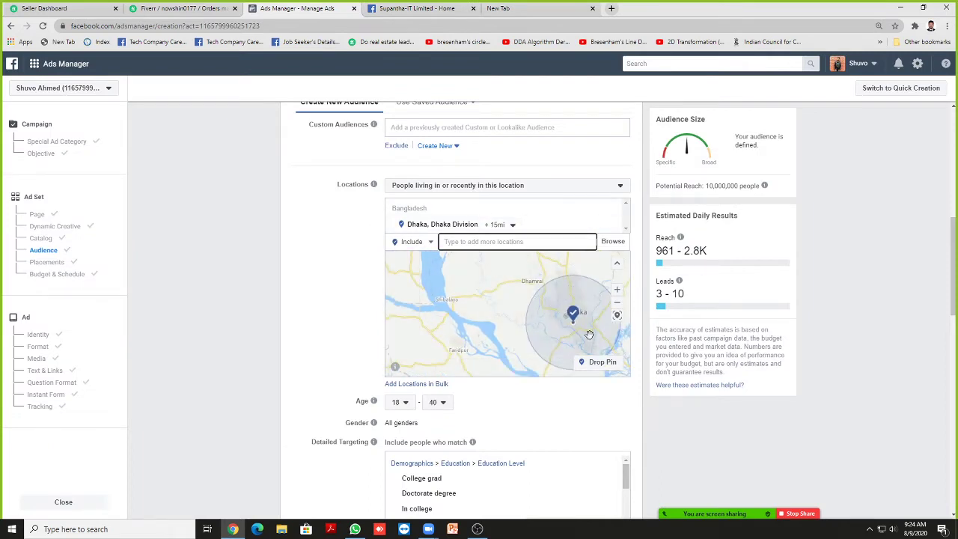
pyautogui.moveTo(549, 299); pyautogui.dragTo(505, 289)
pyautogui.scroll(2, 532, 305)
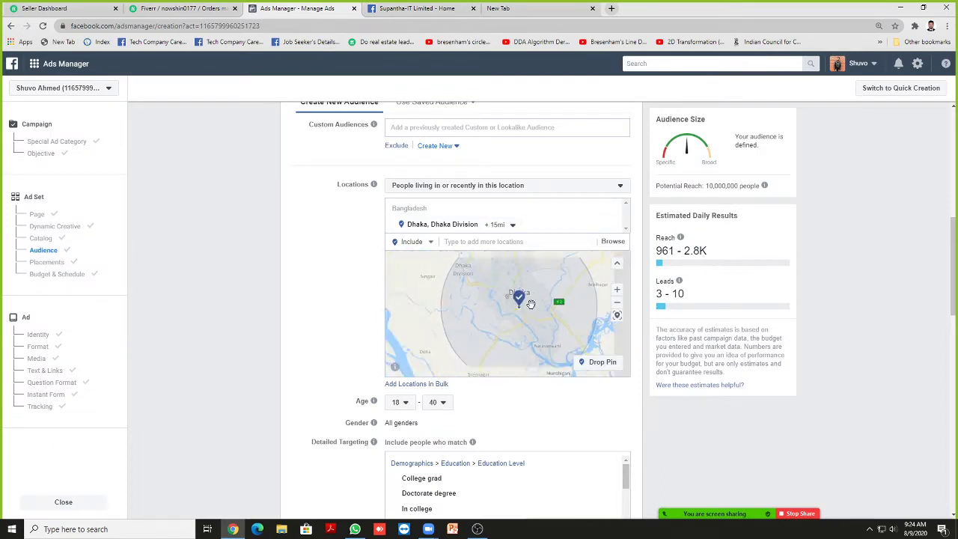
pyautogui.scroll(-1, 535, 301)
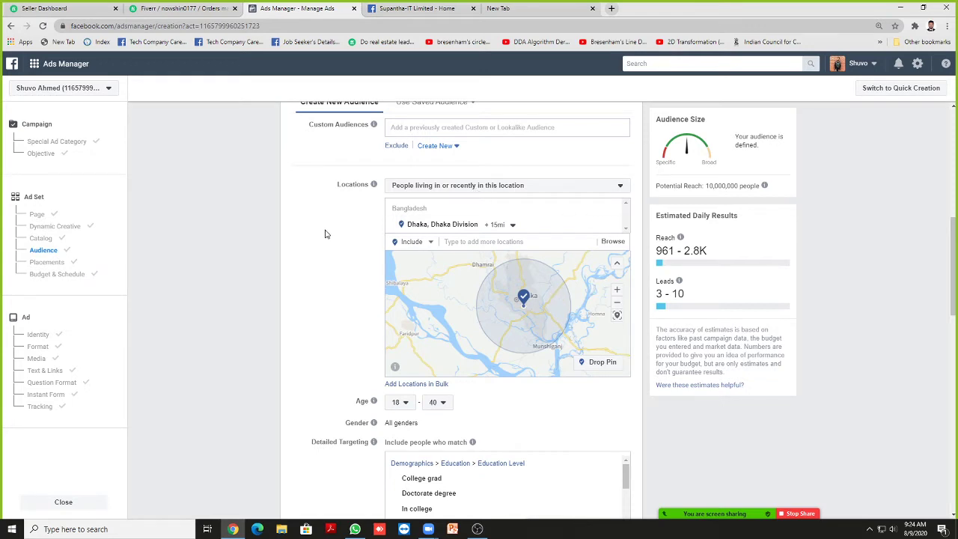
pyautogui.scroll(-3, 328, 235)
# - Search detailed targeting for 'am' and add American International University-Bangladesh
pyautogui.scroll(-1, 327, 234)
pyautogui.click(416, 265)
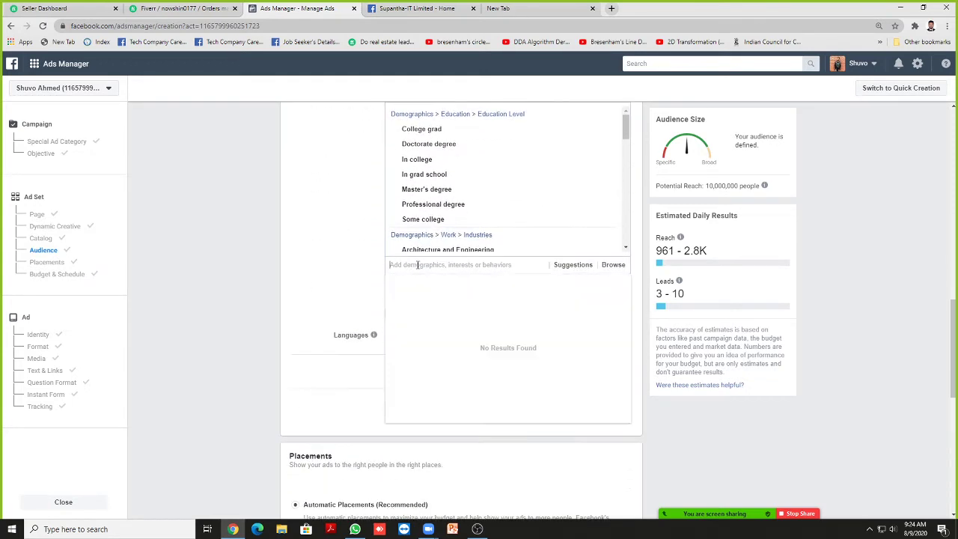
pyautogui.write('american inter')
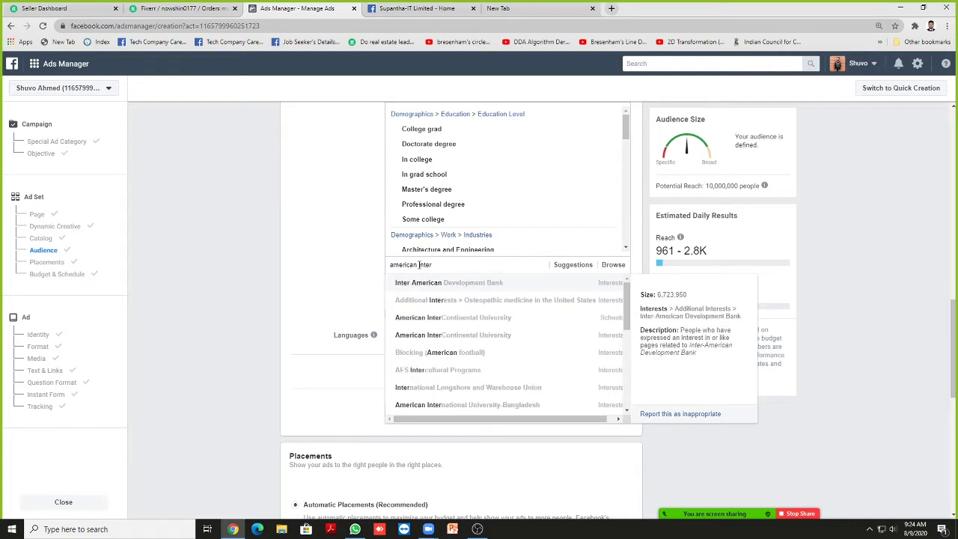
pyautogui.click(453, 405)
# - From Suggestions, add ULAB, Daffodil, BRAC, North South, Prime and other suggested universities
pyautogui.click(573, 265)
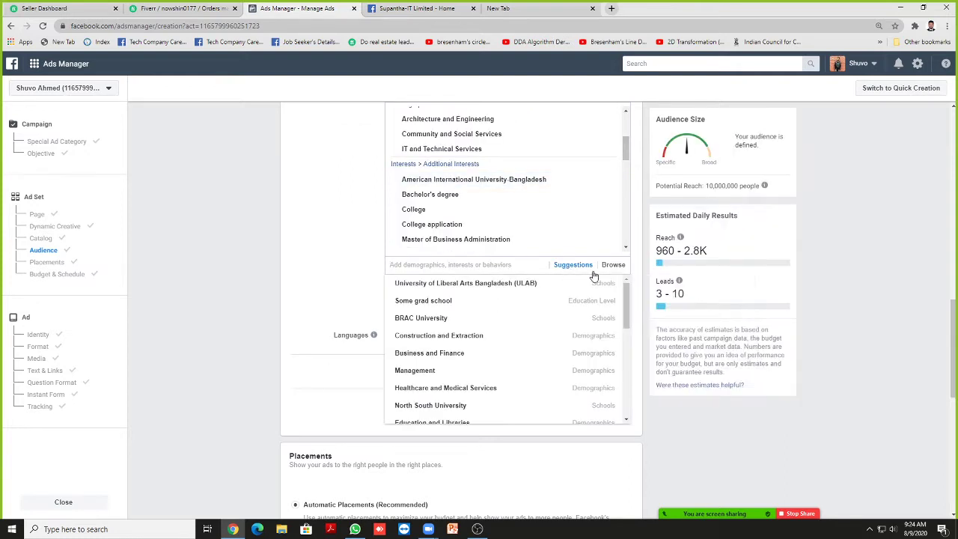
pyautogui.click(524, 284)
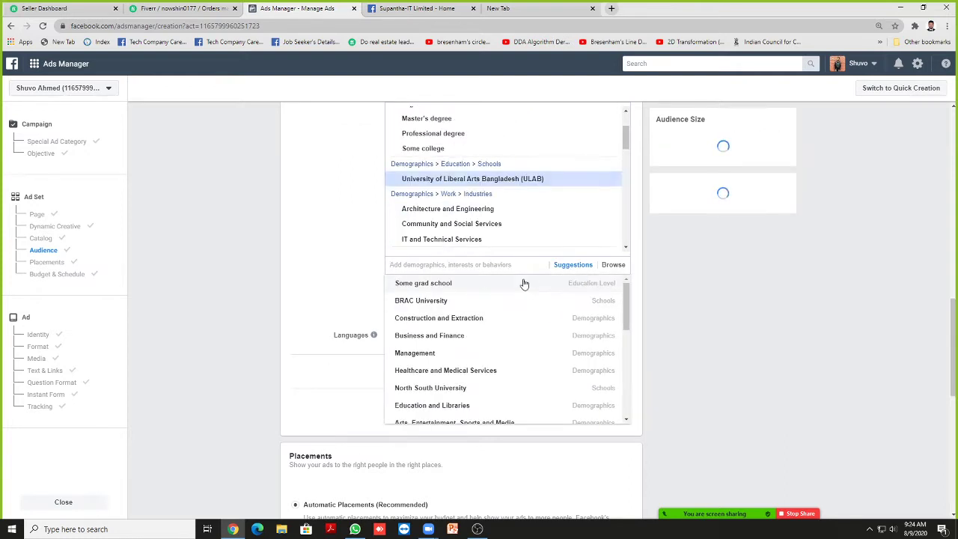
pyautogui.click(522, 285)
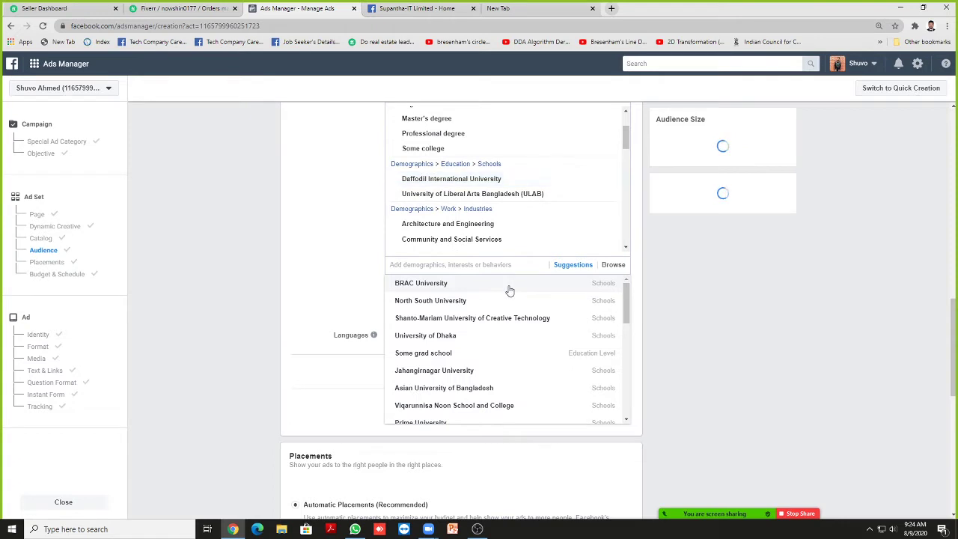
pyautogui.click(509, 286)
pyautogui.click(506, 291)
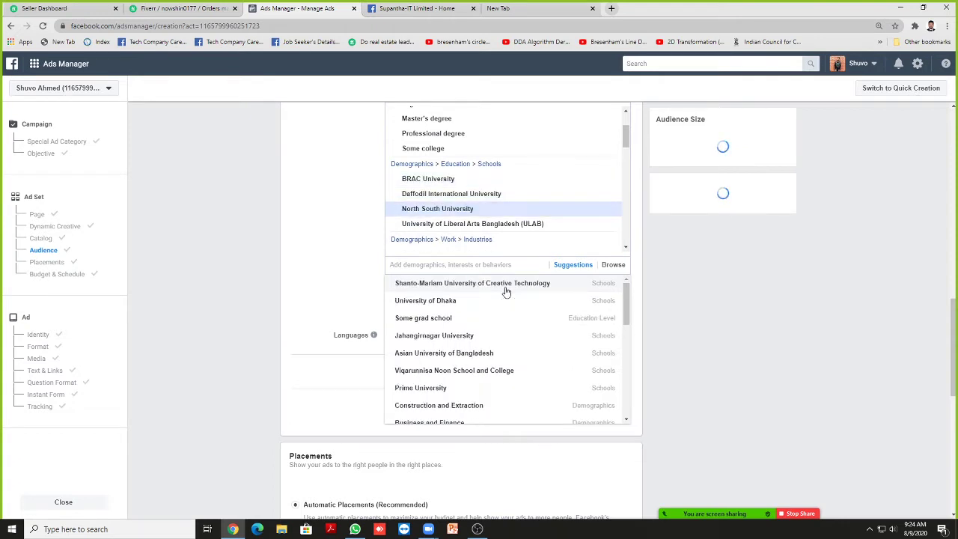
pyautogui.click(506, 291)
pyautogui.click(506, 291)
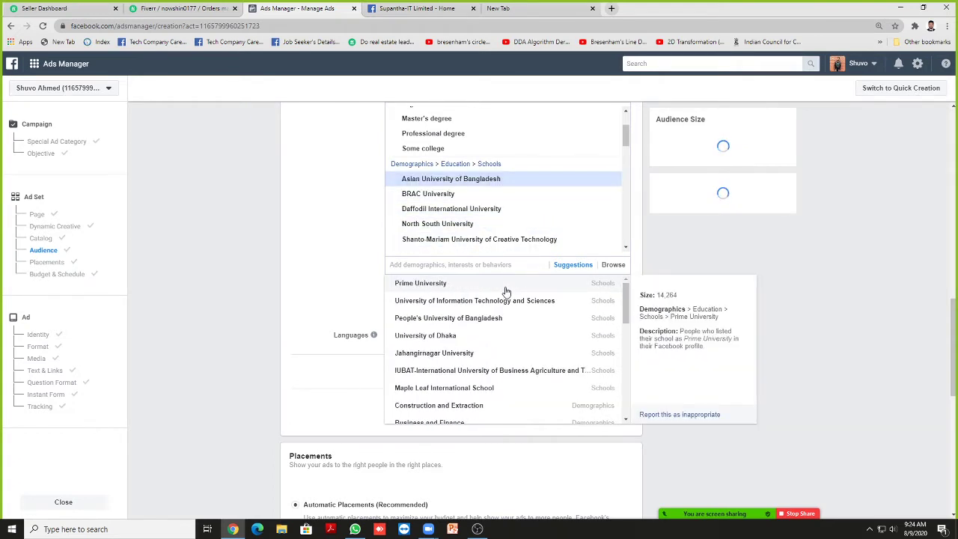
pyautogui.click(506, 291)
pyautogui.click(506, 291)
pyautogui.click(505, 291)
pyautogui.click(506, 291)
pyautogui.click(506, 291)
pyautogui.click(506, 291)
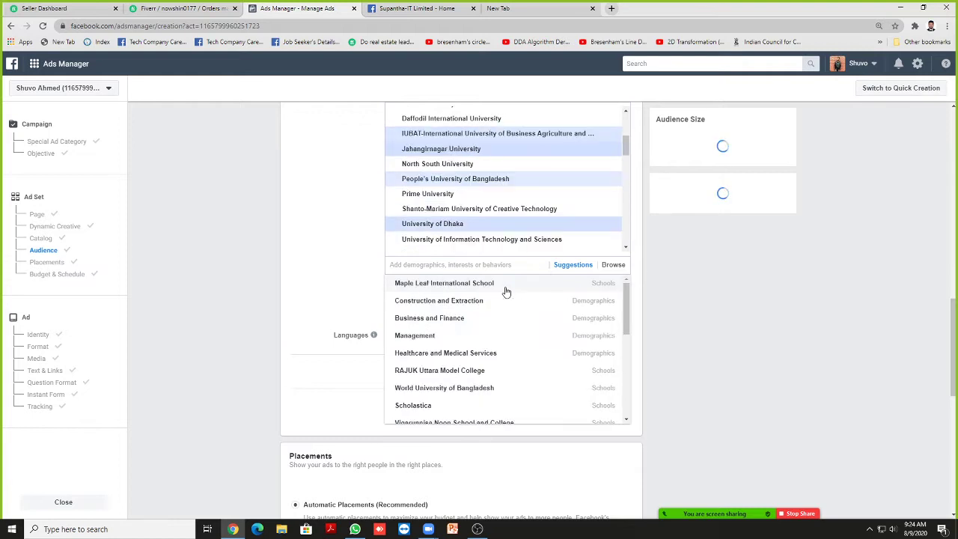
pyautogui.click(506, 291)
pyautogui.click(506, 291)
pyautogui.click(506, 291)
pyautogui.click(506, 292)
pyautogui.click(505, 291)
pyautogui.click(506, 292)
pyautogui.click(506, 291)
pyautogui.click(506, 291)
pyautogui.click(505, 291)
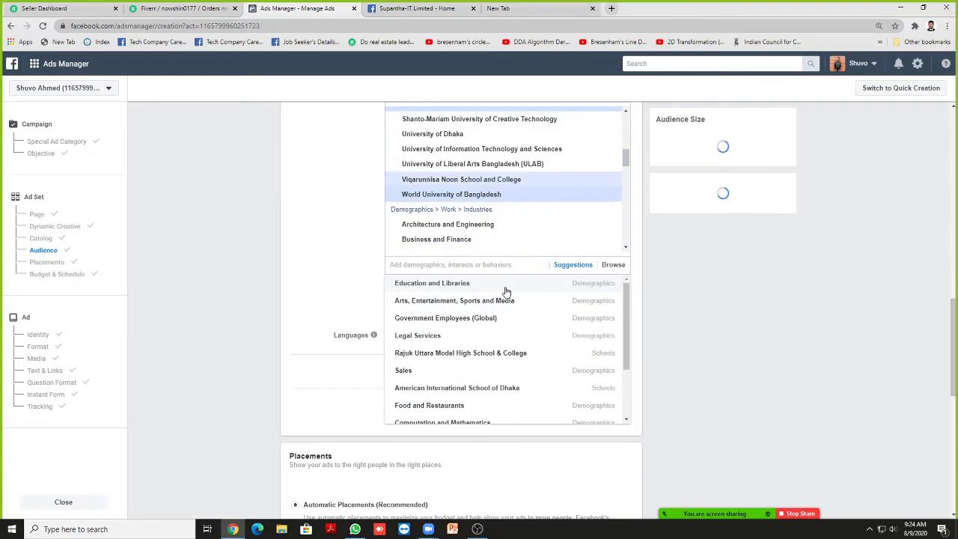
pyautogui.click(506, 291)
pyautogui.click(506, 291)
pyautogui.click(506, 291)
pyautogui.click(505, 291)
pyautogui.click(506, 291)
pyautogui.click(506, 291)
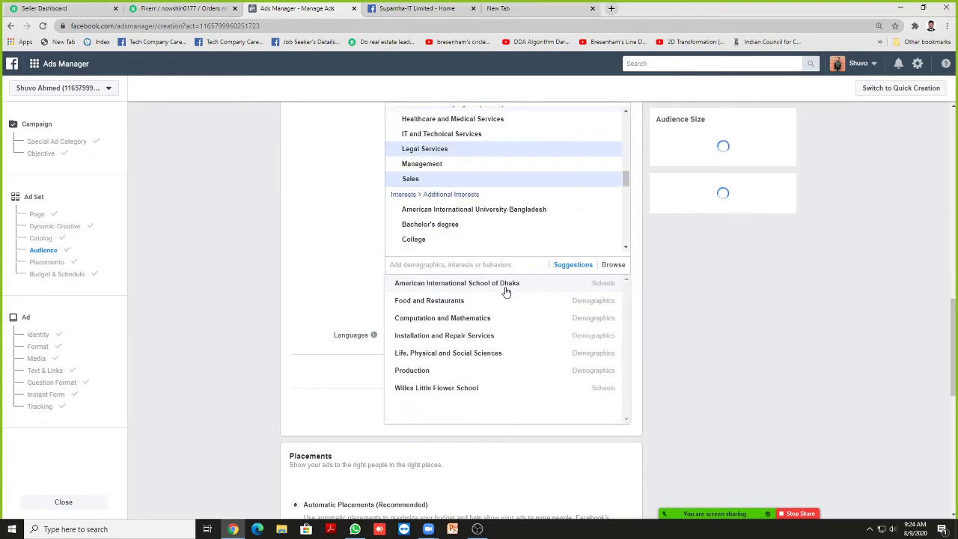
# - Add more suggested schools, including RUET and Cambrian College, to detailed targeting
pyautogui.click(505, 291)
pyautogui.click(506, 291)
pyautogui.click(506, 291)
pyautogui.click(506, 291)
pyautogui.click(506, 291)
pyautogui.click(506, 291)
pyautogui.click(506, 292)
pyautogui.tripleClick(506, 291)
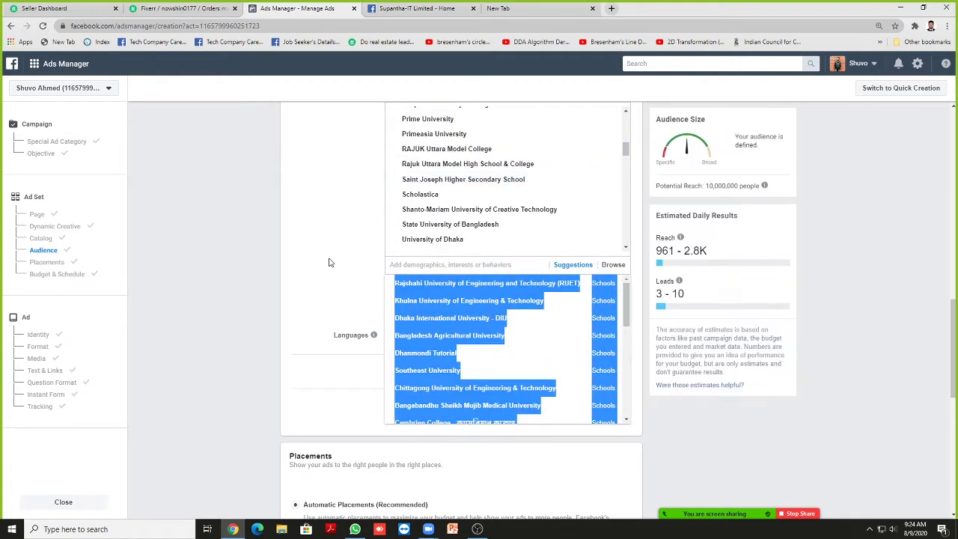
pyautogui.click(484, 284)
pyautogui.click(483, 285)
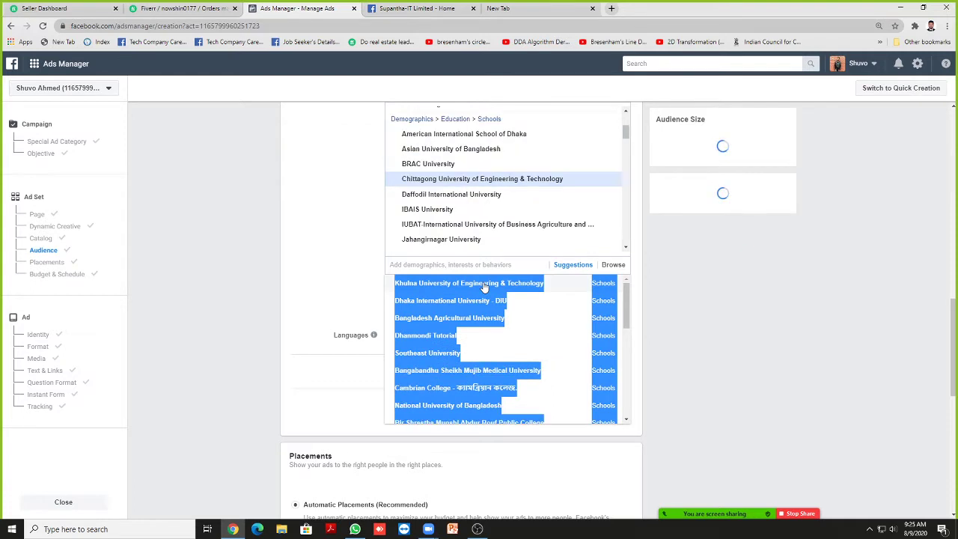
pyautogui.click(484, 285)
pyautogui.click(483, 285)
pyautogui.click(484, 284)
pyautogui.click(484, 284)
pyautogui.click(483, 284)
pyautogui.click(484, 285)
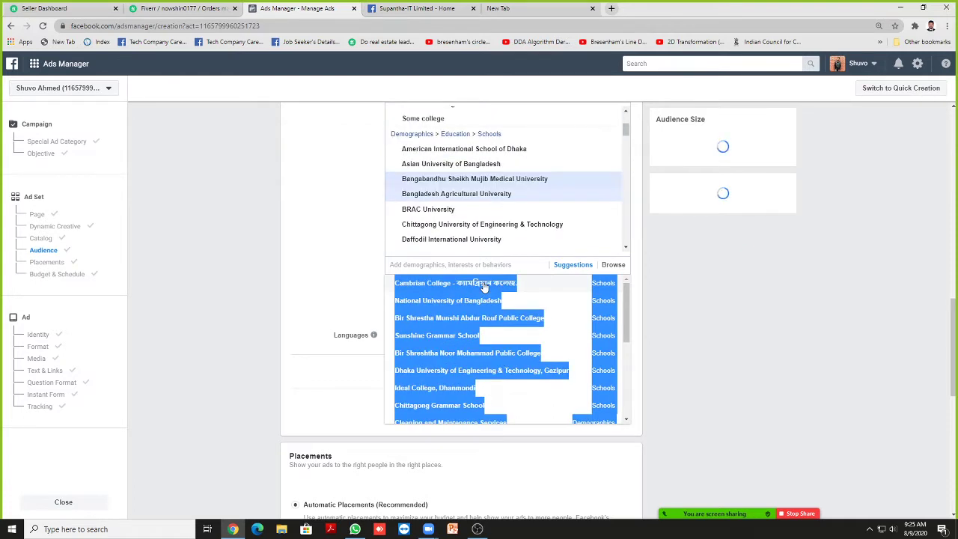
pyautogui.click(484, 284)
pyautogui.click(483, 285)
pyautogui.click(483, 284)
pyautogui.click(483, 284)
pyautogui.click(483, 285)
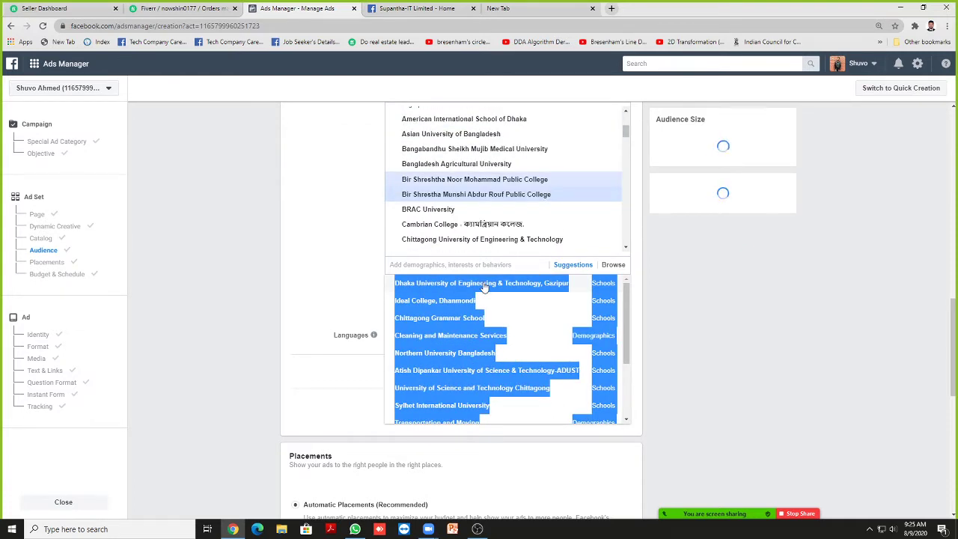
pyautogui.click(483, 285)
pyautogui.click(483, 285)
pyautogui.click(483, 285)
pyautogui.click(484, 285)
pyautogui.click(483, 285)
pyautogui.click(483, 284)
pyautogui.click(484, 284)
pyautogui.click(483, 285)
pyautogui.click(482, 284)
pyautogui.click(483, 285)
pyautogui.click(482, 284)
pyautogui.click(482, 285)
pyautogui.click(483, 284)
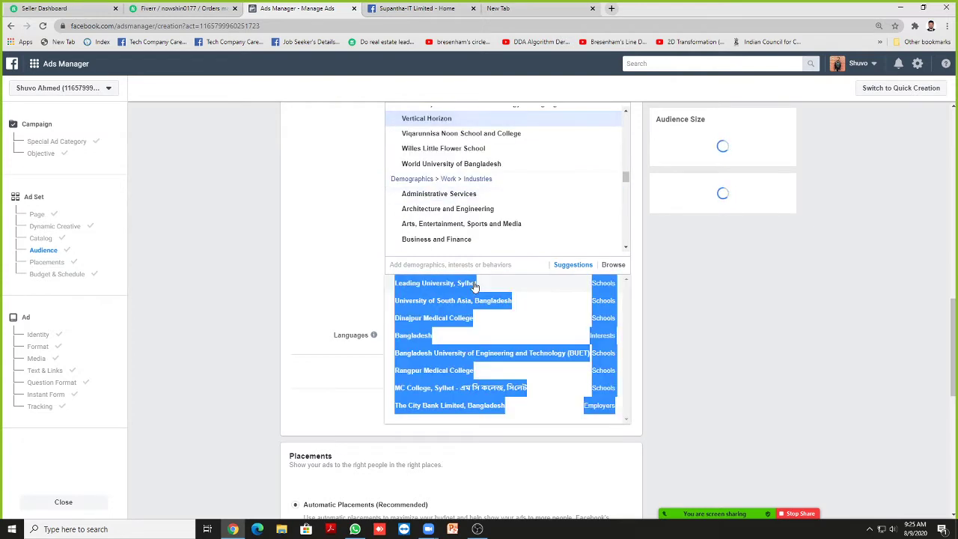
# - Reload suggestions and add Leading University Sylhet, Savar Cantonment school, medical colleges and High school grad
pyautogui.click(457, 265)
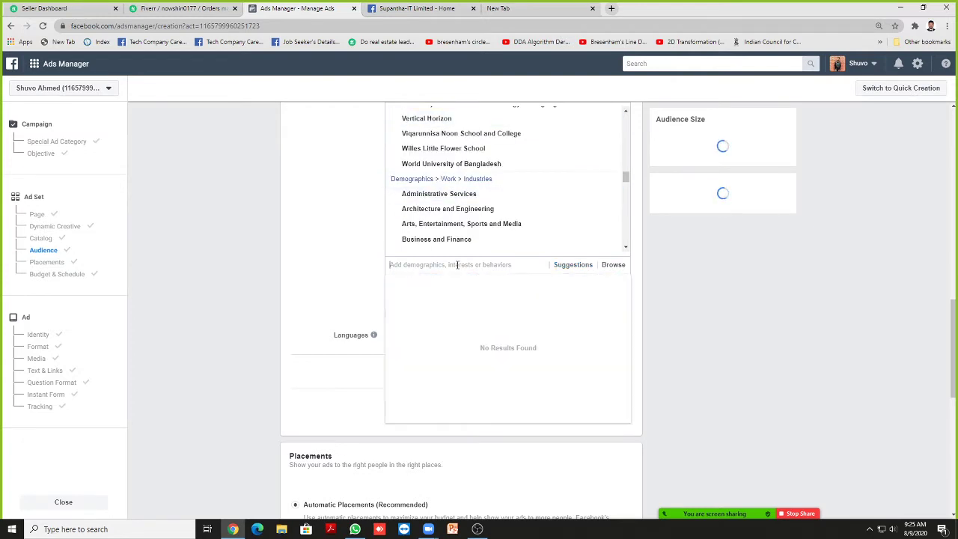
pyautogui.click(555, 268)
pyautogui.click(492, 291)
pyautogui.click(493, 291)
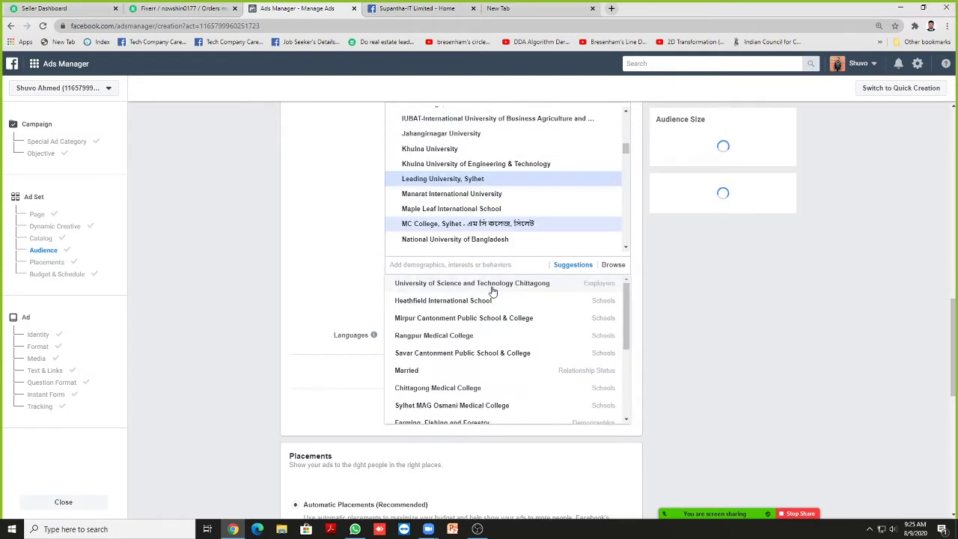
pyautogui.click(492, 290)
pyautogui.click(493, 291)
pyautogui.click(492, 290)
pyautogui.click(493, 290)
pyautogui.click(493, 290)
pyautogui.click(493, 290)
pyautogui.click(493, 291)
pyautogui.click(493, 290)
pyautogui.click(493, 290)
pyautogui.click(493, 290)
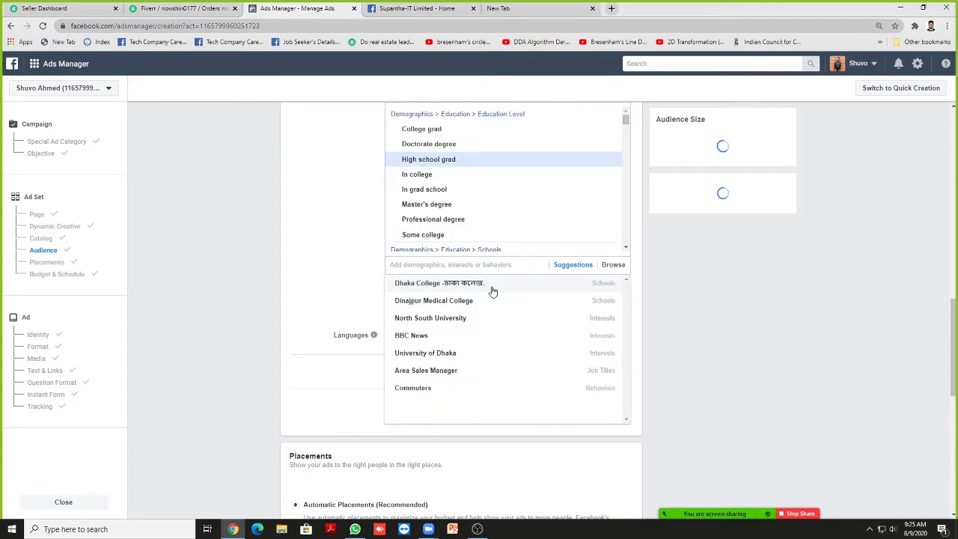
pyautogui.click(493, 290)
pyautogui.click(493, 290)
pyautogui.click(492, 291)
pyautogui.click(492, 290)
pyautogui.click(492, 290)
pyautogui.click(492, 291)
pyautogui.click(492, 291)
pyautogui.click(492, 290)
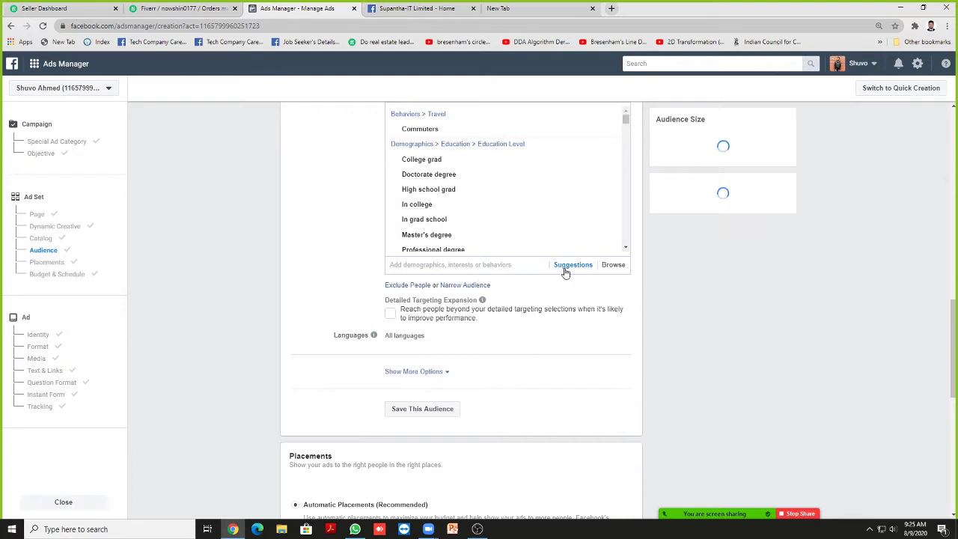
# - Add District Sales Manager and Sales Development Manager from the suggestions
pyautogui.click(565, 267)
pyautogui.click(493, 284)
pyautogui.click(494, 285)
pyautogui.click(494, 284)
pyautogui.click(494, 284)
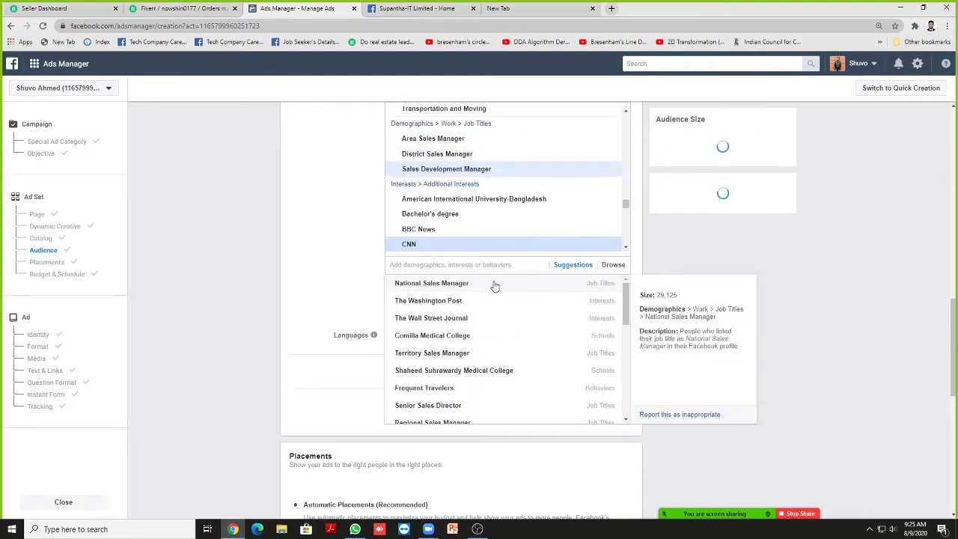
# - Remove CNN, BBC News and The New York Times from the targeted interests
pyautogui.click(607, 244)
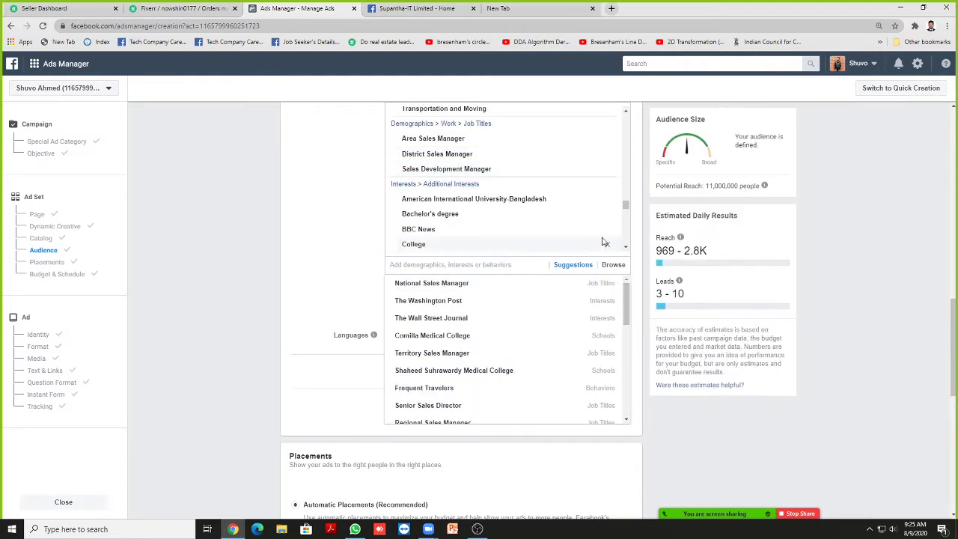
pyautogui.click(607, 232)
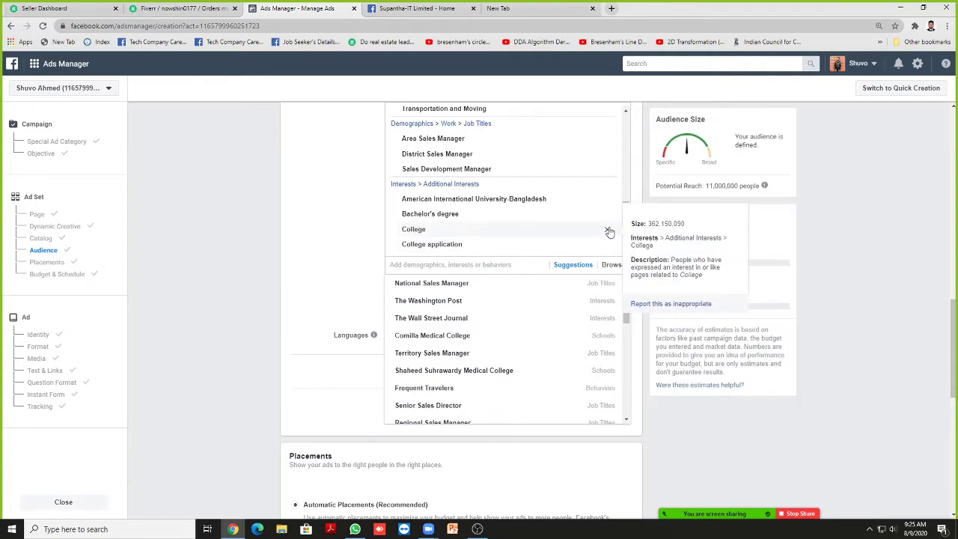
pyautogui.scroll(-1, 532, 238)
pyautogui.scroll(-3, 526, 237)
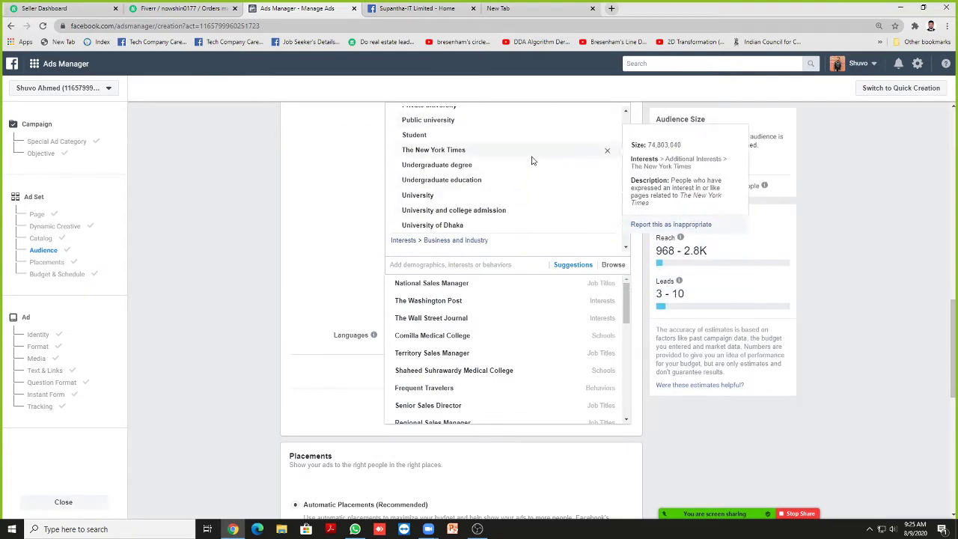
pyautogui.click(607, 150)
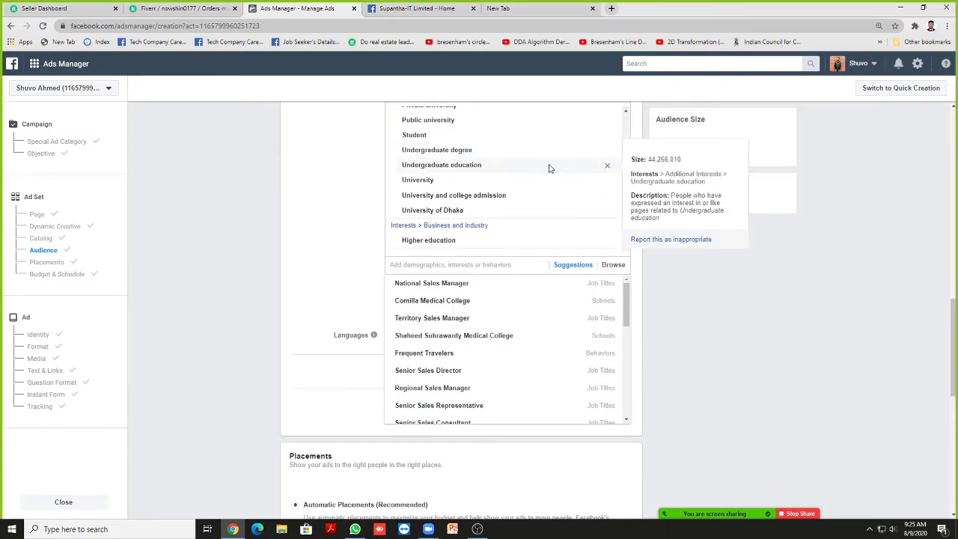
# - Remove Hard drives, Network storage, Software, Tablet computers and the remaining Computers interests
pyautogui.scroll(-4, 516, 169)
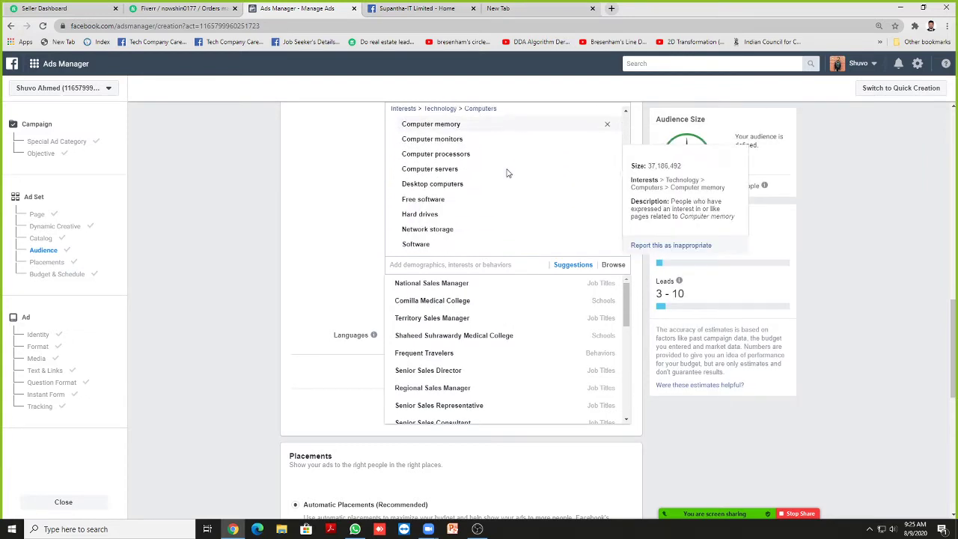
pyautogui.scroll(-3, 508, 176)
pyautogui.scroll(3, 509, 178)
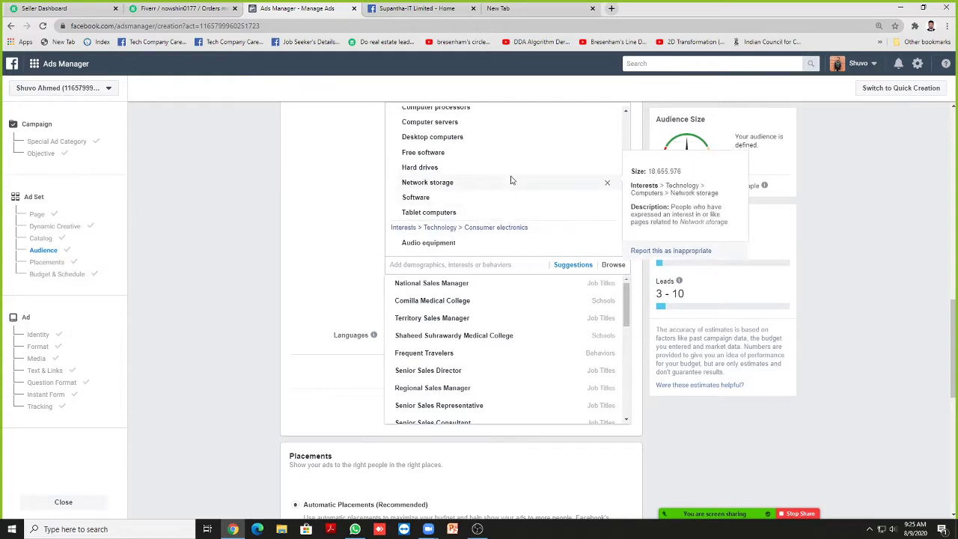
pyautogui.click(607, 168)
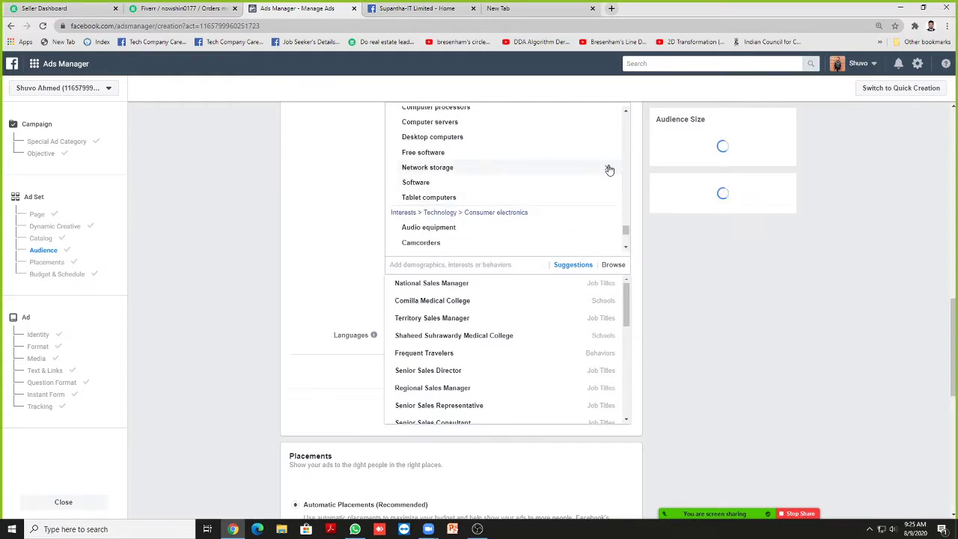
pyautogui.click(608, 168)
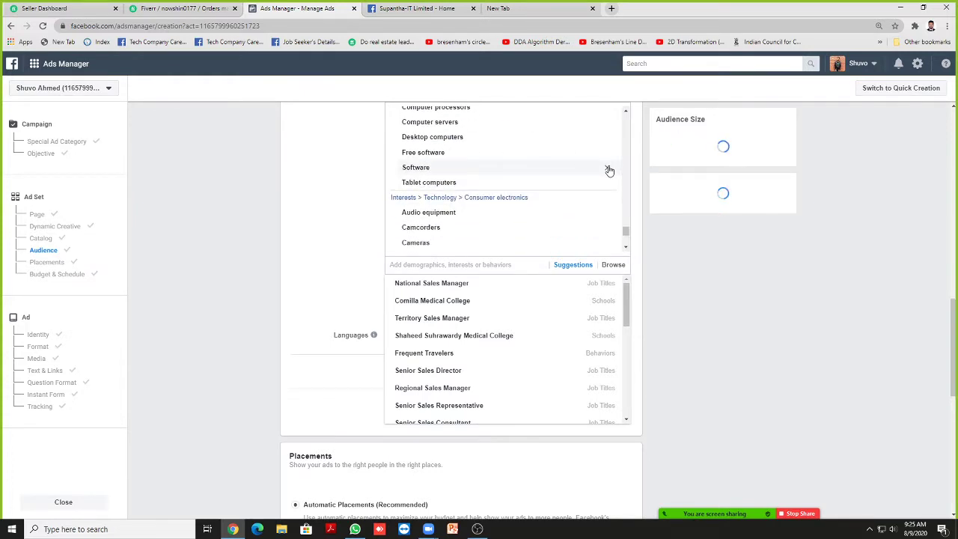
pyautogui.click(608, 169)
pyautogui.click(607, 169)
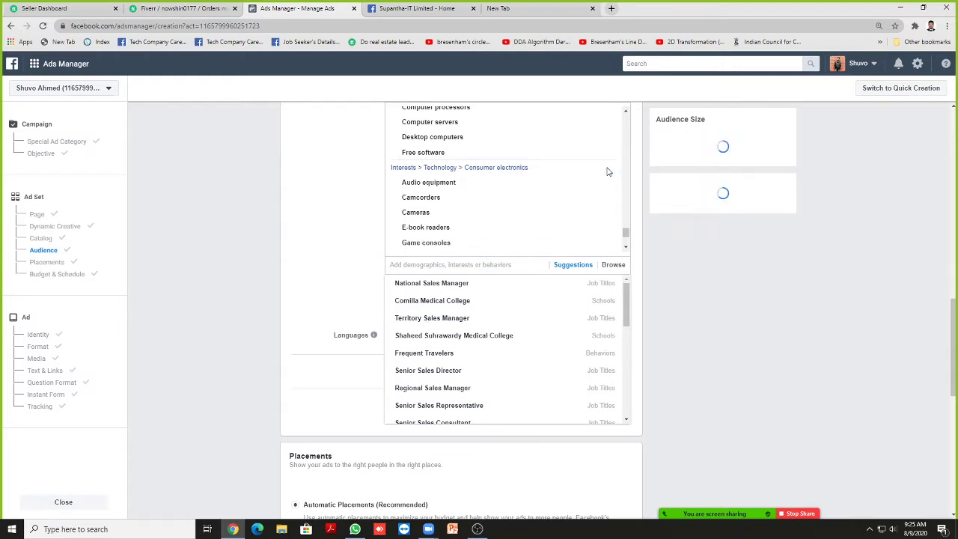
pyautogui.scroll(3, 511, 167)
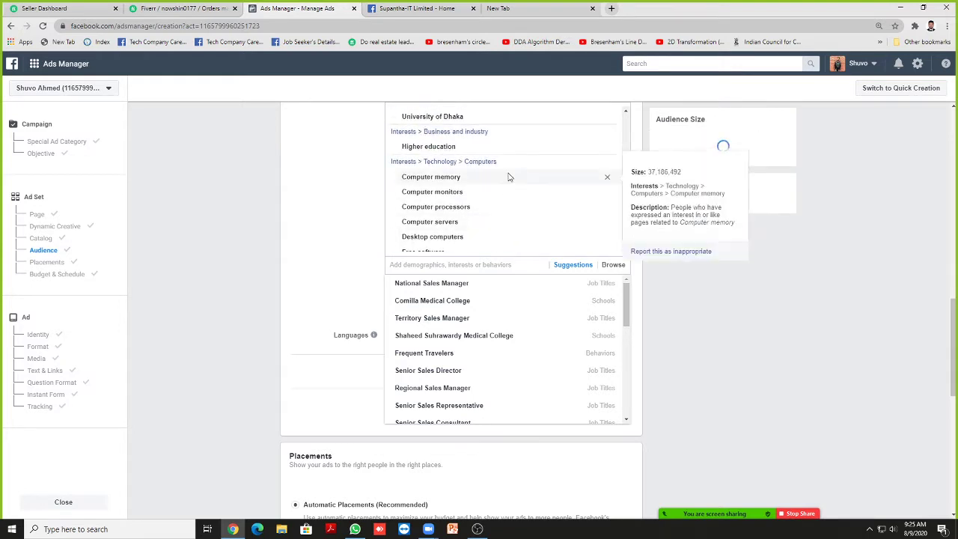
pyautogui.click(608, 166)
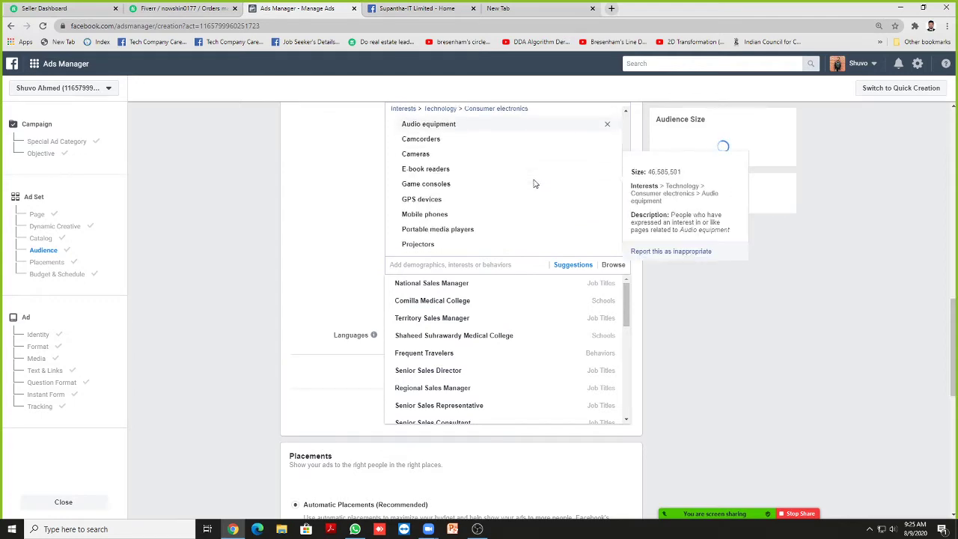
pyautogui.scroll(-2, 534, 183)
pyautogui.scroll(2, 535, 182)
pyautogui.scroll(-3, 560, 177)
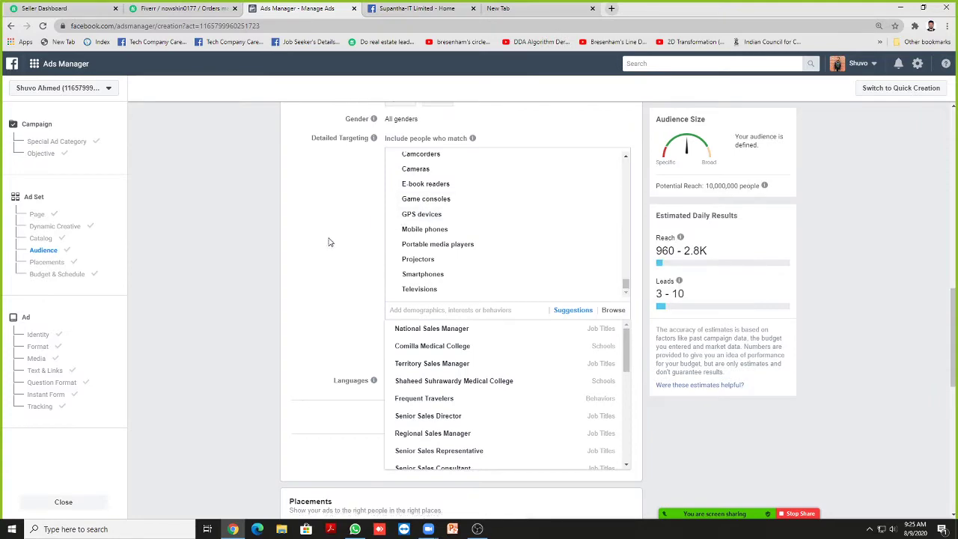
pyautogui.scroll(-3, 369, 242)
pyautogui.scroll(2, 456, 217)
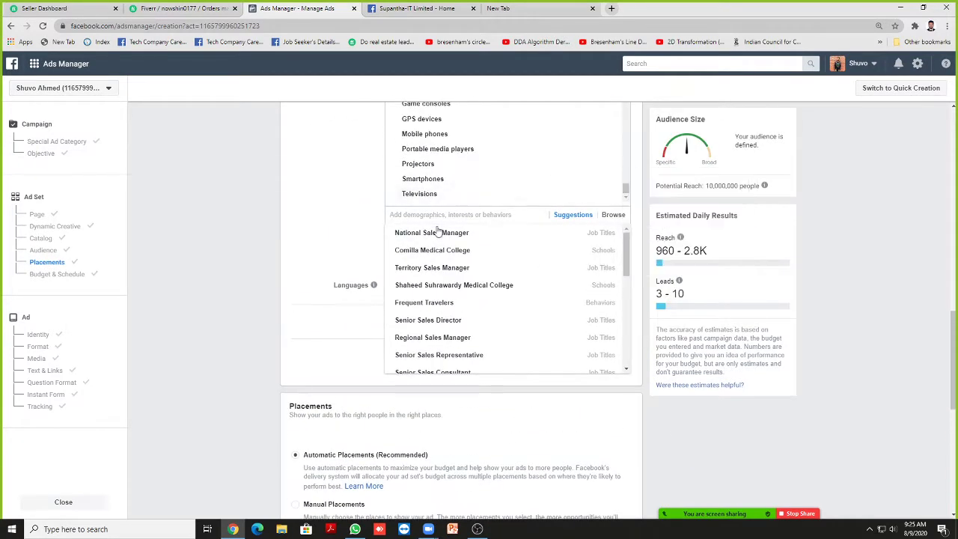
pyautogui.click(434, 214)
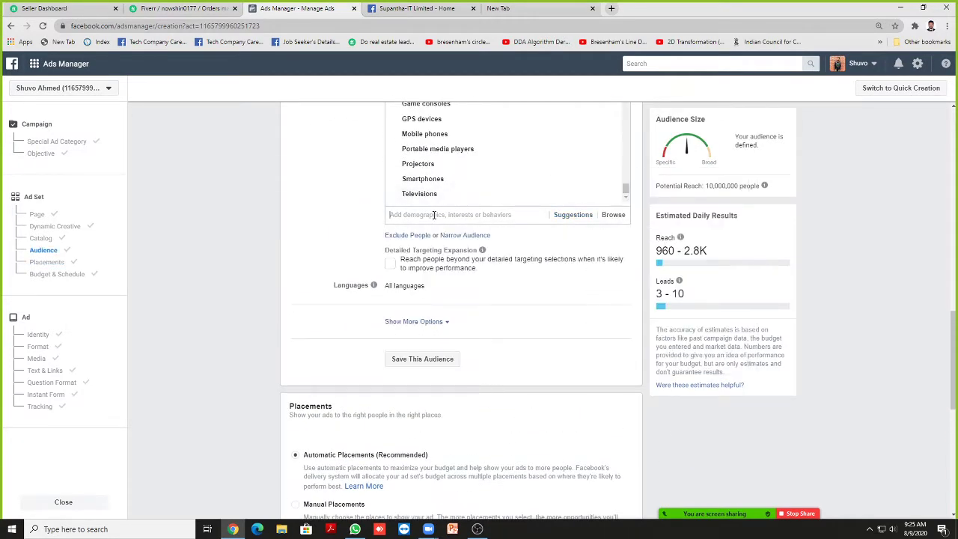
# - Search targeting for 'dha' and add Dhaka City College as a targeted school
pyautogui.write('bf shahin')
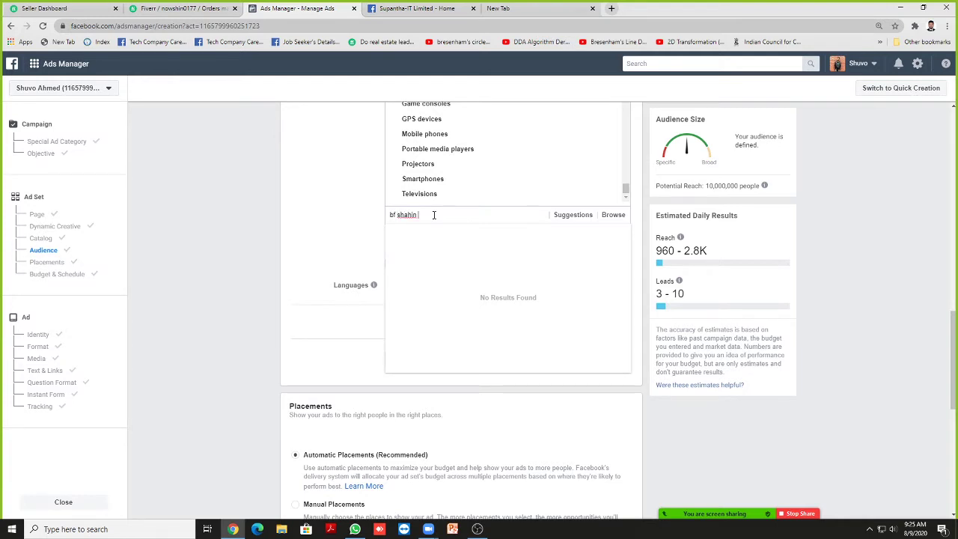
pyautogui.press('BackSpace')
pyautogui.press('BackSpace')
pyautogui.press('BackSpace')
pyautogui.press('BackSpace')
pyautogui.press('BackSpace')
pyautogui.press('BackSpace')
pyautogui.press('BackSpace')
pyautogui.press('BackSpace')
pyautogui.press('BackSpace')
pyautogui.write('dhaka city college')
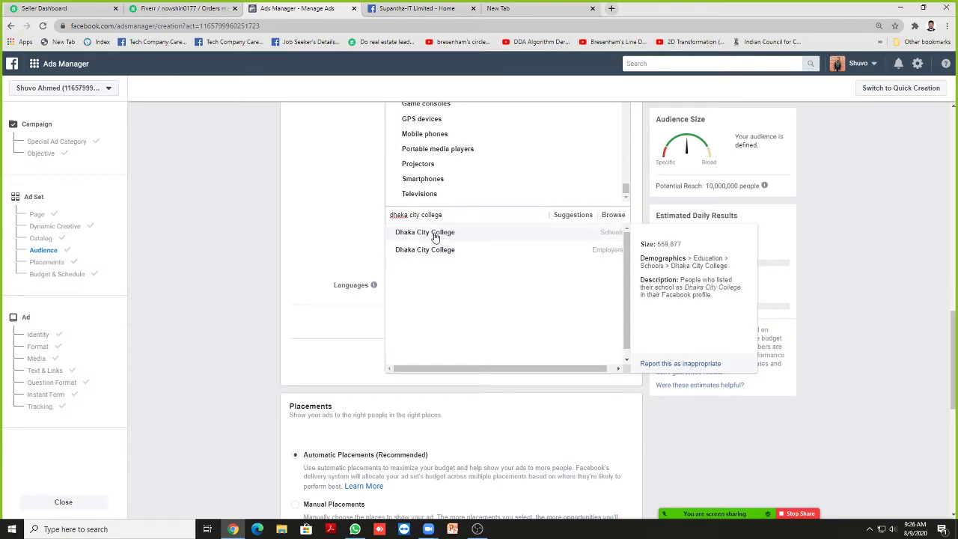
pyautogui.click(434, 234)
pyautogui.click(573, 216)
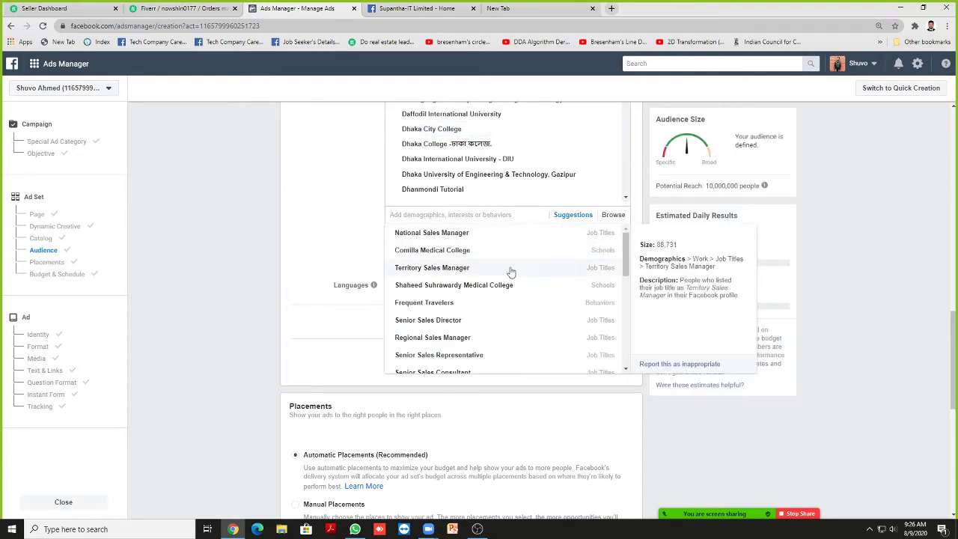
pyautogui.scroll(-1, 505, 262)
pyautogui.scroll(-8, 504, 259)
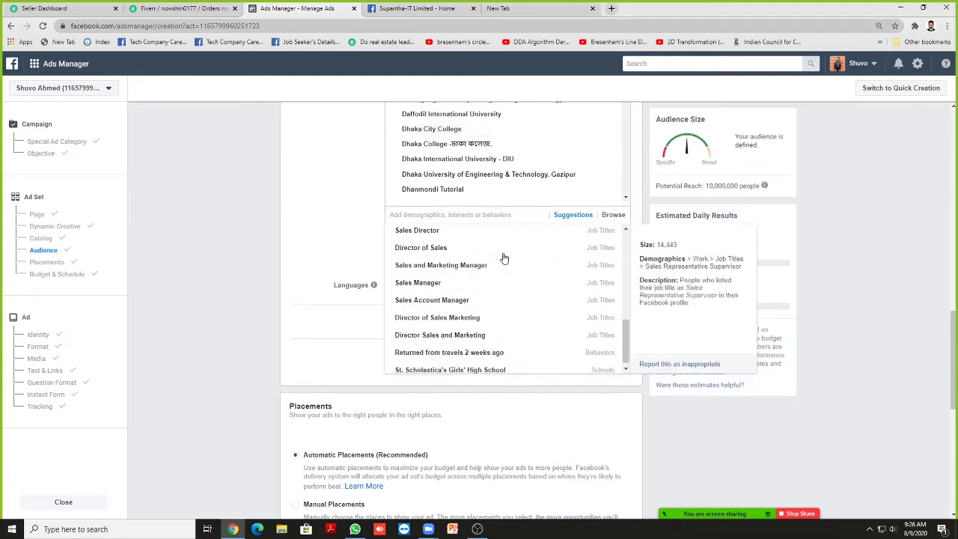
pyautogui.scroll(6, 501, 257)
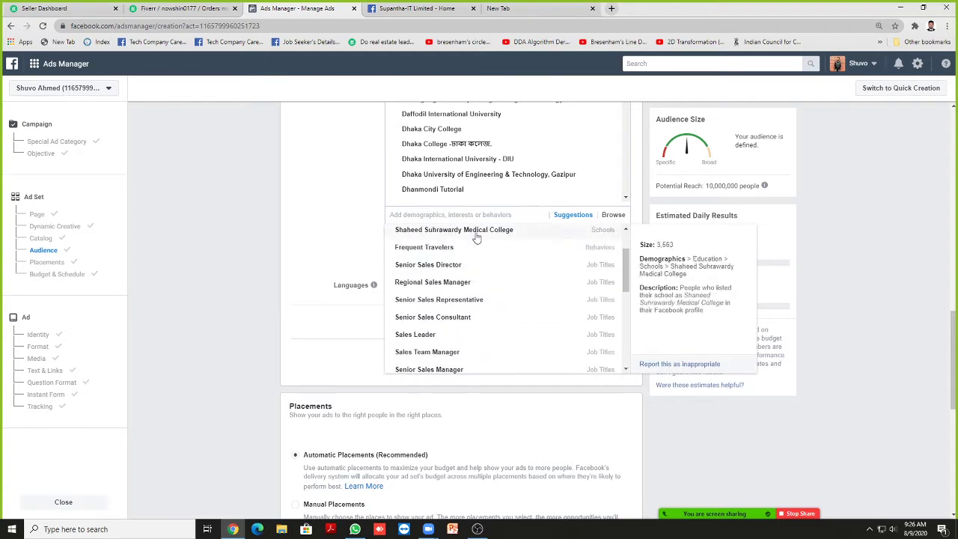
# - Search 's', add Scholastica to the targeting, then close the suggestions list
pyautogui.click(450, 214)
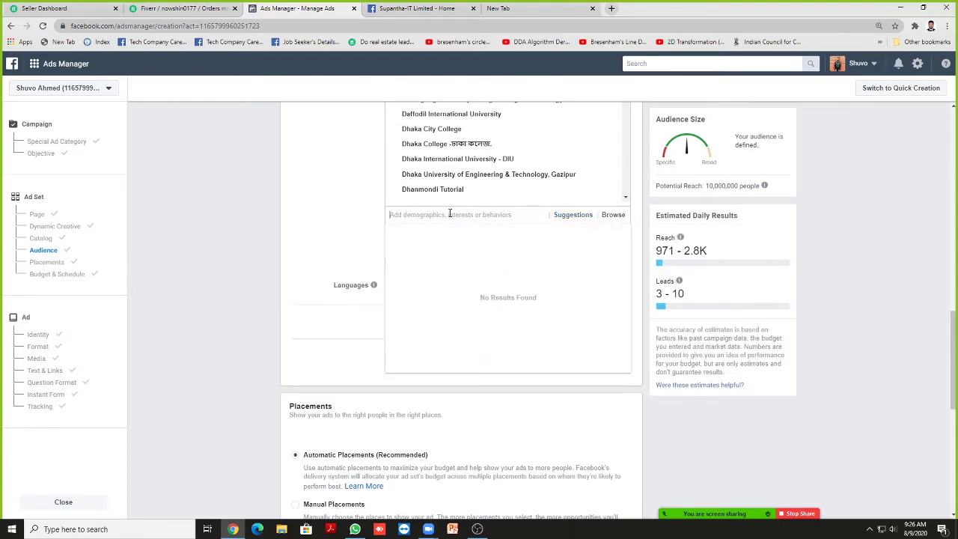
pyautogui.write('scholastica')
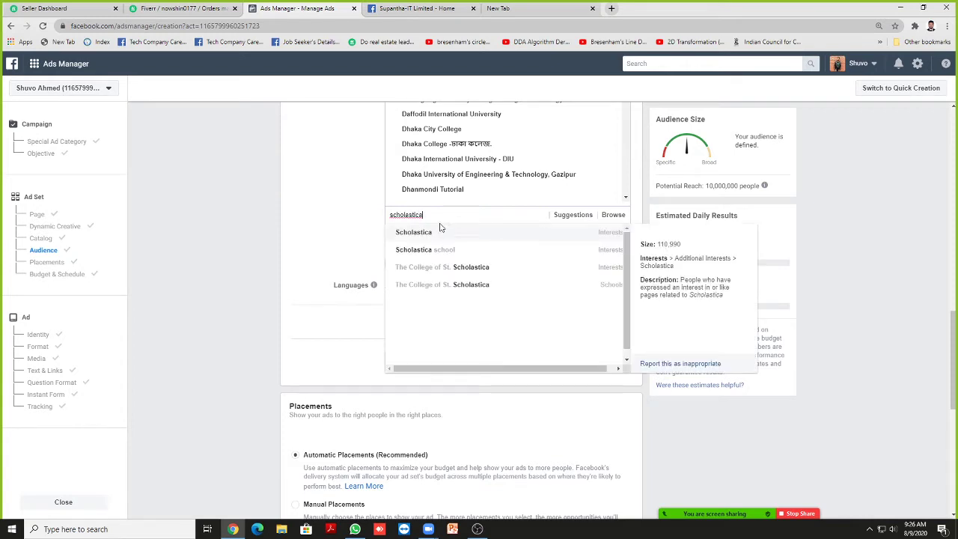
pyautogui.click(430, 235)
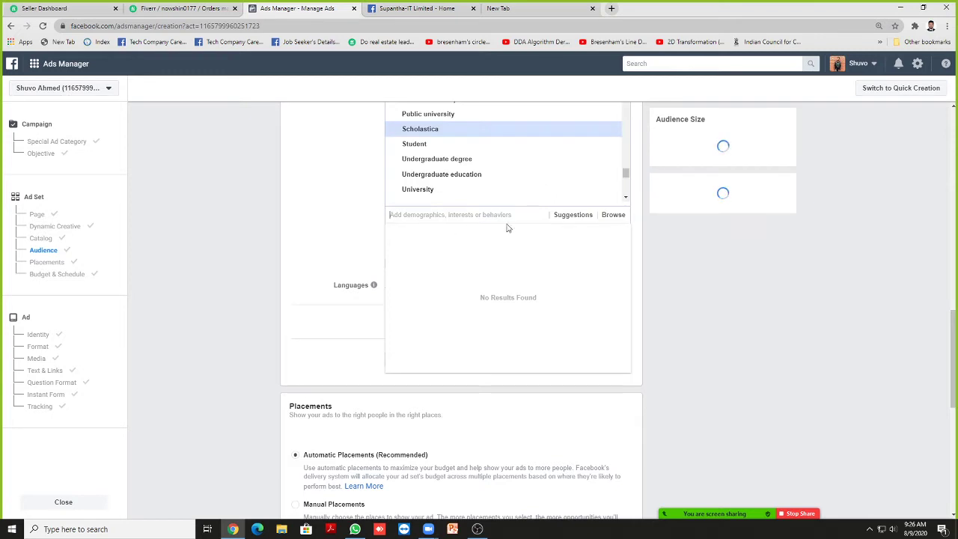
pyautogui.click(572, 215)
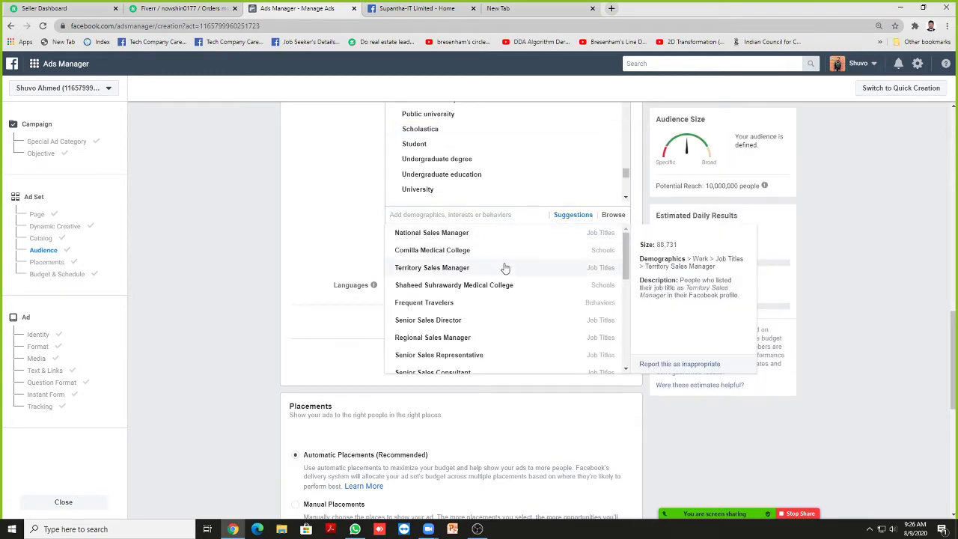
pyautogui.scroll(-1, 504, 259)
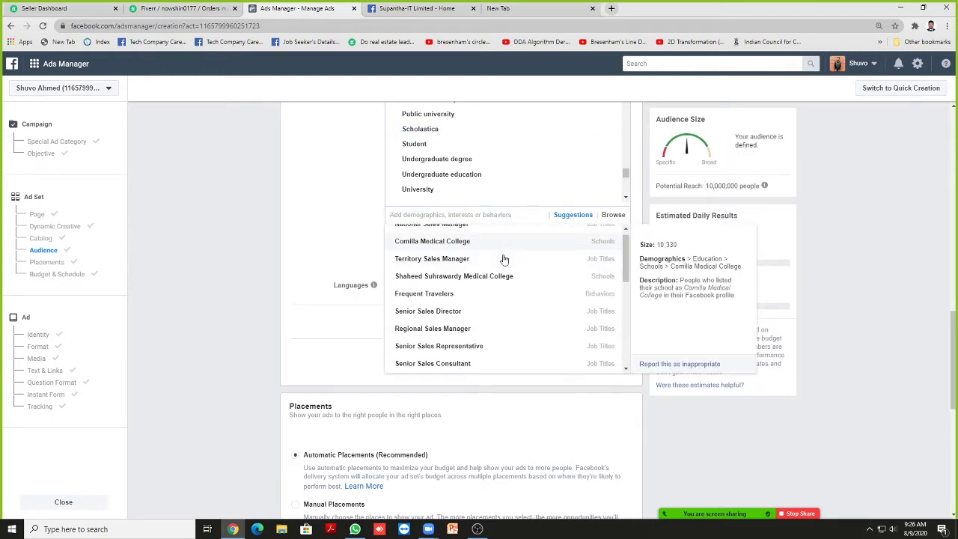
pyautogui.scroll(-5, 505, 259)
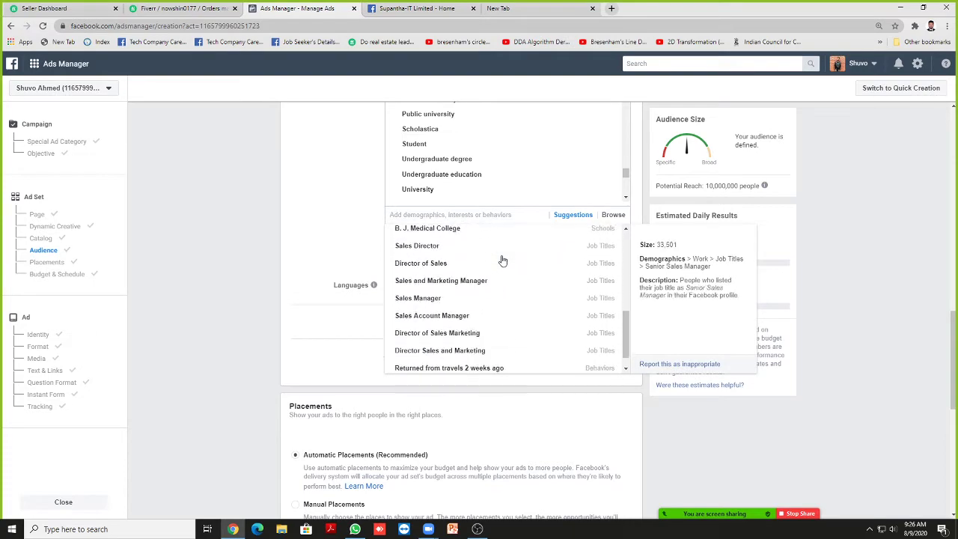
pyautogui.scroll(-1, 503, 260)
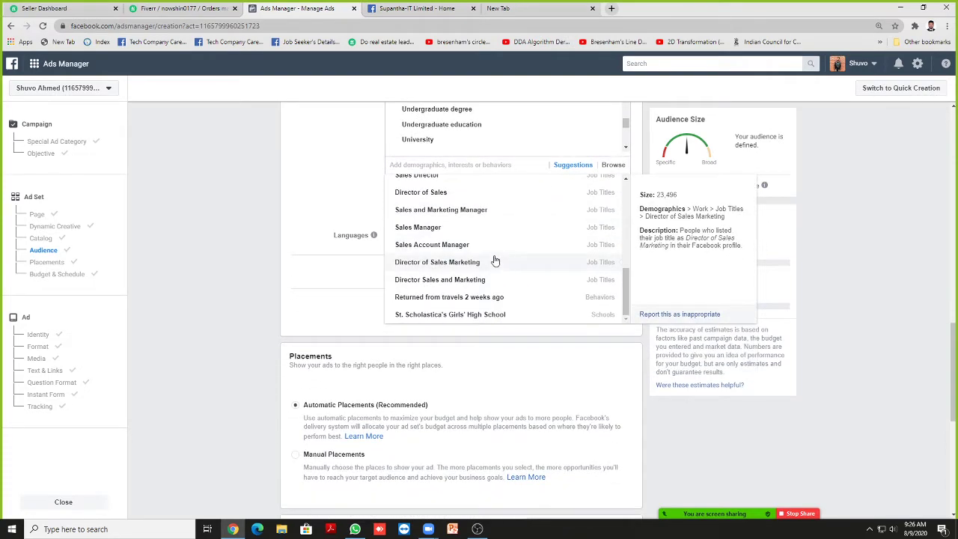
pyautogui.scroll(5, 497, 260)
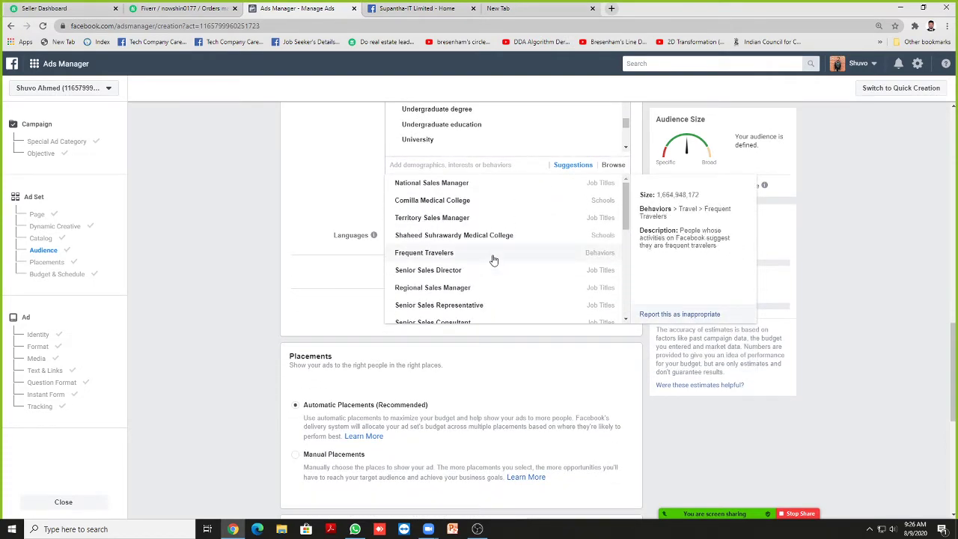
pyautogui.scroll(1, 492, 262)
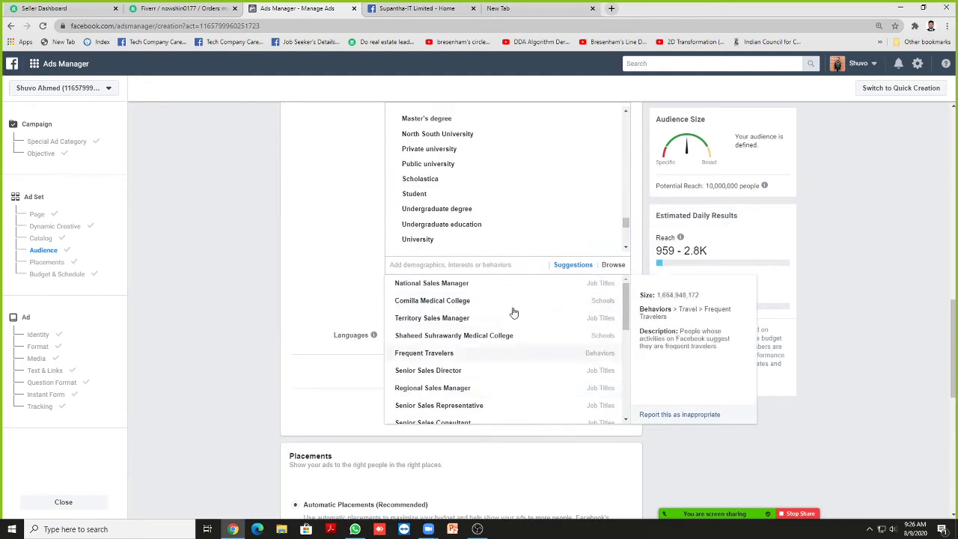
pyautogui.click(294, 271)
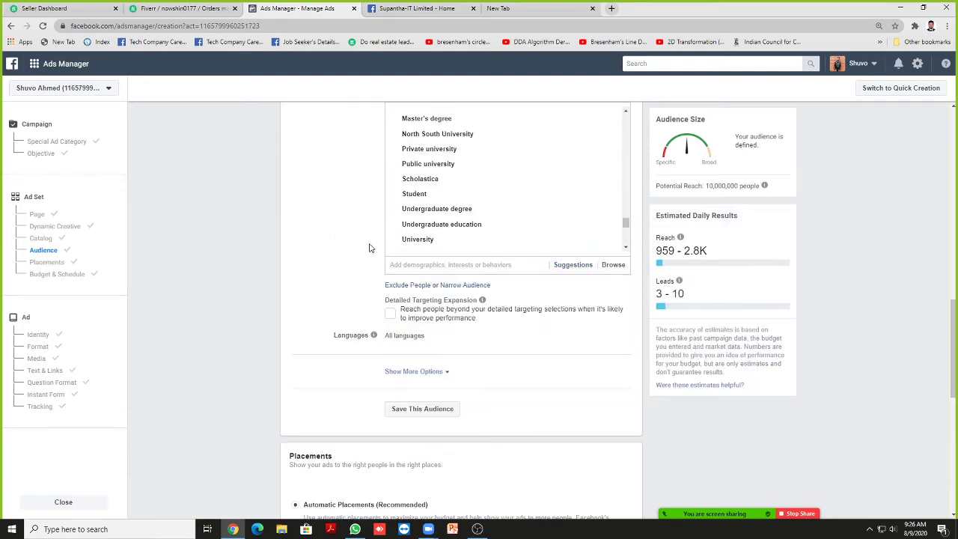
pyautogui.scroll(2, 337, 256)
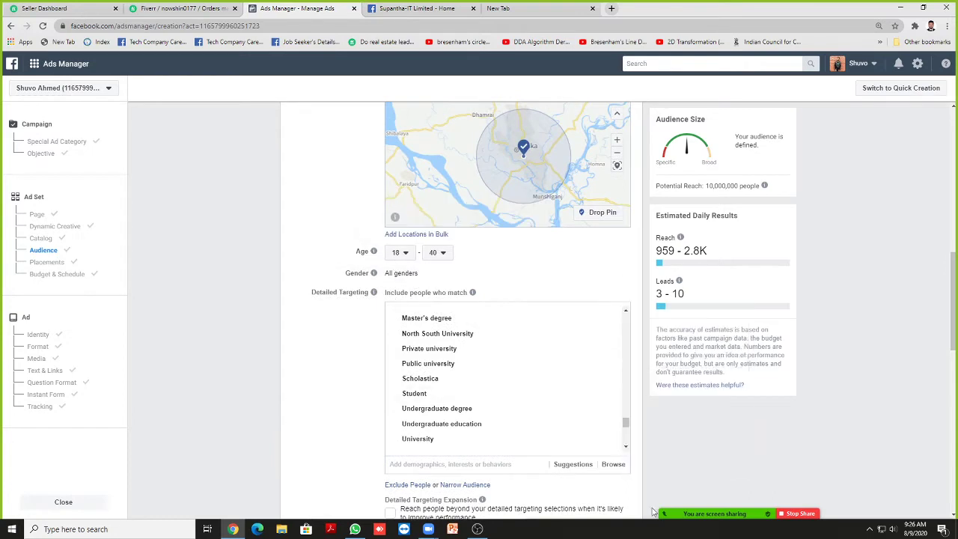
pyautogui.click(890, 529)
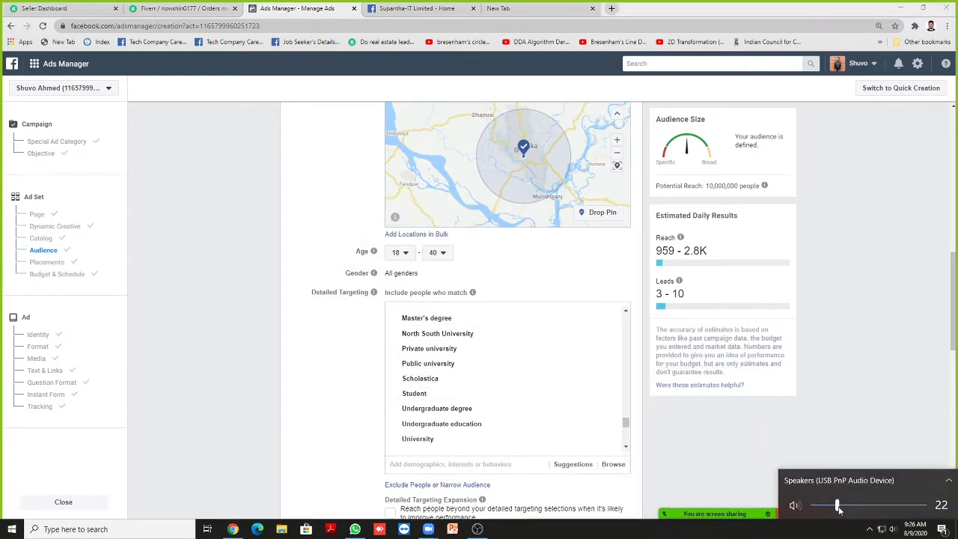
pyautogui.moveTo(835, 507); pyautogui.dragTo(835, 509)
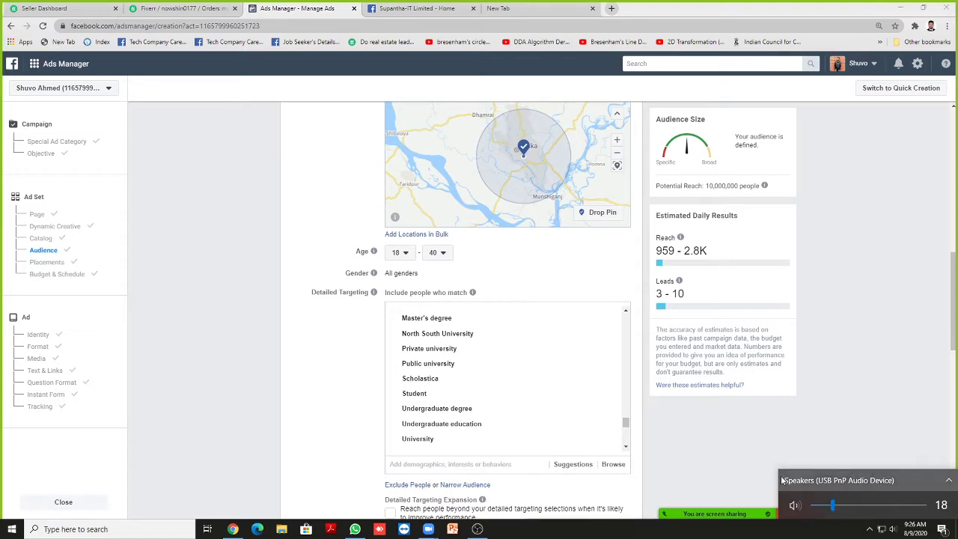
pyautogui.click(205, 258)
pyautogui.scroll(1, 202, 265)
pyautogui.scroll(1, 517, 254)
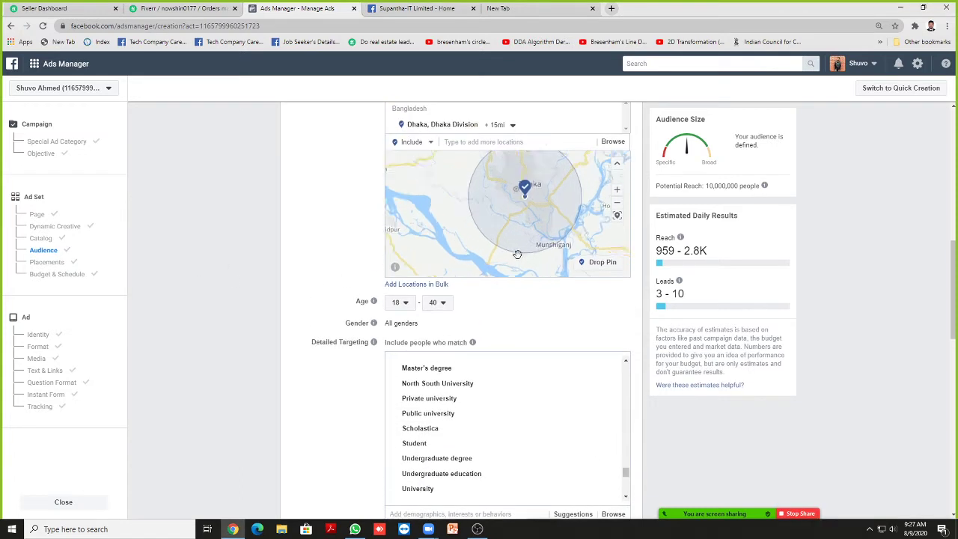
pyautogui.scroll(-1, 532, 191)
pyautogui.moveTo(532, 191); pyautogui.dragTo(504, 224)
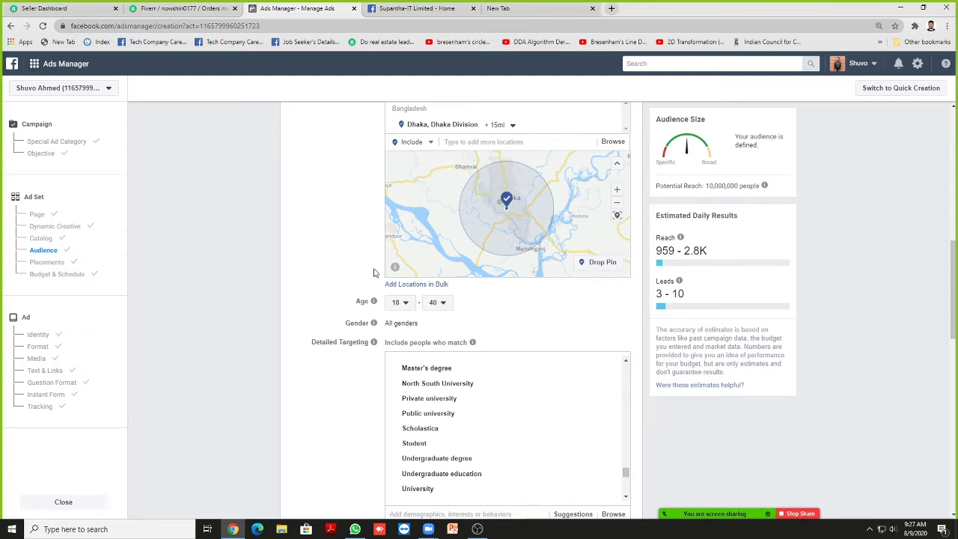
pyautogui.click(894, 531)
pyautogui.moveTo(836, 510); pyautogui.dragTo(831, 511)
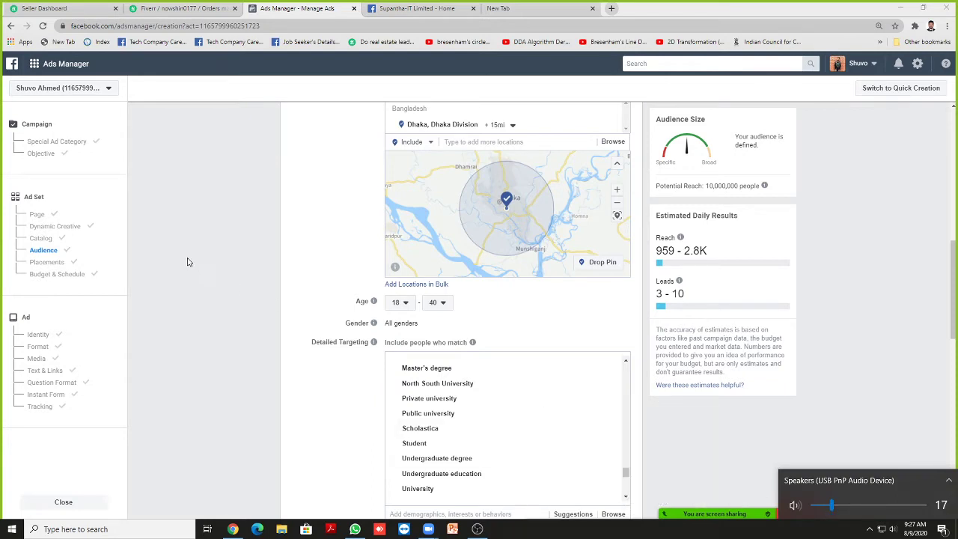
pyautogui.click(180, 202)
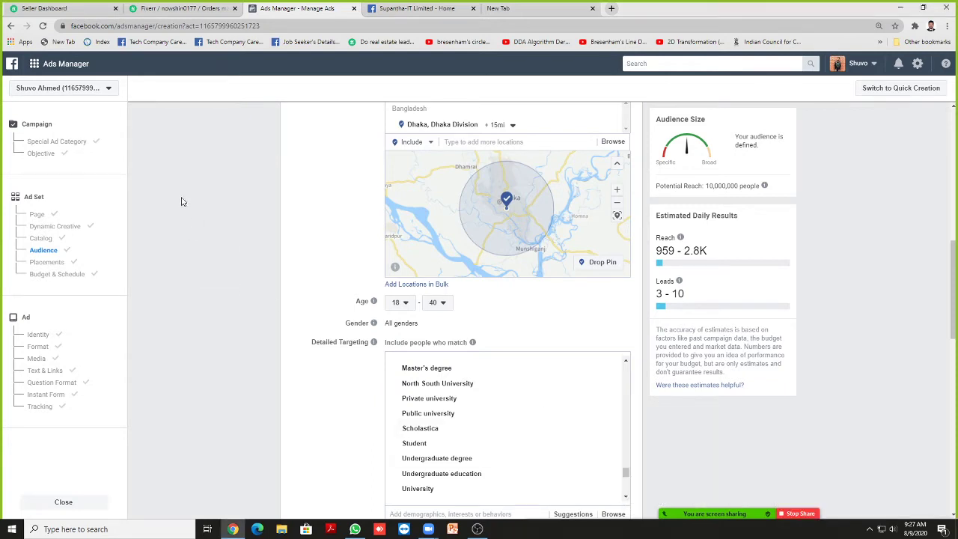
# - Set the ad set's end date to August 12, 2020
pyautogui.scroll(-8, 212, 284)
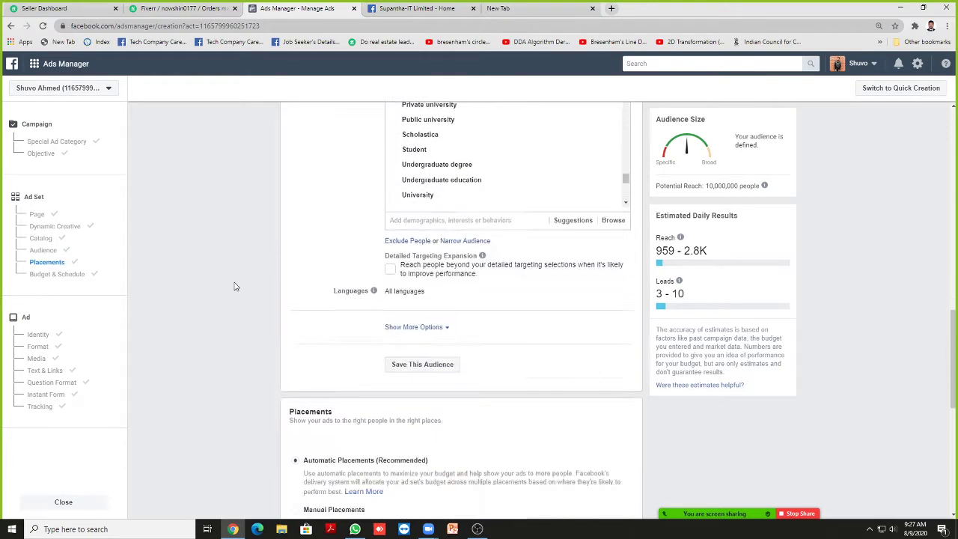
pyautogui.scroll(-3, 234, 284)
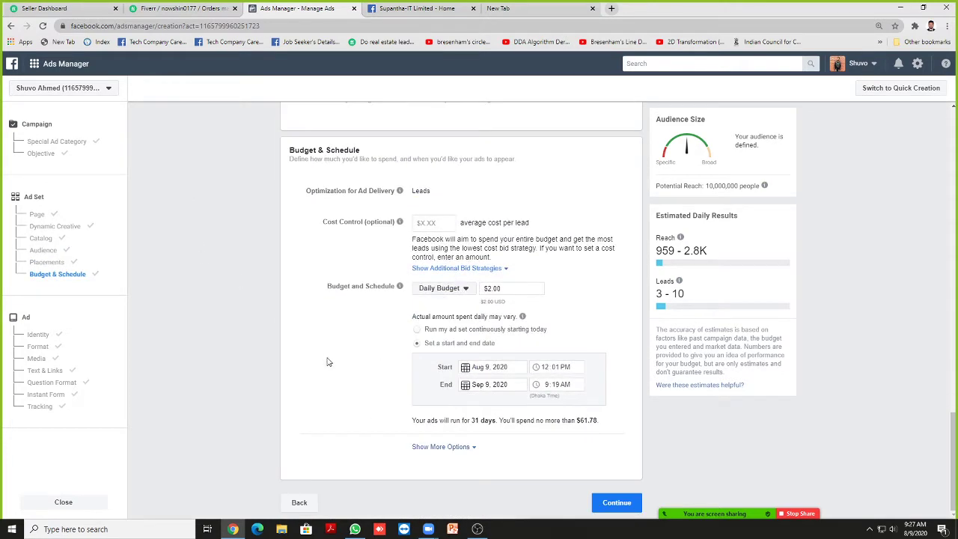
pyautogui.click(473, 385)
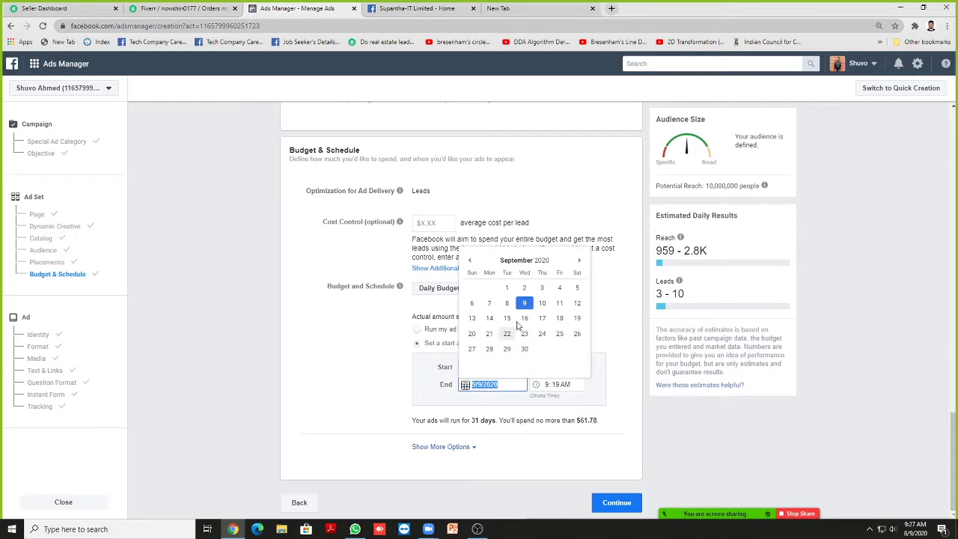
pyautogui.click(469, 260)
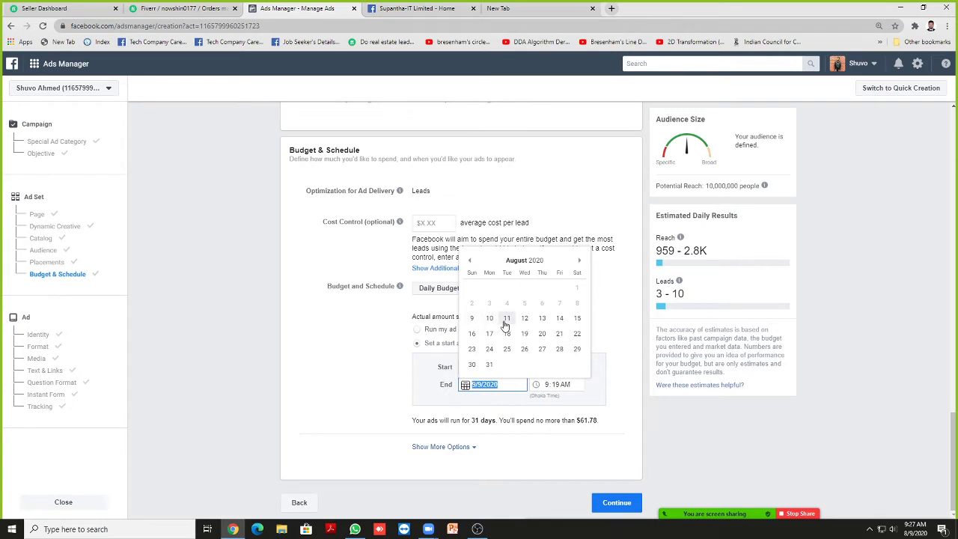
pyautogui.click(524, 318)
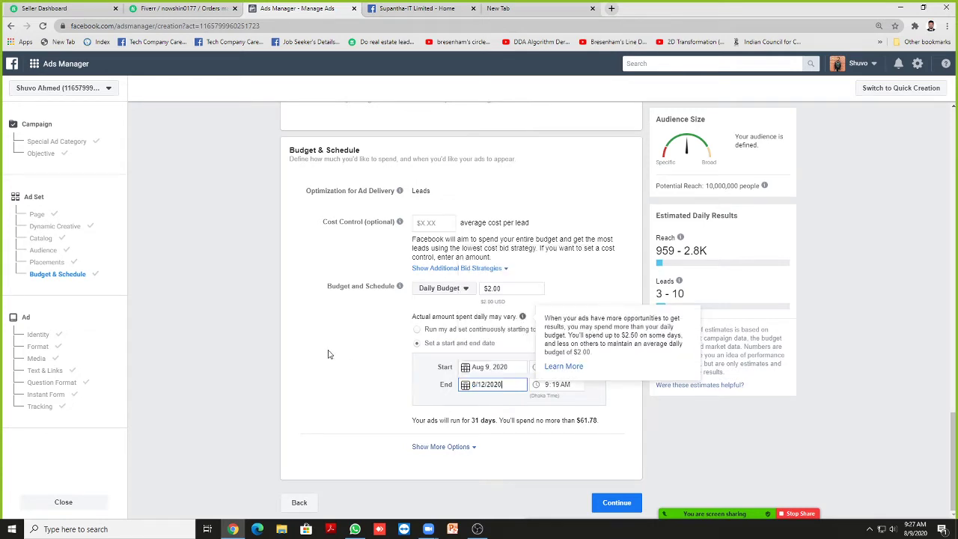
pyautogui.click(328, 354)
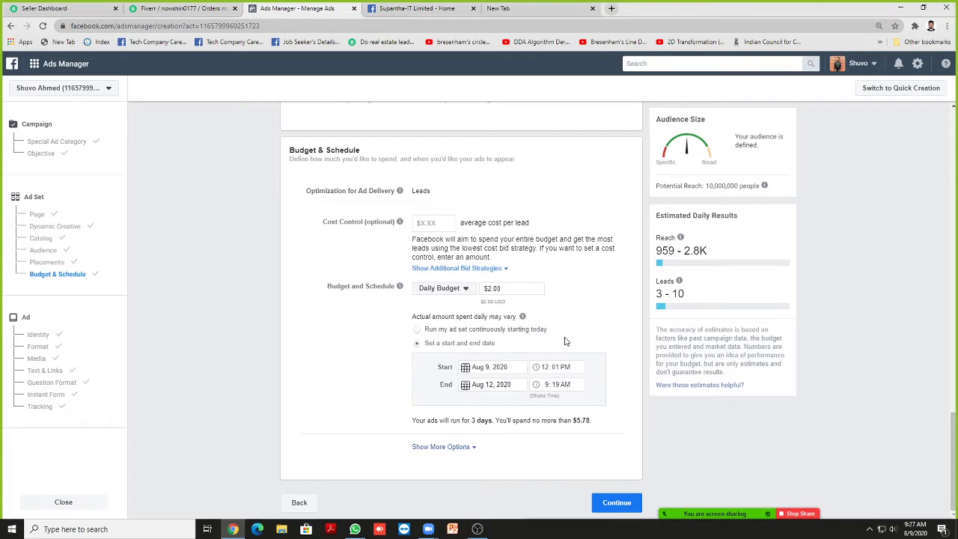
# - Review the ad set budget and schedule, then continue to the ad setup
pyautogui.scroll(8, 536, 297)
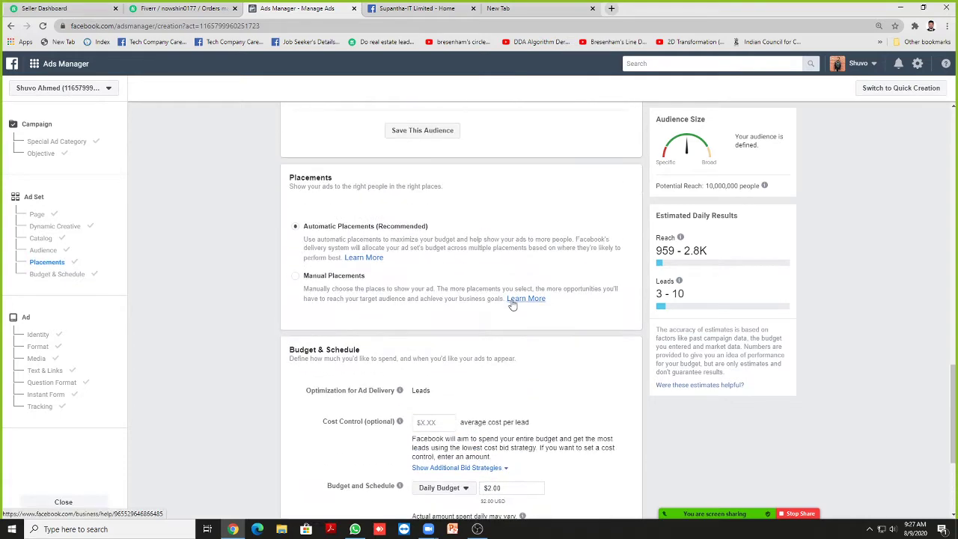
pyautogui.scroll(3, 509, 299)
pyautogui.scroll(10, 460, 390)
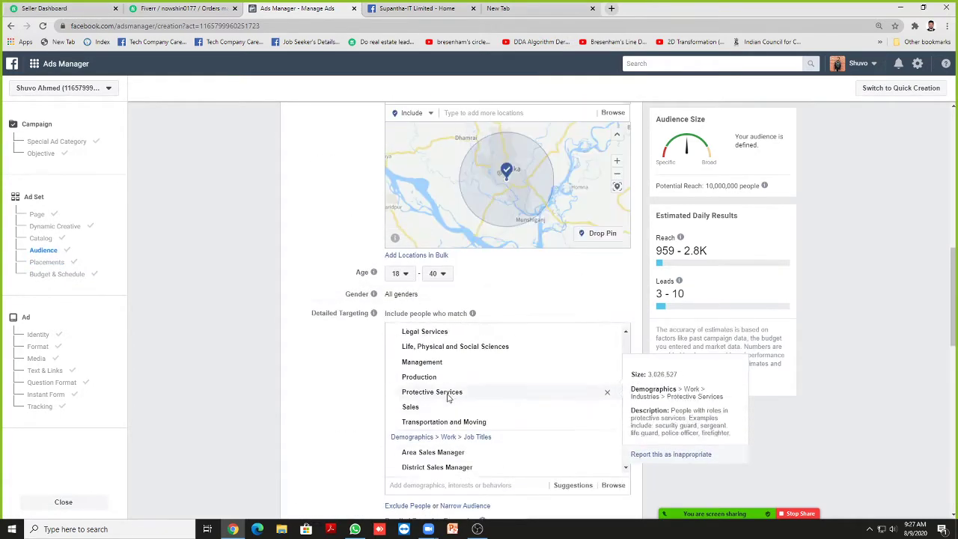
pyautogui.scroll(10, 458, 399)
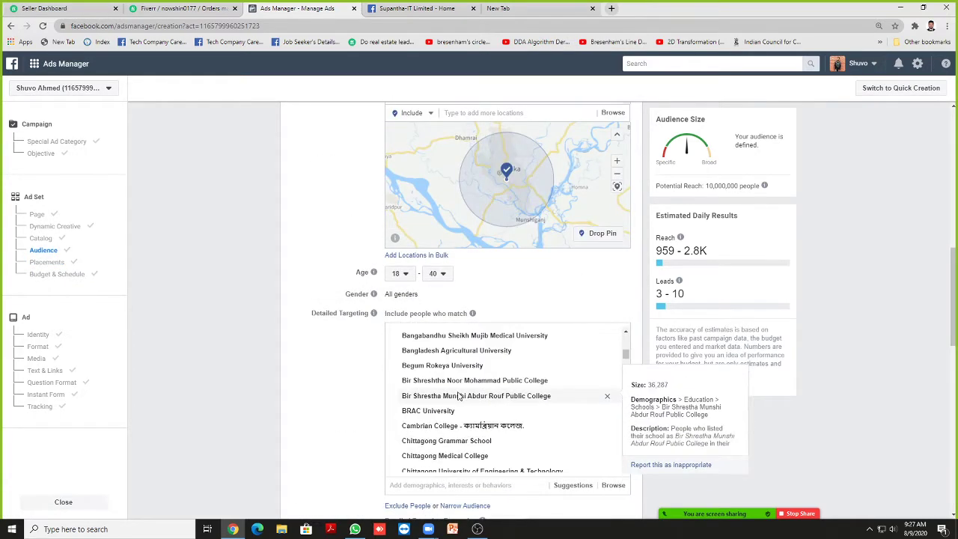
pyautogui.scroll(-10, 358, 363)
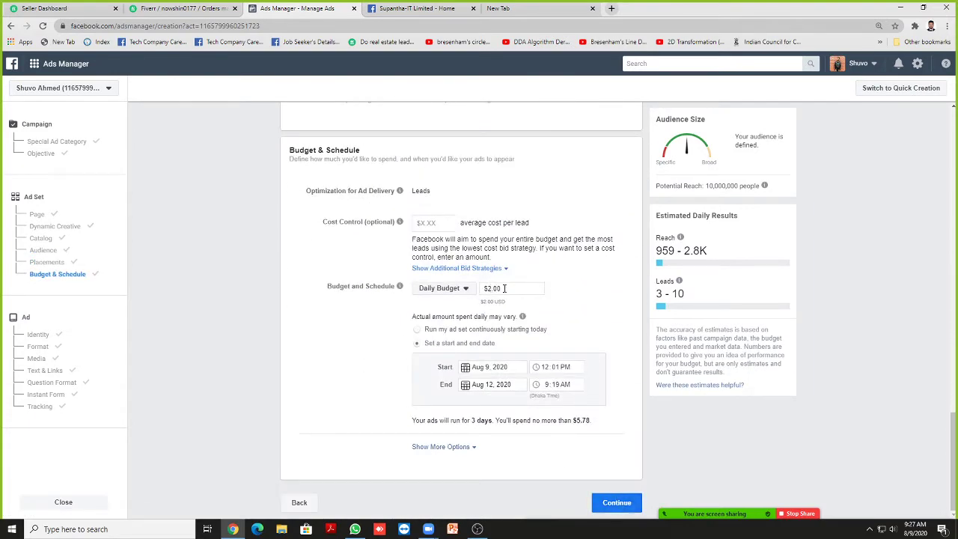
pyautogui.click(610, 503)
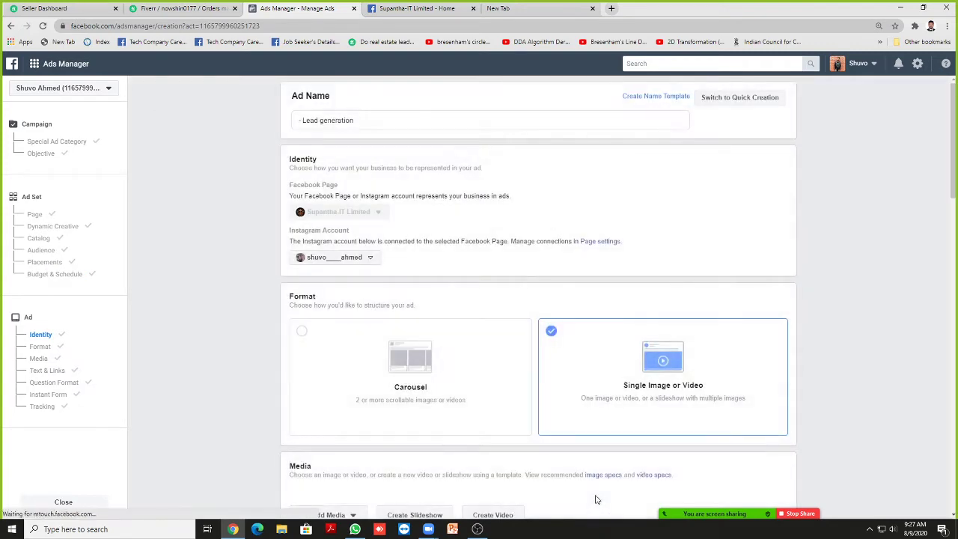
# - Paste the prepared digital marketing course announcement into the ad's Primary Text
pyautogui.scroll(-3, 562, 312)
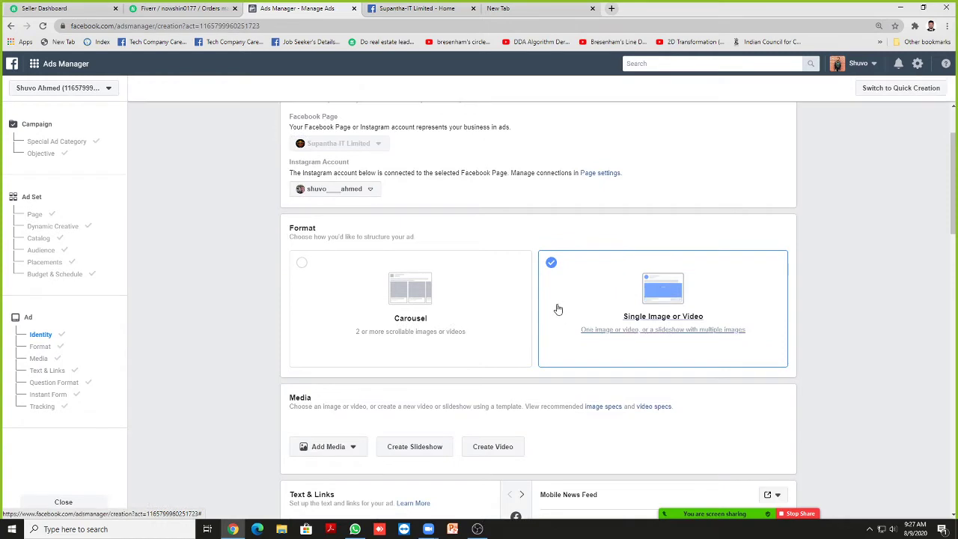
pyautogui.scroll(-1, 427, 310)
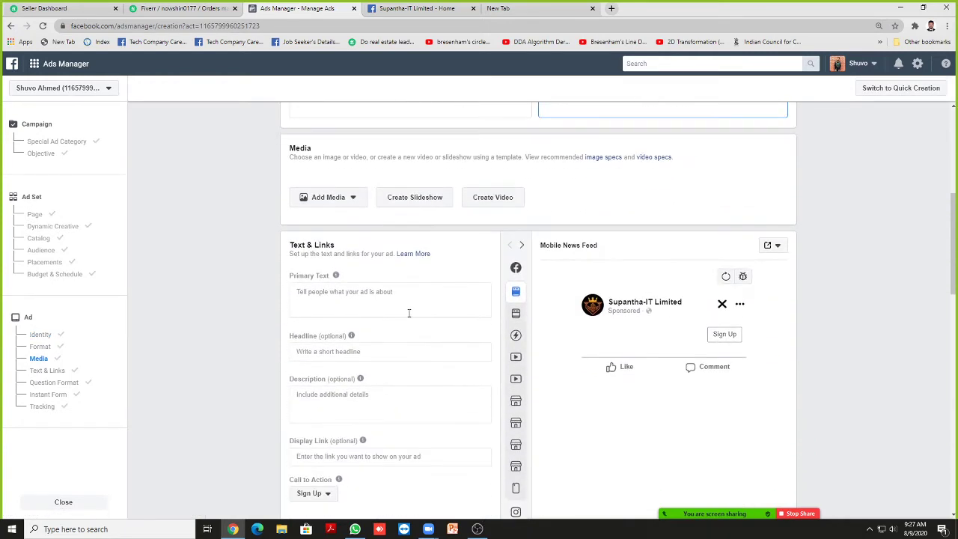
pyautogui.click(342, 292)
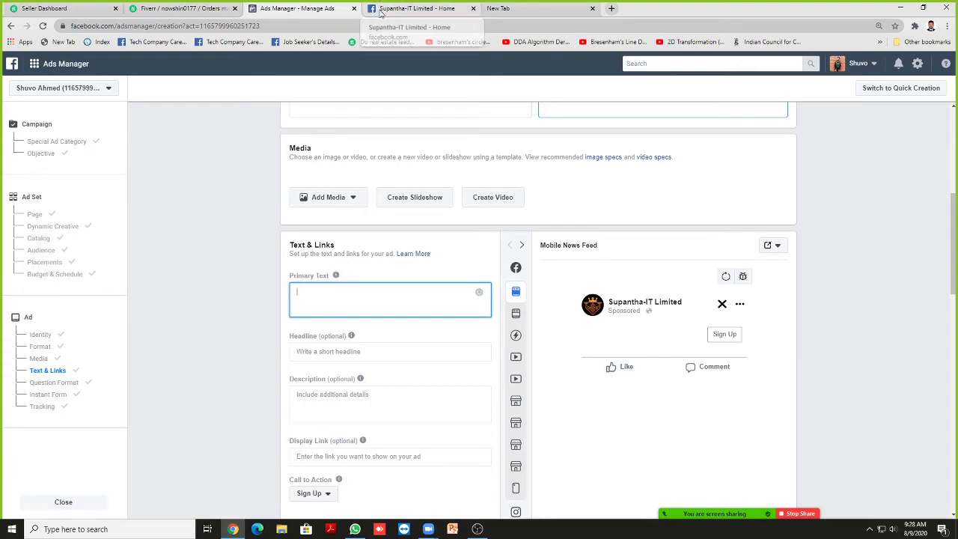
pyautogui.hotkey('ctrl', 'v')
pyautogui.scroll(-5, 381, 307)
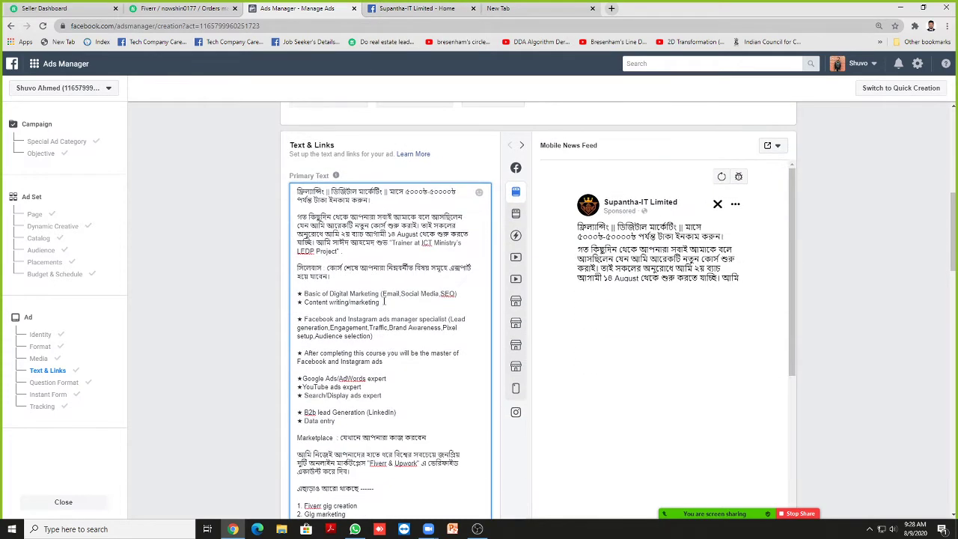
pyautogui.scroll(-4, 366, 241)
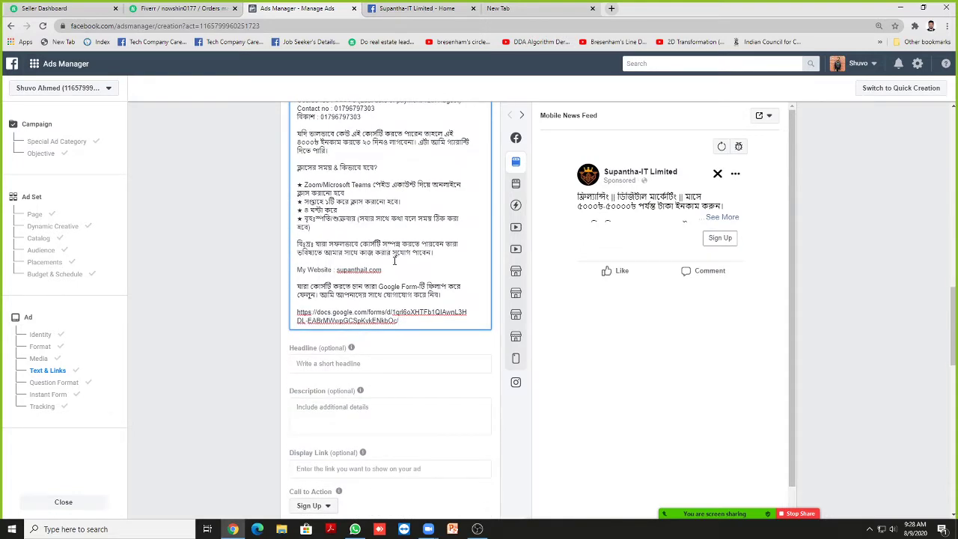
# - Open the text's Google Form link in the empty browser tab and view its responses
pyautogui.moveTo(404, 322); pyautogui.dragTo(295, 311)
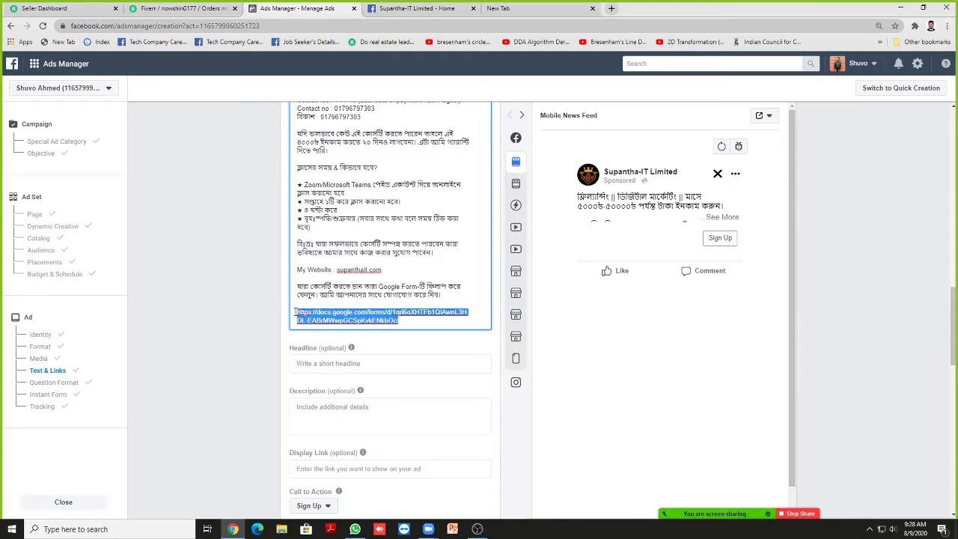
pyautogui.click(498, 11)
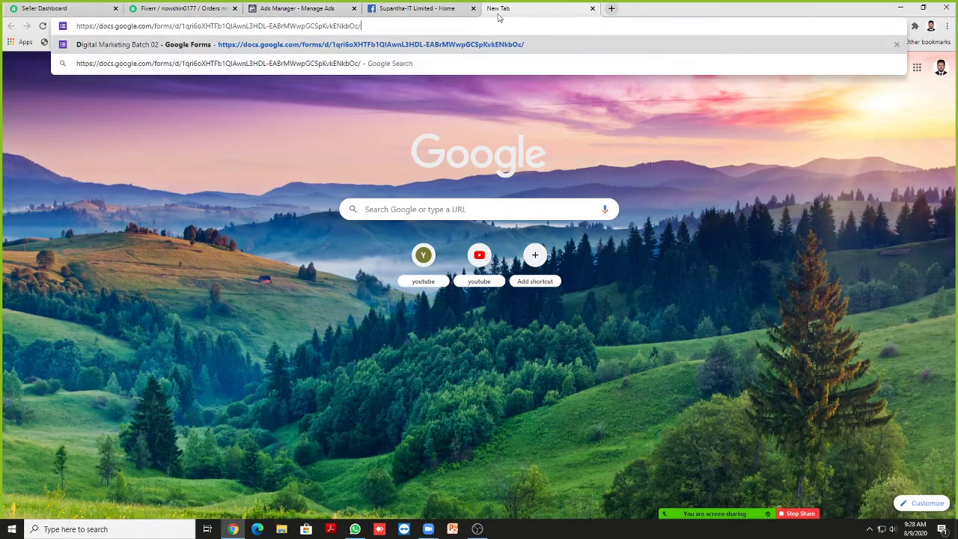
pyautogui.press('Return')
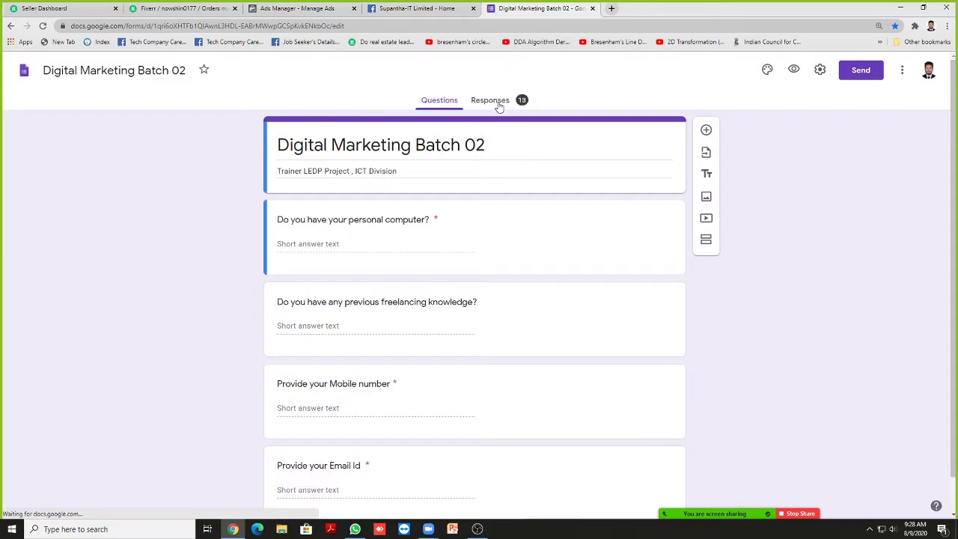
pyautogui.click(493, 102)
# - In Primary Text, add a 'Rocket :' line with the Rocket mobile number below the bKash number
pyautogui.click(445, 7)
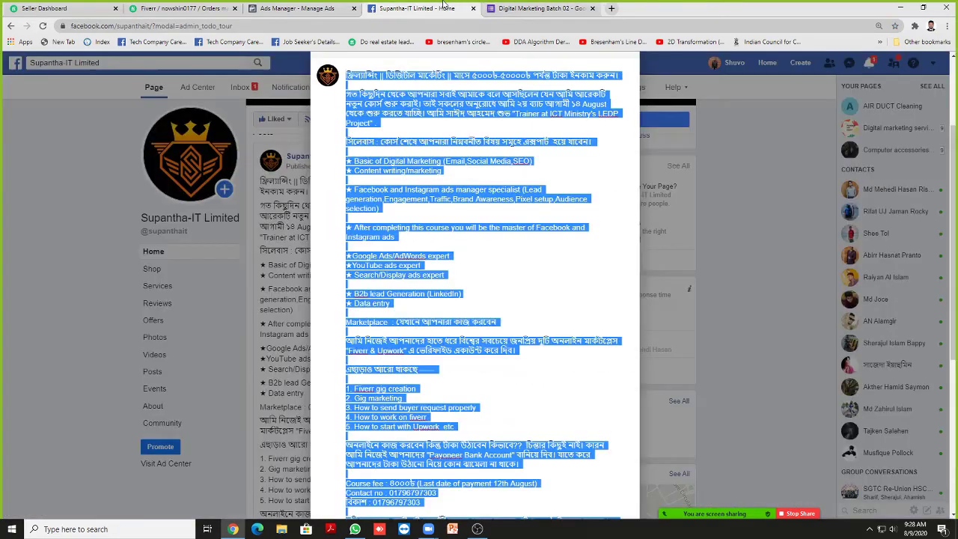
pyautogui.click(299, 9)
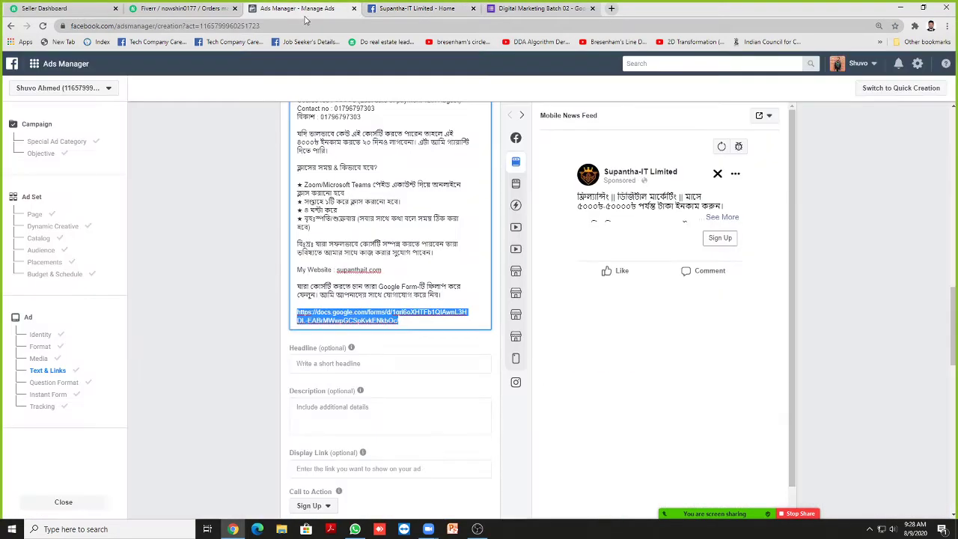
pyautogui.scroll(2, 359, 245)
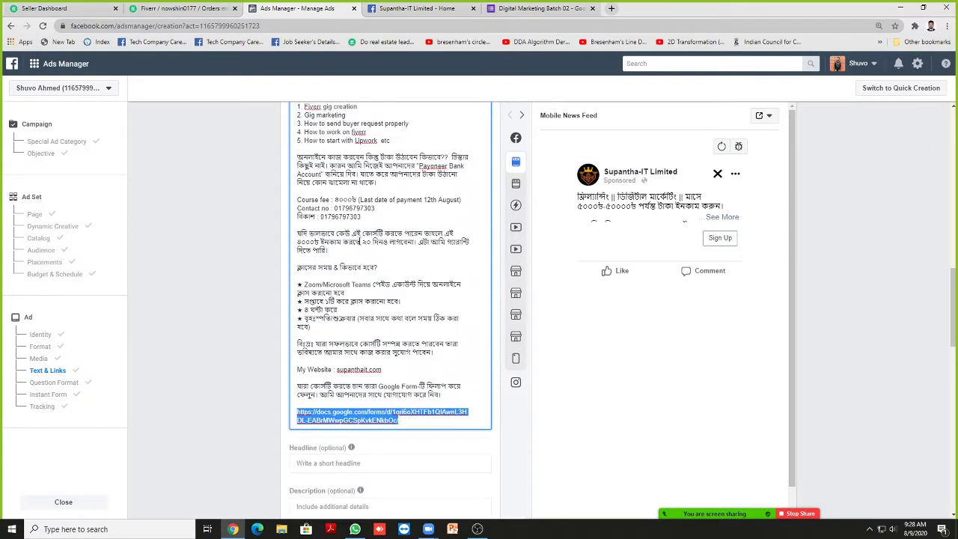
pyautogui.scroll(1, 364, 240)
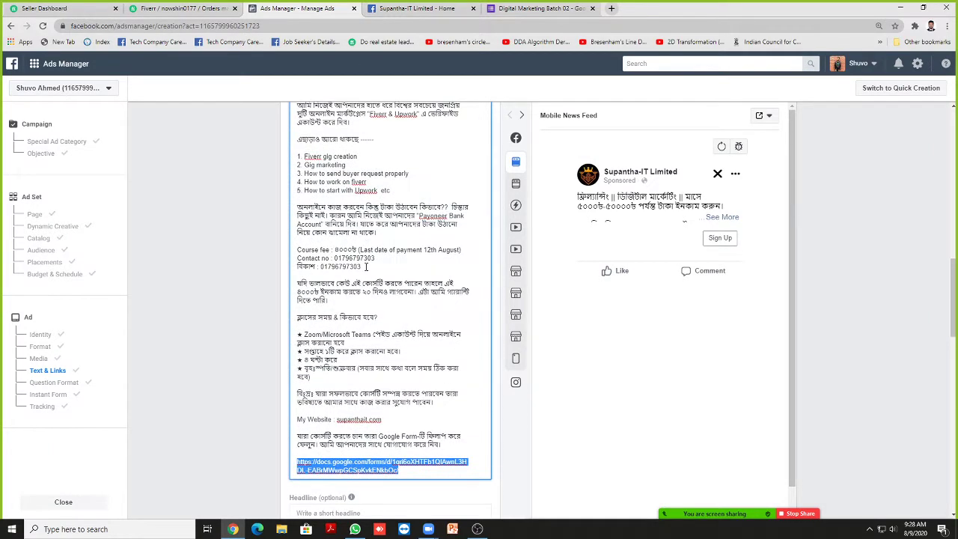
pyautogui.click(365, 267)
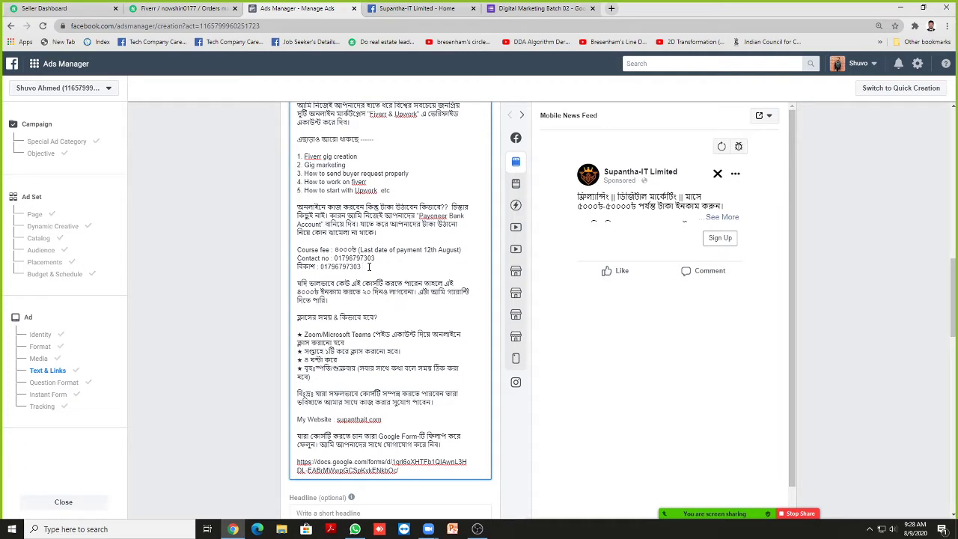
pyautogui.press('Return')
pyautogui.write('R')
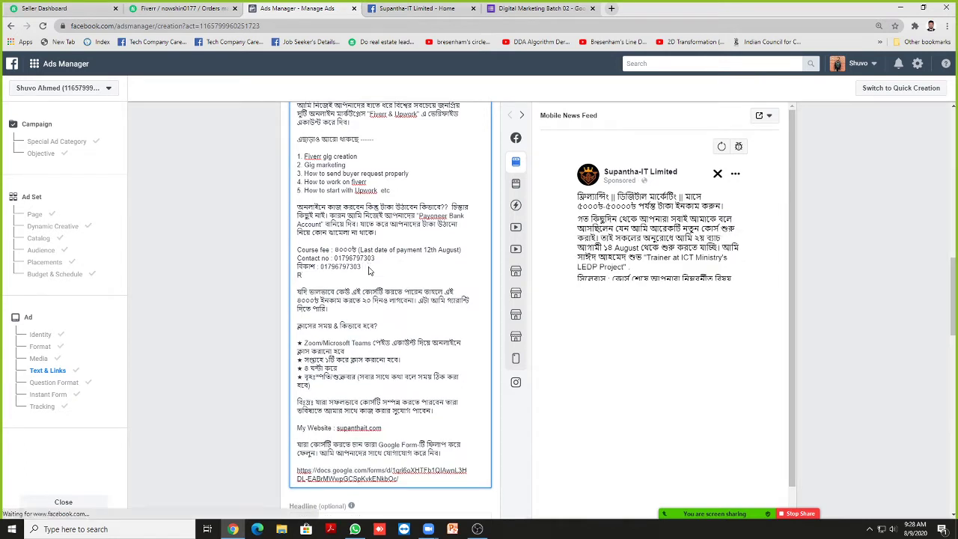
pyautogui.write('ocket : ')
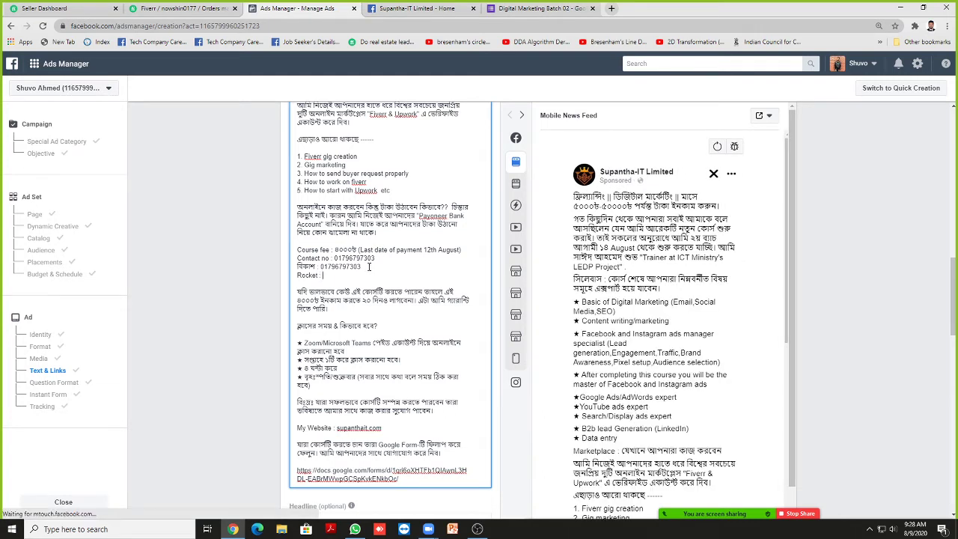
pyautogui.write('0175076')
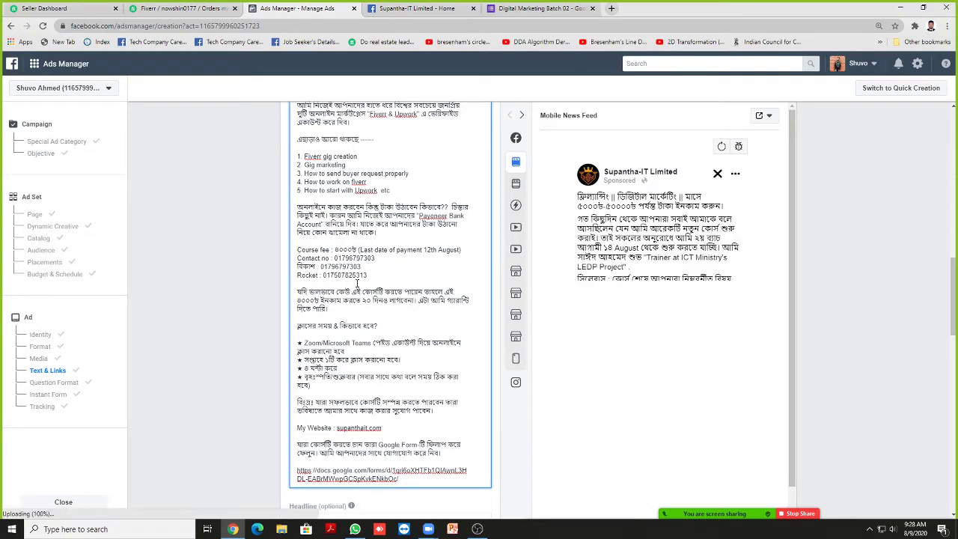
pyautogui.click(442, 9)
# - Close the Facebook post editor and discard its unsaved edits
pyautogui.click(848, 66)
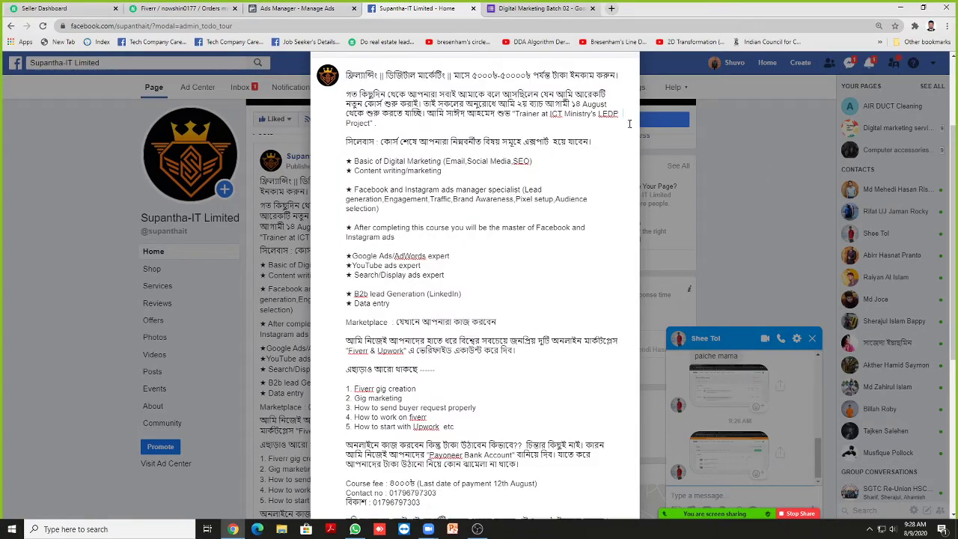
pyautogui.scroll(-10, 551, 309)
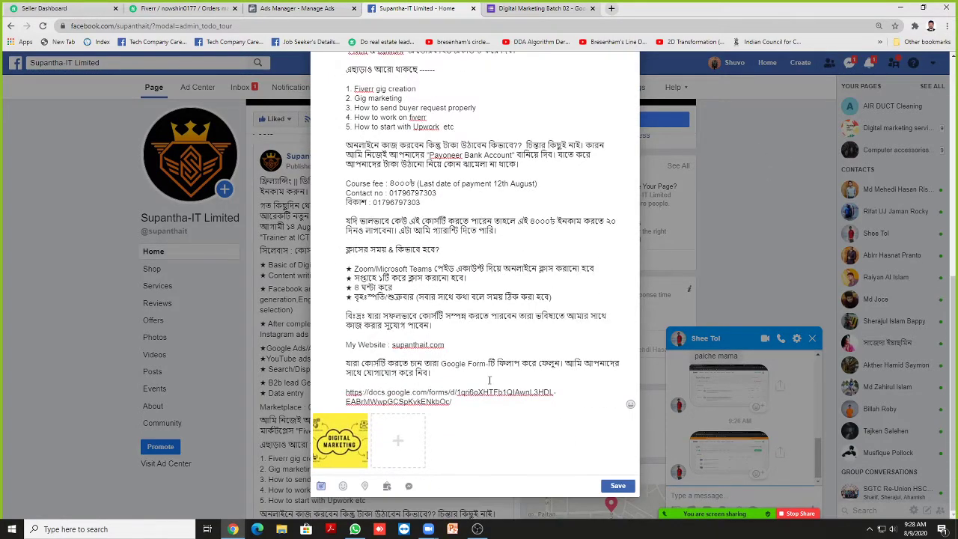
pyautogui.scroll(10, 490, 380)
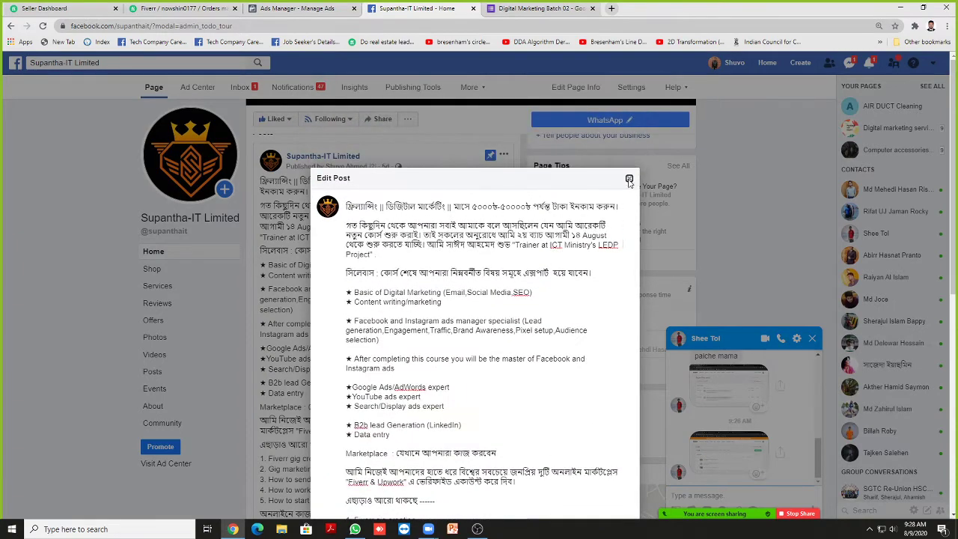
pyautogui.click(629, 182)
pyautogui.click(556, 240)
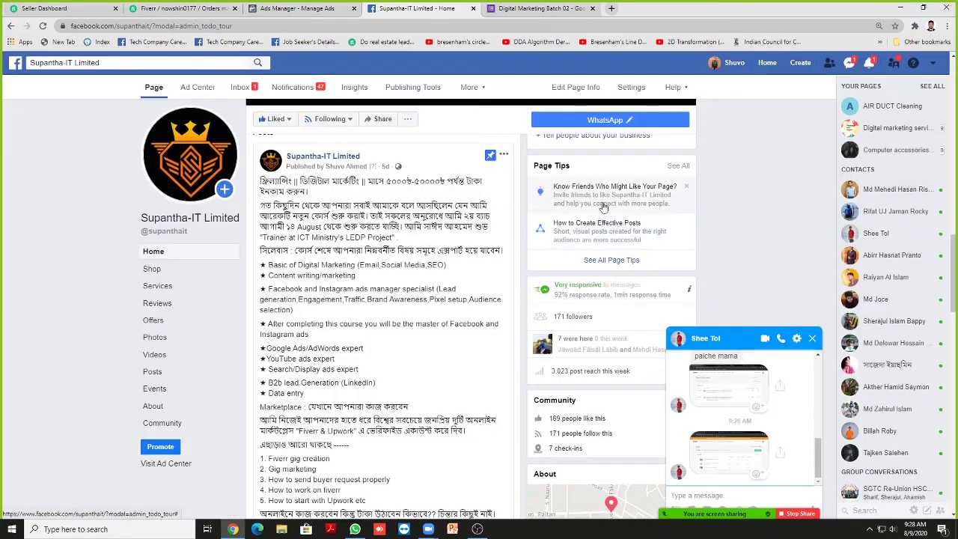
# - Find and select the Rocket number in a Messenger chat, then return to the ad form
pyautogui.click(848, 65)
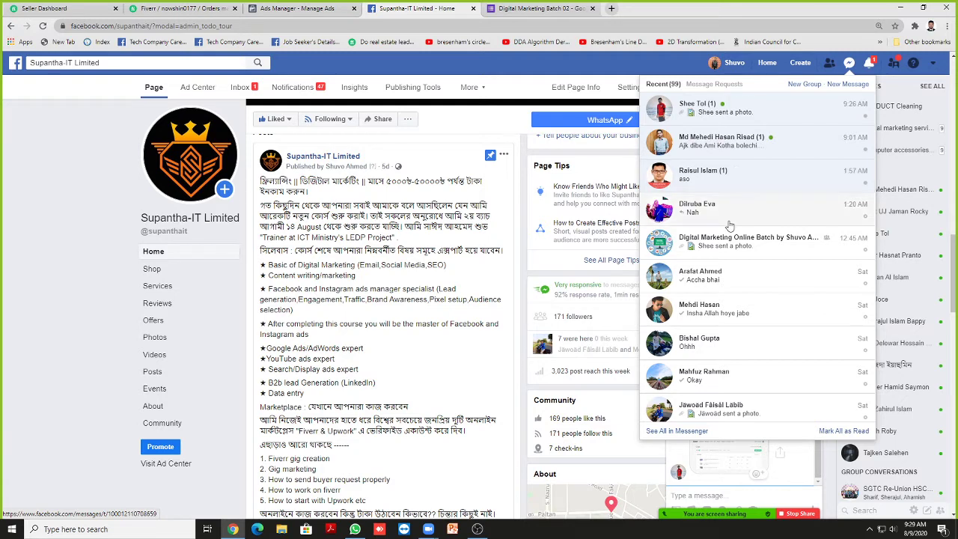
pyautogui.scroll(-1, 726, 224)
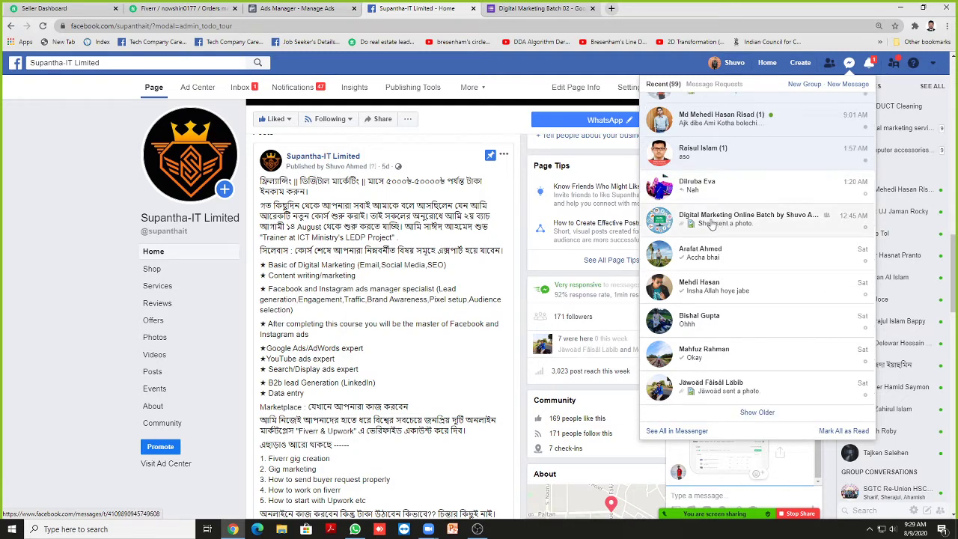
pyautogui.click(693, 327)
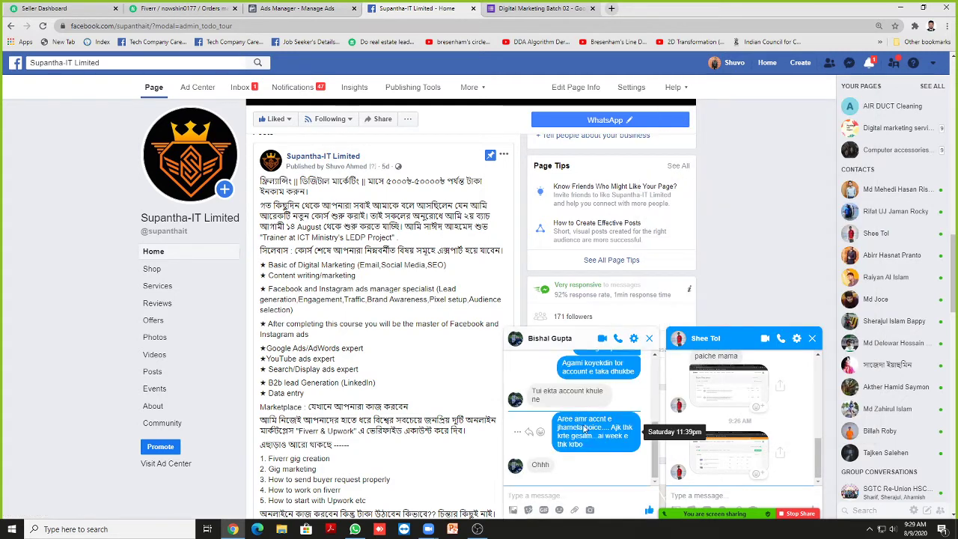
pyautogui.scroll(3, 572, 419)
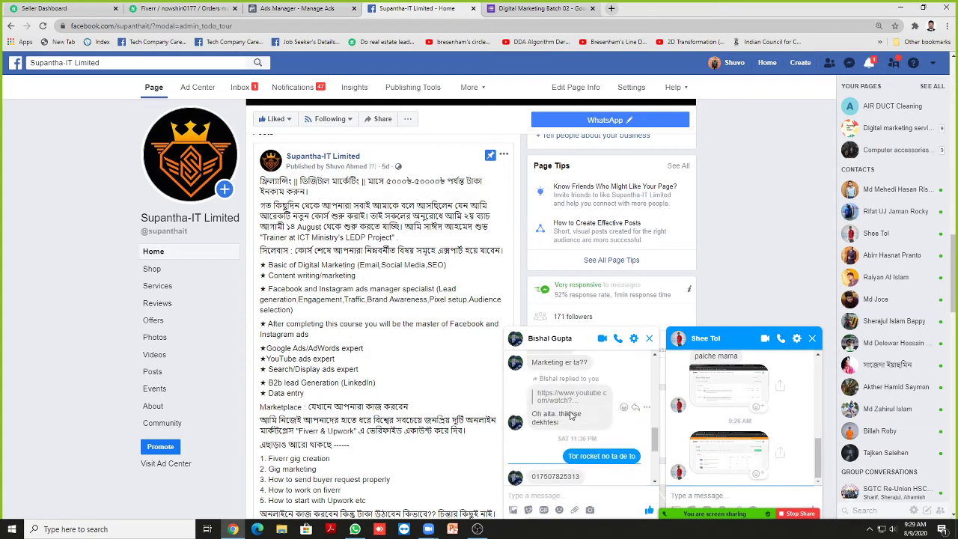
pyautogui.doubleClick(577, 426)
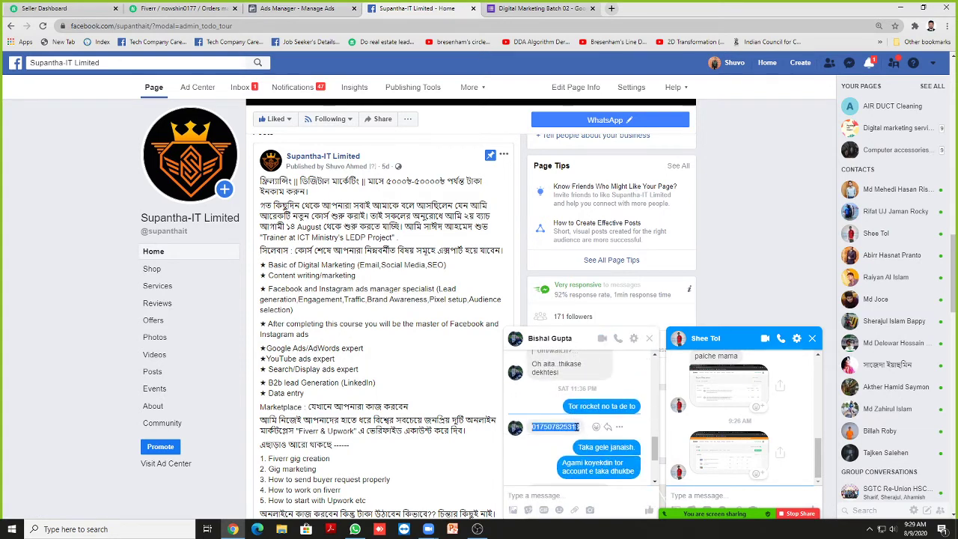
pyautogui.click(299, 8)
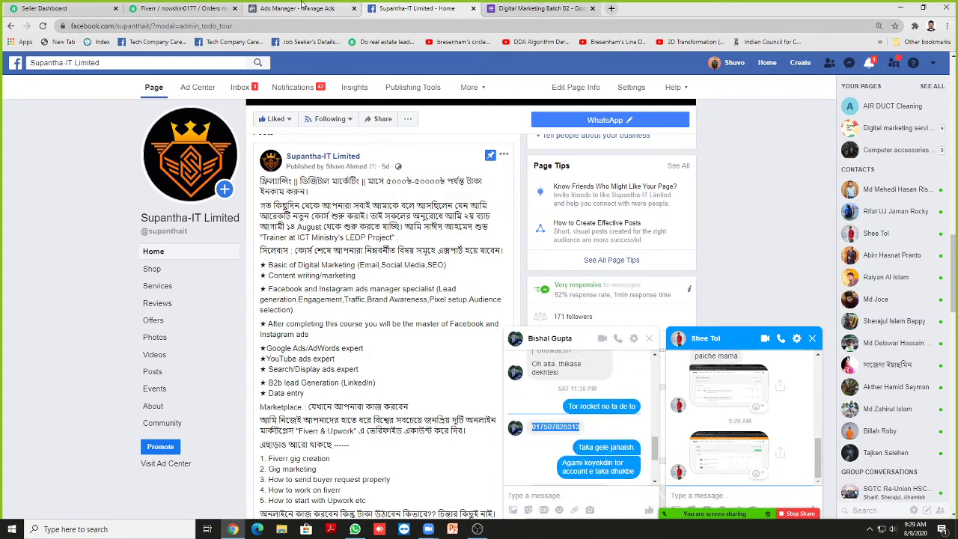
pyautogui.moveTo(509, 166)
pyautogui.scroll(-2, 368, 203)
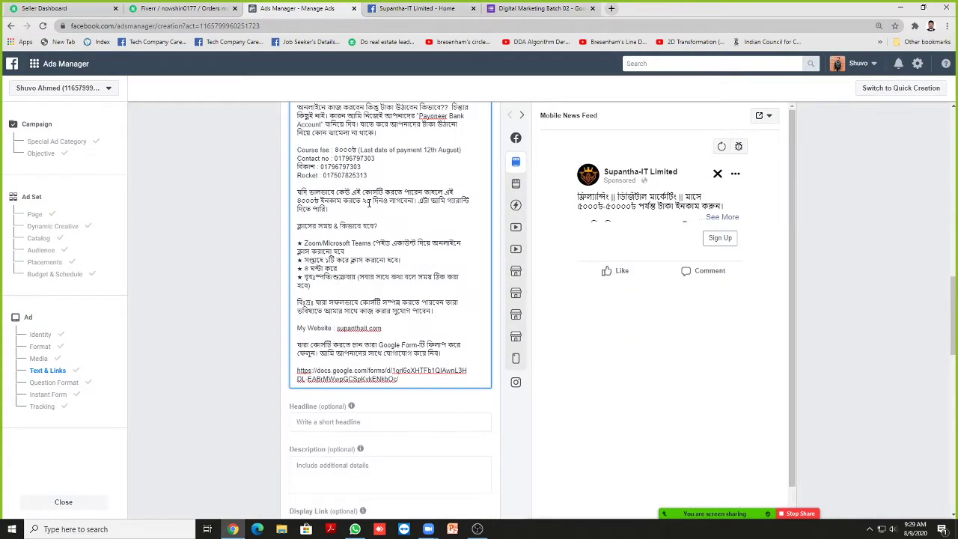
# - Remove the stray blank line and replace বৃহস্পতি with শুক্র in the schedule bullet
pyautogui.moveTo(370, 175); pyautogui.dragTo(325, 175)
pyautogui.click(360, 184)
pyautogui.press('Return')
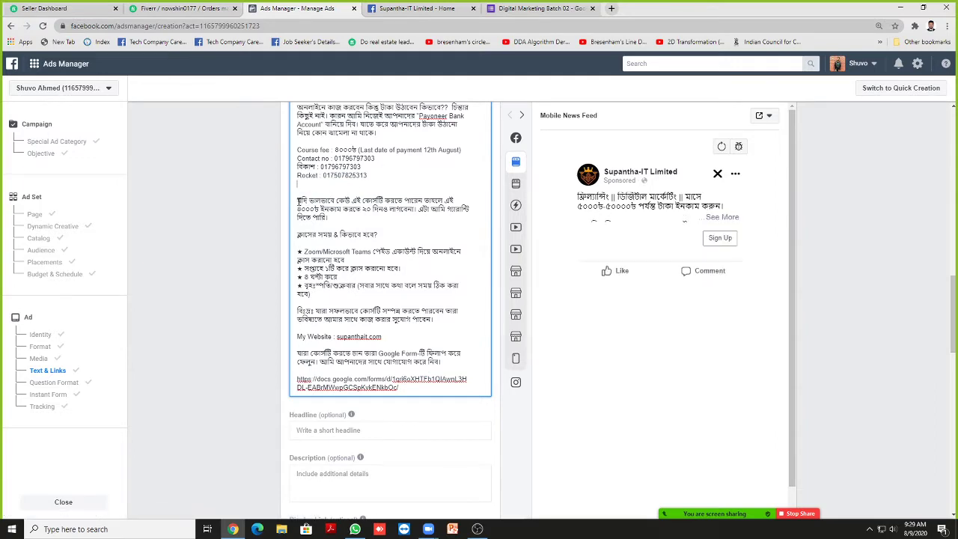
pyautogui.press('BackSpace')
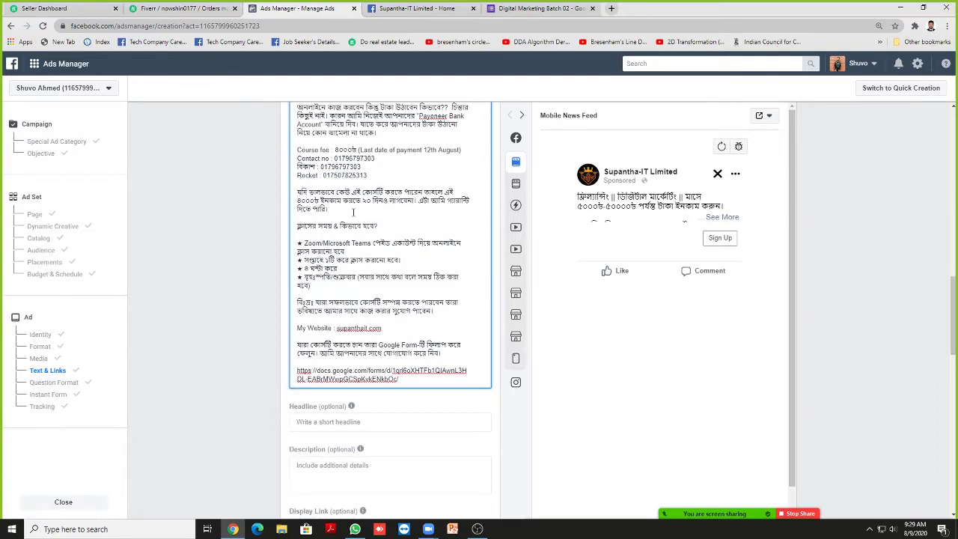
pyautogui.scroll(-2, 353, 212)
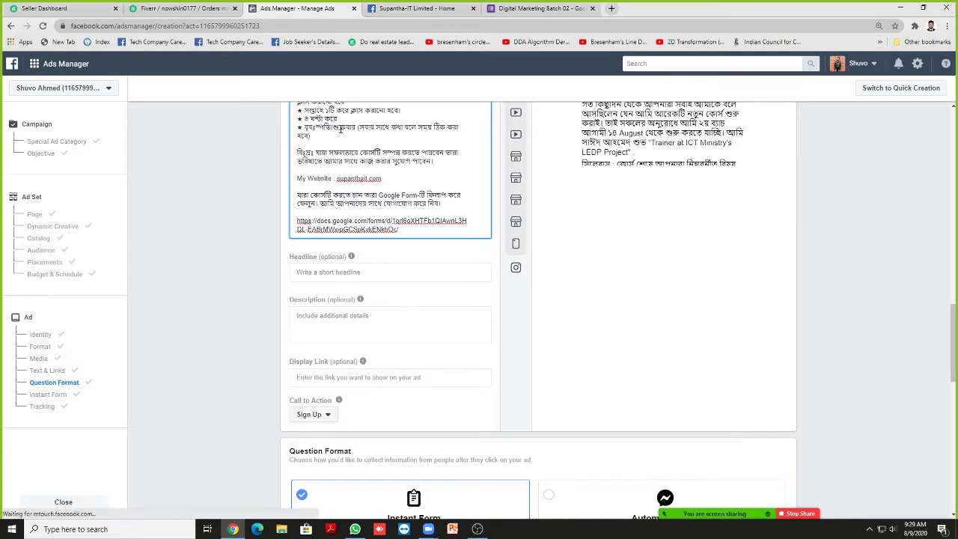
pyautogui.moveTo(332, 128); pyautogui.dragTo(315, 129)
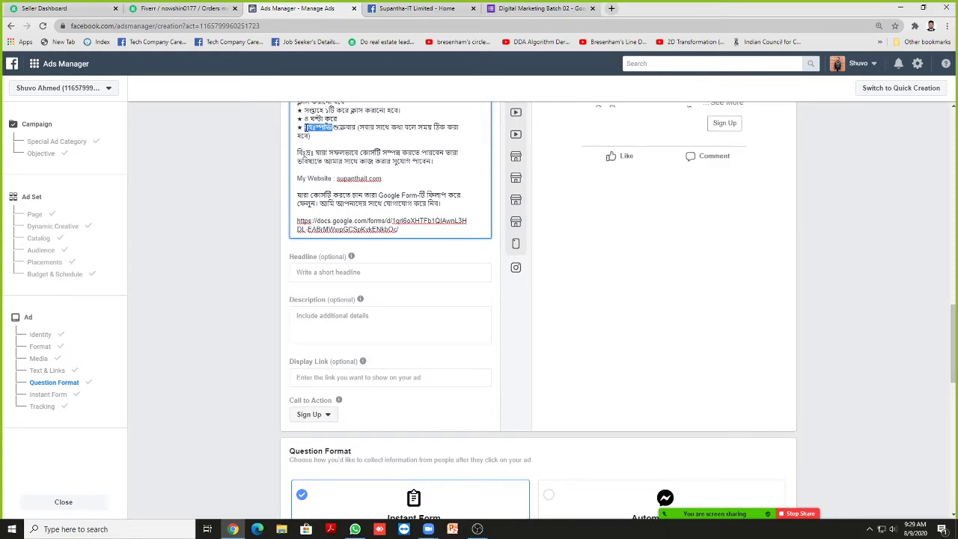
pyautogui.write('শুক্র')
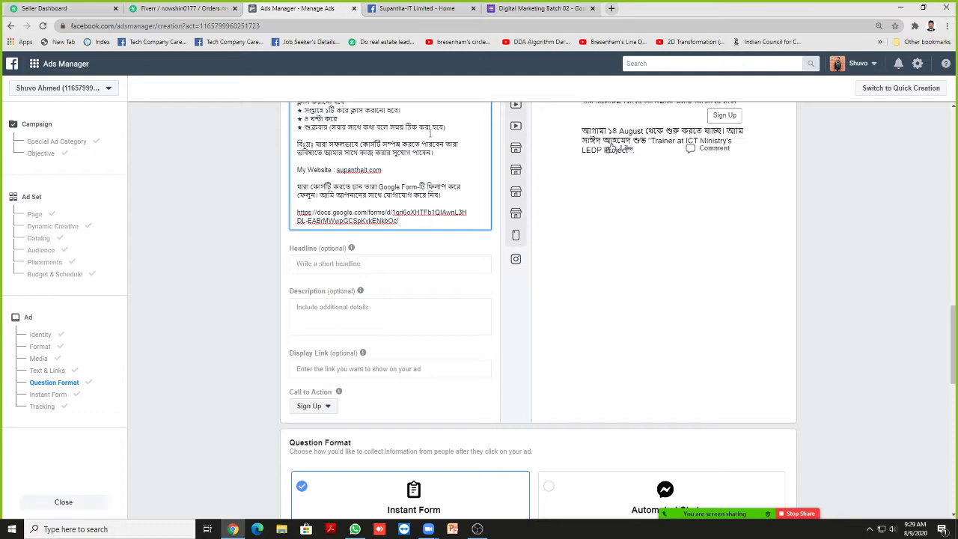
pyautogui.scroll(-1, 362, 166)
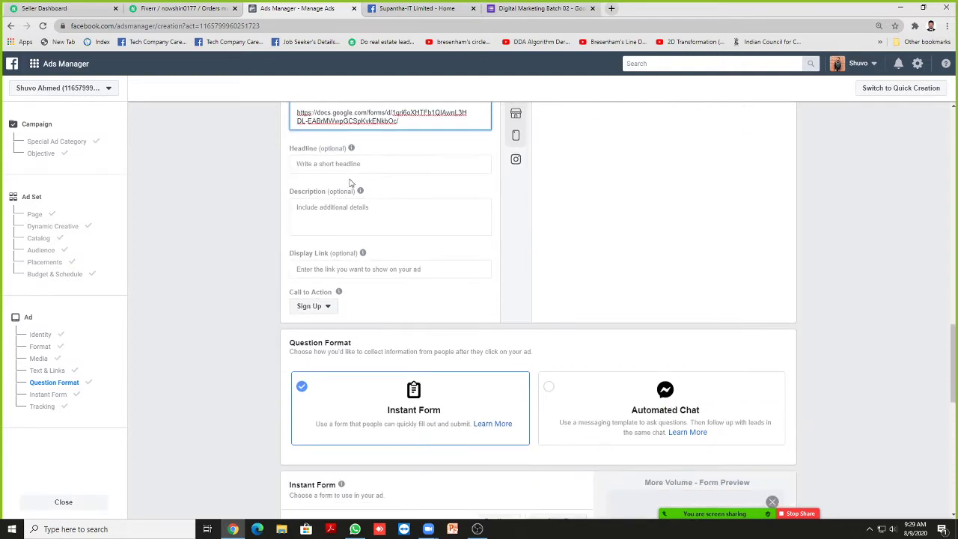
pyautogui.click(329, 167)
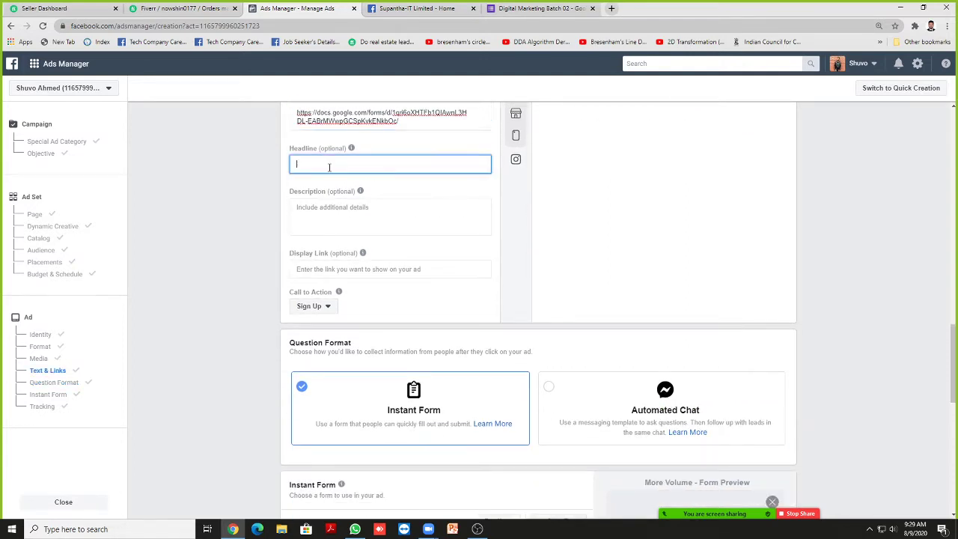
pyautogui.scroll(8, 333, 178)
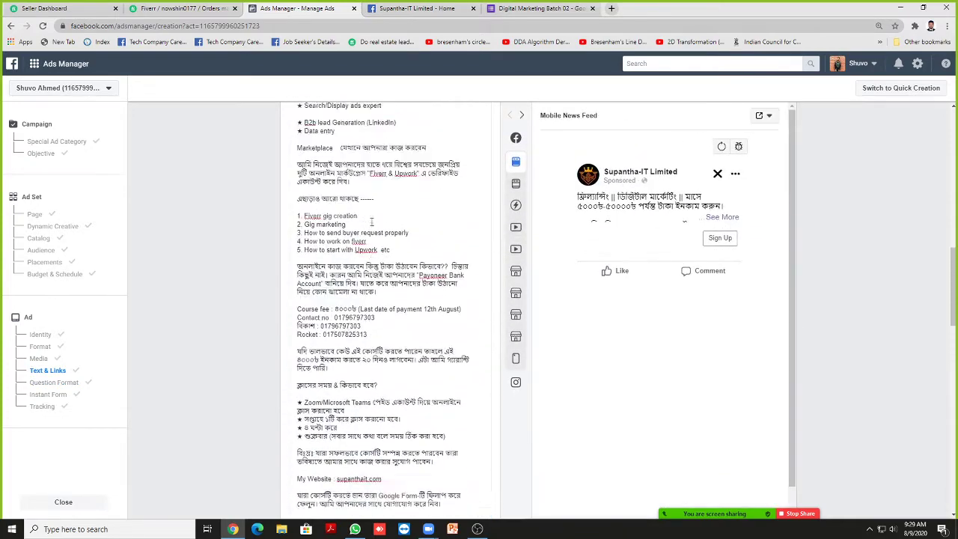
pyautogui.scroll(1, 369, 221)
pyautogui.moveTo(375, 200); pyautogui.dragTo(298, 191)
pyautogui.hotkey('ctrl', 'c')
pyautogui.scroll(-12, 227, 199)
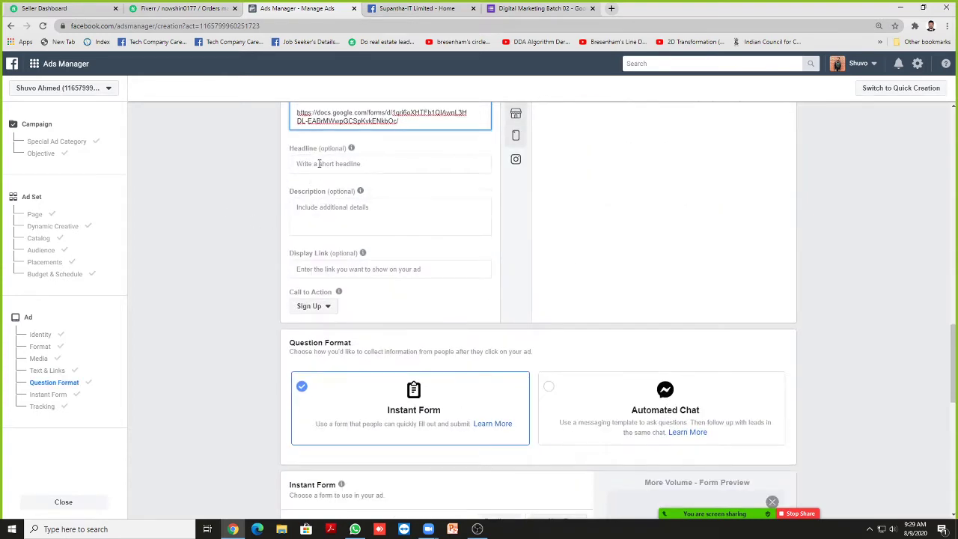
pyautogui.click(320, 164)
pyautogui.hotkey('ctrl', 'v')
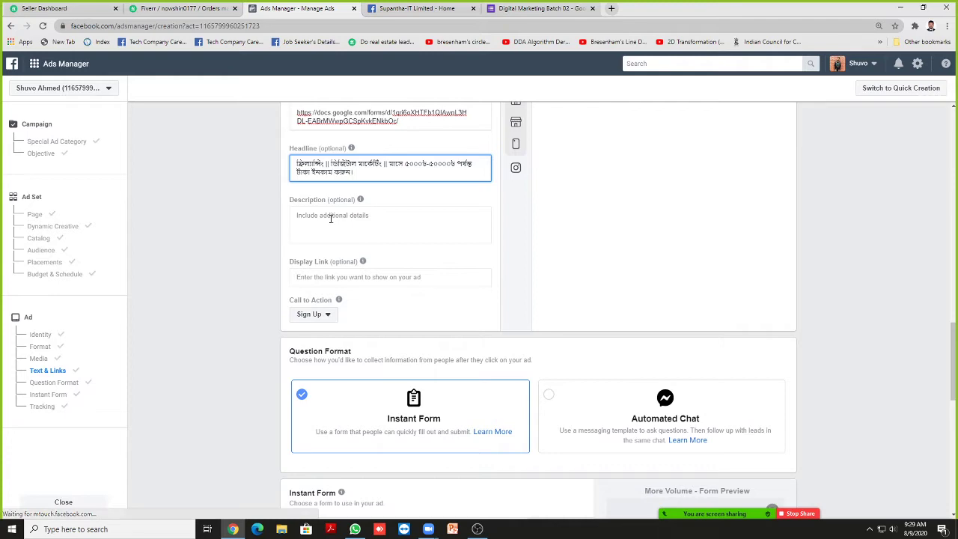
pyautogui.scroll(2, 331, 217)
pyautogui.scroll(4, 331, 215)
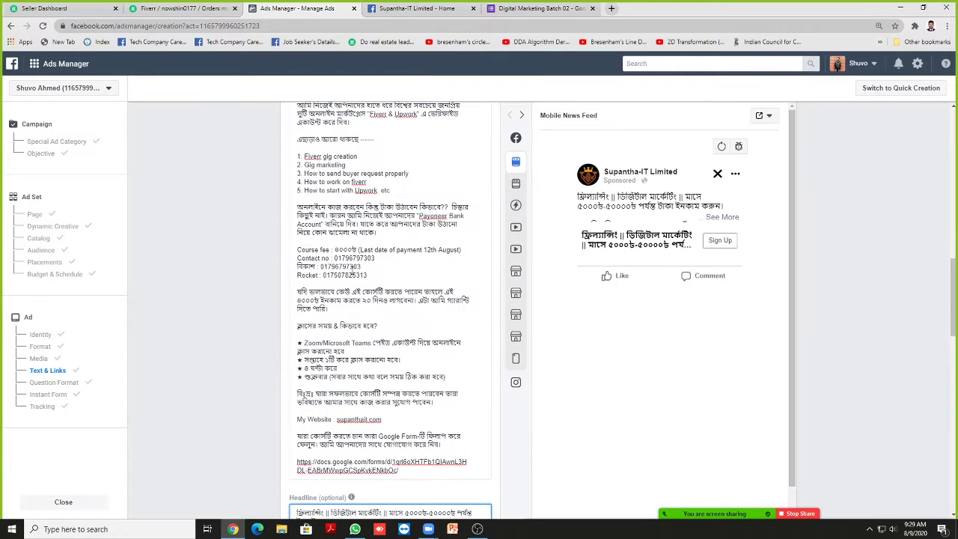
pyautogui.moveTo(370, 276); pyautogui.dragTo(297, 250)
pyautogui.hotkey('ctrl', 'c')
pyautogui.doubleClick(352, 275)
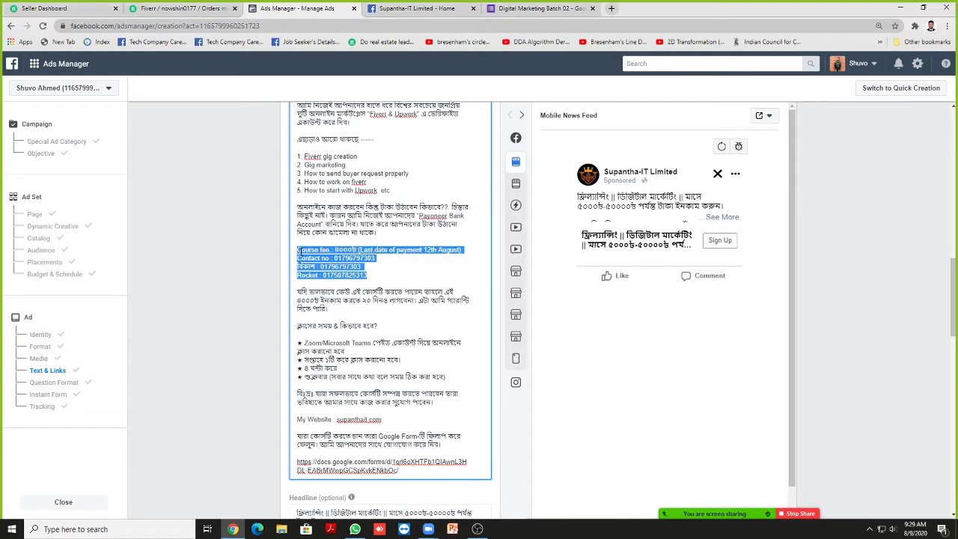
pyautogui.scroll(-5, 297, 250)
pyautogui.click(310, 222)
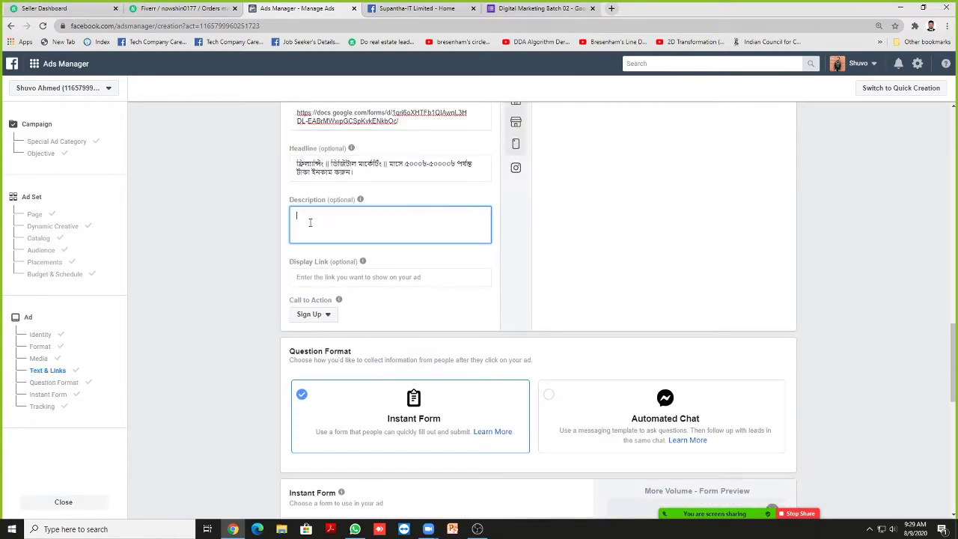
pyautogui.hotkey('ctrl', 'v')
pyautogui.scroll(-1, 254, 231)
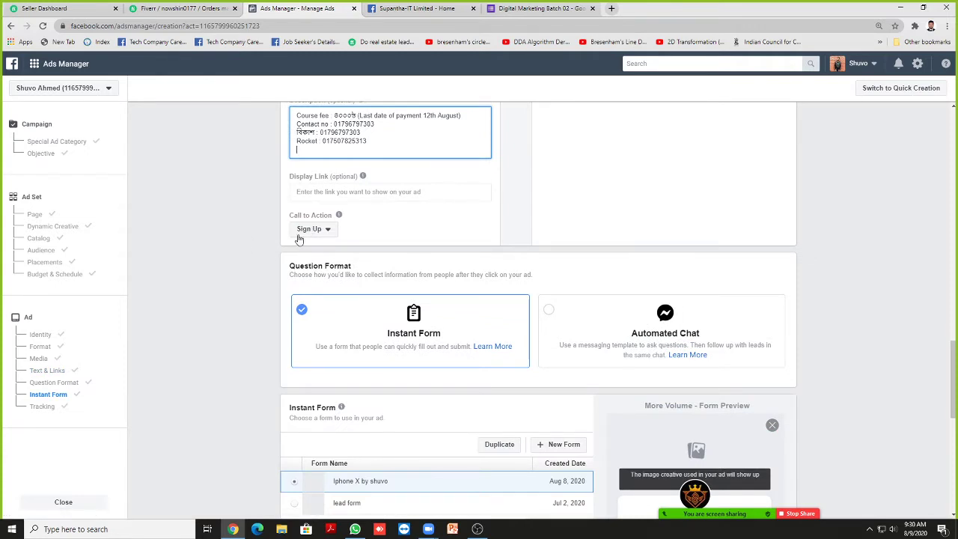
pyautogui.scroll(-1, 344, 232)
pyautogui.scroll(-1, 337, 299)
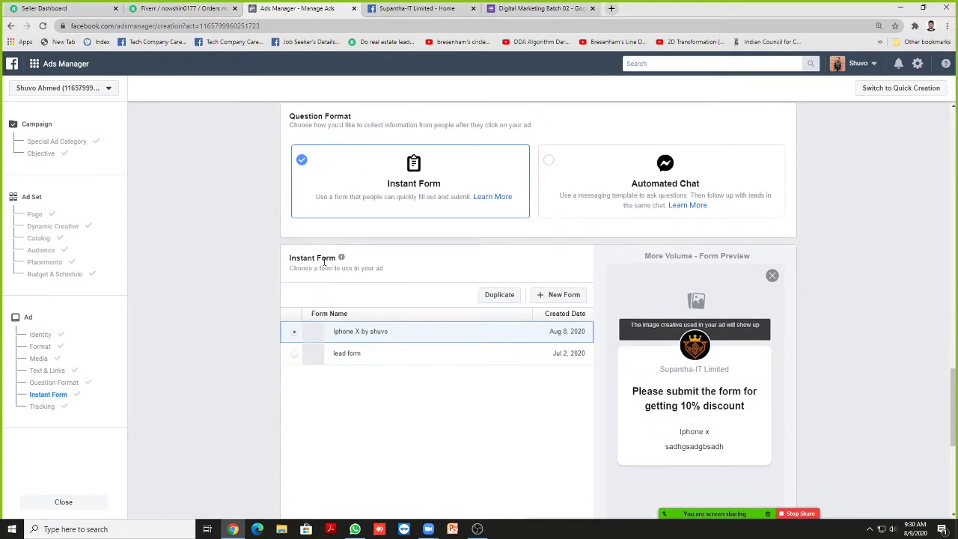
pyautogui.scroll(3, 272, 252)
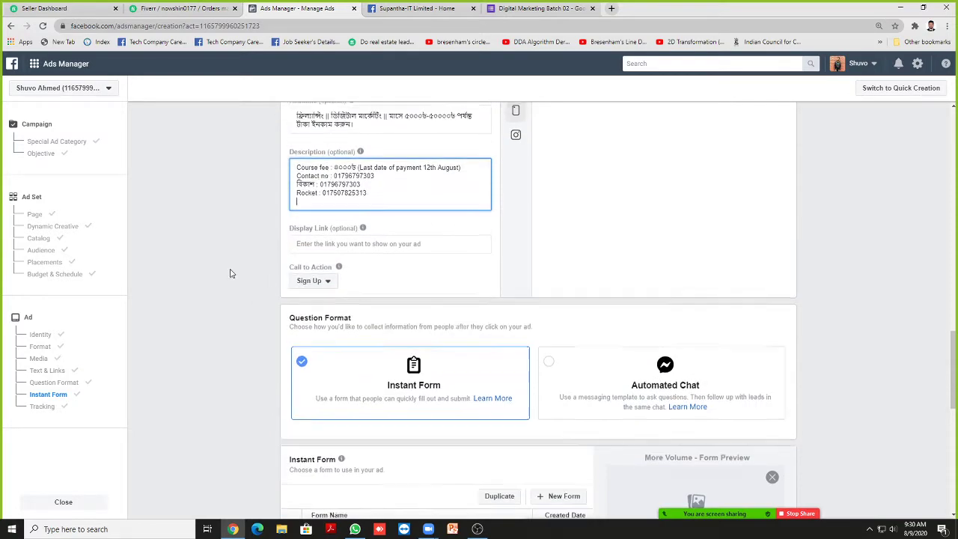
pyautogui.scroll(2, 247, 285)
pyautogui.scroll(-3, 329, 329)
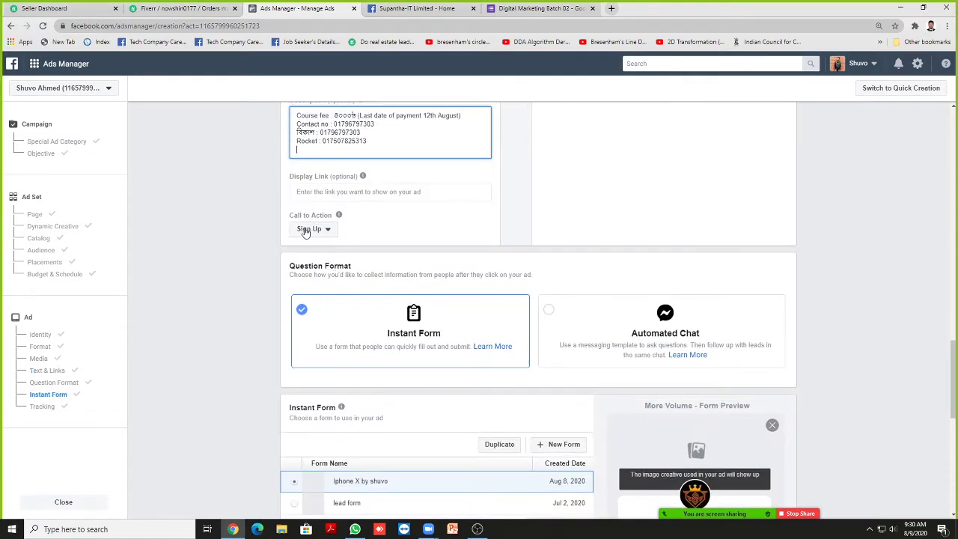
pyautogui.scroll(4, 336, 238)
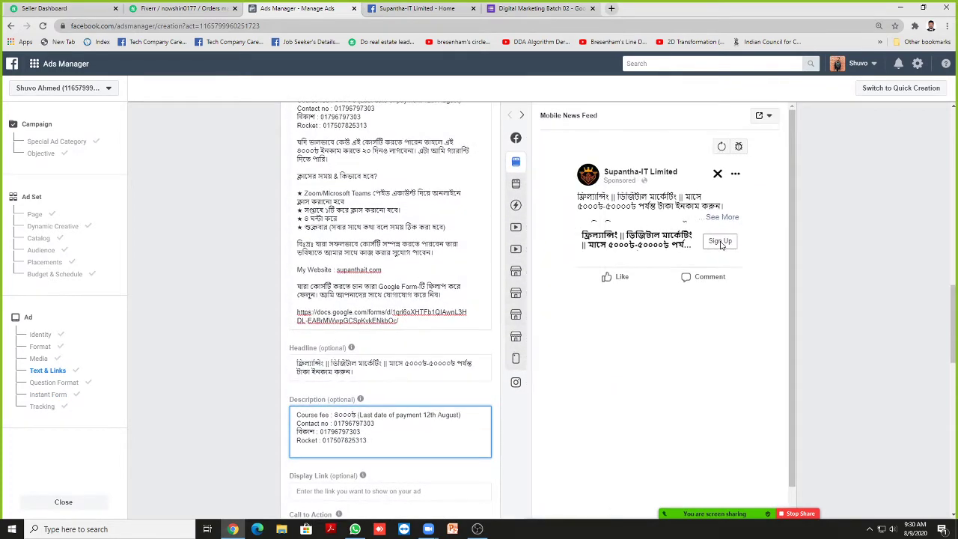
pyautogui.scroll(-1, 573, 254)
pyautogui.scroll(-5, 573, 254)
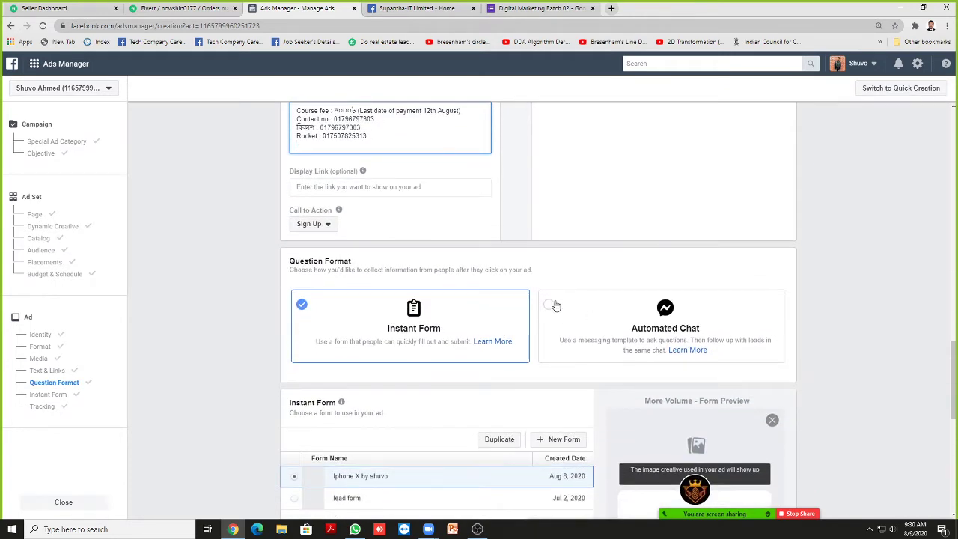
# - Switch the question format to Automated Chat and start a new chat template
pyautogui.click(552, 305)
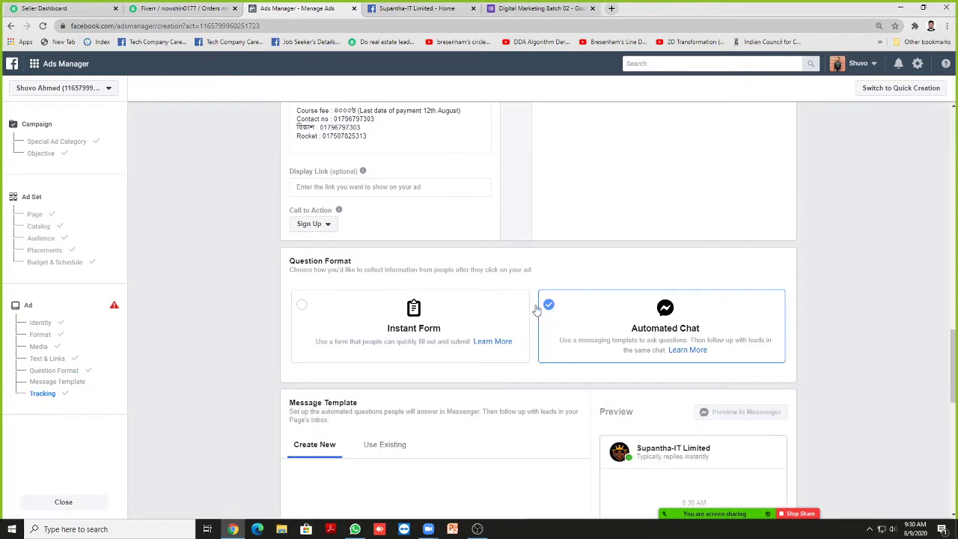
pyautogui.scroll(-2, 533, 306)
pyautogui.scroll(-1, 506, 310)
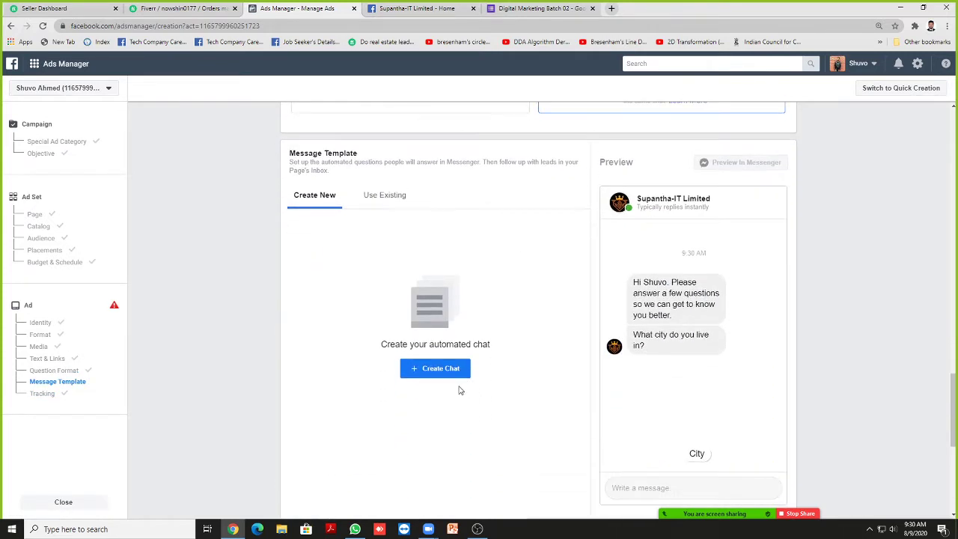
pyautogui.click(434, 369)
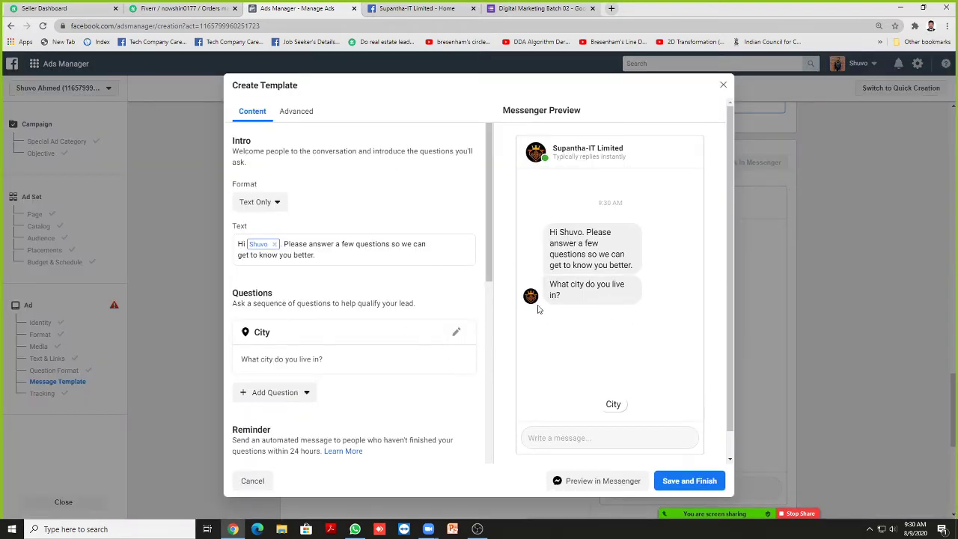
# - Replace the intro after the name with 'This course fee is 4000 taka. If you are interested then answer these questions'
pyautogui.moveTo(321, 255)
pyautogui.moveTo(284, 245); pyautogui.dragTo(324, 261)
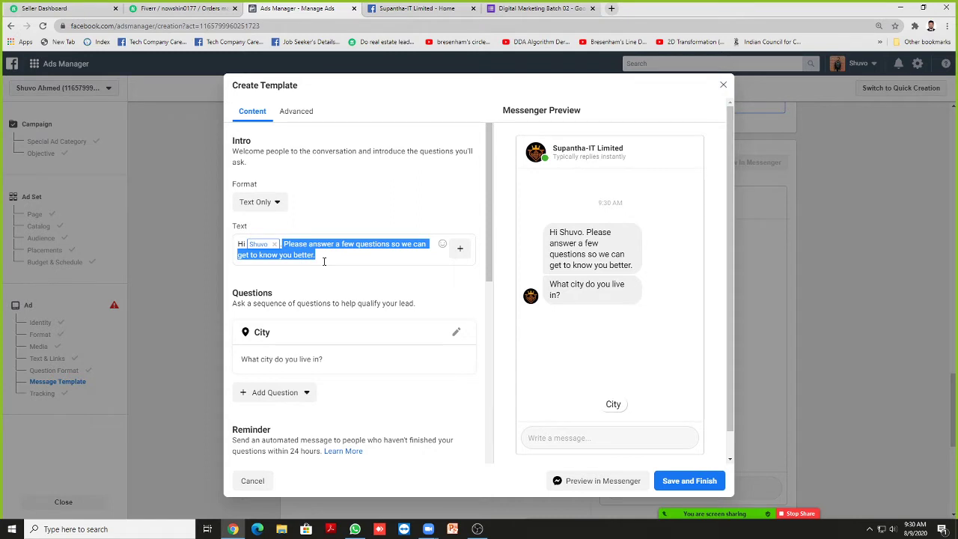
pyautogui.write('This co')
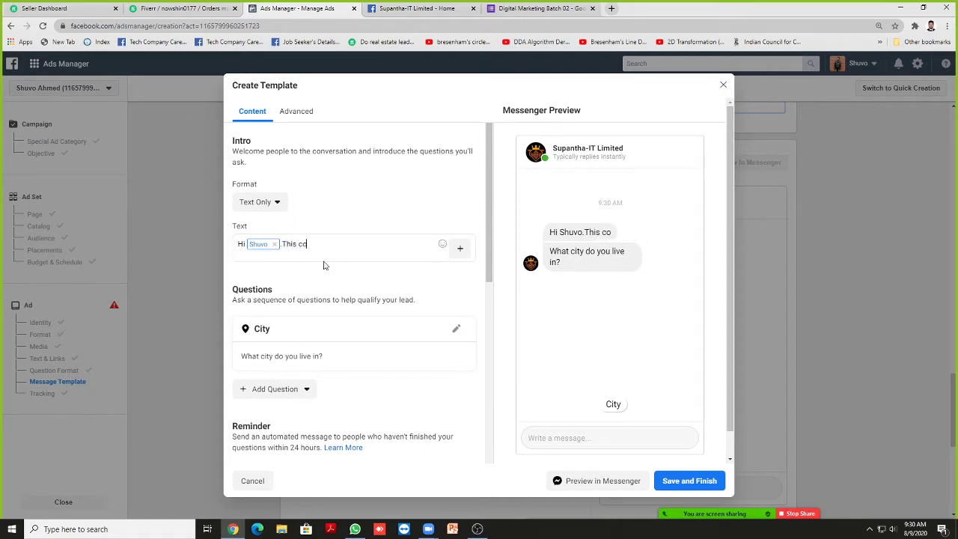
pyautogui.write('urse fee')
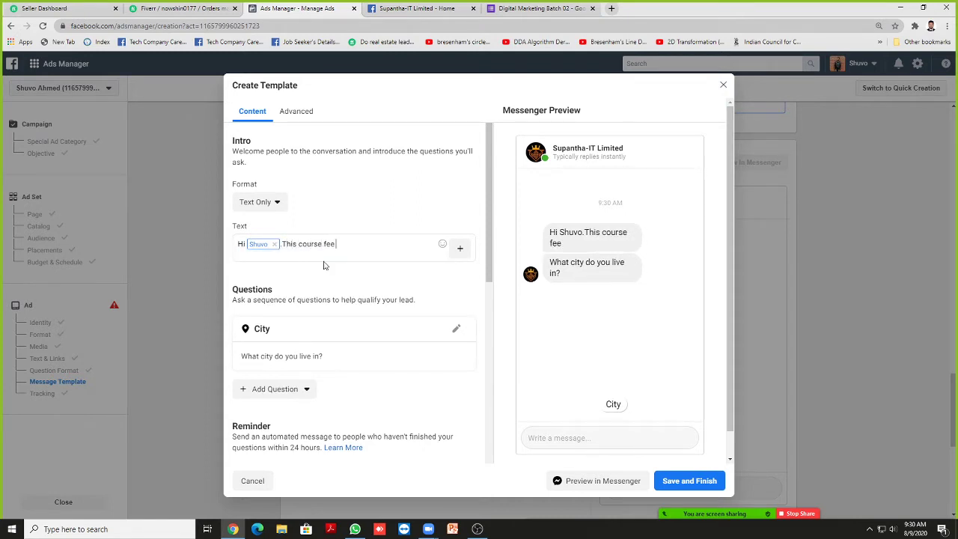
pyautogui.write(' is 4000 taka. If you are')
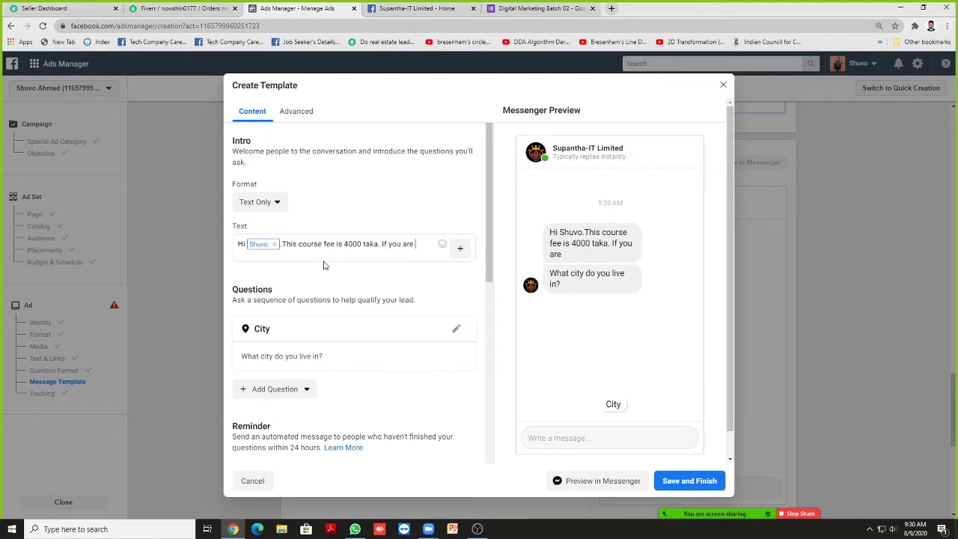
pyautogui.write(' interested then an')
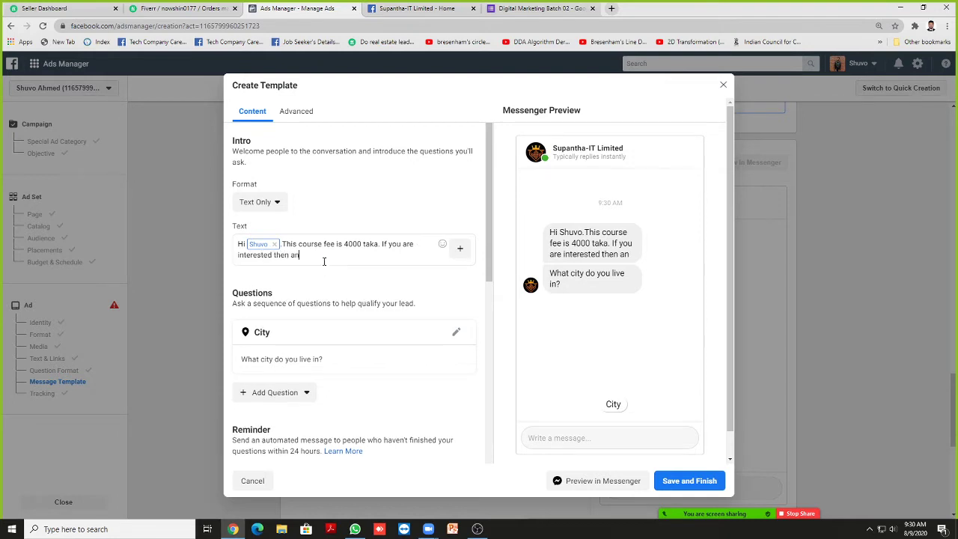
pyautogui.write('swer th')
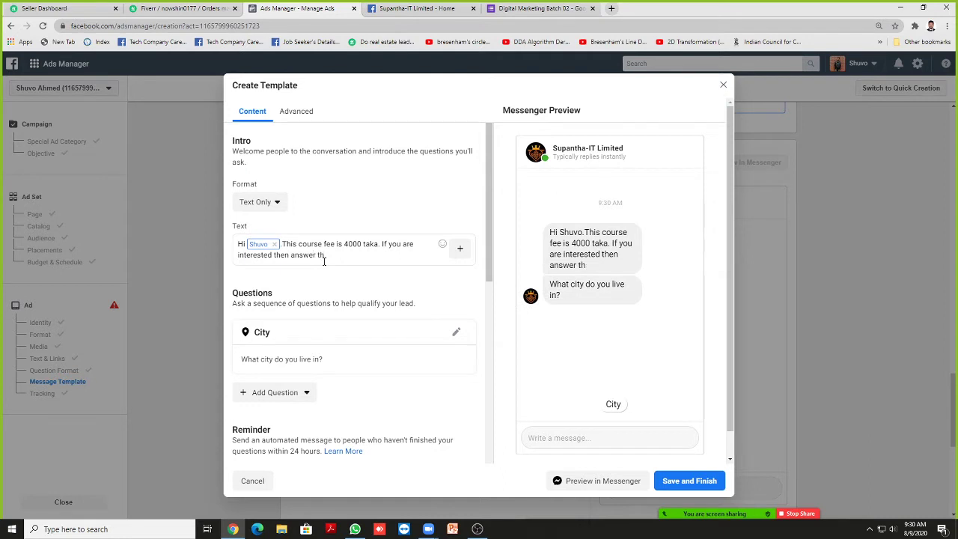
pyautogui.write('ese questions.')
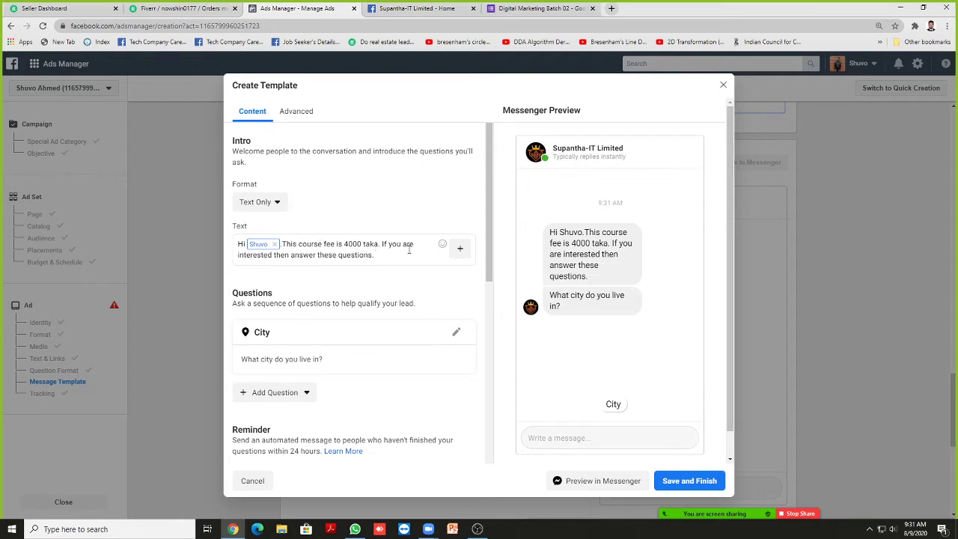
pyautogui.scroll(-1, 408, 249)
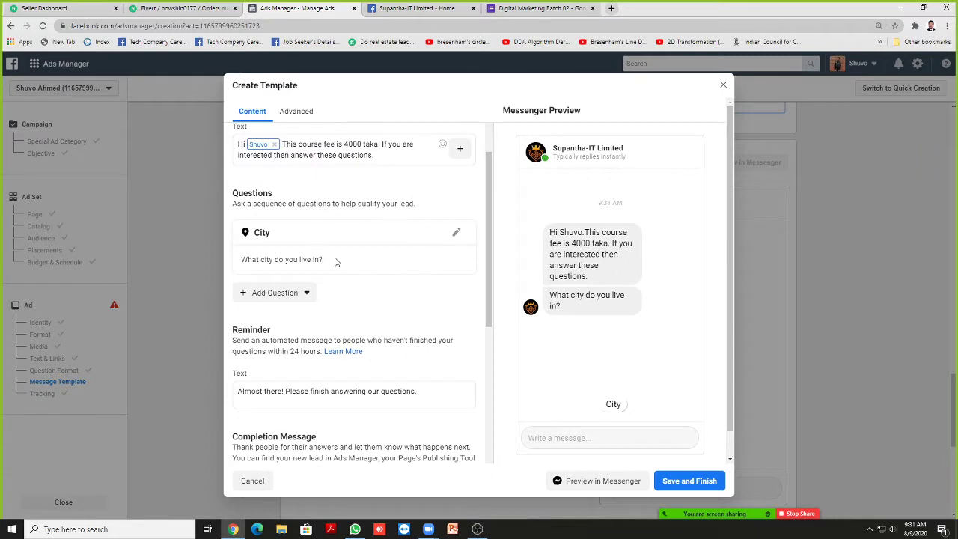
pyautogui.scroll(1, 335, 261)
pyautogui.scroll(-1, 368, 250)
# - Change the City question to a Phone Number question, keeping its default wording
pyautogui.click(458, 236)
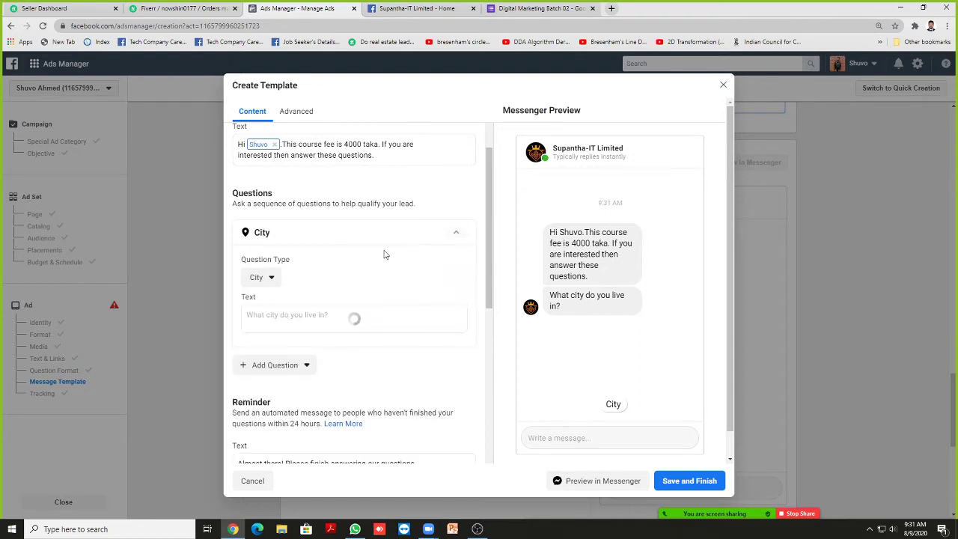
pyautogui.click(258, 277)
pyautogui.click(292, 319)
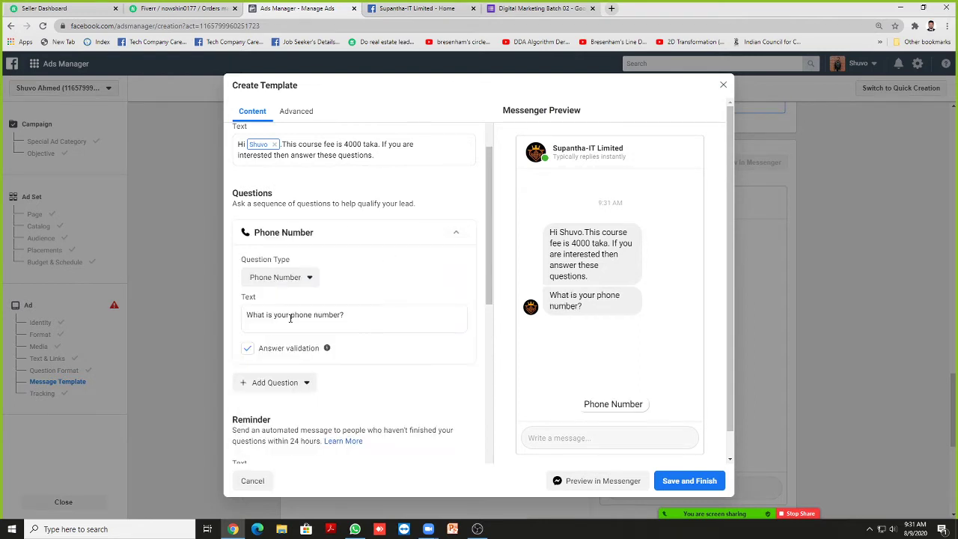
pyautogui.scroll(-1, 389, 277)
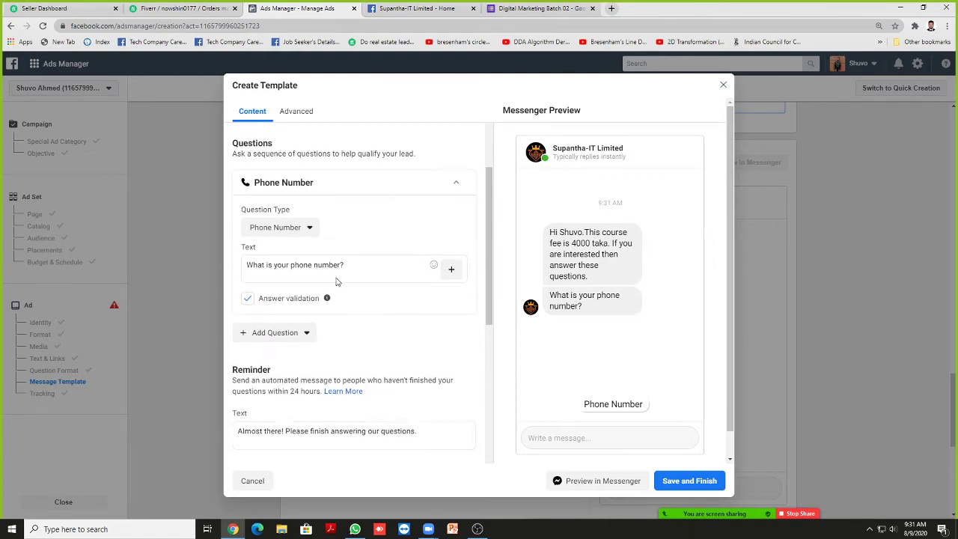
pyautogui.moveTo(350, 265); pyautogui.dragTo(244, 266)
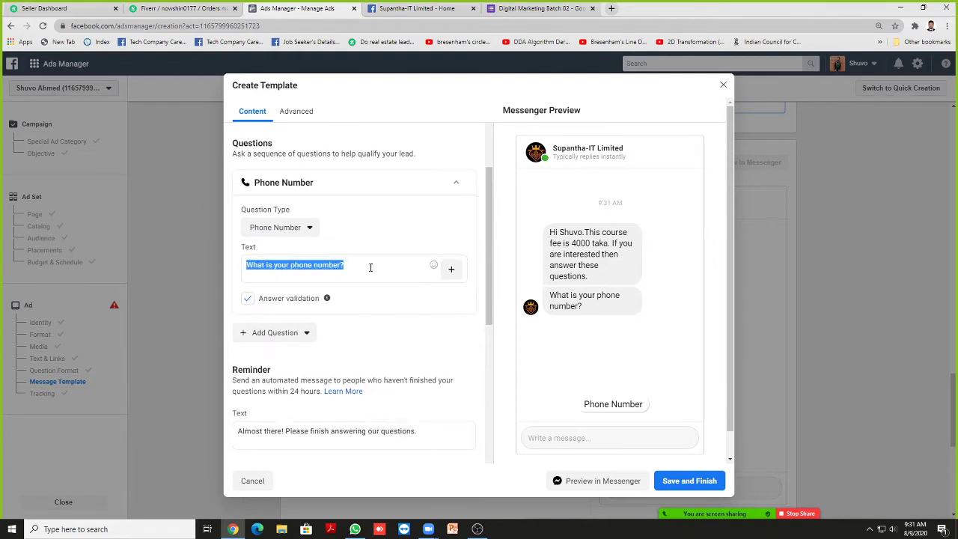
pyautogui.click(358, 266)
pyautogui.scroll(-1, 355, 264)
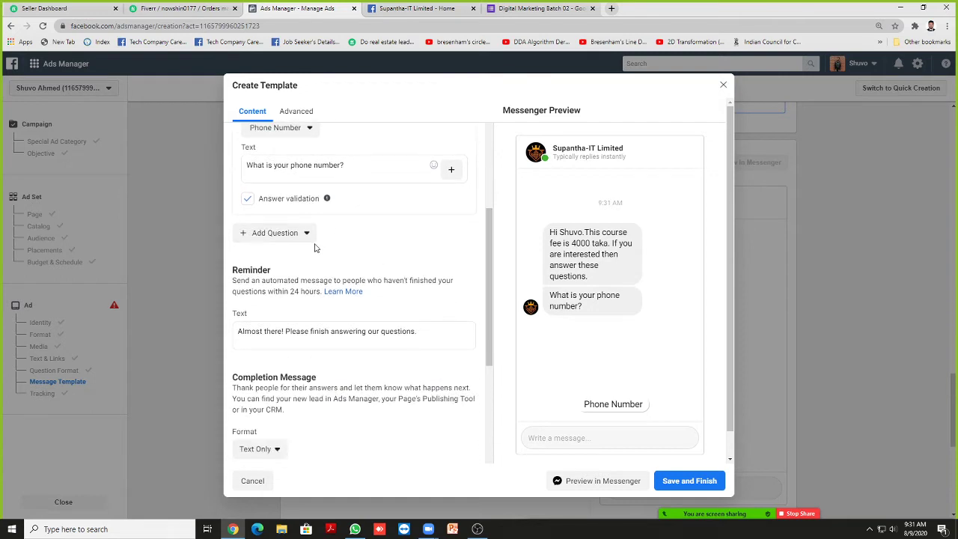
# - Add an Email address question to the chat template
pyautogui.click(274, 233)
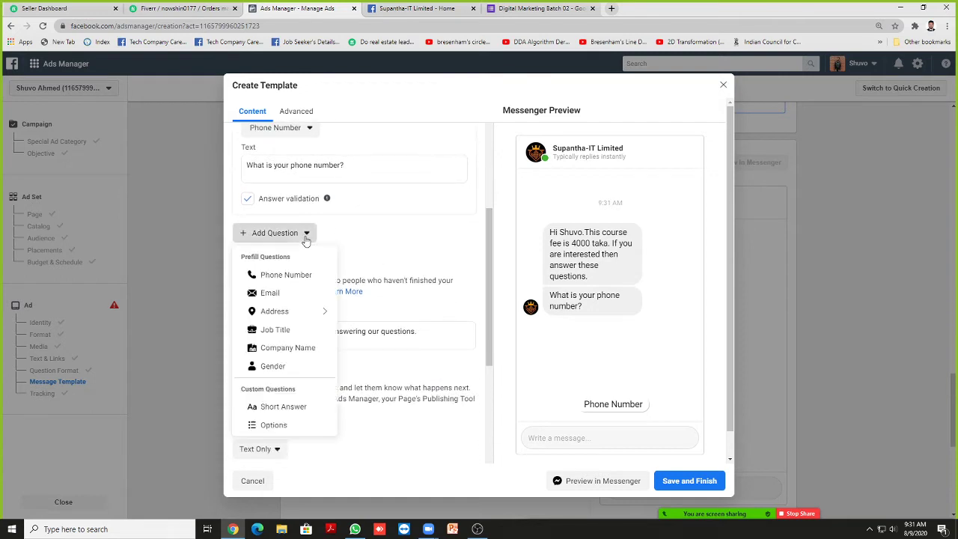
pyautogui.click(285, 298)
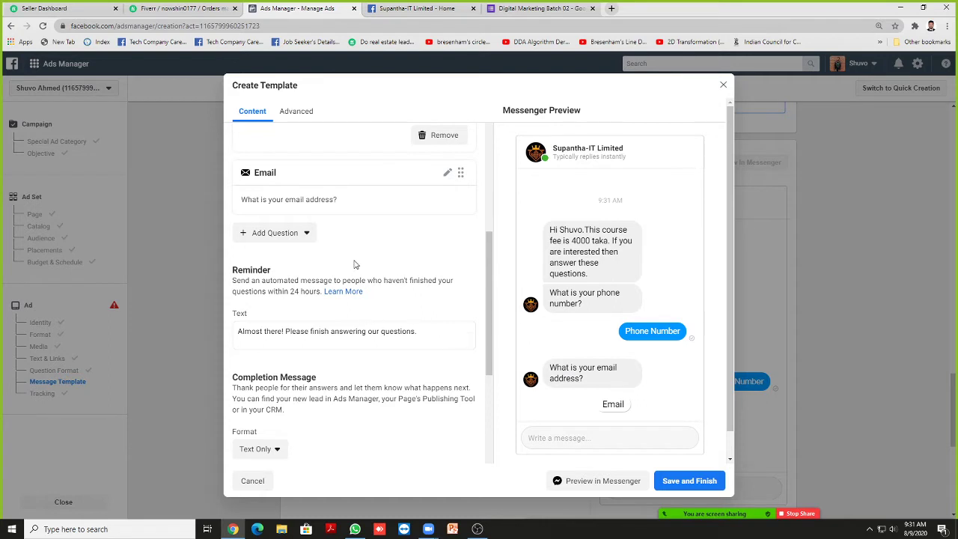
pyautogui.click(298, 237)
pyautogui.moveTo(296, 315)
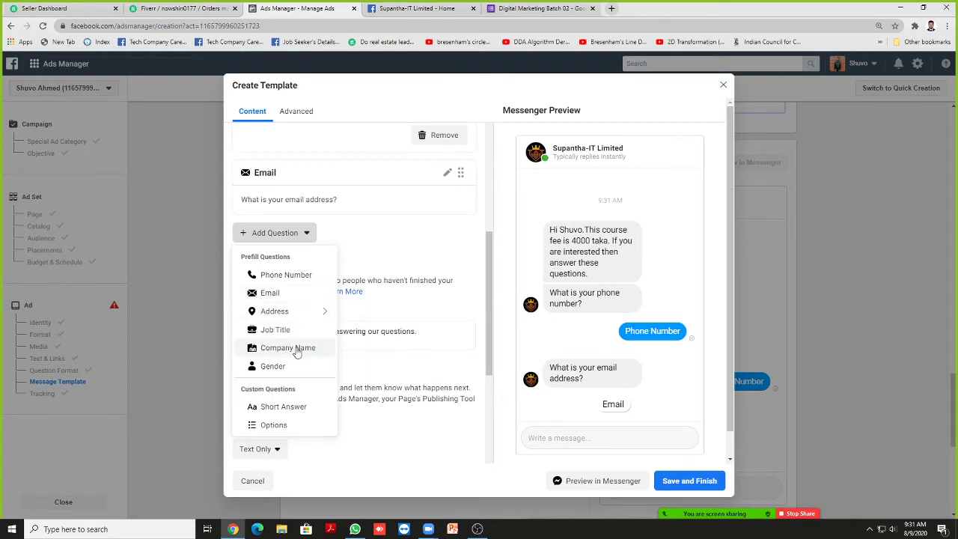
pyautogui.click(392, 241)
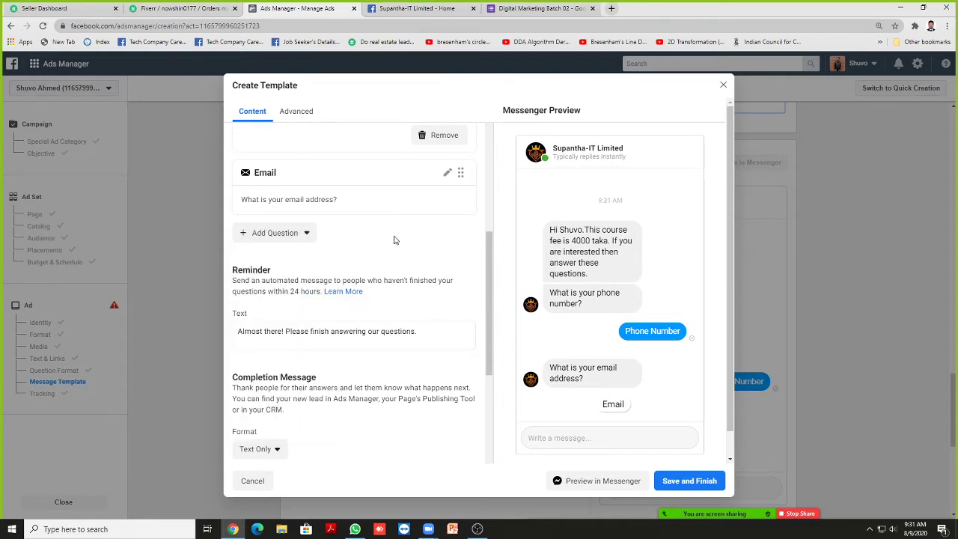
pyautogui.scroll(-4, 393, 241)
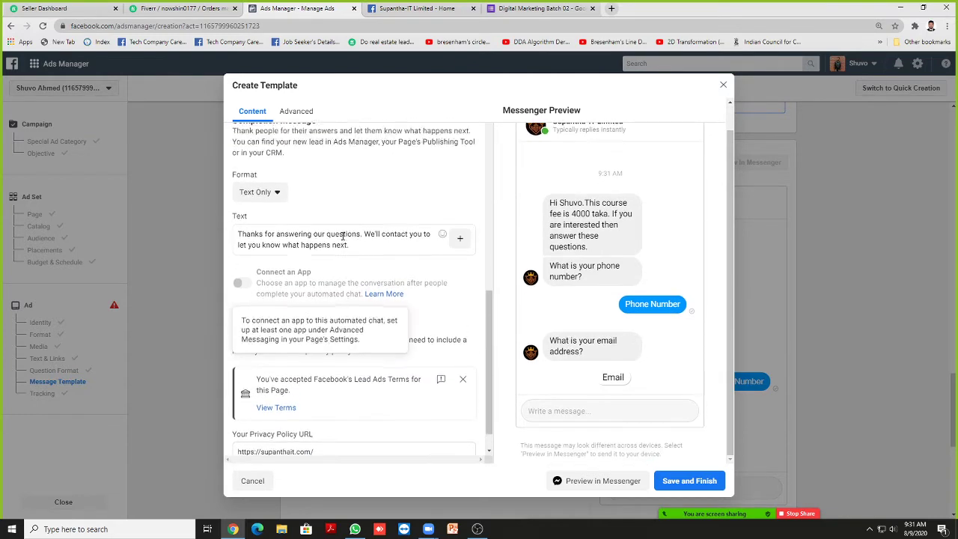
# - Replace the completion message's closing words with 'within 1', promising contact within 1 hour
pyautogui.scroll(1, 277, 253)
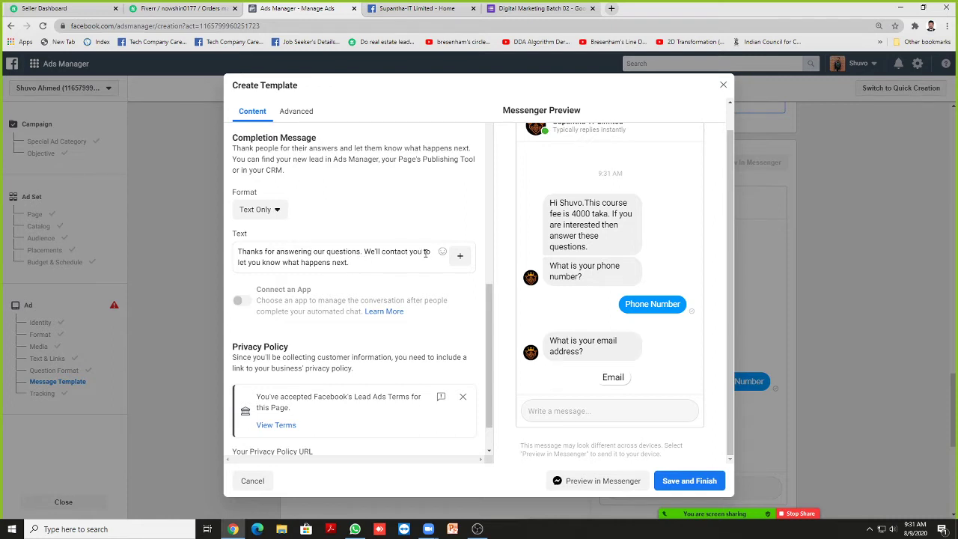
pyautogui.moveTo(424, 253); pyautogui.dragTo(423, 262)
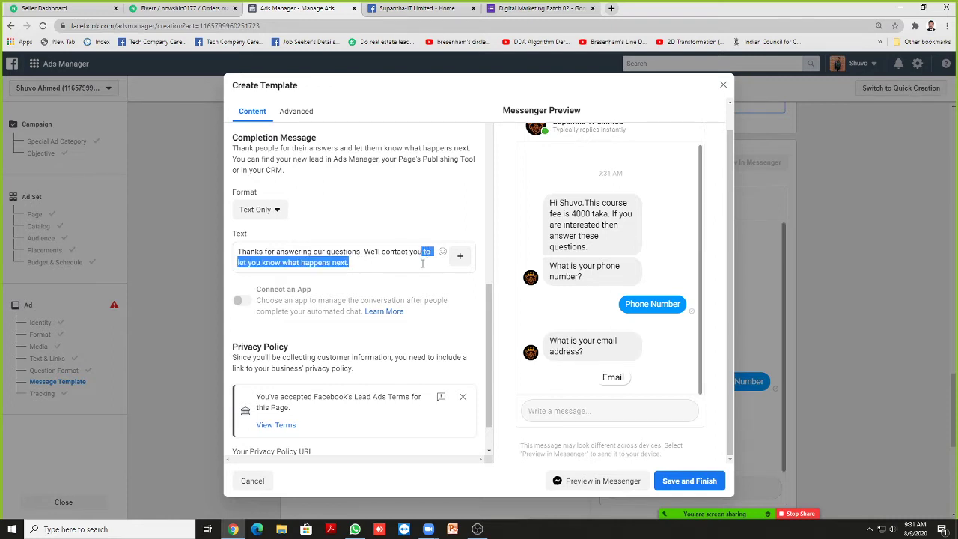
pyautogui.press('BackSpace')
pyautogui.write('withi')
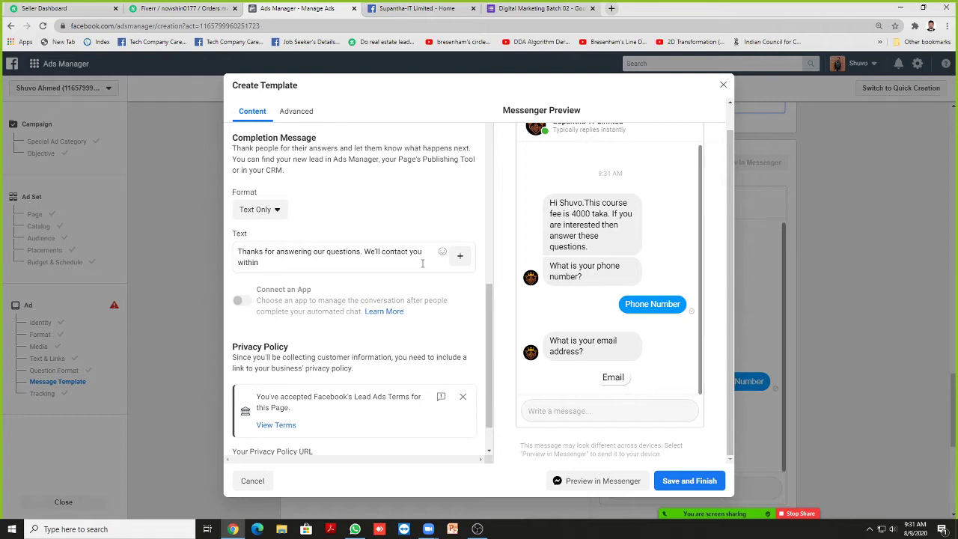
pyautogui.write('n 1 hour.')
pyautogui.scroll(5, 349, 186)
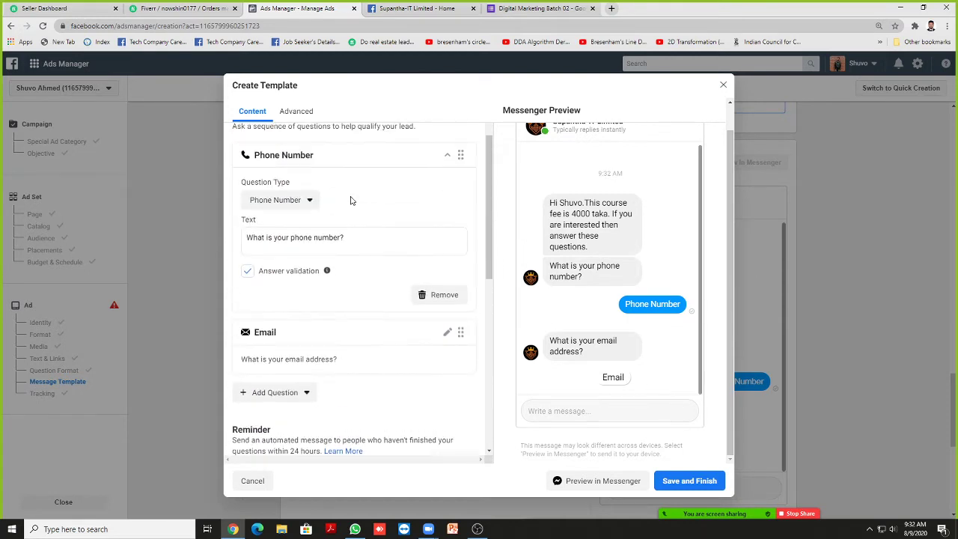
# - Add a Short Answer question reading 'Do you have your personal computer?'
pyautogui.scroll(-1, 351, 200)
pyautogui.scroll(-3, 350, 201)
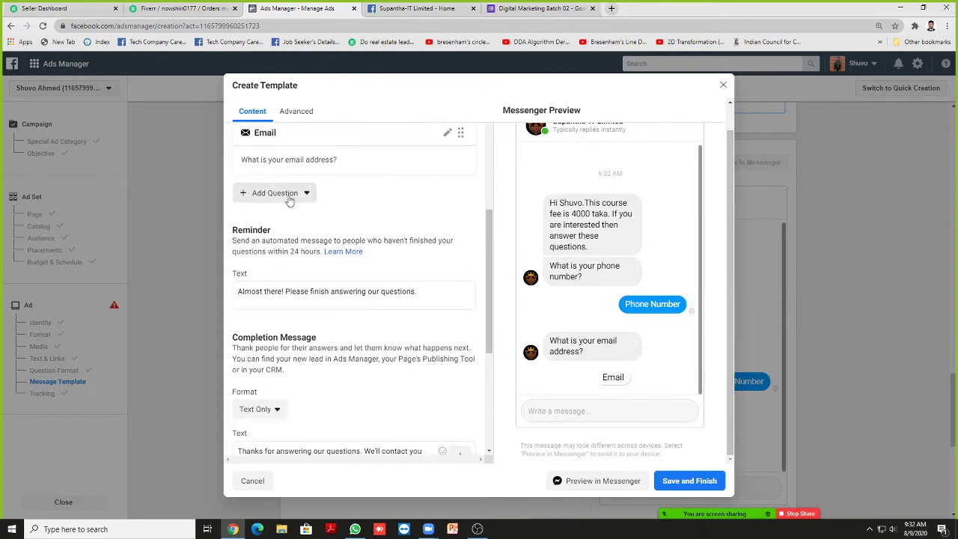
pyautogui.click(289, 194)
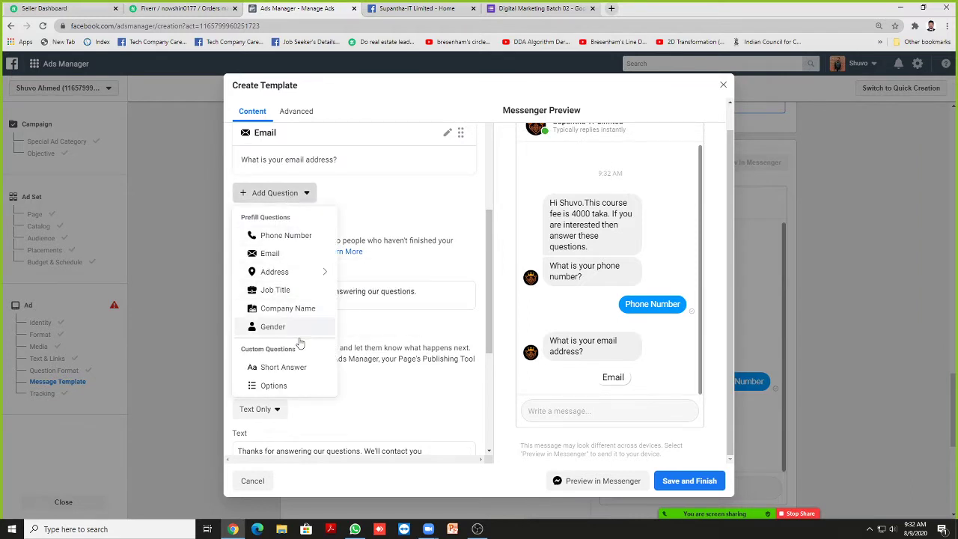
pyautogui.click(285, 368)
pyautogui.scroll(2, 275, 271)
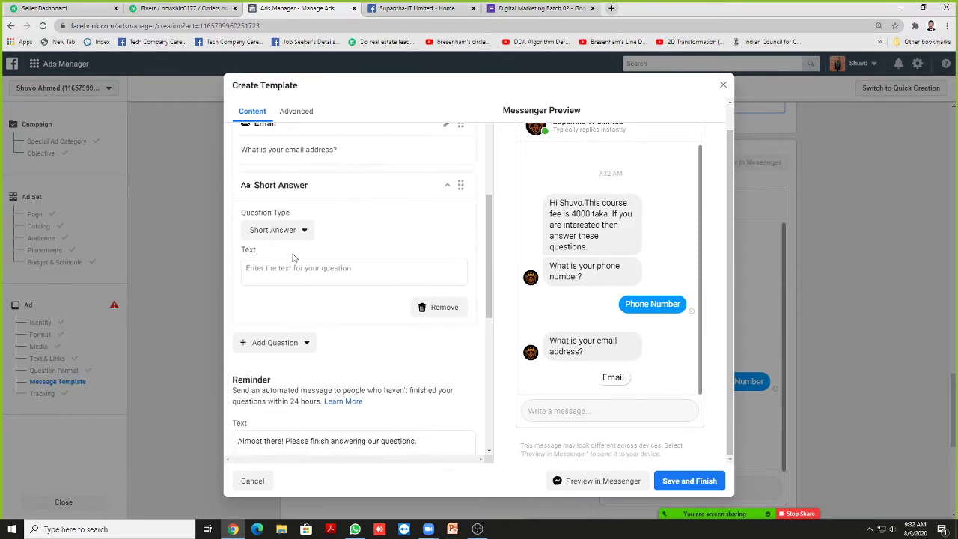
pyautogui.click(289, 269)
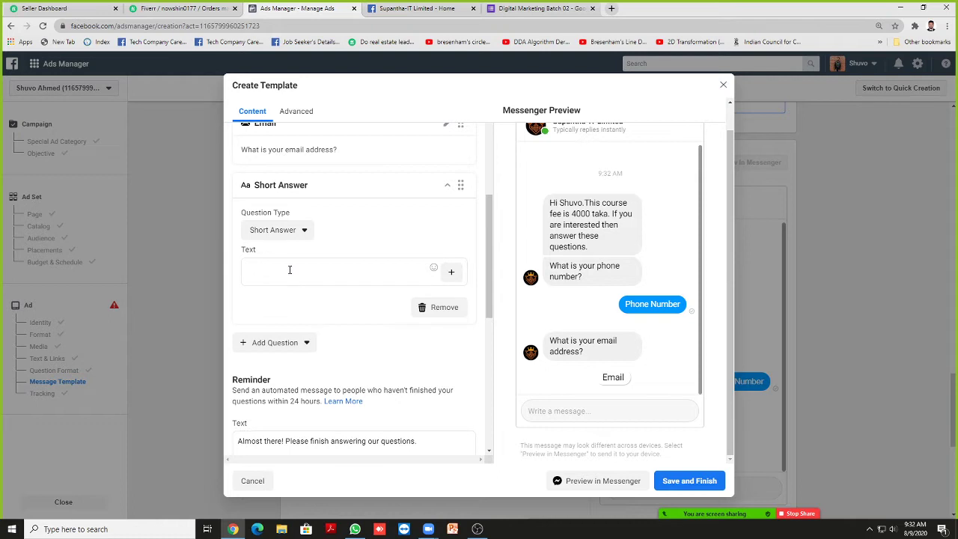
pyautogui.write('Do you')
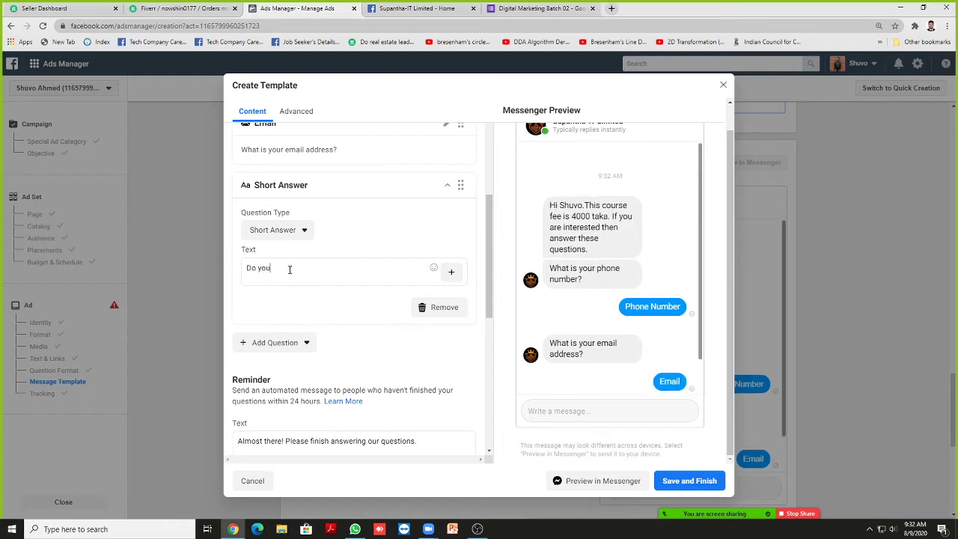
pyautogui.write(' have your personal computer?')
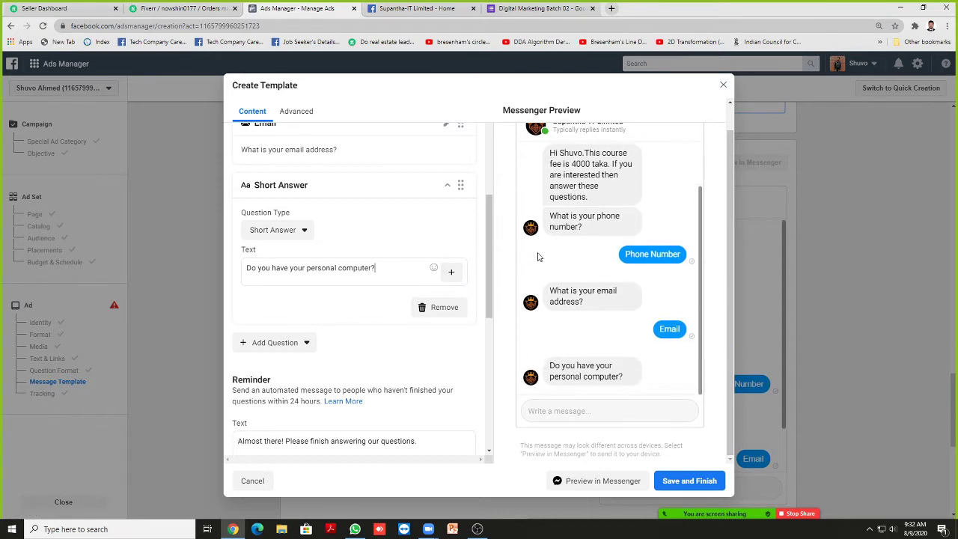
# - Keep the new question as Short Answer without adding further questions
pyautogui.click(302, 230)
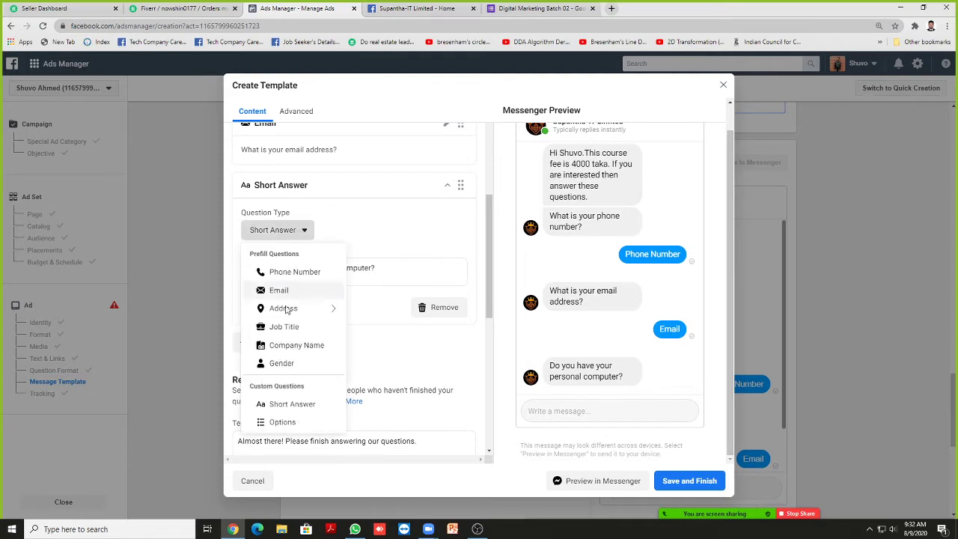
pyautogui.click(399, 261)
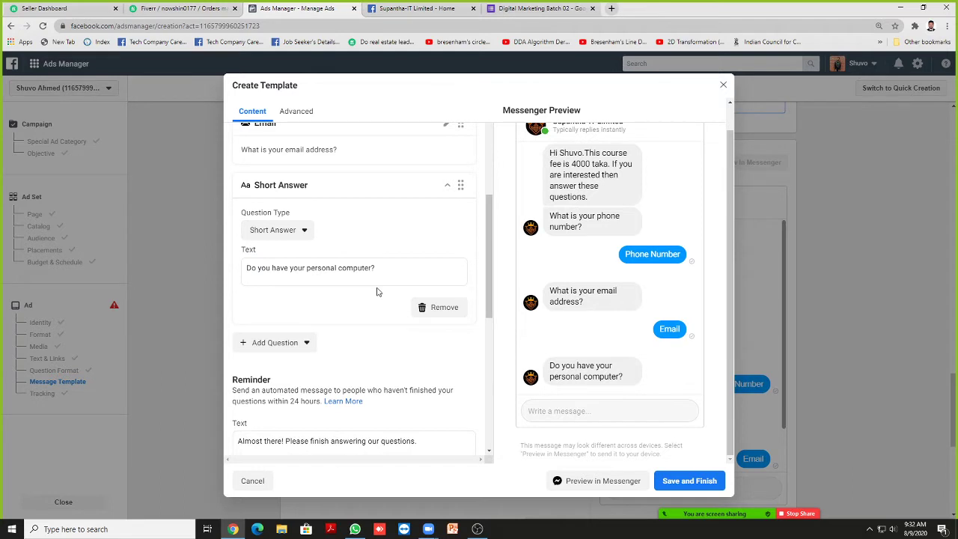
pyautogui.click(292, 344)
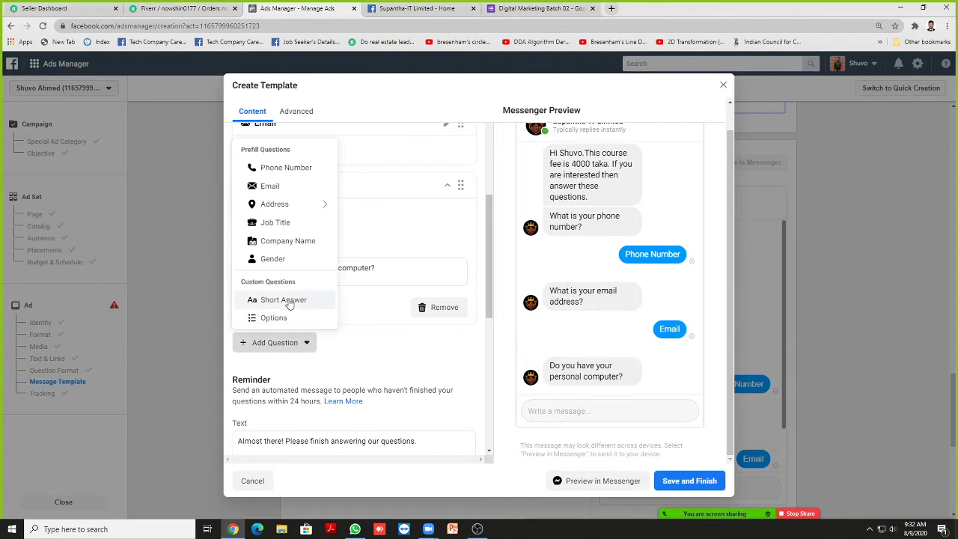
pyautogui.click(419, 240)
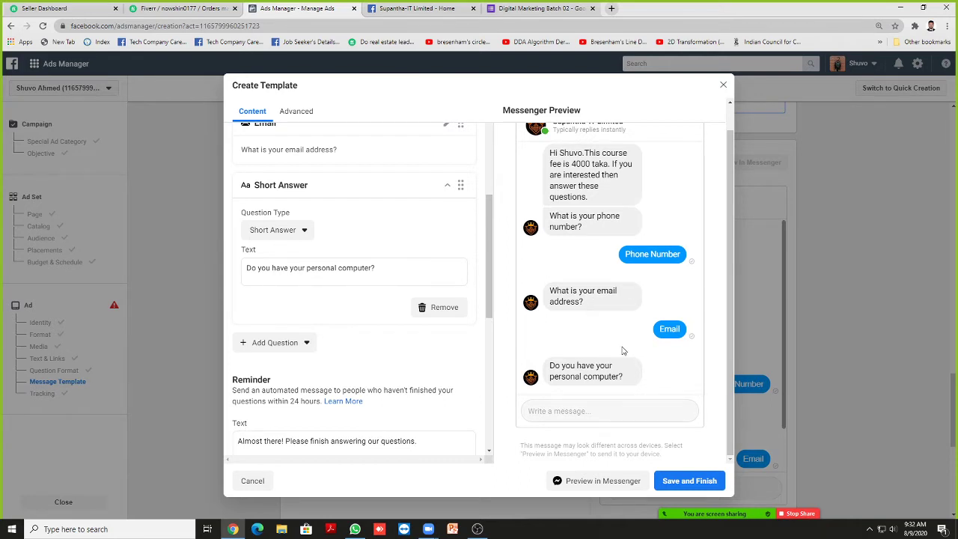
pyautogui.scroll(2, 625, 348)
pyautogui.scroll(-8, 367, 225)
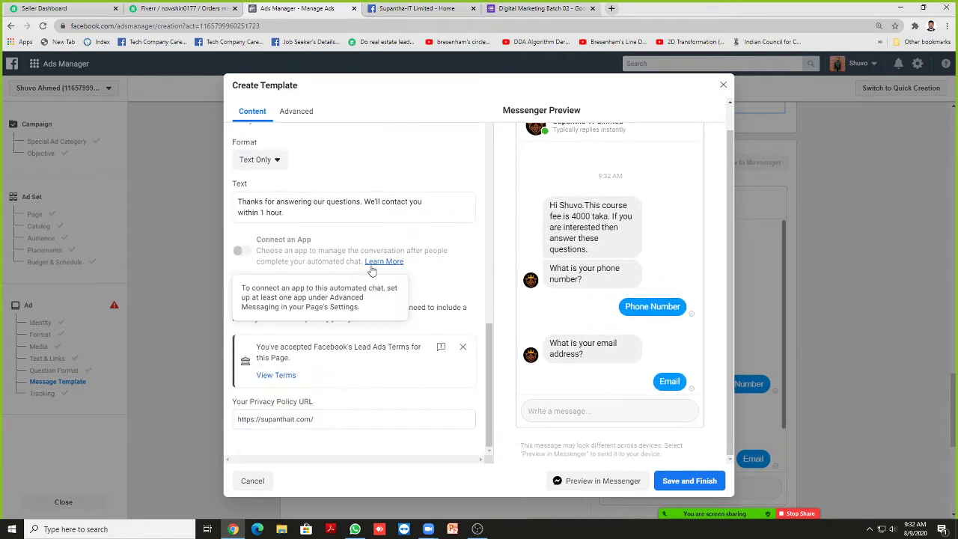
# - Send a Messenger test of the template and go to the Supantha-IT Limited page
pyautogui.click(604, 483)
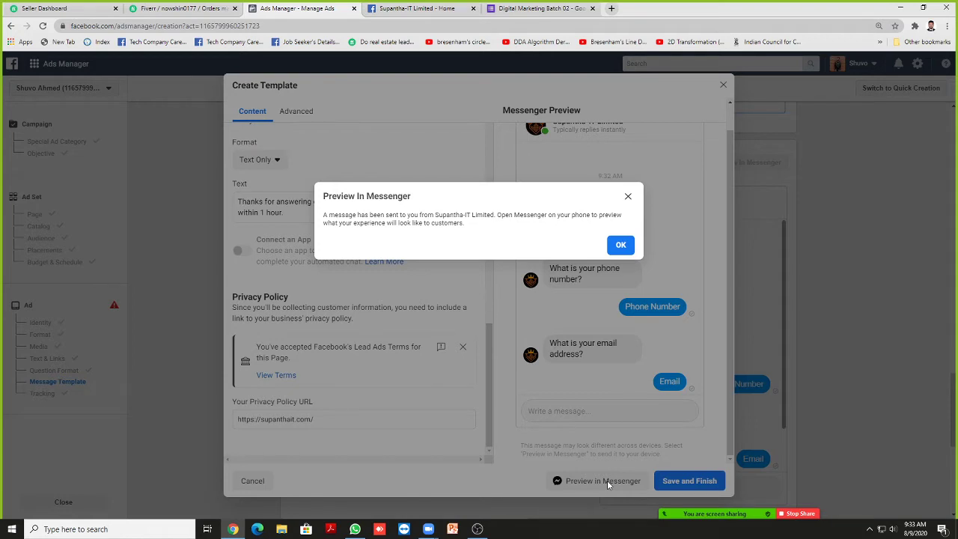
pyautogui.click(622, 246)
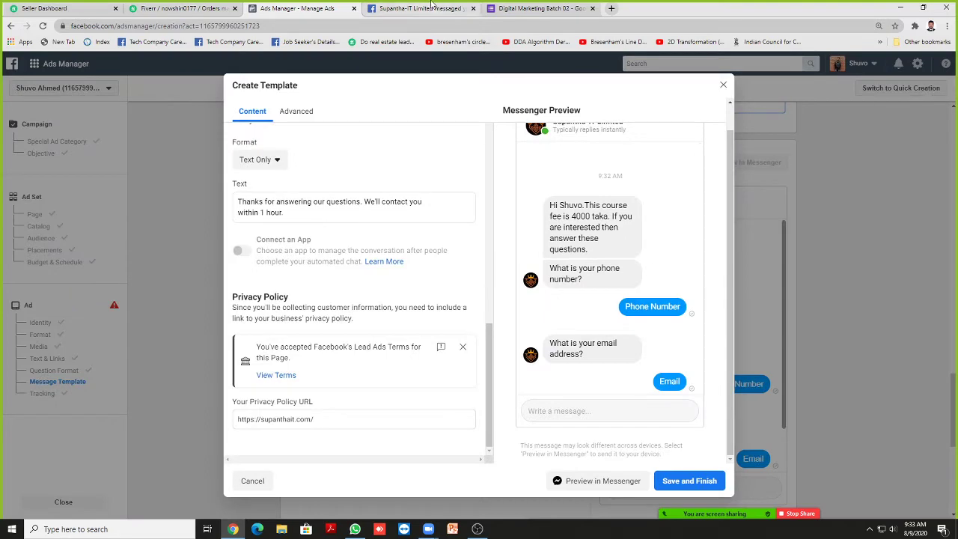
pyautogui.click(412, 9)
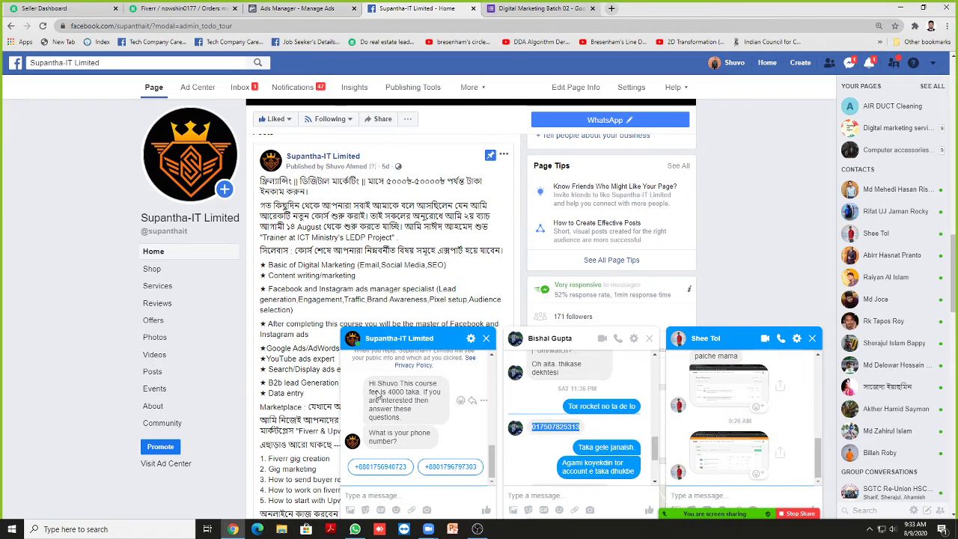
# - Answer the test chat's phone and email questions with the suggested quick replies
pyautogui.click(315, 8)
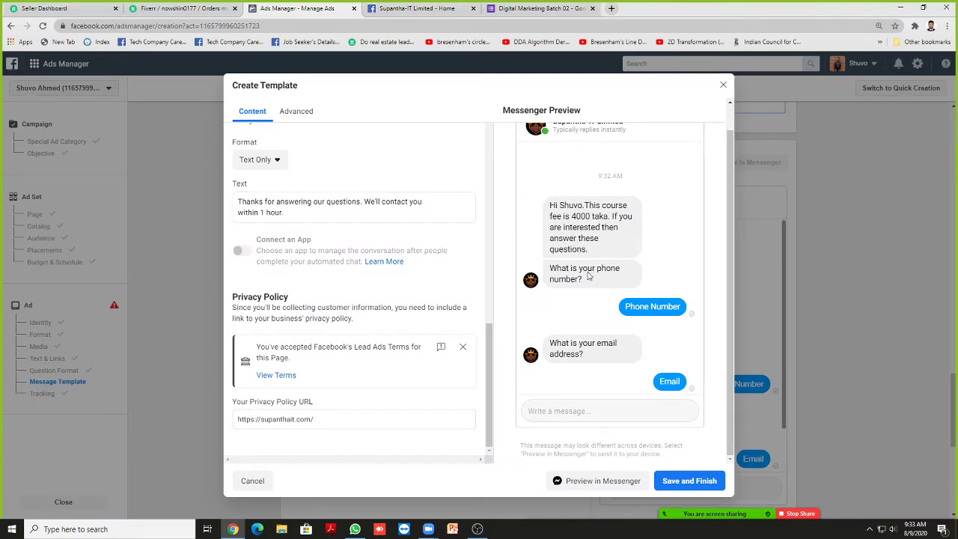
pyautogui.click(415, 8)
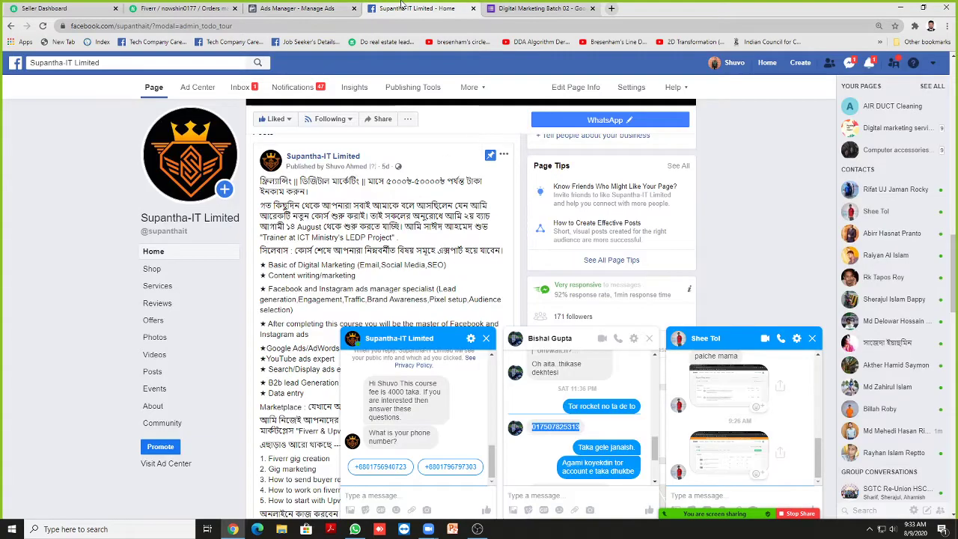
pyautogui.click(457, 470)
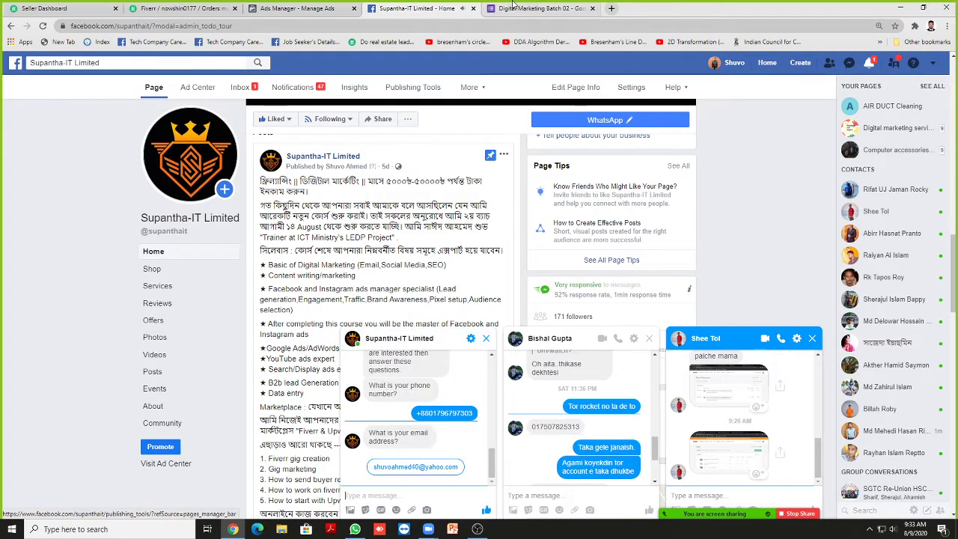
pyautogui.click(314, 8)
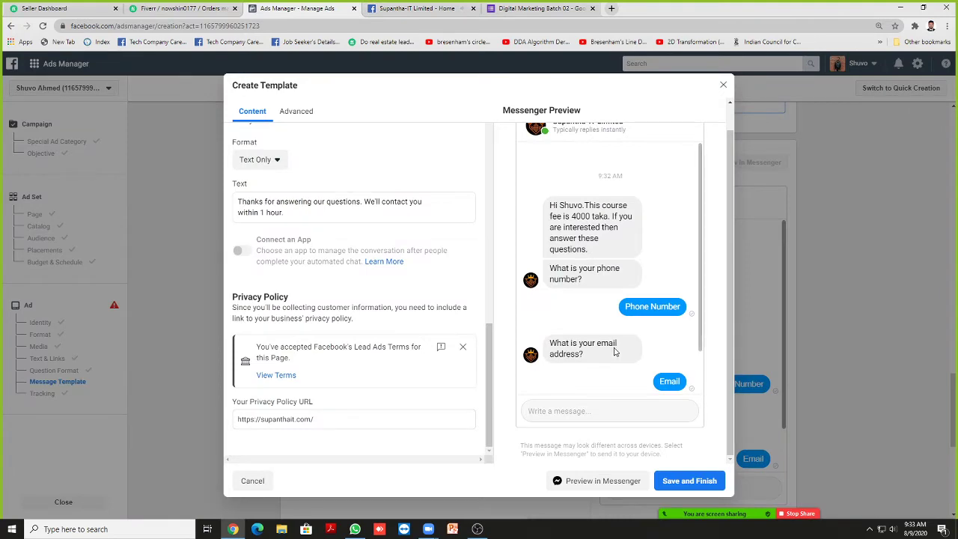
pyautogui.click(419, 8)
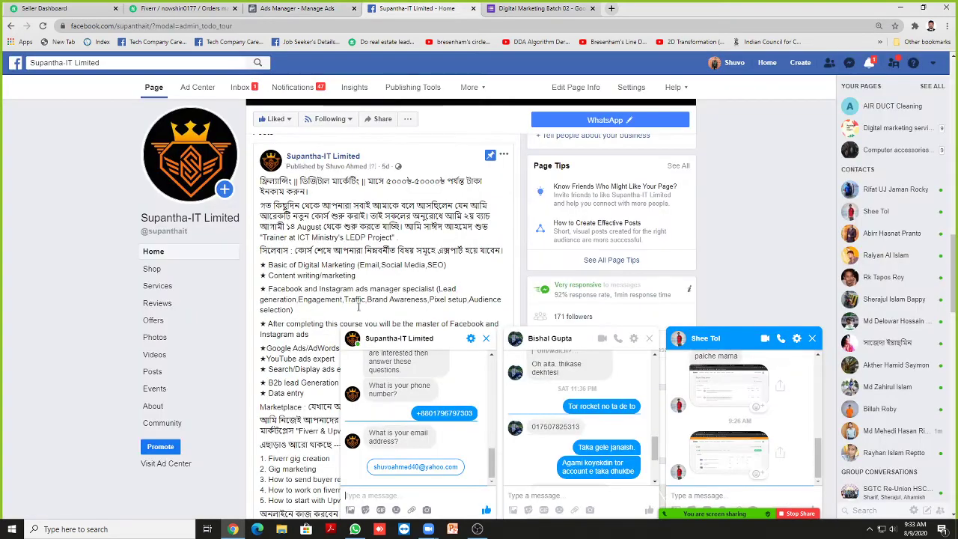
pyautogui.click(430, 467)
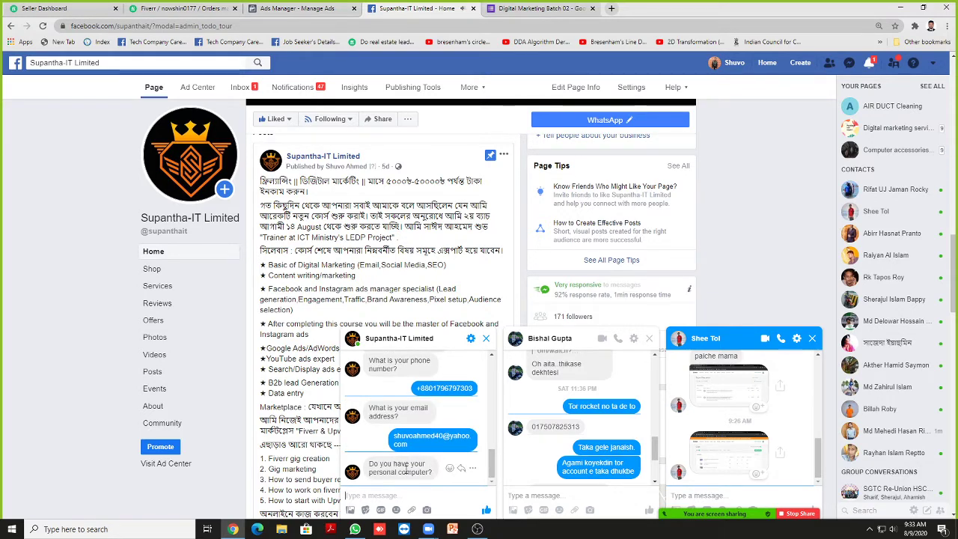
# - Reply 'yes' to the personal computer question, then return to Ads Manager
pyautogui.hotkey('ctrl', 'shift', 'Tab')
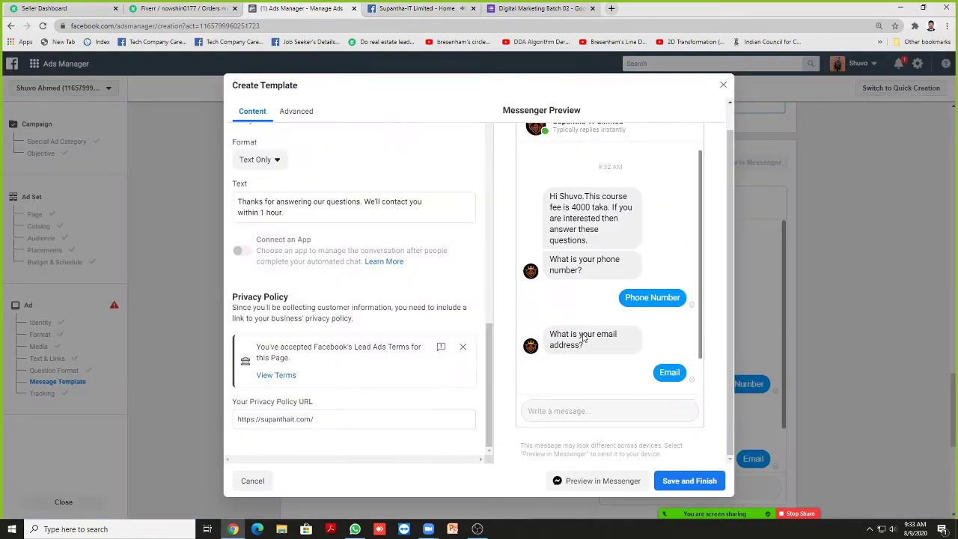
pyautogui.click(378, 6)
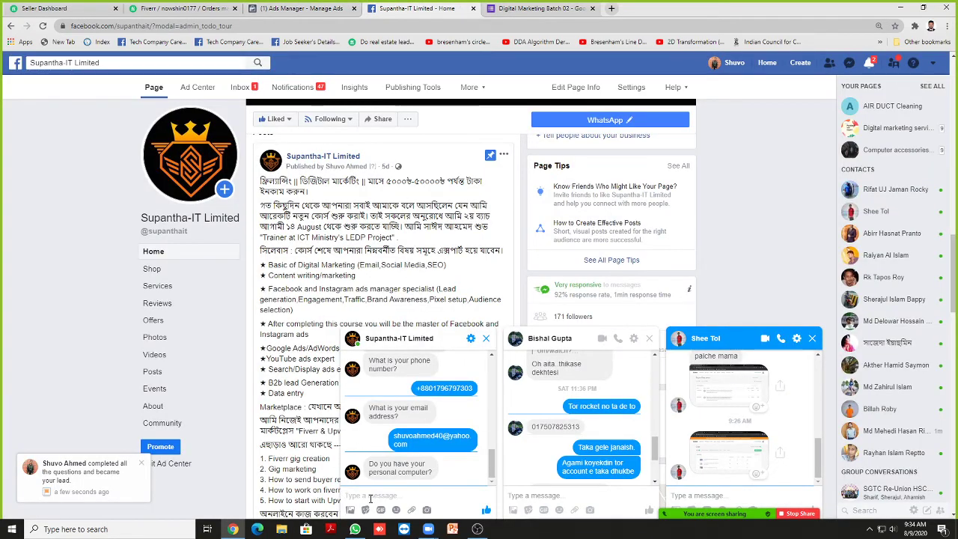
pyautogui.click(369, 496)
pyautogui.write('yes')
pyautogui.click(486, 509)
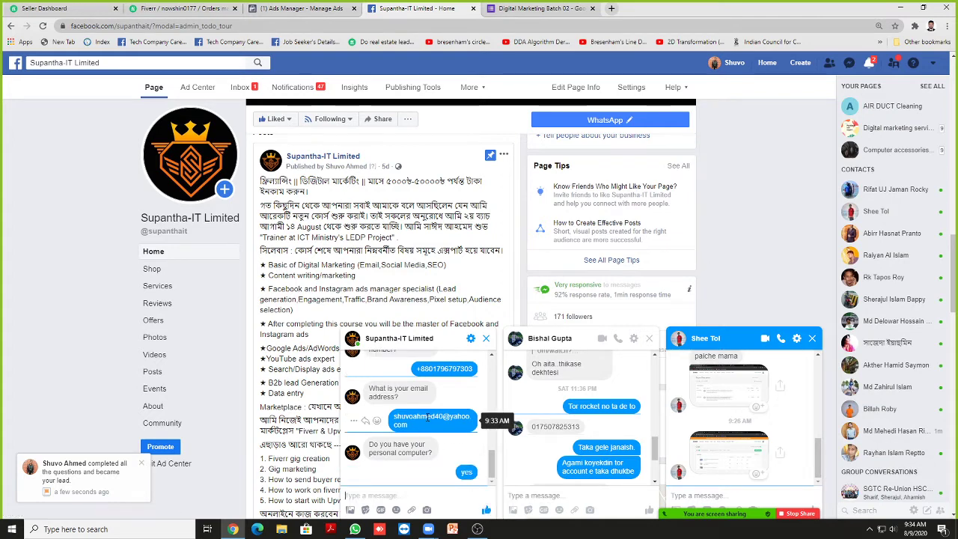
pyautogui.moveTo(372, 448); pyautogui.dragTo(385, 473)
pyautogui.click(336, 8)
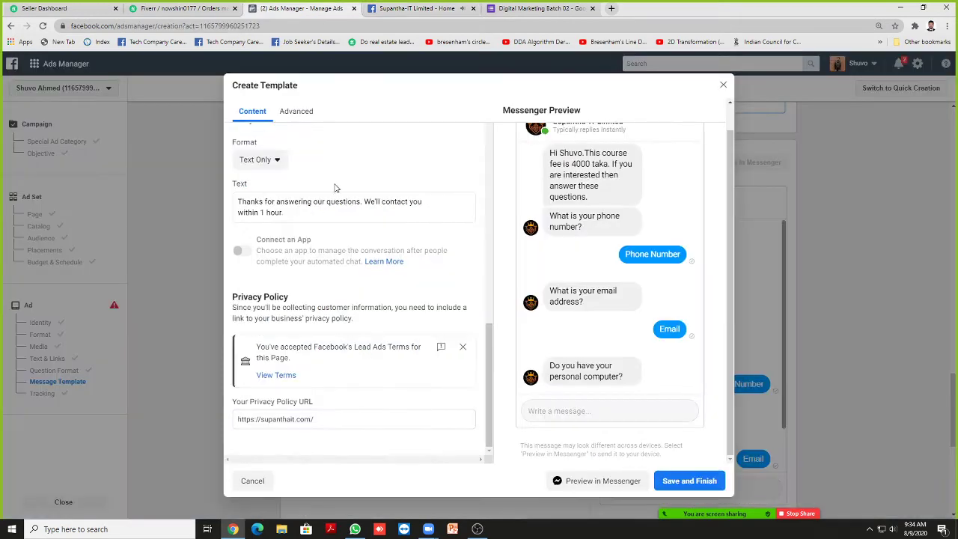
# - Review the completion message, then finish and confirm the chat template
pyautogui.moveTo(310, 213); pyautogui.dragTo(235, 198)
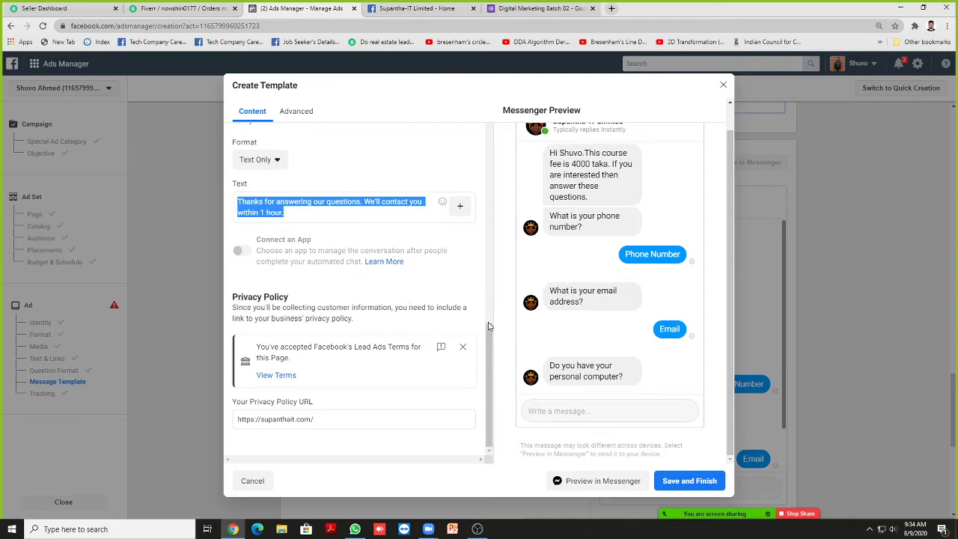
pyautogui.click(342, 217)
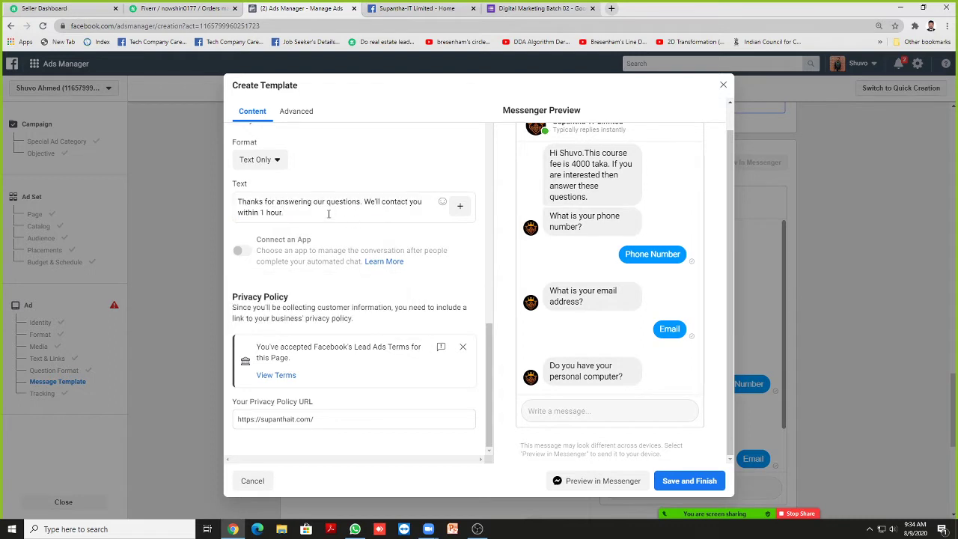
pyautogui.moveTo(295, 211); pyautogui.dragTo(240, 202)
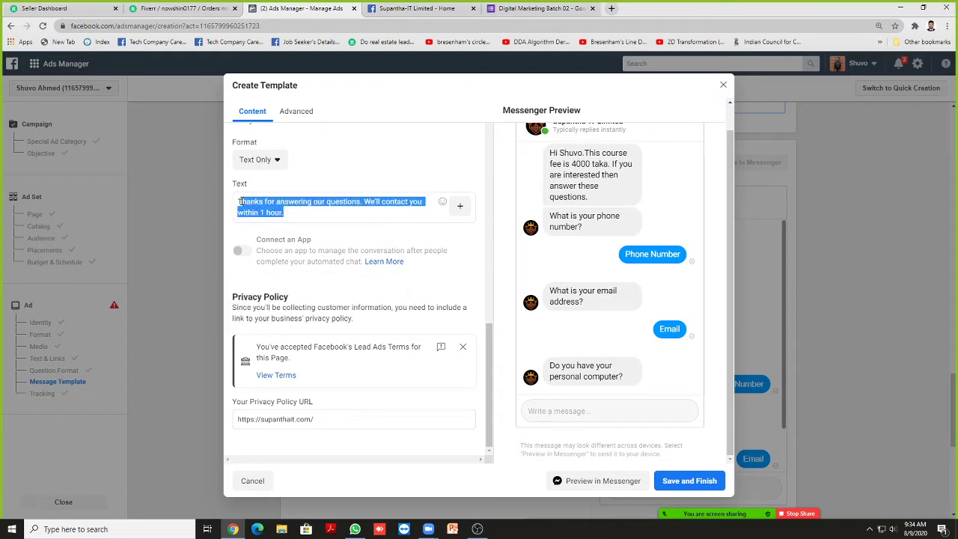
pyautogui.click(290, 215)
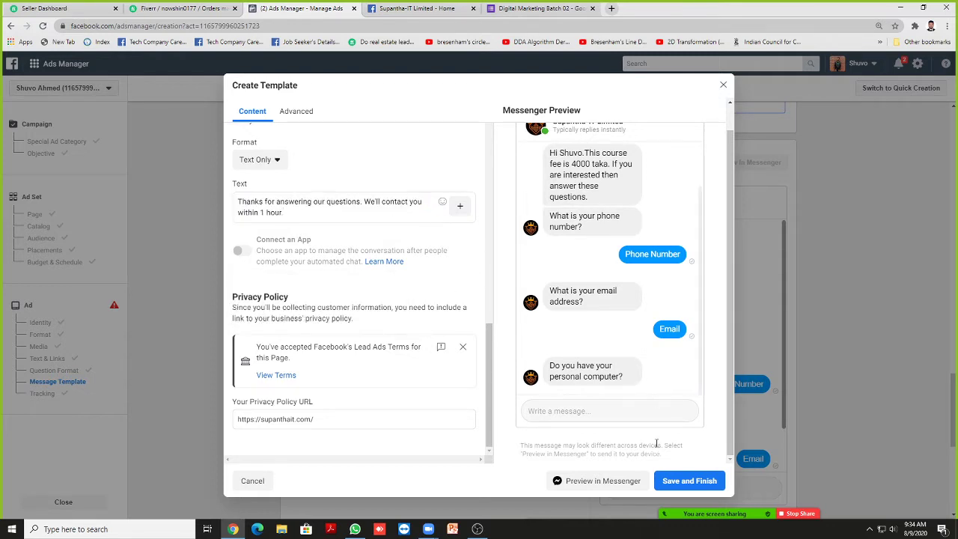
pyautogui.click(704, 483)
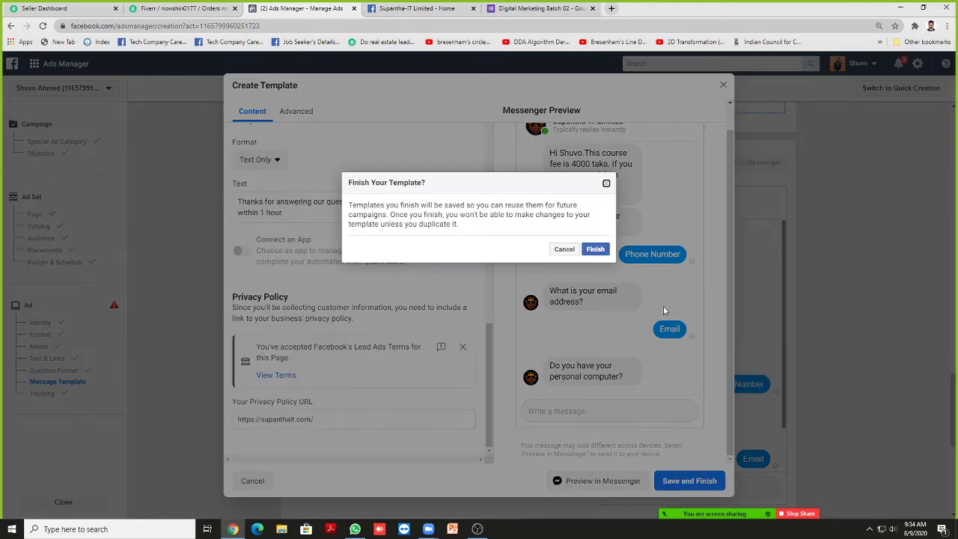
pyautogui.click(593, 250)
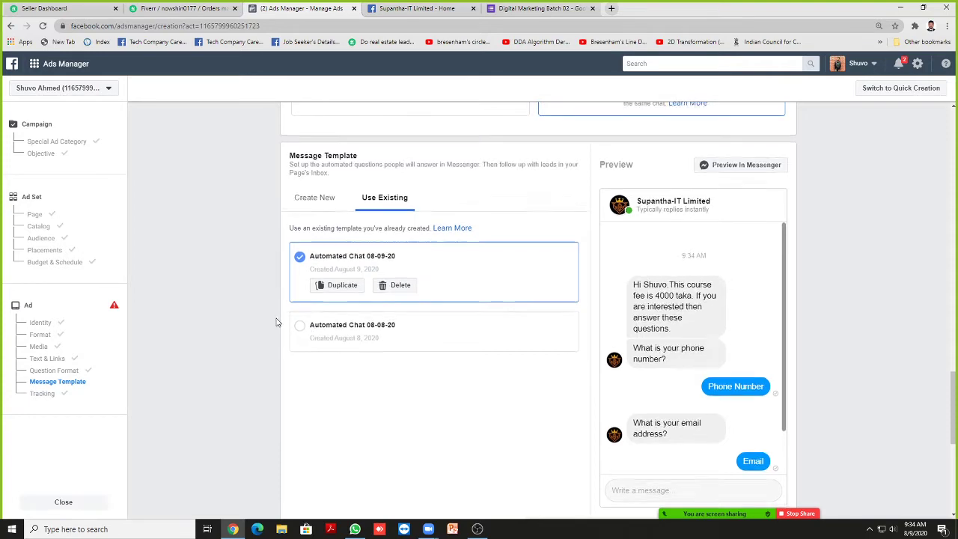
# - Preview the ad in Desktop News Feed and move up to the Media section
pyautogui.scroll(6, 276, 322)
pyautogui.scroll(5, 334, 334)
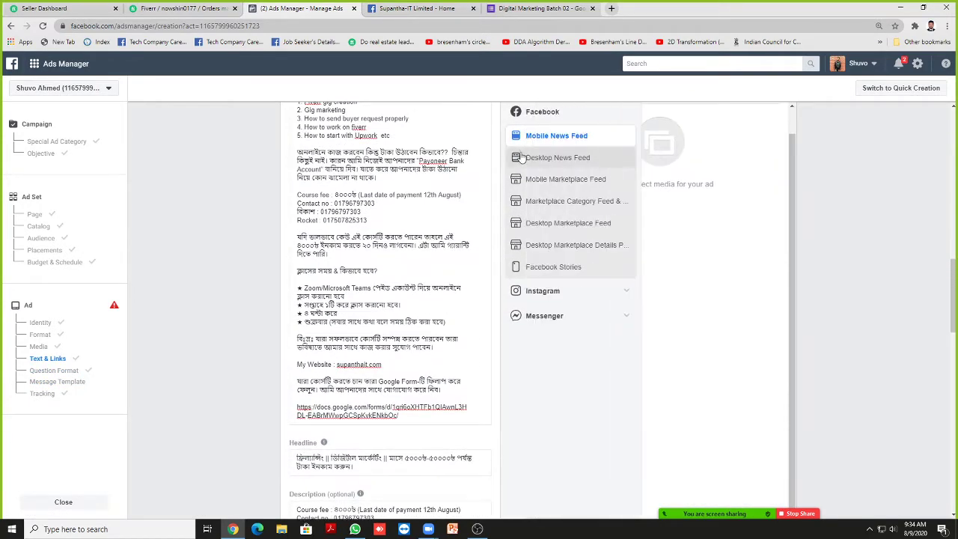
pyautogui.click(557, 157)
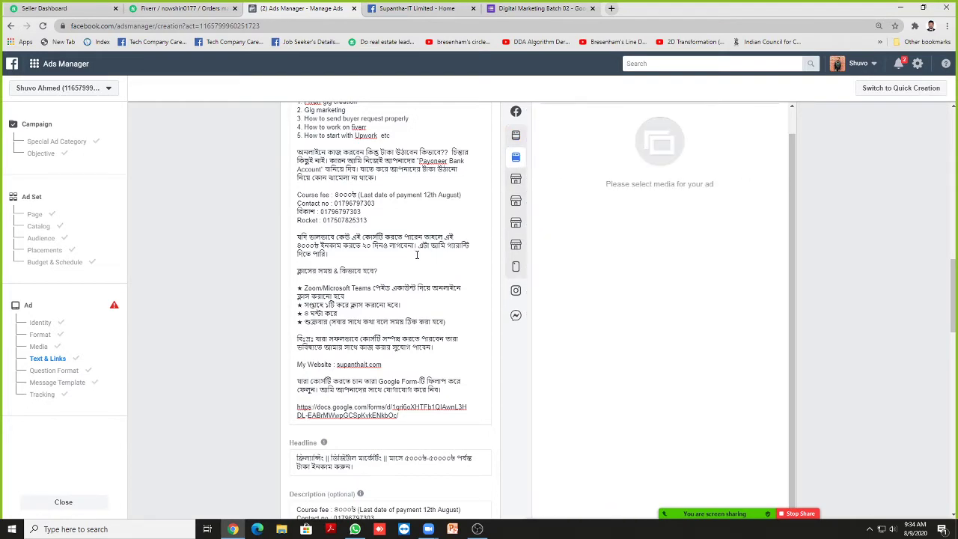
pyautogui.scroll(5, 410, 258)
pyautogui.scroll(4, 407, 259)
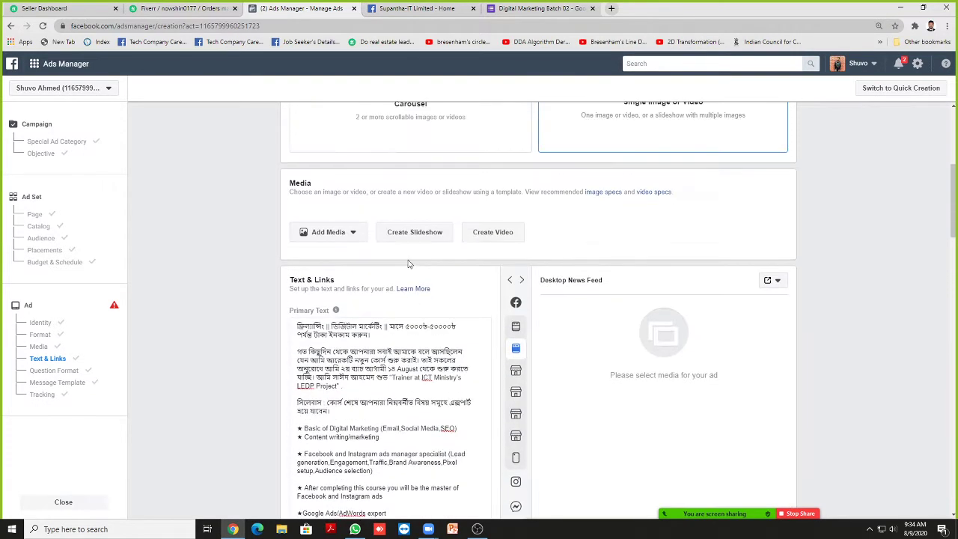
# - Choose Add Image, upload from the computer, and open the Manikganj 2 batch folder
pyautogui.click(343, 292)
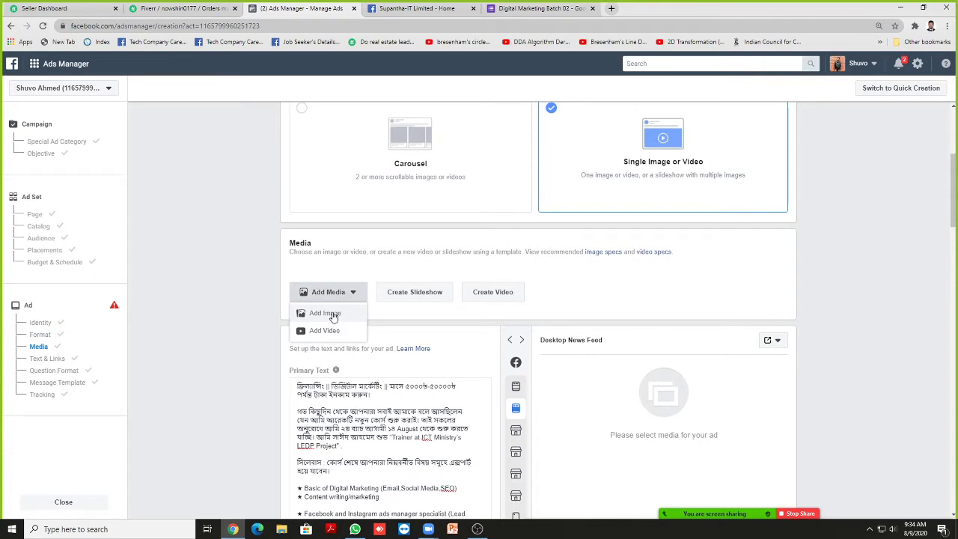
pyautogui.click(335, 315)
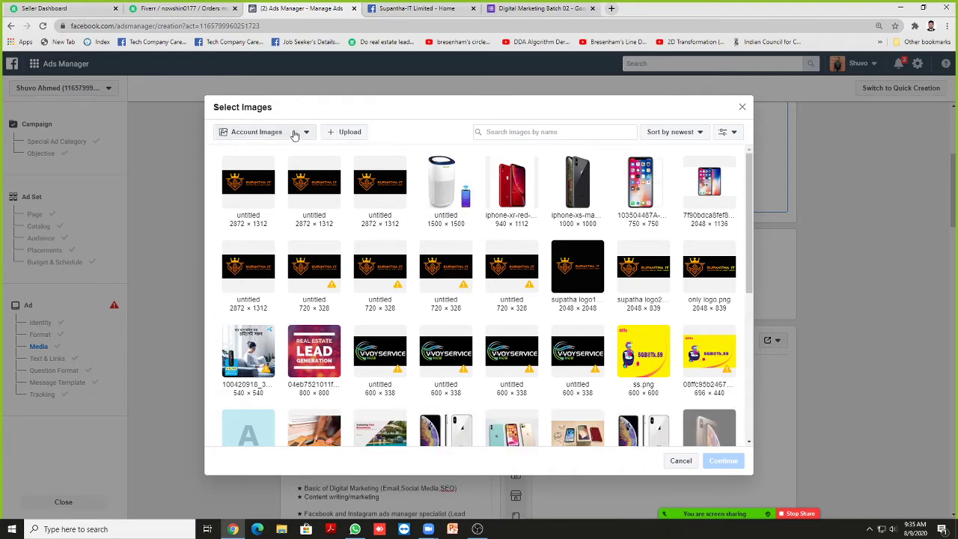
pyautogui.scroll(-4, 356, 156)
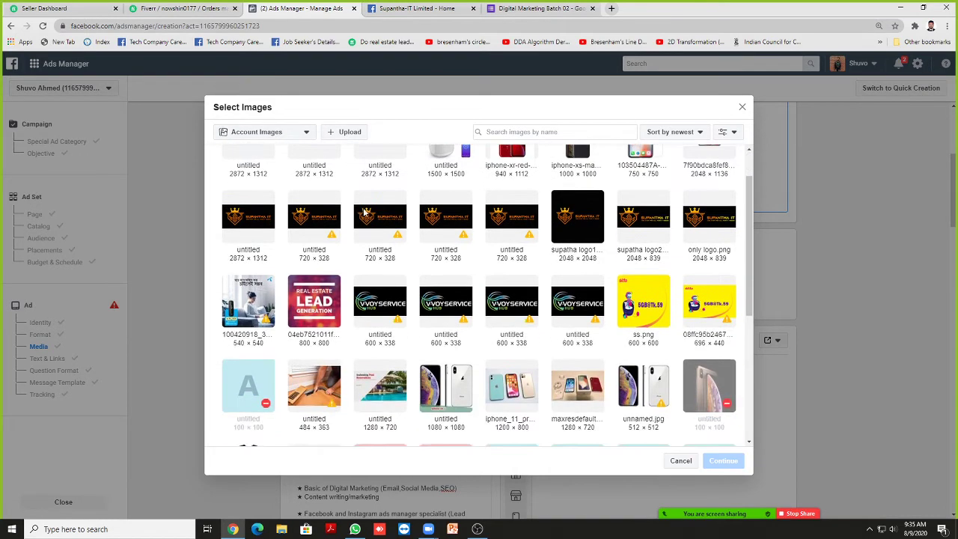
pyautogui.scroll(3, 367, 210)
pyautogui.scroll(-4, 367, 208)
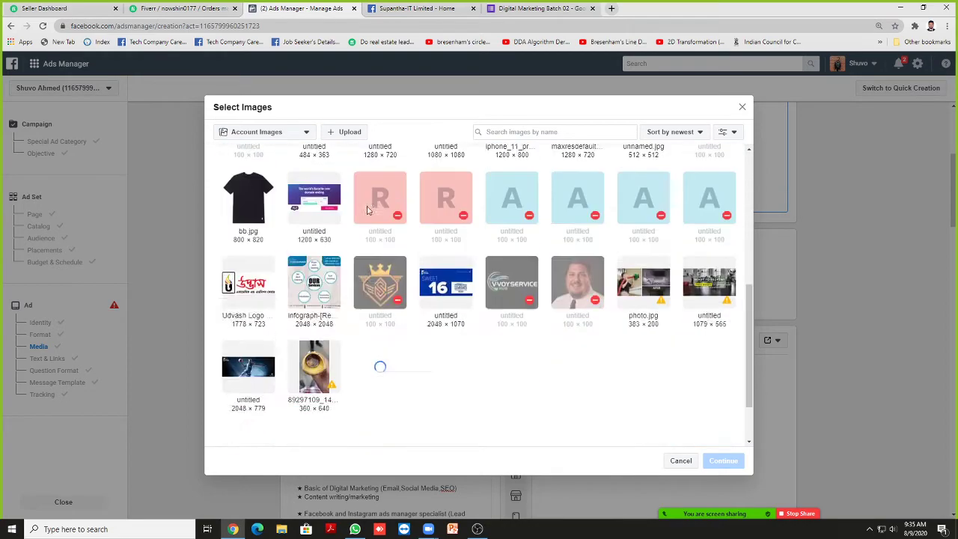
pyautogui.scroll(6, 366, 203)
pyautogui.click(342, 132)
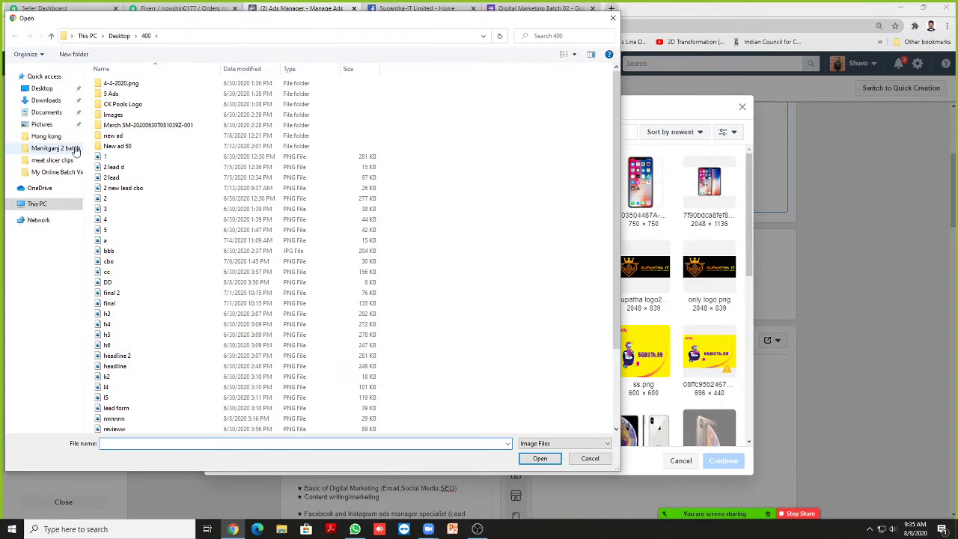
pyautogui.click(75, 149)
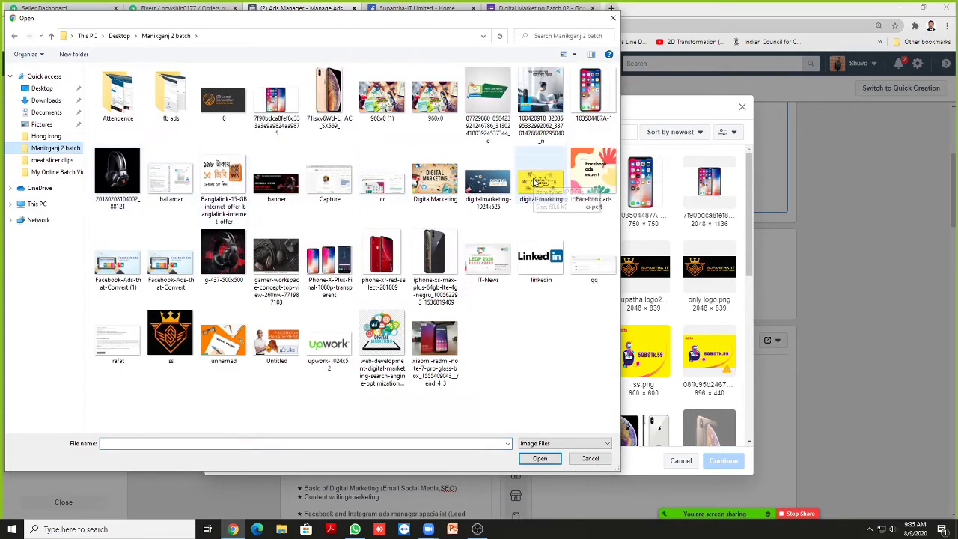
# - Open the DigitalMarketing image in a full-screen preview from its right-click menu
pyautogui.click(426, 178)
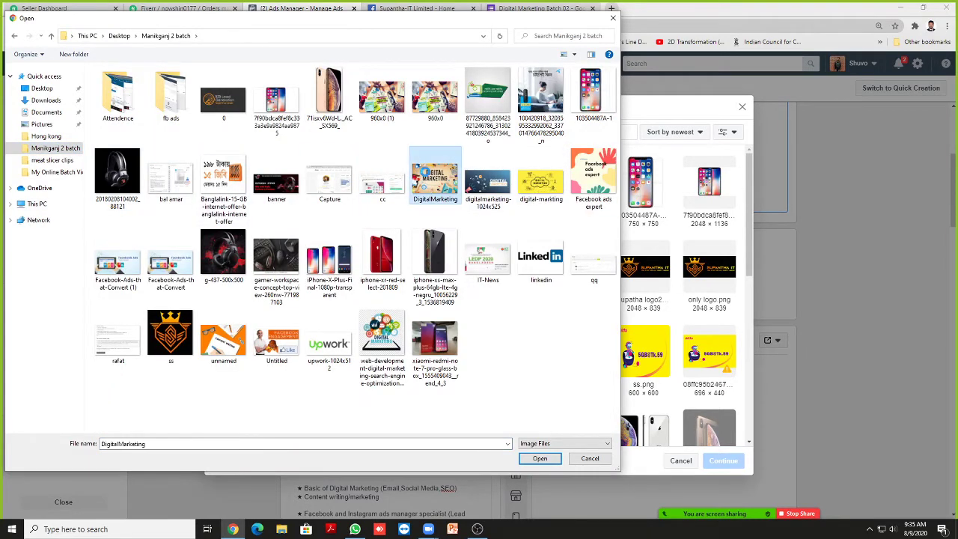
pyautogui.rightClick(422, 170)
pyautogui.click(424, 193)
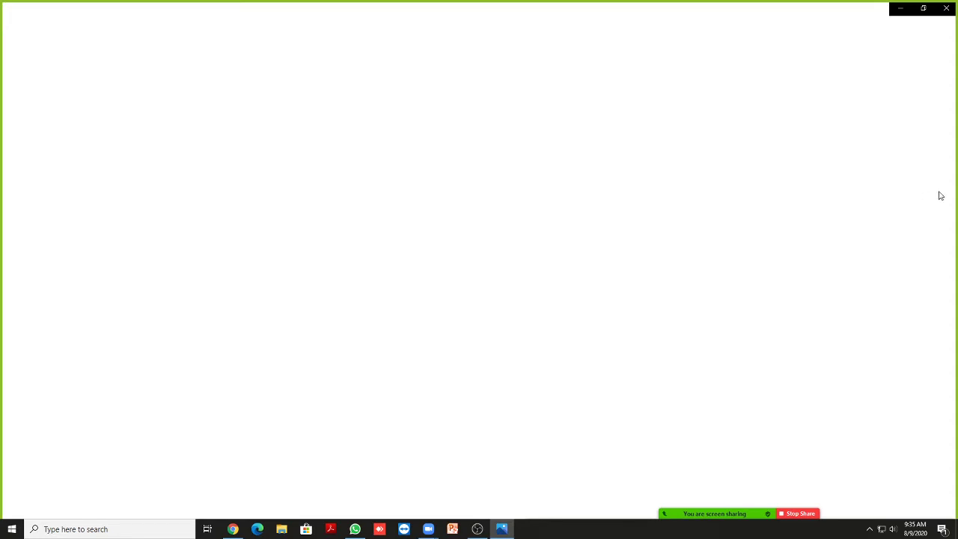
# - Dismiss the Zoom time-limit notice, preview DigitalMarketing.jpg in Photos, then close Photos
pyautogui.click(946, 8)
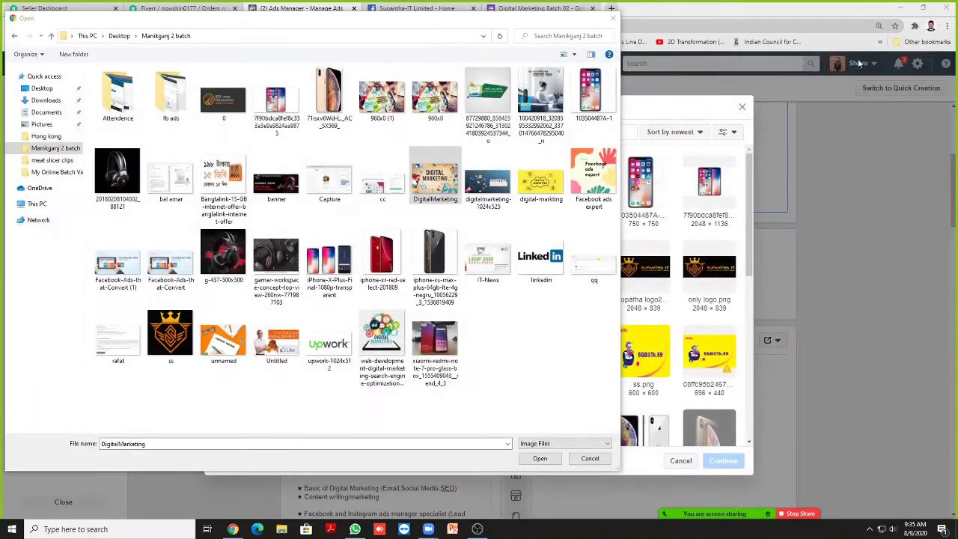
pyautogui.rightClick(421, 184)
pyautogui.press('Escape')
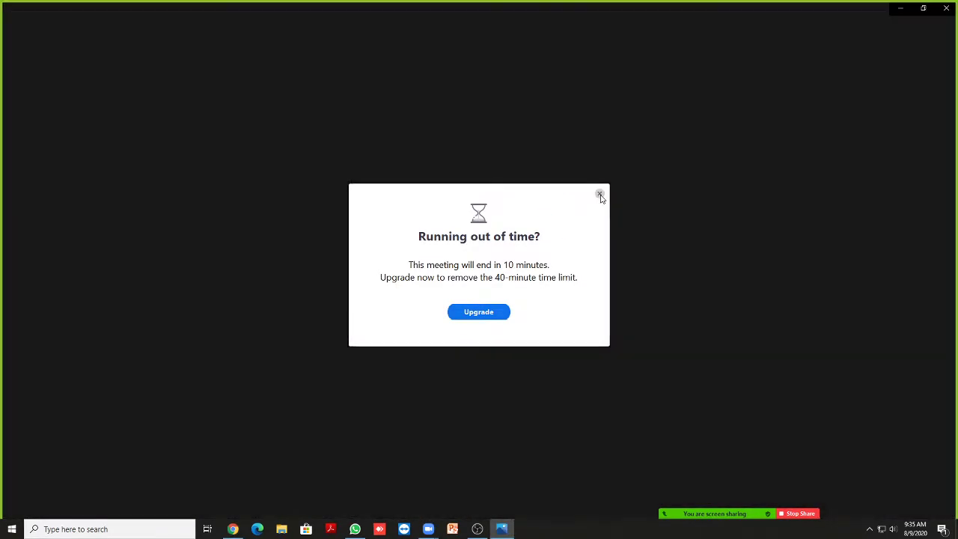
pyautogui.click(600, 195)
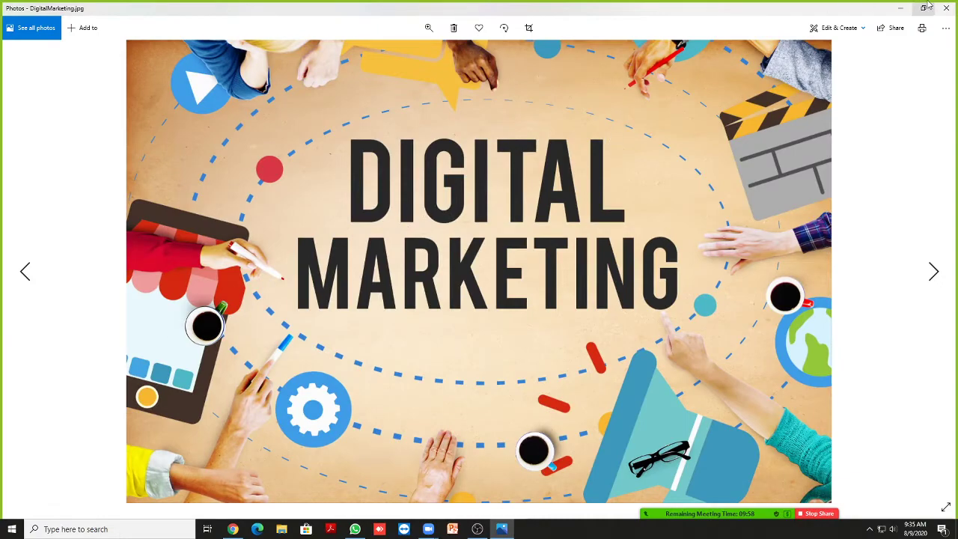
pyautogui.click(946, 8)
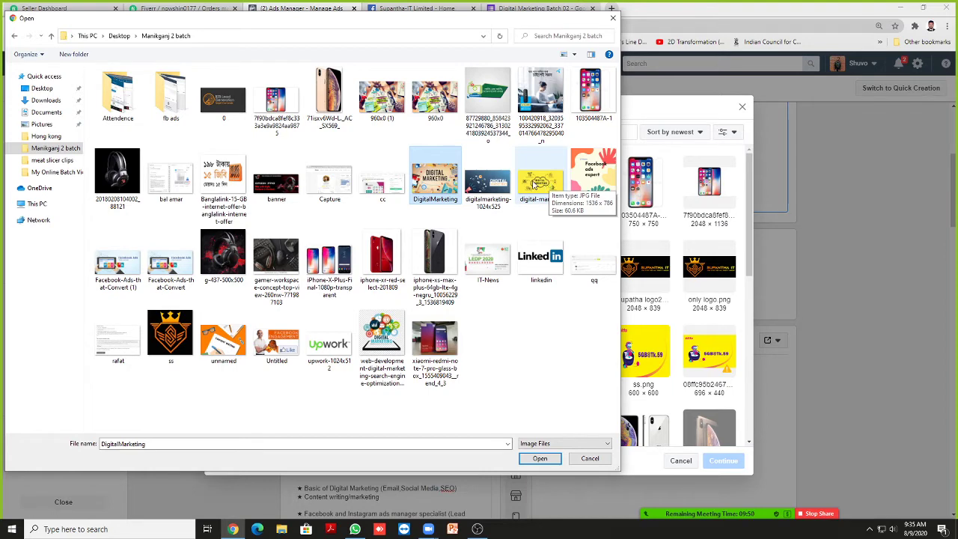
# - Upload the digital-markting image and 960x0.jpg from the computer
pyautogui.doubleClick(533, 176)
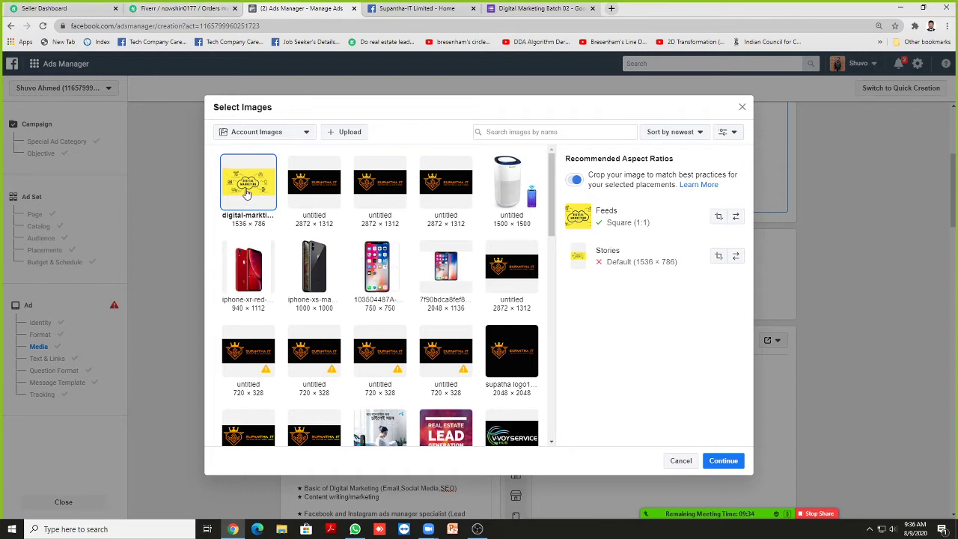
pyautogui.click(343, 132)
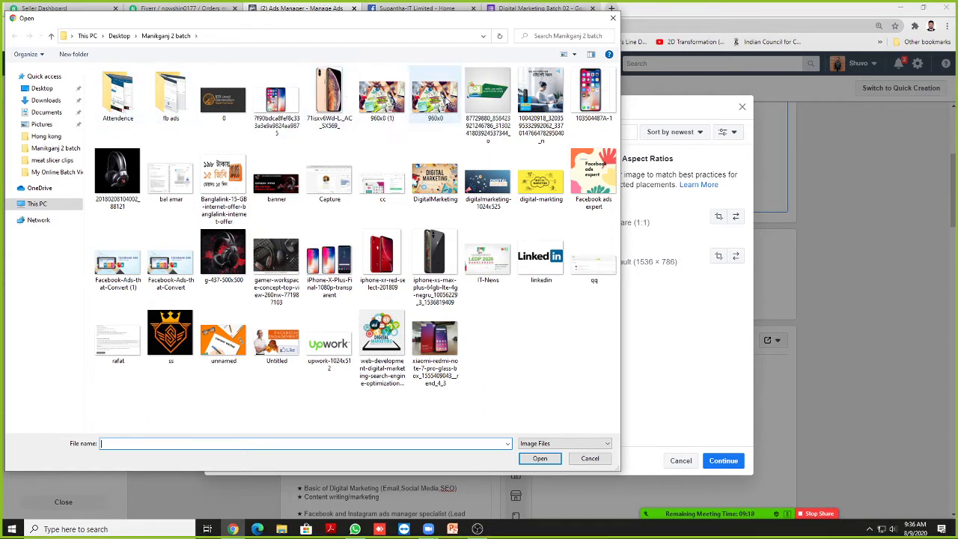
pyautogui.doubleClick(444, 101)
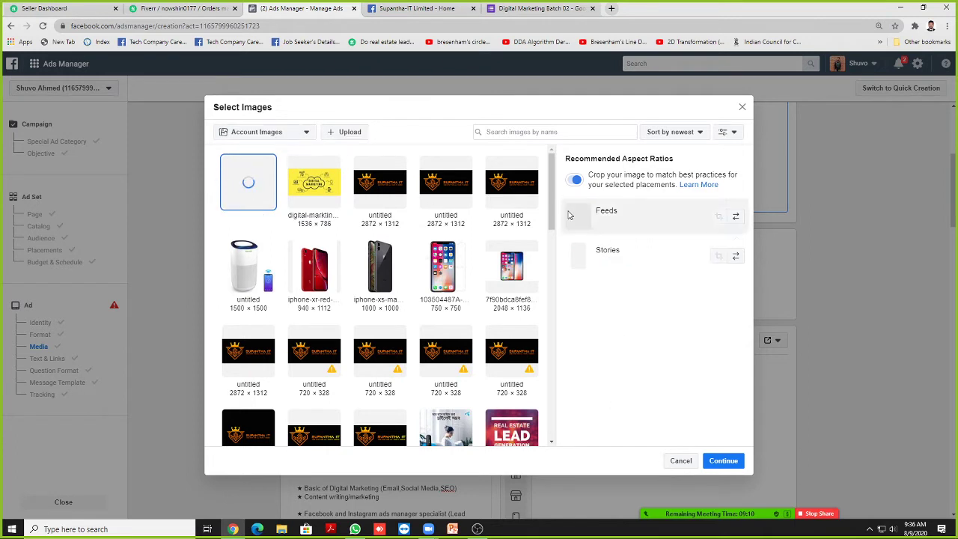
pyautogui.moveTo(568, 217)
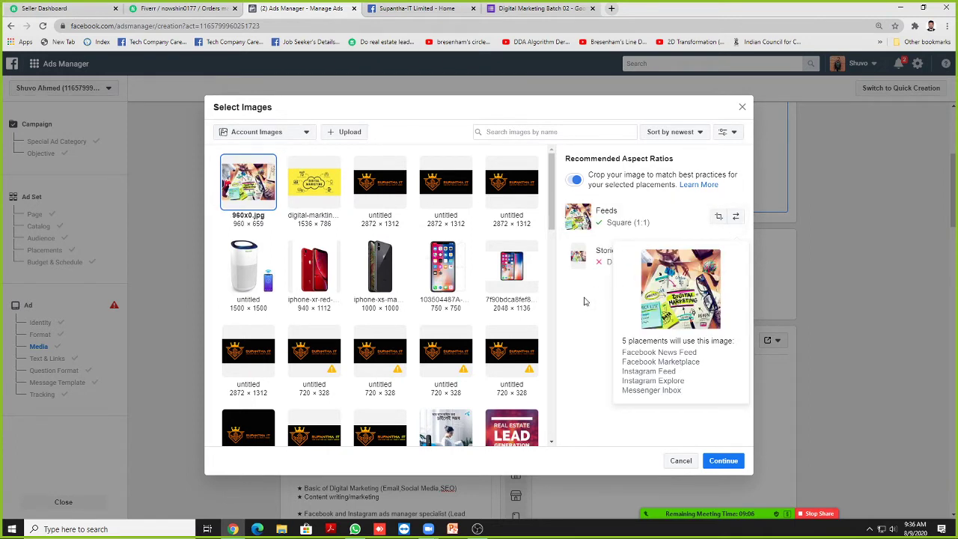
pyautogui.click(667, 131)
pyautogui.click(567, 271)
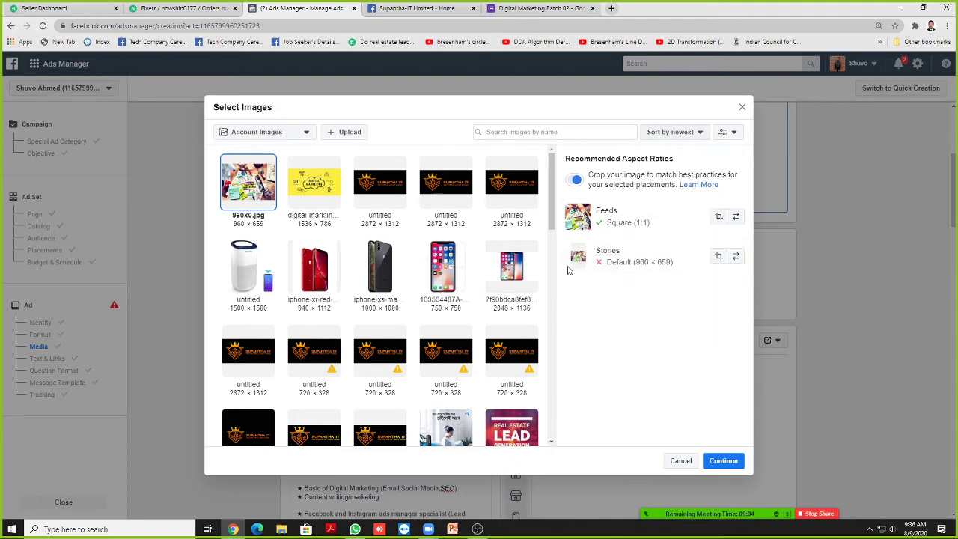
# - Select the yellow 1536 × 786 Digital Marketing image as the ad's media
pyautogui.click(326, 188)
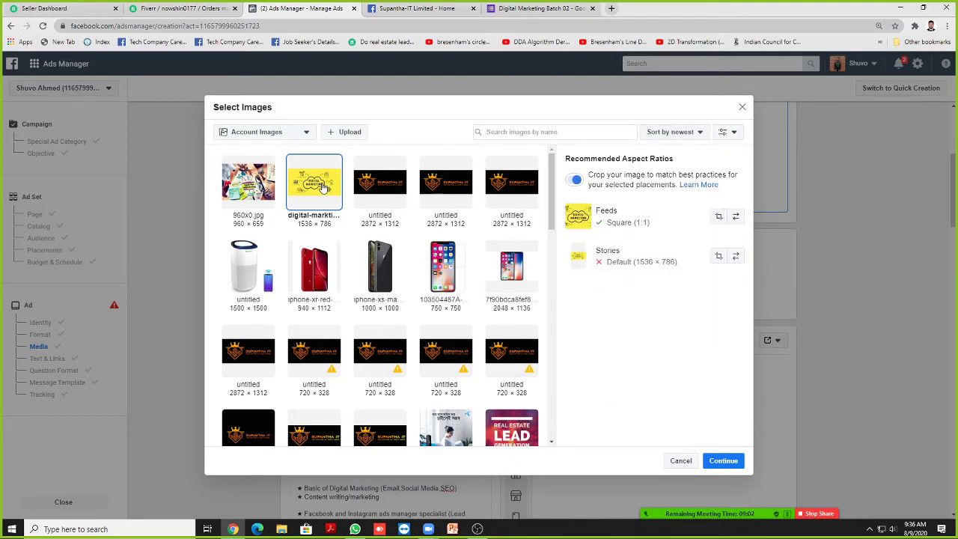
pyautogui.scroll(-2, 359, 232)
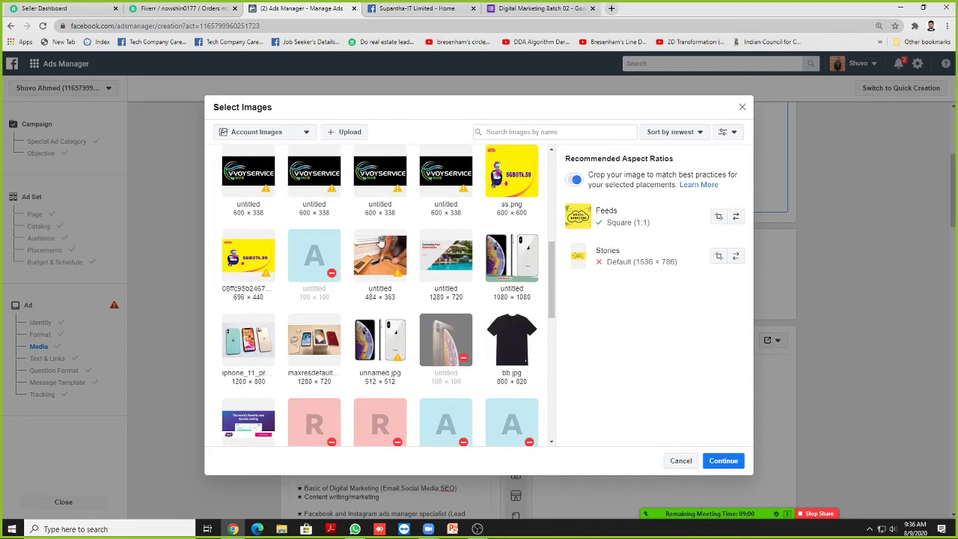
pyautogui.scroll(-6, 370, 240)
pyautogui.scroll(5, 374, 243)
pyautogui.scroll(10, 373, 243)
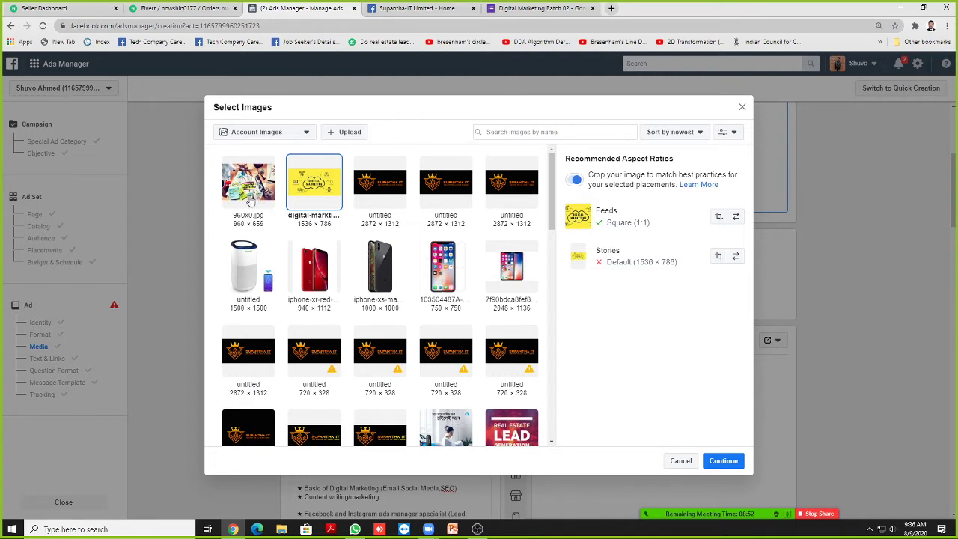
pyautogui.click(304, 132)
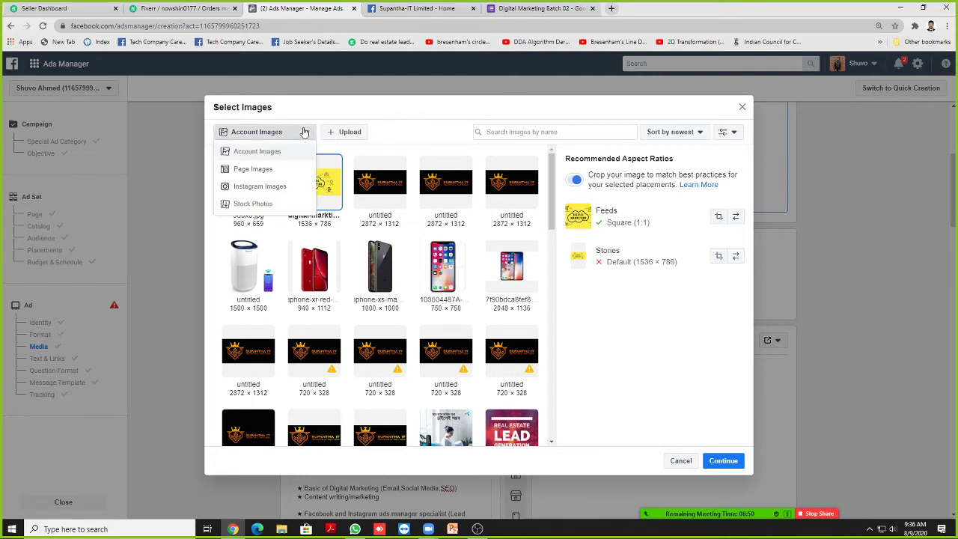
pyautogui.click(412, 120)
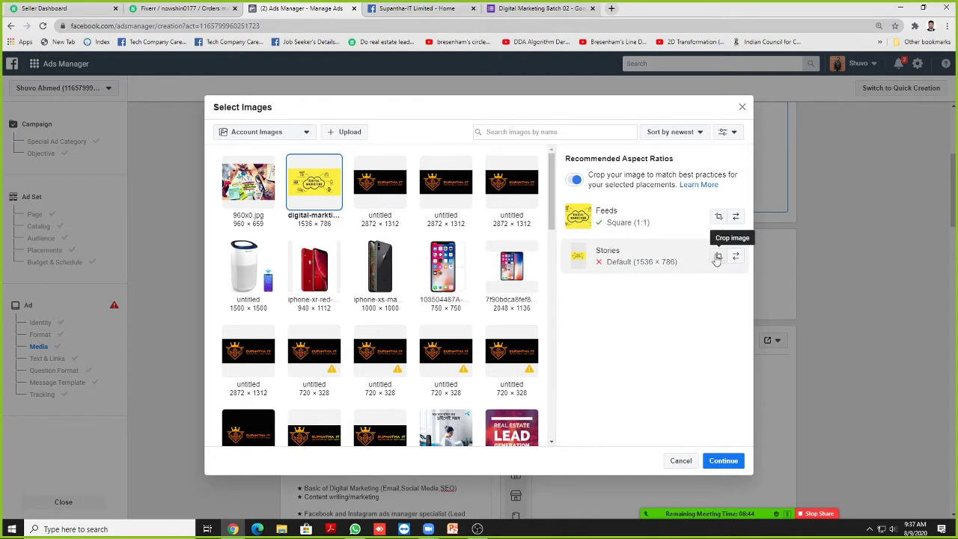
pyautogui.moveTo(681, 263)
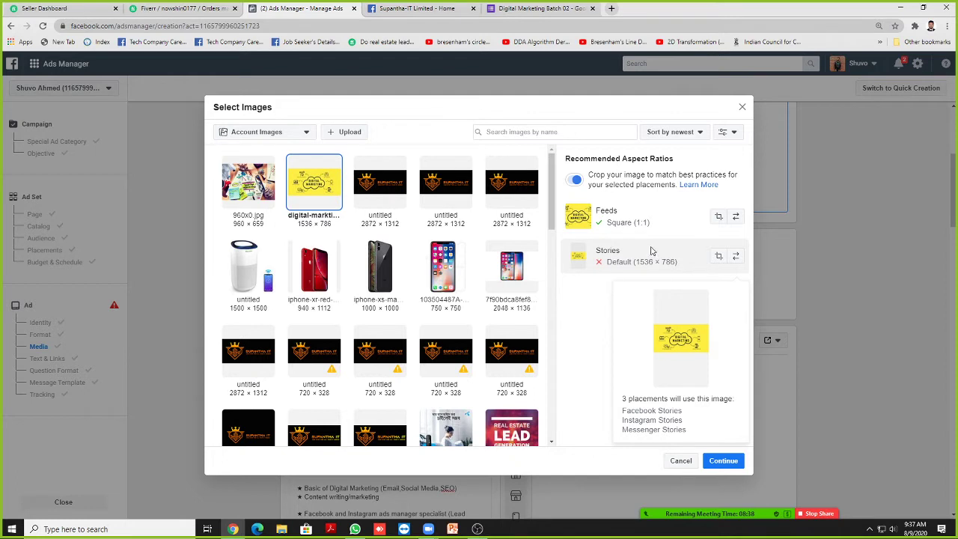
pyautogui.click(719, 257)
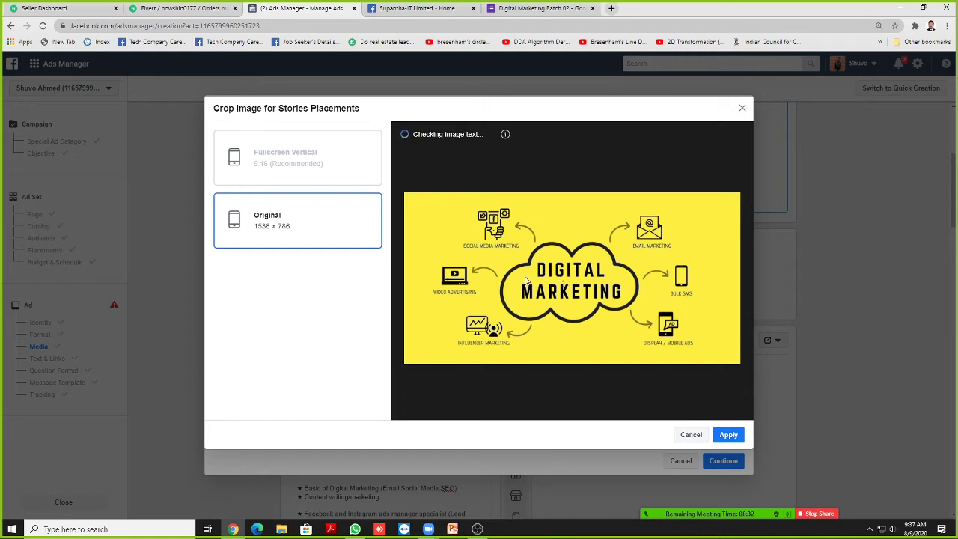
pyautogui.moveTo(309, 154)
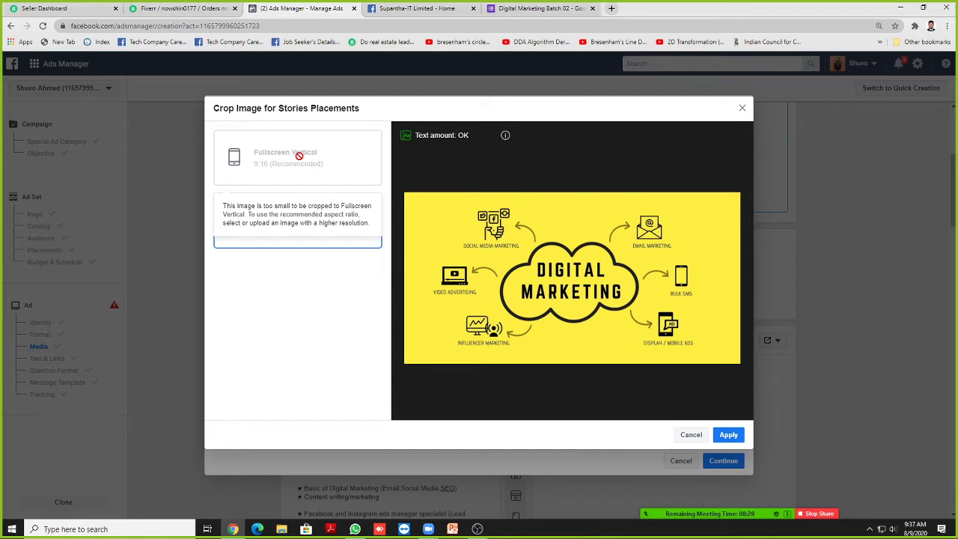
pyautogui.tripleClick(298, 156)
pyautogui.click(306, 300)
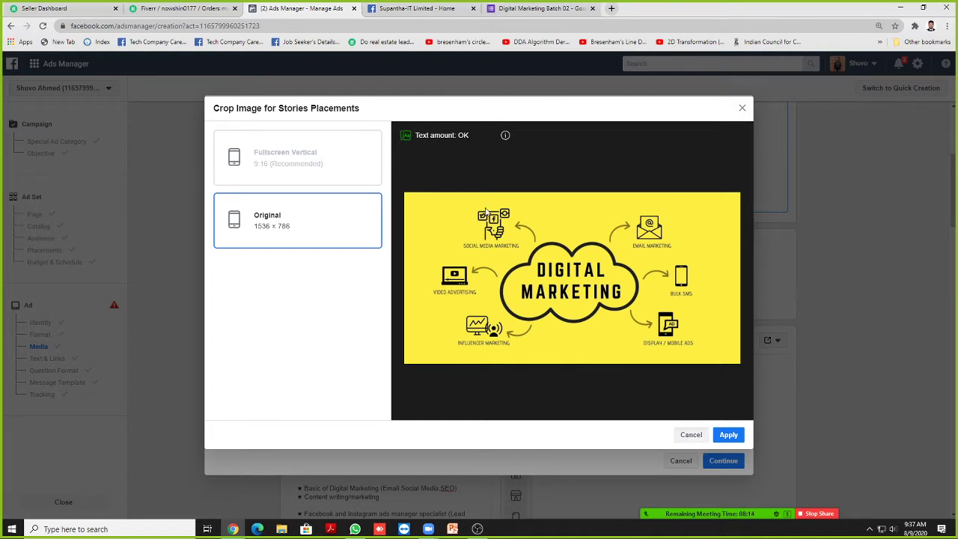
pyautogui.moveTo(494, 151)
pyautogui.click(728, 436)
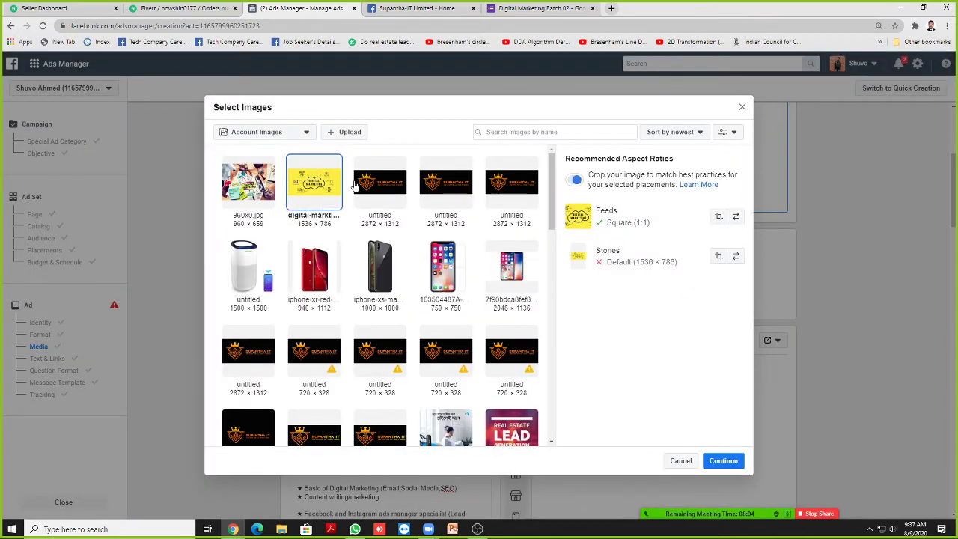
# - Browse to Desktop's freelancing folder, look over its images, and cancel without choosing one
pyautogui.click(350, 133)
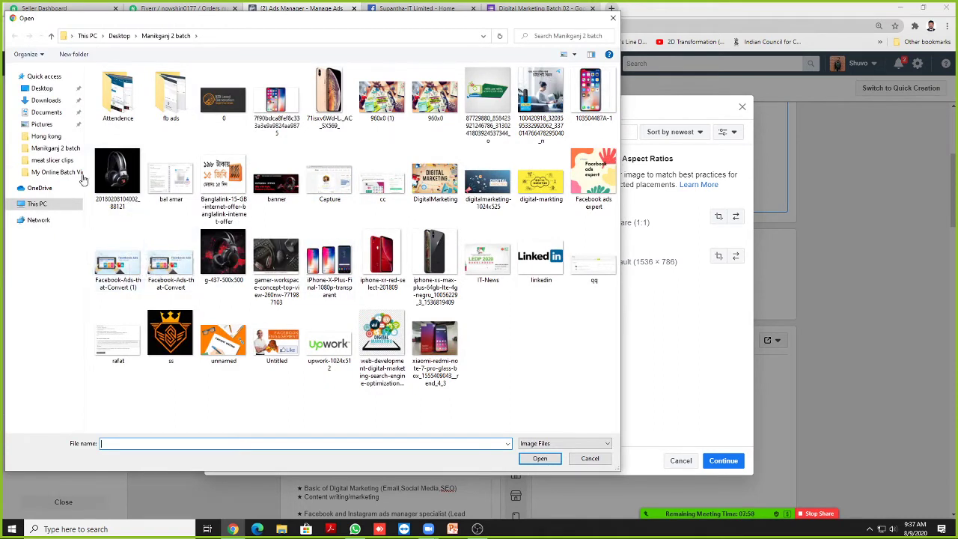
pyautogui.doubleClick(116, 96)
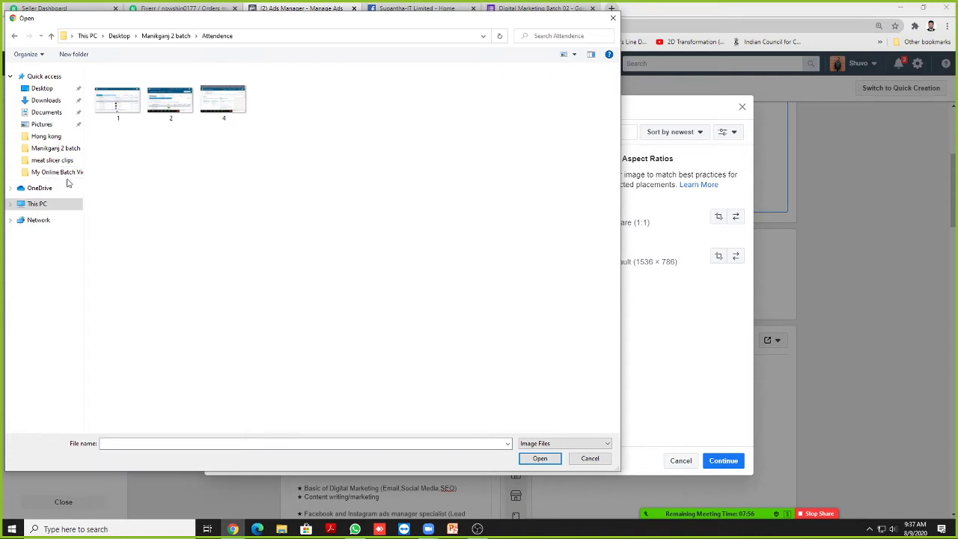
pyautogui.click(58, 152)
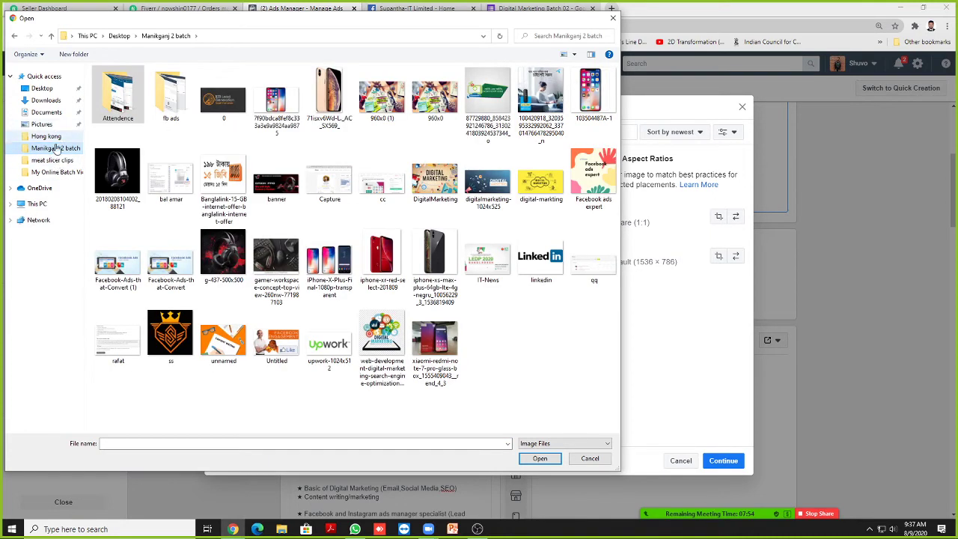
pyautogui.click(53, 160)
pyautogui.click(44, 90)
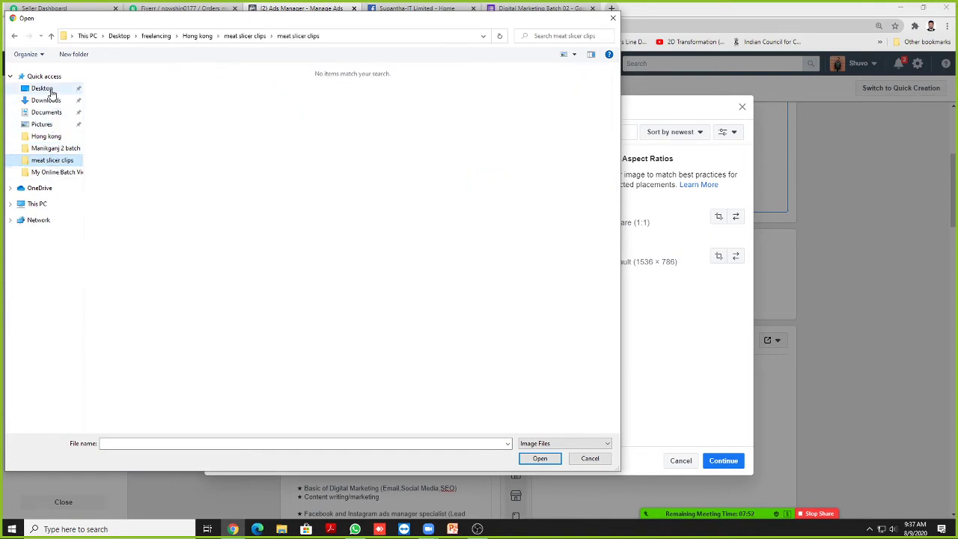
pyautogui.click(37, 204)
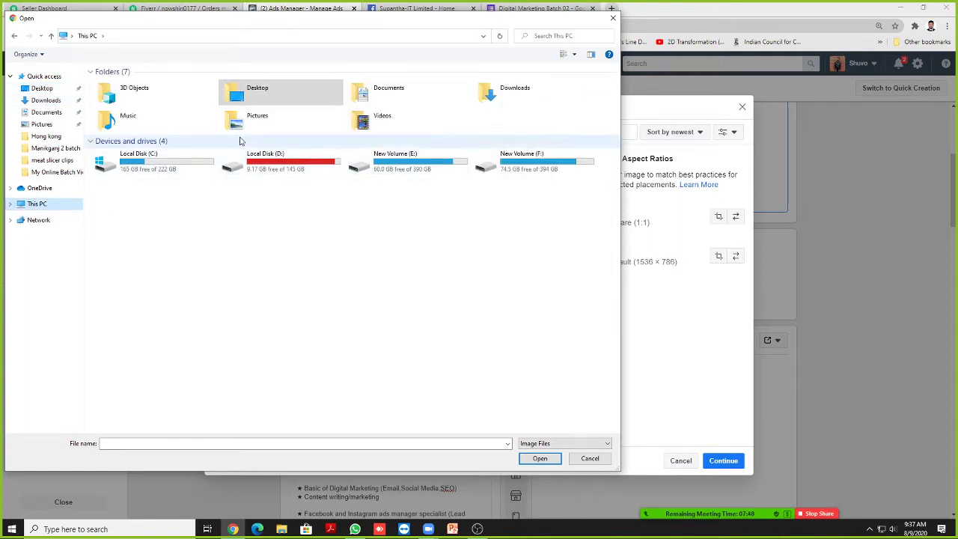
pyautogui.doubleClick(242, 93)
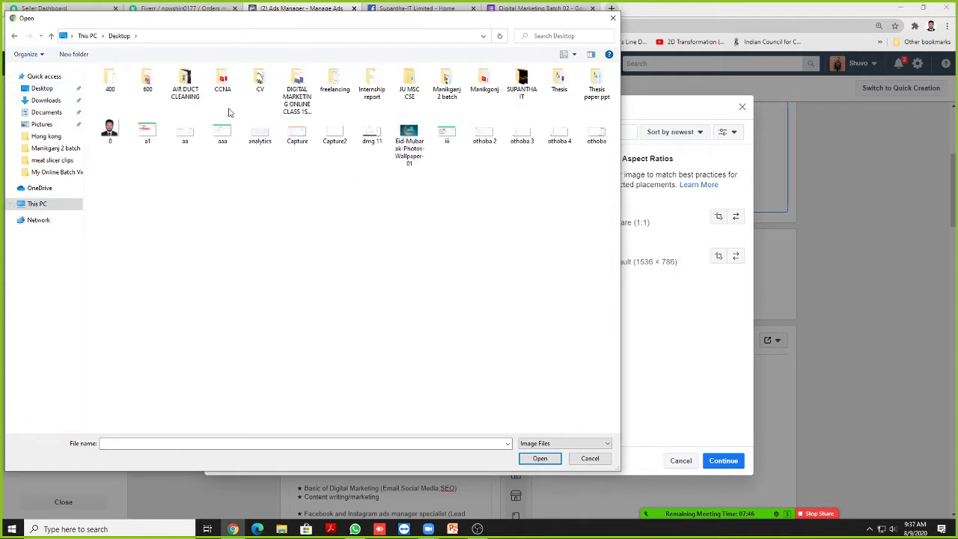
pyautogui.doubleClick(332, 84)
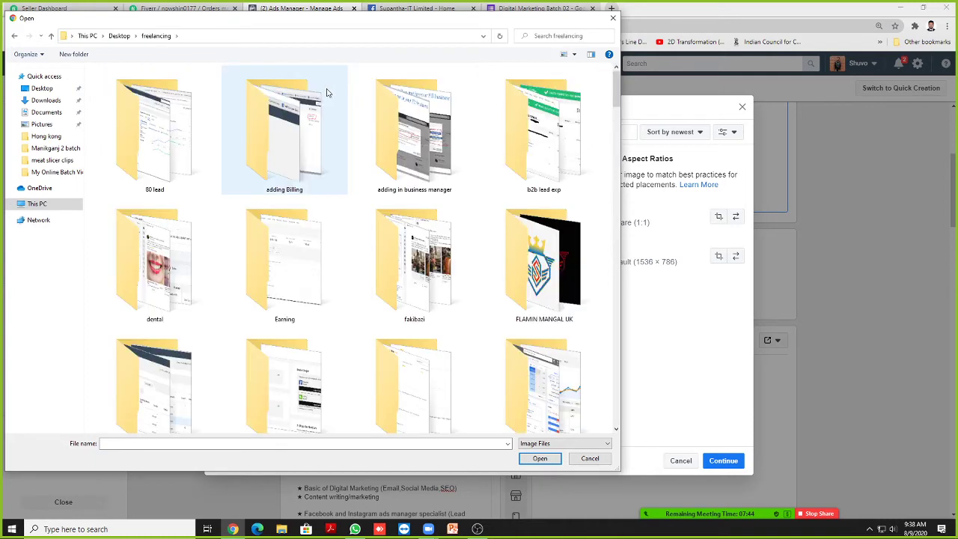
pyautogui.moveTo(618, 97); pyautogui.dragTo(599, 422)
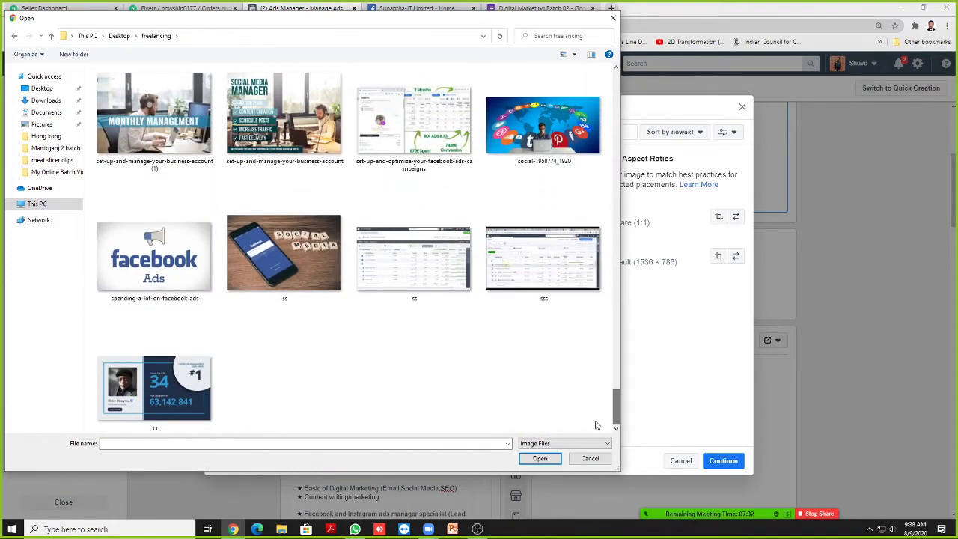
pyautogui.click(589, 458)
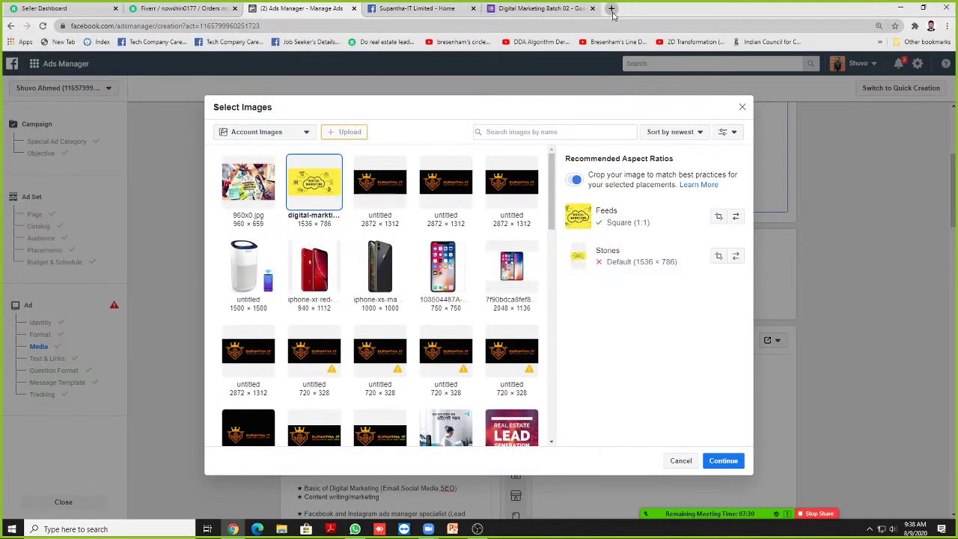
# - In a new tab, search Google for 'digital marketing freelancing 1080p'
pyautogui.click(610, 8)
pyautogui.write('digit')
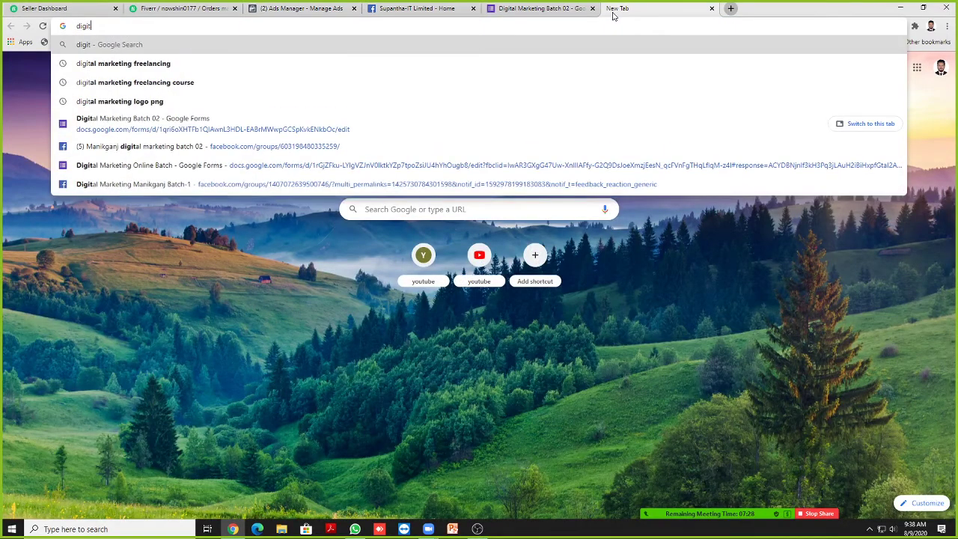
pyautogui.write('al marketing')
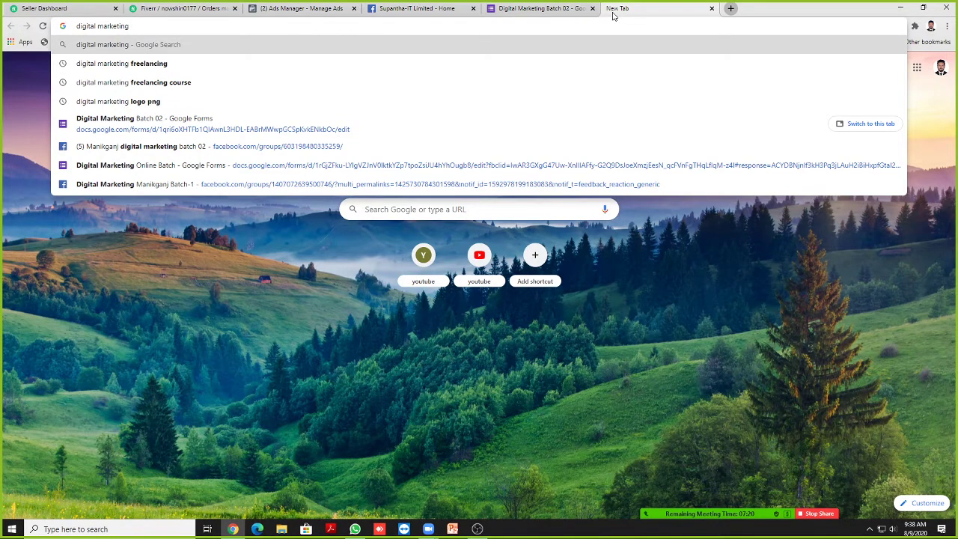
pyautogui.press('Down')
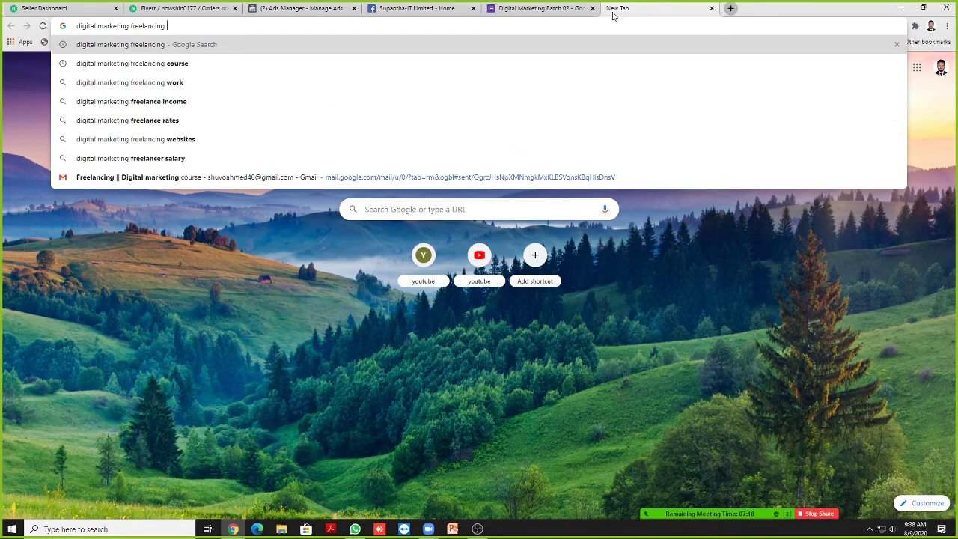
pyautogui.write('1080')
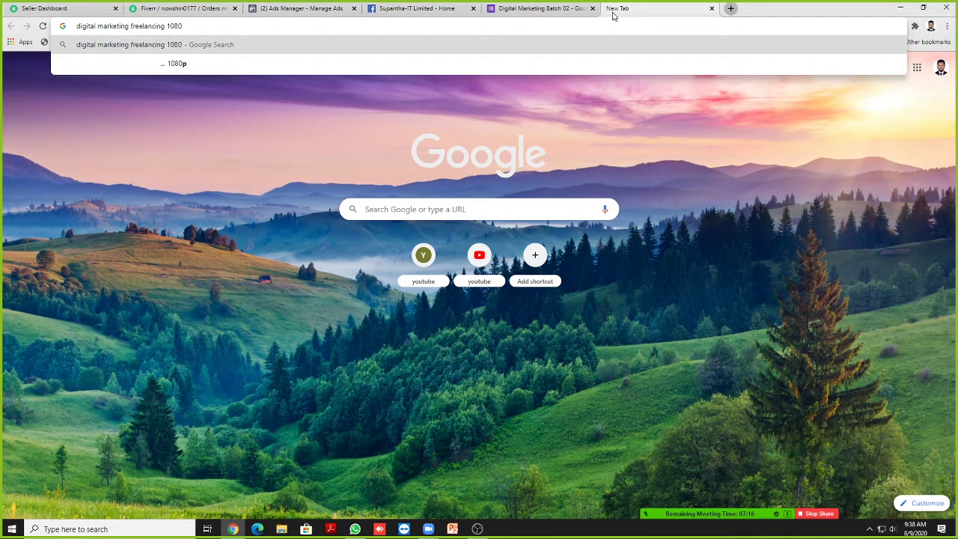
pyautogui.write('p')
pyautogui.press('Return')
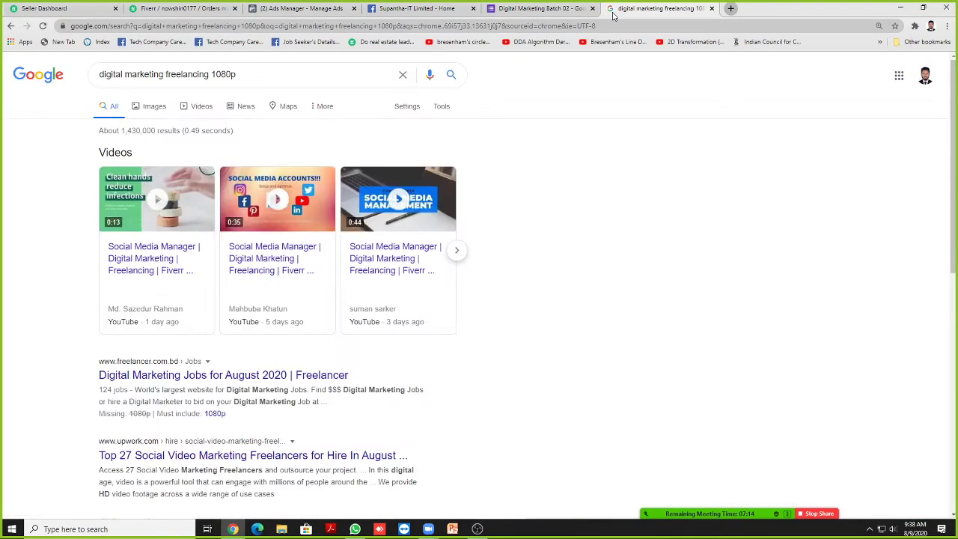
# - Scroll through the Google Images results for digital marketing freelancing 1080p, then close that tab
pyautogui.click(156, 106)
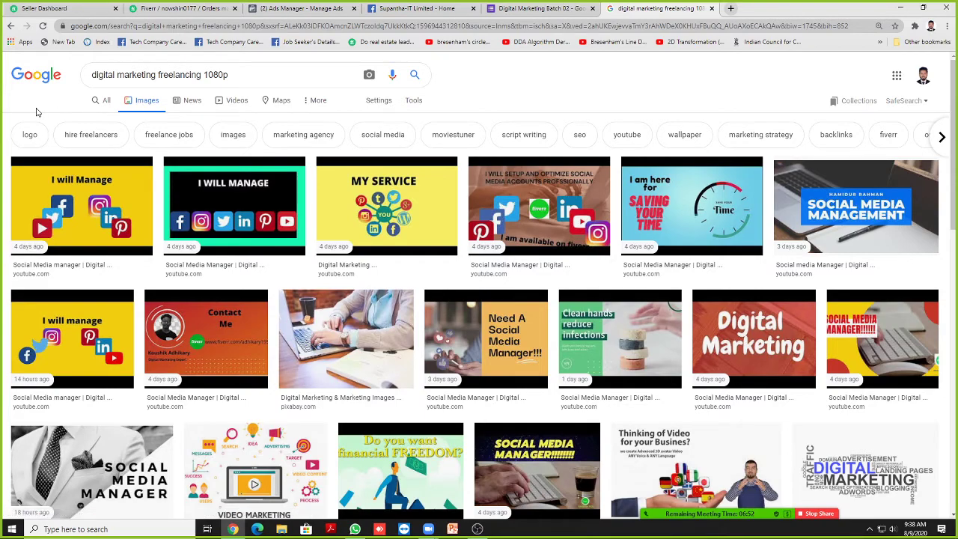
pyautogui.scroll(-8, 36, 110)
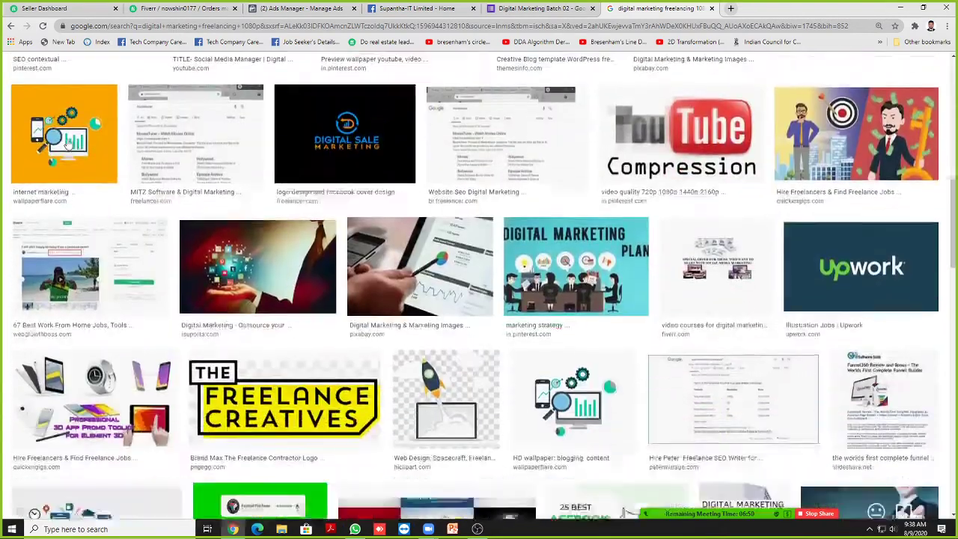
pyautogui.scroll(-1, 67, 146)
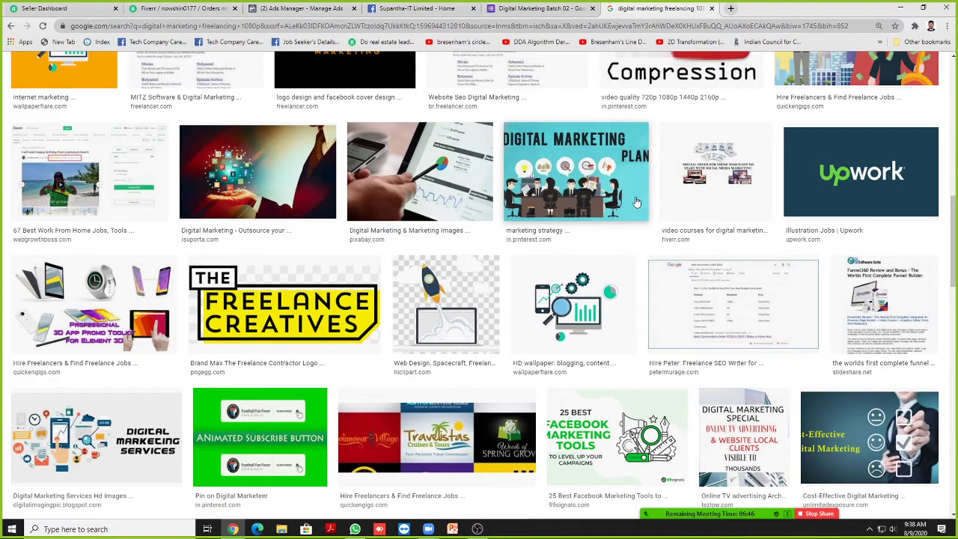
pyautogui.scroll(-8, 636, 209)
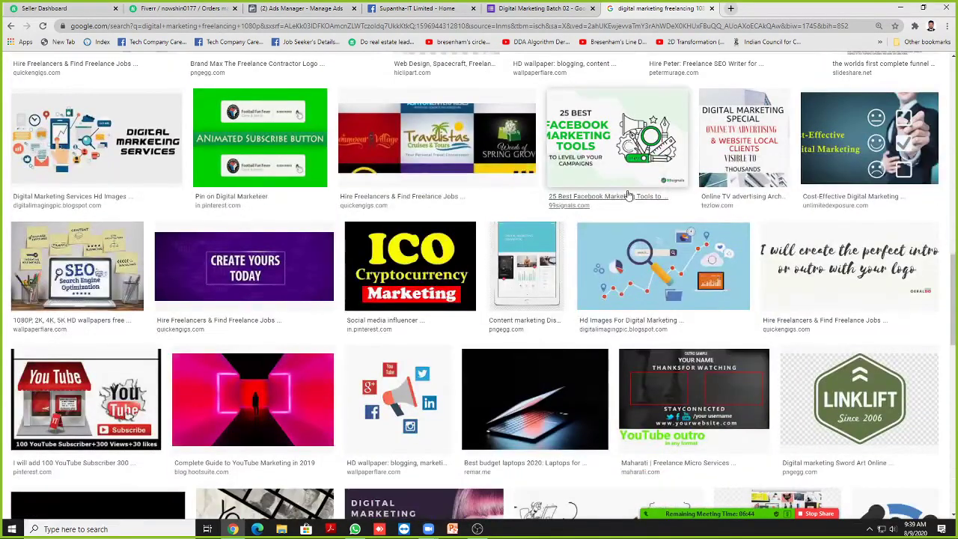
pyautogui.scroll(-7, 622, 193)
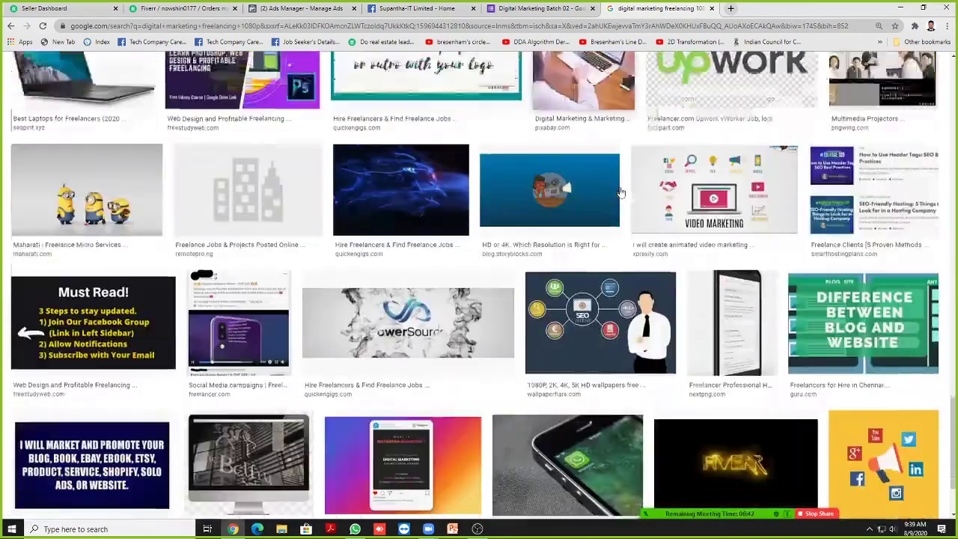
pyautogui.scroll(-8, 602, 193)
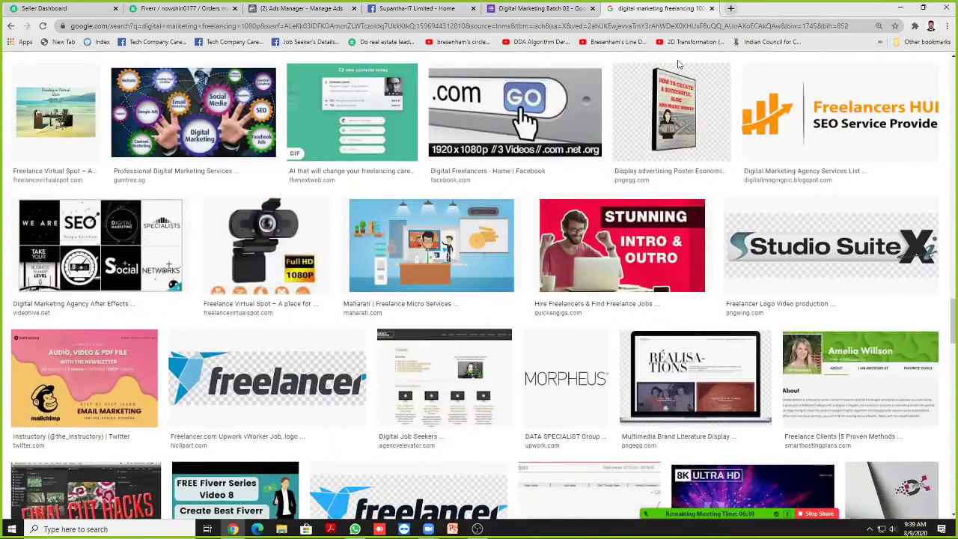
pyautogui.scroll(-8, 683, 189)
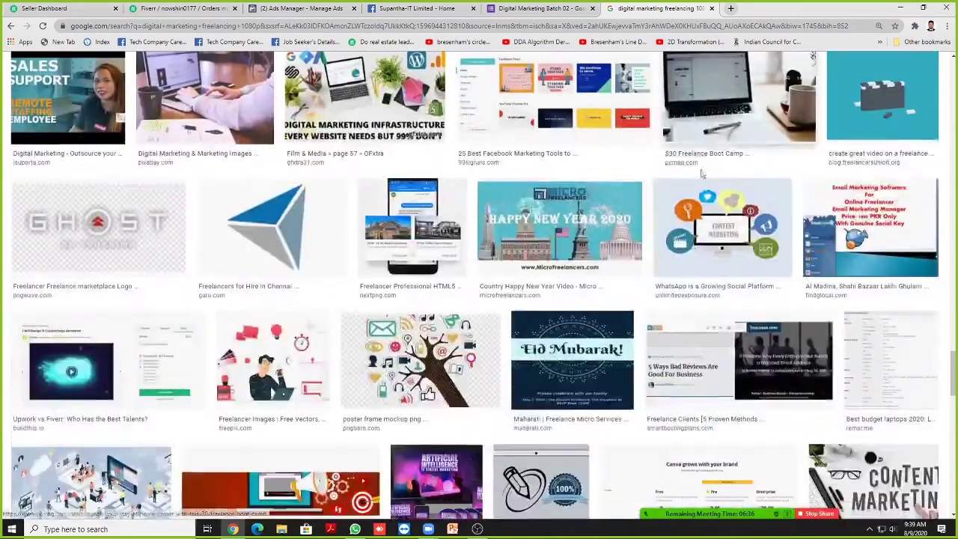
pyautogui.scroll(-4, 684, 190)
pyautogui.scroll(-5, 678, 193)
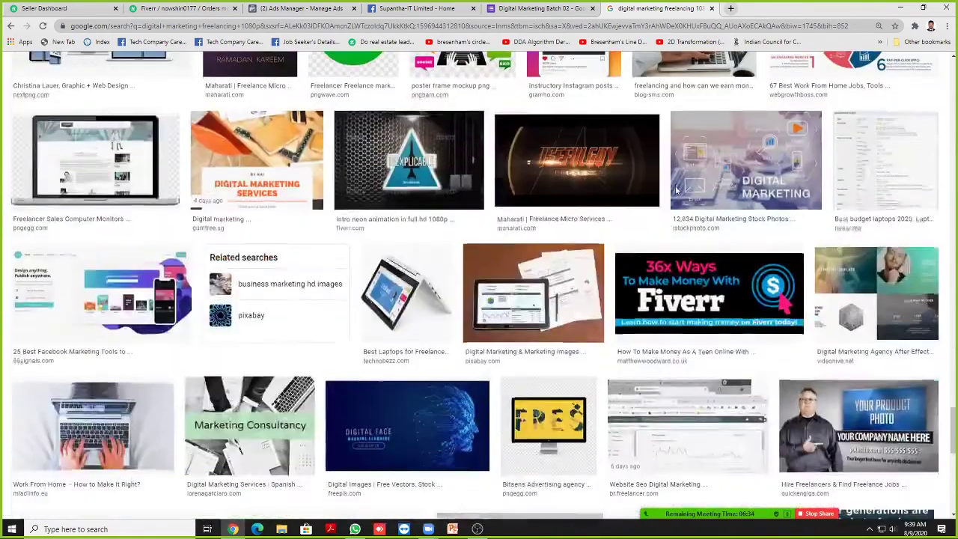
pyautogui.scroll(-6, 678, 193)
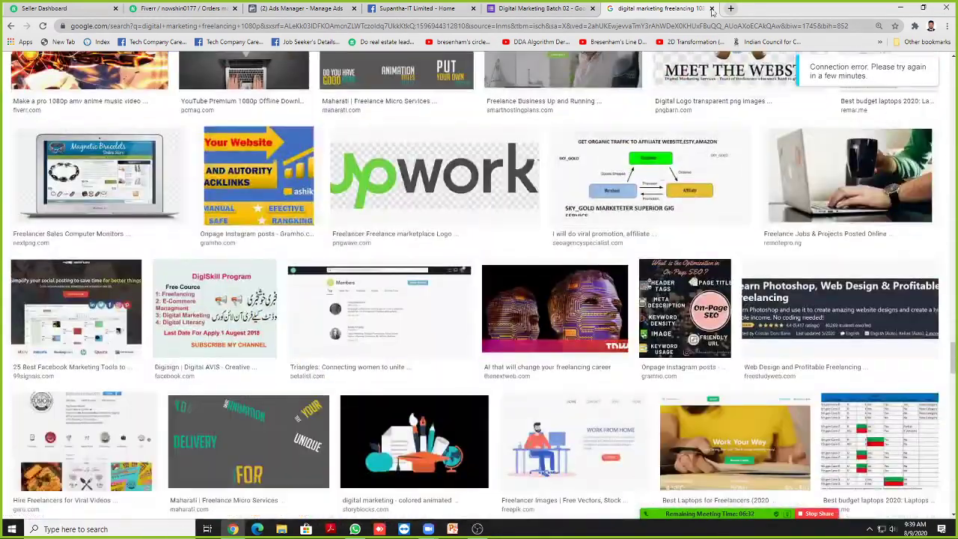
pyautogui.scroll(-11, 636, 297)
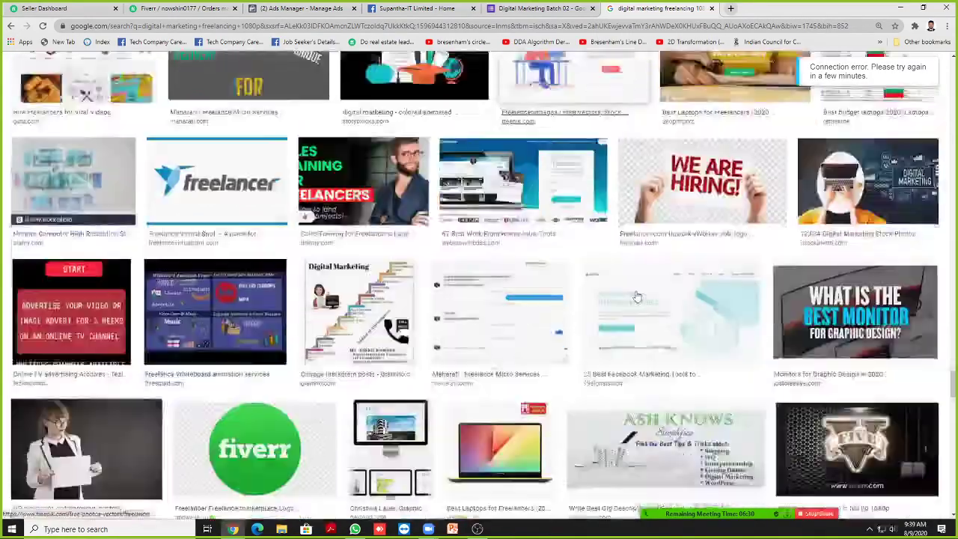
pyautogui.scroll(-4, 636, 297)
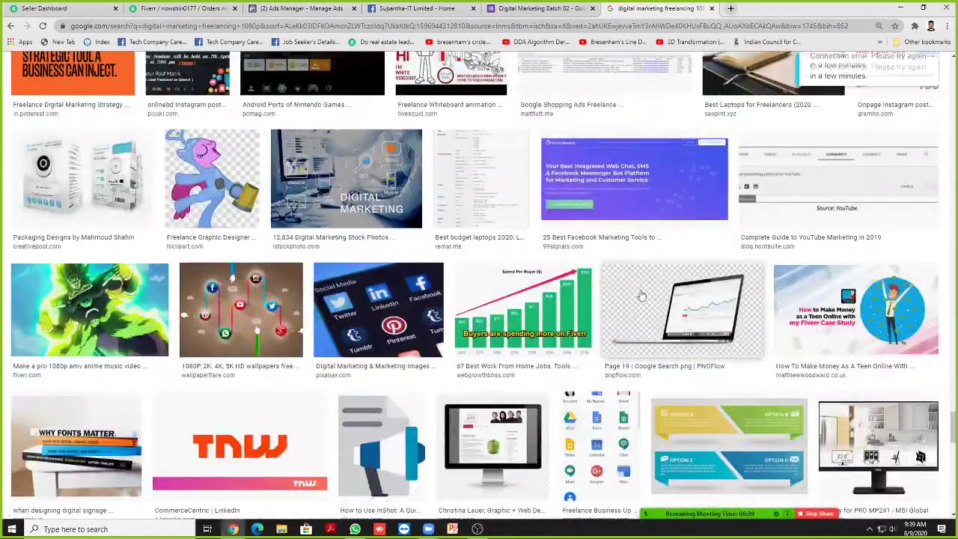
pyautogui.scroll(-10, 627, 287)
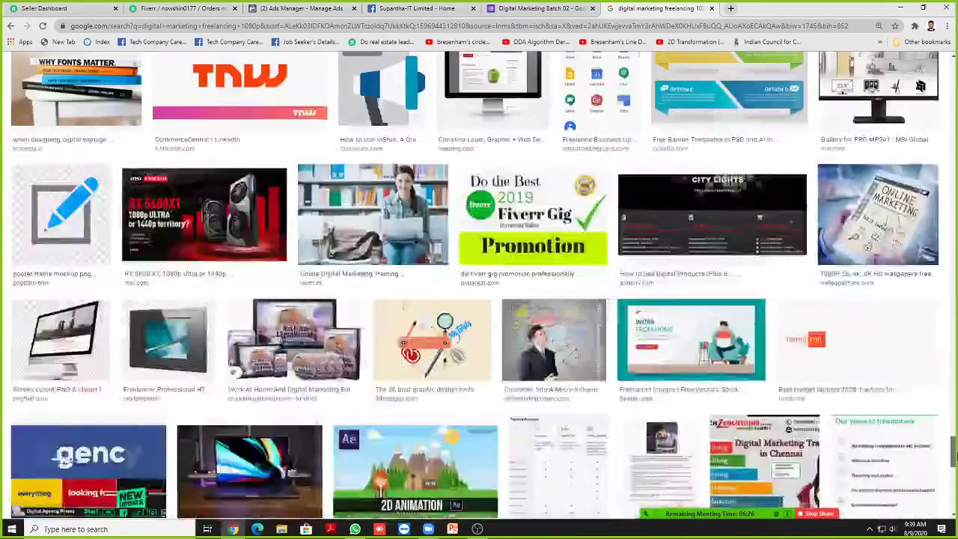
pyautogui.scroll(20, 583, 441)
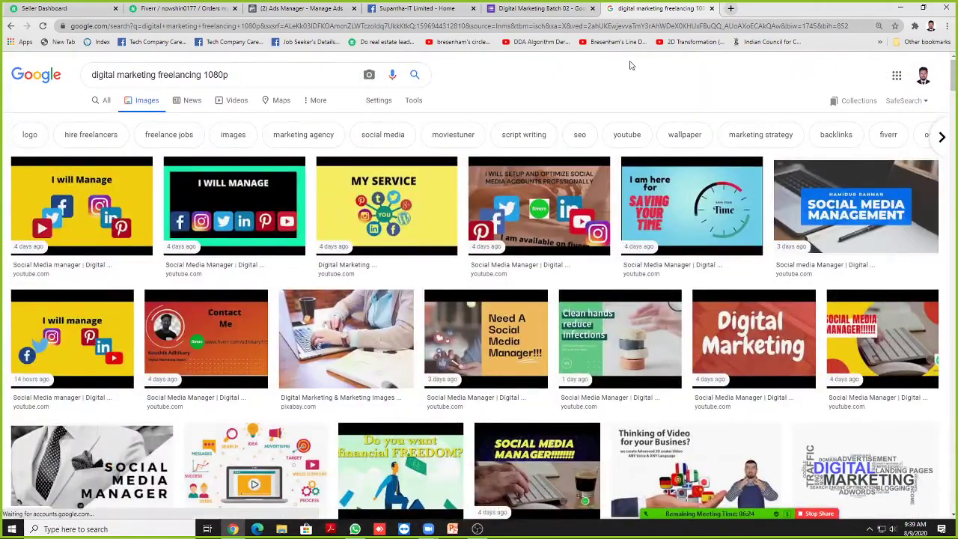
pyautogui.click(711, 8)
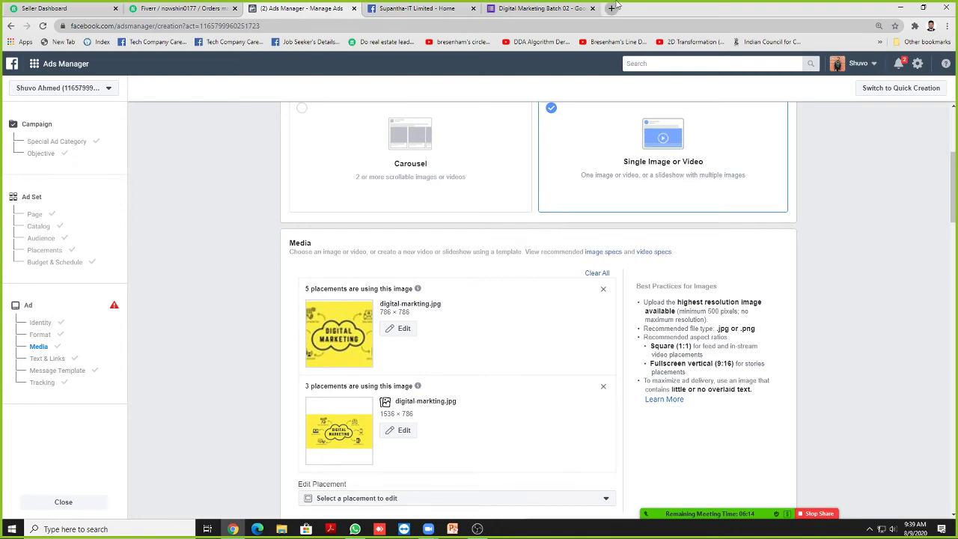
# - Review the Text & Links section and the preview showing the yellow image and Sign Up button
pyautogui.scroll(-3, 222, 237)
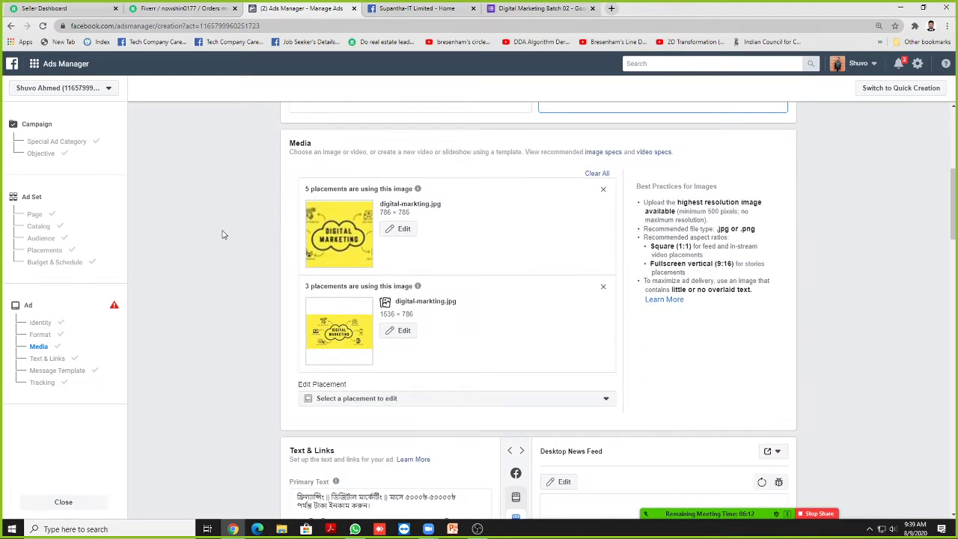
pyautogui.scroll(3, 218, 216)
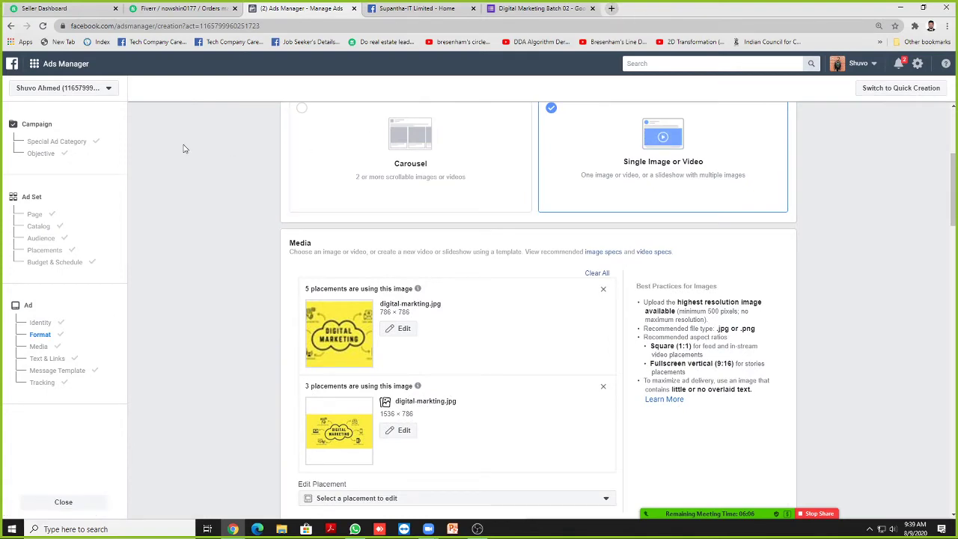
pyautogui.scroll(-3, 473, 250)
pyautogui.scroll(-12, 473, 251)
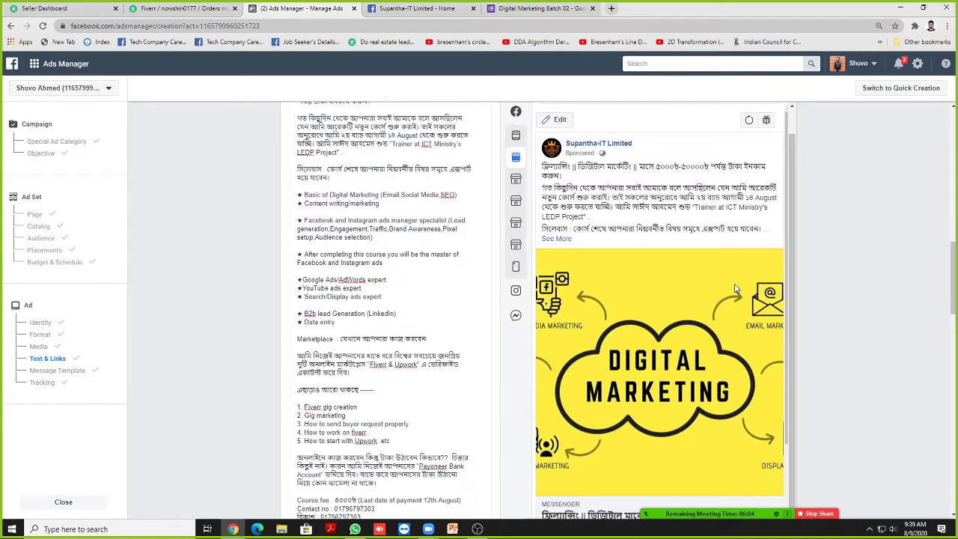
pyautogui.scroll(-2, 779, 323)
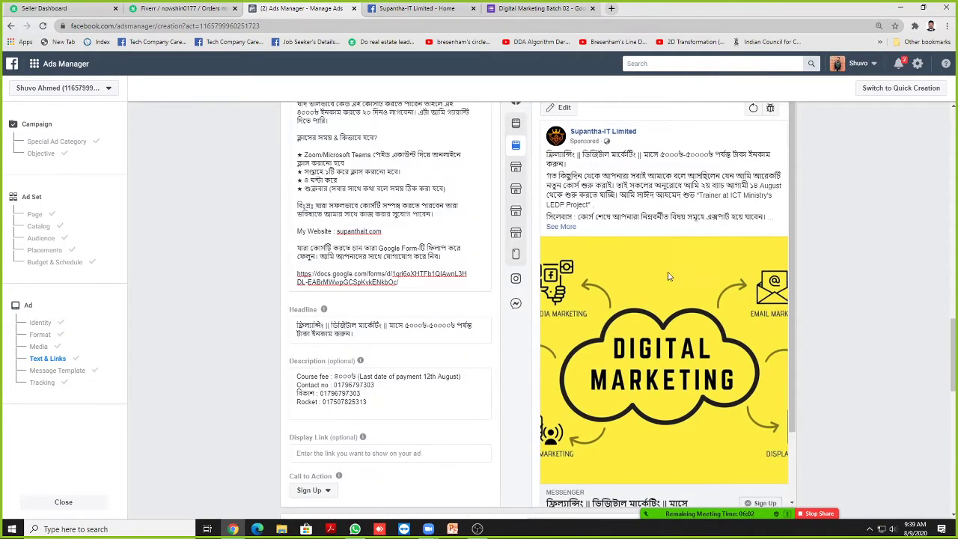
pyautogui.scroll(-2, 853, 259)
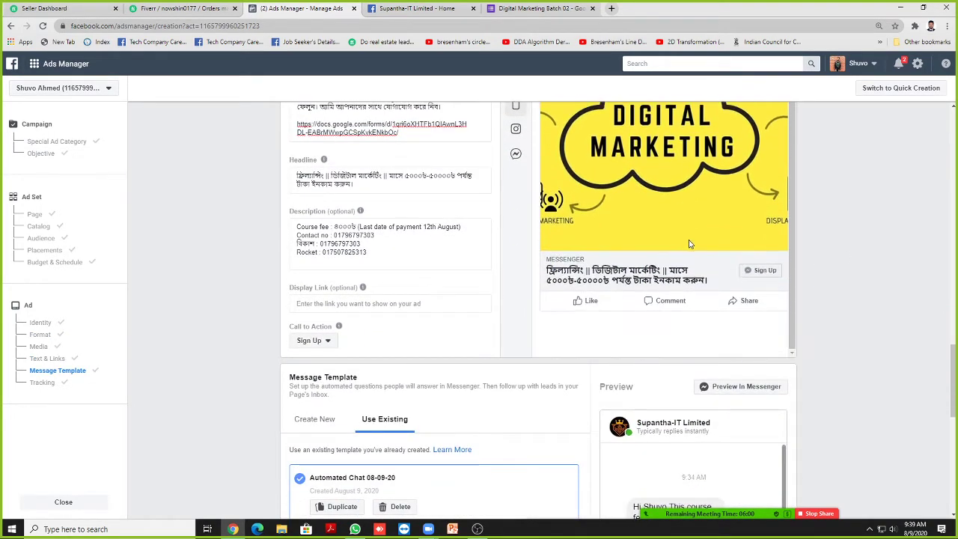
pyautogui.scroll(5, 730, 251)
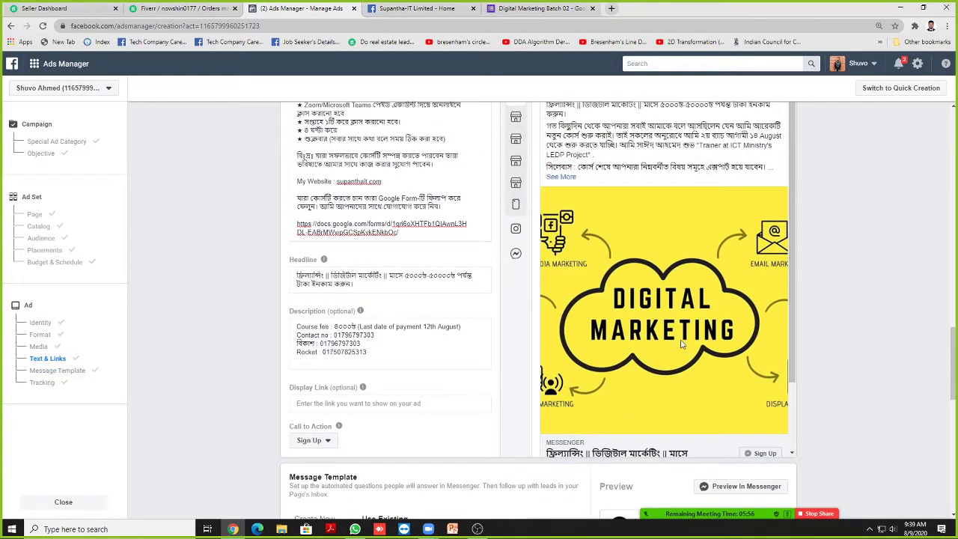
pyautogui.scroll(-1, 681, 344)
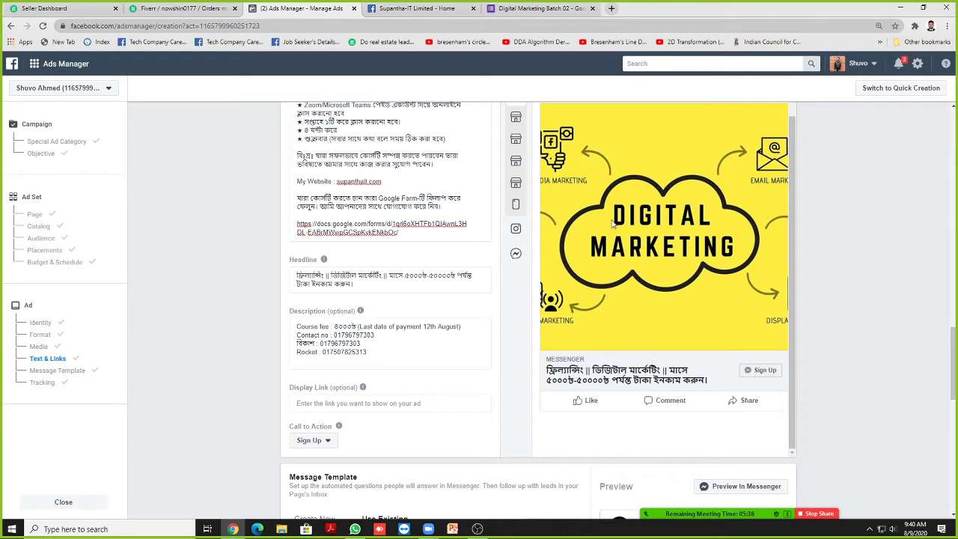
pyautogui.scroll(4, 603, 253)
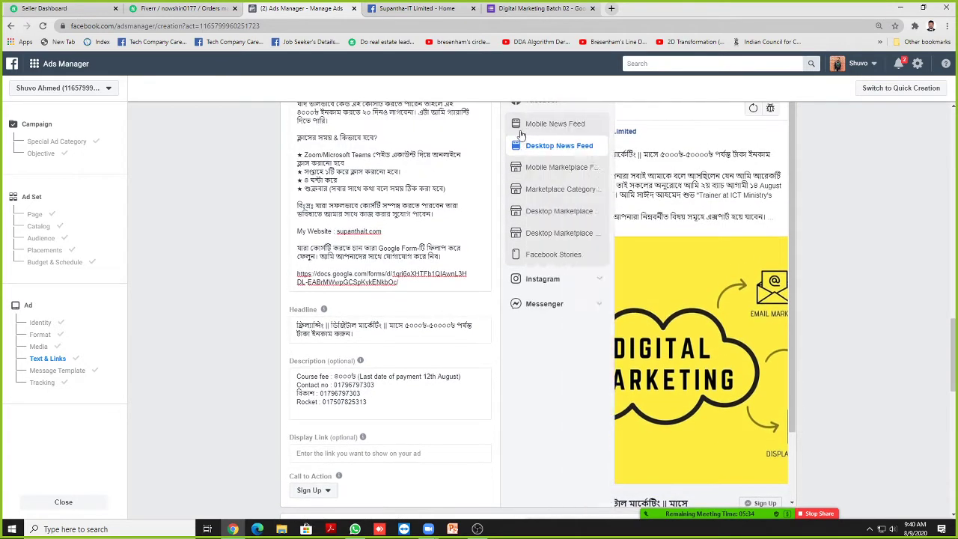
# - Cycle the preview through Mobile Marketplace and Desktop News Feed, ending on Mobile News Feed
pyautogui.click(520, 125)
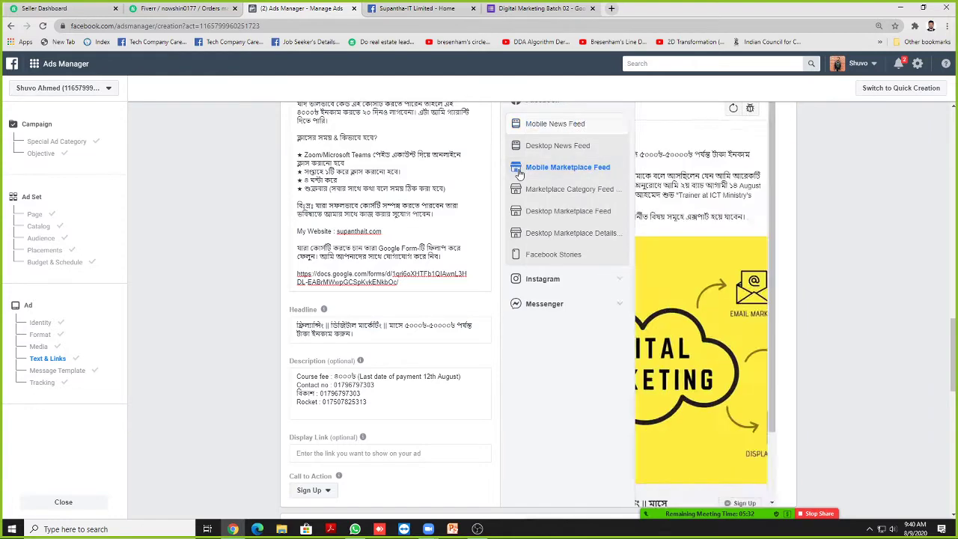
pyautogui.click(516, 166)
pyautogui.click(516, 146)
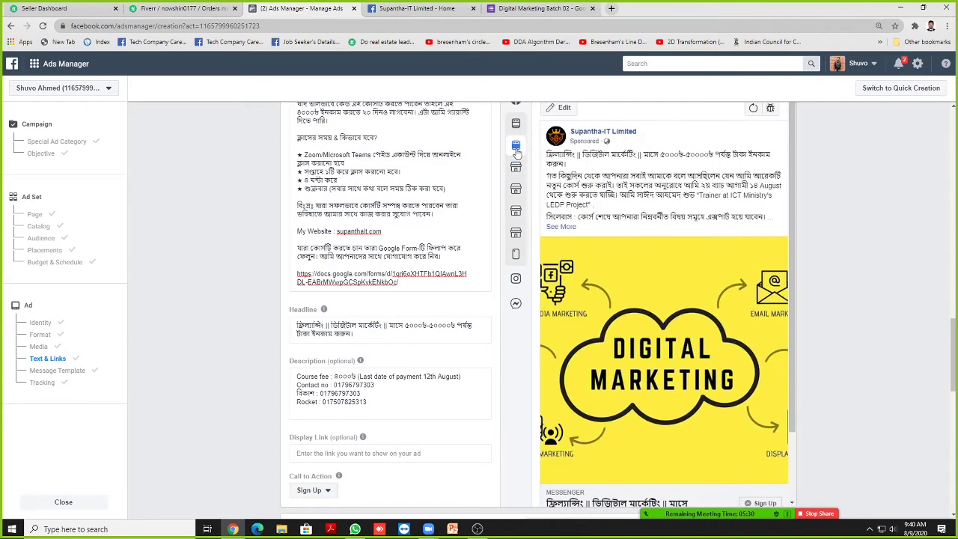
pyautogui.click(515, 165)
pyautogui.click(515, 124)
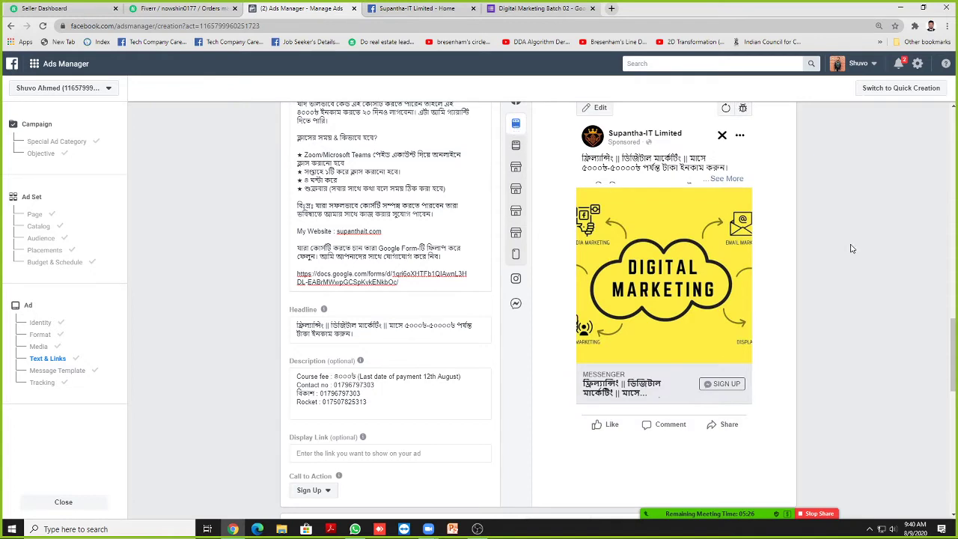
pyautogui.scroll(1, 846, 246)
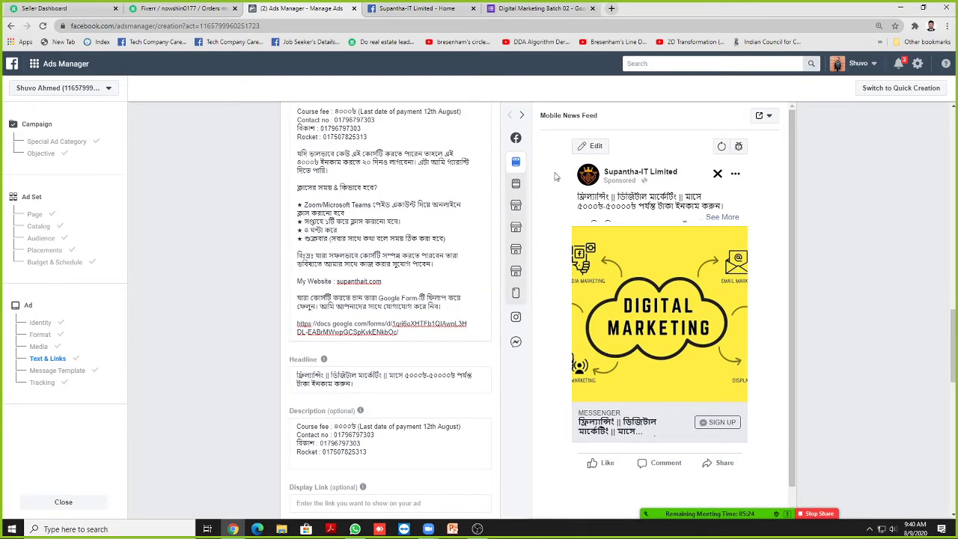
pyautogui.moveTo(551, 176)
# - Crop the Mobile News Feed image to Horizontal 1.91:1 (1501 × 786) and save
pyautogui.click(583, 148)
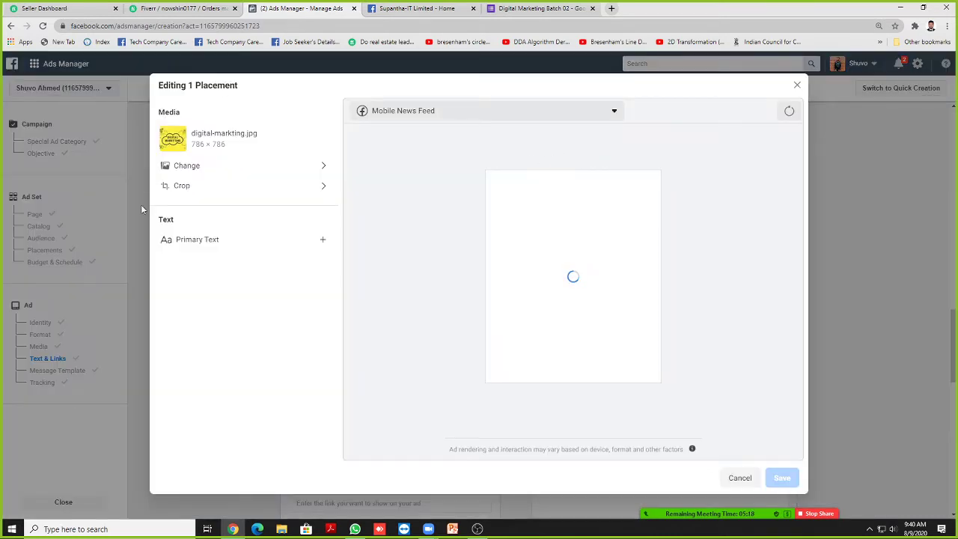
pyautogui.click(183, 193)
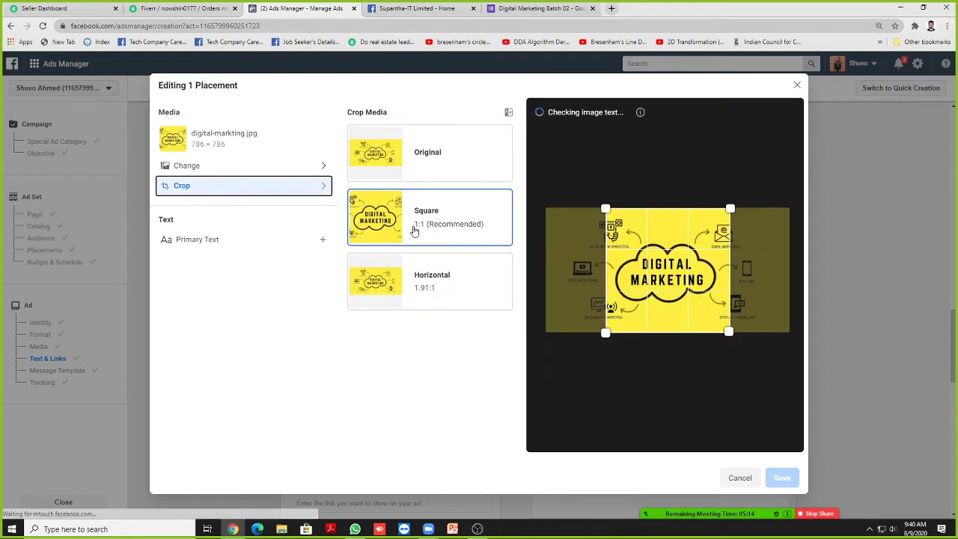
pyautogui.click(410, 280)
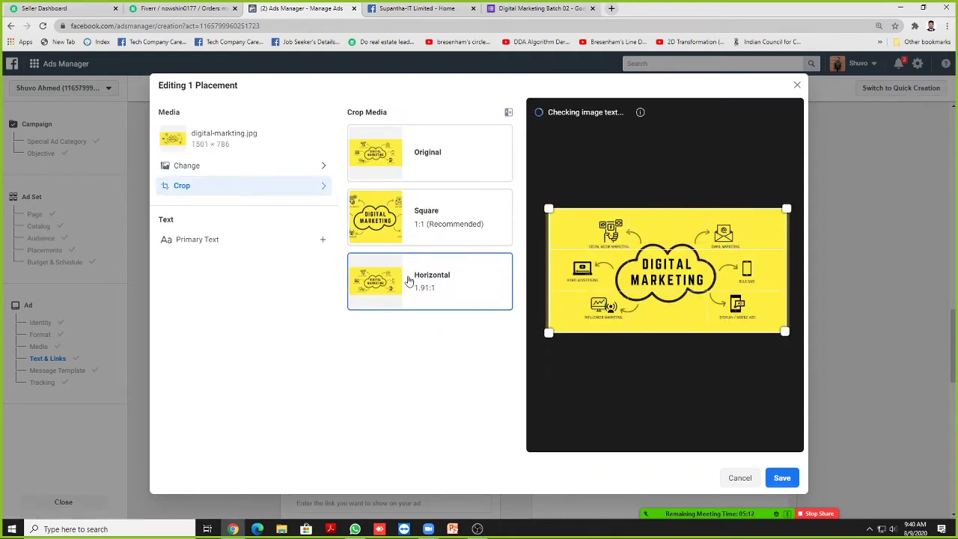
pyautogui.click(404, 152)
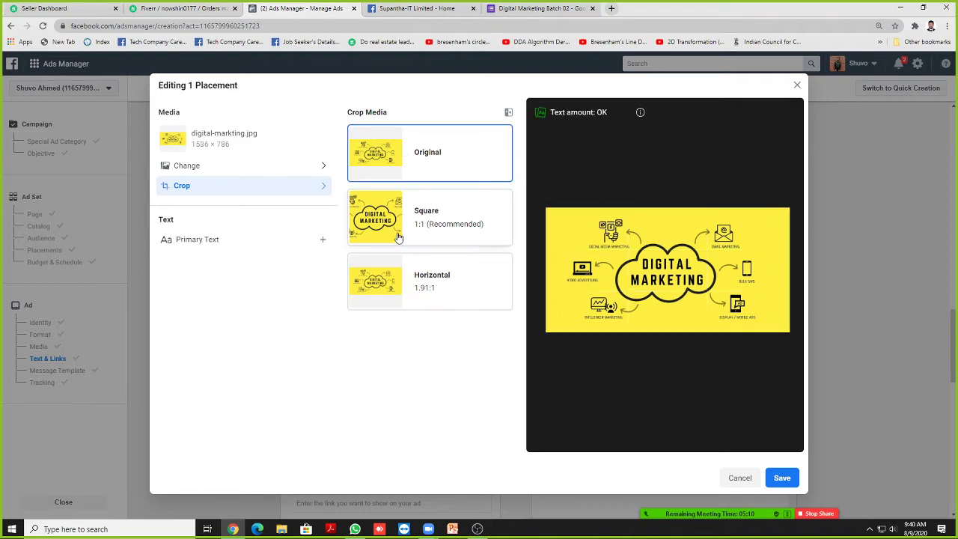
pyautogui.click(395, 295)
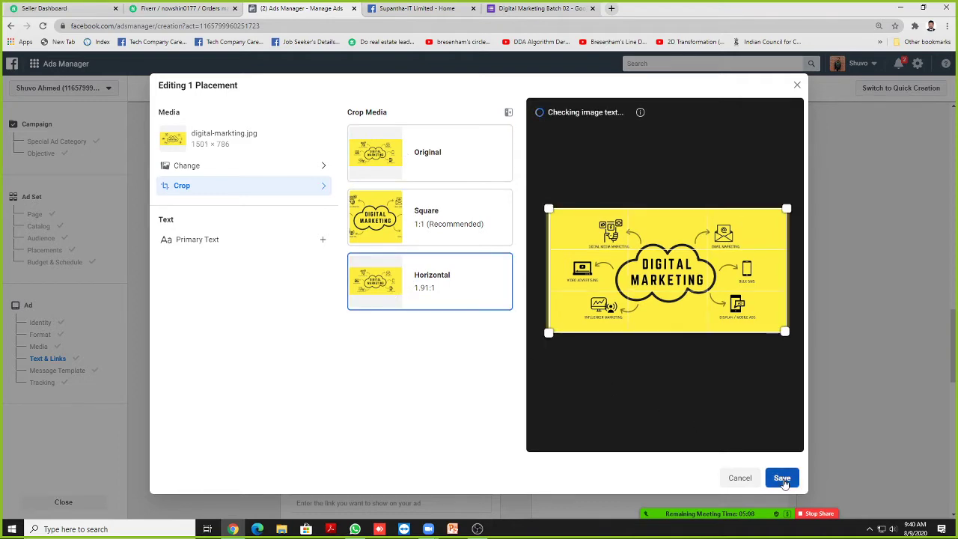
pyautogui.click(782, 479)
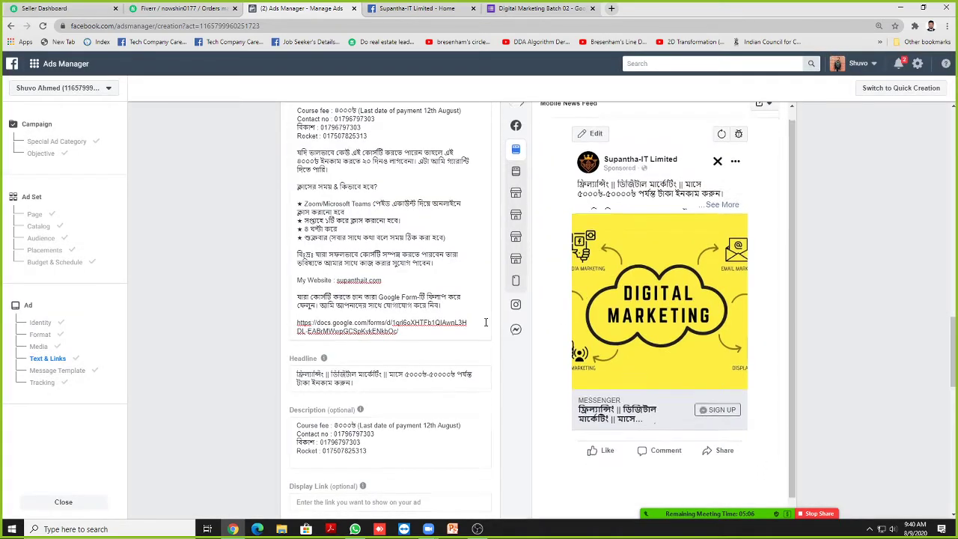
# - Leave Facebook Pixel tracking off after toggling it on and back off
pyautogui.scroll(-15, 485, 322)
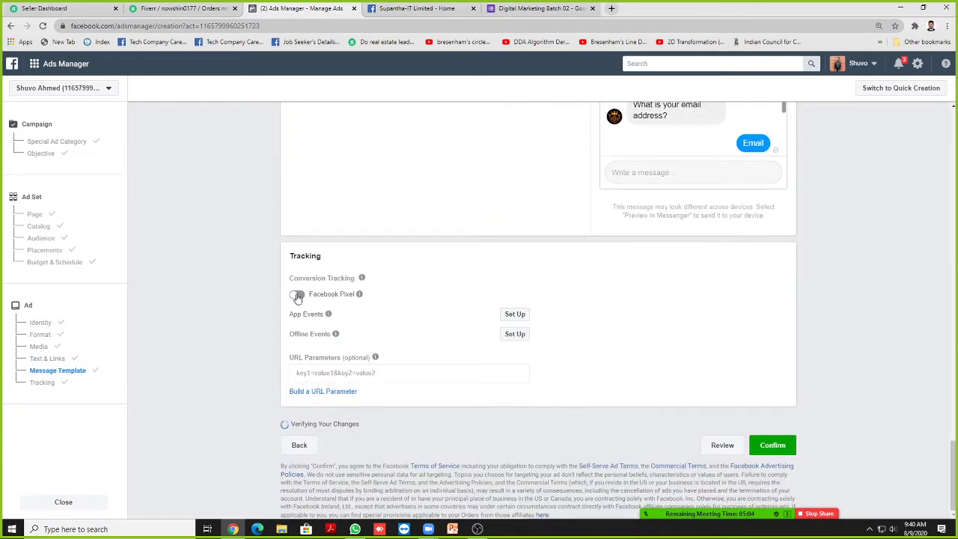
pyautogui.click(297, 296)
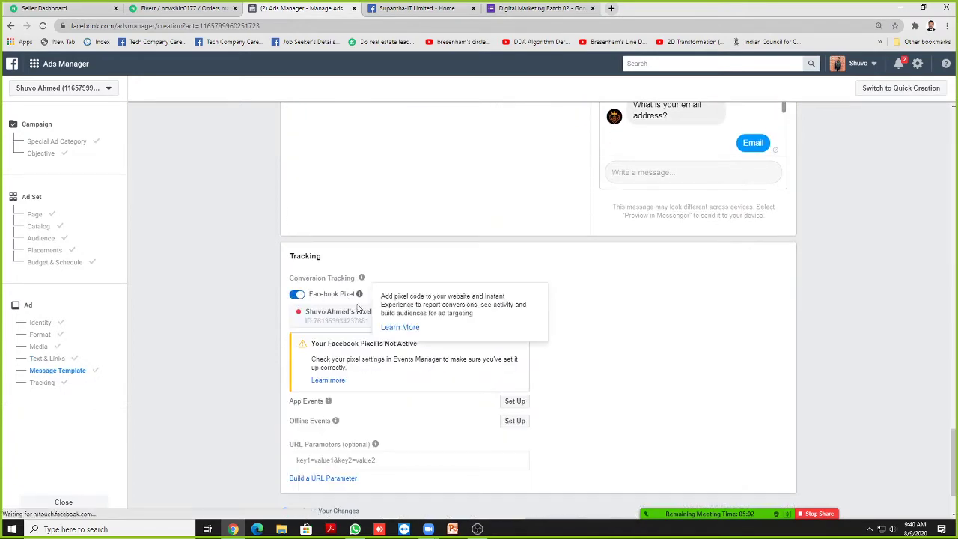
pyautogui.click(298, 296)
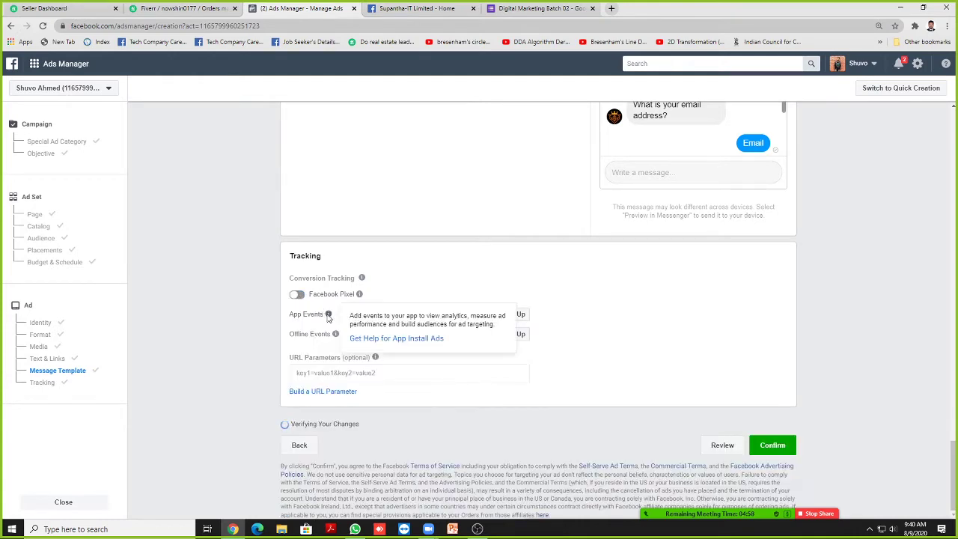
pyautogui.scroll(5, 351, 323)
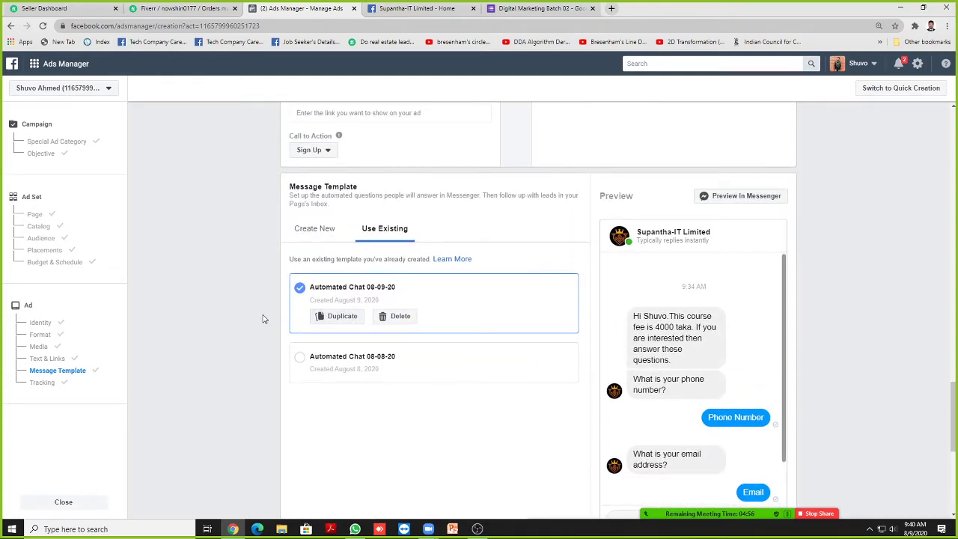
pyautogui.scroll(3, 262, 318)
pyautogui.scroll(1, 260, 315)
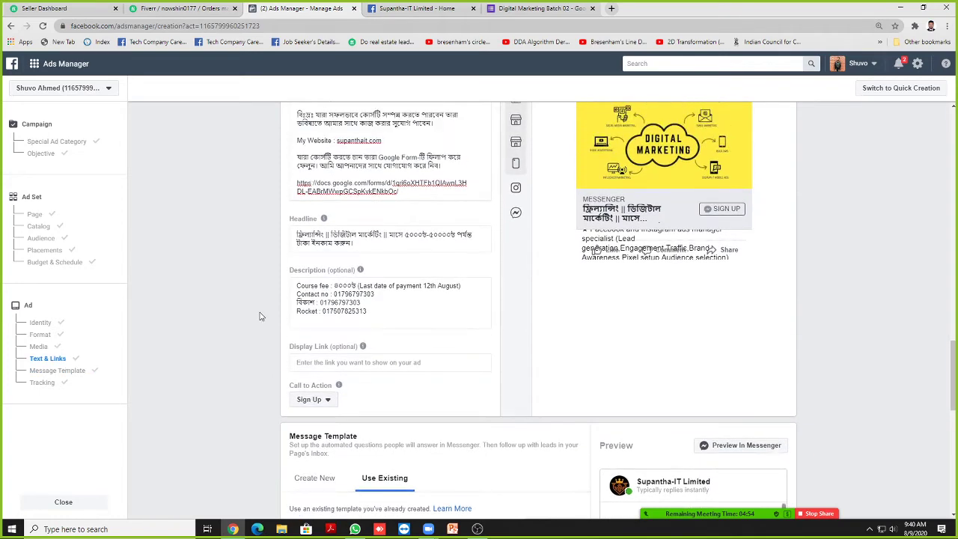
pyautogui.scroll(5, 849, 303)
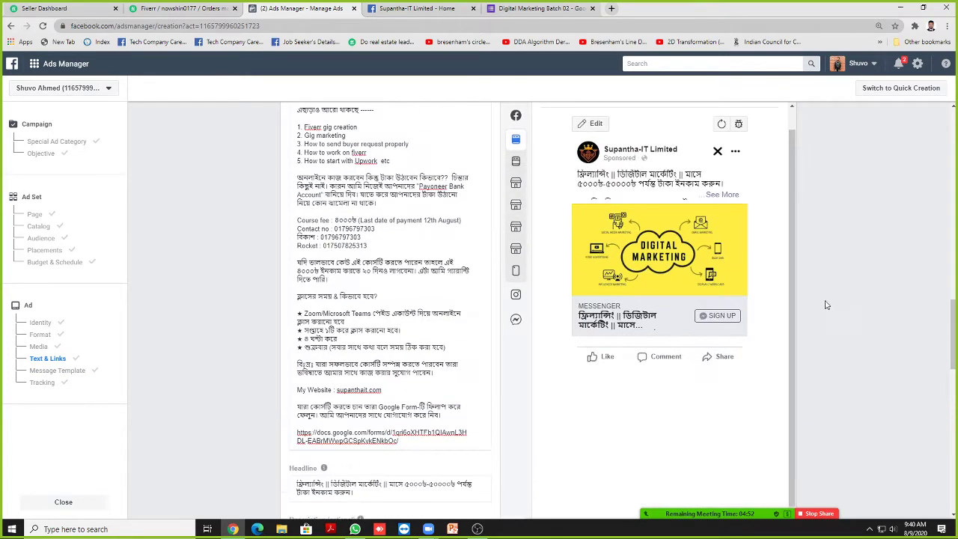
# - Check the Desktop News Feed preview and confirm the finished ad
pyautogui.moveTo(528, 204)
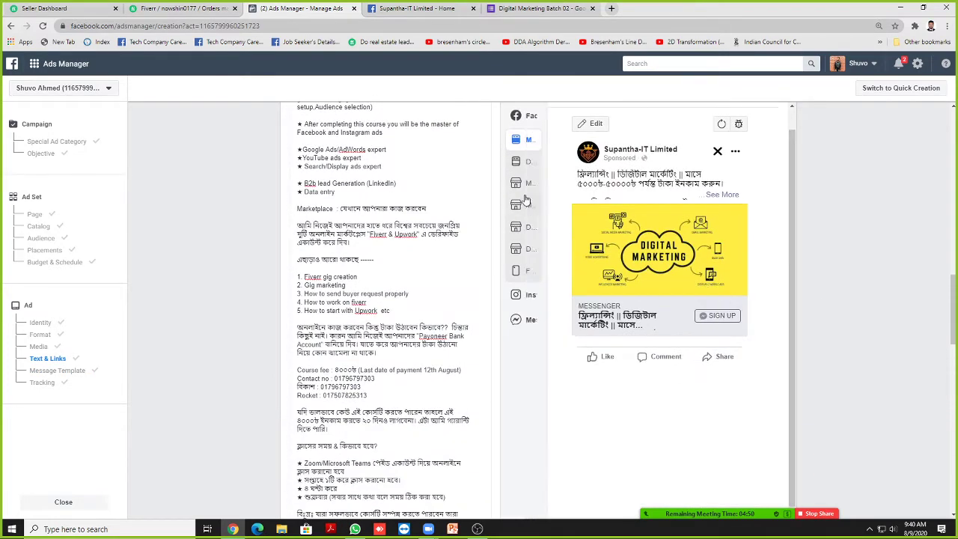
pyautogui.click(516, 161)
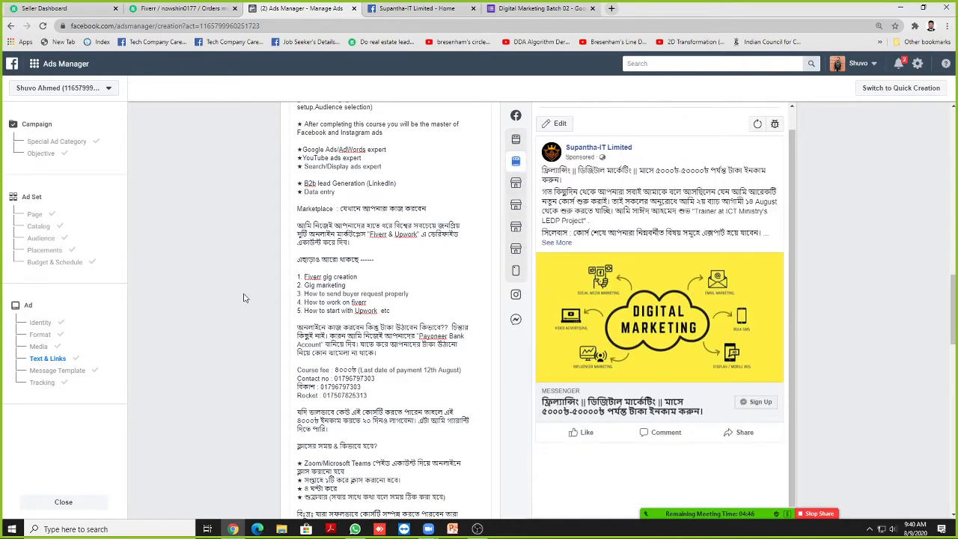
pyautogui.scroll(-5, 554, 245)
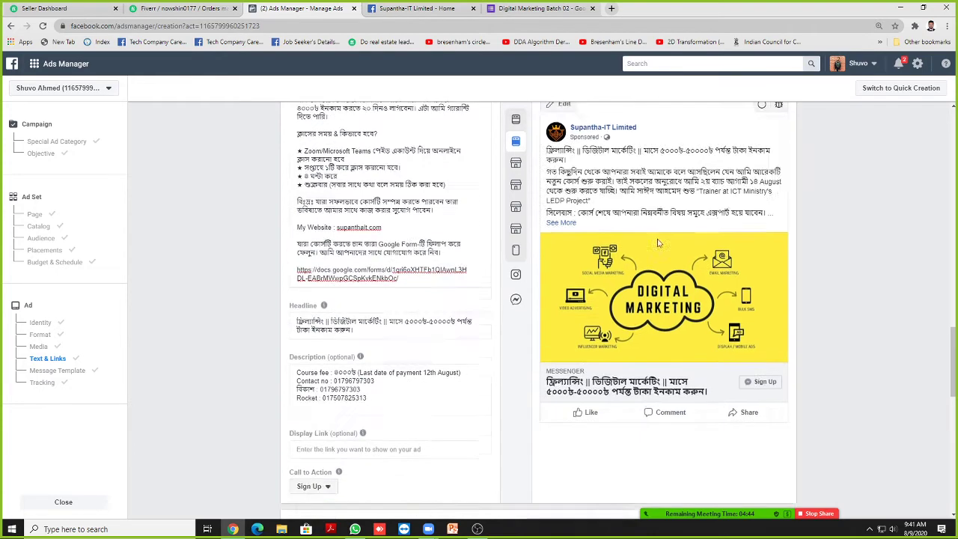
pyautogui.scroll(-2, 273, 263)
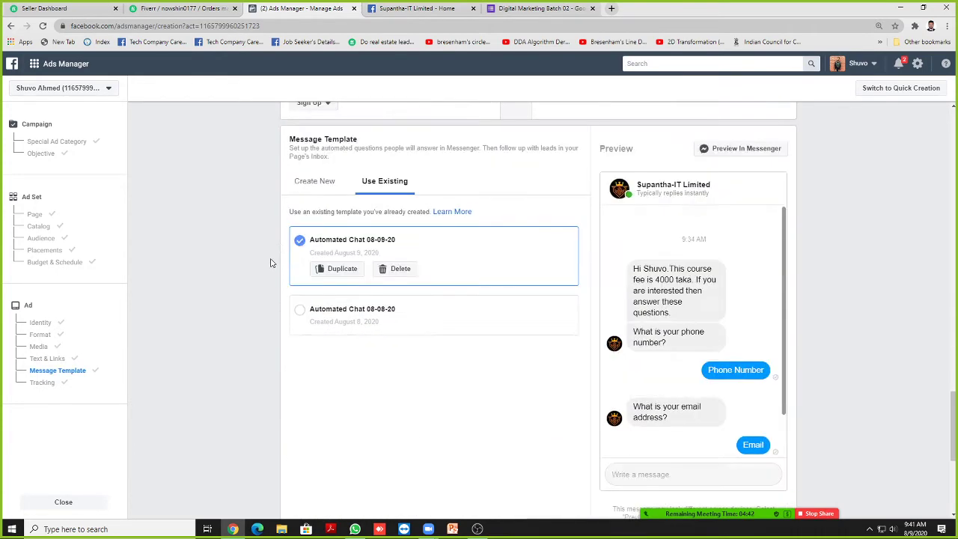
pyautogui.scroll(2, 272, 264)
pyautogui.scroll(-5, 274, 276)
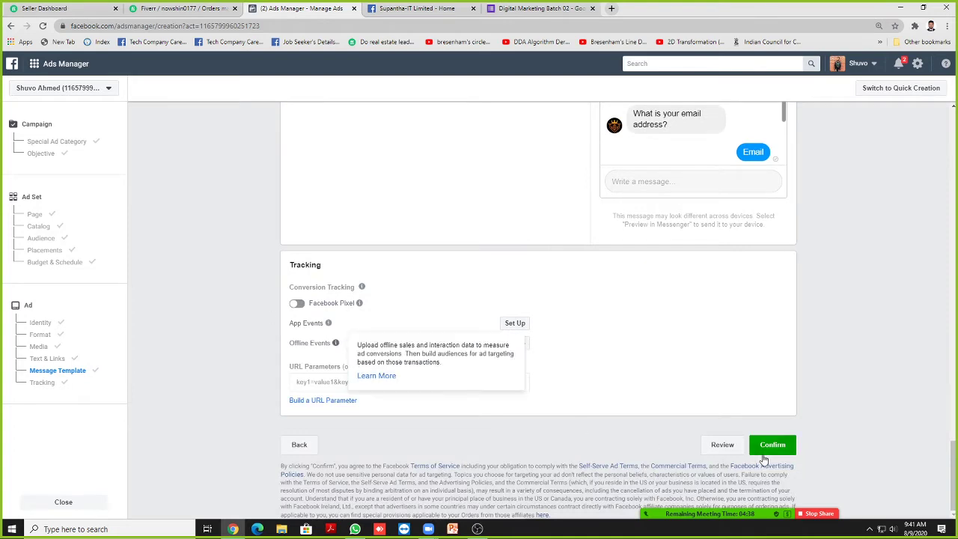
pyautogui.click(771, 449)
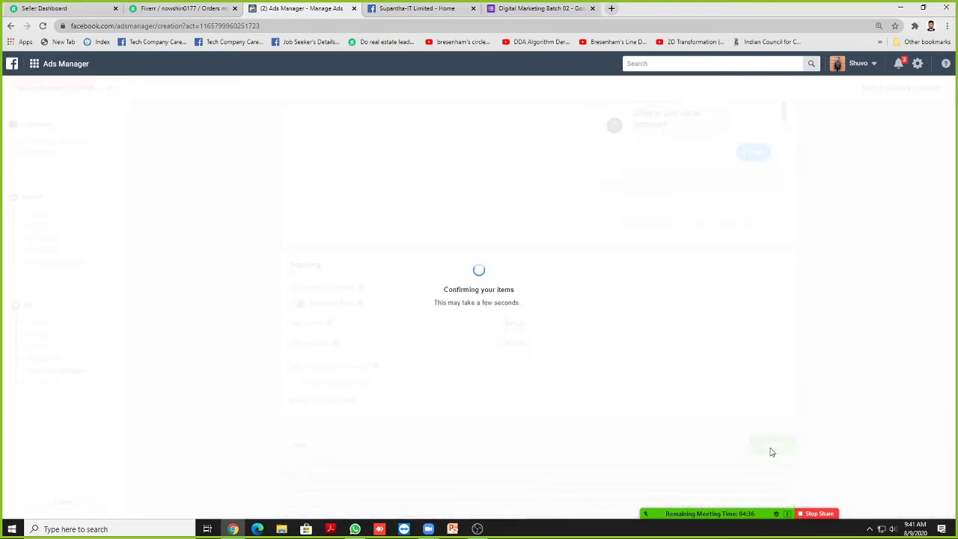
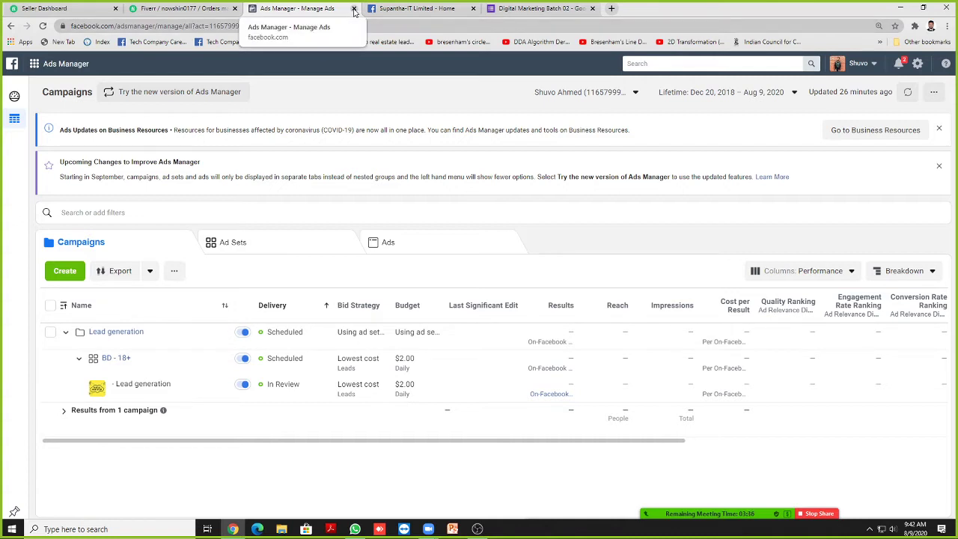
# - Switch from Ads Manager to the Fiverr page for the $100.00 custom ads order
pyautogui.click(186, 11)
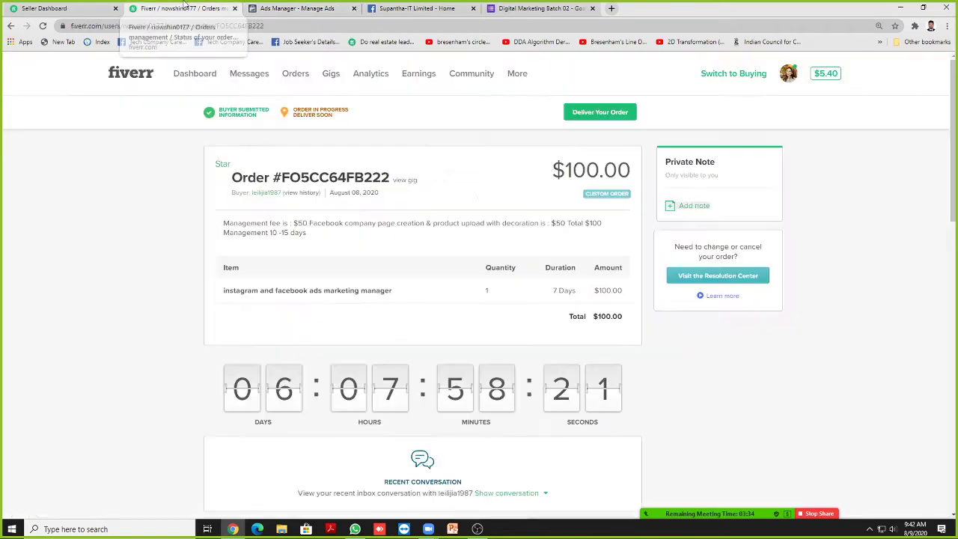
# - Open the delivered $50.00 Facebook advertisement order, expand its conversation, then show the inbox conversation list
pyautogui.moveTo(251, 79)
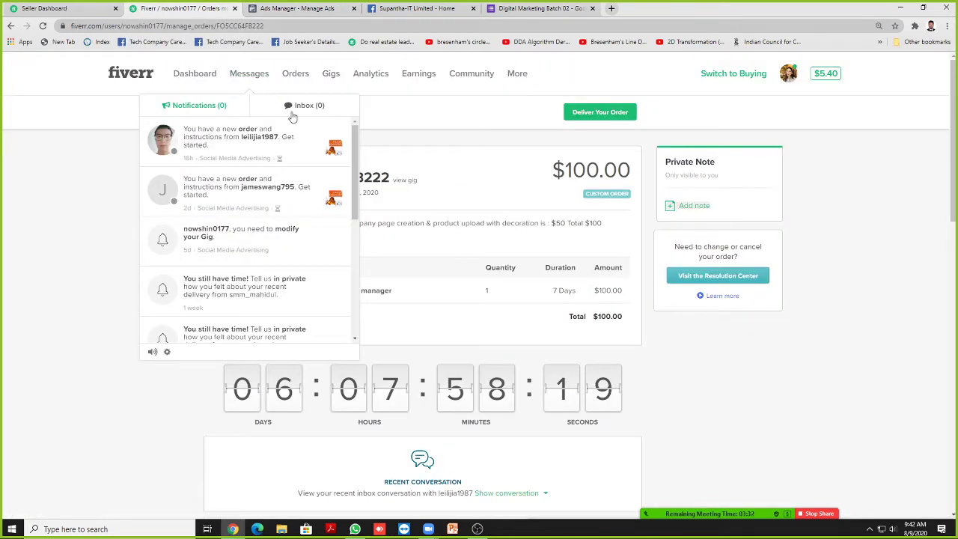
pyautogui.click(249, 192)
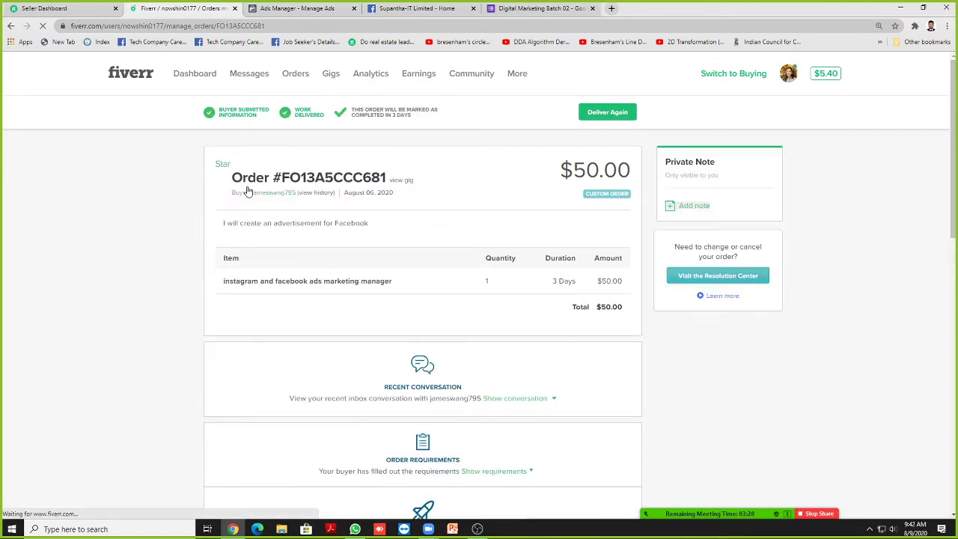
pyautogui.scroll(-3, 453, 259)
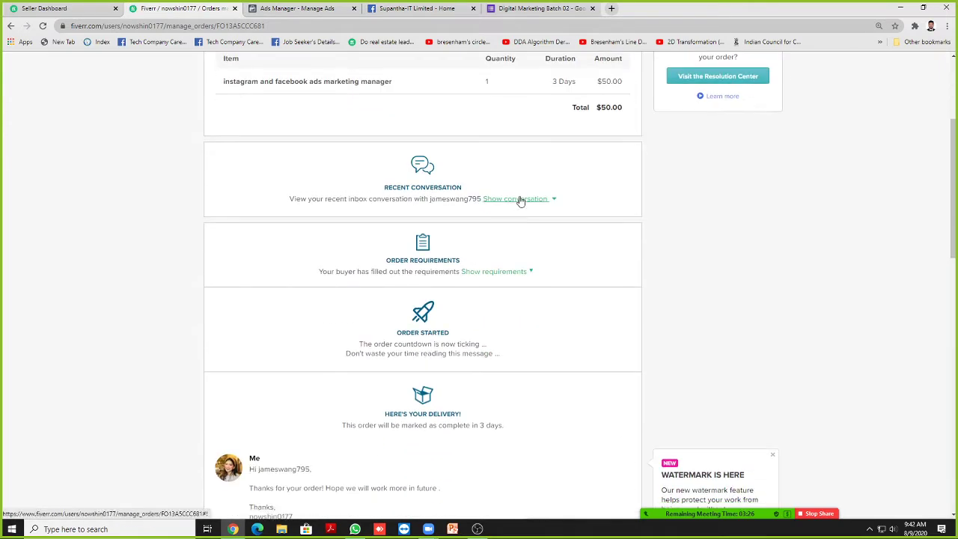
pyautogui.click(518, 199)
pyautogui.scroll(3, 449, 253)
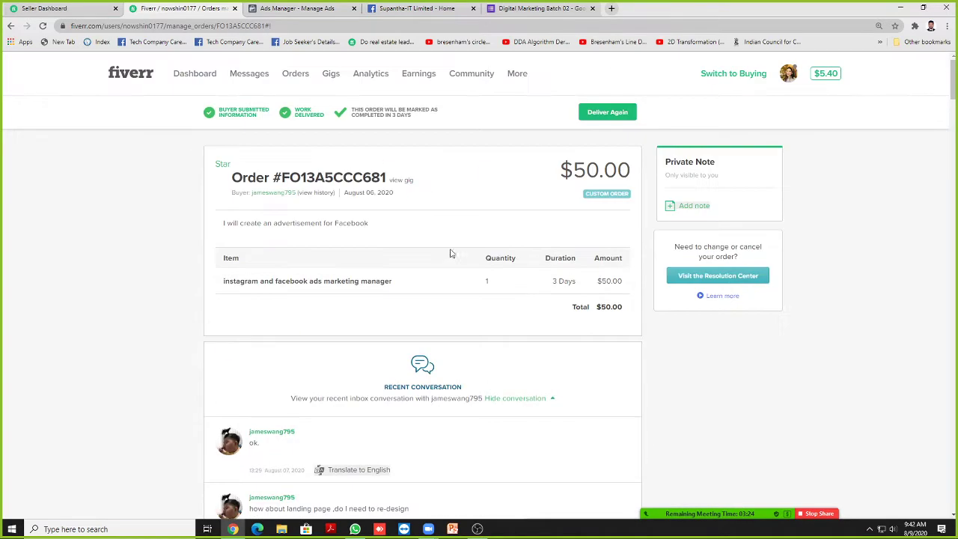
pyautogui.click(248, 79)
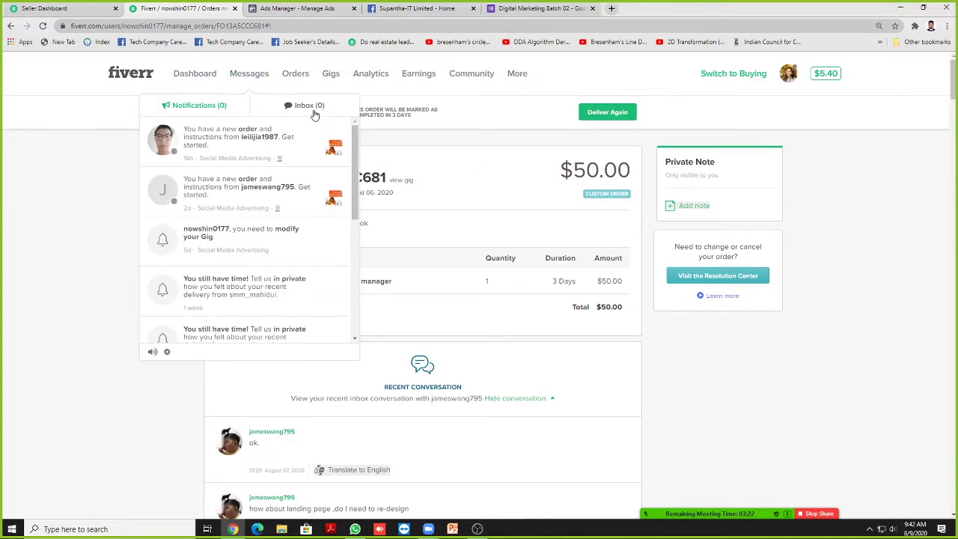
pyautogui.click(310, 110)
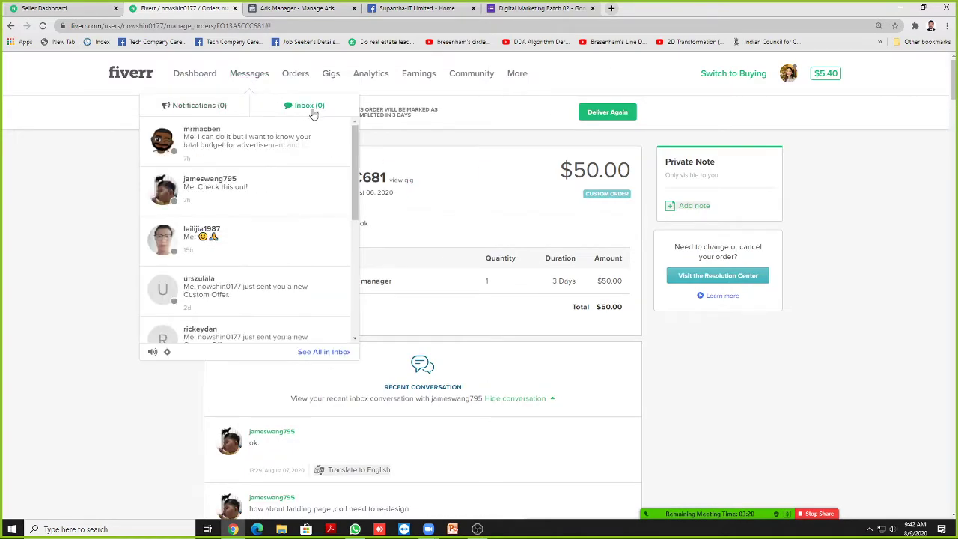
# - Open the FB-page growth conversation and go to that buyer's public profile
pyautogui.click(251, 148)
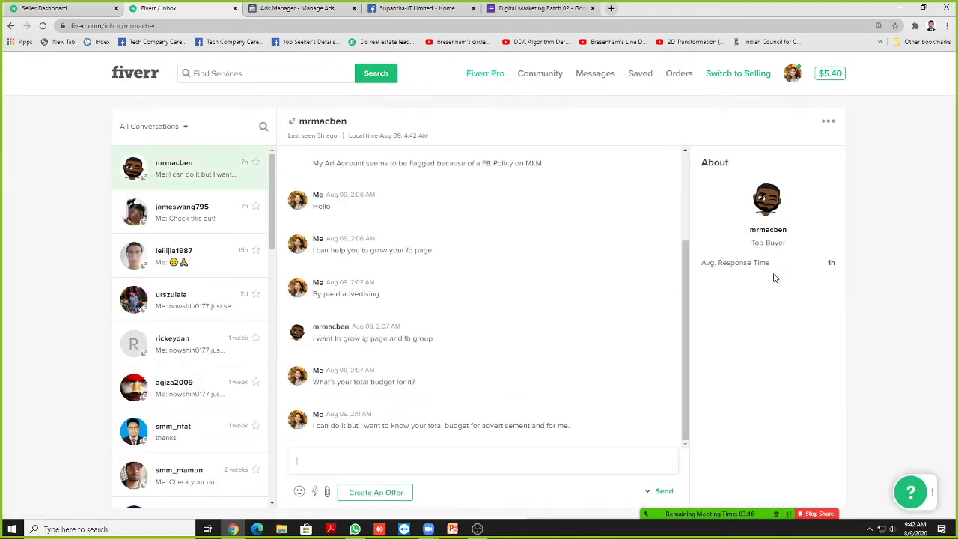
pyautogui.click(762, 233)
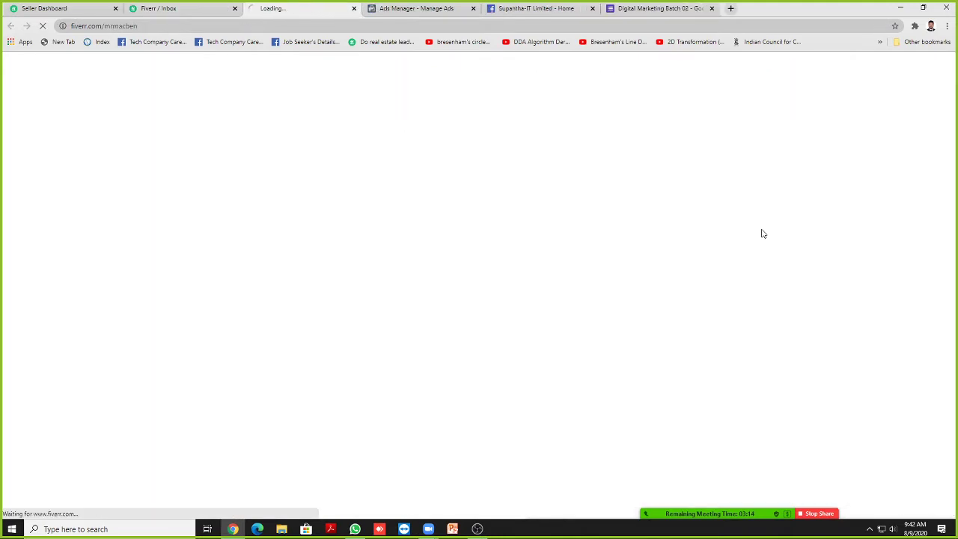
pyautogui.scroll(-10, 612, 173)
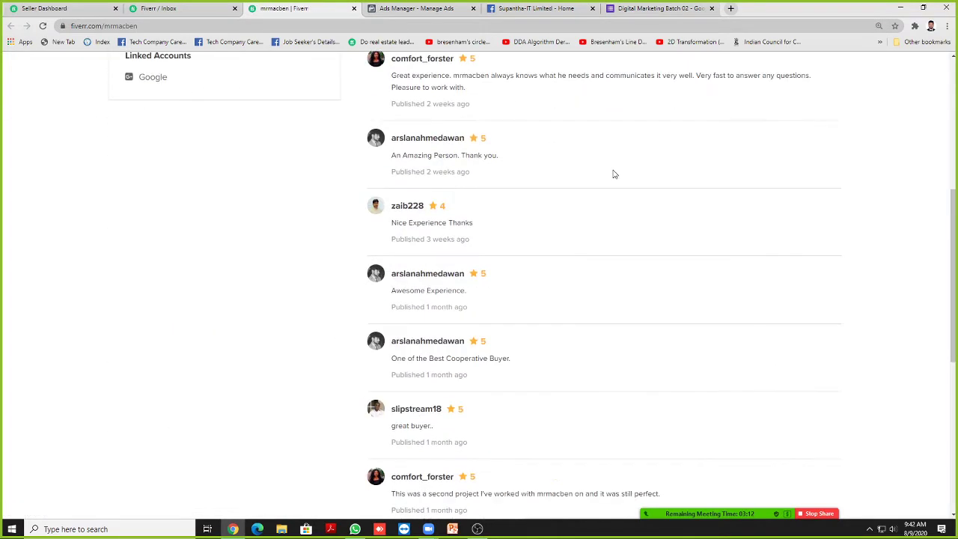
pyautogui.scroll(3, 603, 177)
pyautogui.scroll(-3, 591, 194)
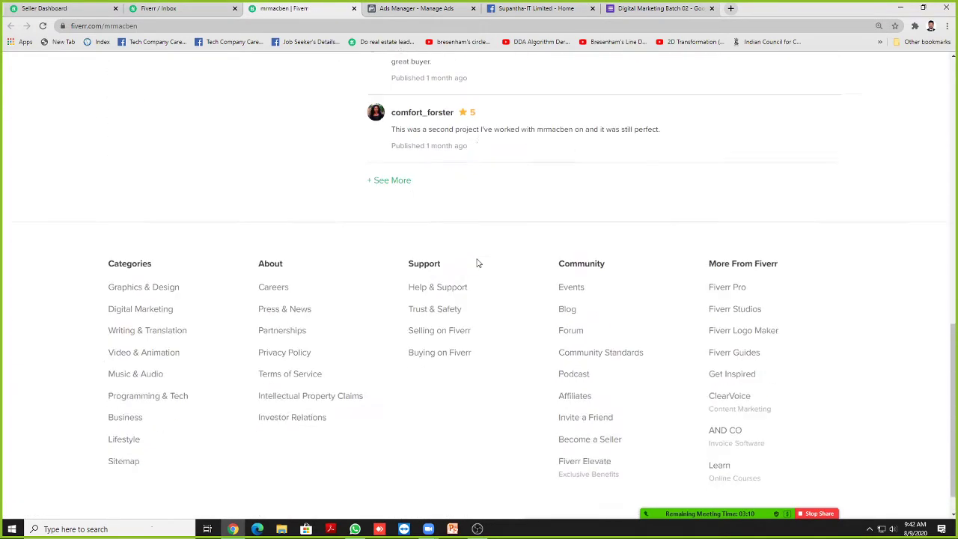
# - Load the buyer's full list of reviews with See More twice
pyautogui.click(399, 150)
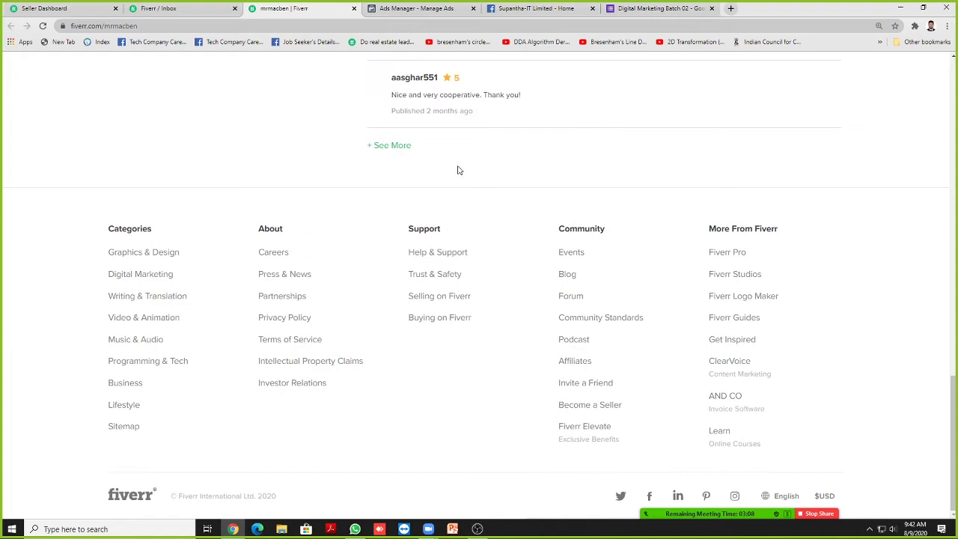
pyautogui.click(402, 145)
pyautogui.scroll(4, 449, 157)
pyautogui.scroll(15, 471, 166)
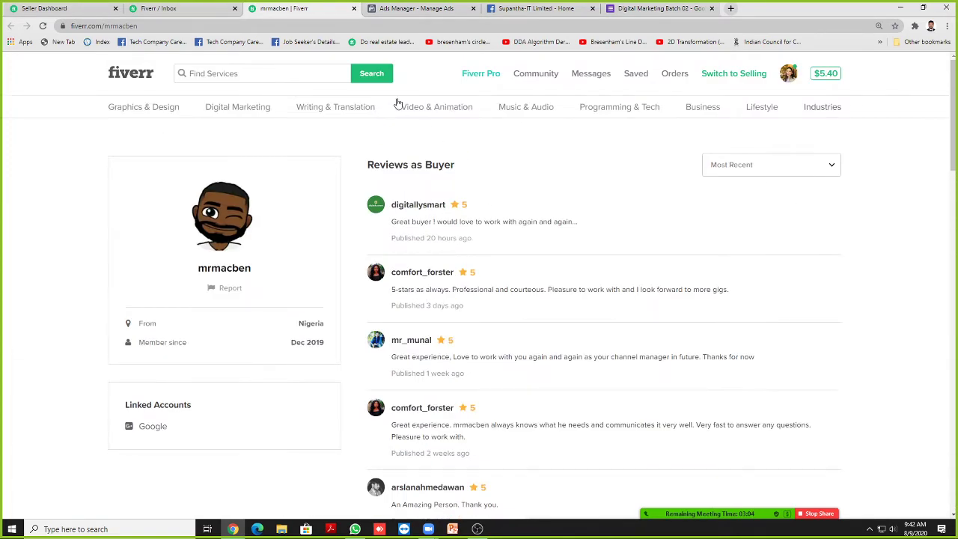
# - Close the buyer's profile tab and return to their inbox chat
pyautogui.click(353, 8)
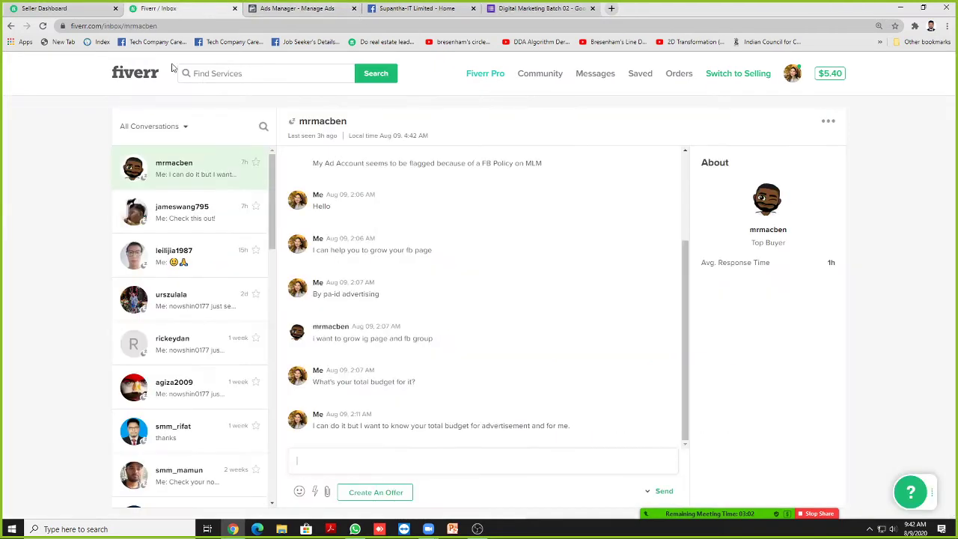
pyautogui.scroll(3, 460, 265)
pyautogui.scroll(-1, 361, 229)
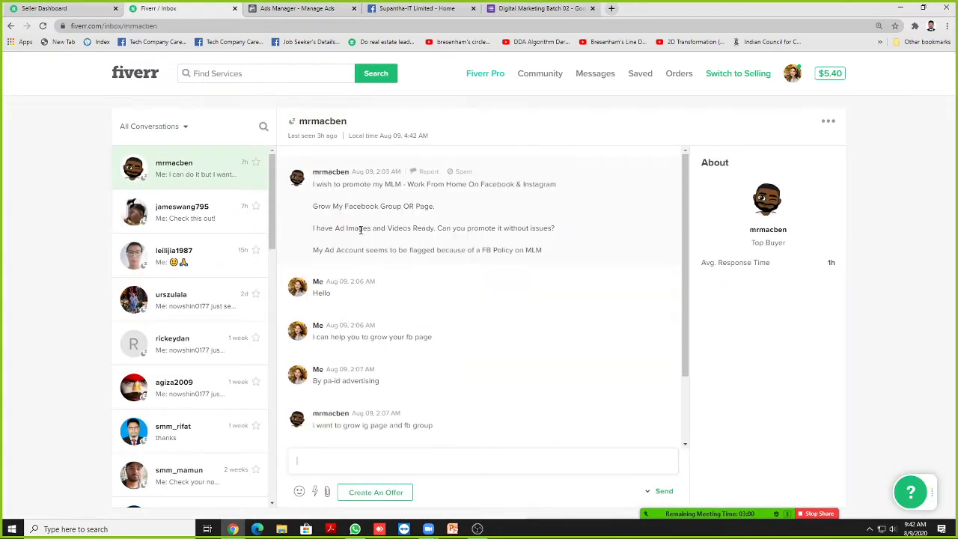
# - Highlight the buyer's opening words, 'MLM' and 'Work From Home On Facebook & Instagram'
pyautogui.moveTo(314, 185); pyautogui.dragTo(400, 185)
pyautogui.click(387, 185)
pyautogui.moveTo(401, 184); pyautogui.dragTo(554, 186)
pyautogui.click(554, 184)
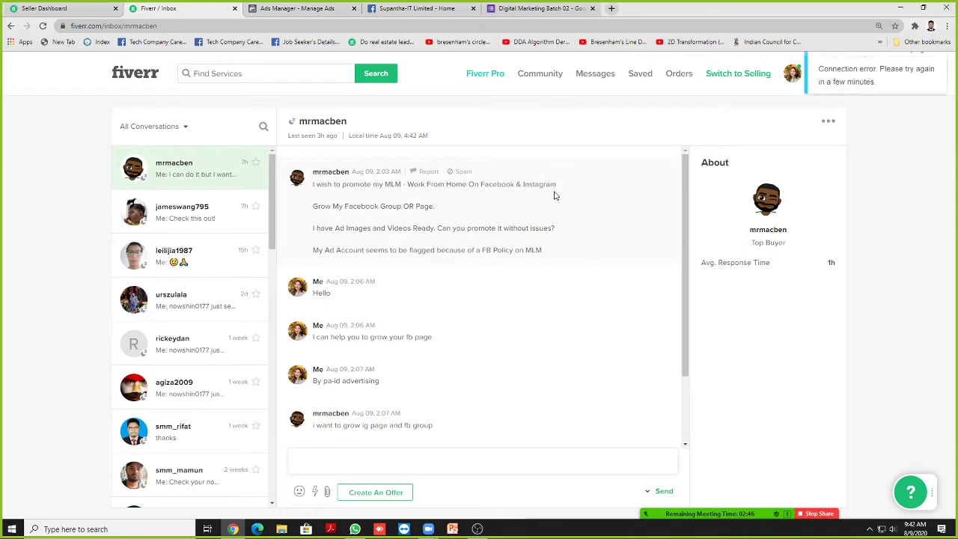
pyautogui.moveTo(554, 184)
pyautogui.mouseDown()
pyautogui.moveTo(407, 184)
pyautogui.moveTo(558, 188)
pyautogui.mouseUp()
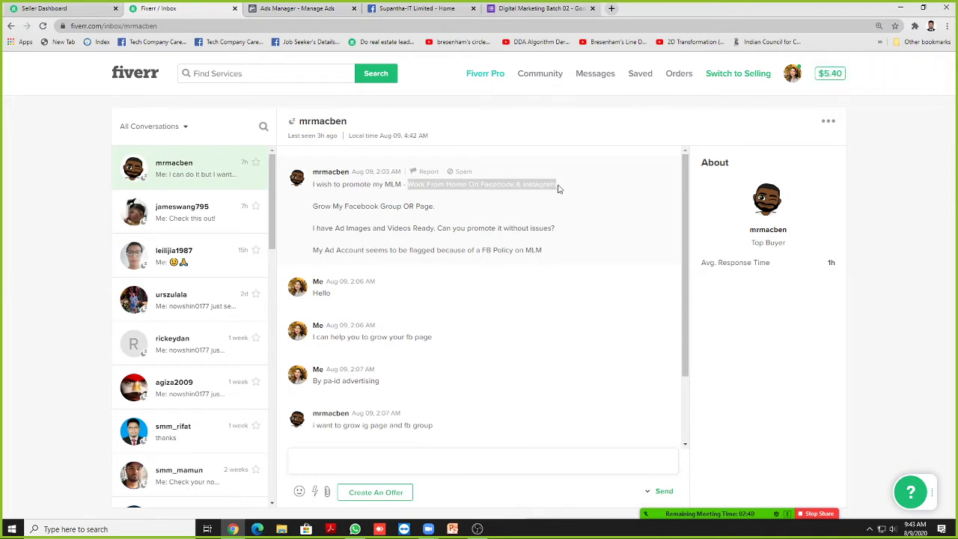
pyautogui.click(403, 183)
pyautogui.moveTo(401, 184); pyautogui.dragTo(393, 184)
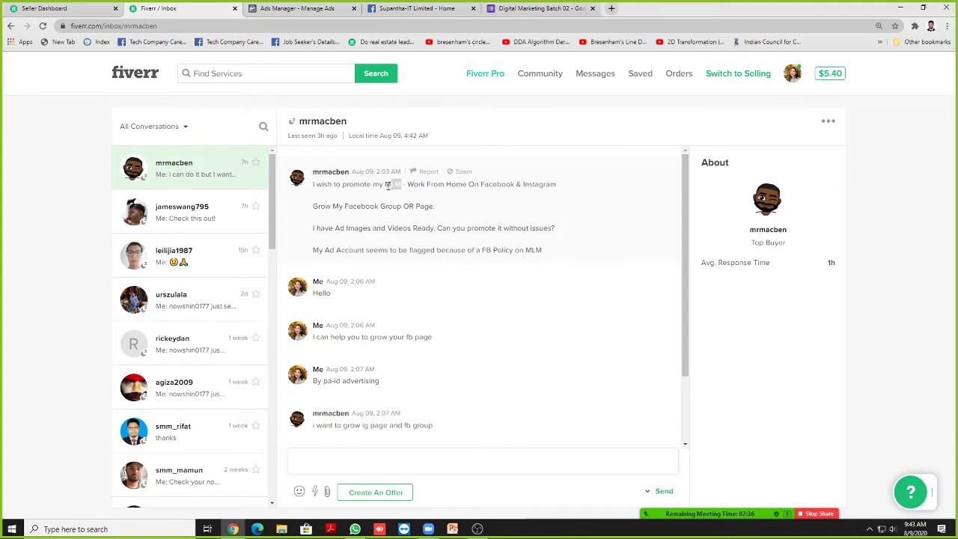
pyautogui.click(387, 186)
pyautogui.moveTo(386, 185); pyautogui.dragTo(402, 186)
pyautogui.click(402, 186)
# - Highlight 'Grow My Facebook Group OR Page', 'I have Ad Images', the promotion question and the FB Policy mention
pyautogui.moveTo(313, 206); pyautogui.dragTo(431, 208)
pyautogui.click(431, 208)
pyautogui.moveTo(316, 228); pyautogui.dragTo(374, 231)
pyautogui.click(374, 232)
pyautogui.moveTo(483, 229); pyautogui.dragTo(546, 229)
pyautogui.click(547, 230)
pyautogui.moveTo(472, 253); pyautogui.dragTo(498, 253)
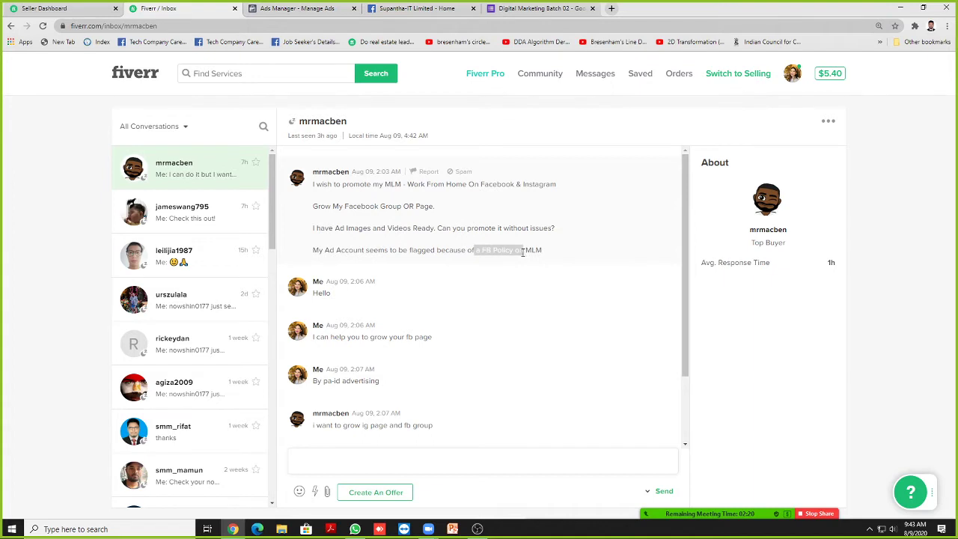
pyautogui.click(523, 253)
pyautogui.click(537, 251)
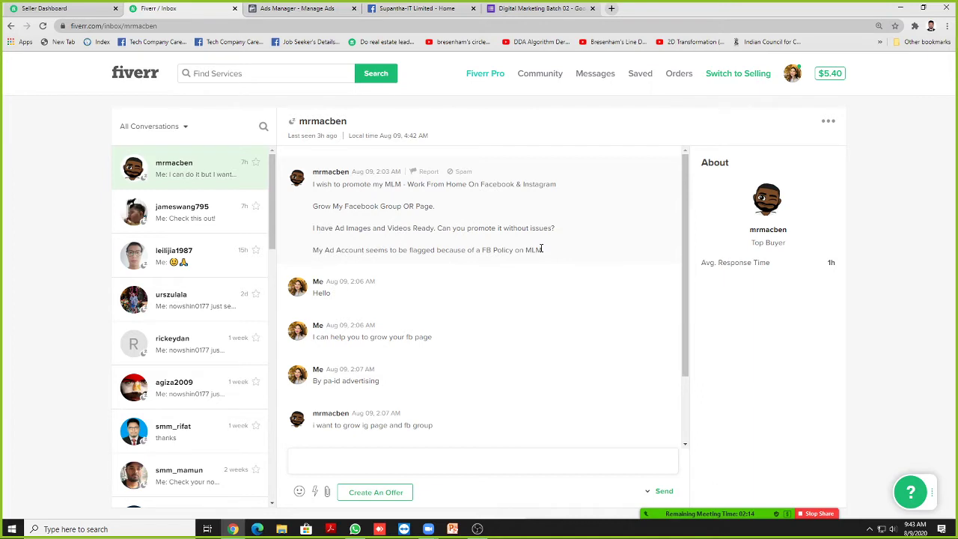
pyautogui.scroll(-2, 524, 239)
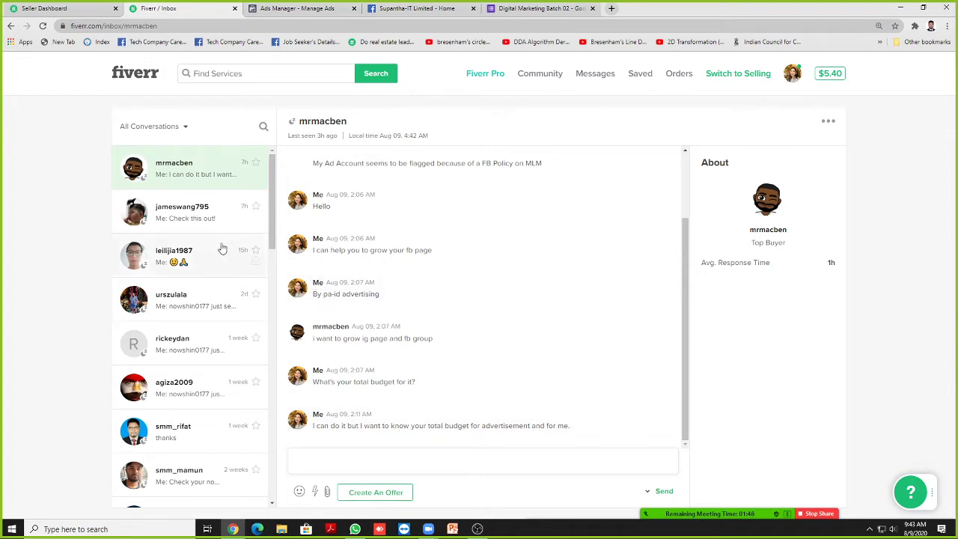
# - Open the Hong Kong buyer's chat at their first Facebook-ads request, hiding Zoom's participants window
pyautogui.click(201, 223)
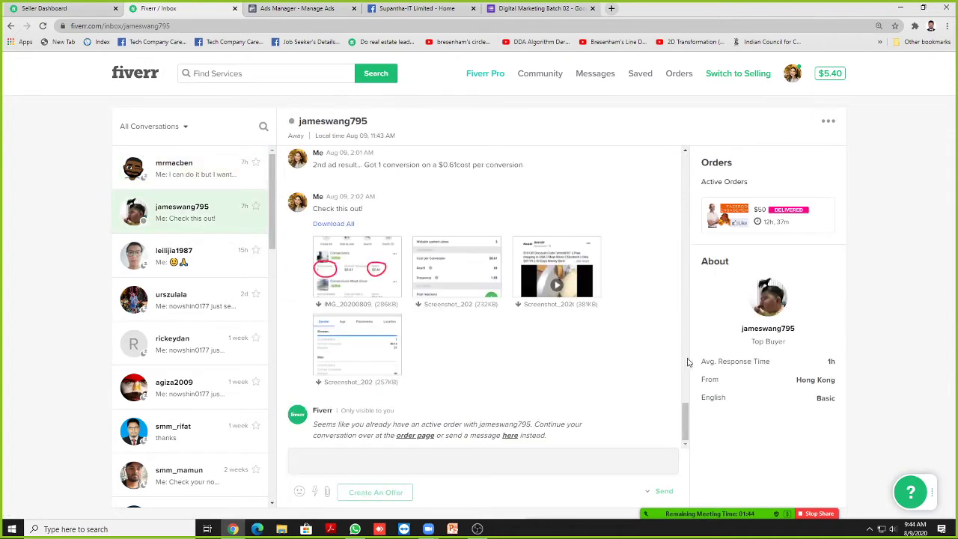
pyautogui.moveTo(683, 412); pyautogui.dragTo(689, 162)
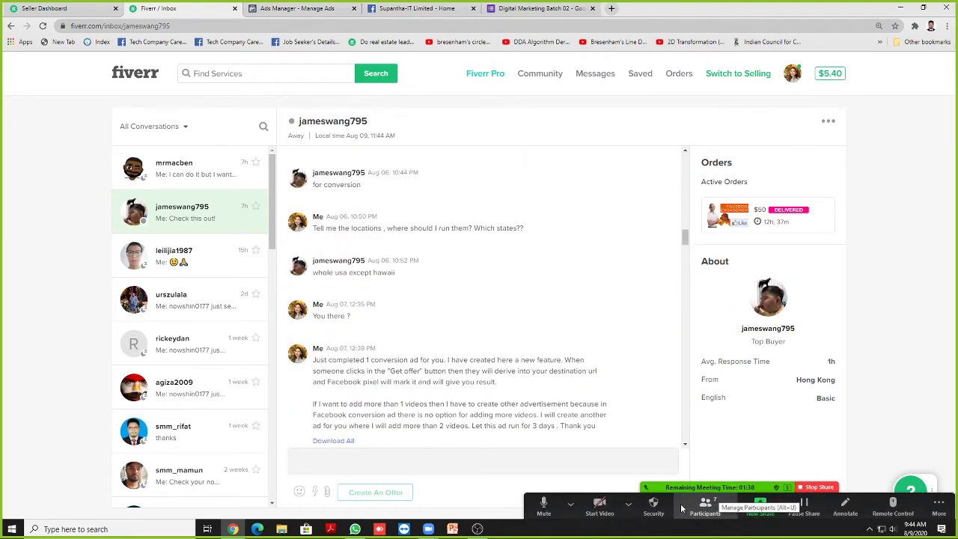
pyautogui.click(700, 506)
pyautogui.moveTo(753, 188); pyautogui.dragTo(795, 183)
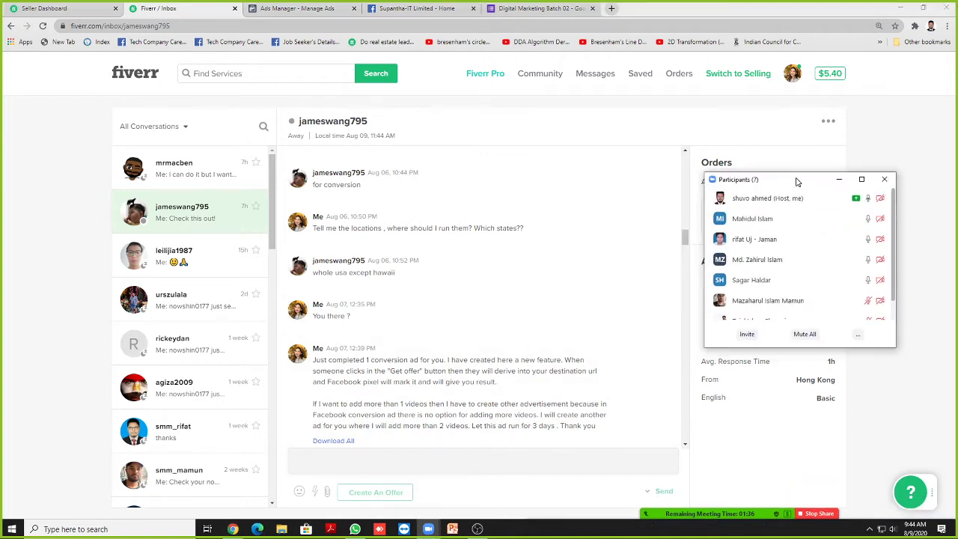
pyautogui.moveTo(824, 218)
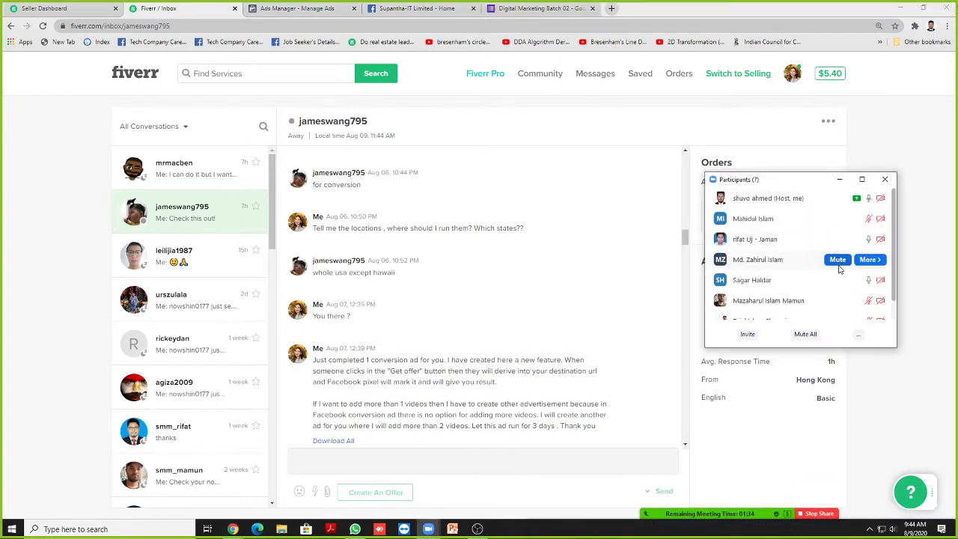
pyautogui.click(839, 180)
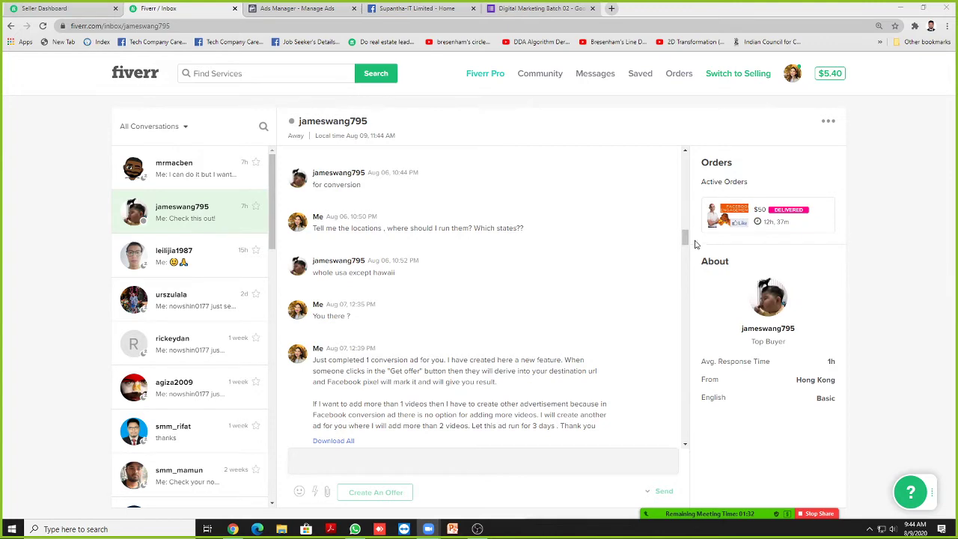
pyautogui.moveTo(685, 238); pyautogui.dragTo(685, 163)
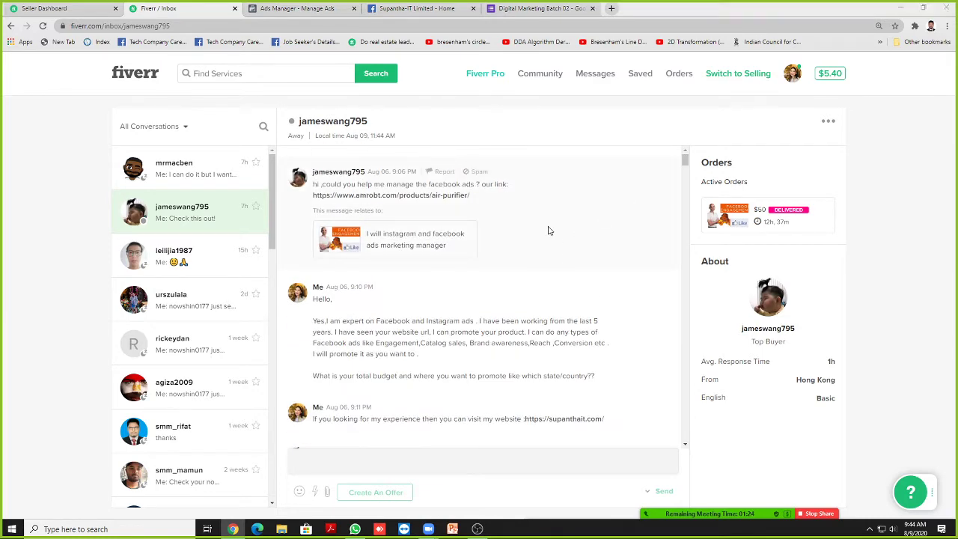
pyautogui.press('super')
# - Launch Snipping Tool and snip the opening messages of the buyer chat
pyautogui.write('snip')
pyautogui.click(95, 267)
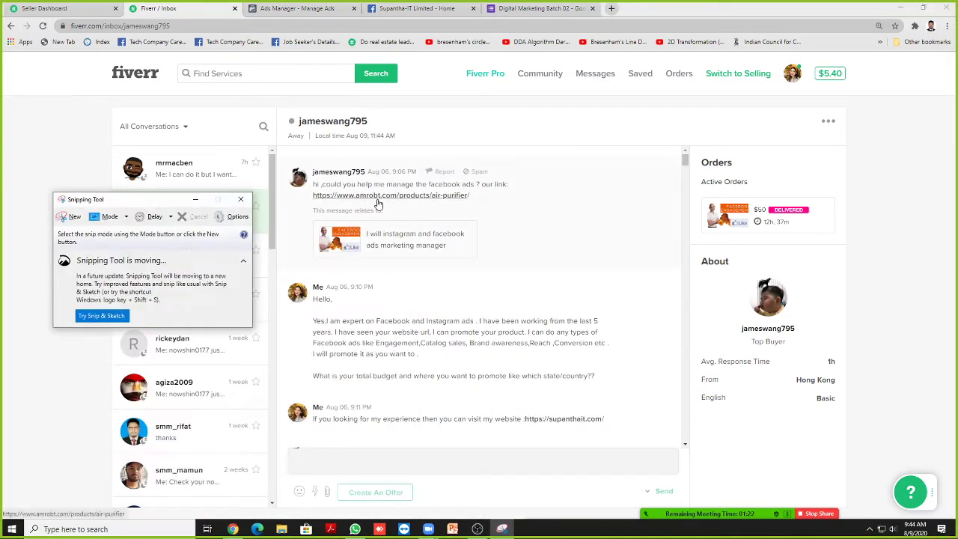
pyautogui.click(71, 216)
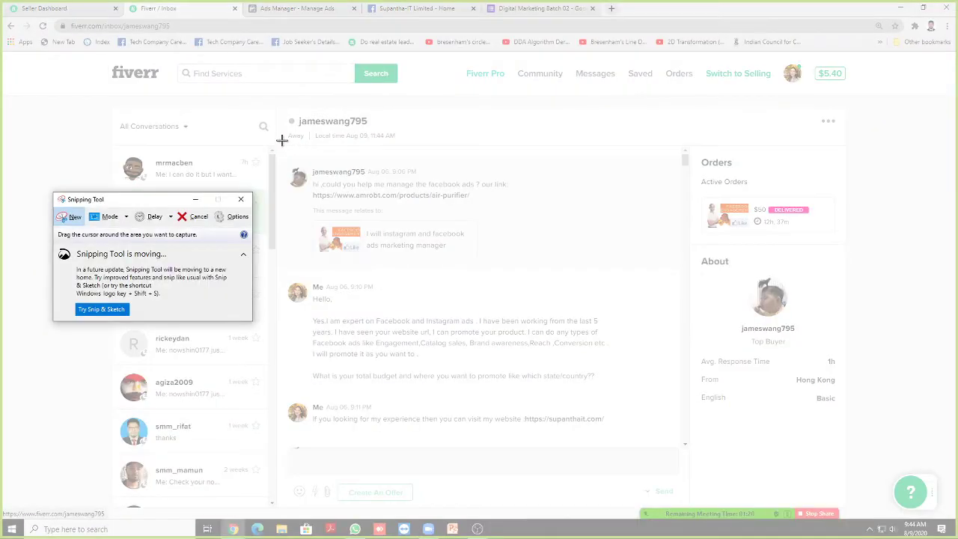
pyautogui.moveTo(277, 140); pyautogui.dragTo(681, 444)
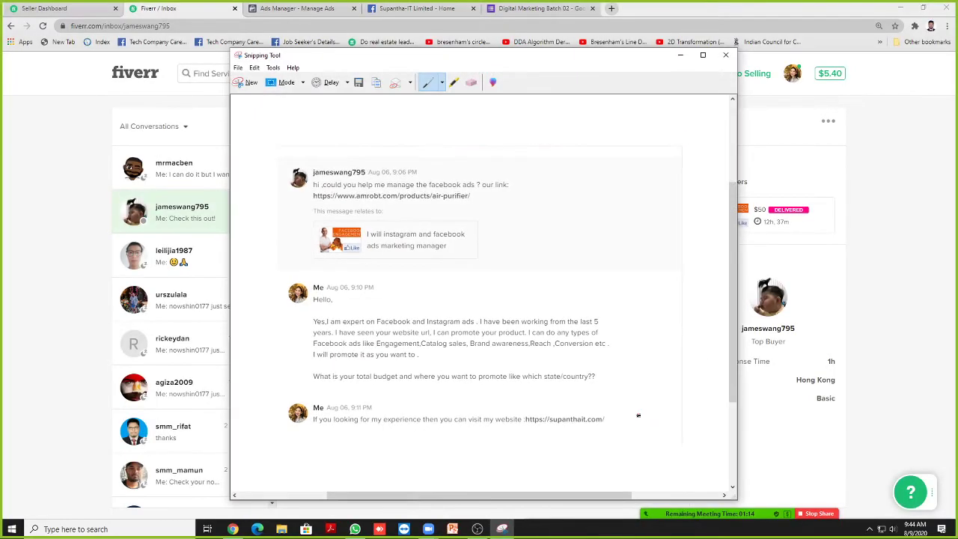
# - Save the snip as 1 in a new 'Hong kong buyer' folder under Desktop > Manikganj
pyautogui.hotkey('ctrl', 's')
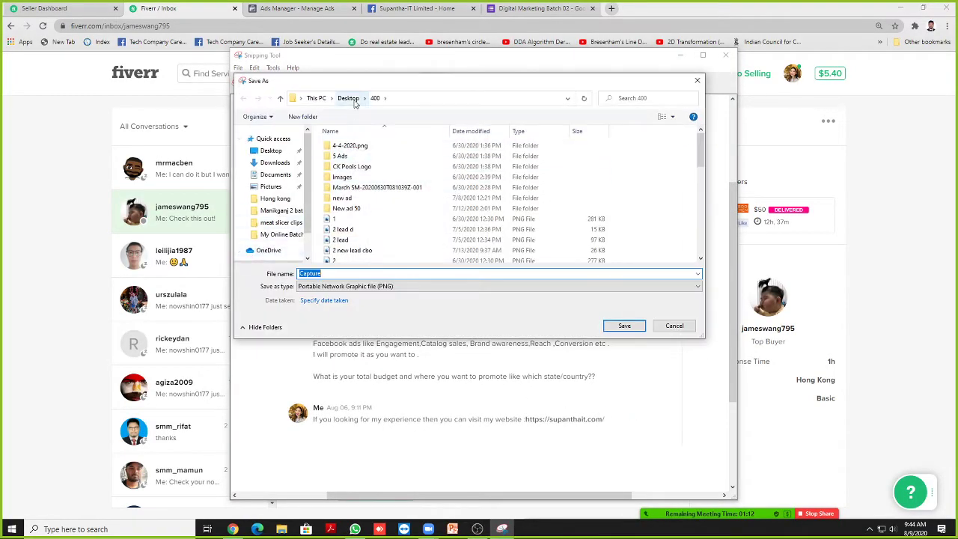
pyautogui.click(349, 98)
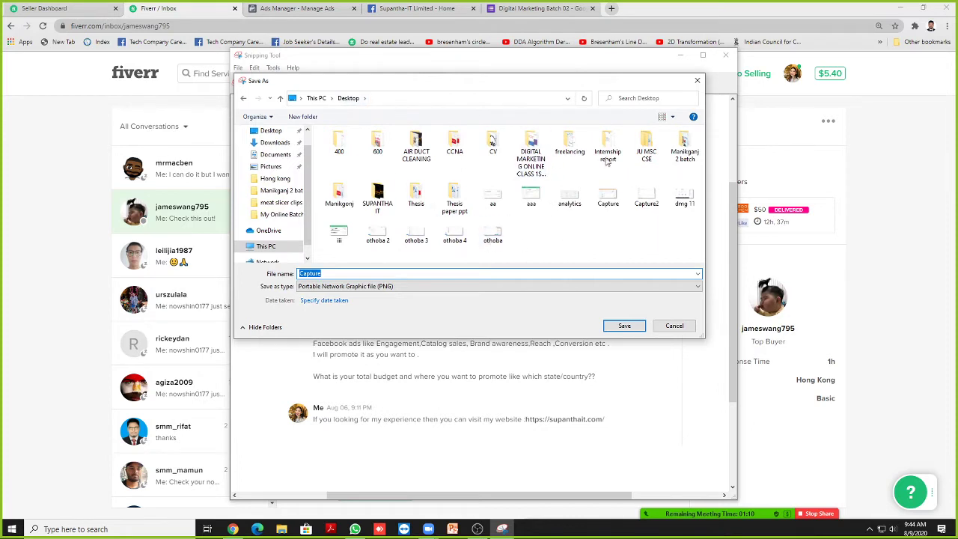
pyautogui.doubleClick(345, 197)
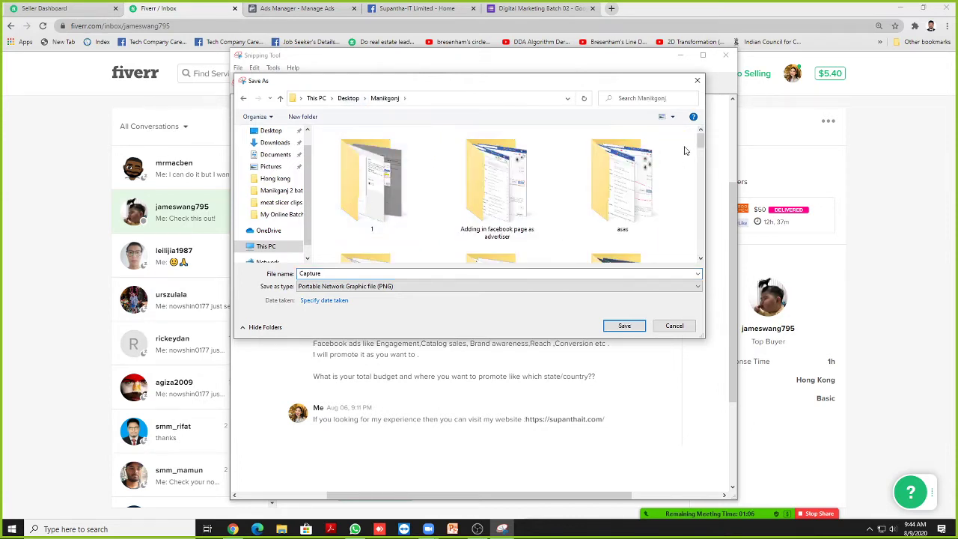
pyautogui.rightClick(684, 151)
pyautogui.moveTo(708, 241)
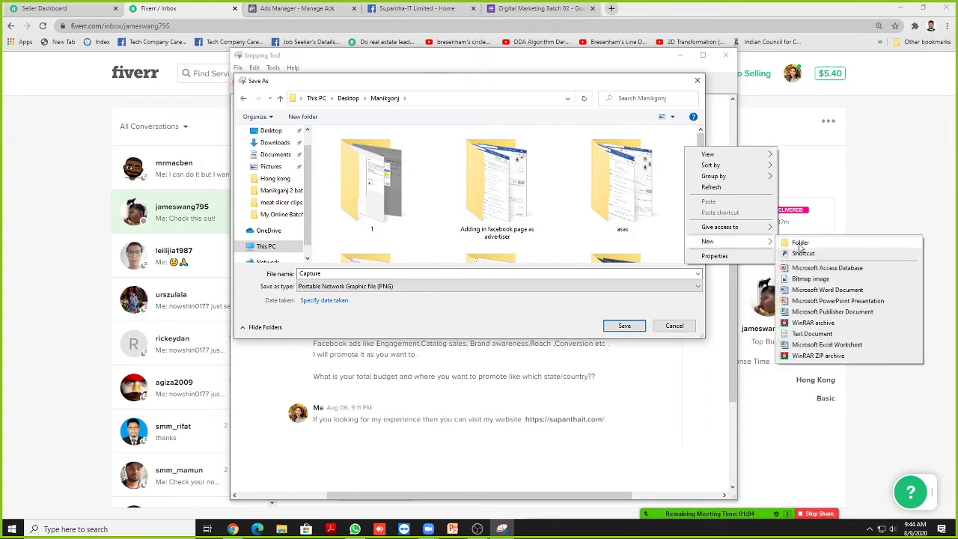
pyautogui.click(800, 244)
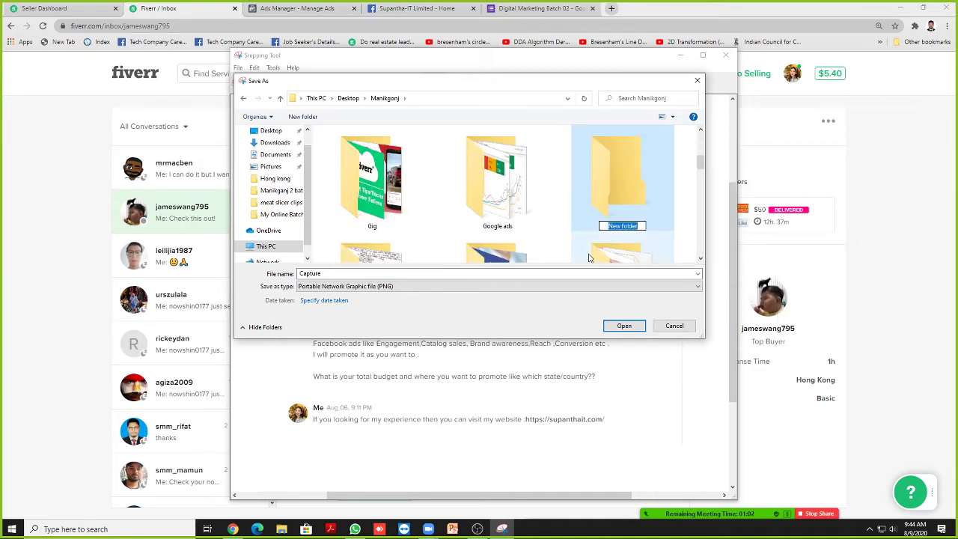
pyautogui.write('Hong ko')
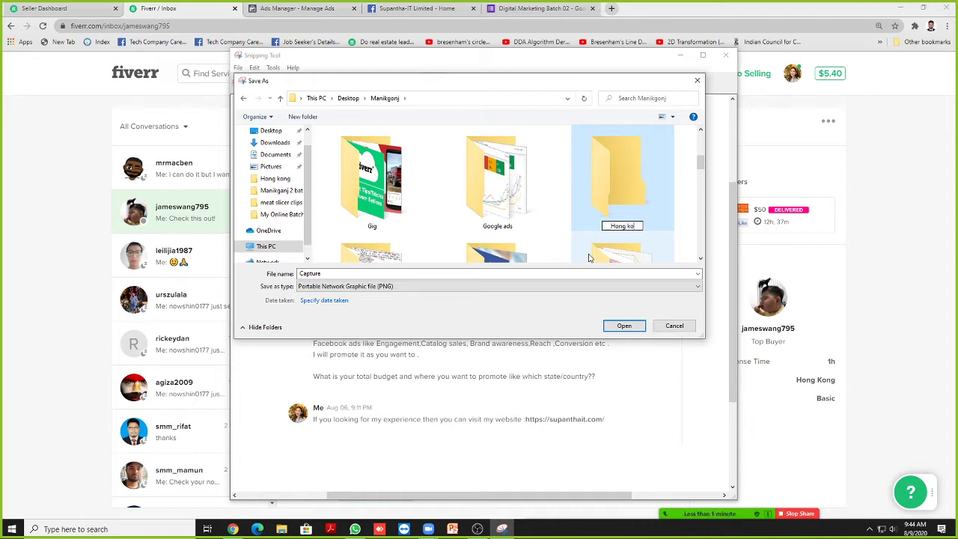
pyautogui.write('ng buyer')
pyautogui.press('Return')
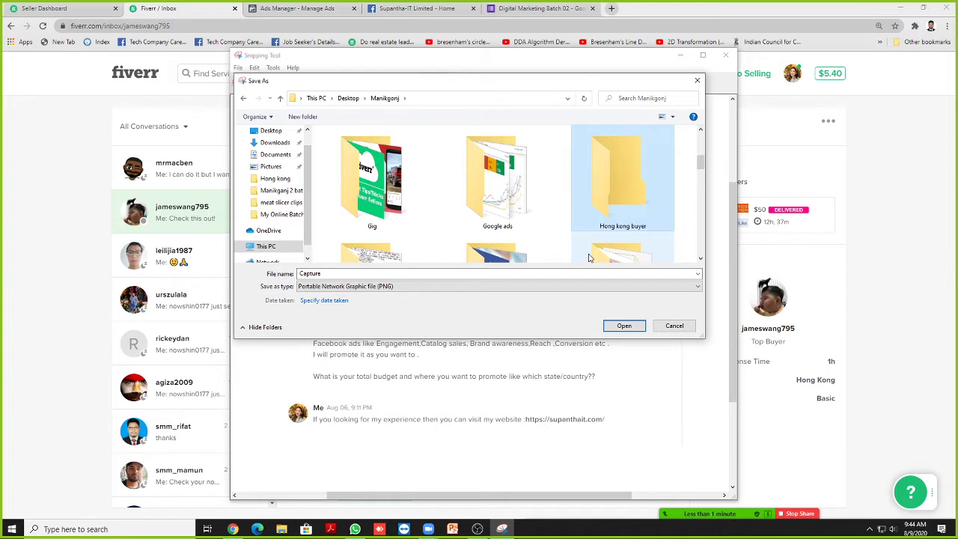
pyautogui.press('Return')
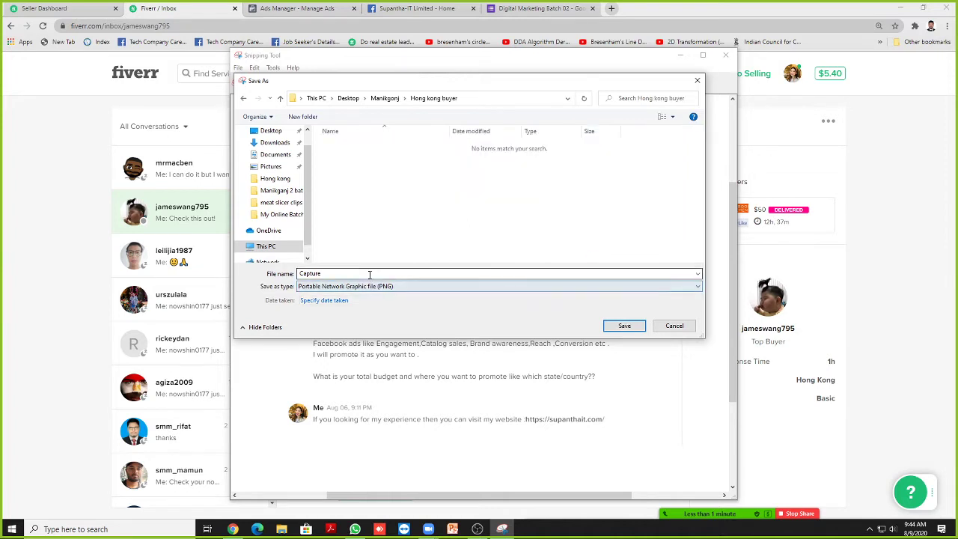
pyautogui.doubleClick(314, 274)
pyautogui.write('l')
pyautogui.click(620, 327)
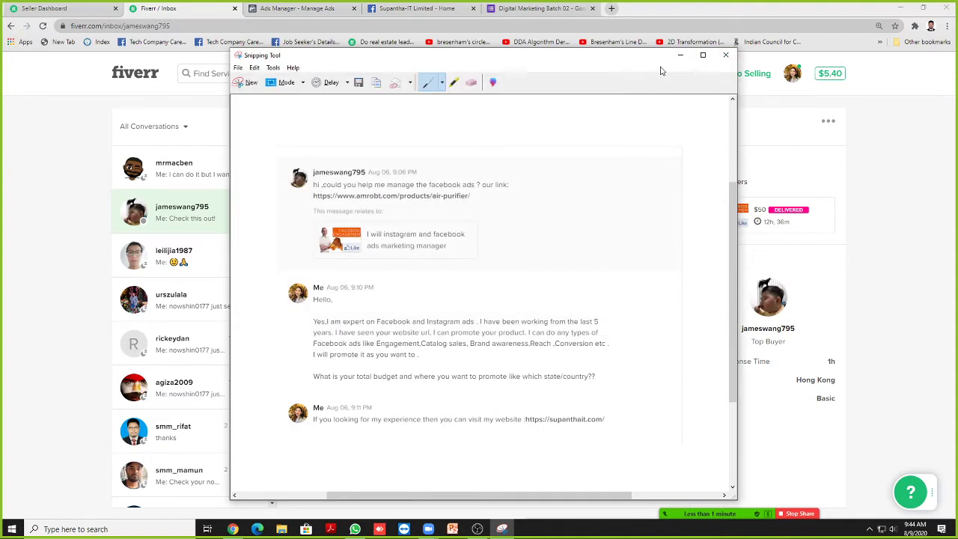
# - Snip the next block of chat messages and save it as 2
pyautogui.click(680, 55)
pyautogui.scroll(-3, 445, 233)
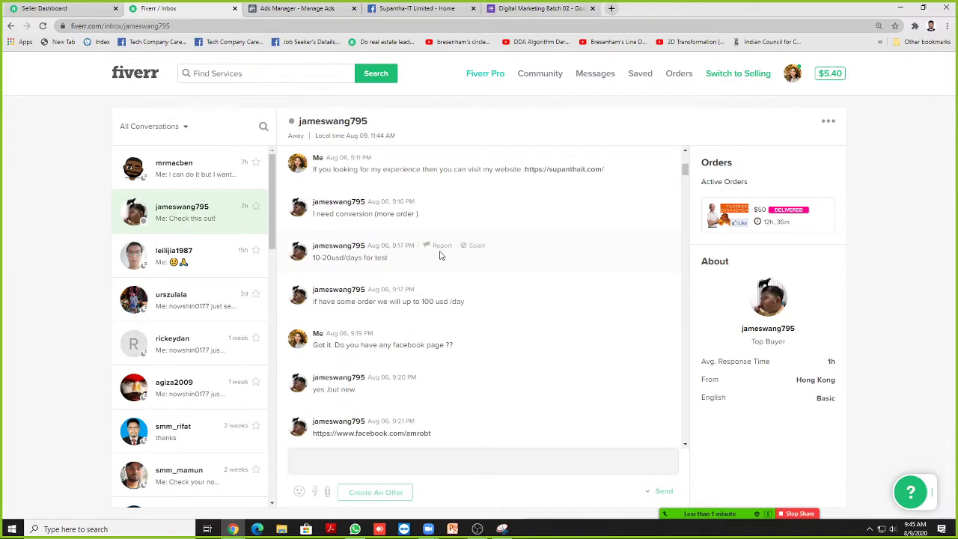
pyautogui.click(501, 530)
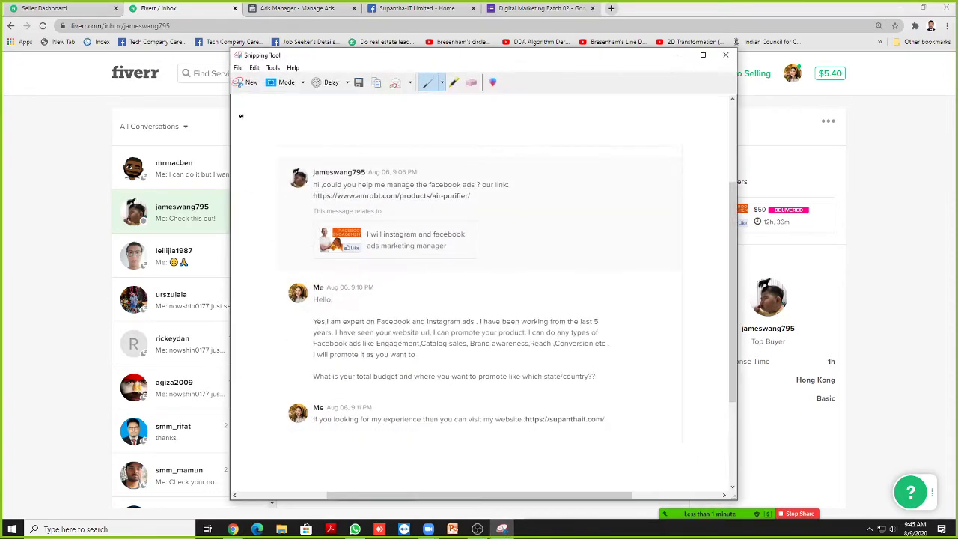
pyautogui.click(238, 67)
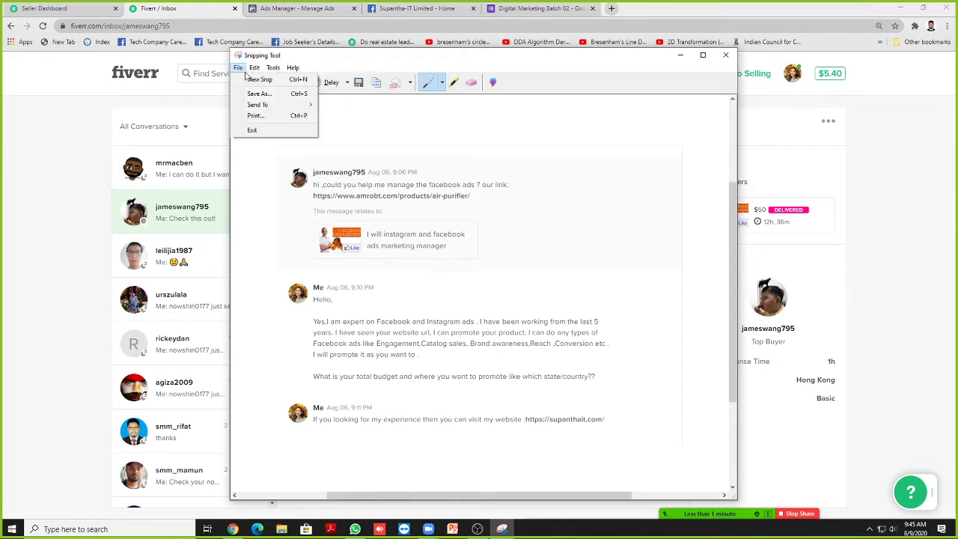
pyautogui.click(260, 80)
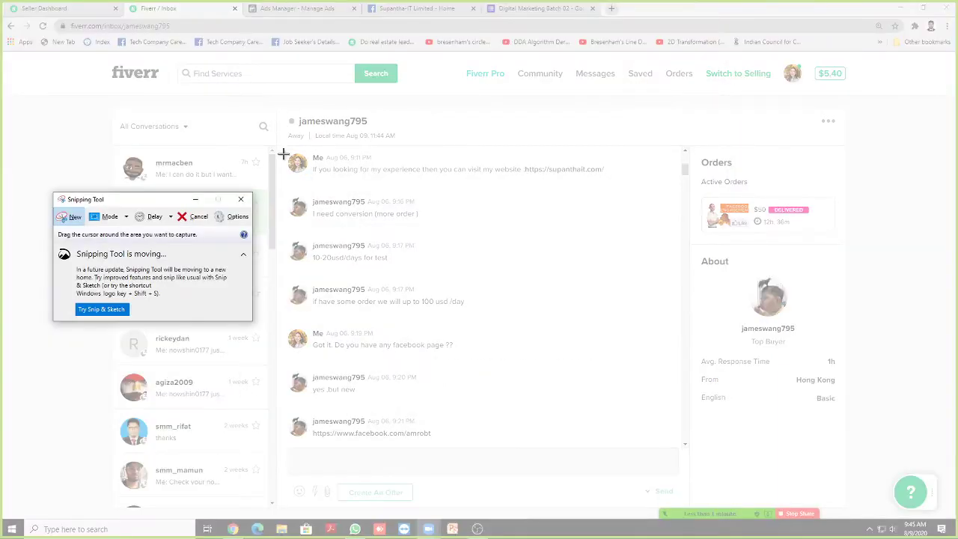
pyautogui.moveTo(282, 146); pyautogui.dragTo(674, 449)
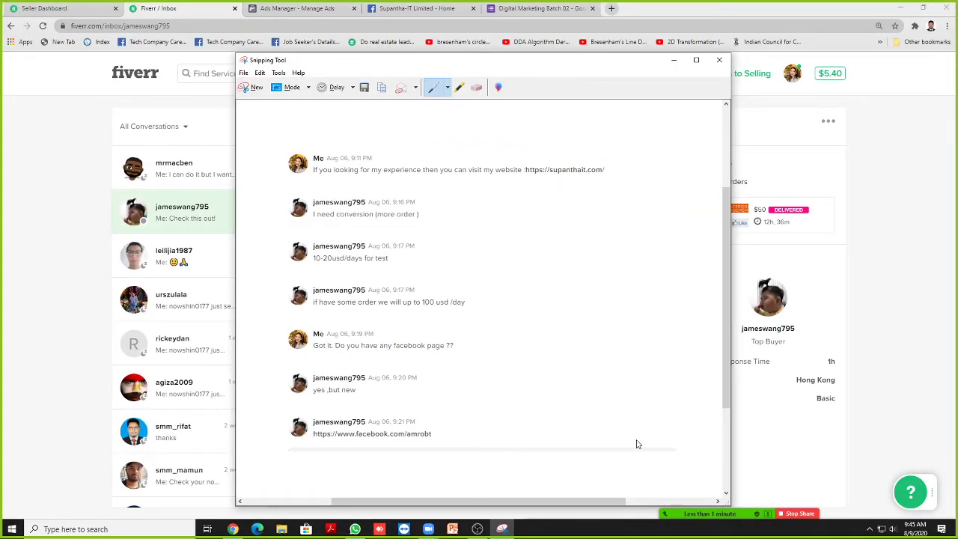
pyautogui.hotkey('ctrl', 's')
pyautogui.write('2')
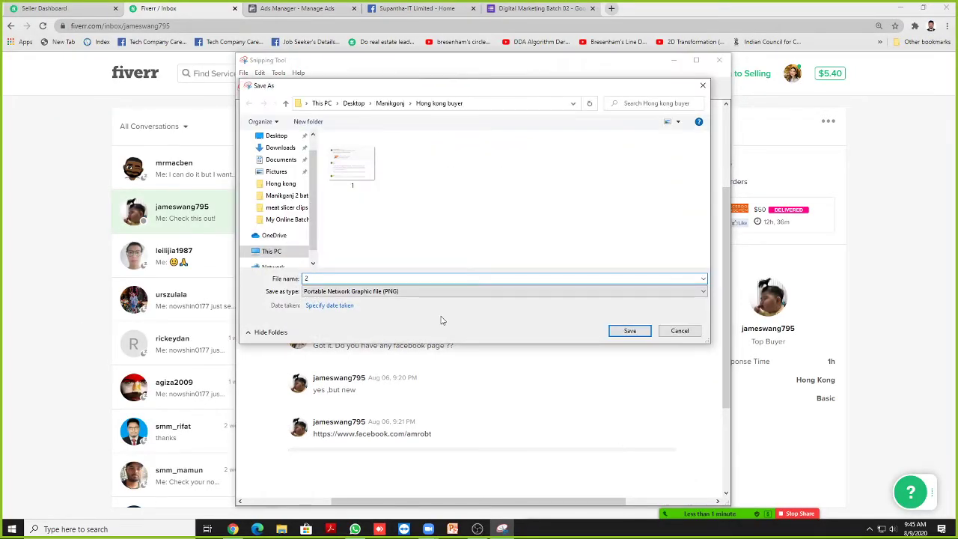
pyautogui.press('Return')
# - Snip the chat section explaining the Shop now ad and save it as 3
pyautogui.click(674, 60)
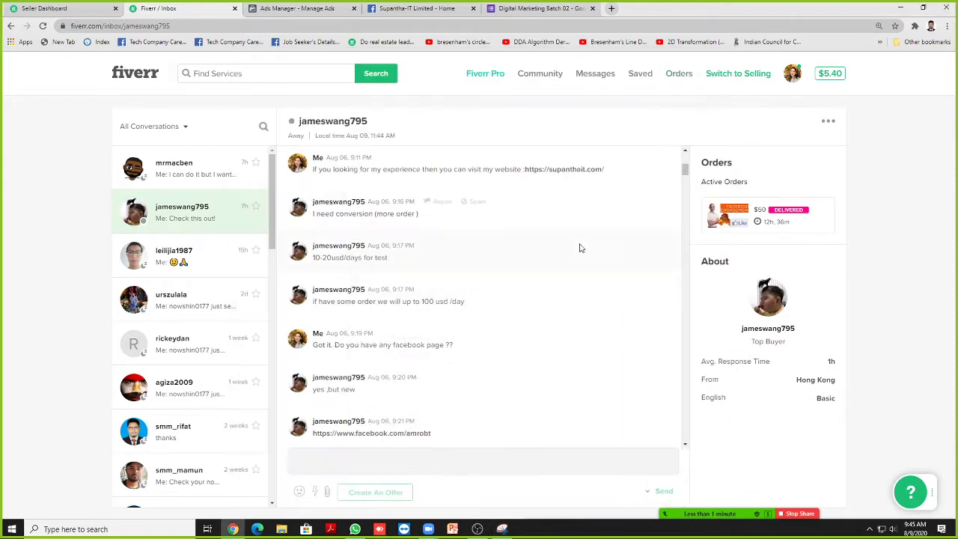
pyautogui.scroll(-3, 515, 280)
pyautogui.scroll(-1, 516, 280)
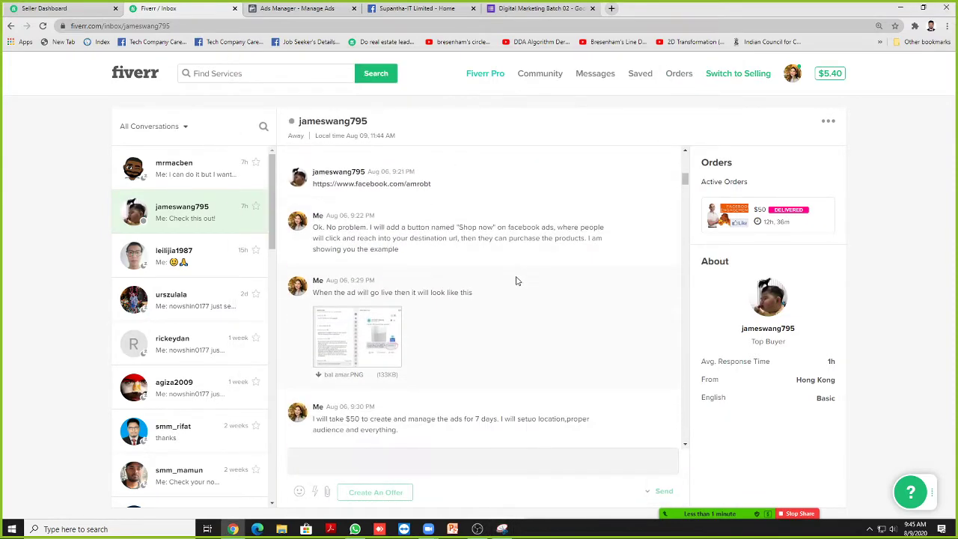
pyautogui.scroll(-1, 515, 279)
pyautogui.scroll(1, 515, 280)
pyautogui.click(501, 529)
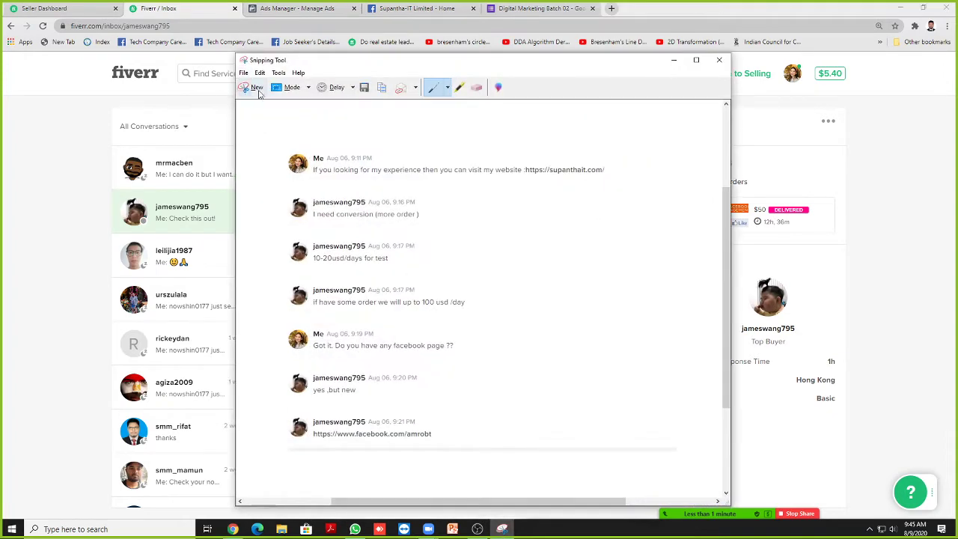
pyautogui.click(250, 88)
pyautogui.moveTo(278, 144); pyautogui.dragTo(684, 449)
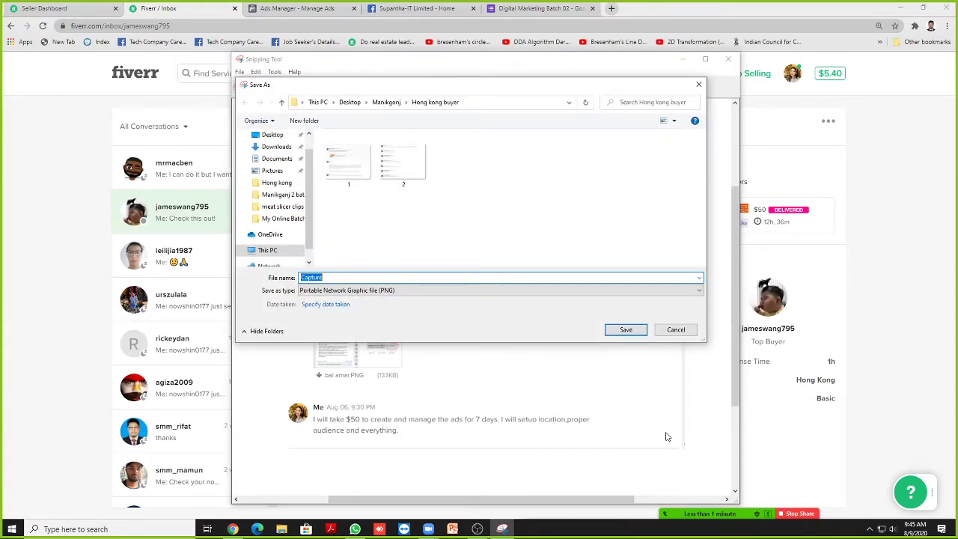
pyautogui.write('3')
pyautogui.press('Return')
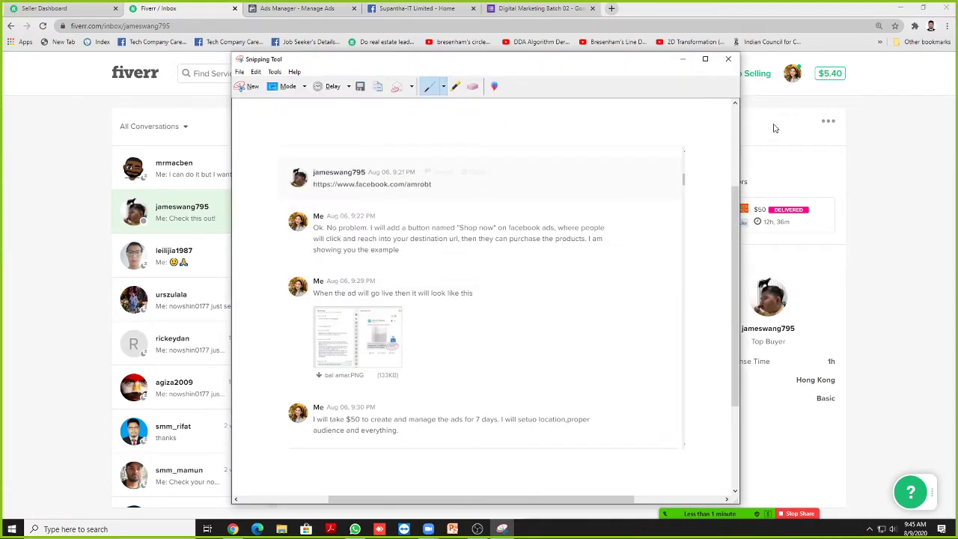
# - Scroll on and snip the chat section about the ad campaign offer
pyautogui.click(683, 60)
pyautogui.scroll(-5, 487, 303)
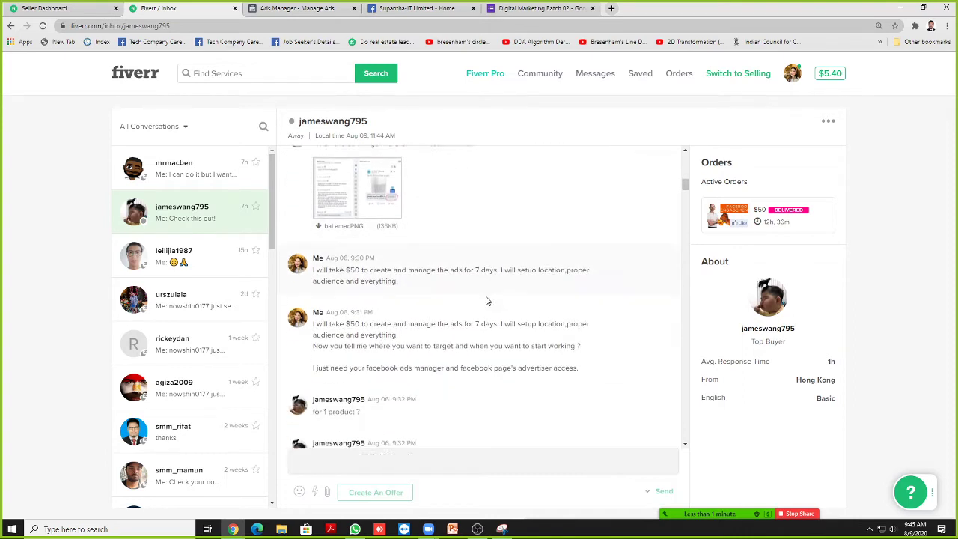
pyautogui.click(685, 446)
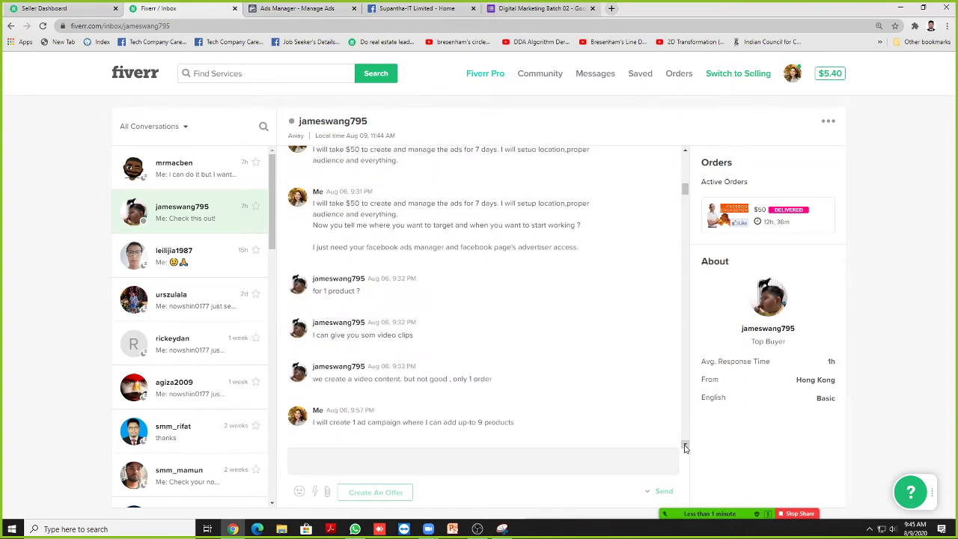
pyautogui.click(502, 528)
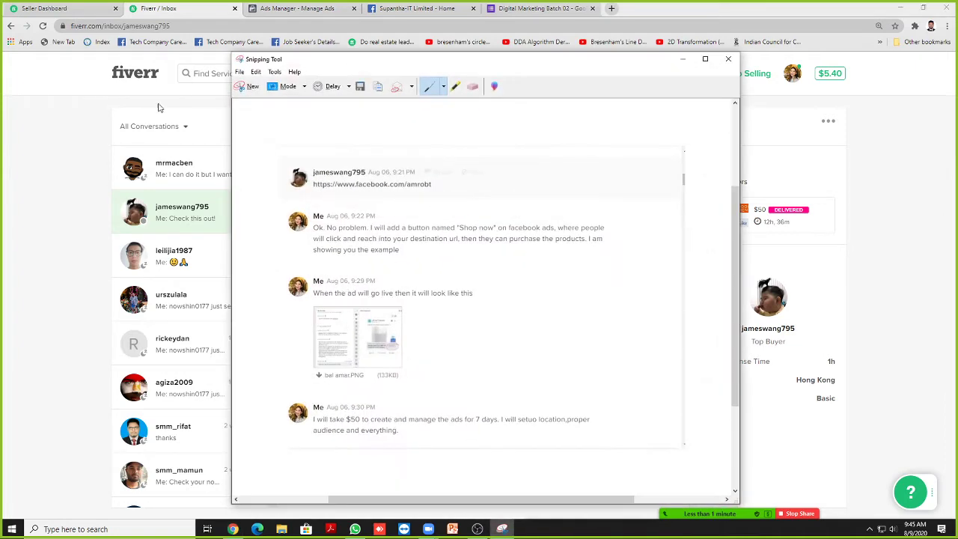
pyautogui.click(247, 90)
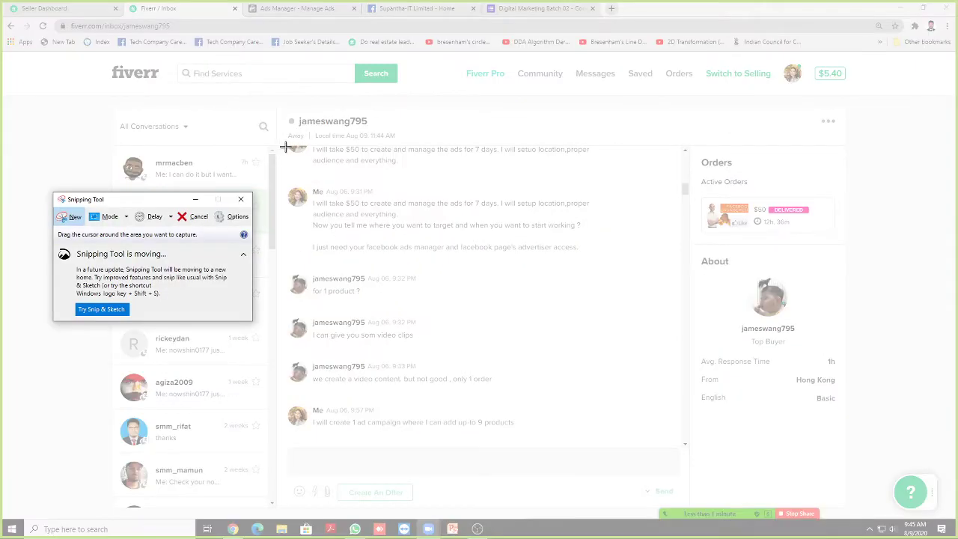
pyautogui.moveTo(278, 145); pyautogui.dragTo(679, 449)
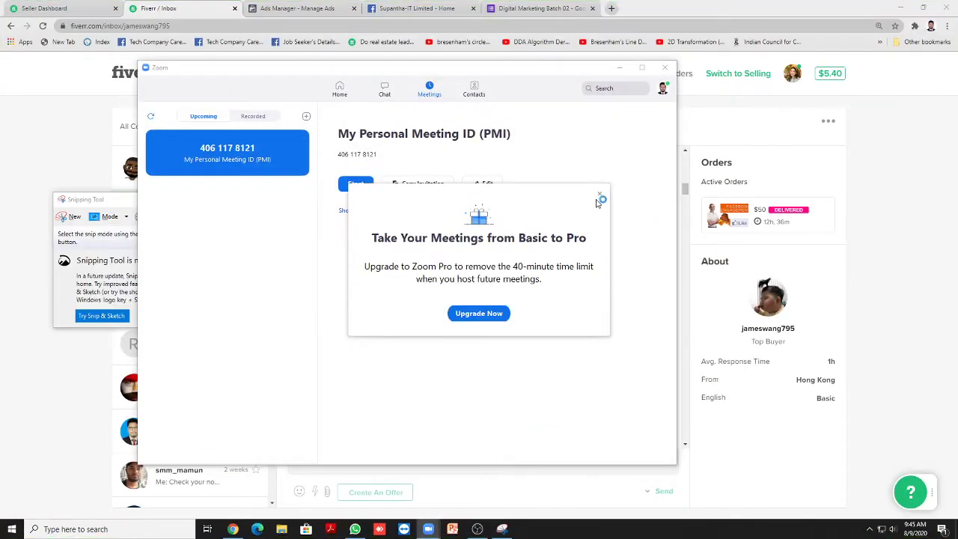
# - Dismiss the Zoom upgrade notice and clear the extra windows off the Fiverr chat
pyautogui.click(598, 195)
pyautogui.click(620, 70)
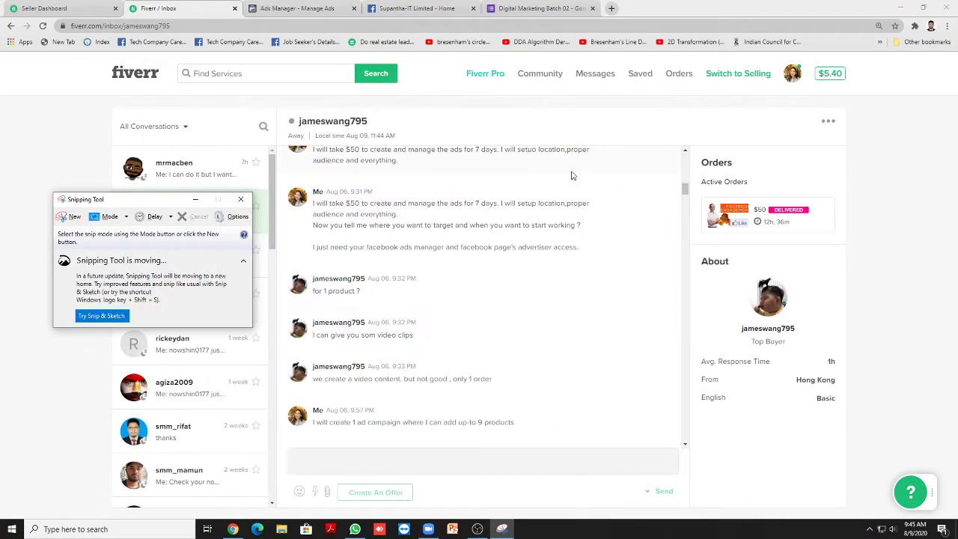
pyautogui.click(355, 528)
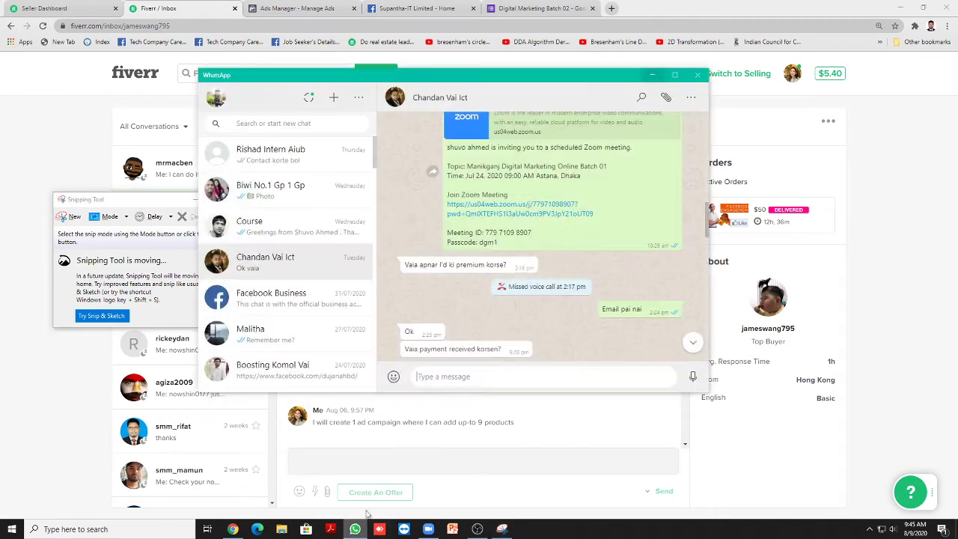
pyautogui.hotkey('alt', 'Tab')
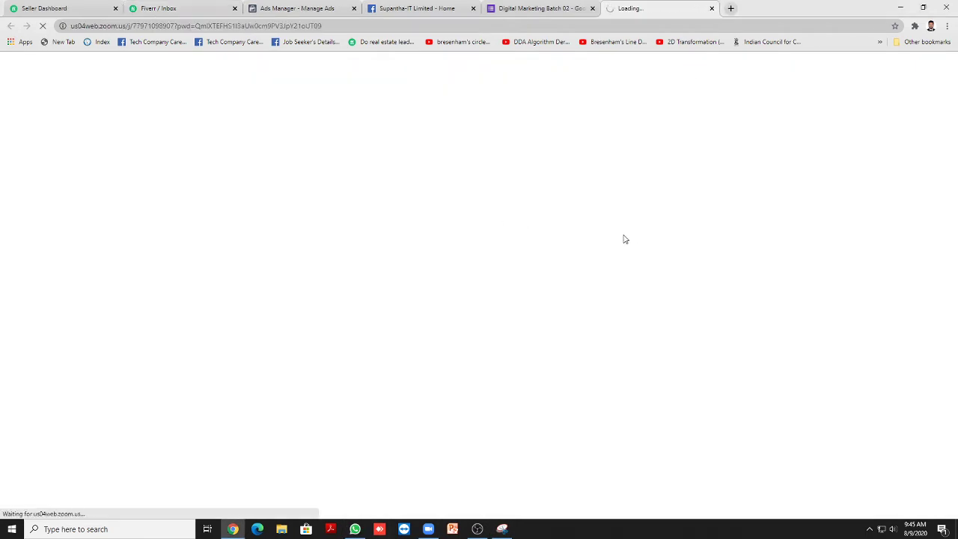
# - Rejoin the Manikganj Digital Marketing Online Batch 01 meeting from the browser and close the launch page
pyautogui.click(529, 113)
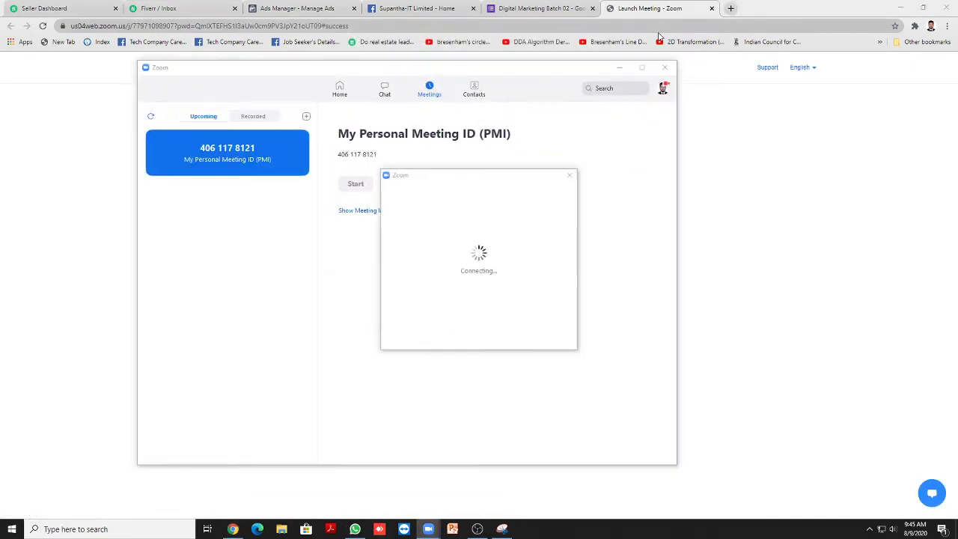
pyautogui.click(620, 70)
pyautogui.click(711, 8)
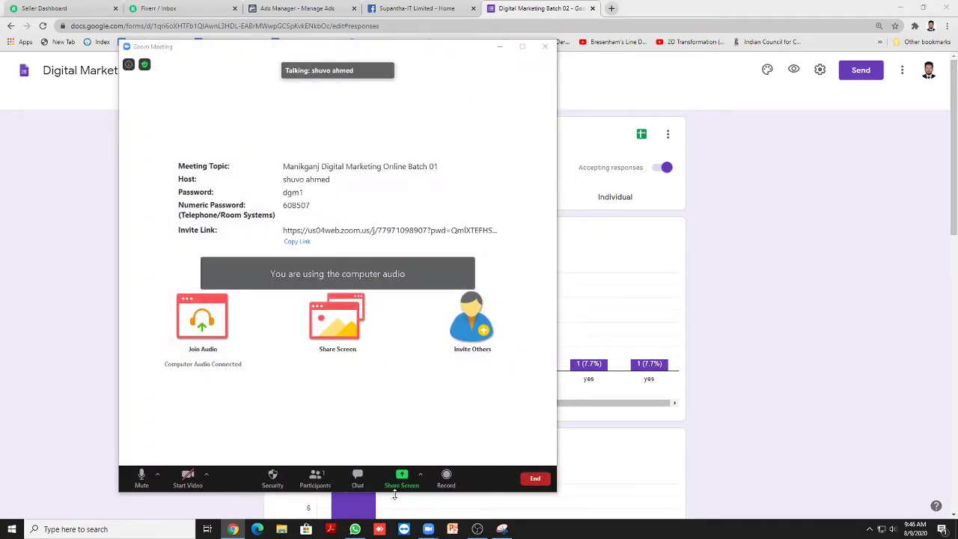
pyautogui.click(400, 481)
# - Share the screen with the class and move through the Chrome tabs back to the Fiverr inbox chat
pyautogui.click(690, 400)
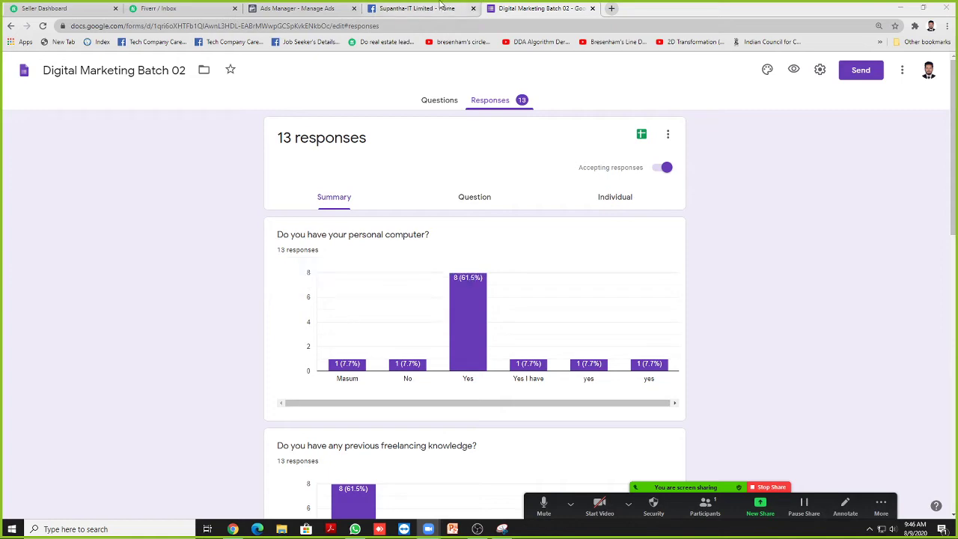
pyautogui.click(441, 7)
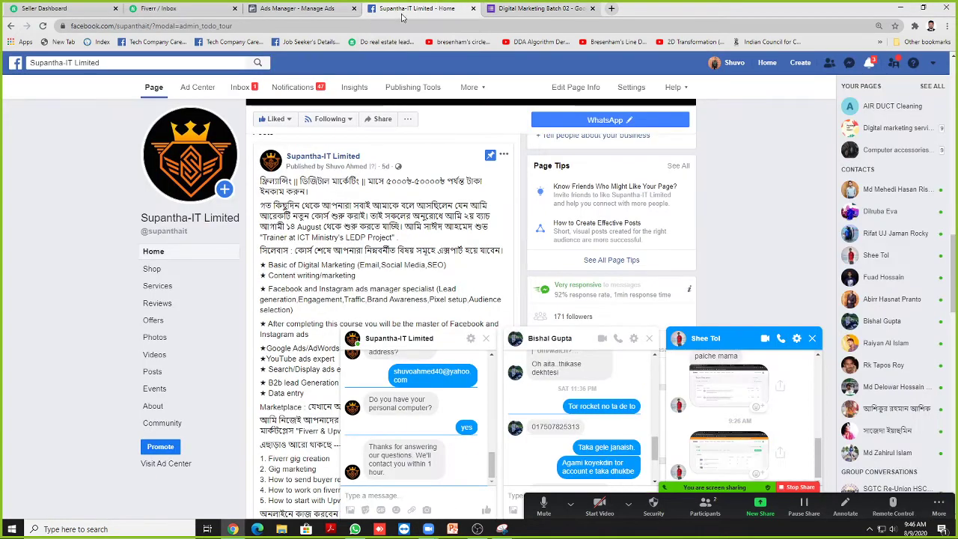
pyautogui.click(315, 6)
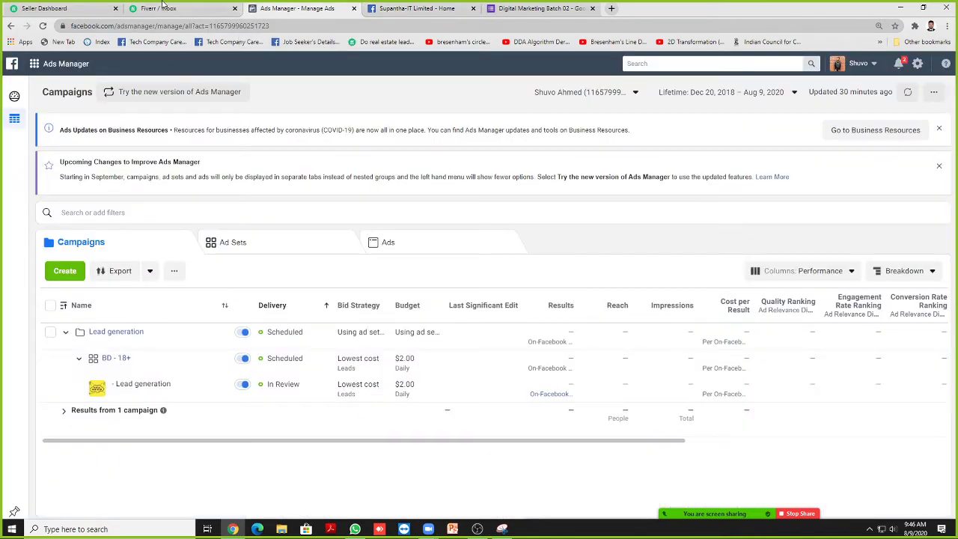
pyautogui.click(47, 10)
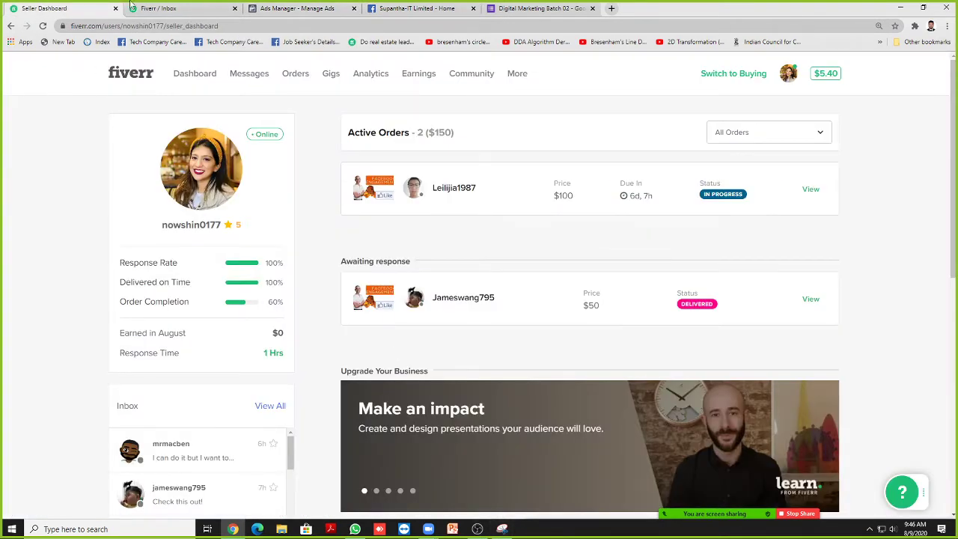
pyautogui.click(171, 11)
pyautogui.click(501, 529)
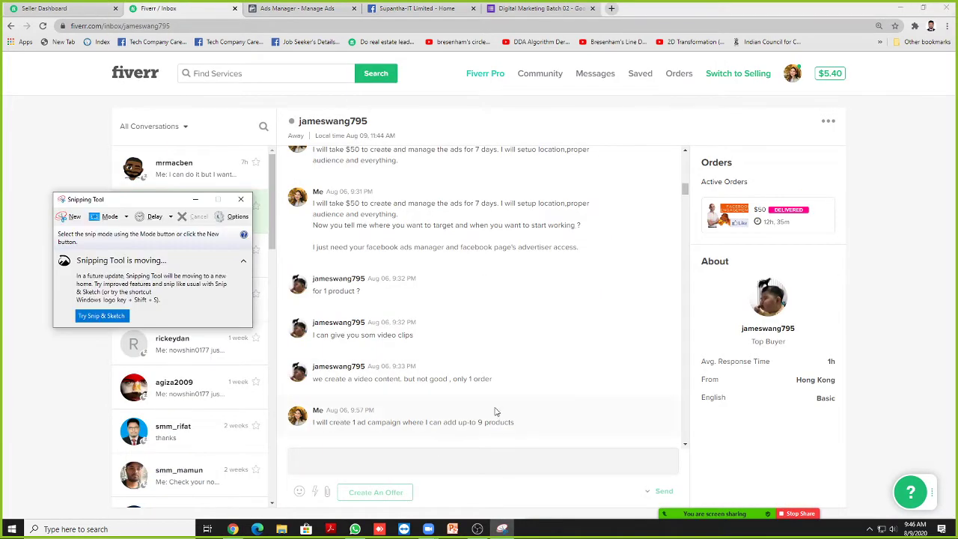
# - Snip the visible chat messages and save the capture as image 4
pyautogui.click(73, 216)
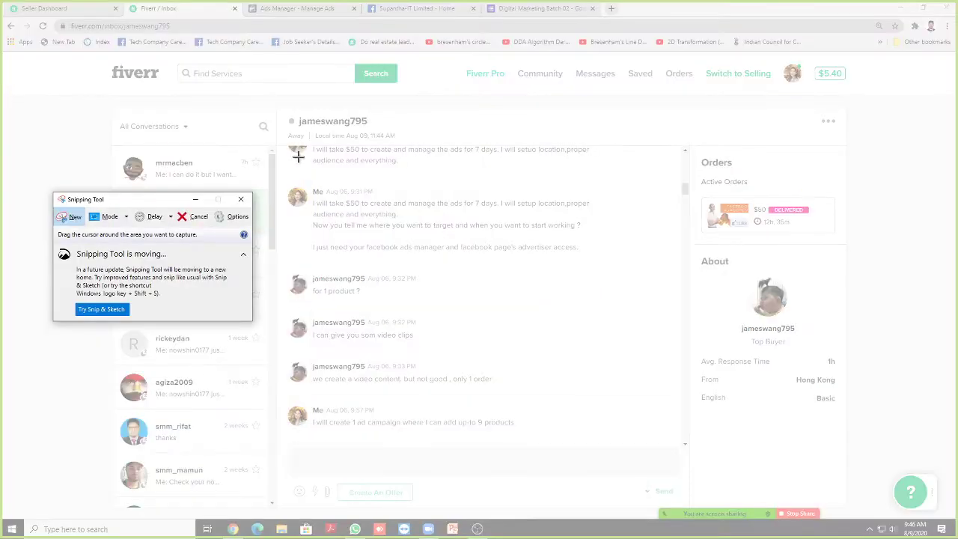
pyautogui.moveTo(282, 144); pyautogui.dragTo(680, 450)
pyautogui.hotkey('ctrl', 's')
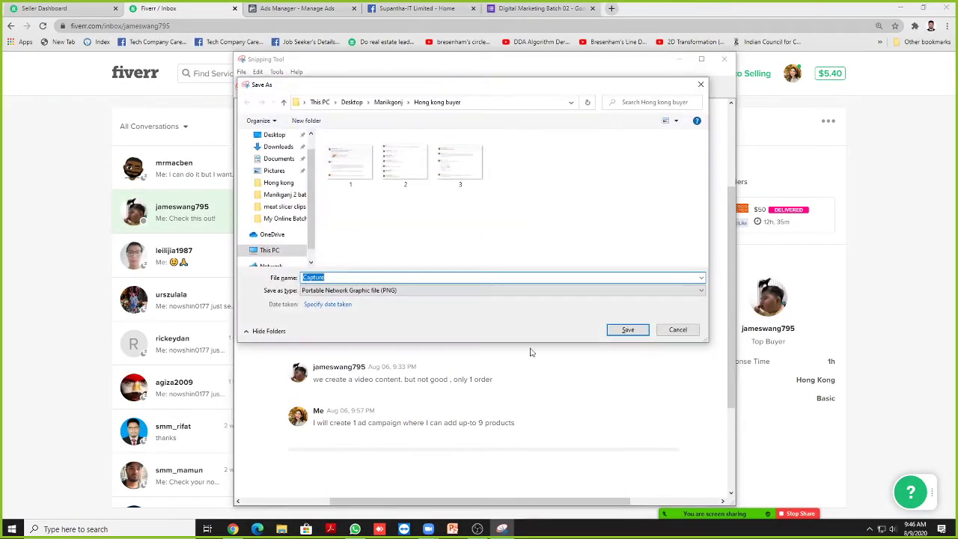
pyautogui.write('4')
pyautogui.press('Return')
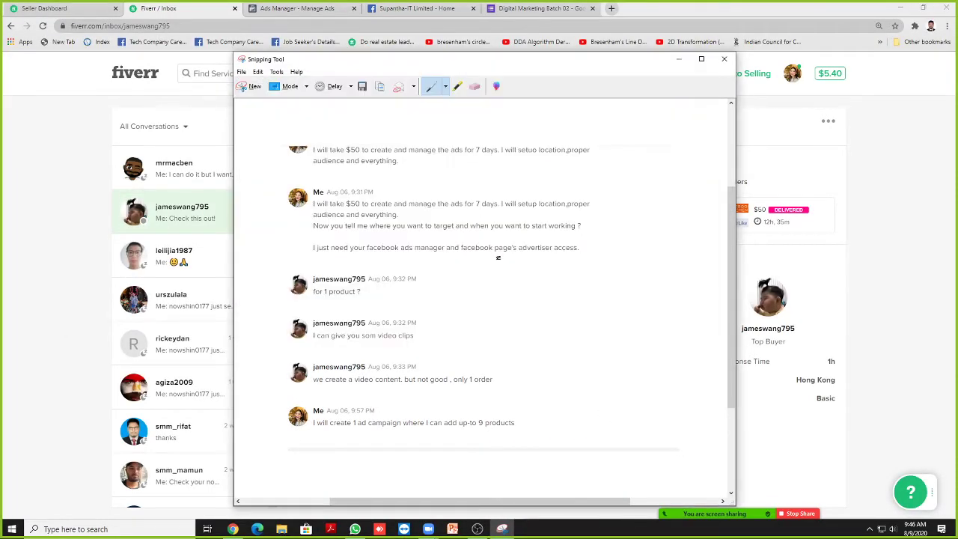
pyautogui.click(678, 58)
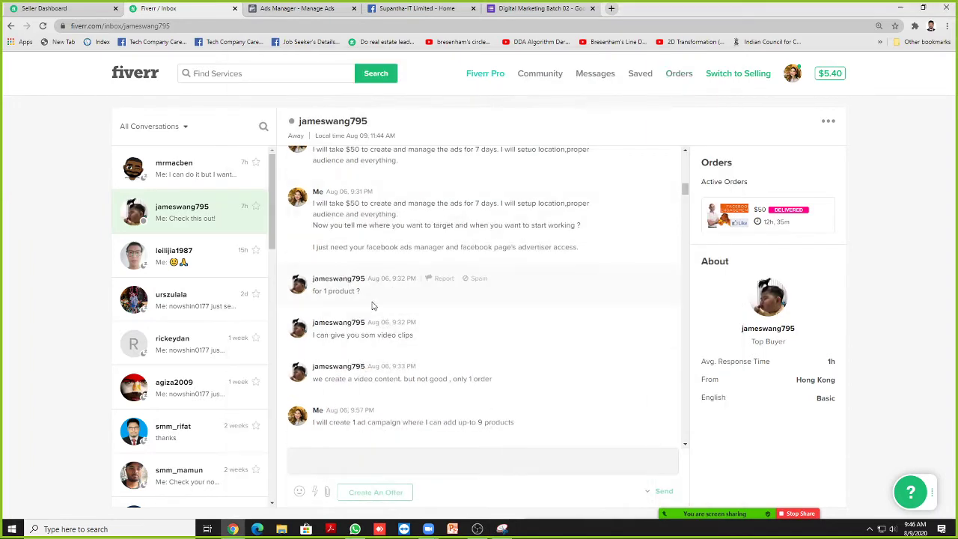
# - Scroll down and snip the custom offer part of the chat, saving it as the next image
pyautogui.scroll(-2, 372, 305)
pyautogui.scroll(-2, 372, 305)
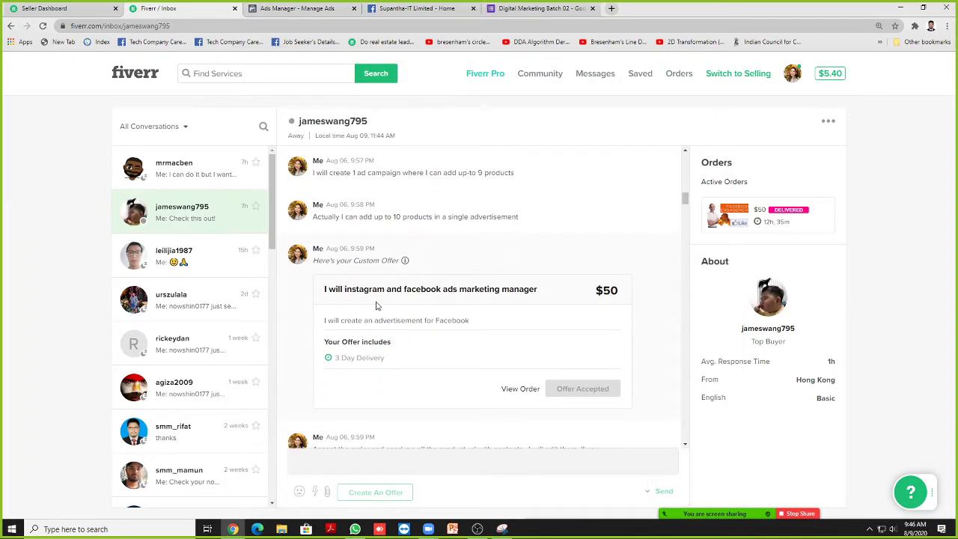
pyautogui.scroll(-1, 399, 309)
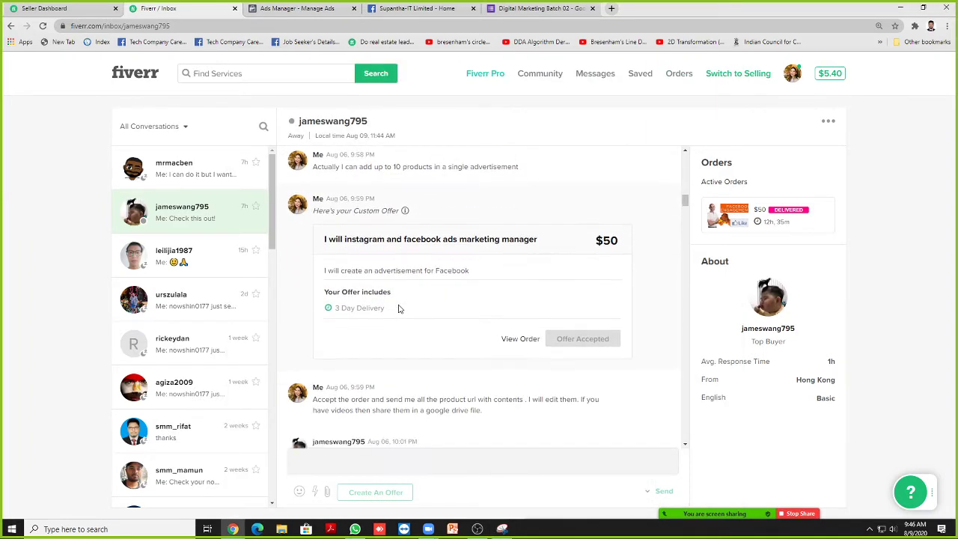
pyautogui.click(686, 152)
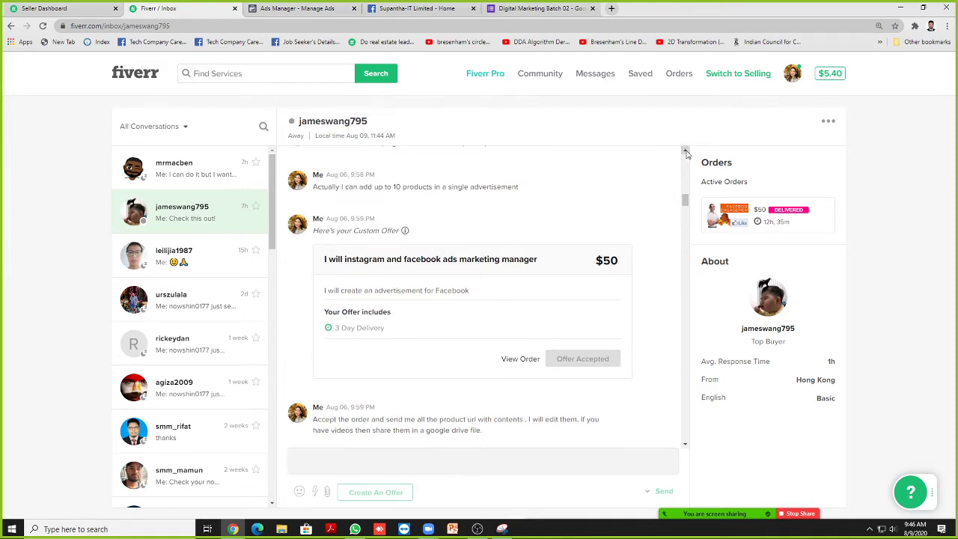
pyautogui.click(686, 152)
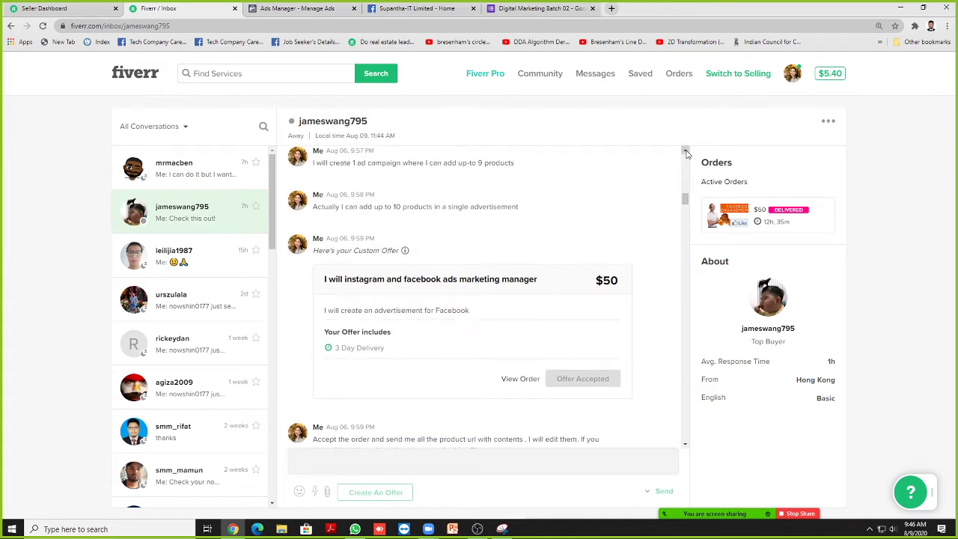
pyautogui.click(686, 444)
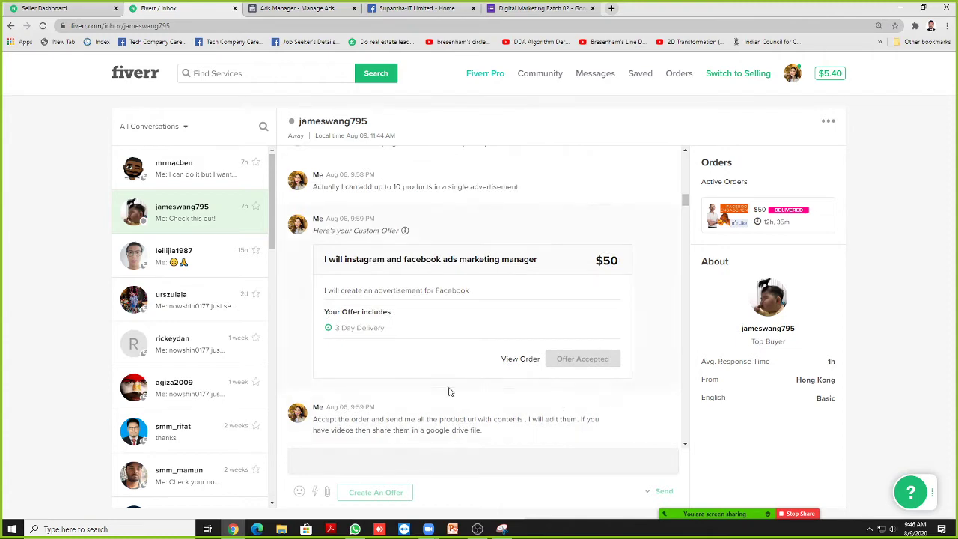
pyautogui.click(501, 529)
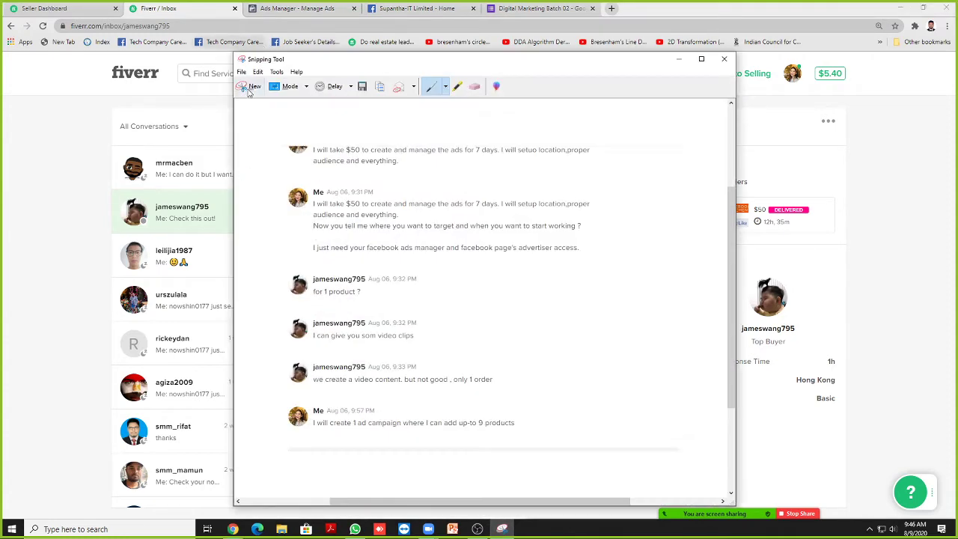
pyautogui.click(249, 87)
pyautogui.moveTo(279, 145)
pyautogui.mouseDown()
pyautogui.moveTo(357, 231)
pyautogui.moveTo(626, 397)
pyautogui.moveTo(671, 446)
pyautogui.mouseUp()
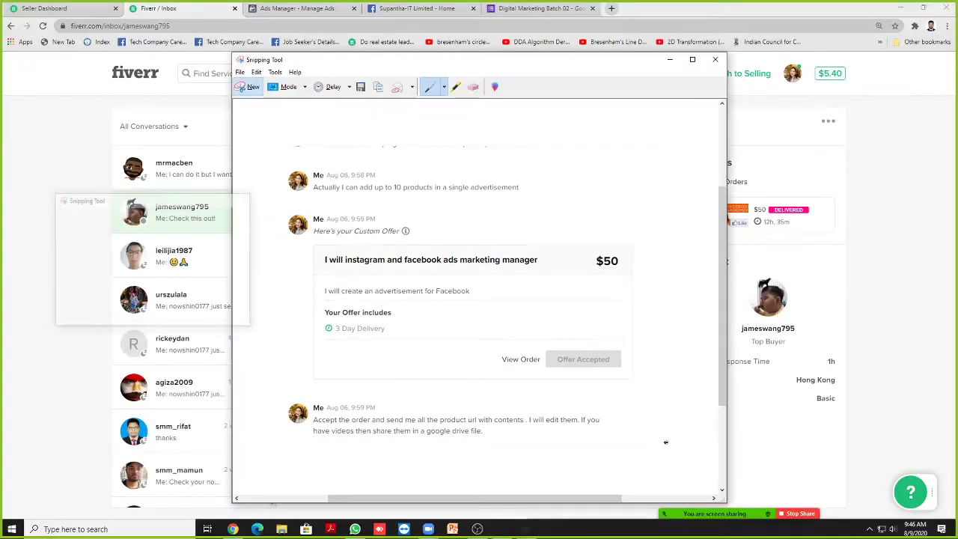
pyautogui.hotkey('ctrl', 's')
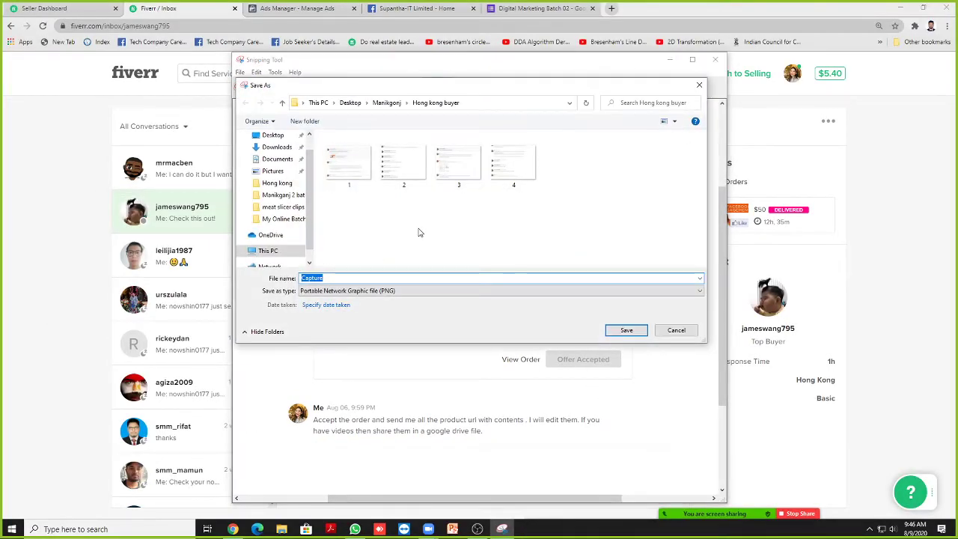
pyautogui.press('Return')
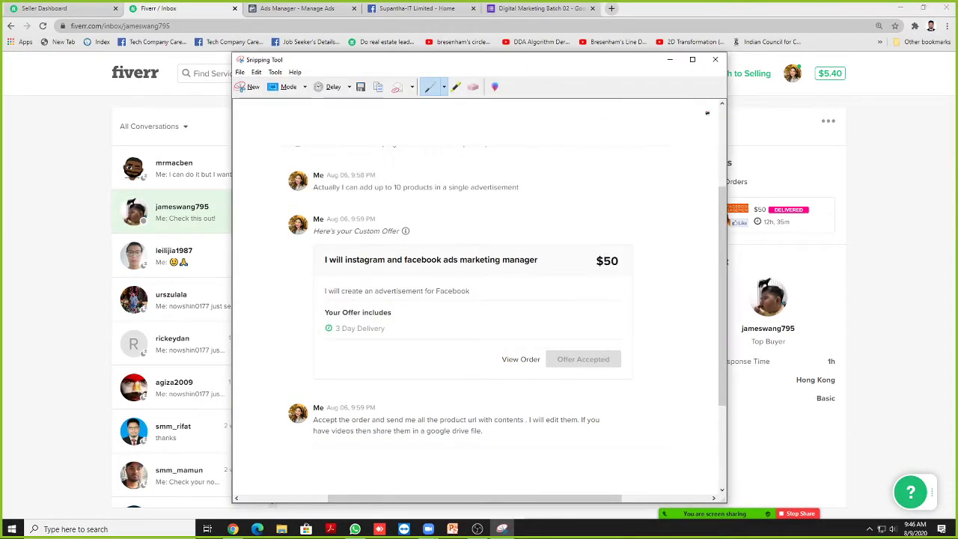
pyautogui.click(669, 59)
# - Snip the meat slicer messages in the chat and save them as image 6
pyautogui.scroll(-3, 456, 256)
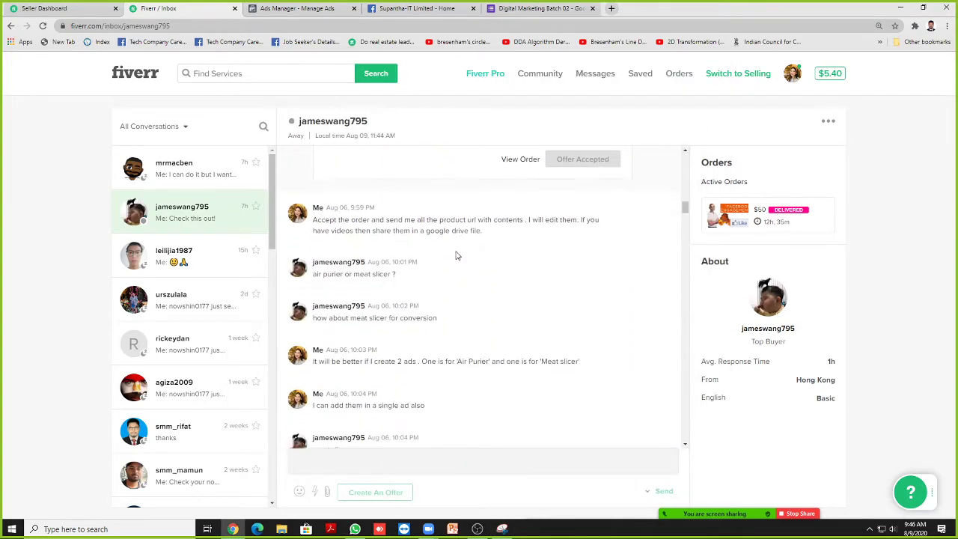
pyautogui.scroll(-2, 456, 255)
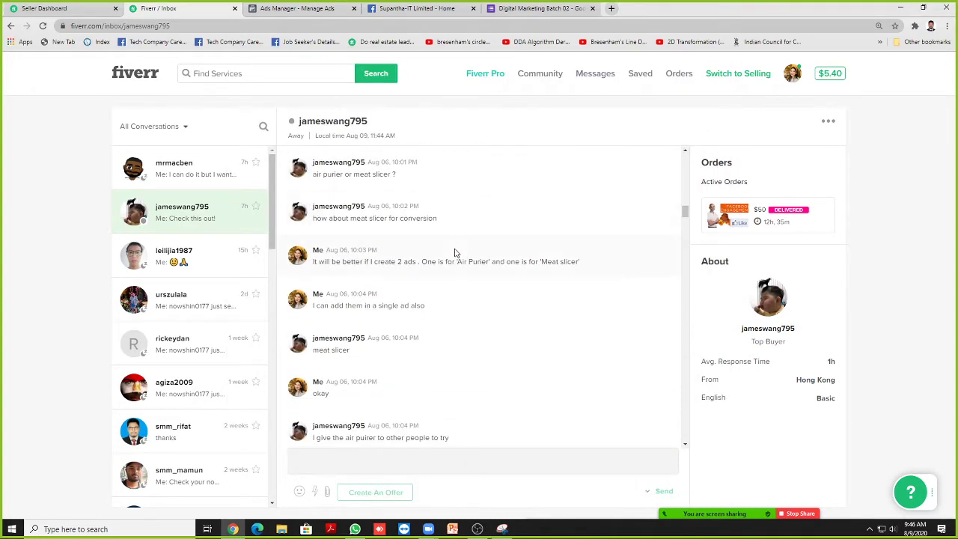
pyautogui.click(501, 528)
pyautogui.click(249, 86)
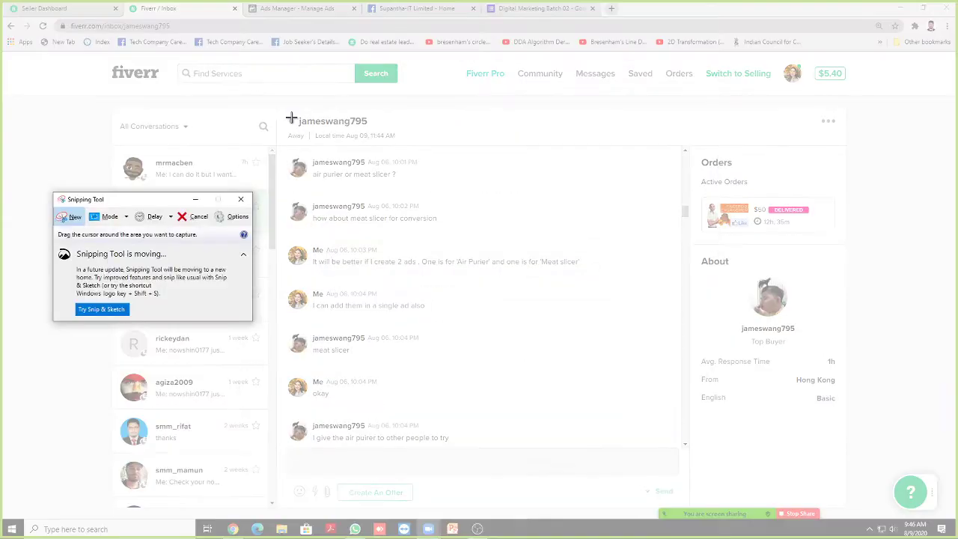
pyautogui.moveTo(278, 146); pyautogui.dragTo(677, 448)
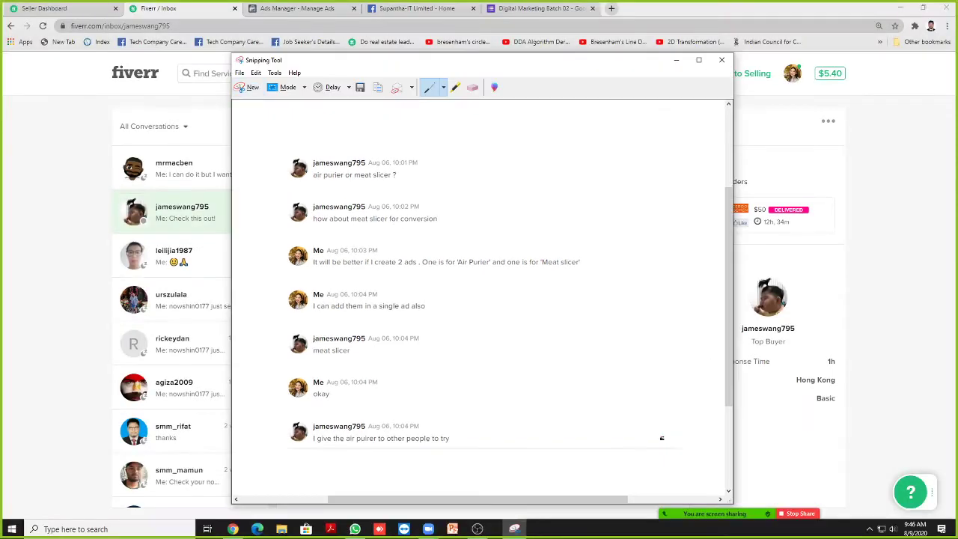
pyautogui.hotkey('ctrl', 's')
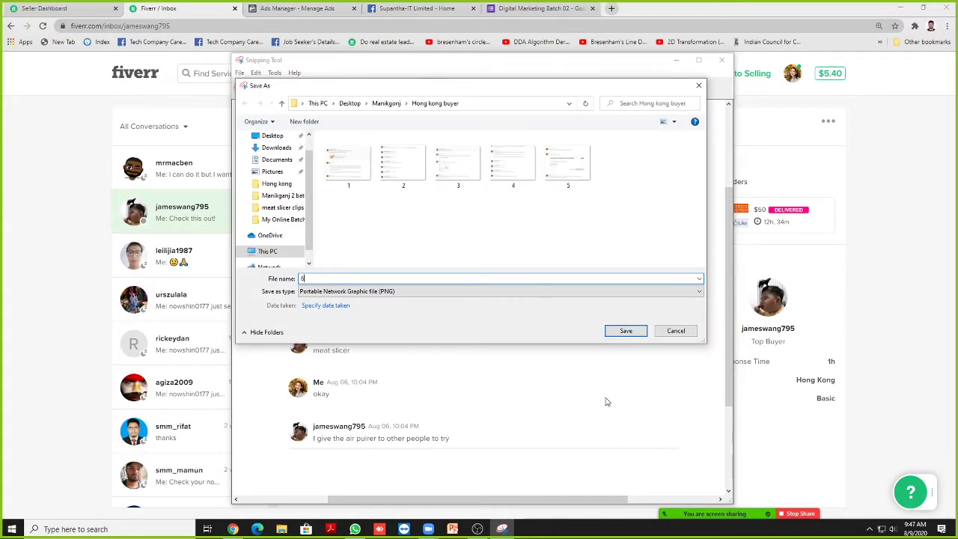
pyautogui.write('6')
pyautogui.press('Return')
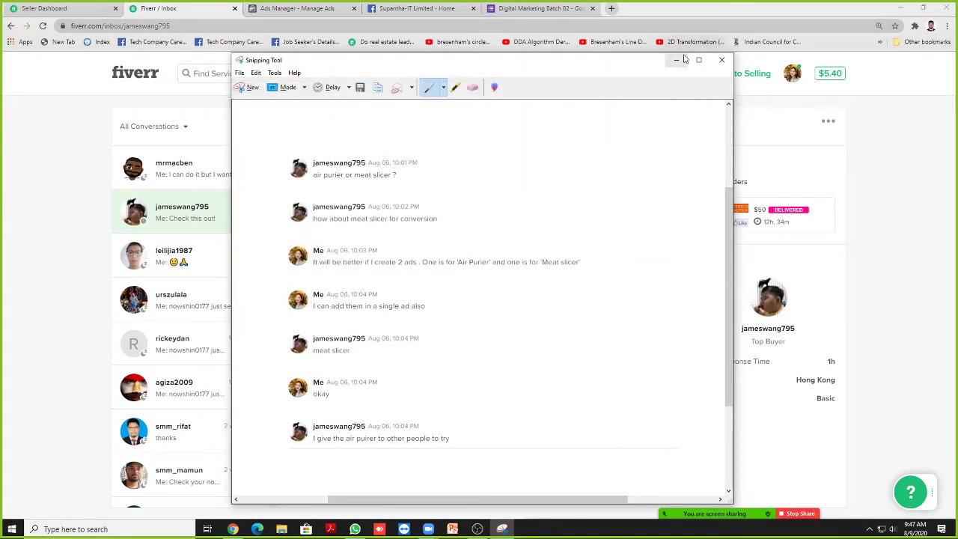
pyautogui.click(677, 60)
# - Snip the following chat messages and save them as image 7
pyautogui.scroll(-3, 441, 360)
pyautogui.scroll(-3, 453, 352)
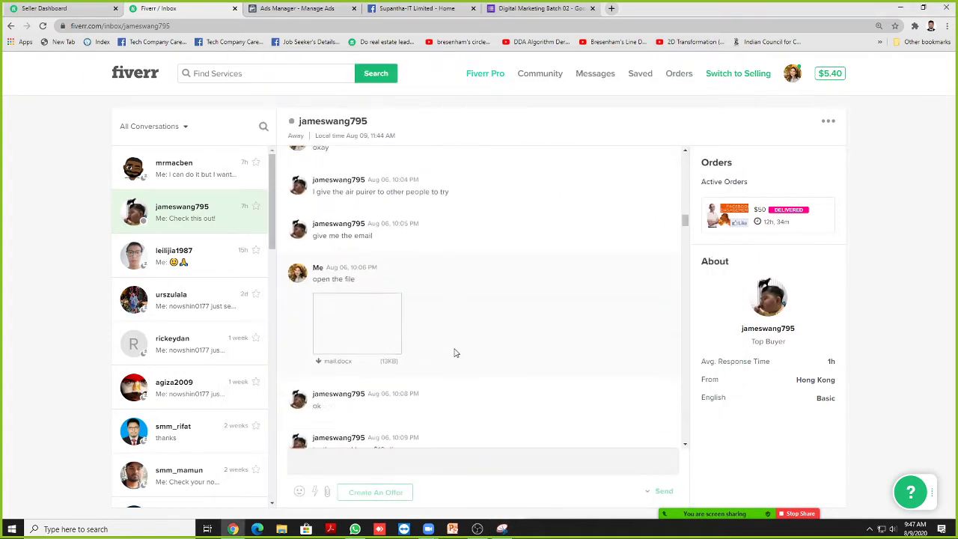
pyautogui.click(685, 445)
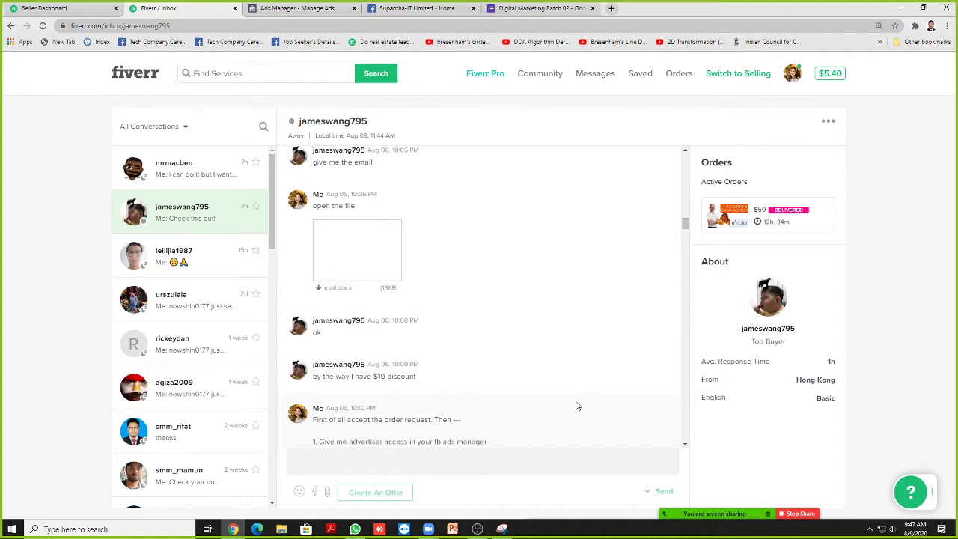
pyautogui.scroll(1, 575, 405)
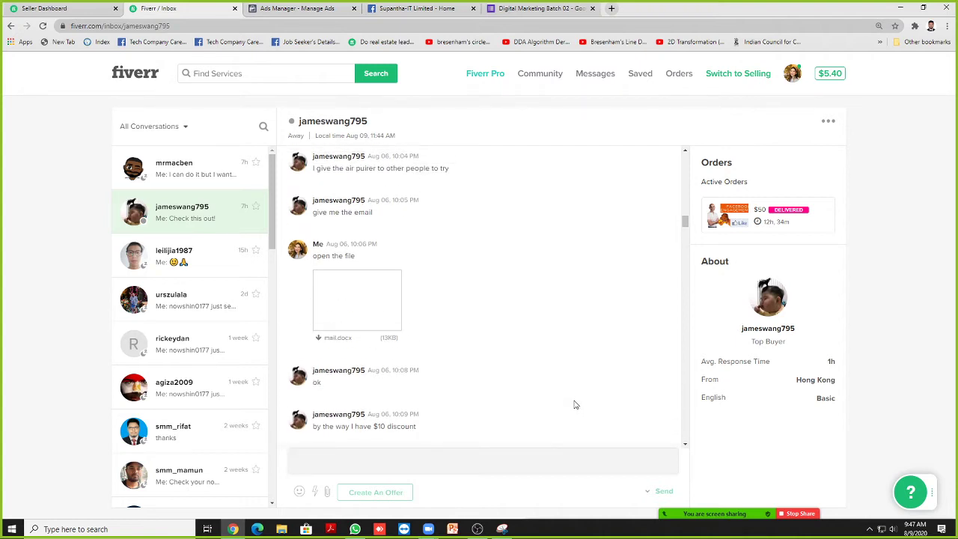
pyautogui.click(502, 529)
pyautogui.click(238, 87)
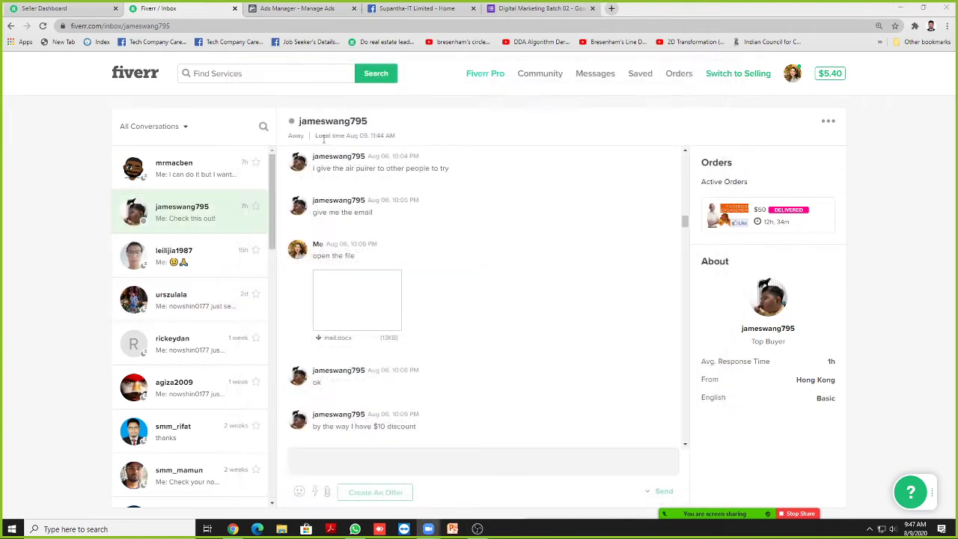
pyautogui.moveTo(278, 144); pyautogui.dragTo(681, 445)
pyautogui.hotkey('ctrl', 's')
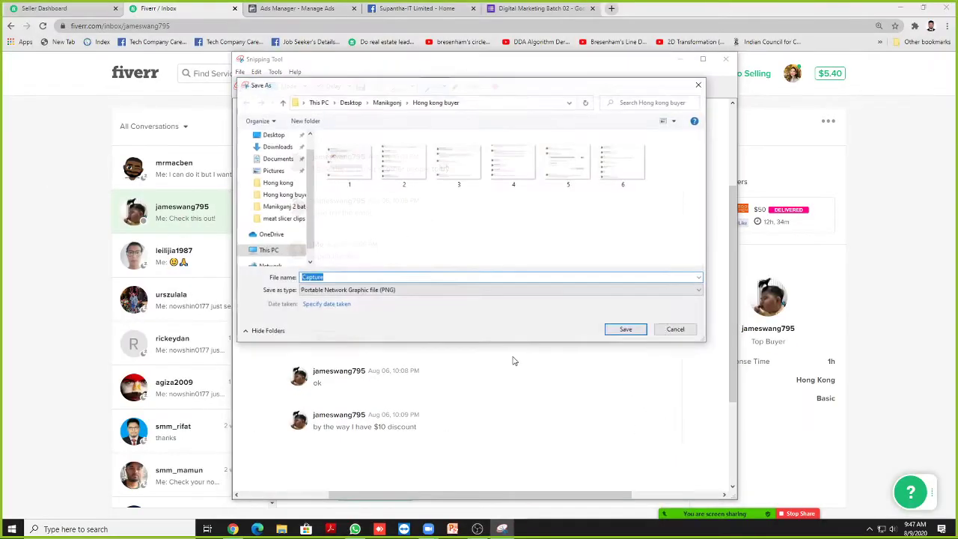
pyautogui.press('Return')
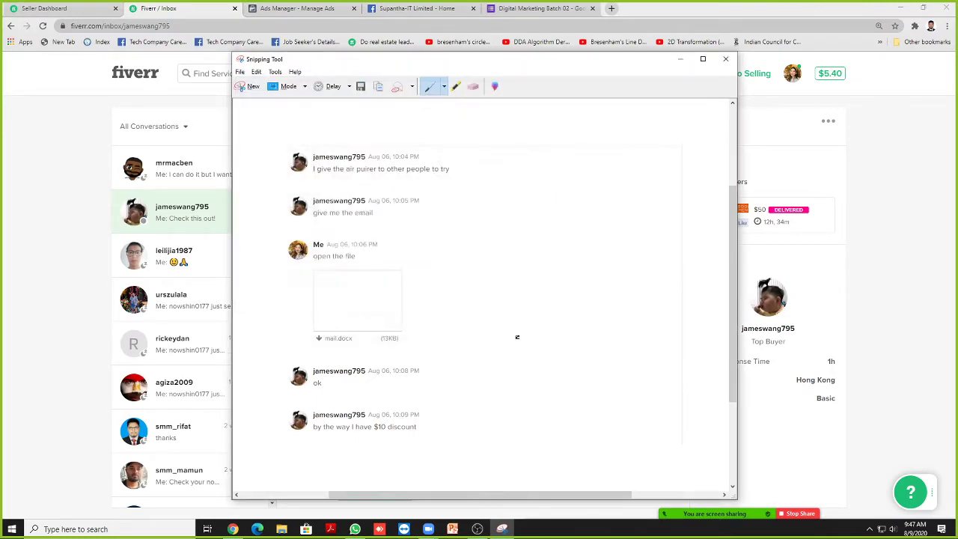
pyautogui.click(681, 59)
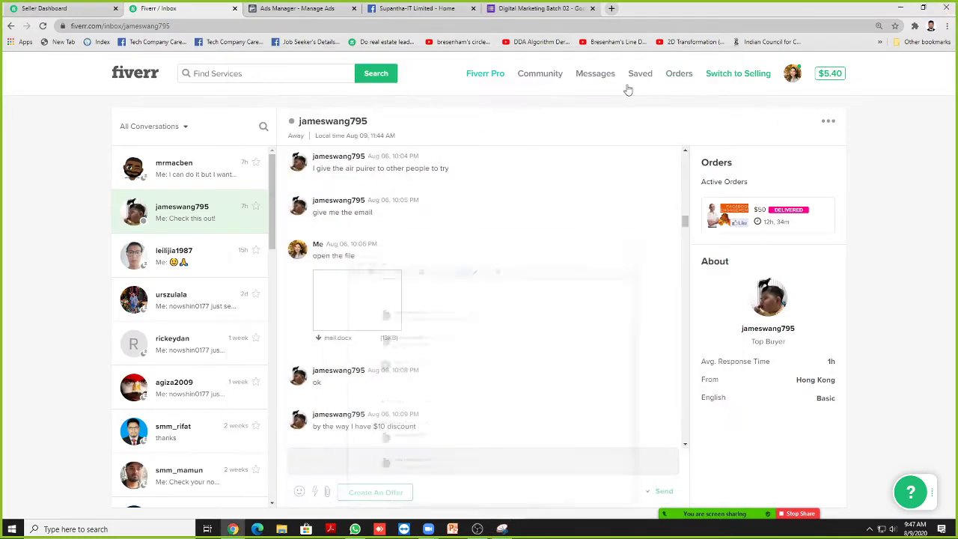
# - Snip the chat from 10:10 PM to the meat-slicer link as image 8
pyautogui.scroll(-1, 496, 315)
pyautogui.scroll(-3, 494, 309)
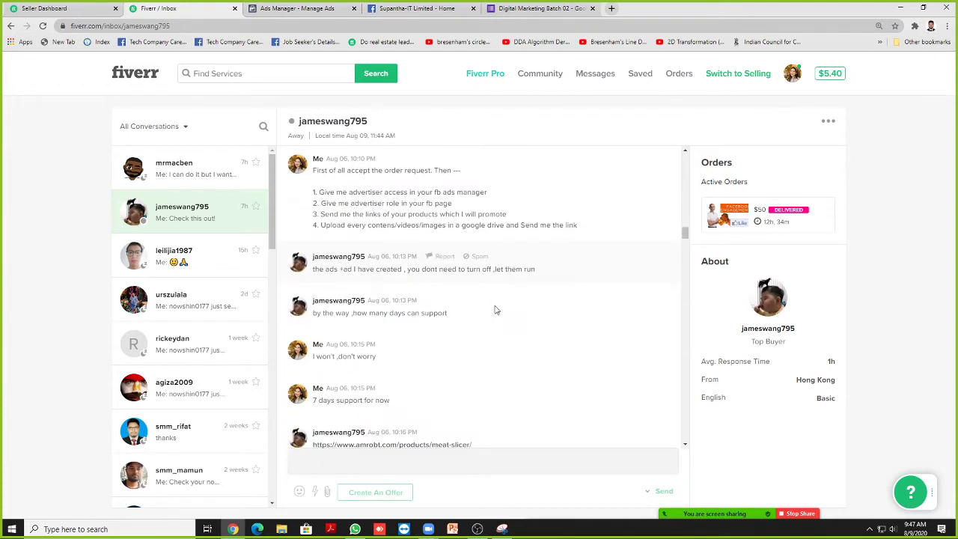
pyautogui.click(683, 446)
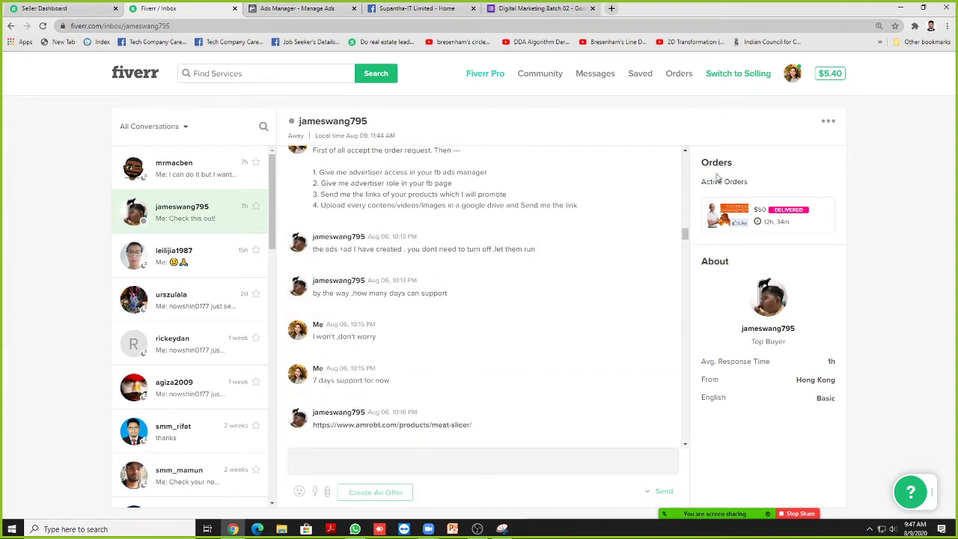
pyautogui.click(684, 151)
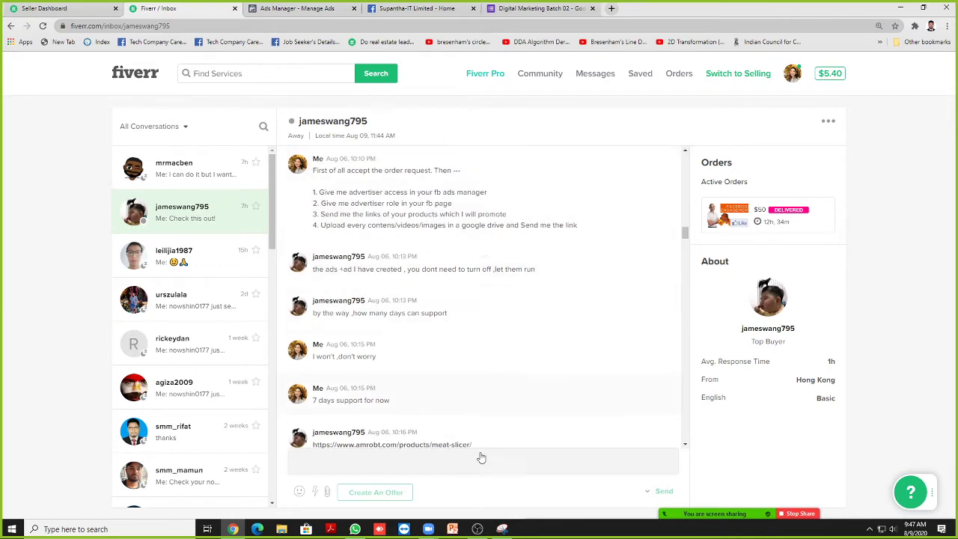
pyautogui.click(501, 529)
pyautogui.click(247, 87)
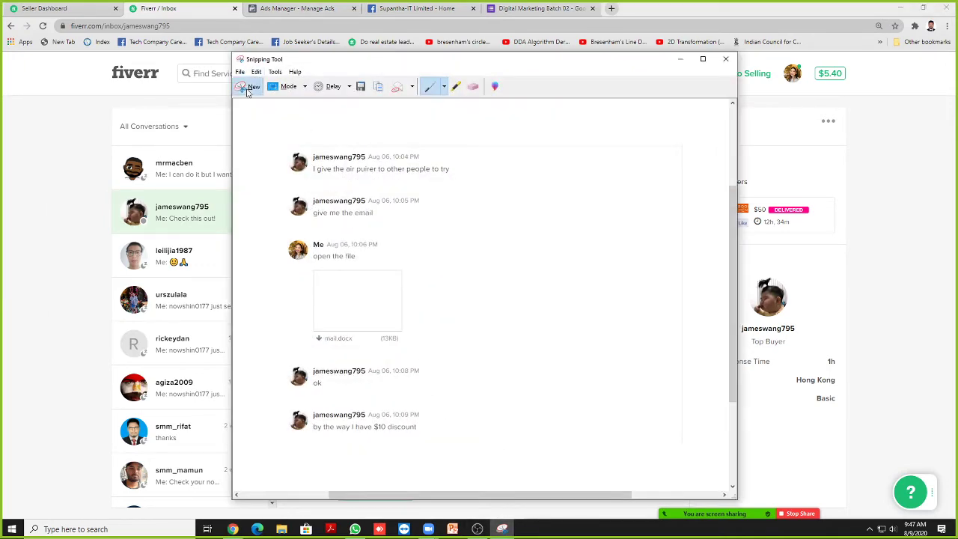
pyautogui.moveTo(279, 144); pyautogui.dragTo(677, 448)
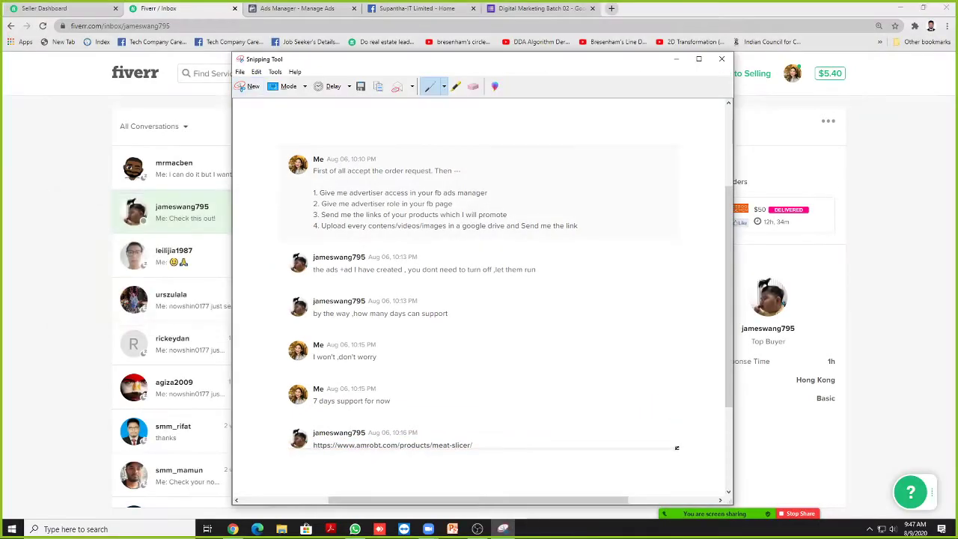
pyautogui.hotkey('ctrl', 's')
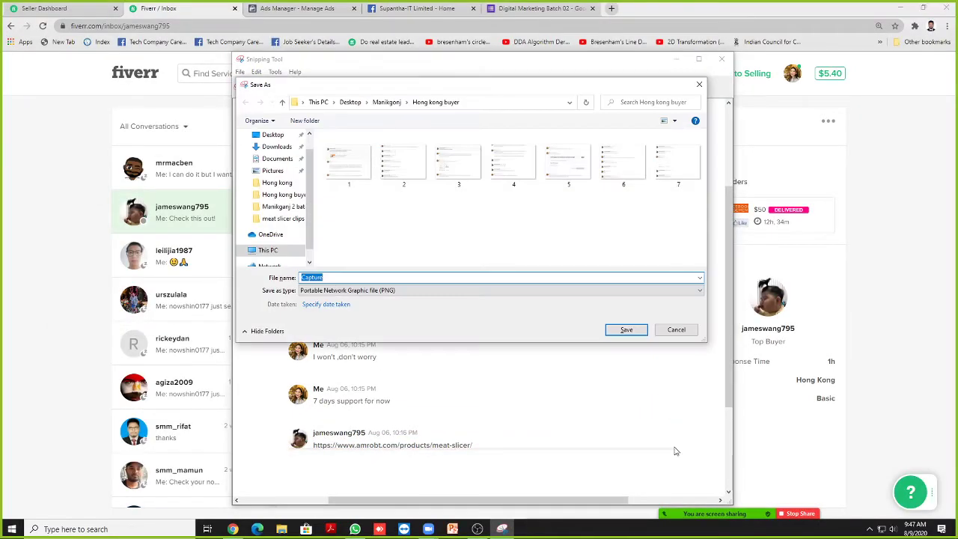
pyautogui.write('8')
pyautogui.press('Return')
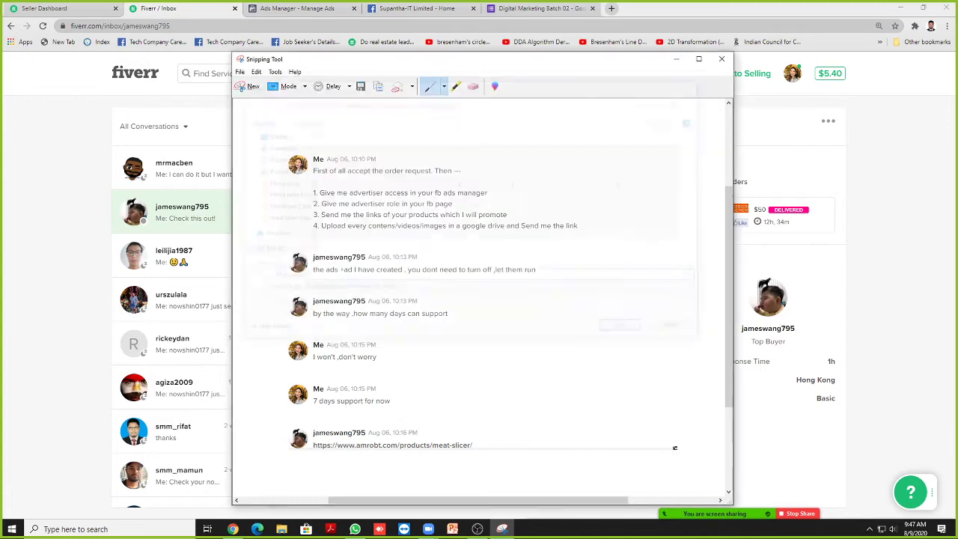
pyautogui.click(676, 59)
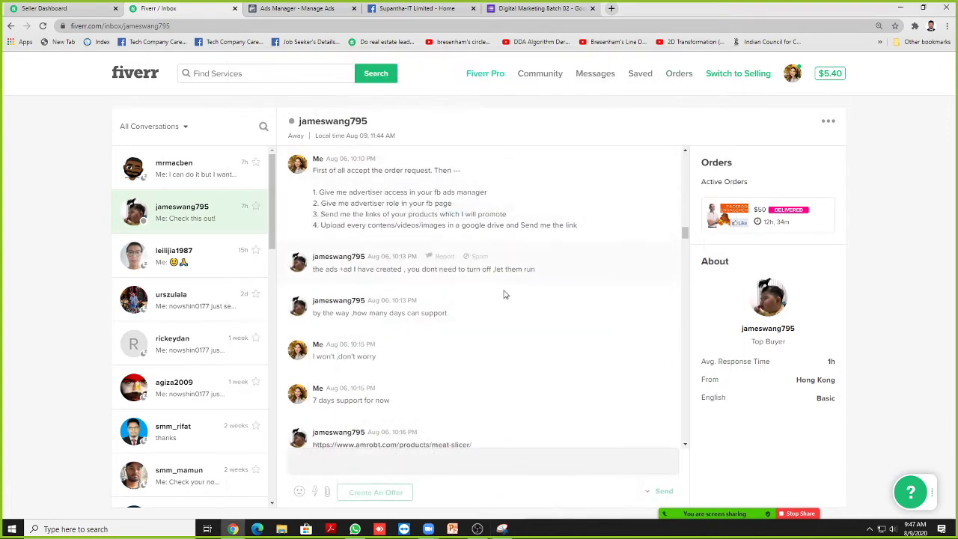
# - Snip the chat from the meat slicer file to the Amazon link as image 9
pyautogui.scroll(-5, 472, 305)
pyautogui.scroll(-1, 473, 306)
pyautogui.scroll(1, 472, 304)
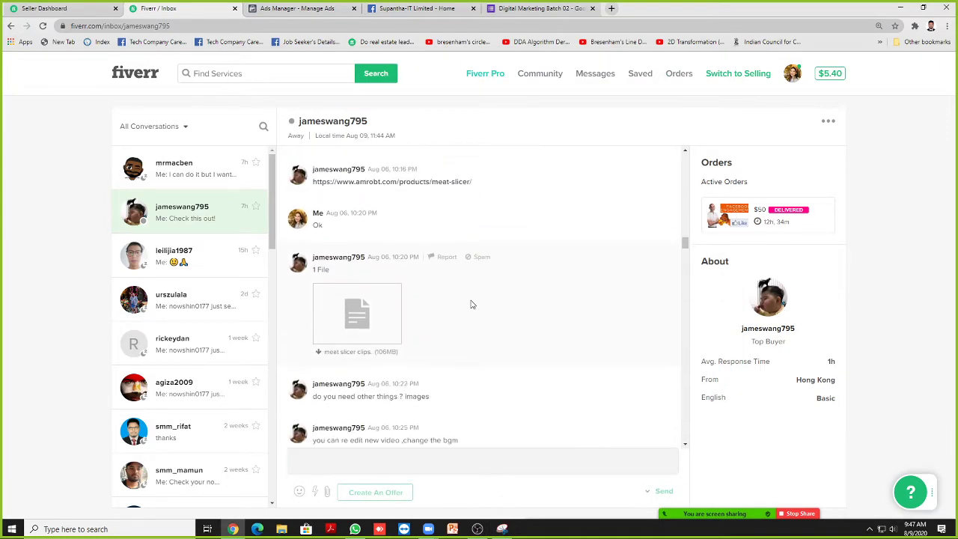
pyautogui.click(685, 445)
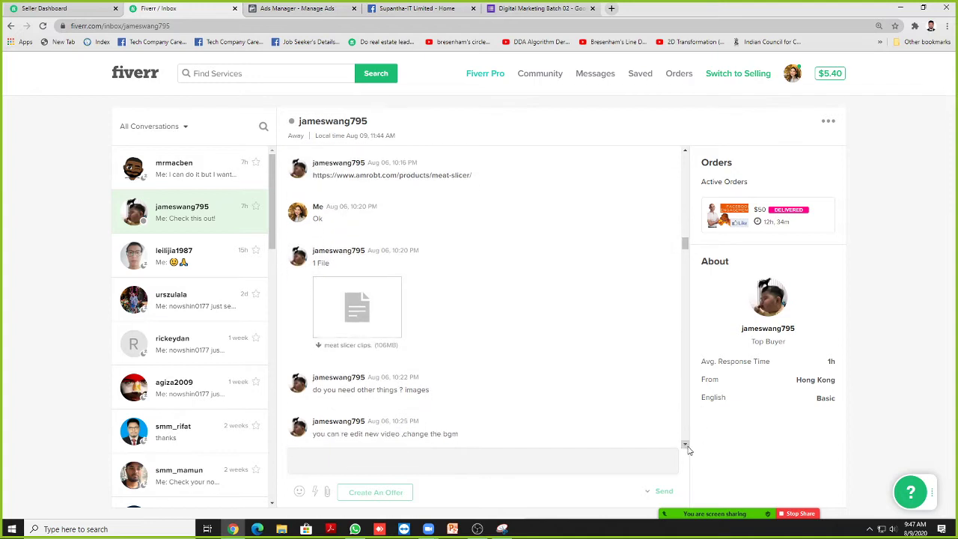
pyautogui.click(685, 445)
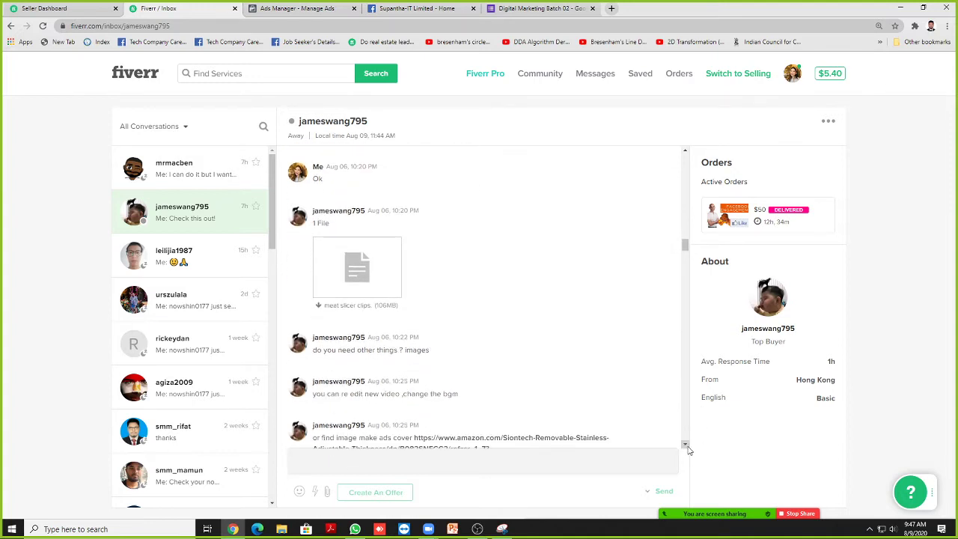
pyautogui.click(685, 446)
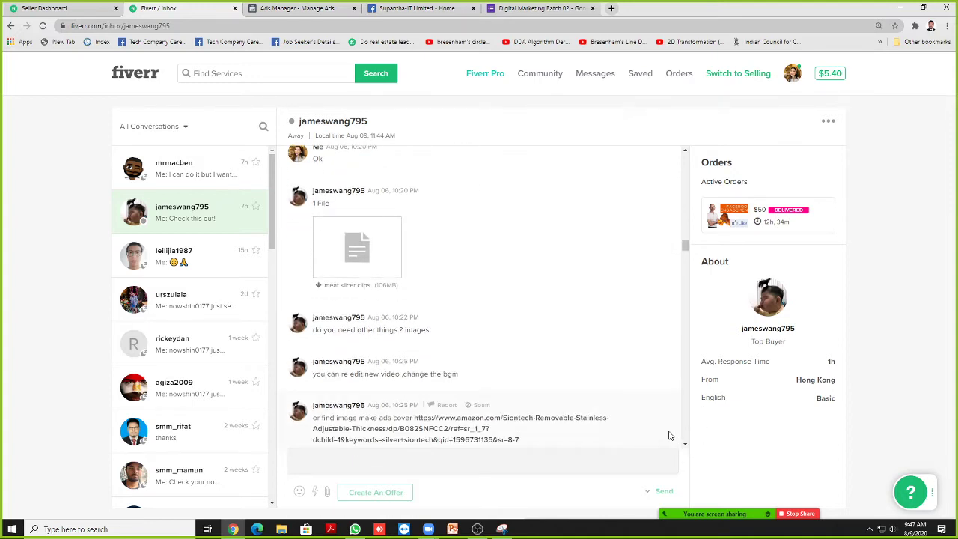
pyautogui.click(502, 529)
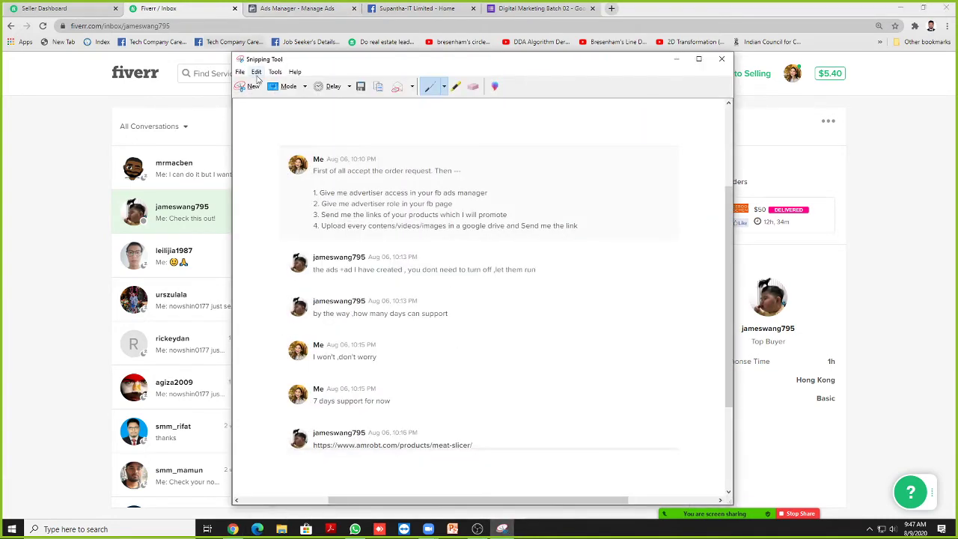
pyautogui.click(252, 88)
pyautogui.moveTo(282, 145); pyautogui.dragTo(682, 449)
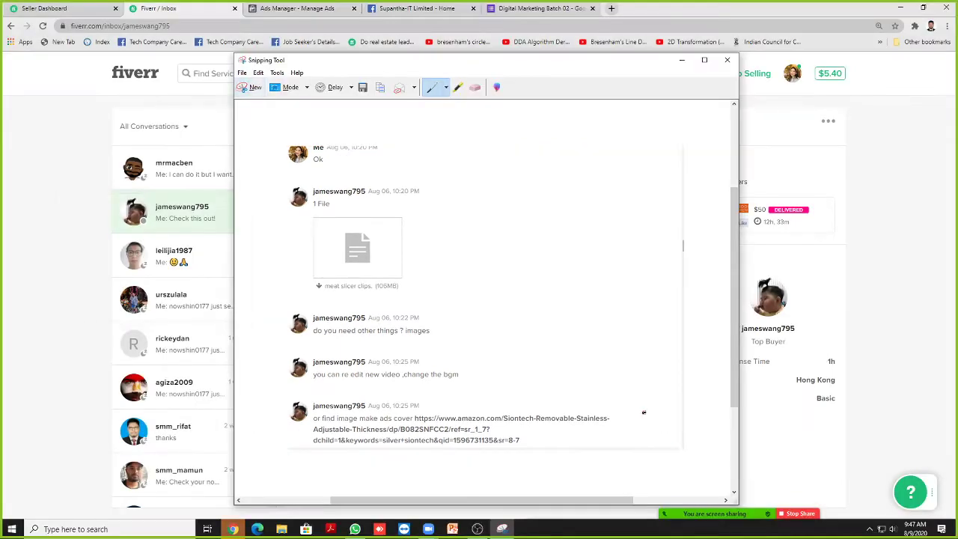
pyautogui.hotkey('ctrl', 's')
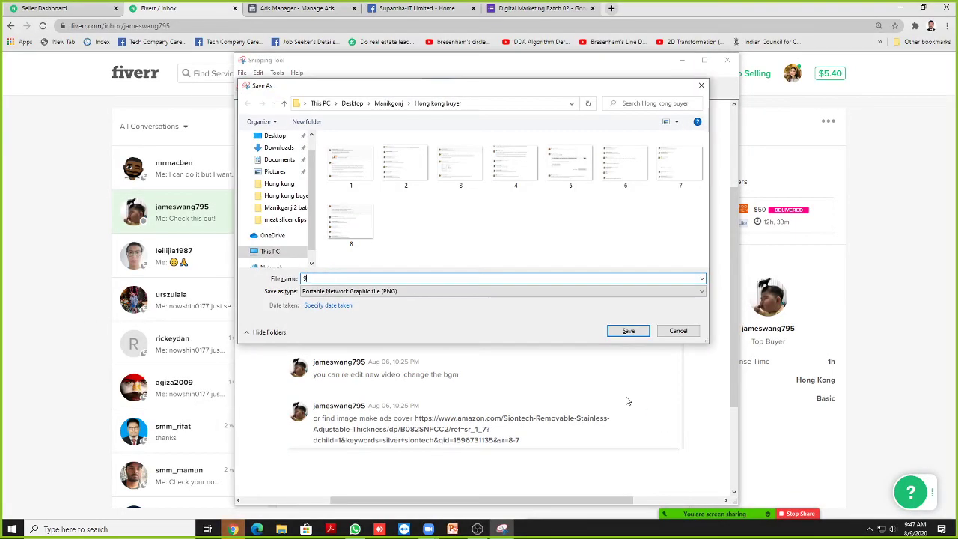
pyautogui.press('Return')
pyautogui.click(681, 60)
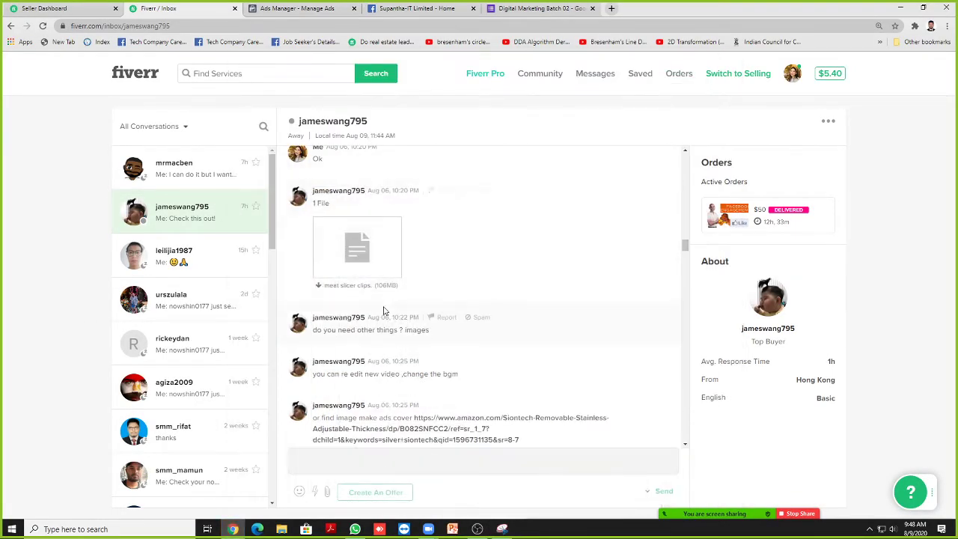
# - Snip the chat messages from 10:27 to 10:30 PM into the buyer folder
pyautogui.scroll(-5, 384, 311)
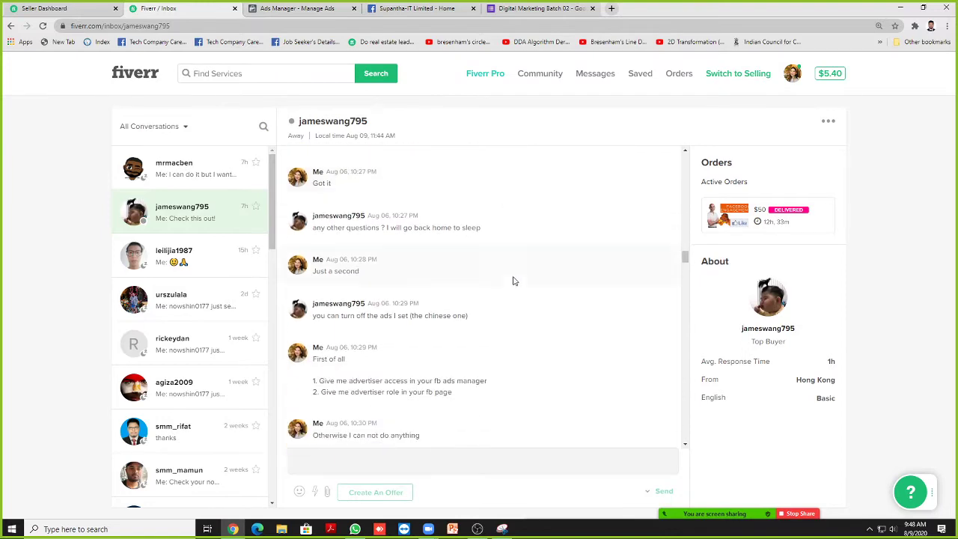
pyautogui.click(683, 446)
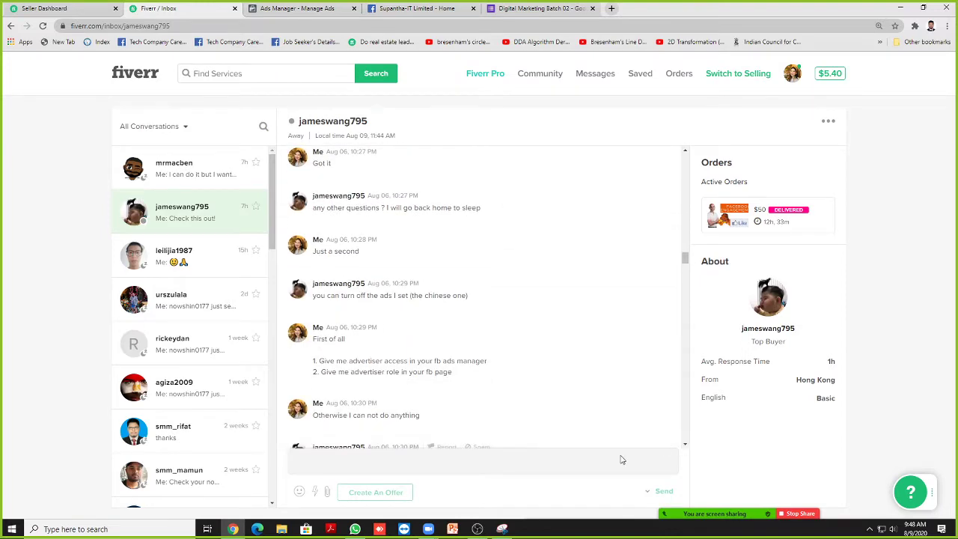
pyautogui.click(506, 528)
pyautogui.click(250, 90)
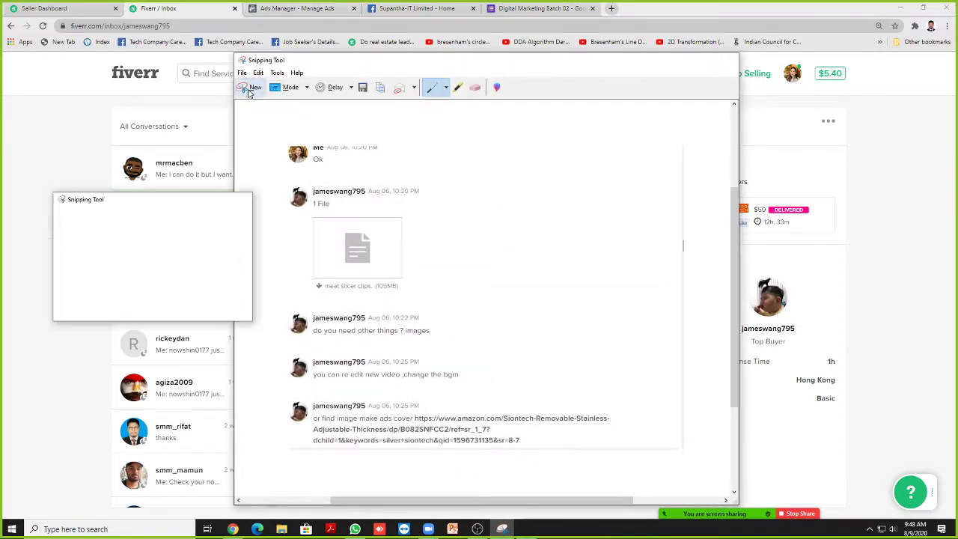
pyautogui.moveTo(274, 144); pyautogui.dragTo(675, 449)
pyautogui.hotkey('ctrl', 's')
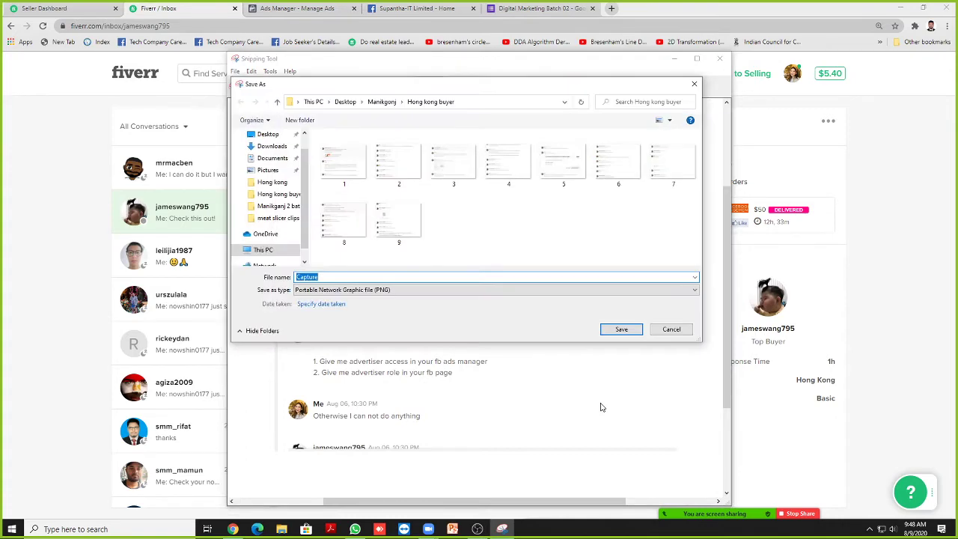
pyautogui.press('Return')
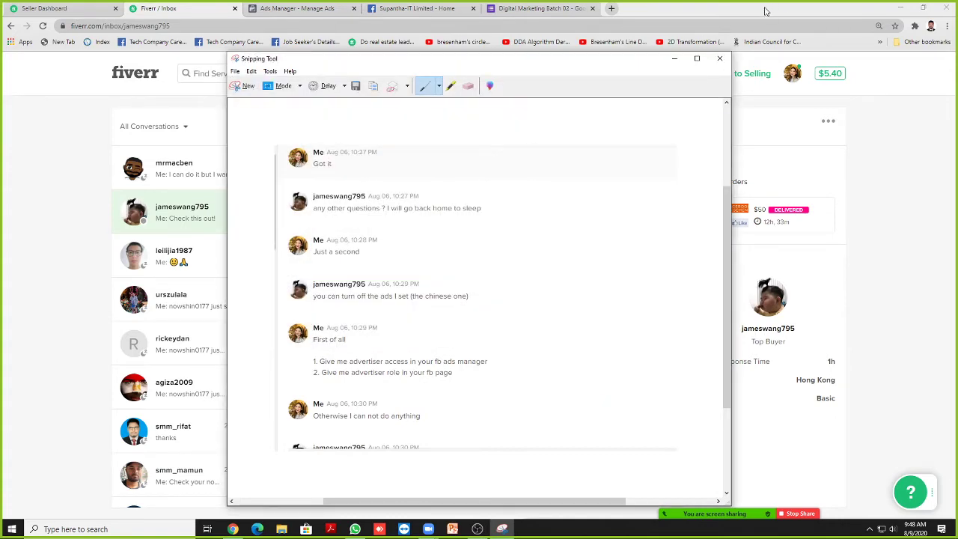
pyautogui.click(674, 58)
# - Snip the next stretch of chat messages and save it as image 11
pyautogui.scroll(-3, 421, 406)
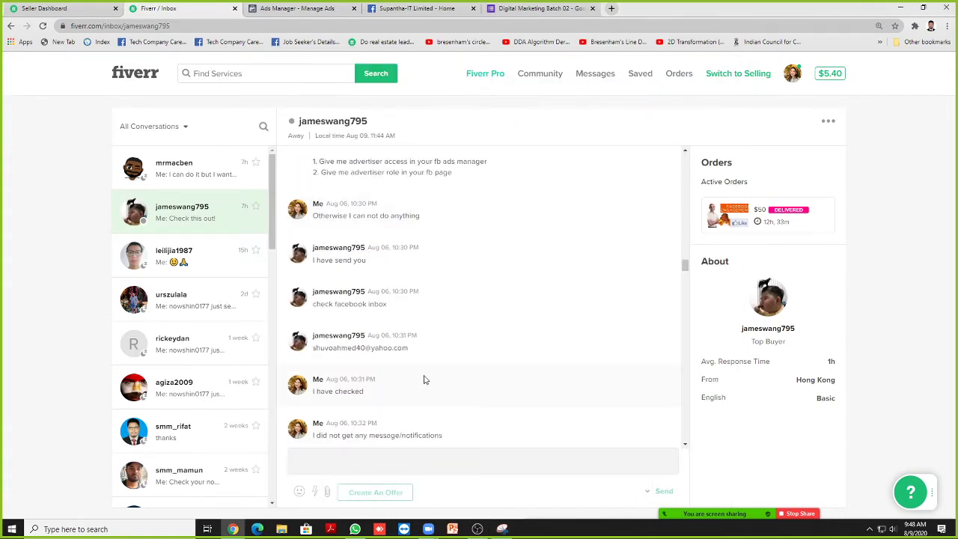
pyautogui.scroll(-2, 421, 374)
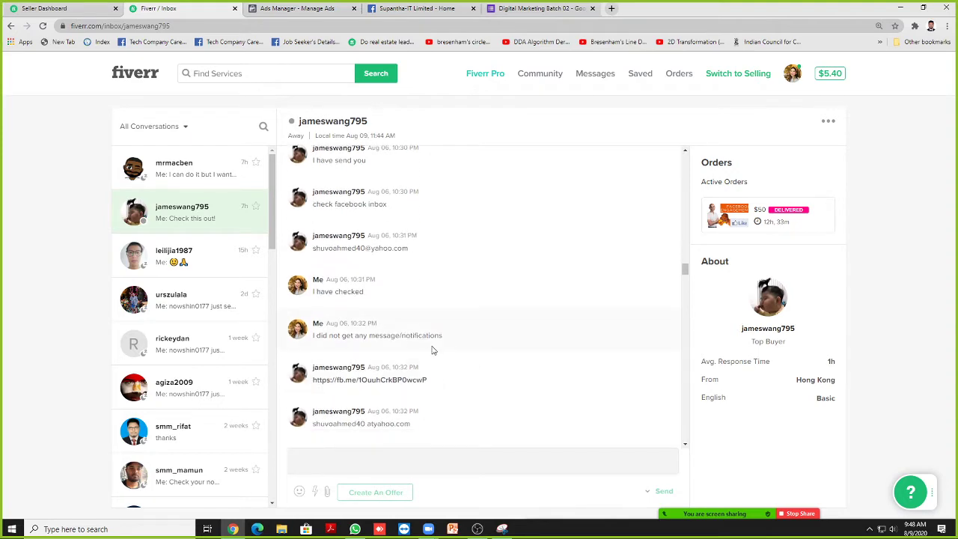
pyautogui.scroll(1, 431, 350)
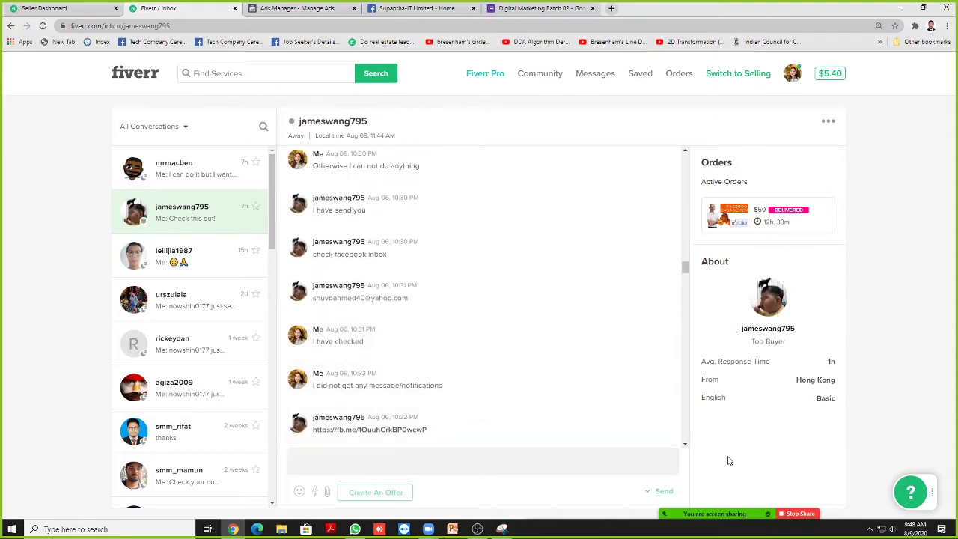
pyautogui.click(474, 529)
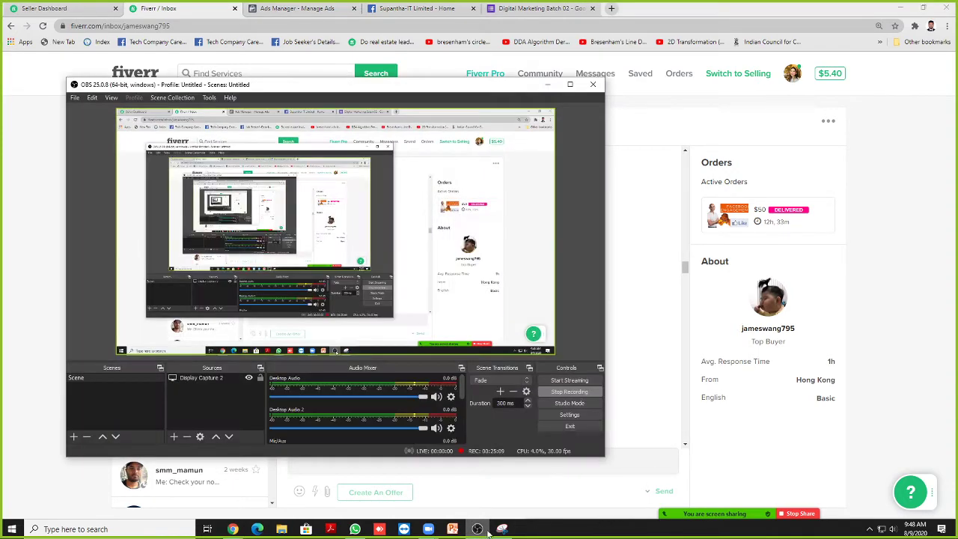
pyautogui.click(479, 529)
pyautogui.click(500, 529)
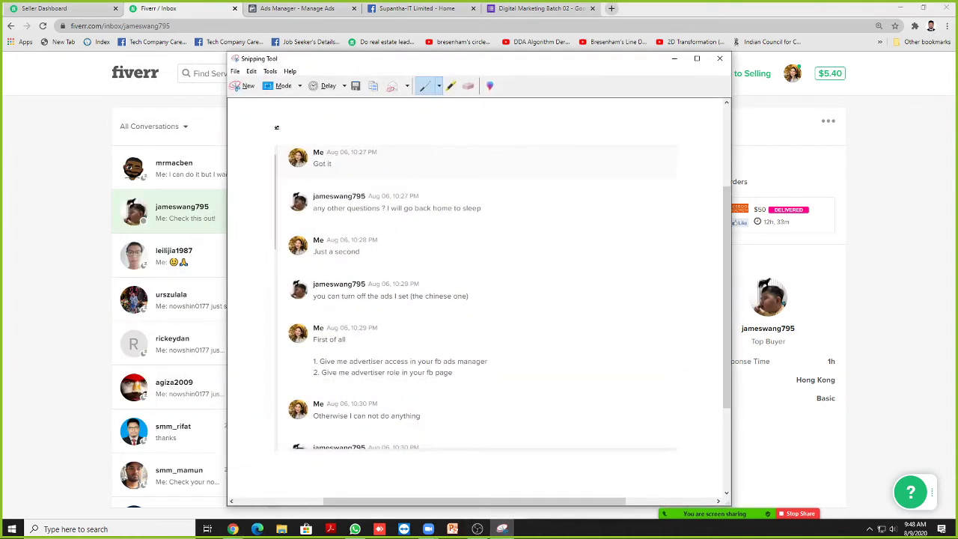
pyautogui.click(238, 86)
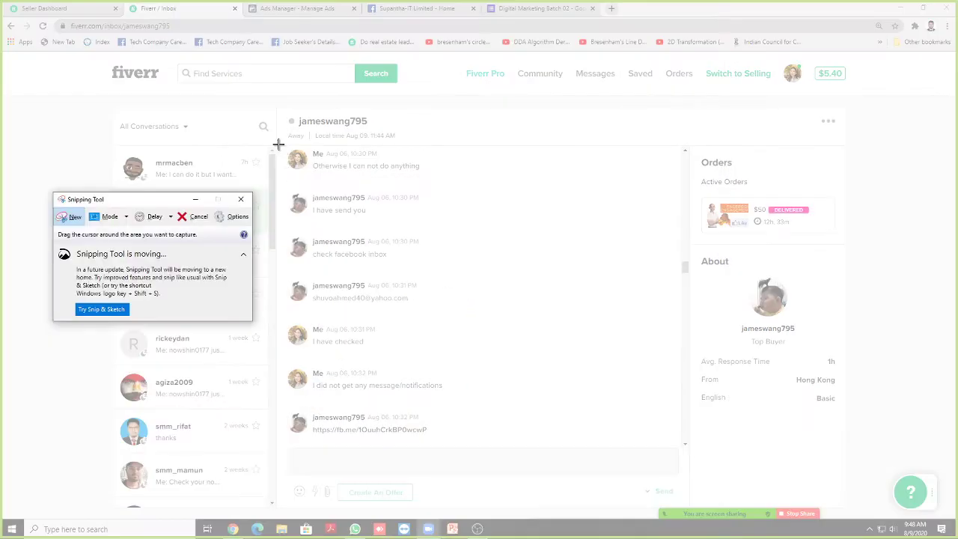
pyautogui.moveTo(278, 144); pyautogui.dragTo(679, 446)
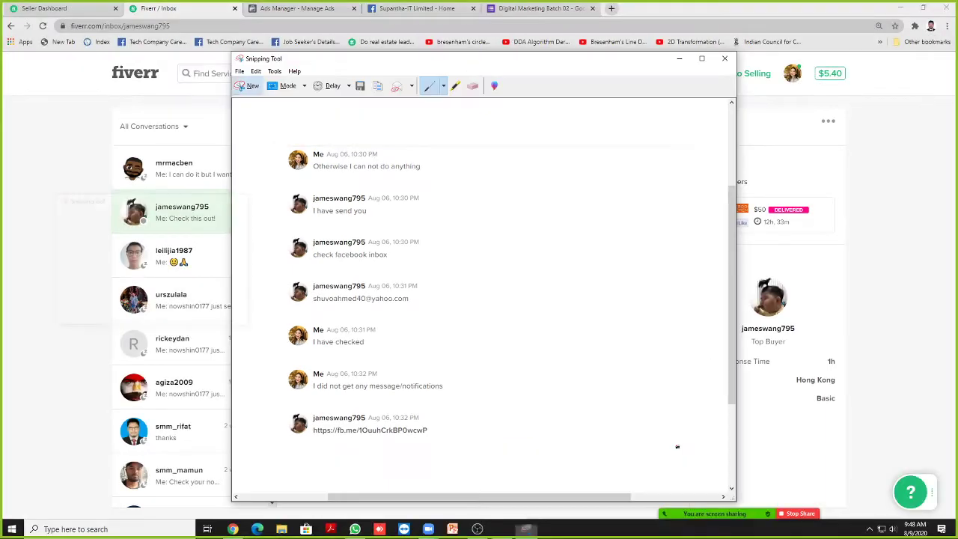
pyautogui.hotkey('ctrl', 's')
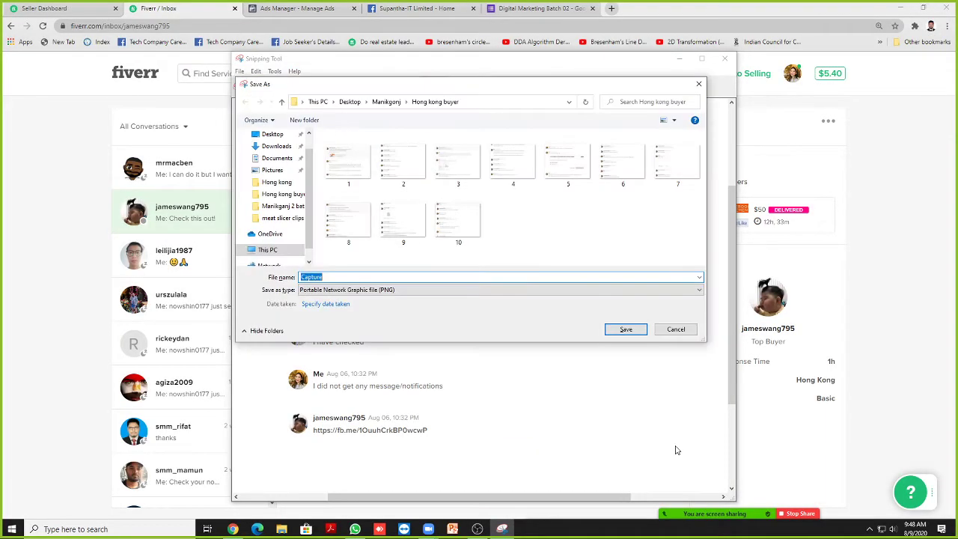
pyautogui.write('11')
pyautogui.press('Return')
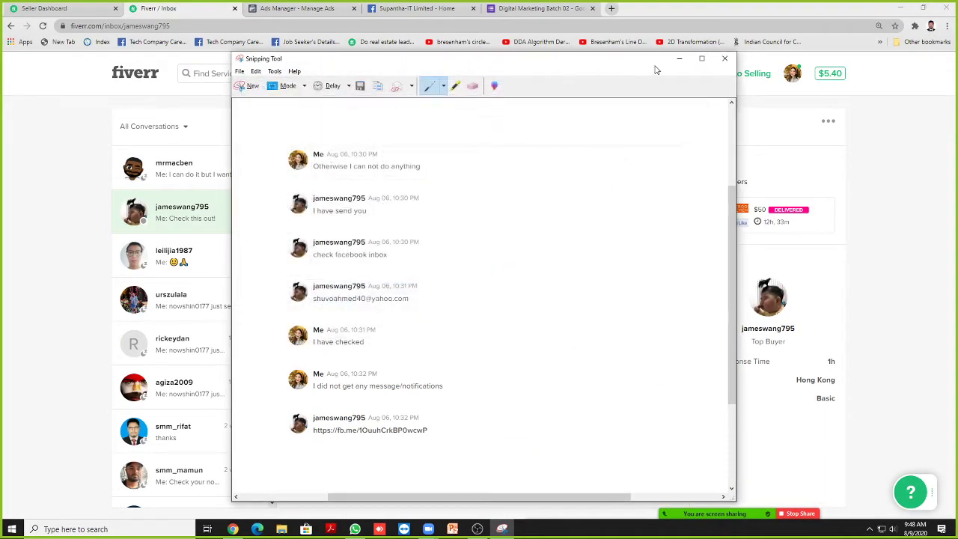
pyautogui.click(679, 59)
# - Expand the last message, snip the visible chat and save it as image 12
pyautogui.scroll(-3, 425, 255)
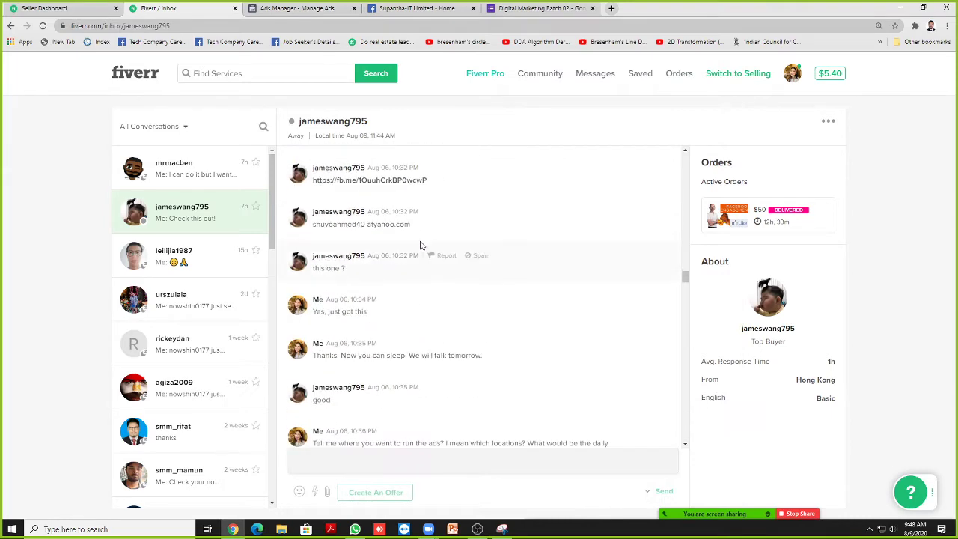
pyautogui.click(684, 445)
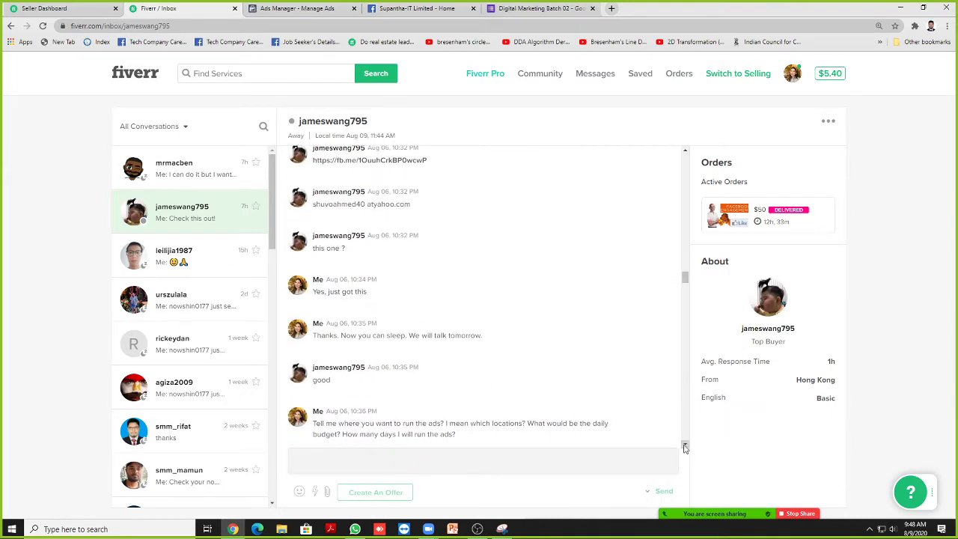
pyautogui.click(502, 529)
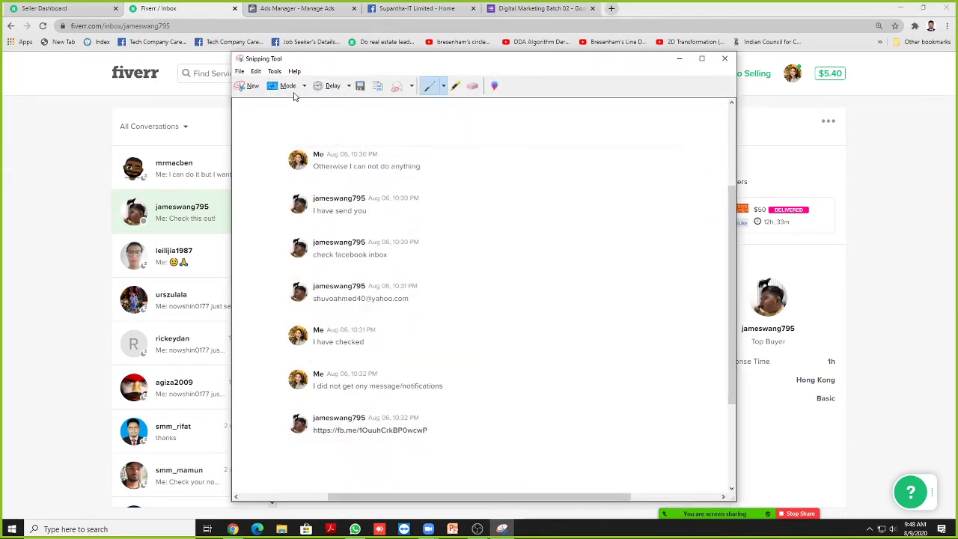
pyautogui.click(249, 85)
pyautogui.moveTo(276, 145); pyautogui.dragTo(681, 448)
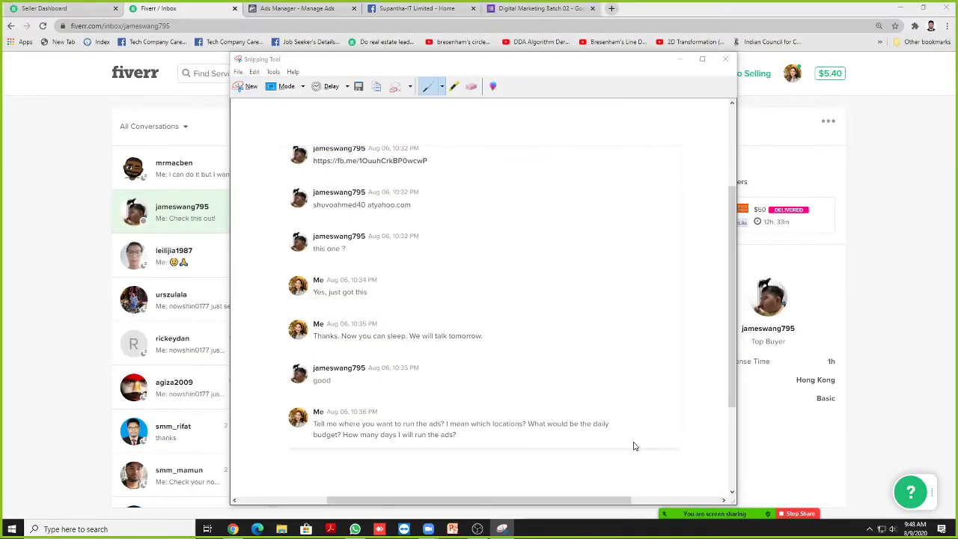
pyautogui.hotkey('ctrl', 's')
pyautogui.write('12')
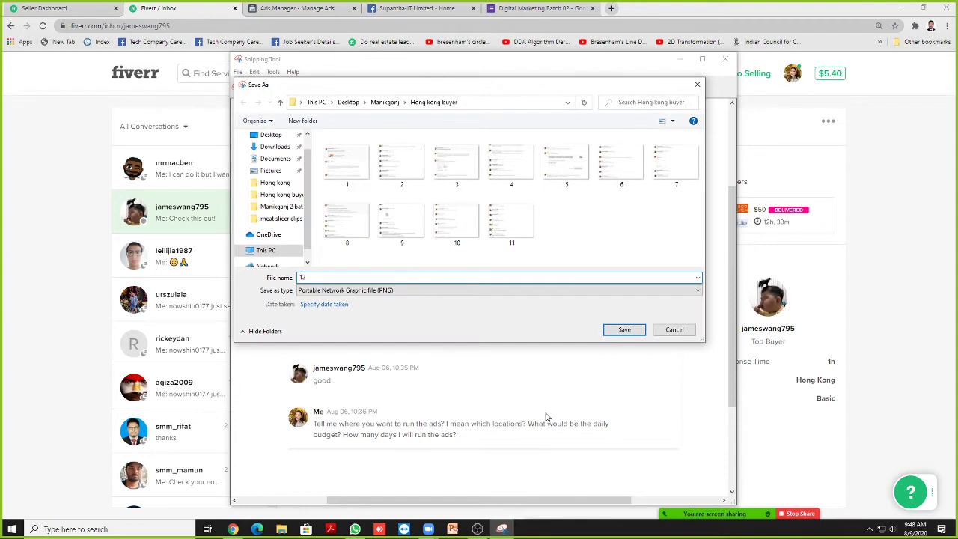
pyautogui.press('Return')
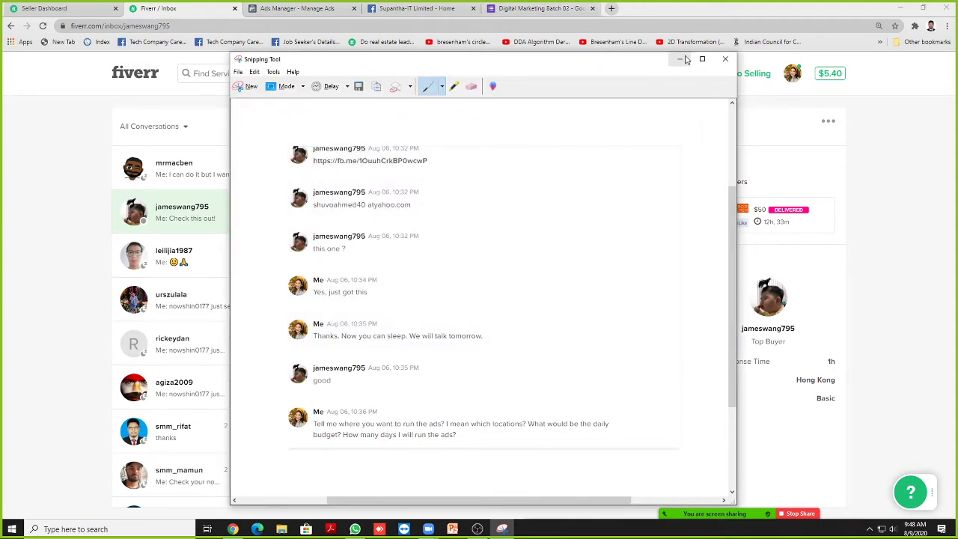
pyautogui.click(681, 59)
pyautogui.scroll(-3, 442, 225)
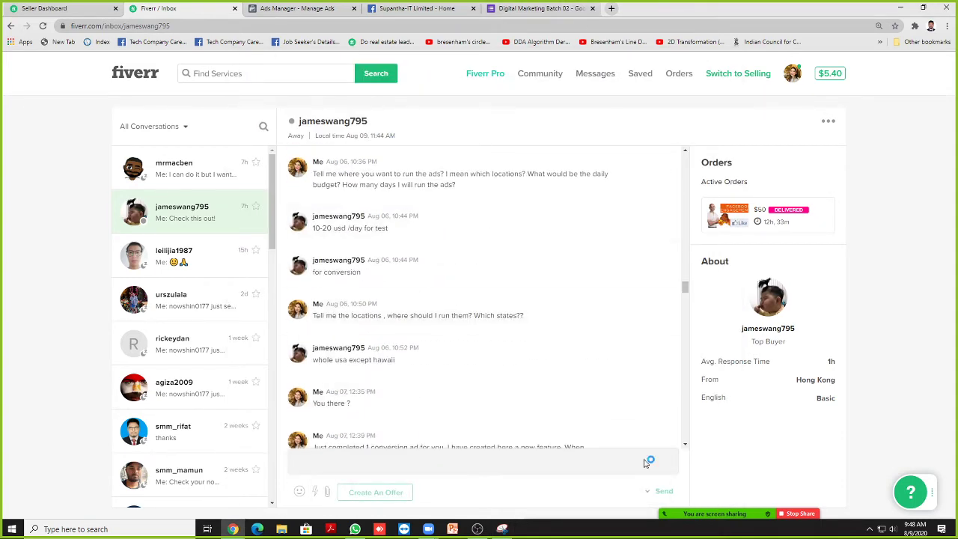
# - Snip the 10-20 usd/day budget and USA-except-Hawaii location replies as image 13
pyautogui.click(685, 444)
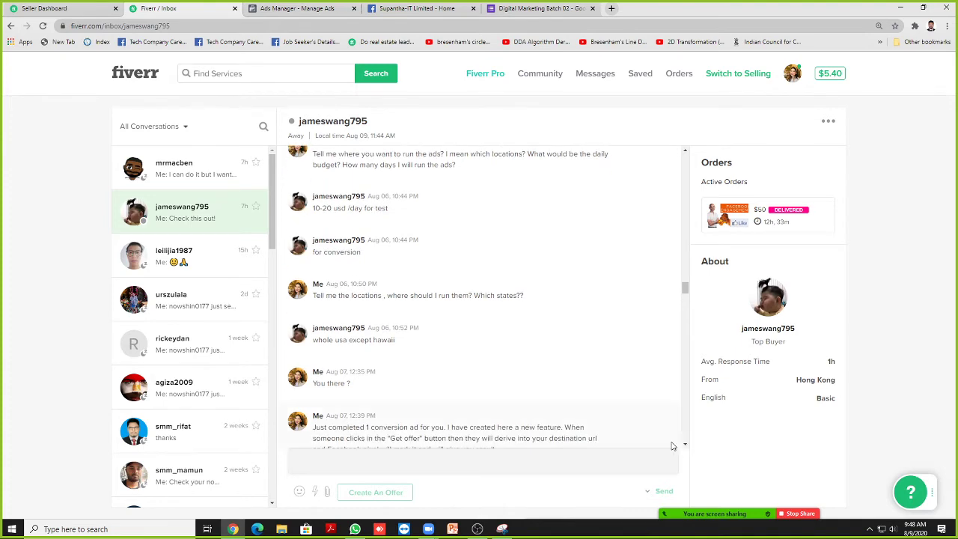
pyautogui.click(502, 528)
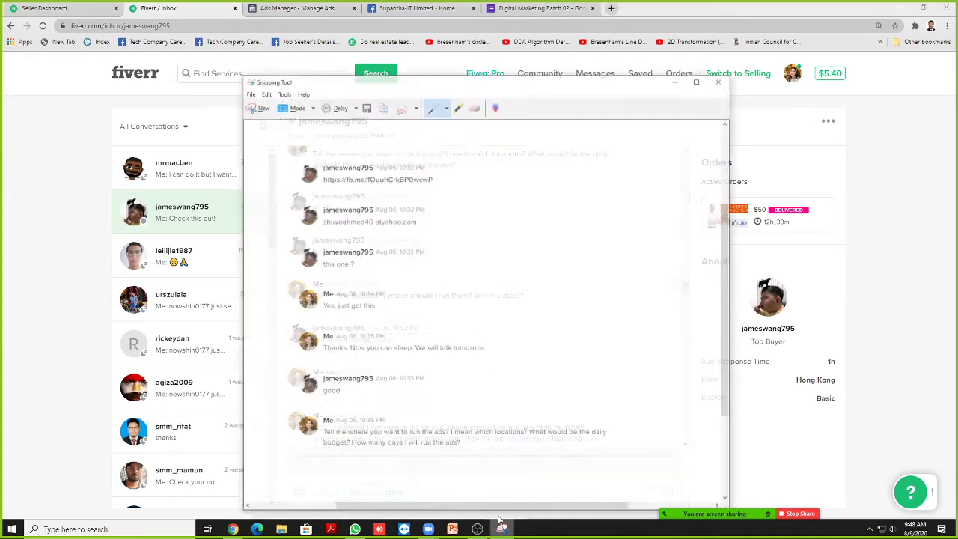
pyautogui.click(248, 88)
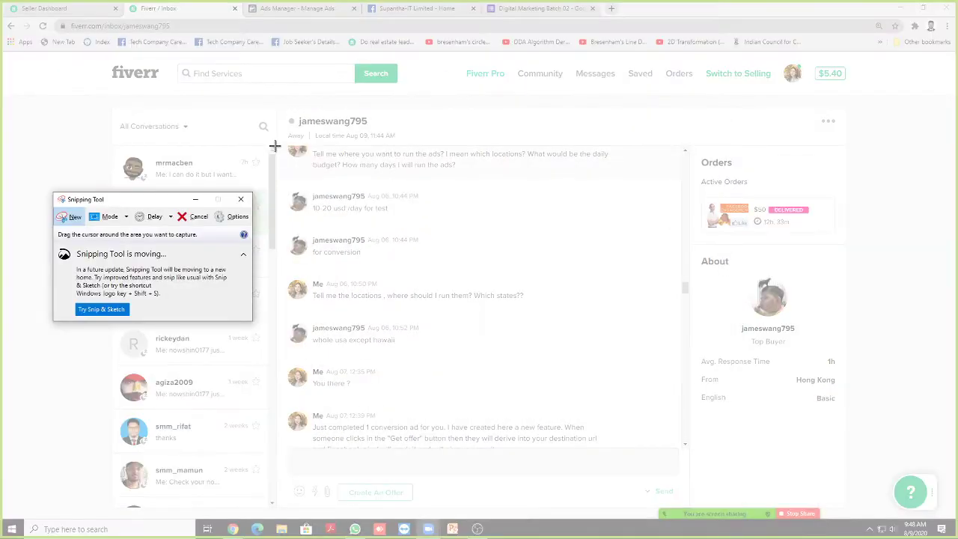
pyautogui.moveTo(275, 145); pyautogui.dragTo(677, 454)
pyautogui.hotkey('ctrl', 's')
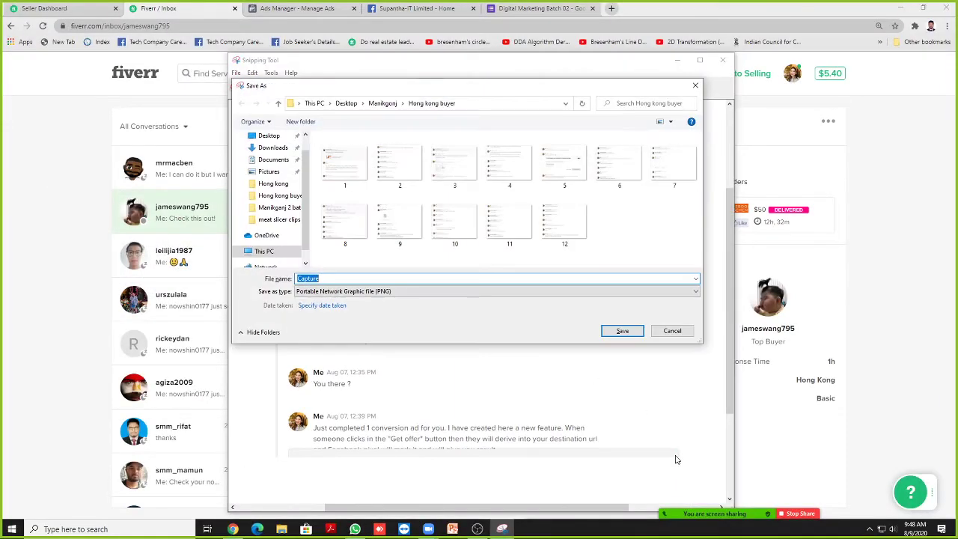
pyautogui.press('Return')
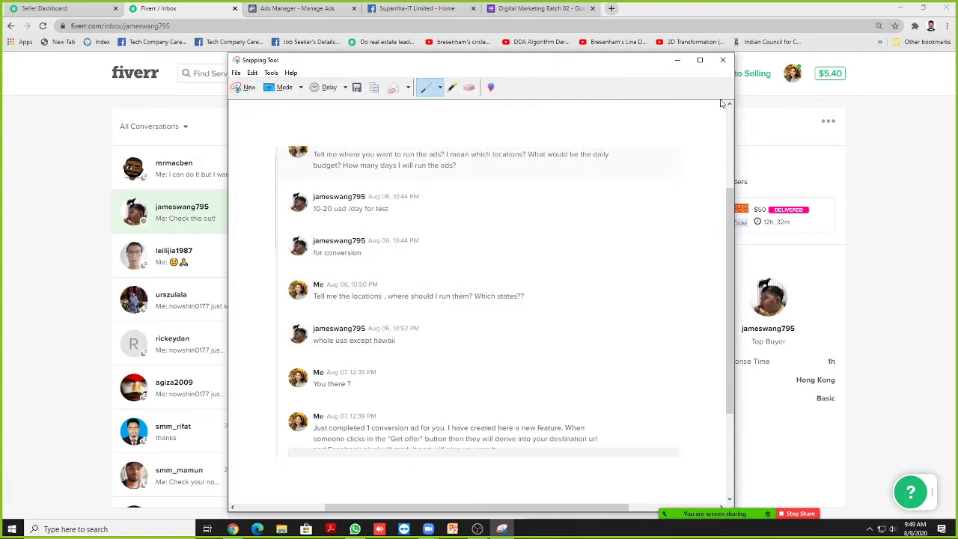
pyautogui.click(675, 65)
# - Scroll the chat back up to the Aug 06 10:04 PM email and discount messages
pyautogui.scroll(-4, 509, 255)
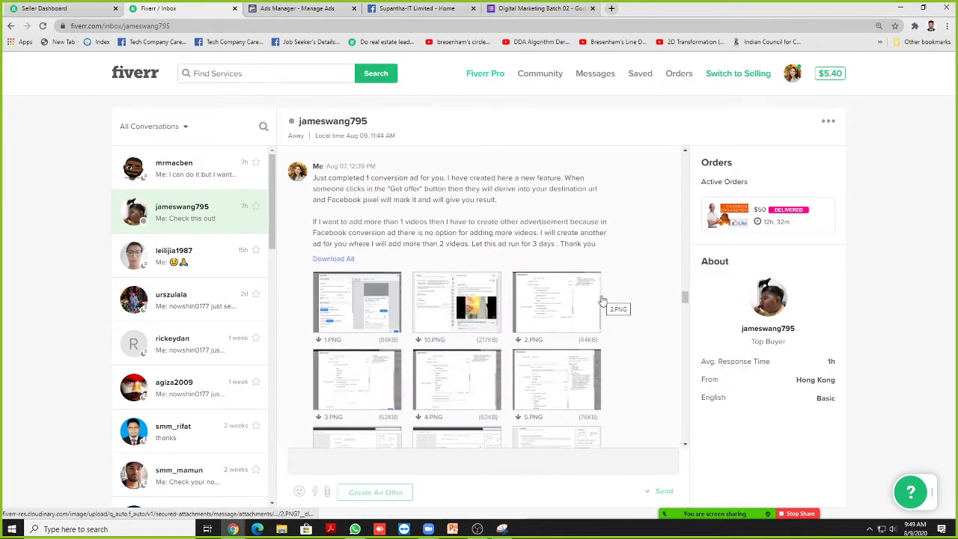
pyautogui.scroll(15, 603, 301)
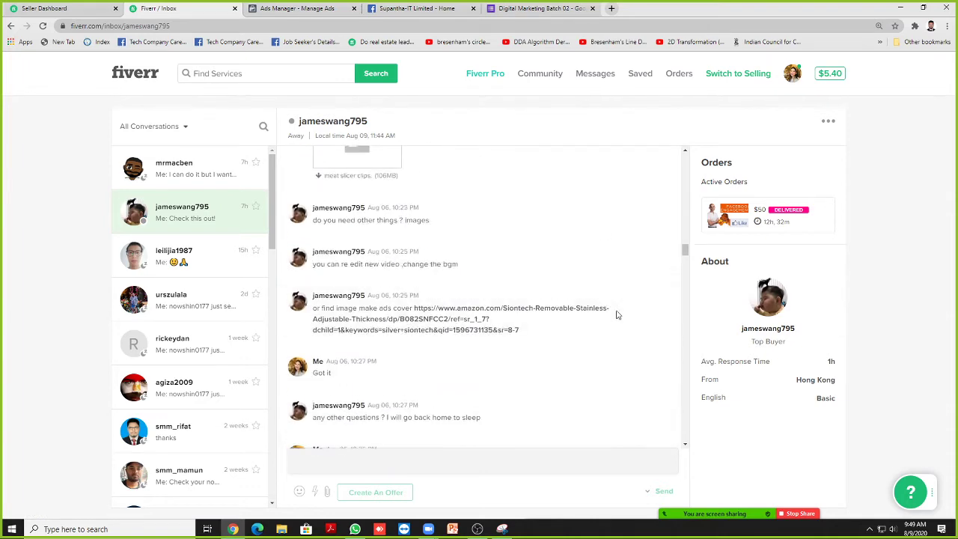
pyautogui.scroll(10, 616, 314)
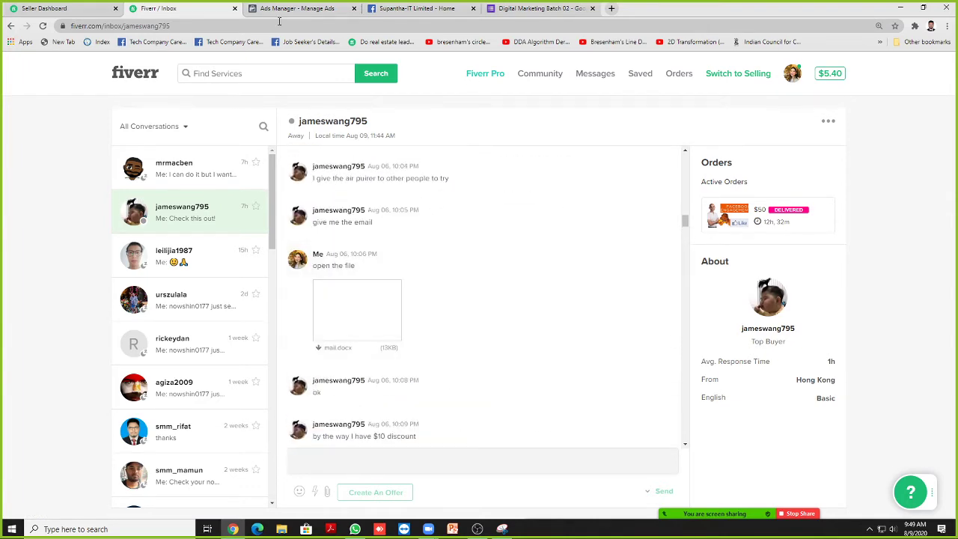
# - Open the Digital Marketing Manikganj Batch-1 group and close the open chat windows
pyautogui.click(404, 9)
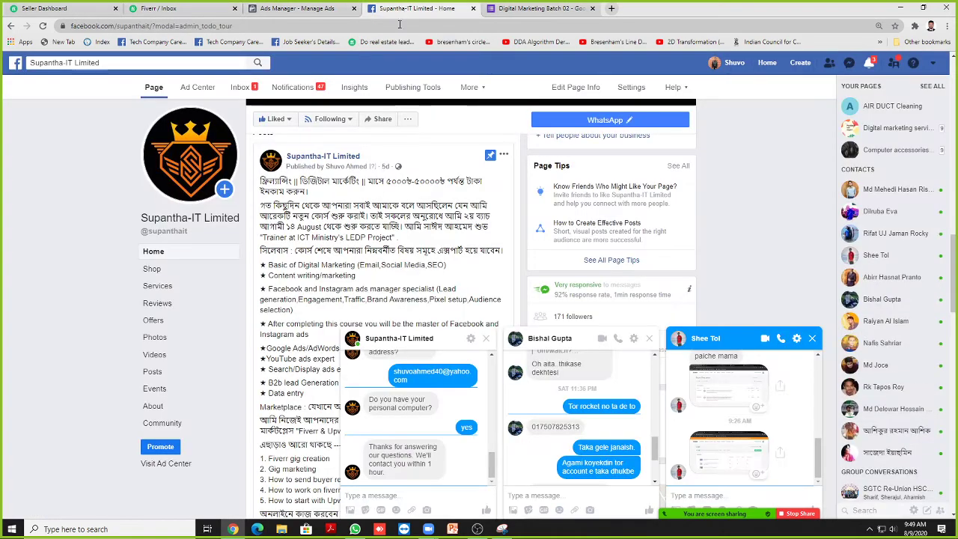
pyautogui.click(155, 63)
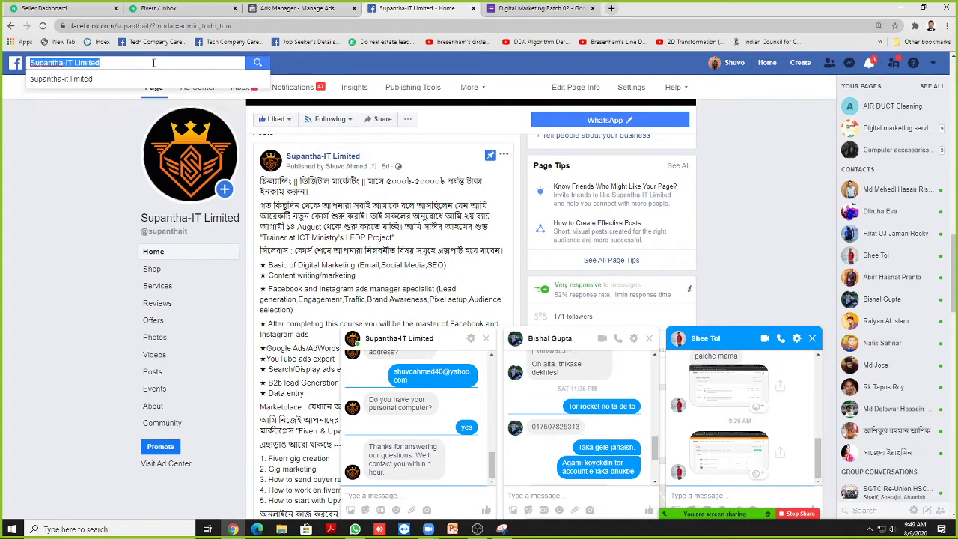
pyautogui.hotkey('ctrl', 'a')
pyautogui.press('BackSpace')
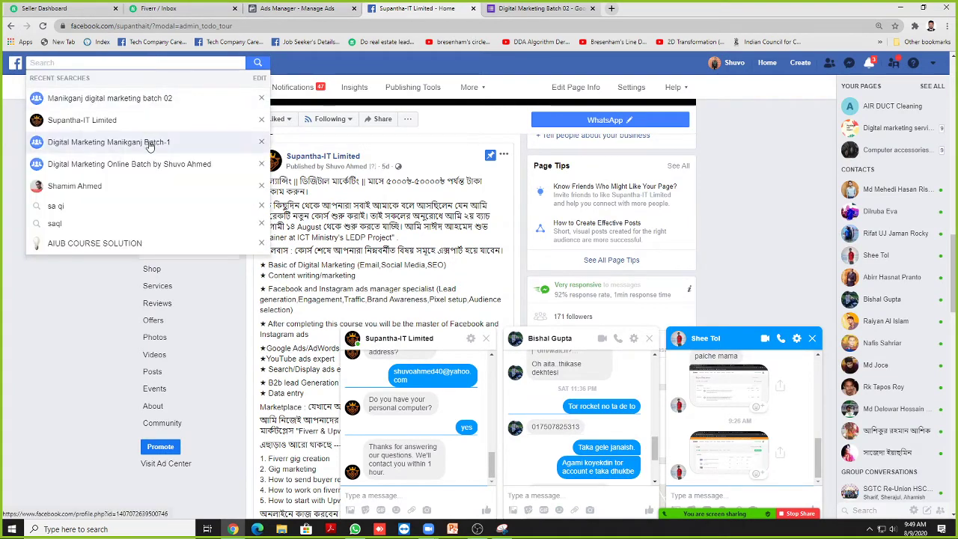
pyautogui.click(149, 142)
pyautogui.click(486, 338)
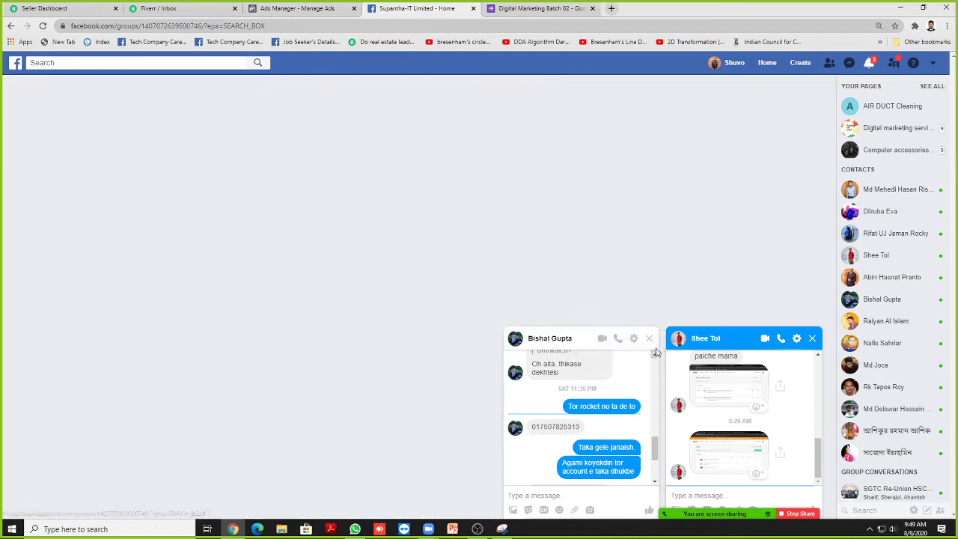
pyautogui.click(561, 338)
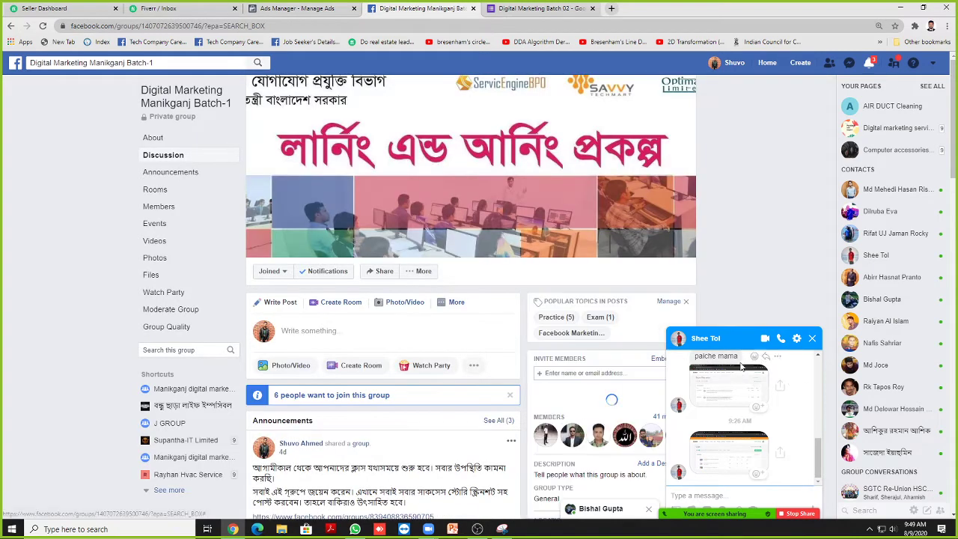
pyautogui.click(731, 455)
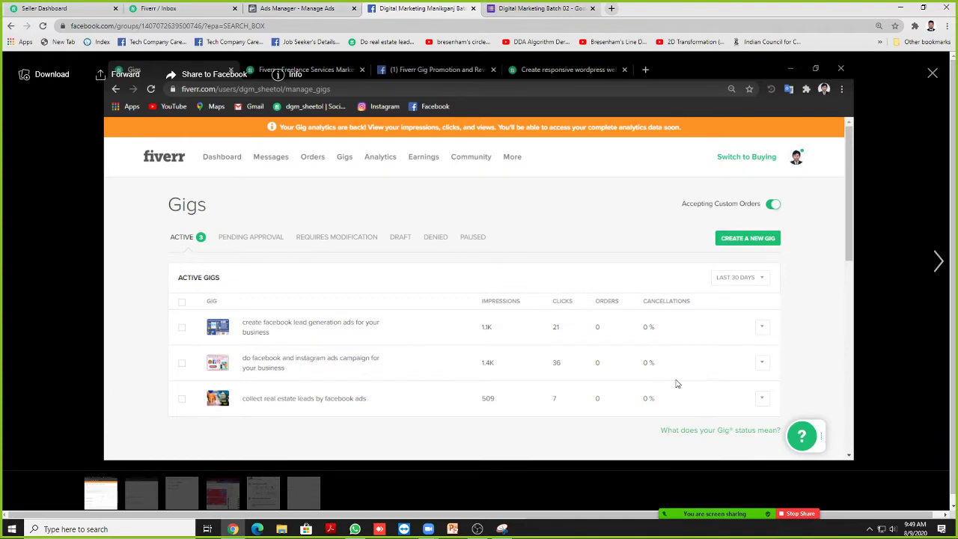
pyautogui.click(931, 76)
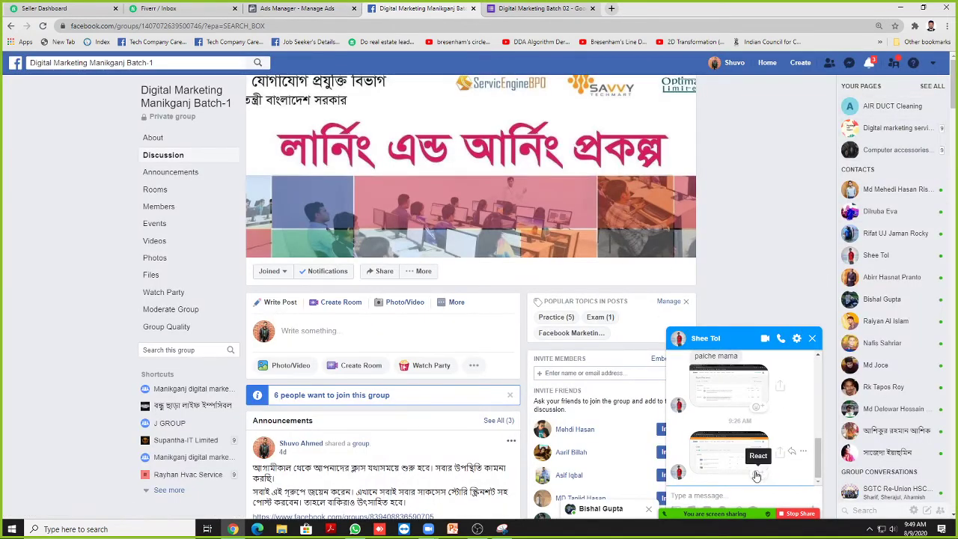
pyautogui.click(813, 339)
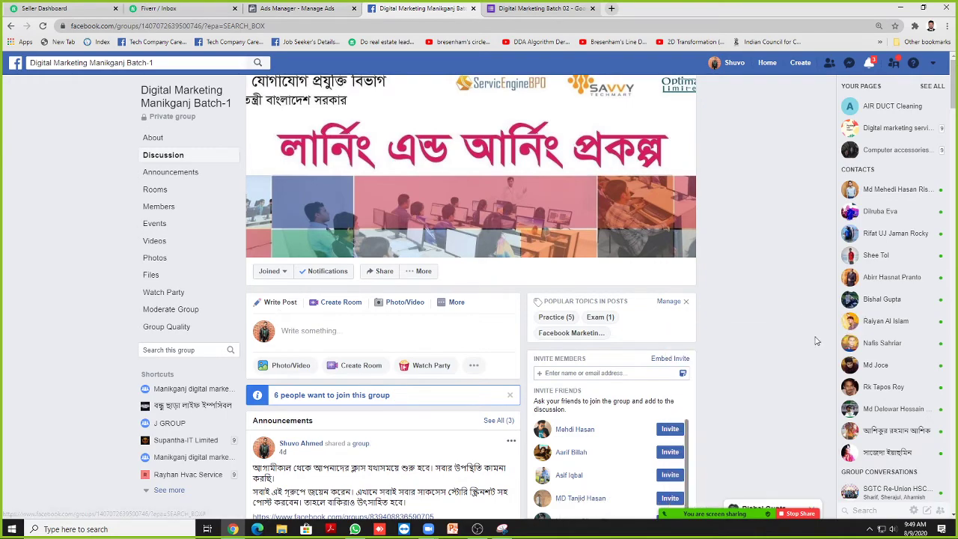
# - Start a new group post, look over the extra post types, then discard it
pyautogui.scroll(-3, 399, 168)
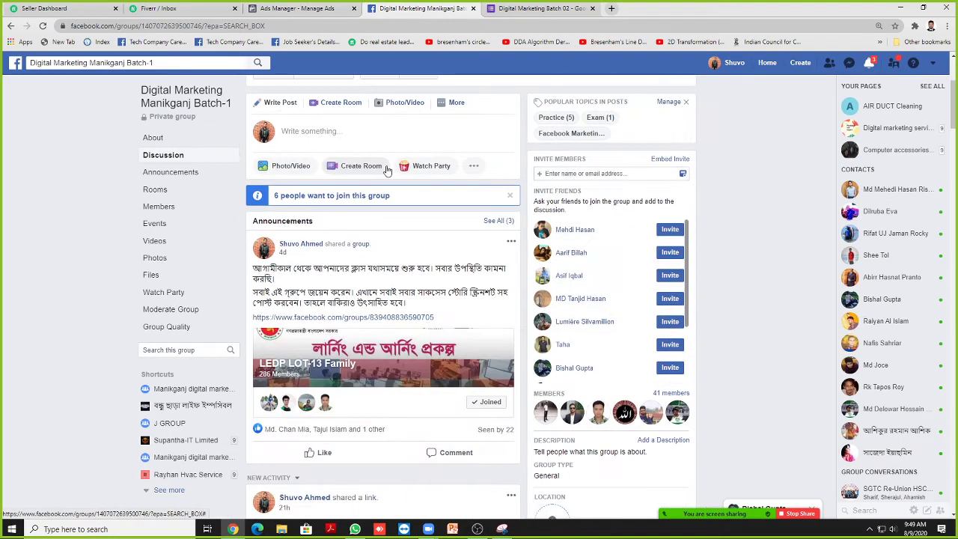
pyautogui.scroll(1, 408, 187)
pyautogui.click(419, 229)
pyautogui.click(449, 202)
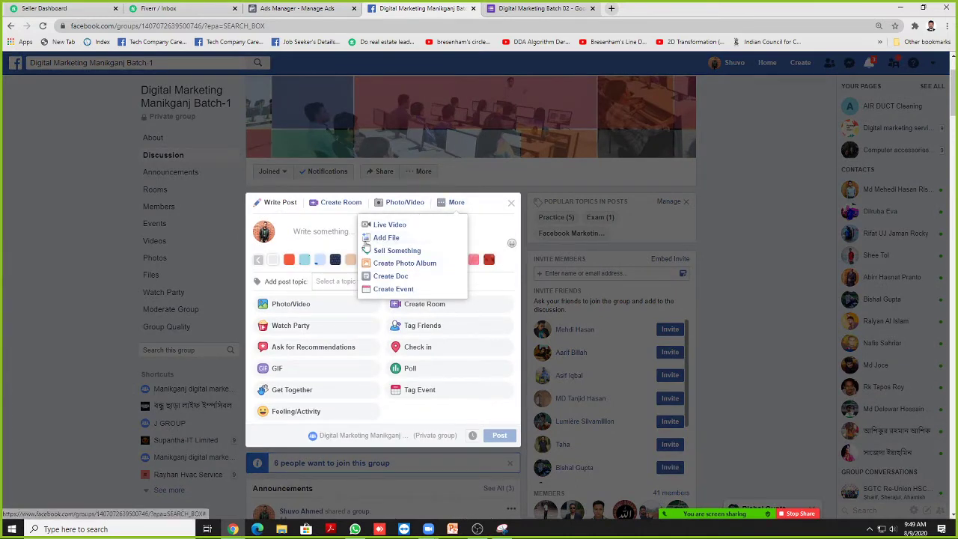
pyautogui.click(383, 238)
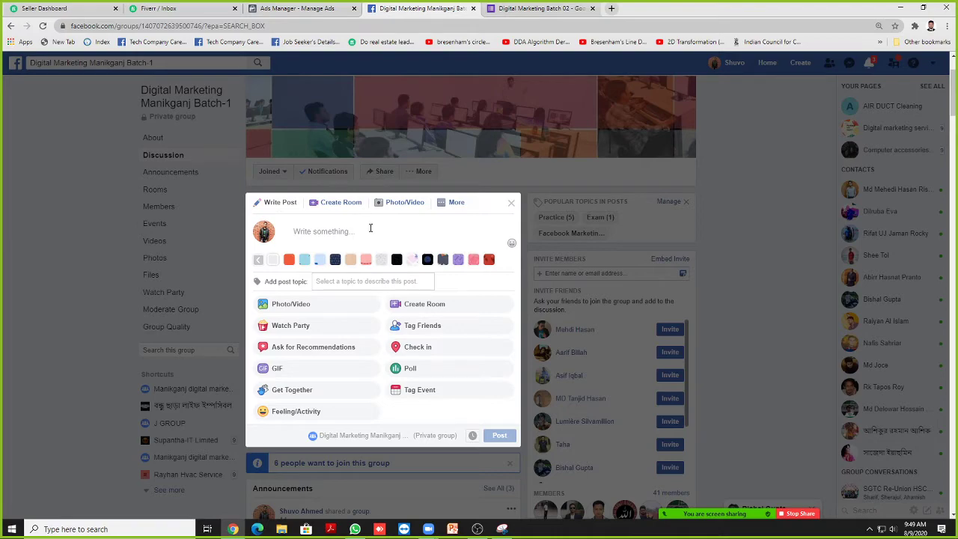
pyautogui.click(511, 204)
# - Open Google Drive in a new tab and enter the Digital Marketing Online class Manikgonj folder
pyautogui.click(730, 8)
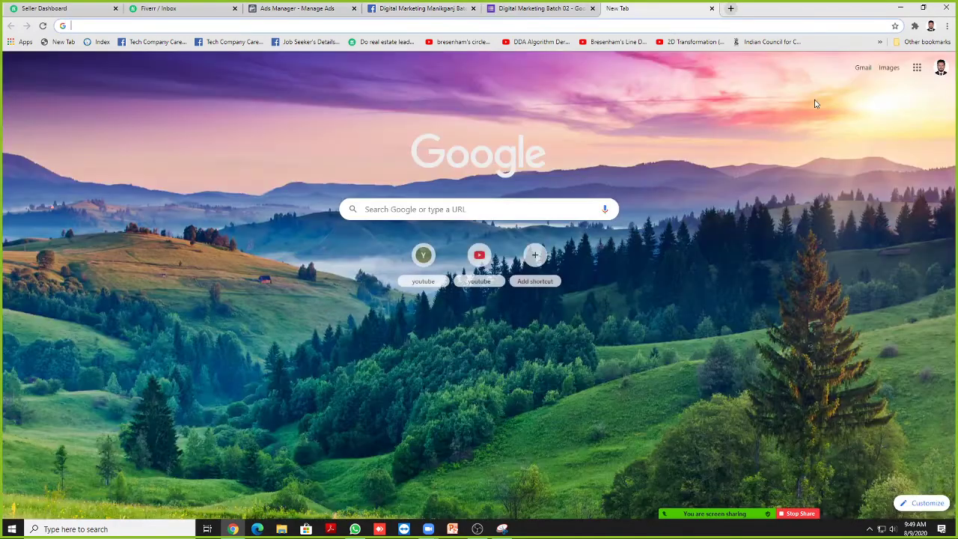
pyautogui.click(917, 68)
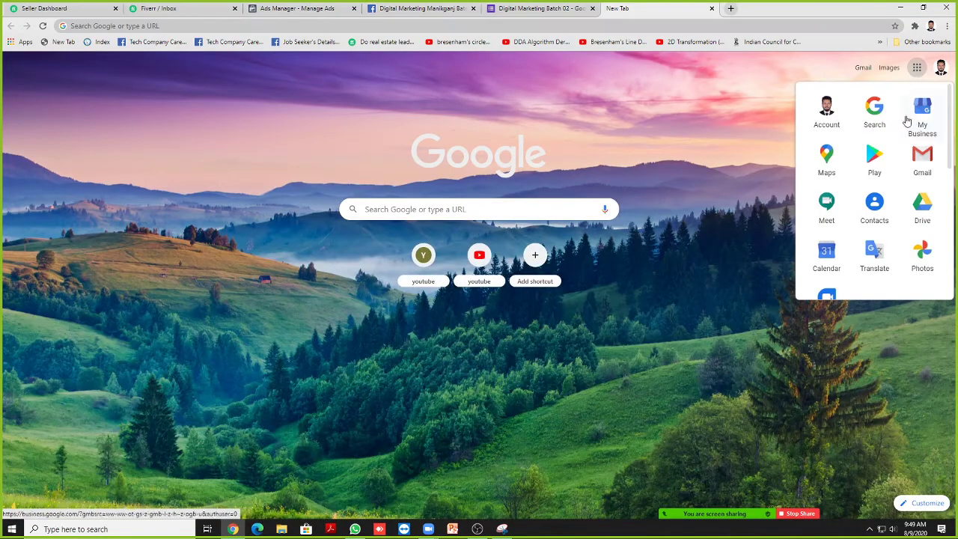
pyautogui.click(910, 197)
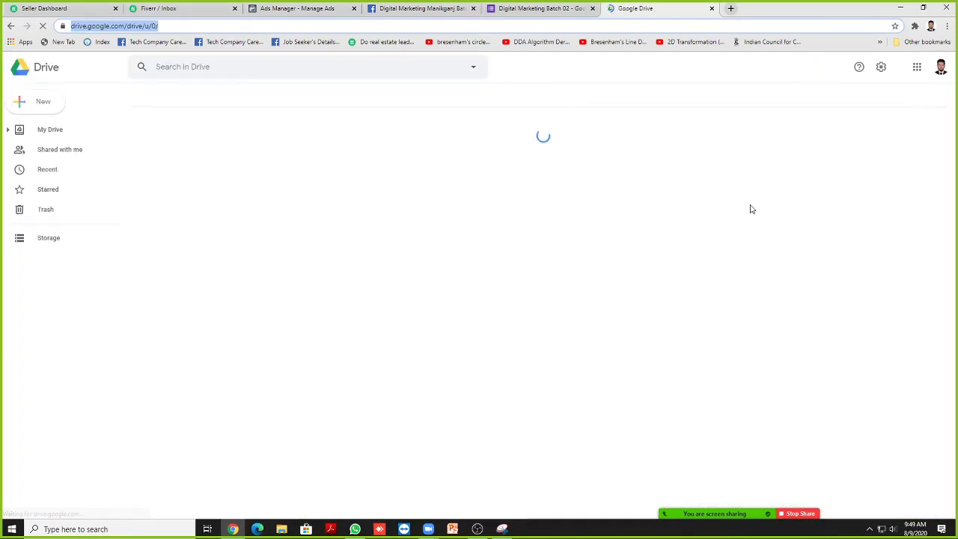
pyautogui.scroll(-3, 273, 285)
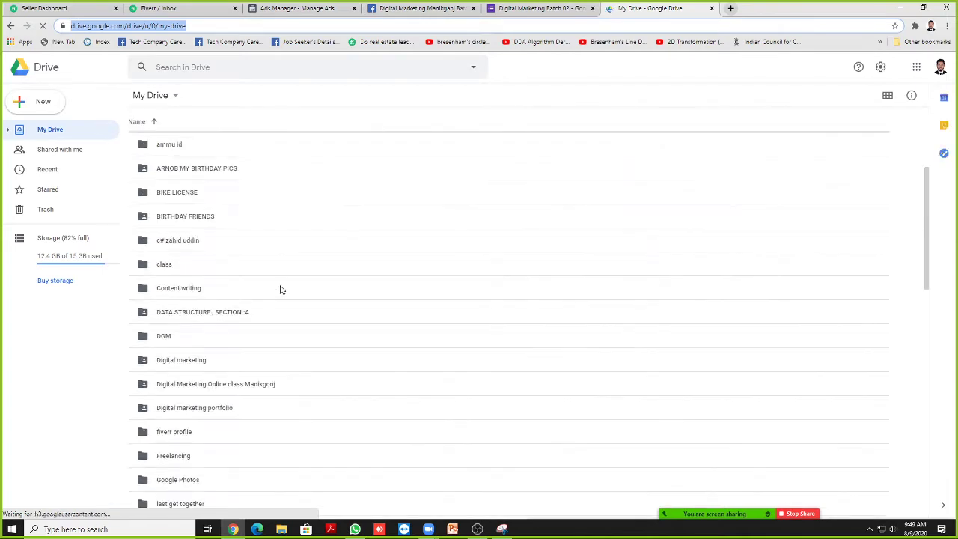
pyautogui.scroll(1, 255, 336)
pyautogui.doubleClick(200, 456)
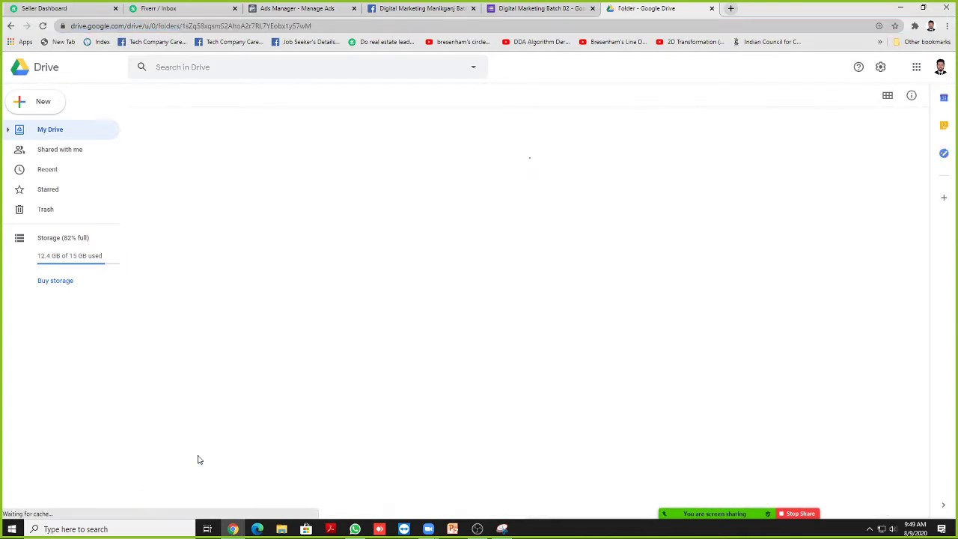
# - Create the Buyer communication folder there and open it
pyautogui.click(20, 105)
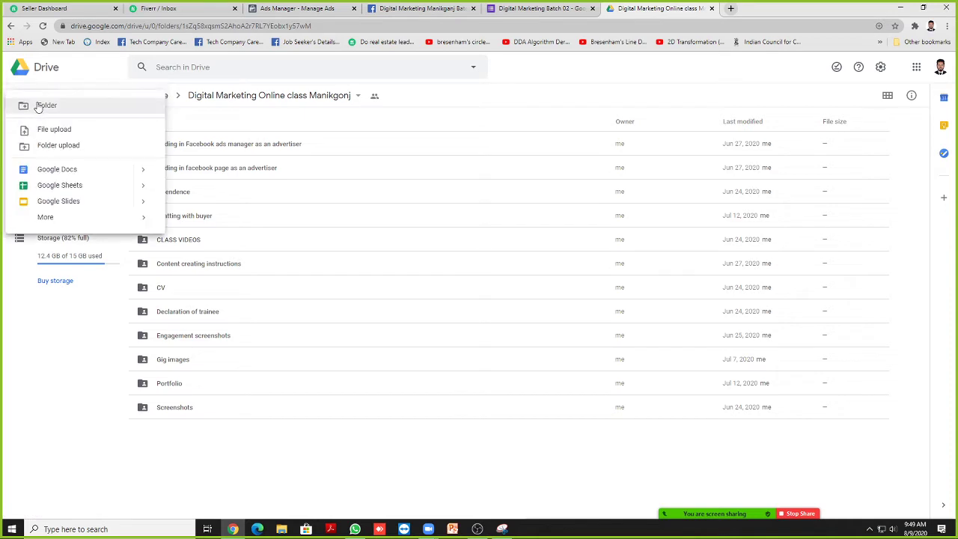
pyautogui.click(46, 106)
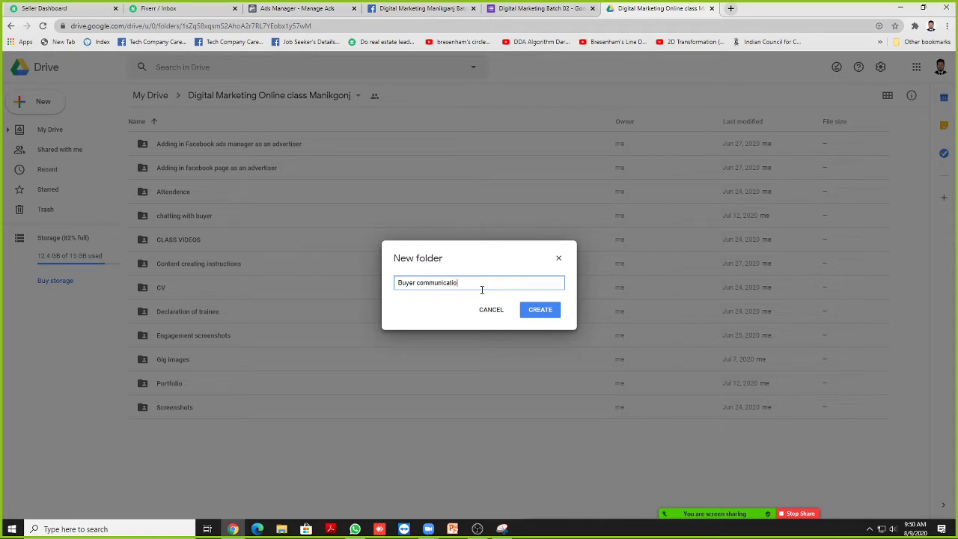
pyautogui.click(556, 315)
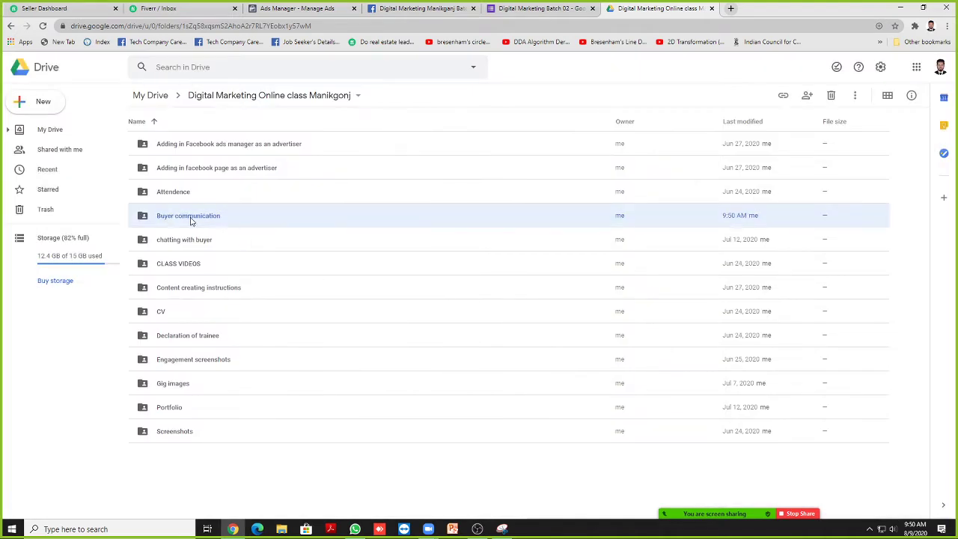
pyautogui.doubleClick(190, 217)
# - Upload 1.PNG through 13.PNG from Desktop > Manikganj > Hong kong buyer into the folder
pyautogui.click(40, 109)
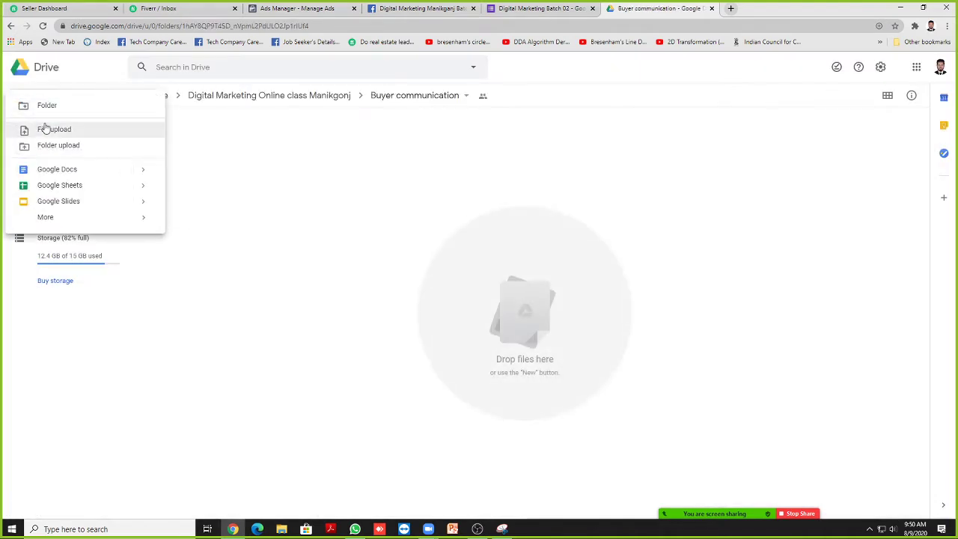
pyautogui.click(43, 128)
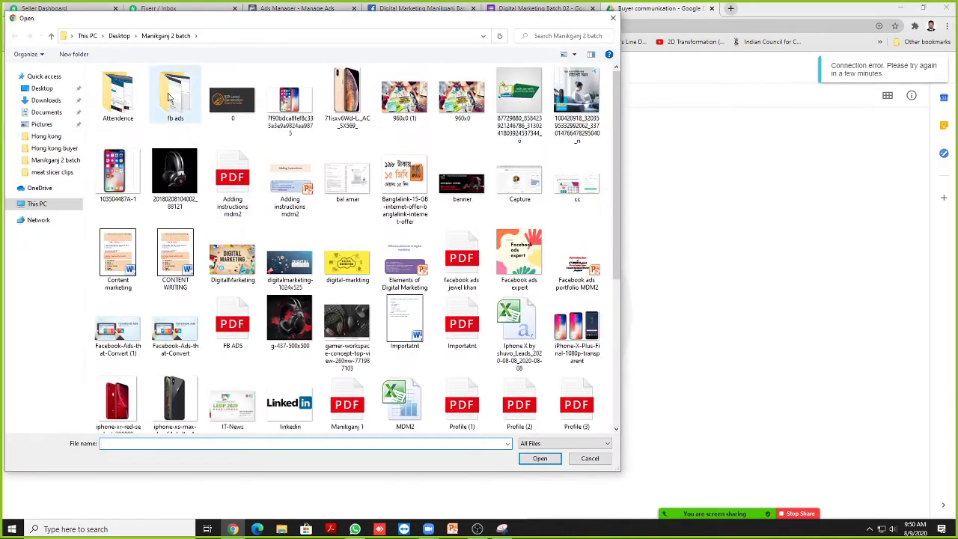
pyautogui.click(120, 35)
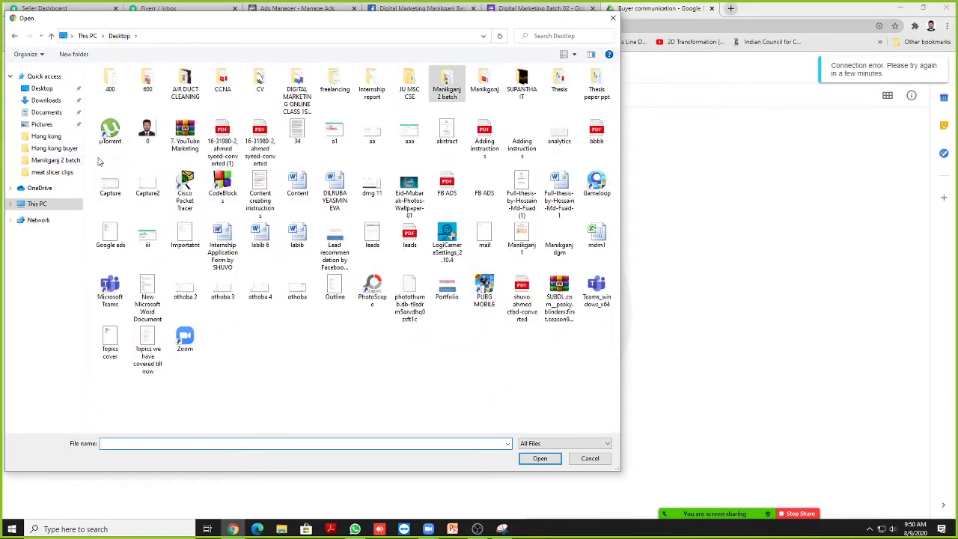
pyautogui.doubleClick(483, 89)
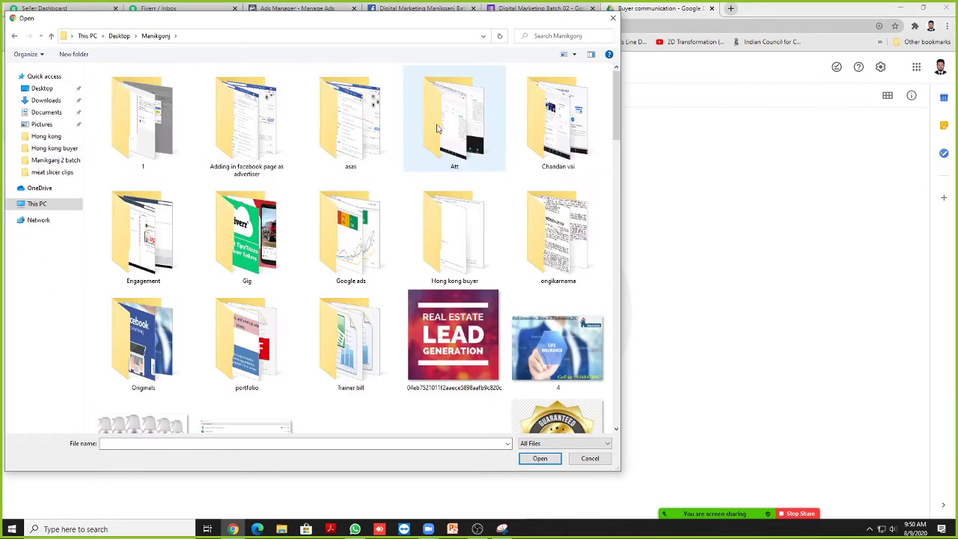
pyautogui.doubleClick(454, 269)
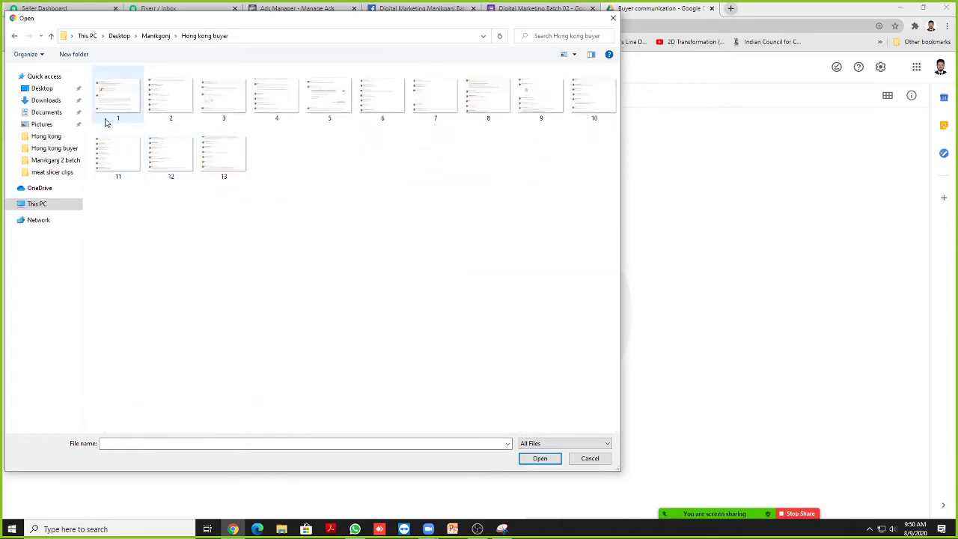
pyautogui.moveTo(91, 73); pyautogui.dragTo(603, 160)
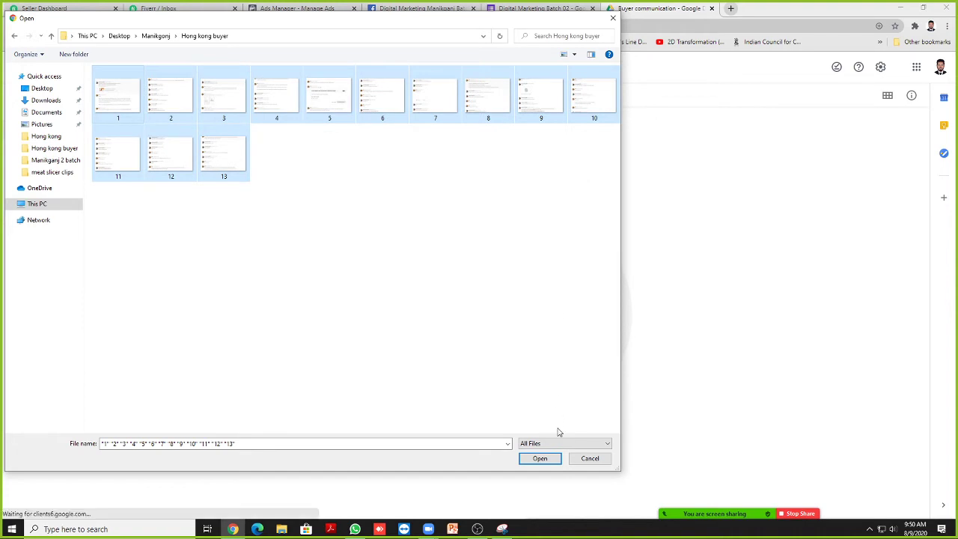
pyautogui.click(539, 458)
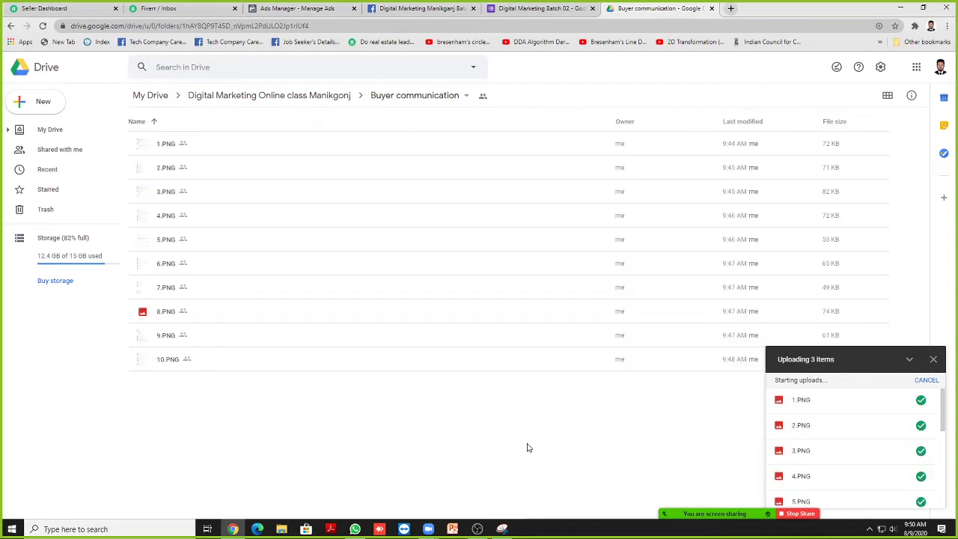
pyautogui.moveTo(709, 508)
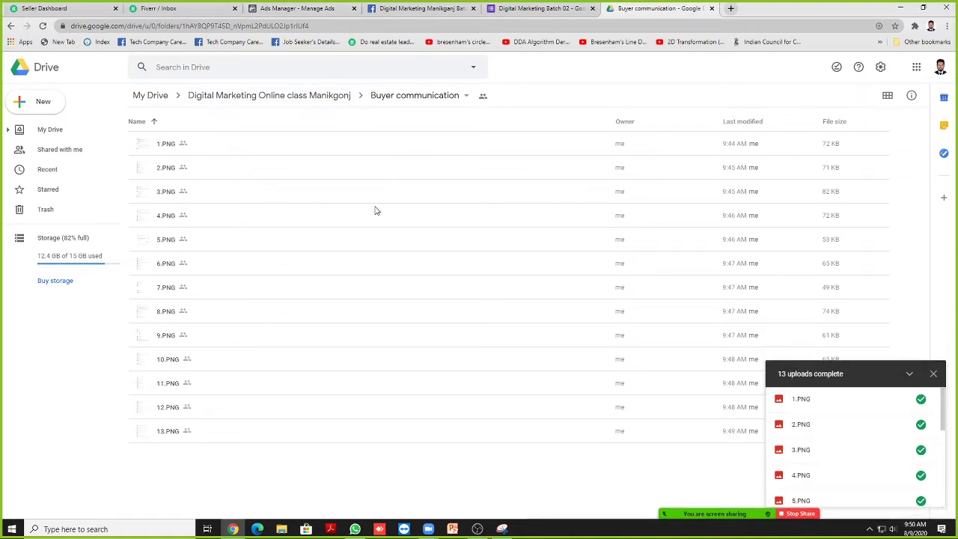
# - Give anyone with the Buyer communication link Editor access and copy the link
pyautogui.click(453, 104)
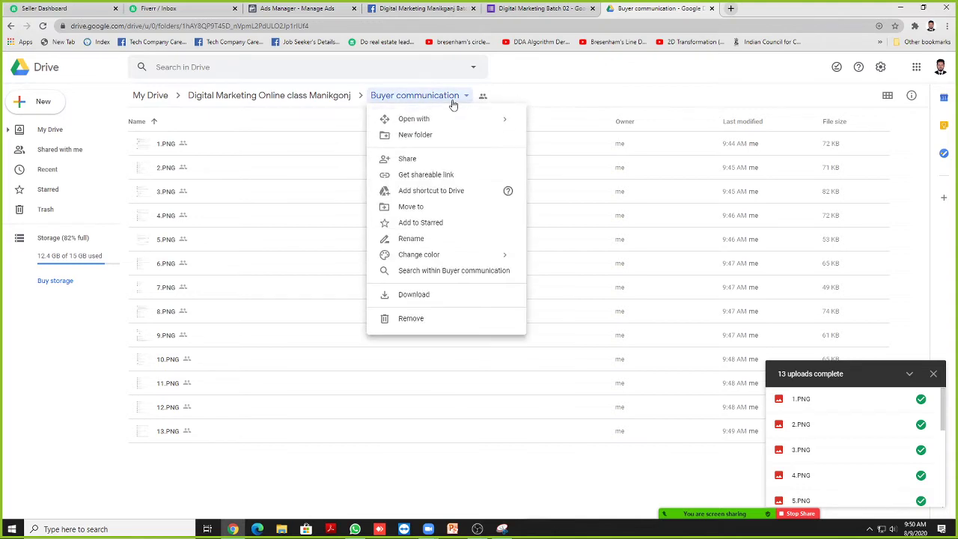
pyautogui.click(428, 174)
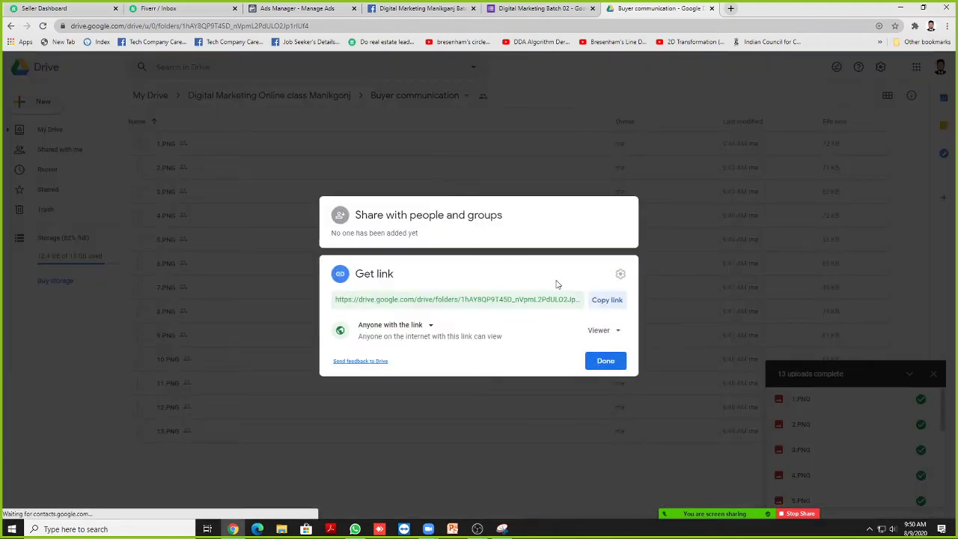
pyautogui.click(614, 330)
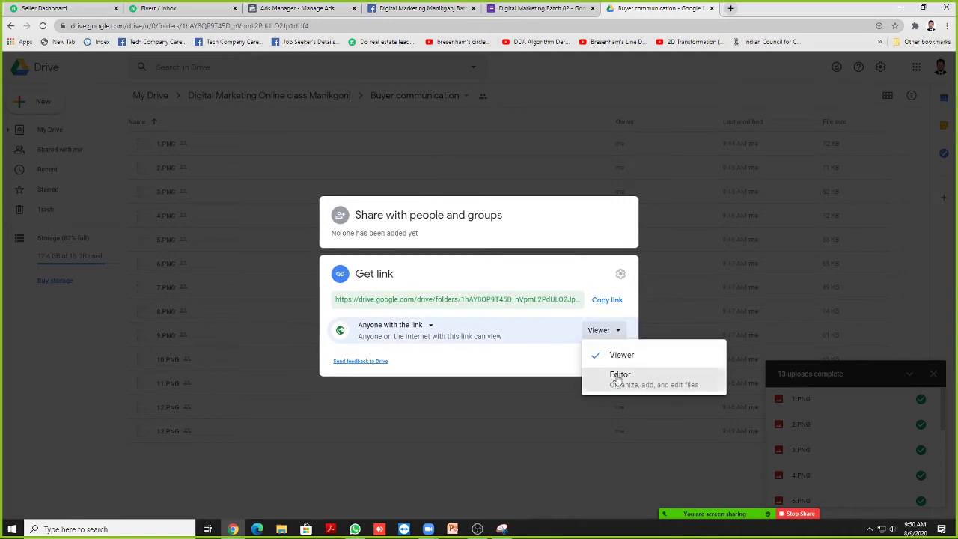
pyautogui.click(619, 376)
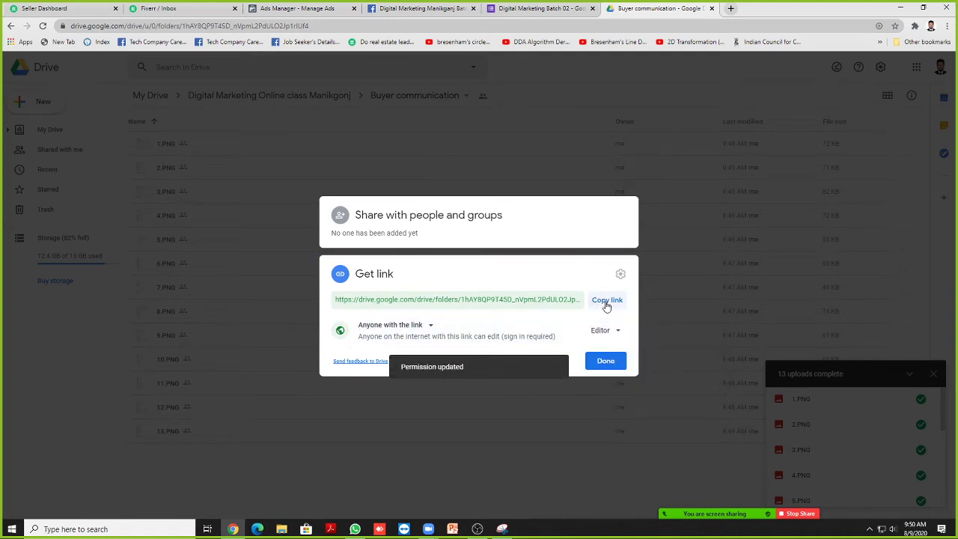
pyautogui.click(607, 301)
pyautogui.click(491, 152)
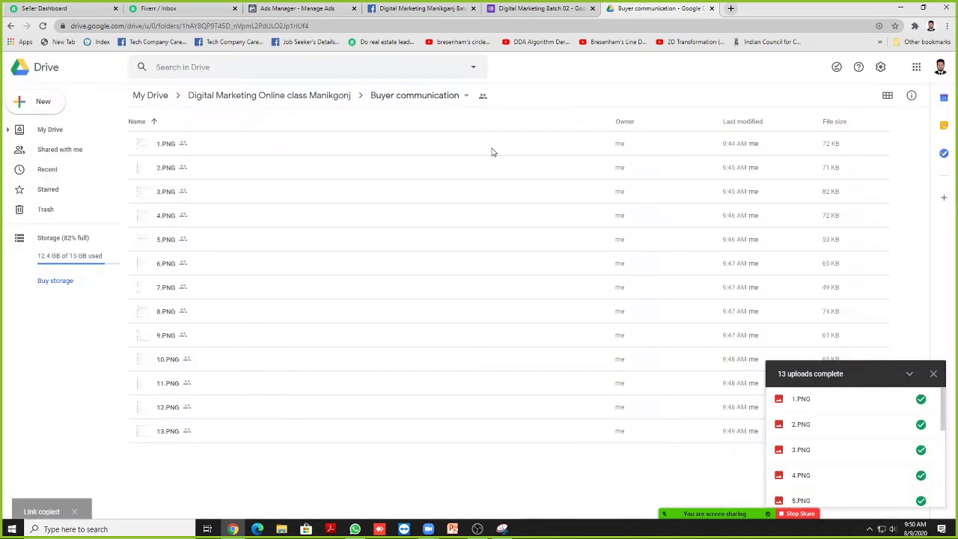
# - Post 'Buyer communication link :' with the pasted Drive folder URL in the Manikganj Batch-1 group
pyautogui.click(384, 8)
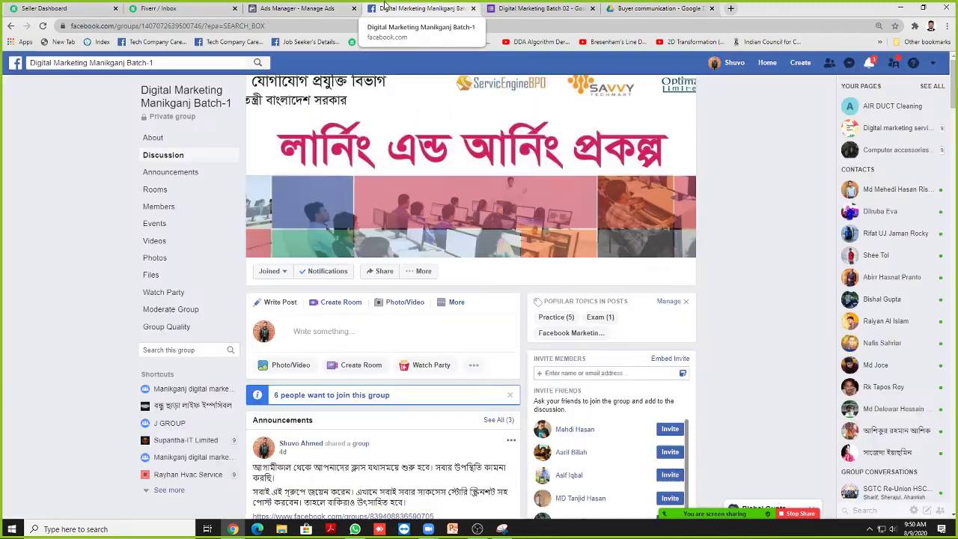
pyautogui.click(305, 332)
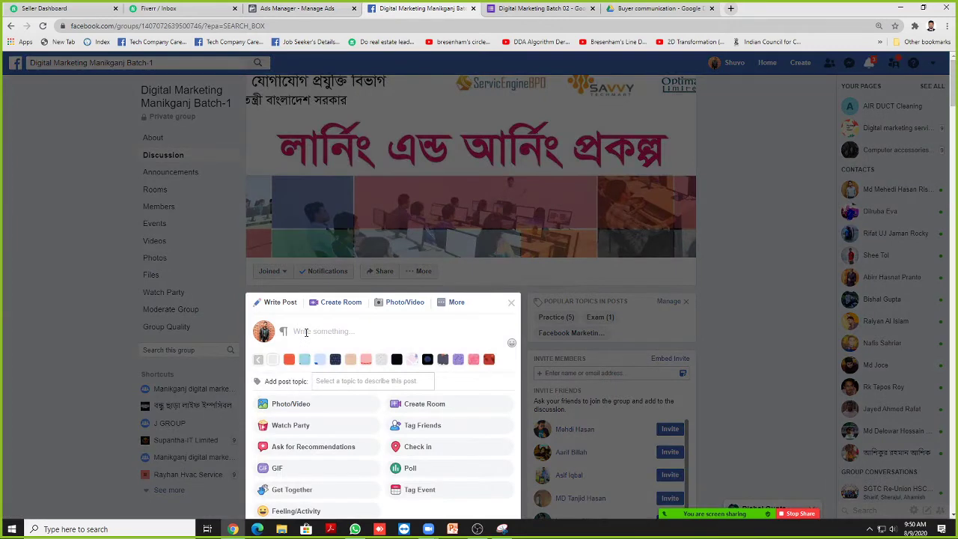
pyautogui.write('Buyer communication link :')
pyautogui.press('Return')
pyautogui.hotkey('ctrl', 'v')
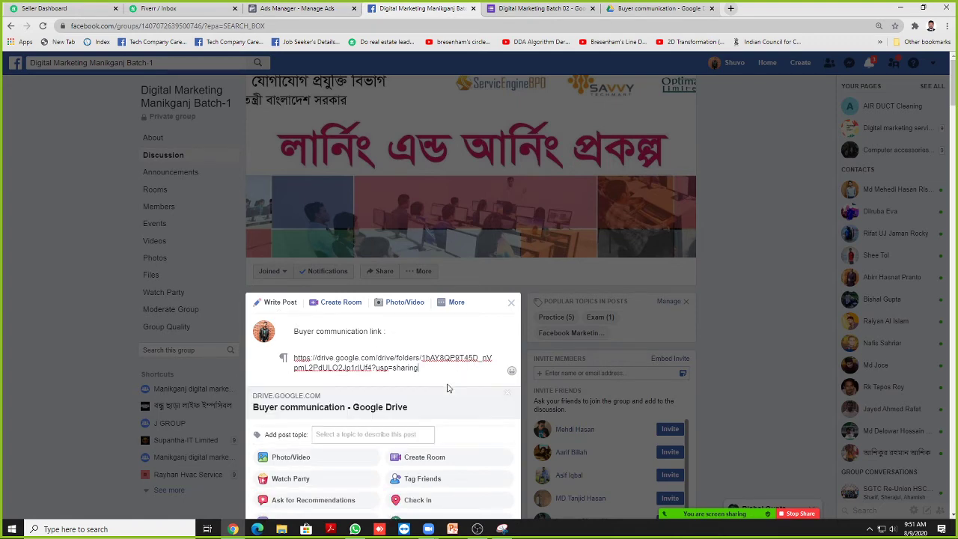
pyautogui.scroll(-2, 432, 384)
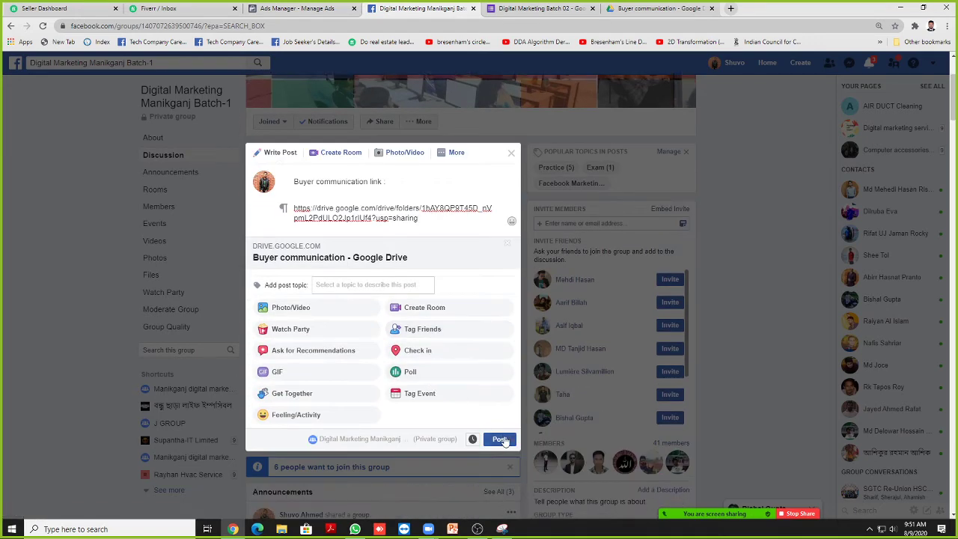
pyautogui.click(499, 439)
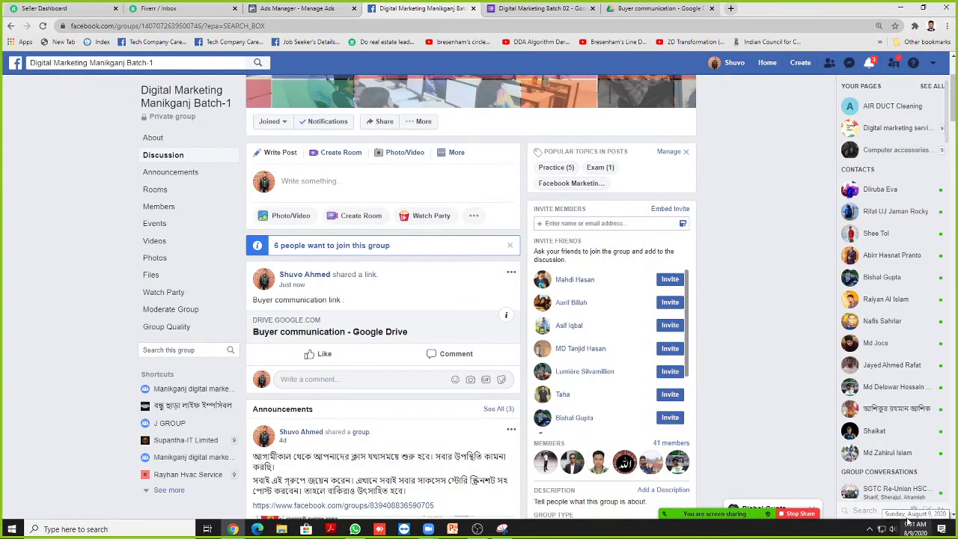
pyautogui.scroll(2, 546, 225)
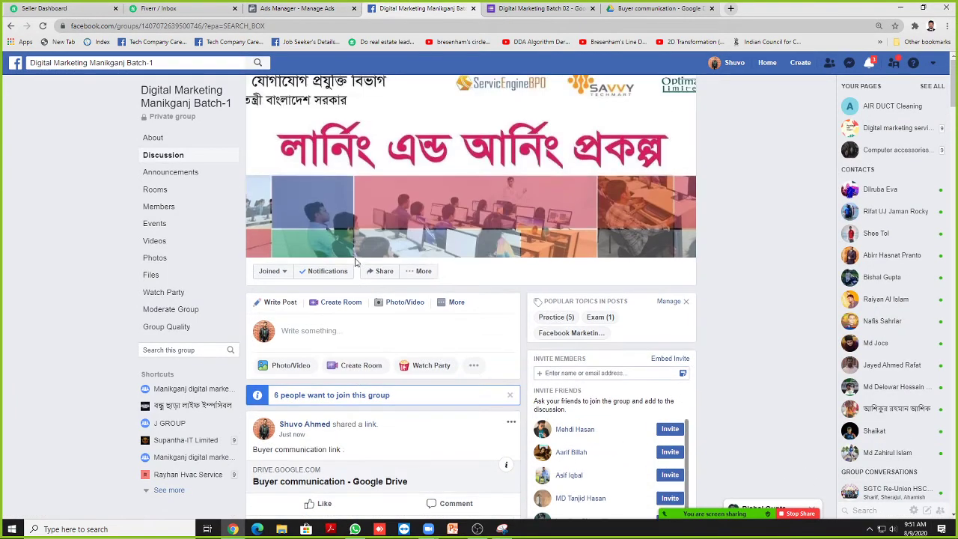
# - Close the Digital Marketing Batch 02 form tab and the Buyer communication Drive folder tab
pyautogui.click(534, 8)
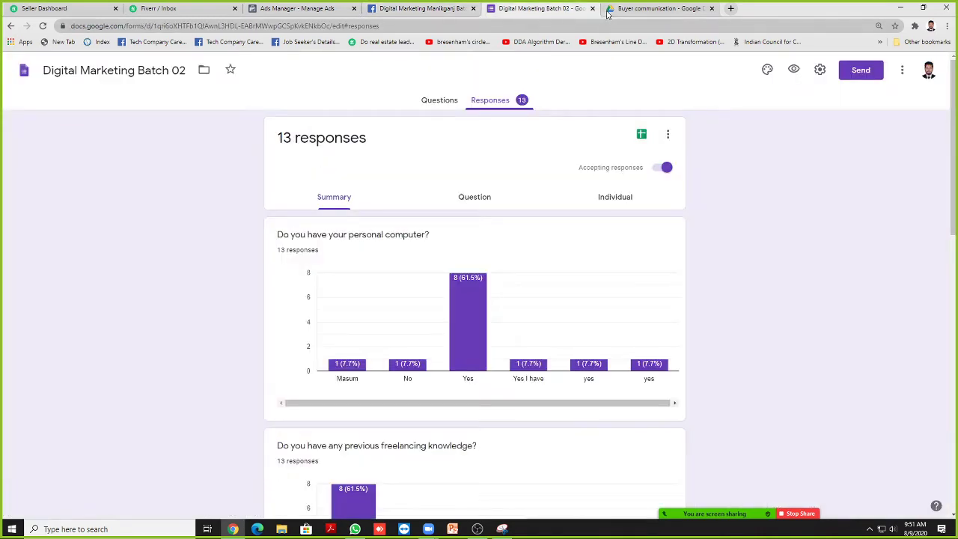
pyautogui.click(592, 8)
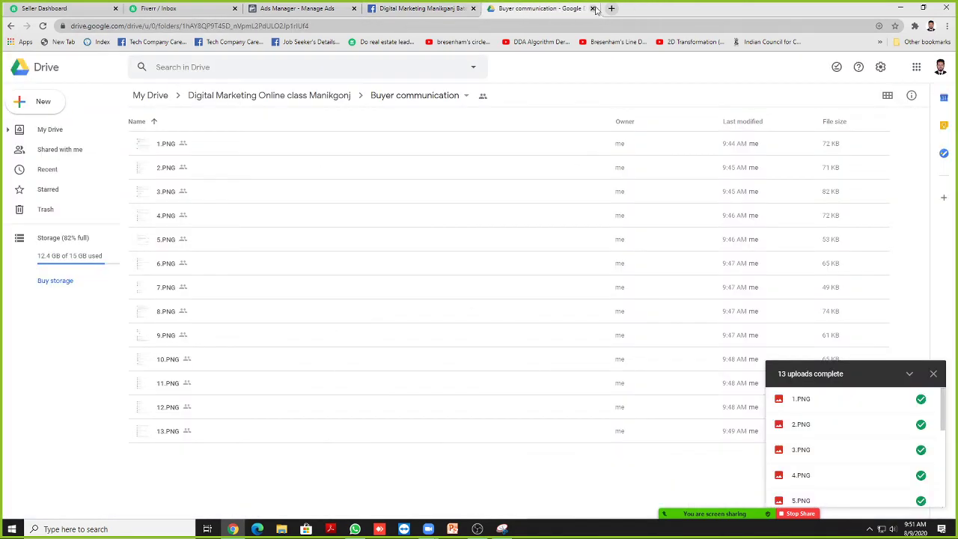
pyautogui.click(593, 8)
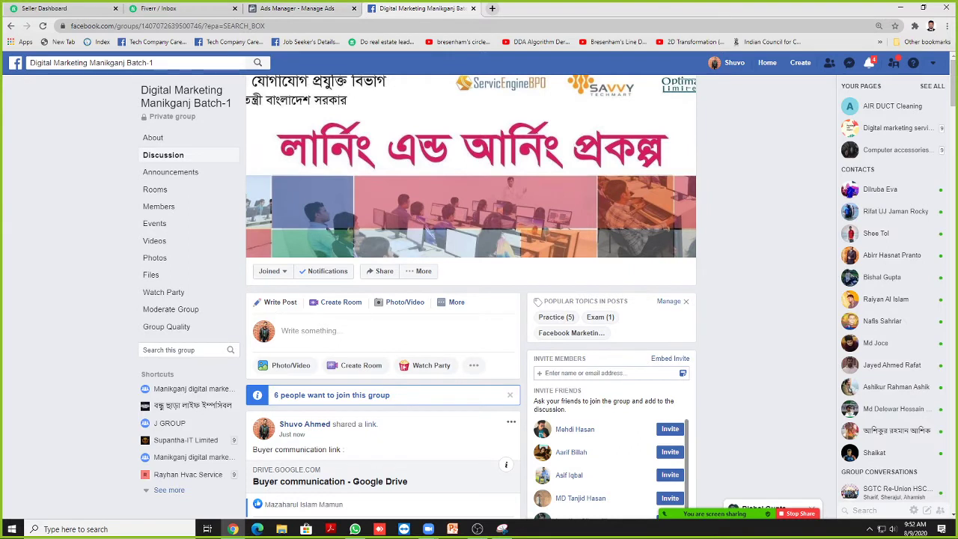
# - Unmute the microphone in the Zoom meeting controls
pyautogui.moveTo(763, 515)
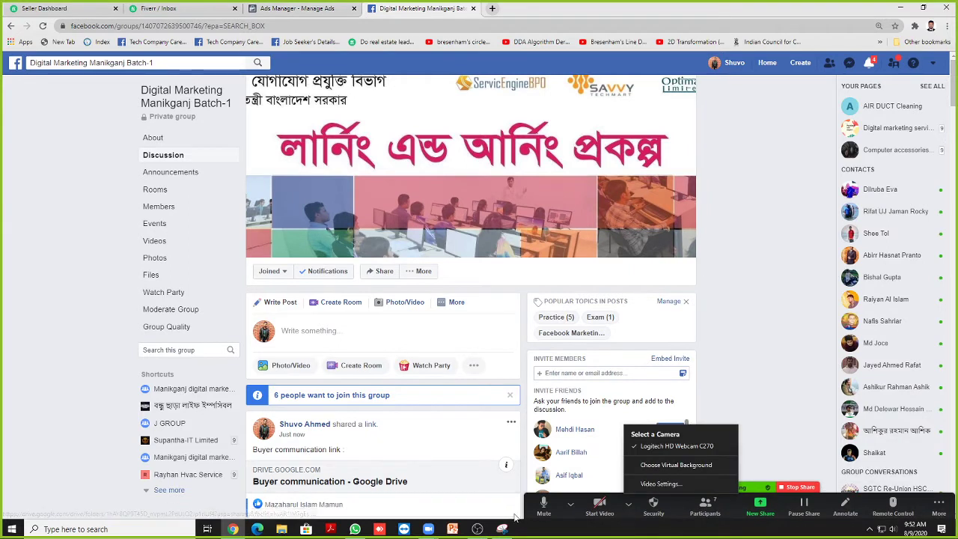
pyautogui.click(570, 504)
pyautogui.click(812, 446)
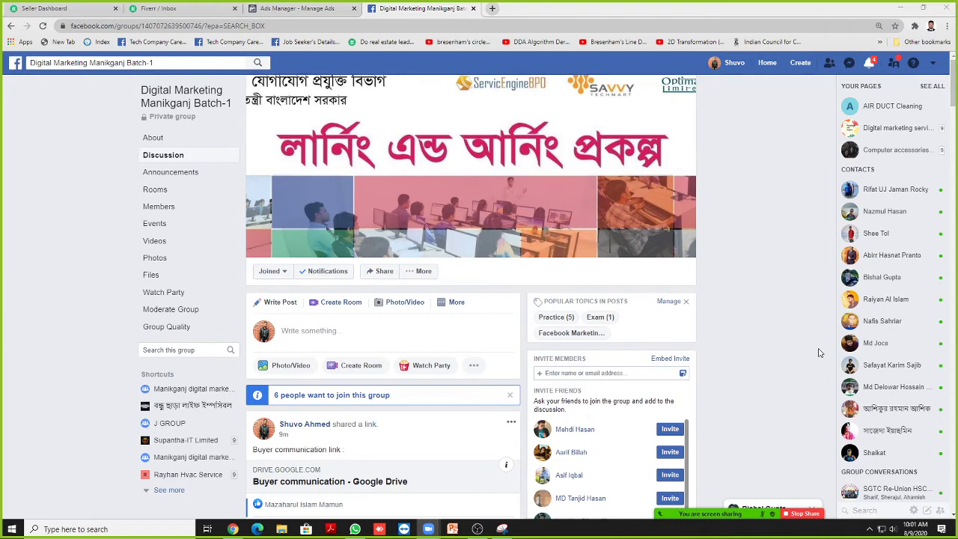
pyautogui.click(628, 504)
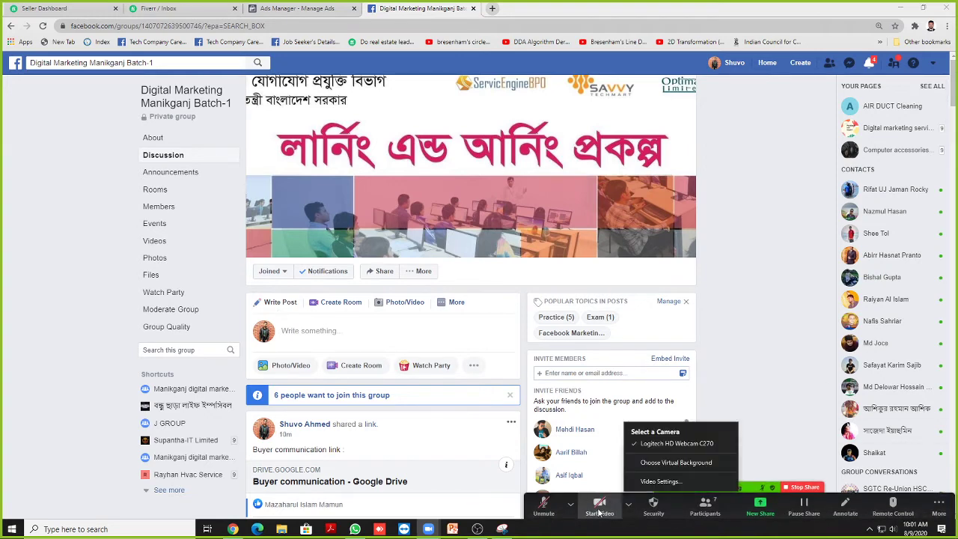
pyautogui.click(570, 503)
pyautogui.click(543, 504)
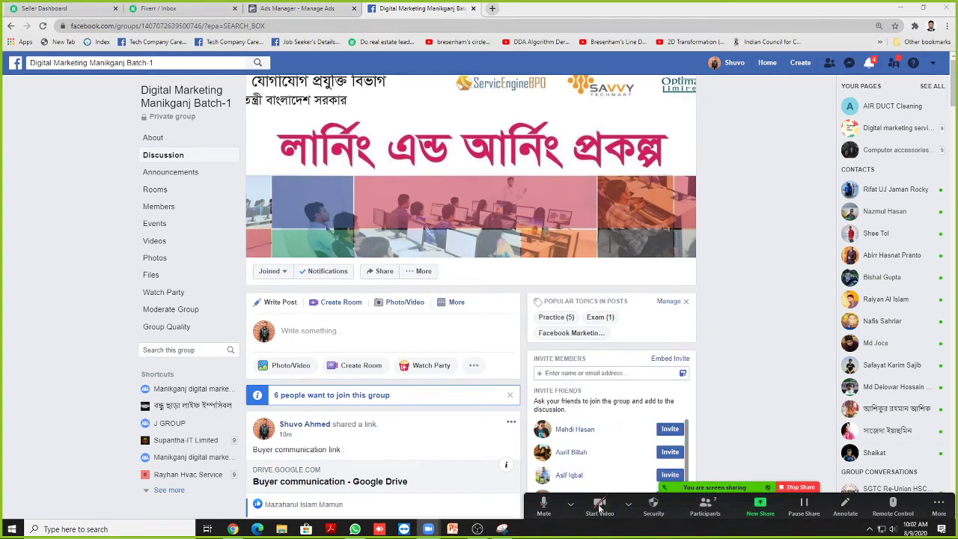
# - Move and enlarge the Participants panel to show all seven attendees, then minimise it
pyautogui.click(723, 508)
pyautogui.moveTo(454, 161); pyautogui.dragTo(681, 156)
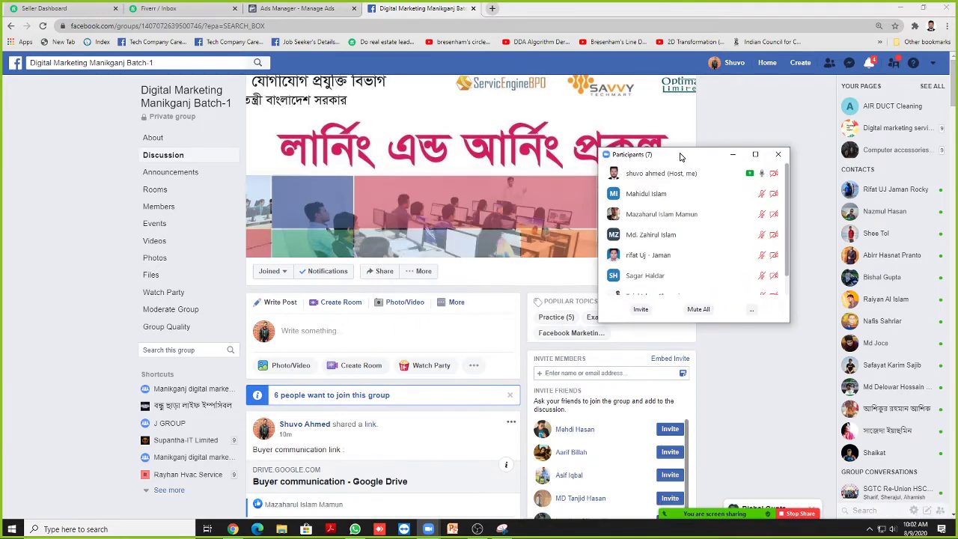
pyautogui.moveTo(733, 323); pyautogui.dragTo(757, 402)
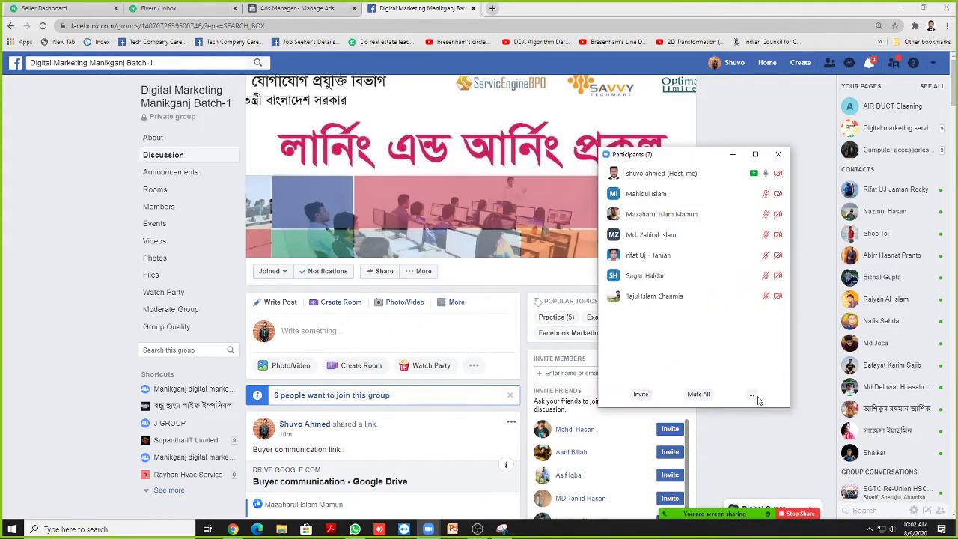
pyautogui.click(732, 155)
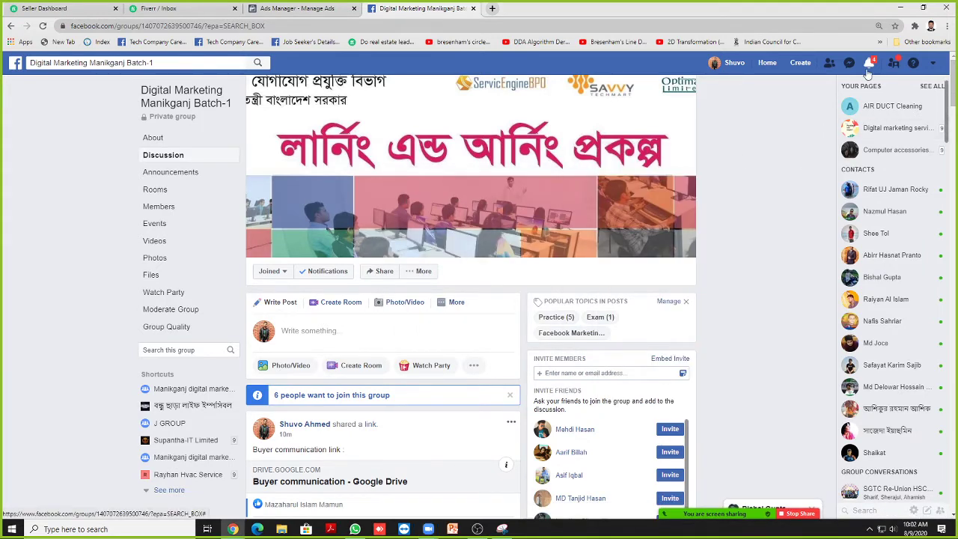
# - Look through the Facebook notifications list
pyautogui.click(869, 64)
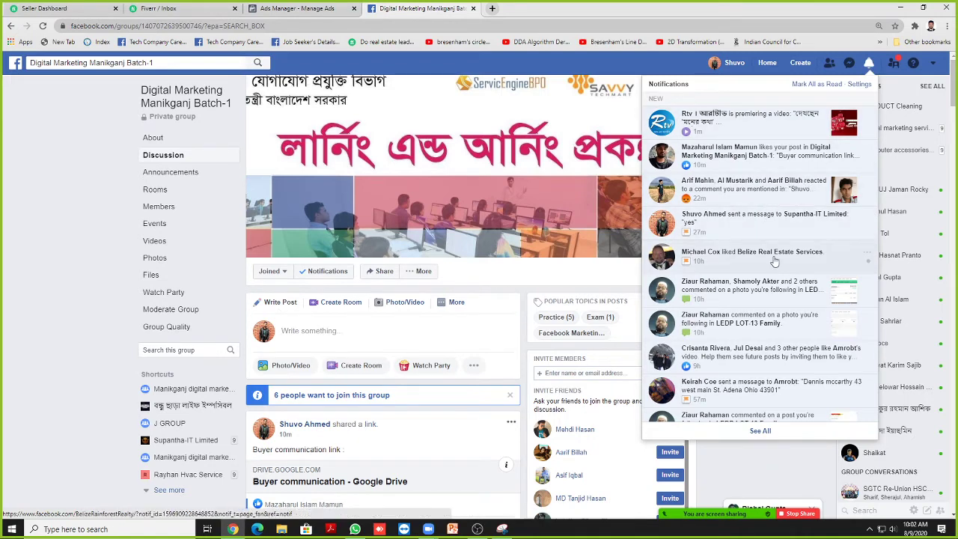
pyautogui.scroll(-1, 780, 267)
pyautogui.scroll(-2, 779, 258)
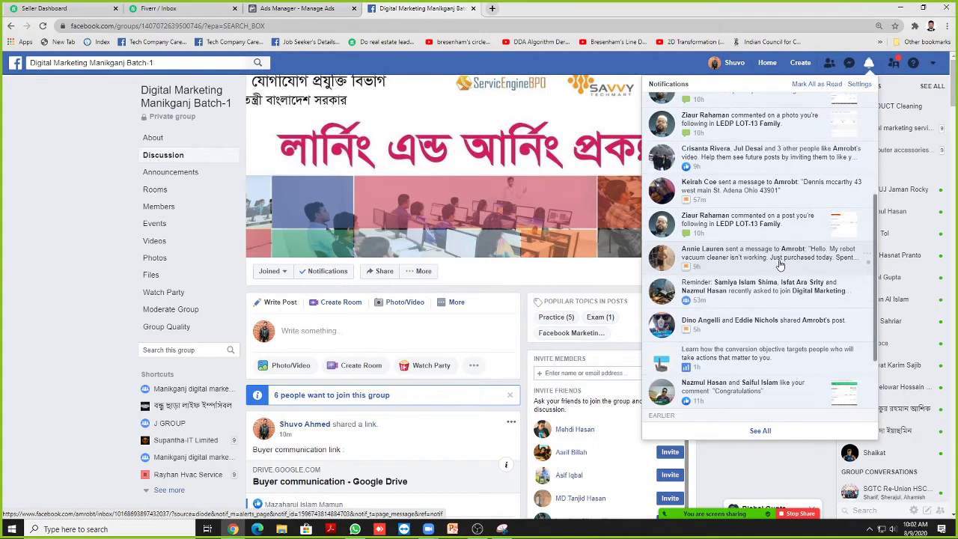
pyautogui.scroll(2, 741, 210)
# - Read the LEDP LOT-13 Family post about a completed $100 Fiverr order, then return to Ads Manager
pyautogui.click(726, 190)
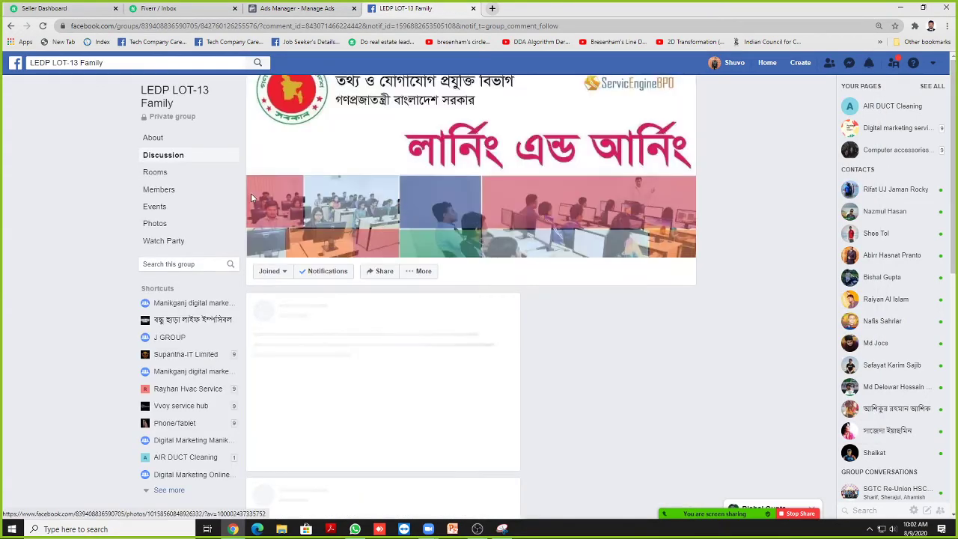
pyautogui.scroll(-2, 225, 277)
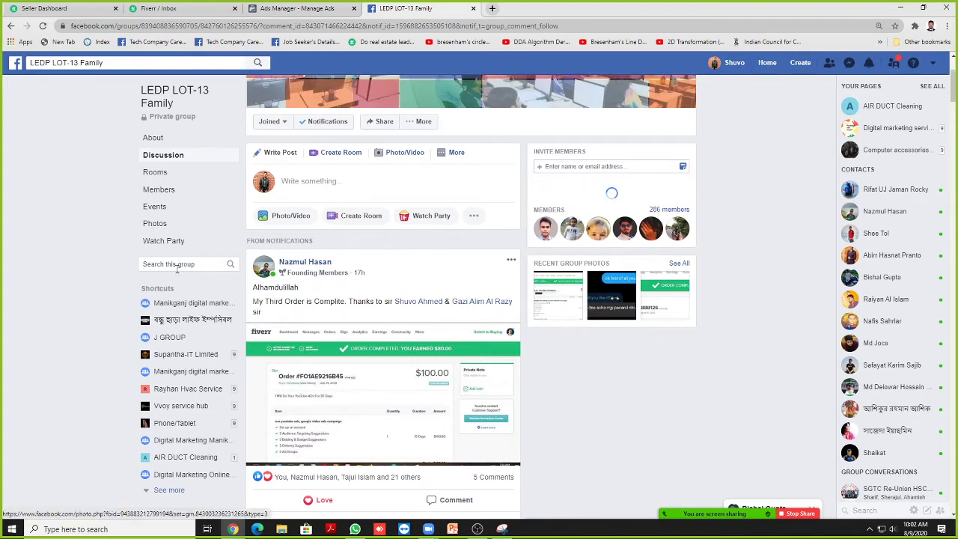
pyautogui.scroll(-5, 97, 269)
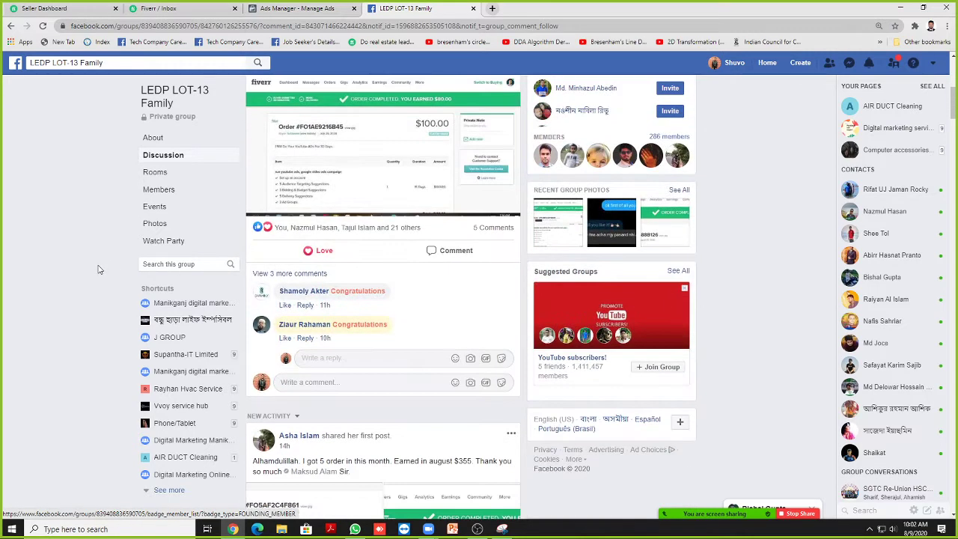
pyautogui.scroll(4, 104, 271)
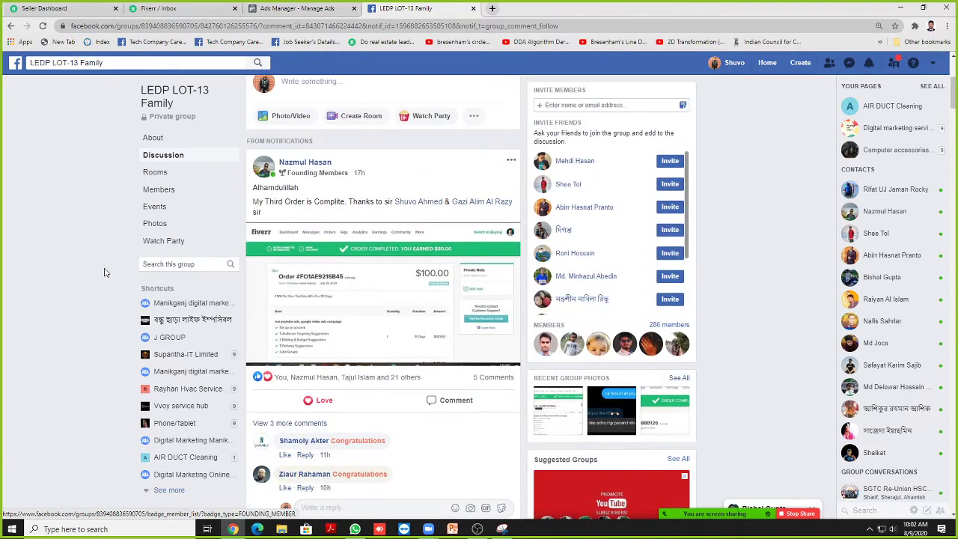
pyautogui.scroll(-3, 105, 272)
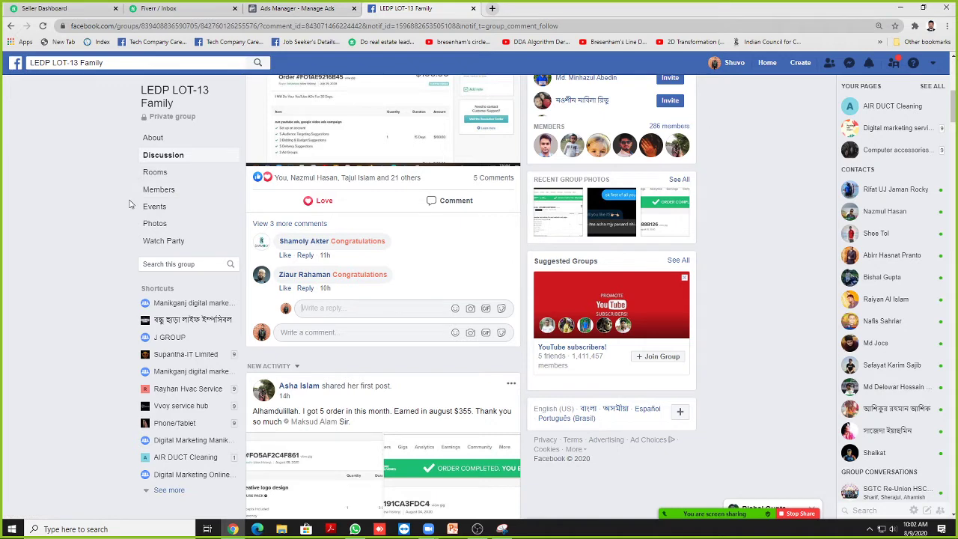
pyautogui.click(335, 8)
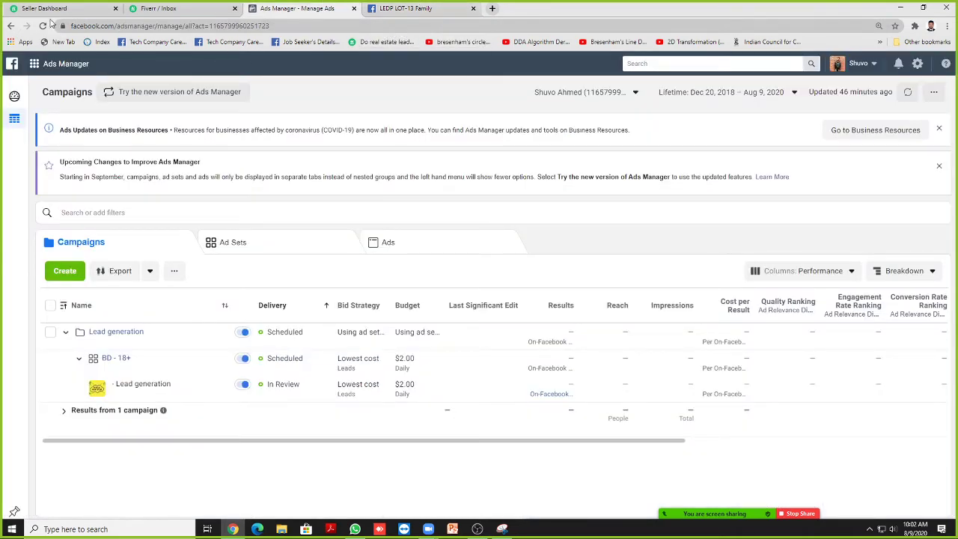
# - Reload Ads Manager, expand the Lead generation campaign and BD - 18+ ad set, and open a new tab
pyautogui.click(42, 25)
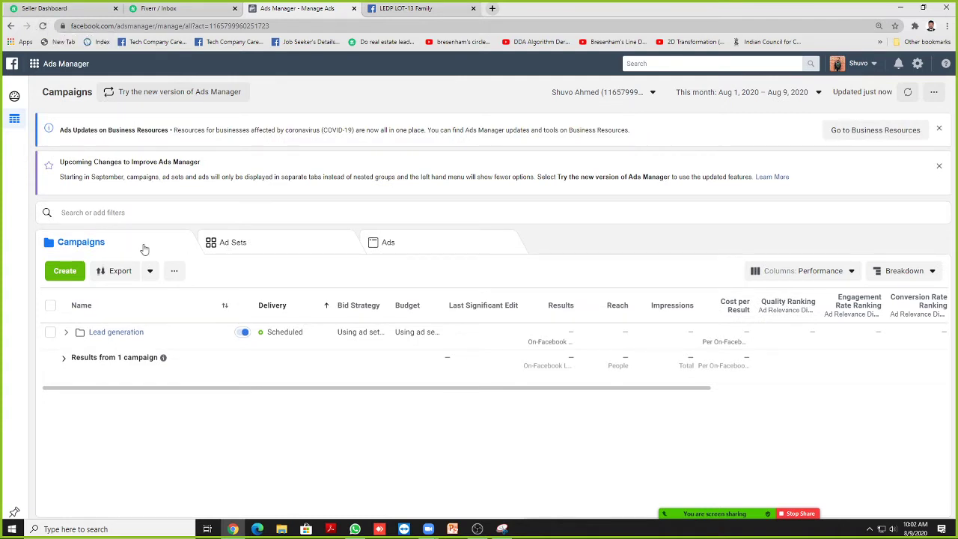
pyautogui.click(66, 333)
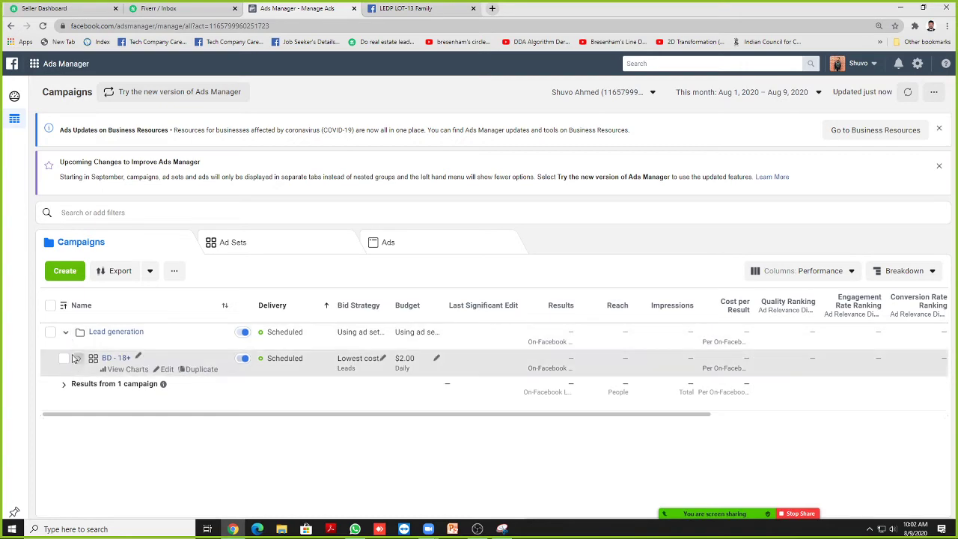
pyautogui.click(78, 357)
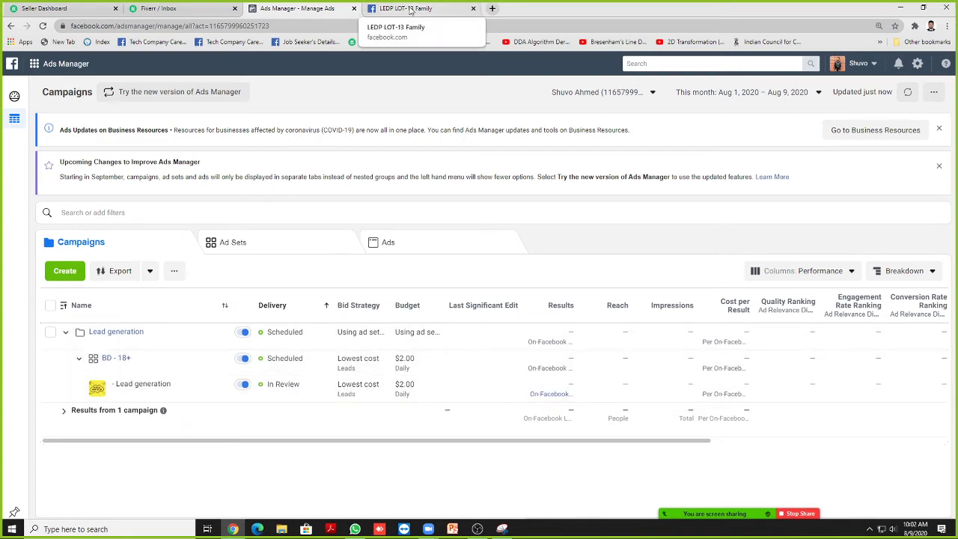
pyautogui.click(410, 9)
pyautogui.click(492, 9)
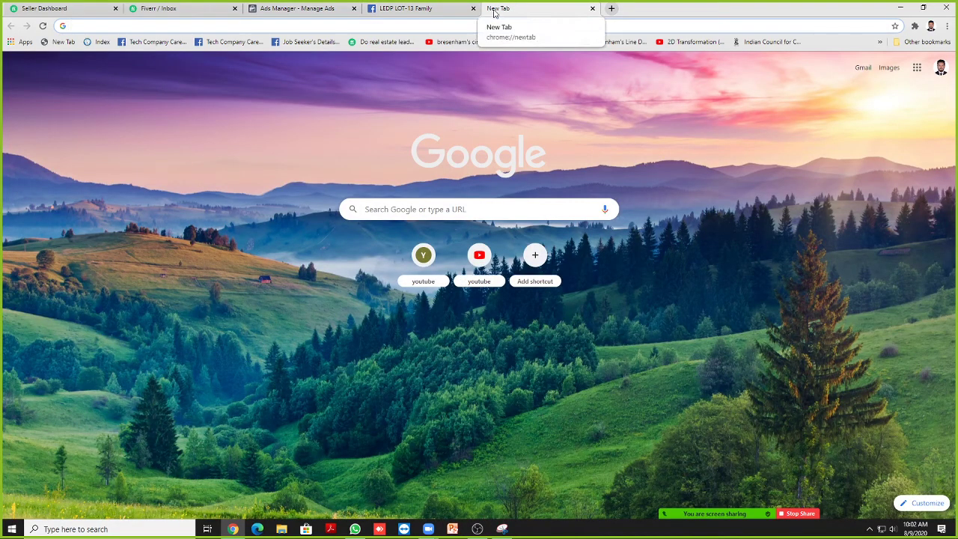
# - Search Google for 'instagram follower tool' and scroll through the roughly 5,630,000 results
pyautogui.write('ins')
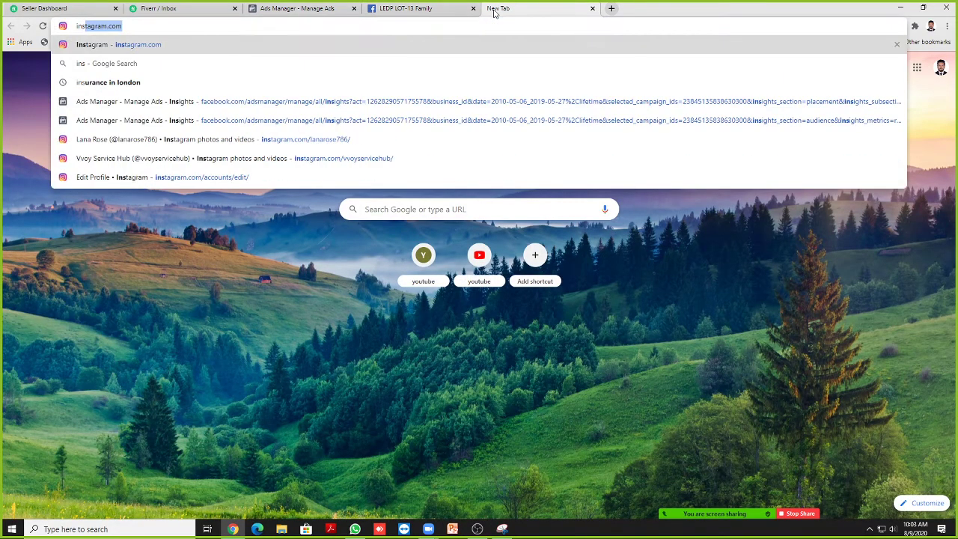
pyautogui.write('tagram f')
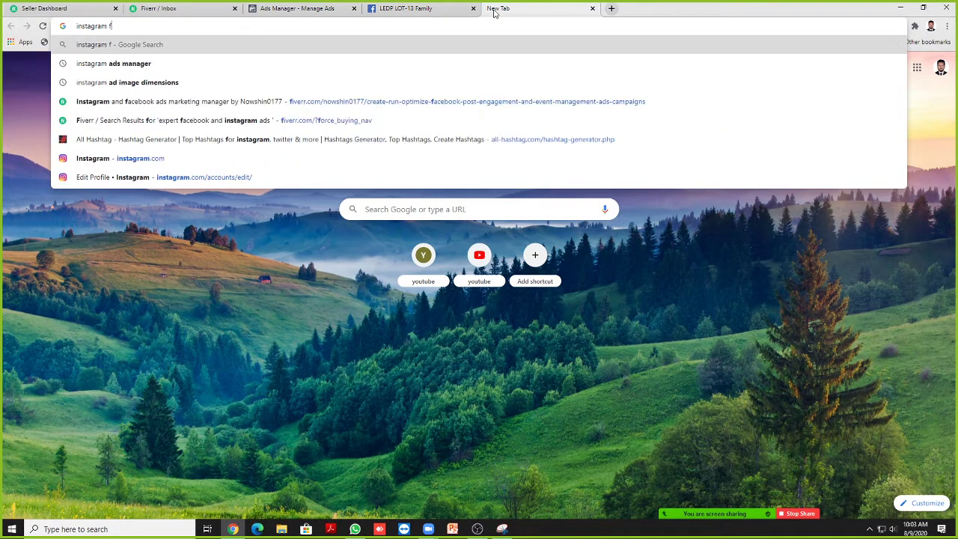
pyautogui.write('ollower')
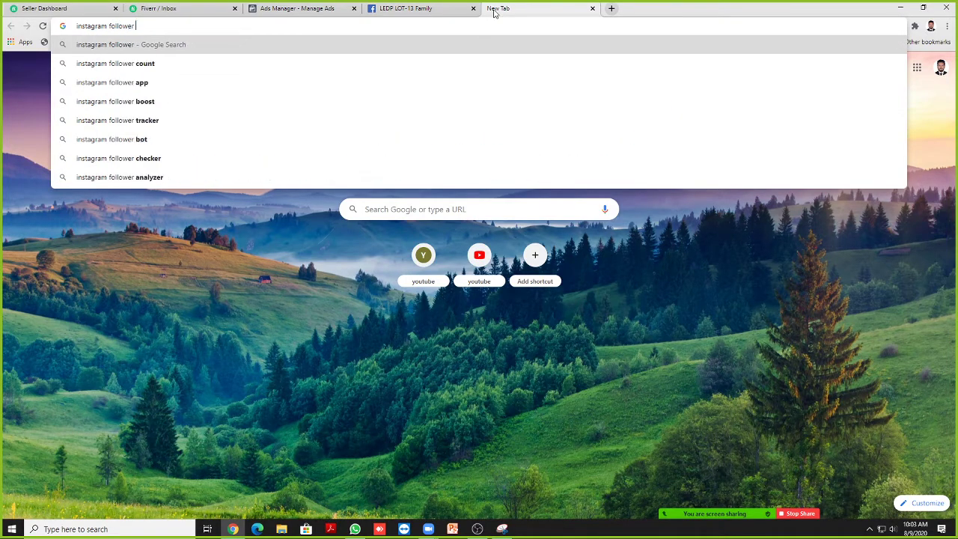
pyautogui.write(' tool')
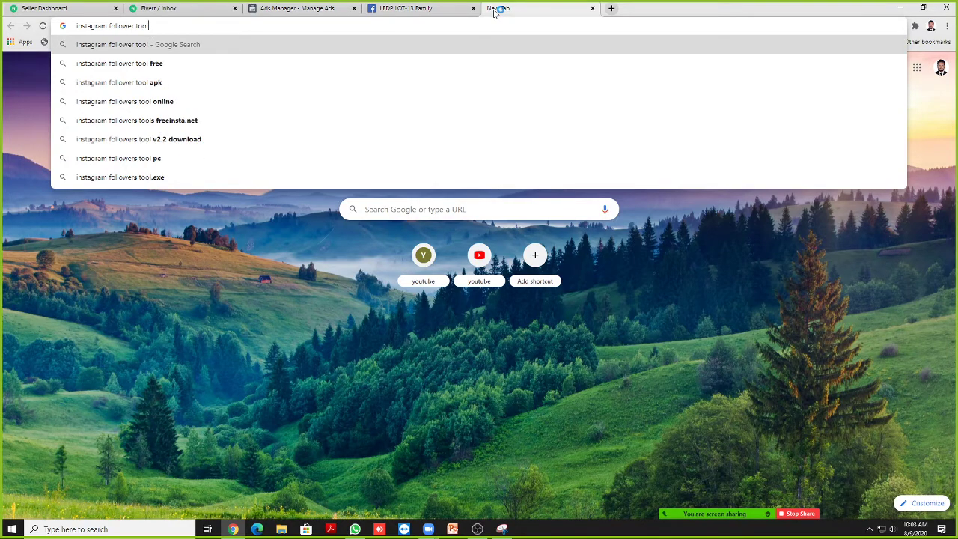
pyautogui.press('Return')
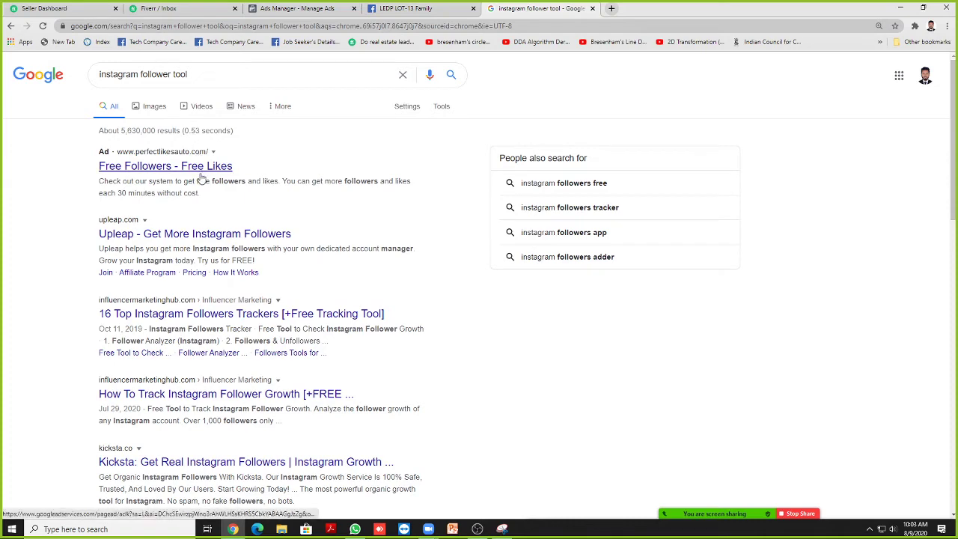
pyautogui.scroll(-2, 202, 179)
pyautogui.scroll(-2, 215, 177)
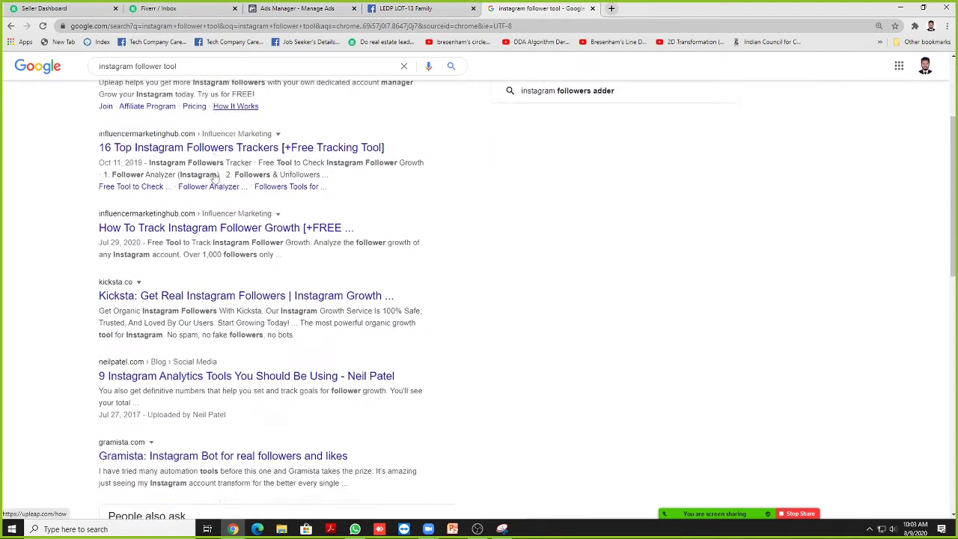
pyautogui.scroll(4, 216, 177)
# - Create a new Brand awareness campaign in Ads Manager and jump to its Media section
pyautogui.click(281, 6)
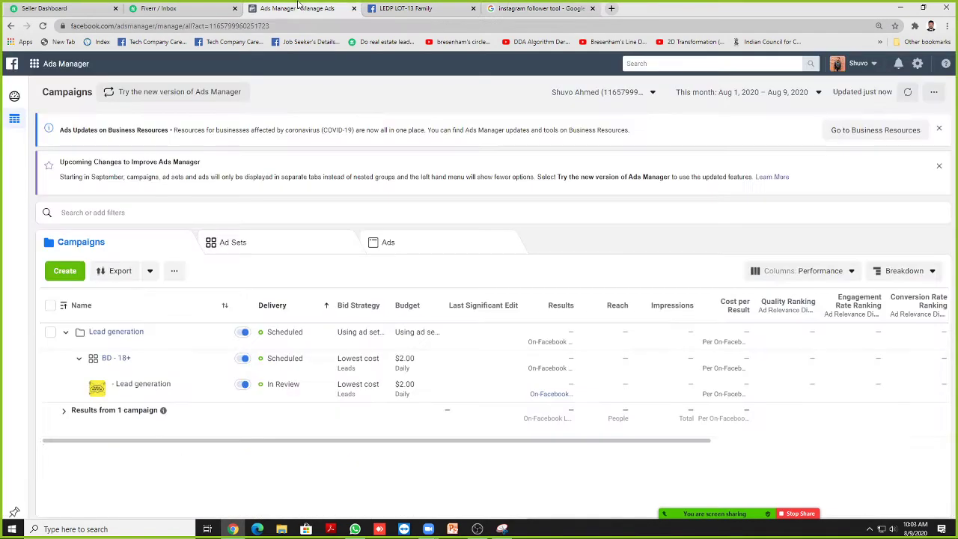
pyautogui.click(64, 271)
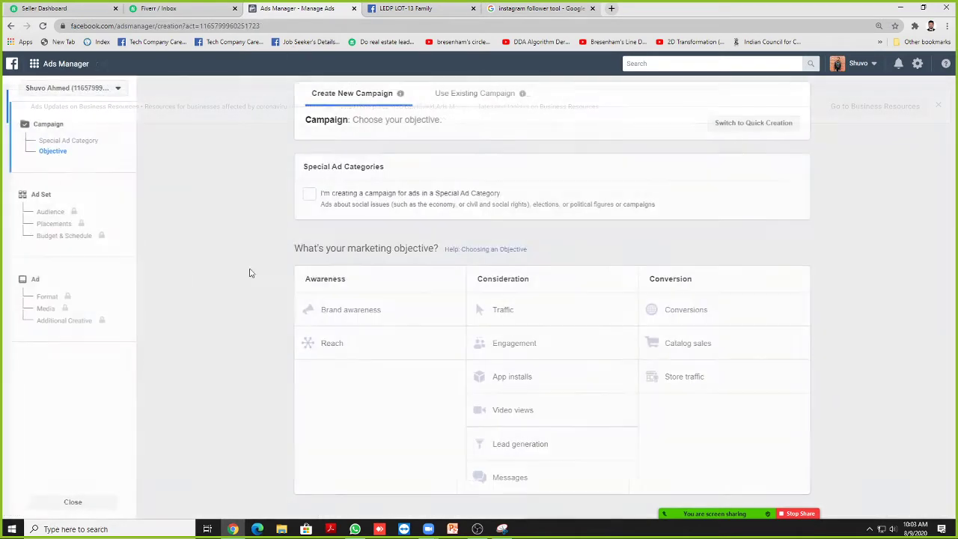
pyautogui.click(346, 317)
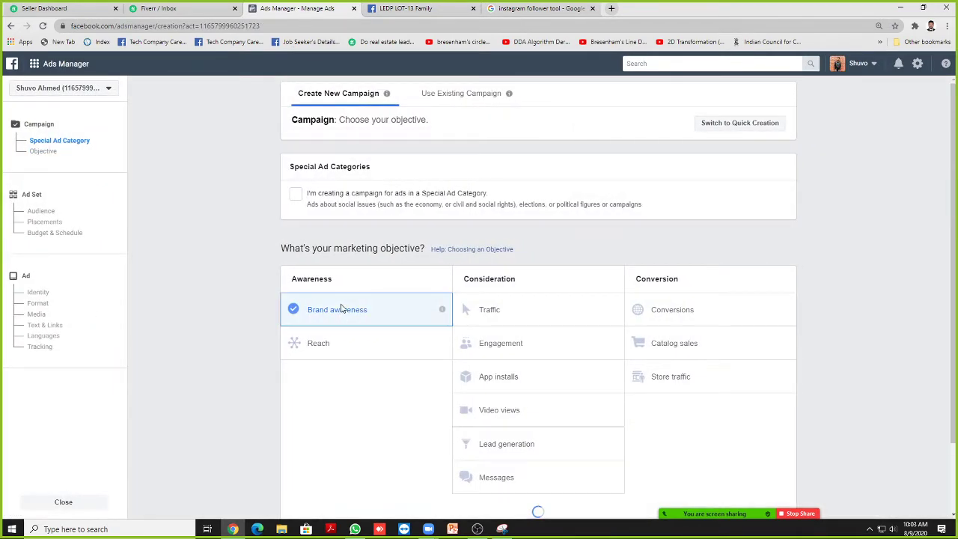
pyautogui.click(36, 312)
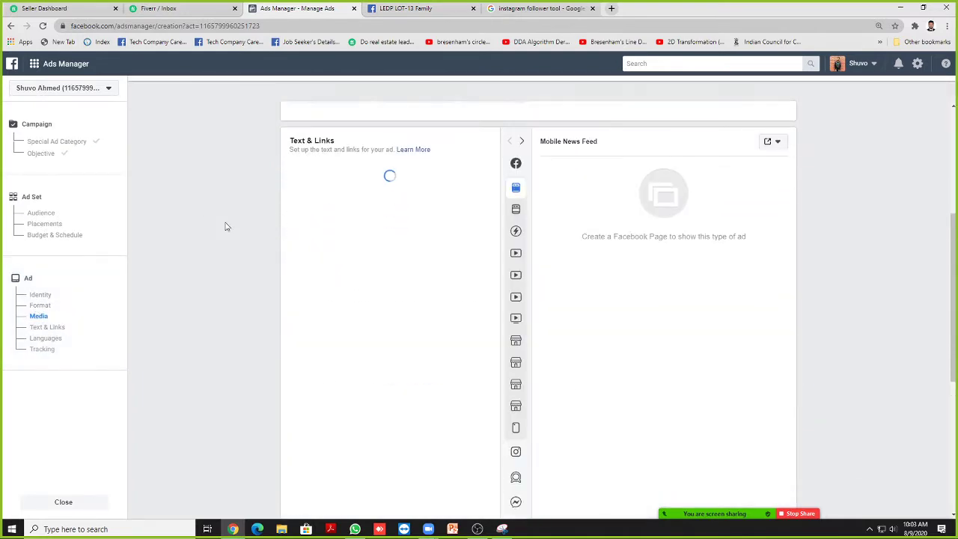
pyautogui.click(59, 8)
# - View the bal amar.PNG ad preview screenshot full size from the buyer chat, then close it
pyautogui.click(172, 9)
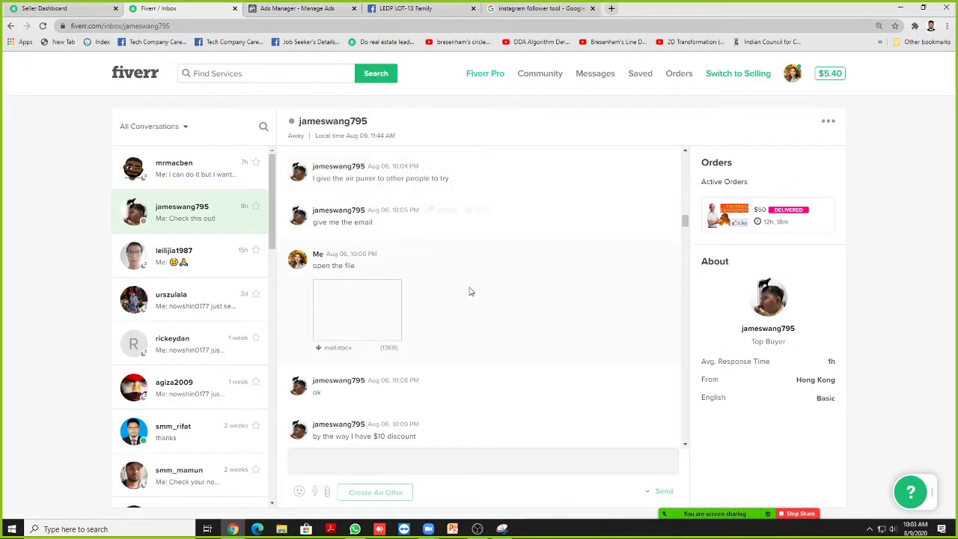
pyautogui.scroll(10, 494, 297)
pyautogui.scroll(10, 499, 313)
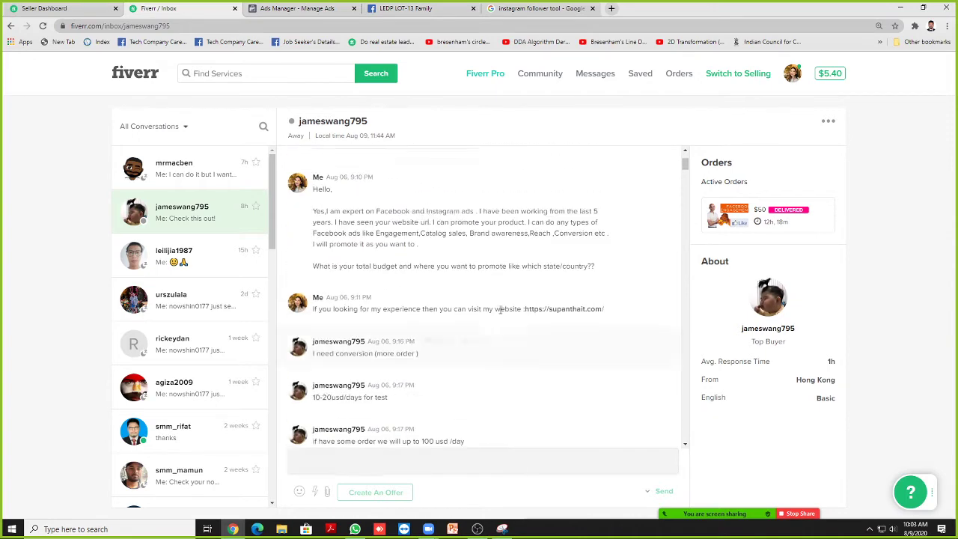
pyautogui.scroll(-5, 494, 312)
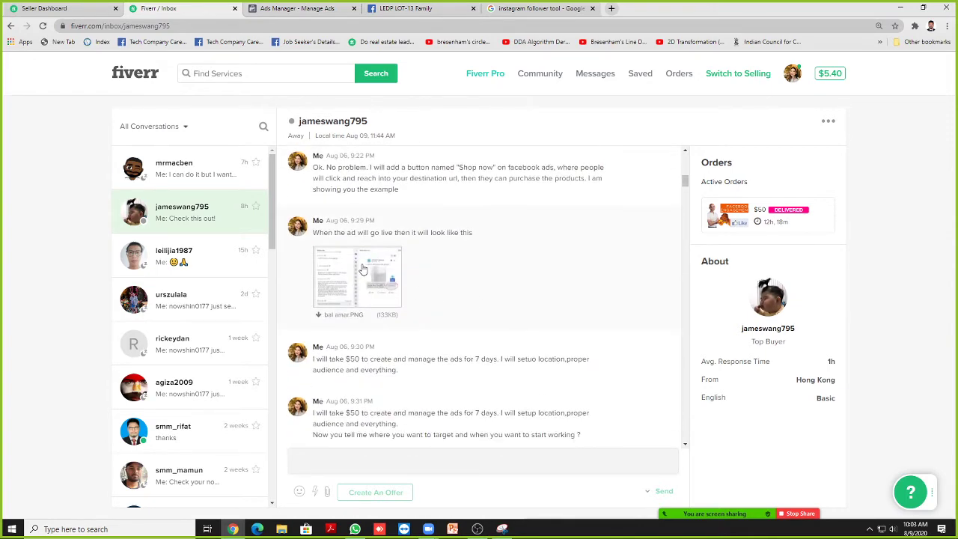
pyautogui.click(359, 268)
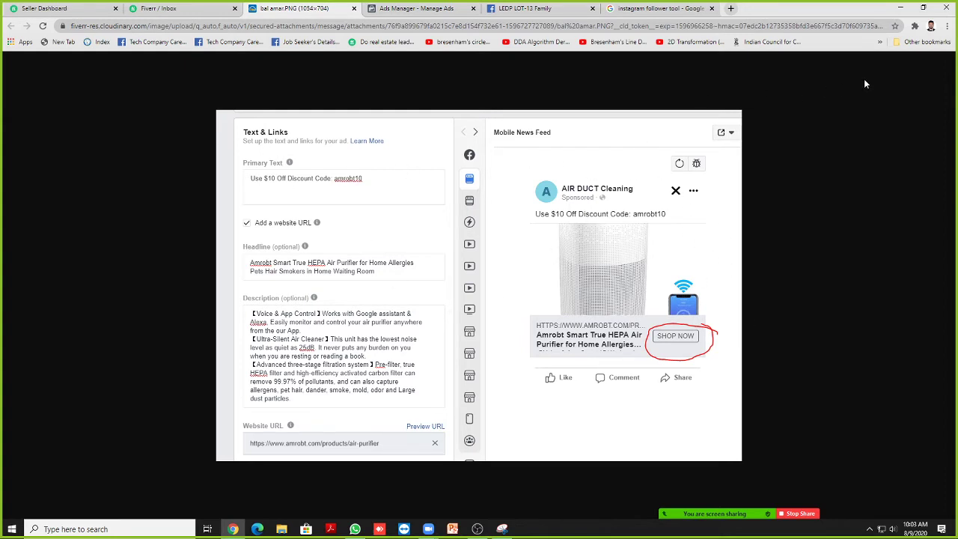
pyautogui.click(353, 8)
# - Scroll down the chat and go to your own seller profile from the avatar menu
pyautogui.scroll(-10, 419, 281)
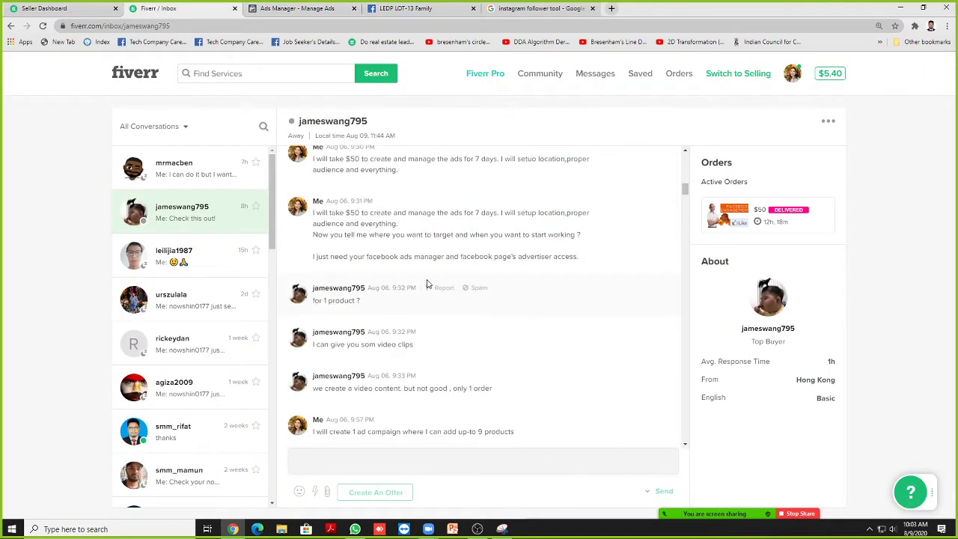
pyautogui.scroll(-4, 451, 293)
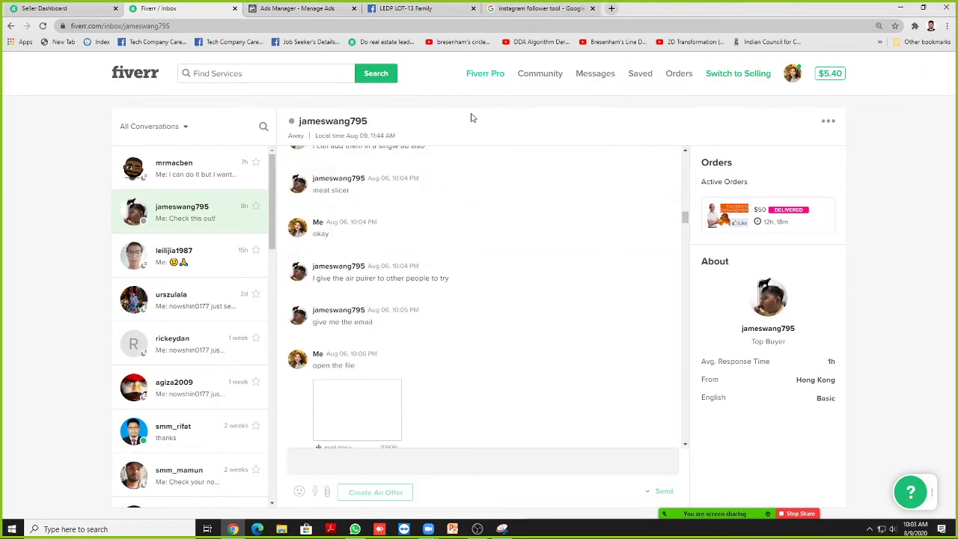
pyautogui.scroll(-5, 487, 247)
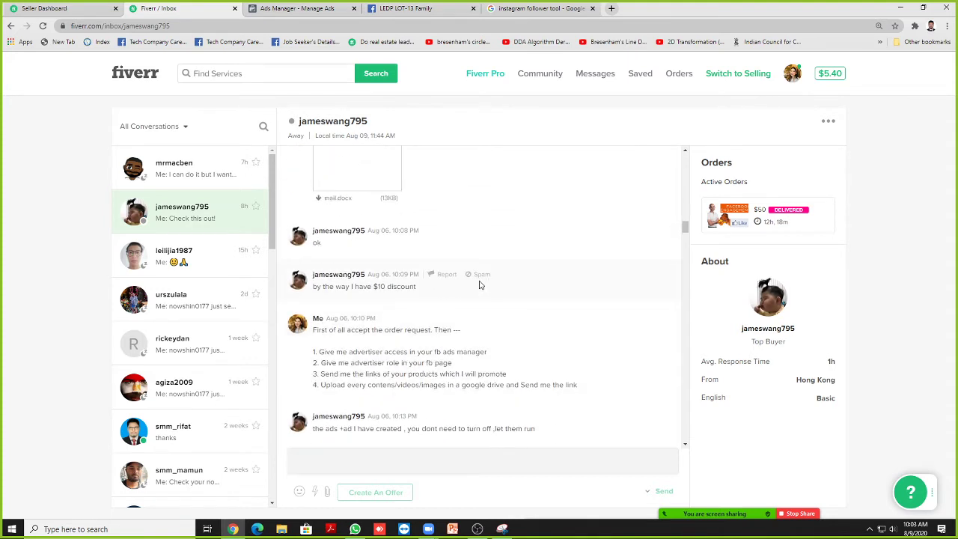
pyautogui.click(787, 81)
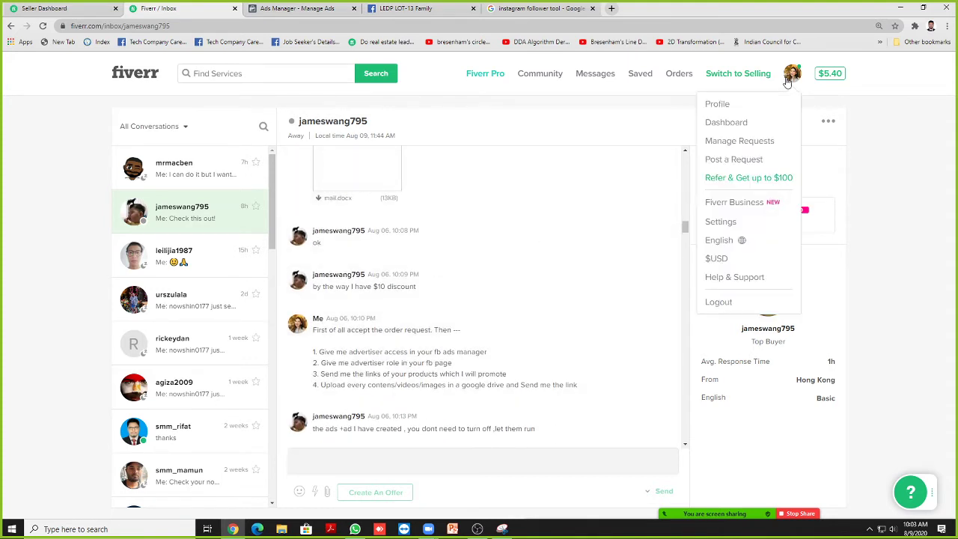
pyautogui.click(721, 102)
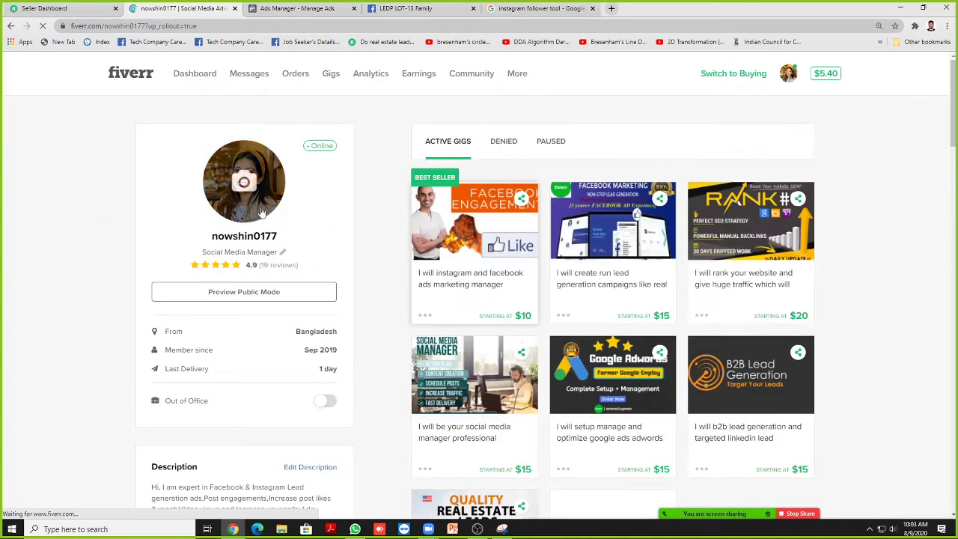
# - Open the buyer's conversation from the Messages inbox
pyautogui.scroll(-5, 48, 232)
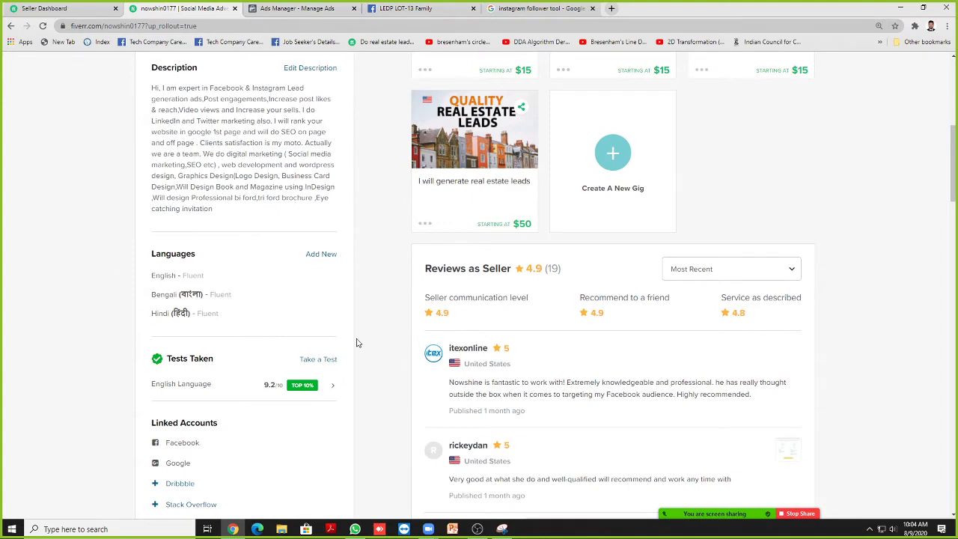
pyautogui.scroll(5, 466, 369)
pyautogui.moveTo(262, 75)
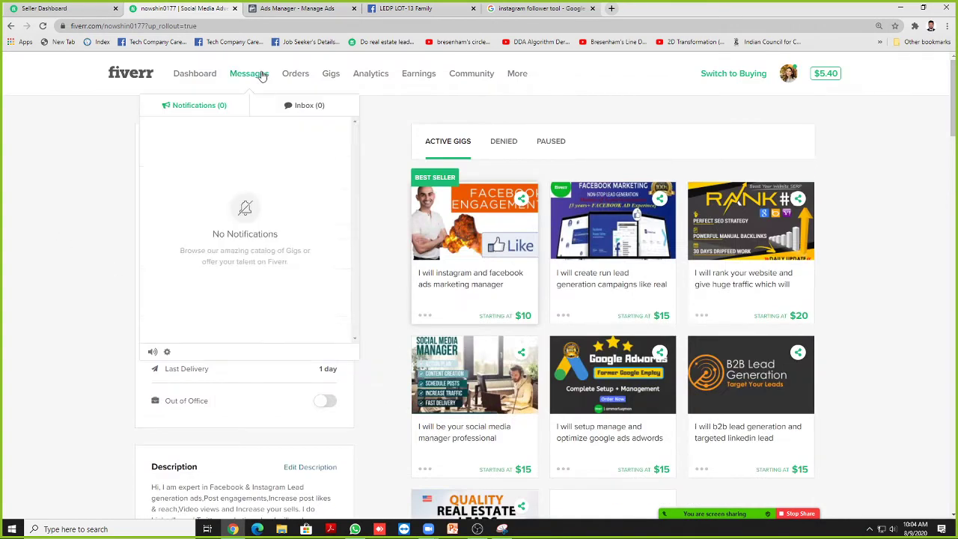
pyautogui.click(268, 106)
pyautogui.click(235, 187)
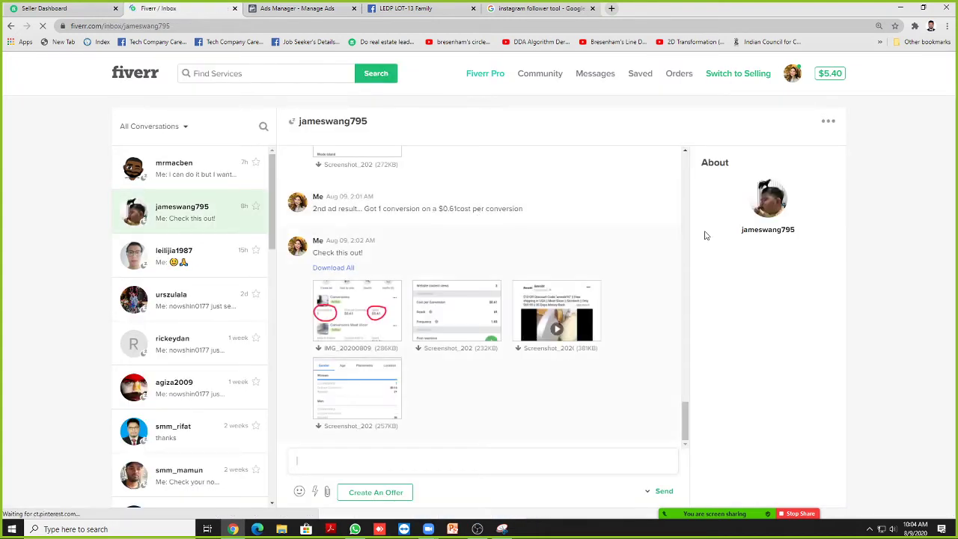
# - Scroll to the top of the thread and highlight the buyer's first request with its link
pyautogui.scroll(10, 669, 214)
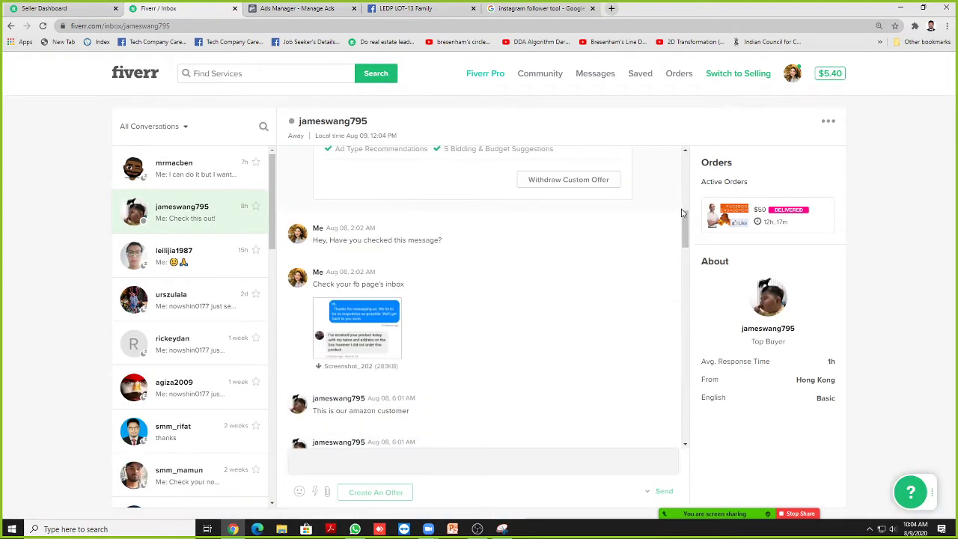
pyautogui.scroll(10, 689, 226)
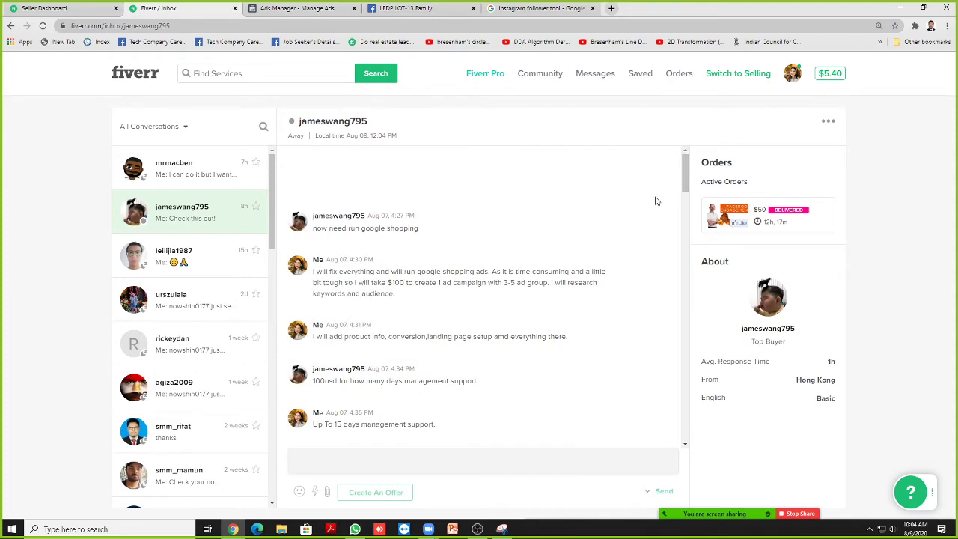
pyautogui.scroll(5, 656, 200)
pyautogui.scroll(5, 684, 206)
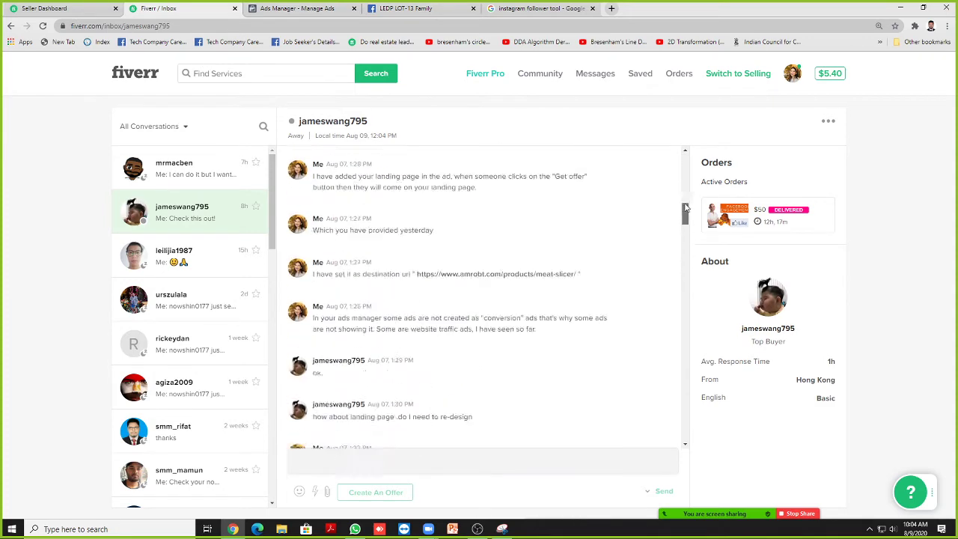
pyautogui.scroll(5, 685, 209)
pyautogui.scroll(10, 541, 235)
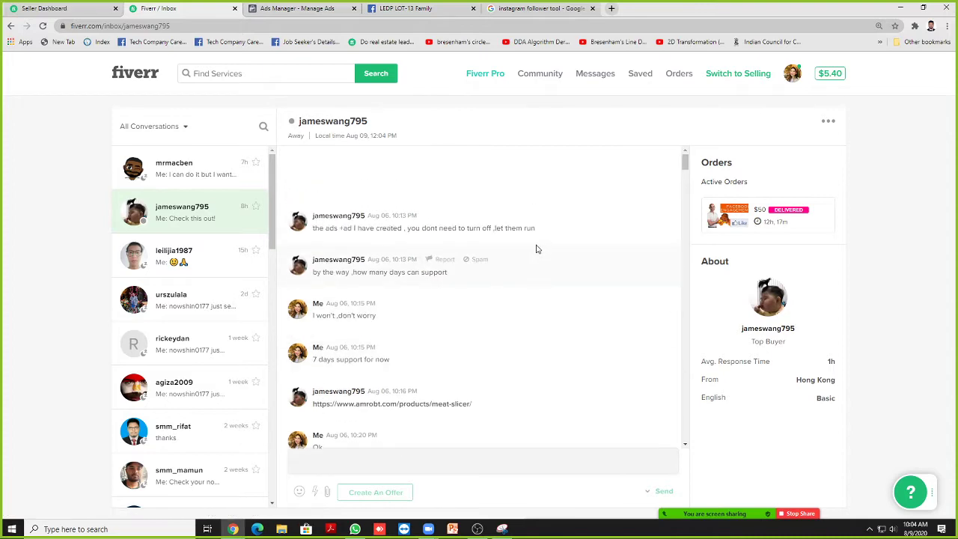
pyautogui.scroll(10, 523, 247)
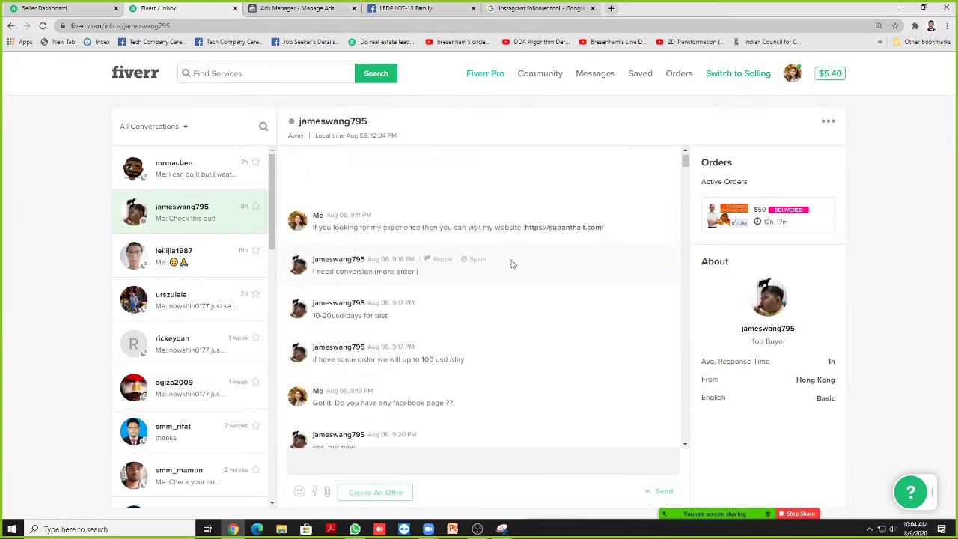
pyautogui.scroll(5, 489, 197)
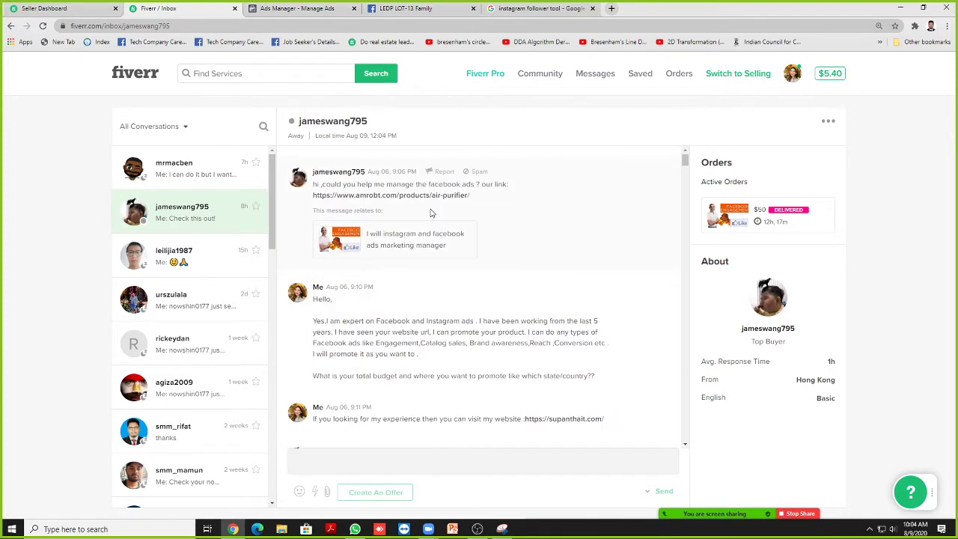
pyautogui.moveTo(312, 184); pyautogui.dragTo(489, 196)
pyautogui.click(488, 196)
pyautogui.click(365, 195)
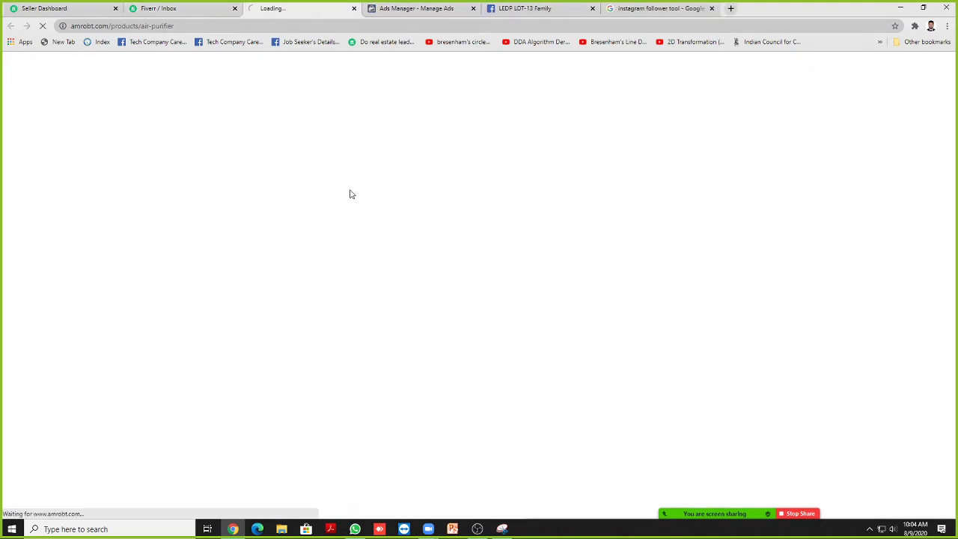
pyautogui.click(172, 8)
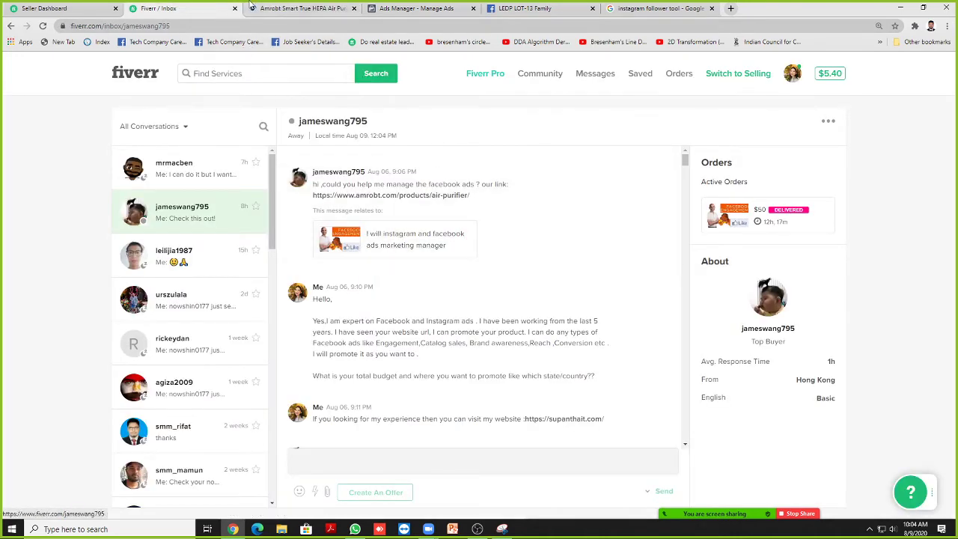
pyautogui.click(268, 13)
pyautogui.scroll(-7, 500, 197)
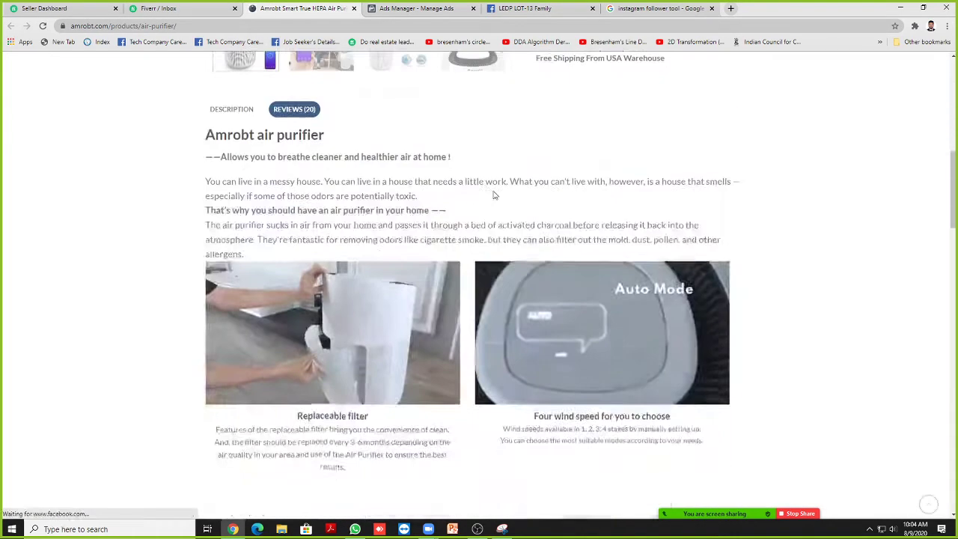
pyautogui.scroll(6, 500, 196)
pyautogui.scroll(1, 500, 196)
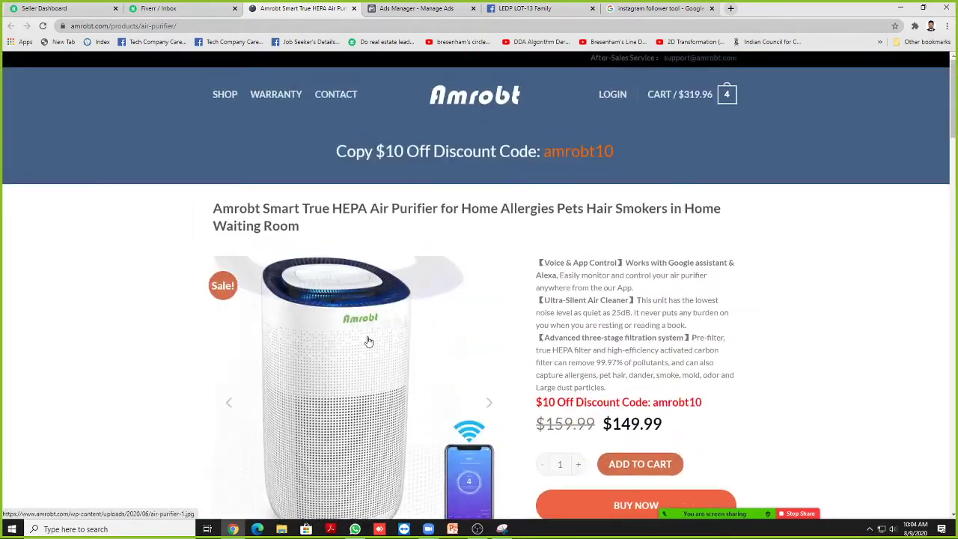
pyautogui.click(353, 9)
pyautogui.scroll(-3, 307, 209)
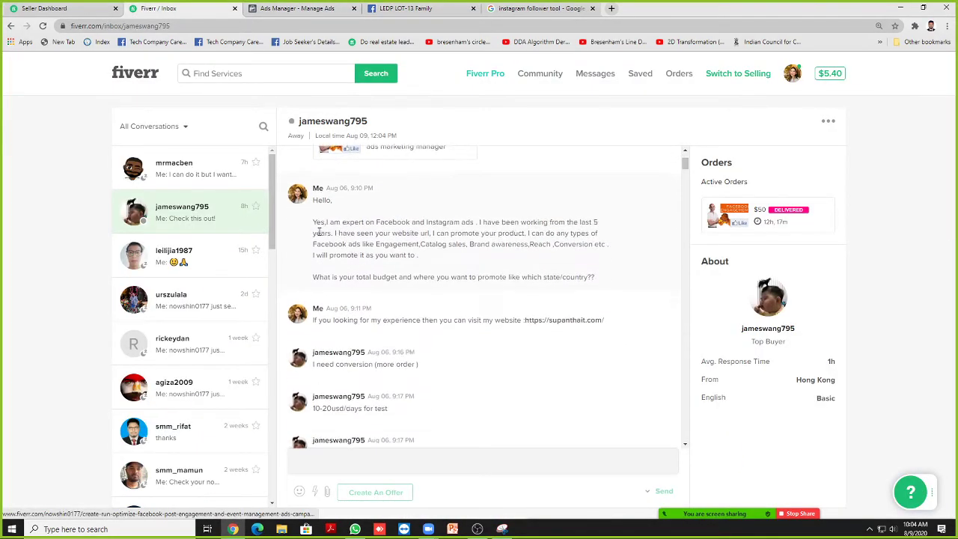
pyautogui.moveTo(314, 197); pyautogui.dragTo(616, 282)
pyautogui.click(560, 257)
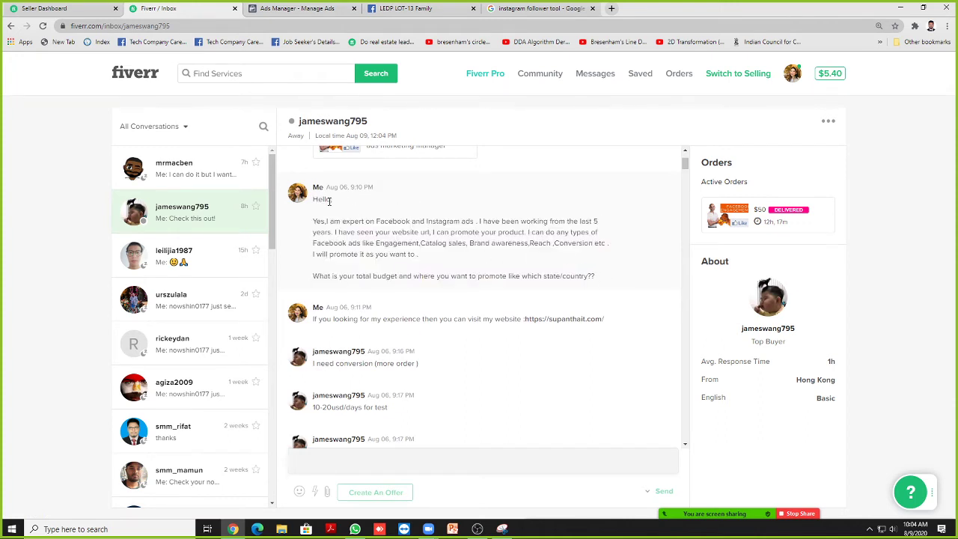
pyautogui.scroll(2, 315, 223)
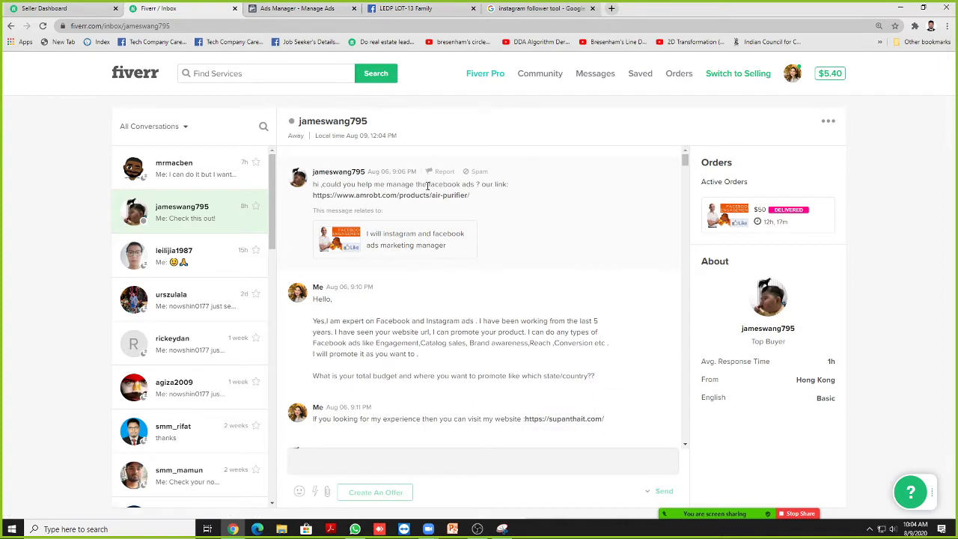
pyautogui.scroll(-2, 374, 213)
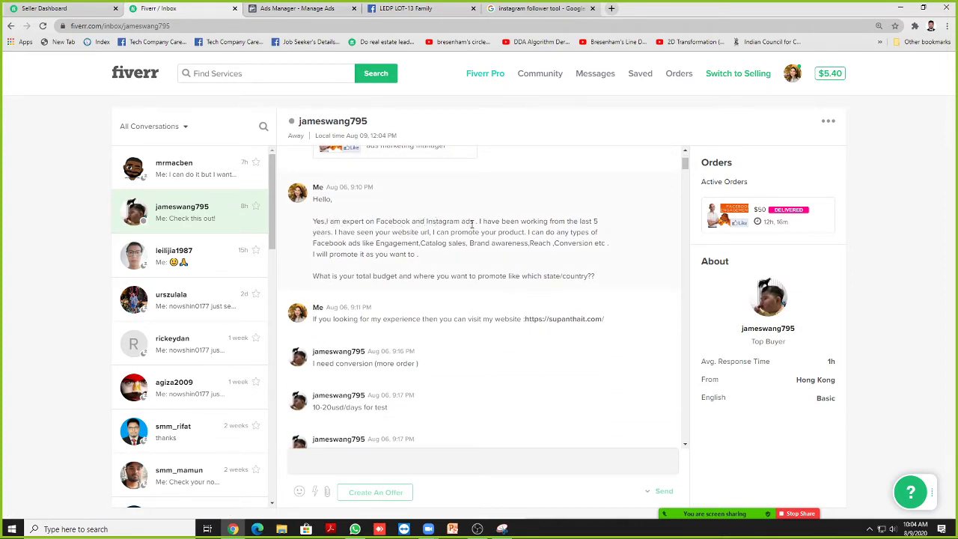
pyautogui.moveTo(476, 222); pyautogui.dragTo(592, 221)
pyautogui.click(327, 235)
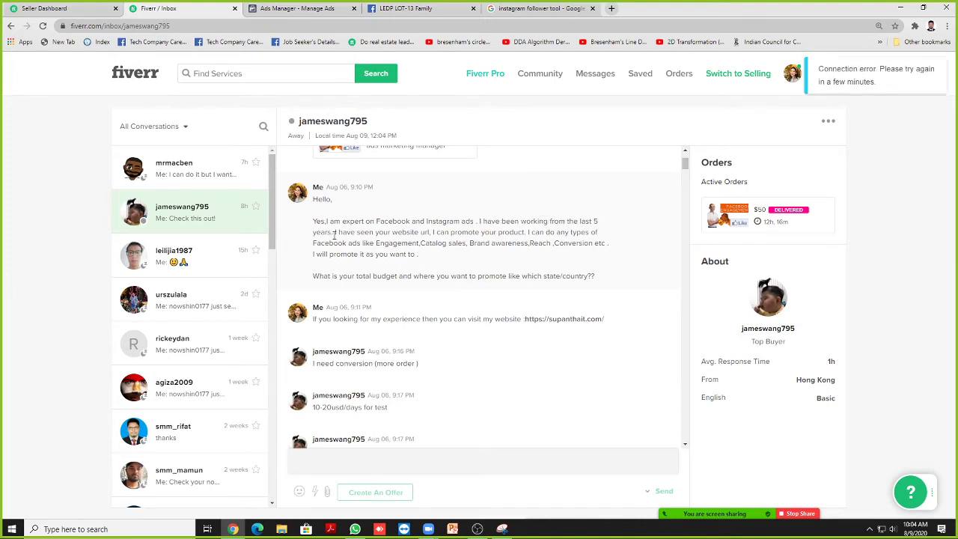
pyautogui.moveTo(336, 234); pyautogui.dragTo(431, 234)
pyautogui.click(425, 235)
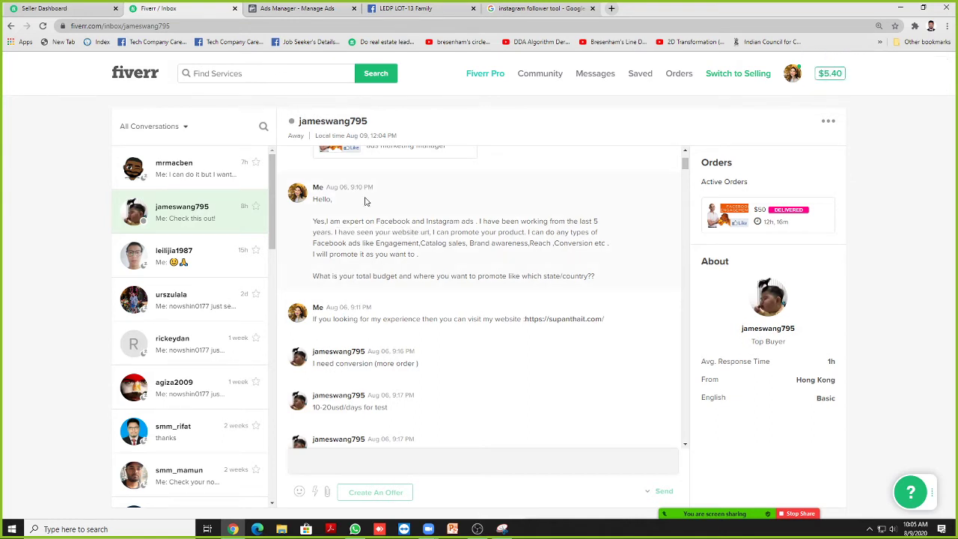
pyautogui.moveTo(316, 220)
pyautogui.mouseDown()
pyautogui.moveTo(334, 231)
pyautogui.moveTo(313, 222)
pyautogui.mouseUp()
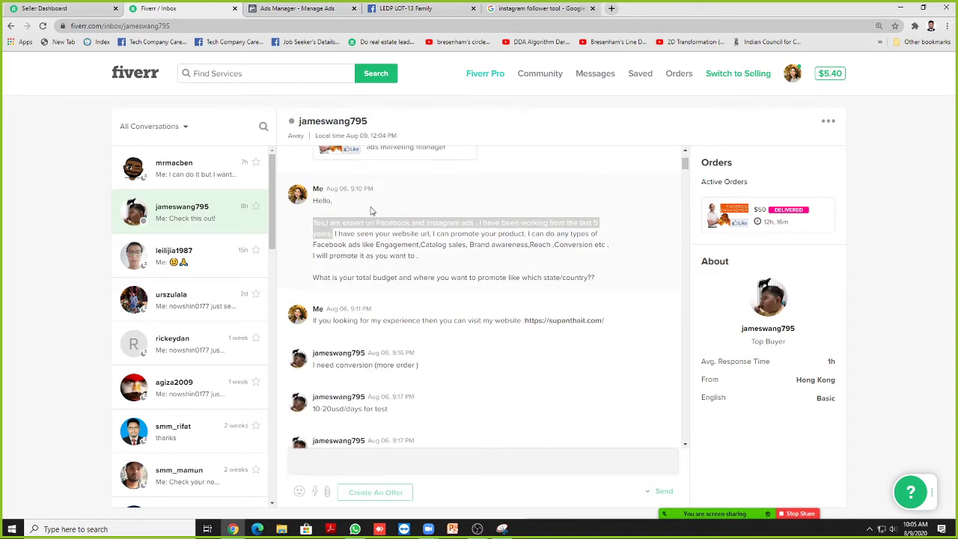
pyautogui.scroll(2, 370, 210)
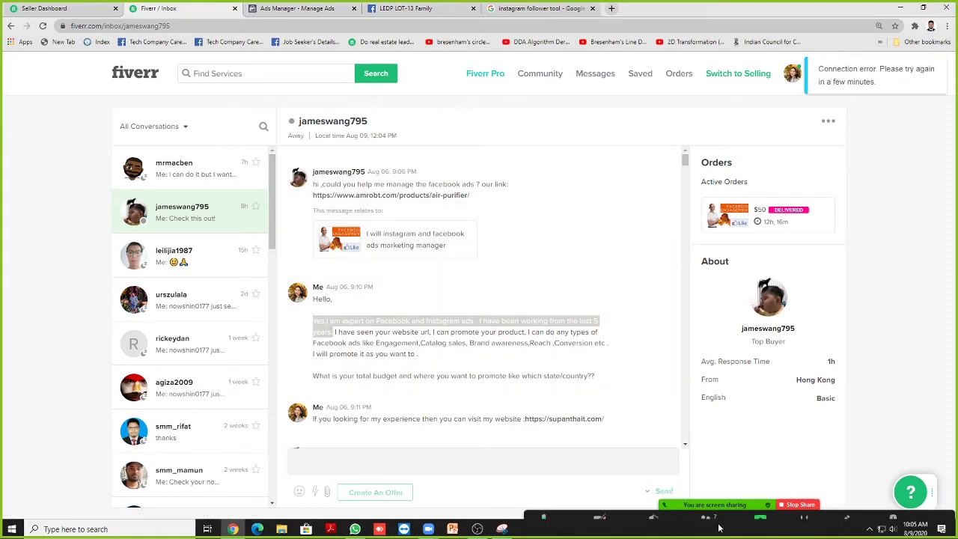
pyautogui.click(705, 509)
pyautogui.moveTo(726, 202)
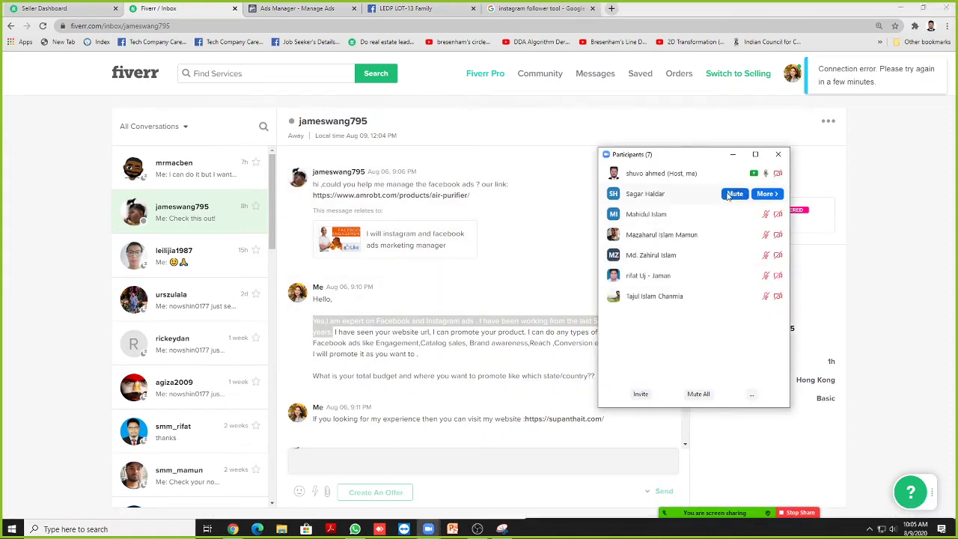
pyautogui.moveTo(712, 155); pyautogui.dragTo(795, 156)
pyautogui.click(816, 155)
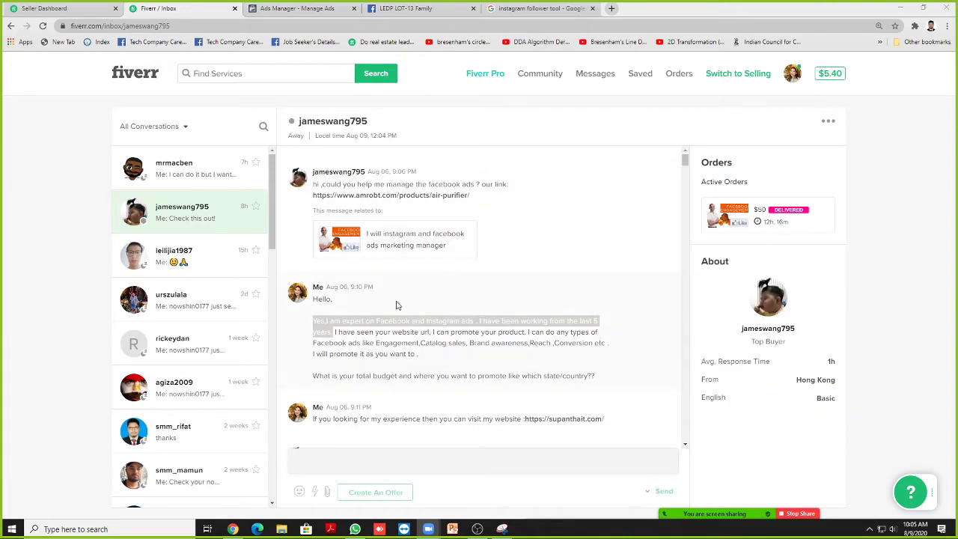
pyautogui.scroll(-1, 344, 266)
pyautogui.click(355, 285)
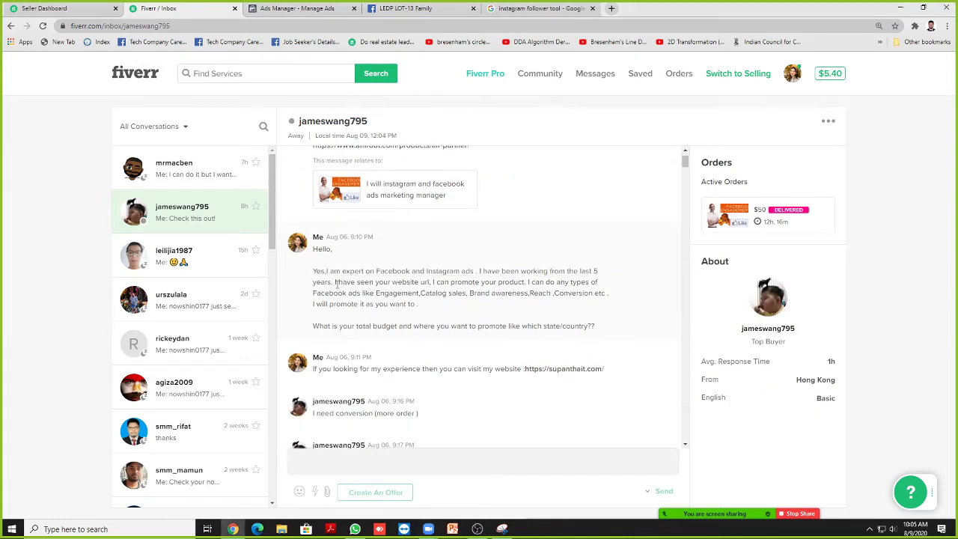
pyautogui.moveTo(335, 282); pyautogui.dragTo(598, 283)
pyautogui.click(527, 282)
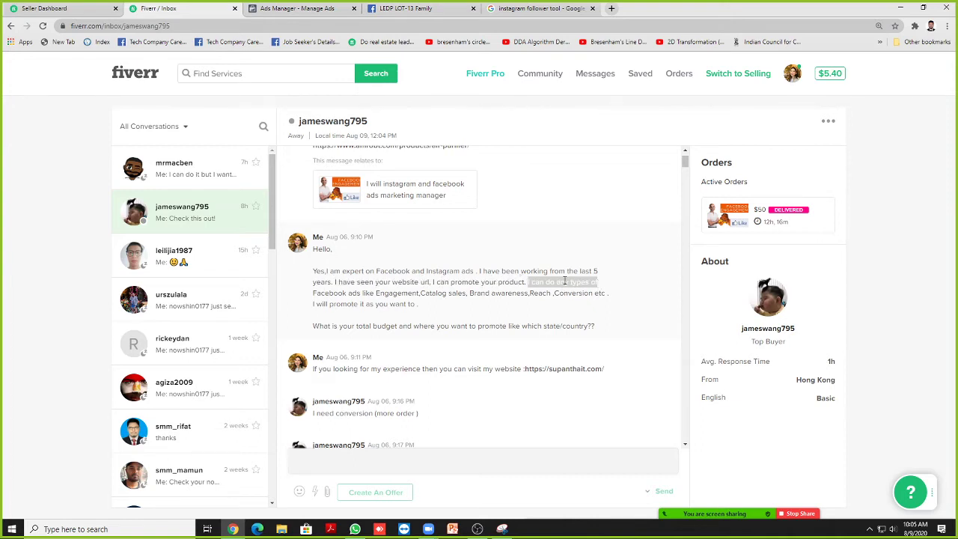
pyautogui.moveTo(317, 294); pyautogui.dragTo(610, 296)
pyautogui.click(389, 295)
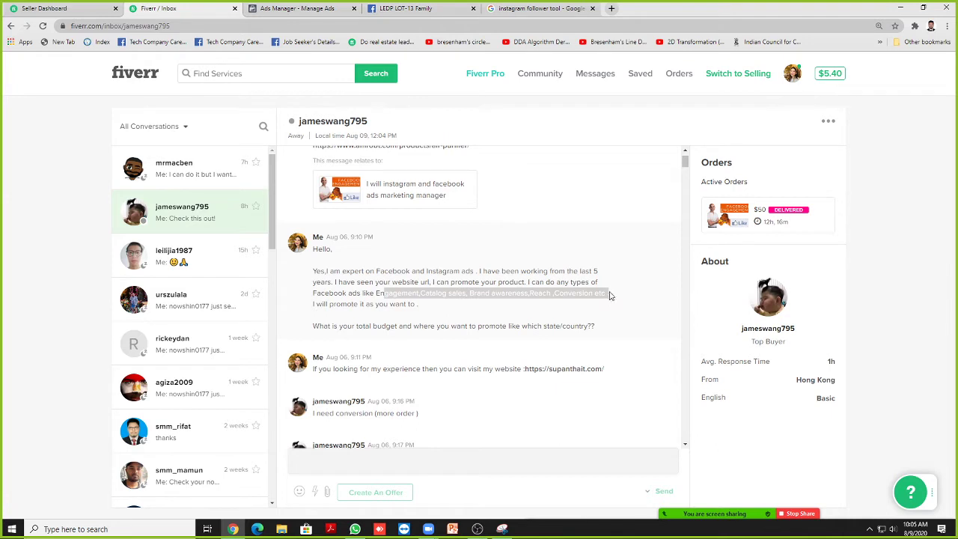
pyautogui.moveTo(306, 309); pyautogui.dragTo(419, 306)
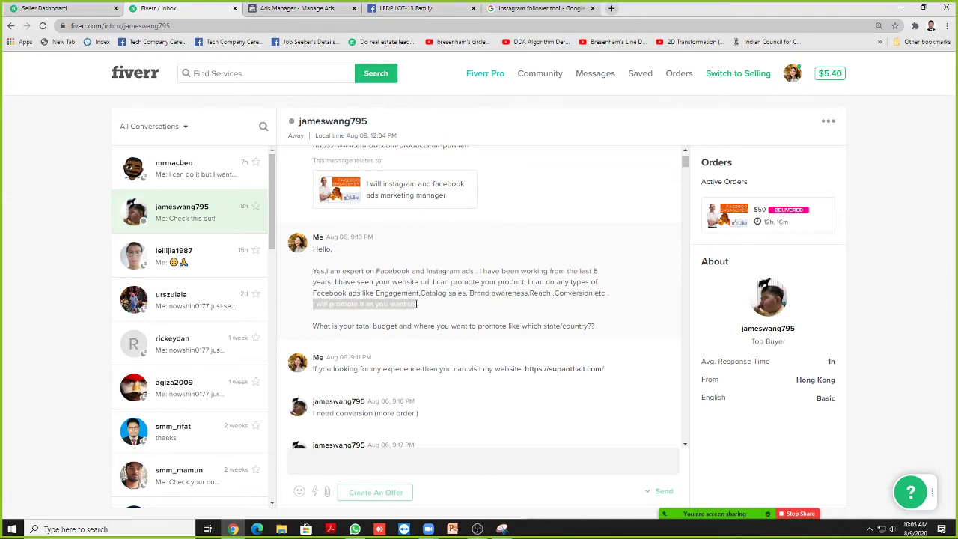
pyautogui.click(335, 335)
pyautogui.moveTo(318, 326); pyautogui.dragTo(591, 324)
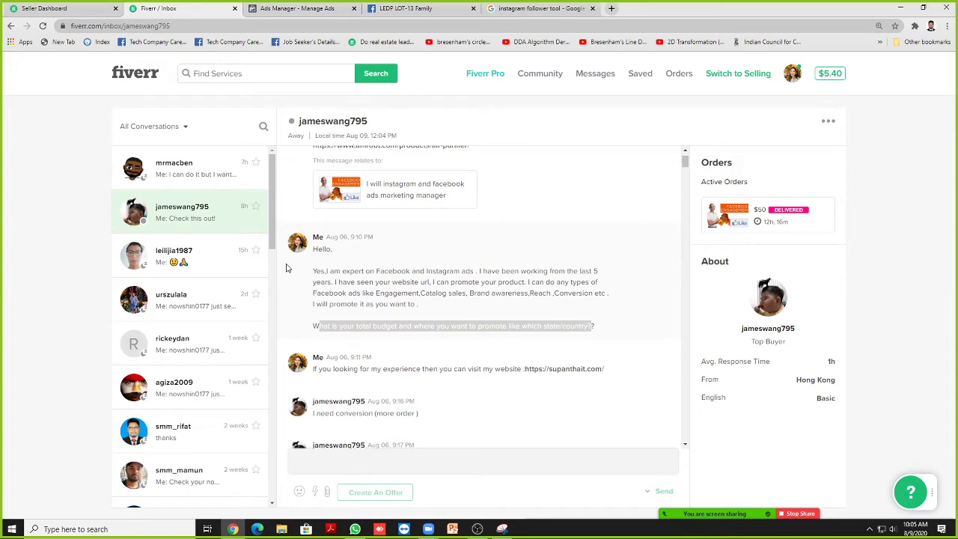
pyautogui.scroll(-1, 317, 254)
pyautogui.scroll(-1, 311, 247)
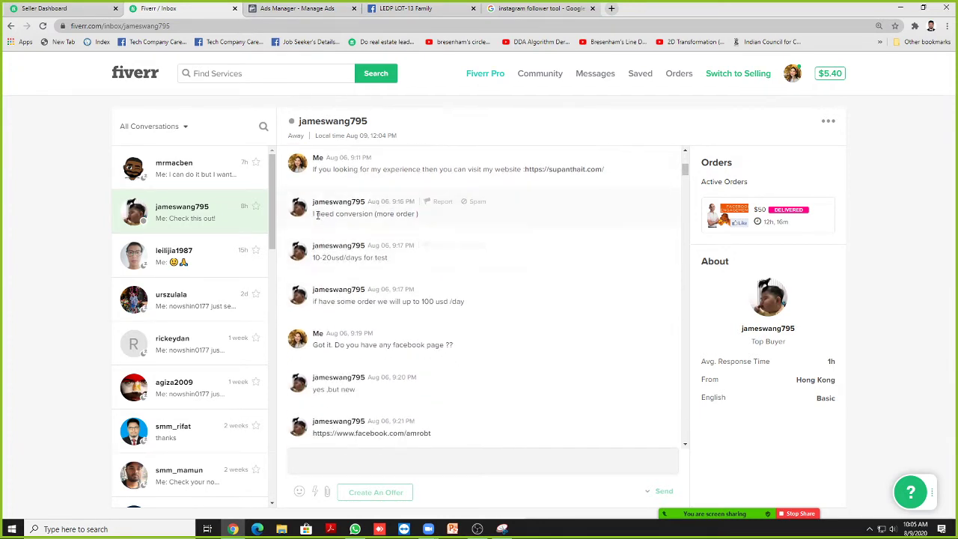
# - Highlight the buyer's request for conversion ads, then clear it and scroll the chat
pyautogui.moveTo(316, 214)
pyautogui.mouseDown()
pyautogui.moveTo(366, 214)
pyautogui.moveTo(313, 203)
pyautogui.mouseUp()
pyautogui.click(363, 214)
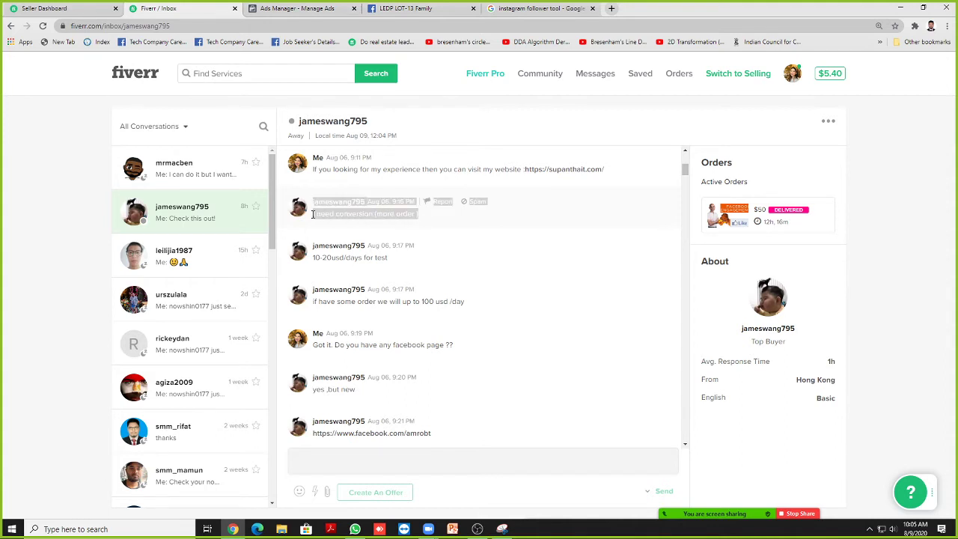
pyautogui.click(320, 217)
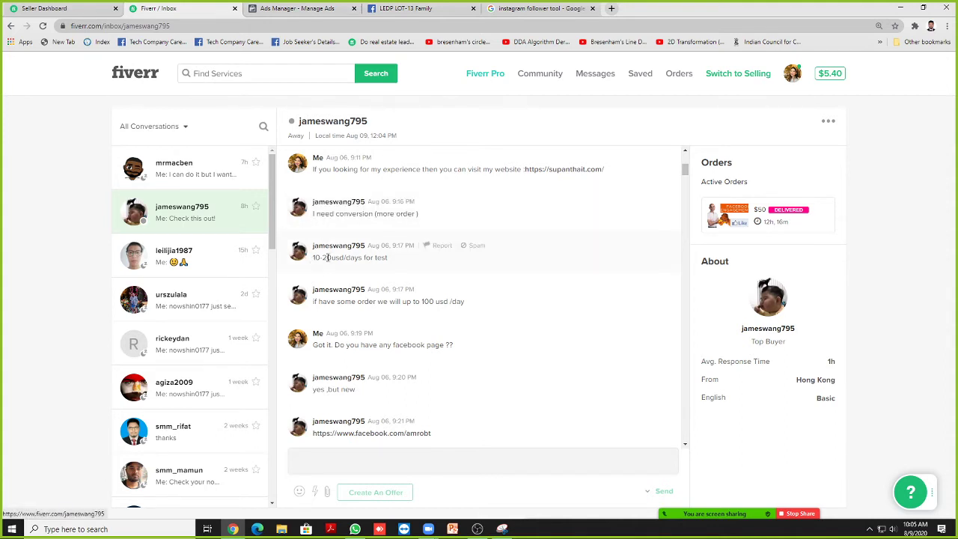
pyautogui.scroll(-3, 375, 257)
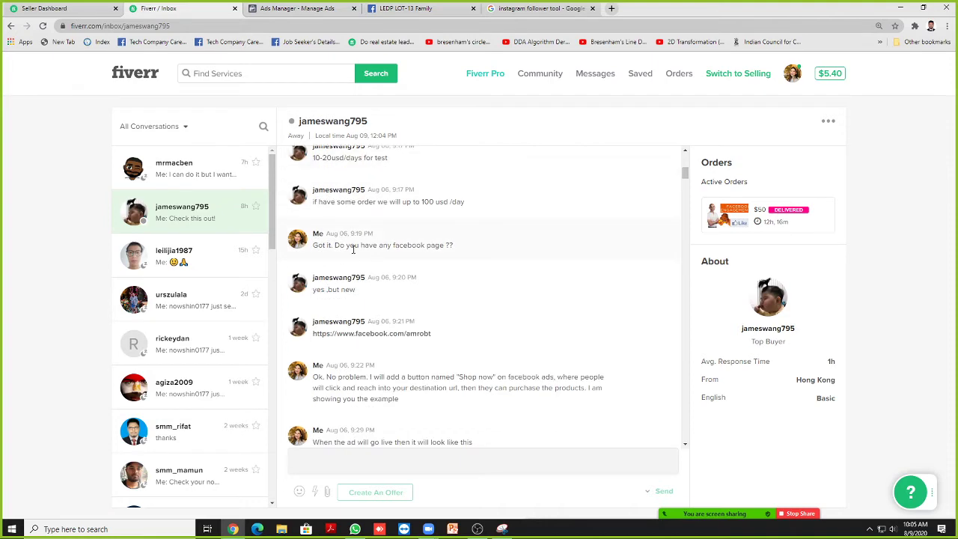
pyautogui.scroll(-3, 412, 272)
pyautogui.scroll(2, 367, 271)
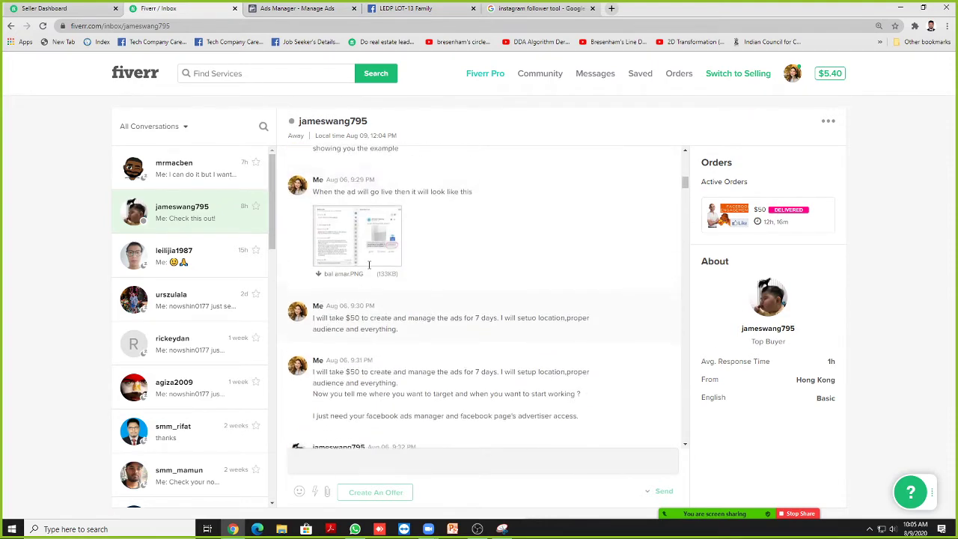
# - View the bal amar.PNG ad preview screenshot, close it, and scroll down the chat
pyautogui.click(375, 279)
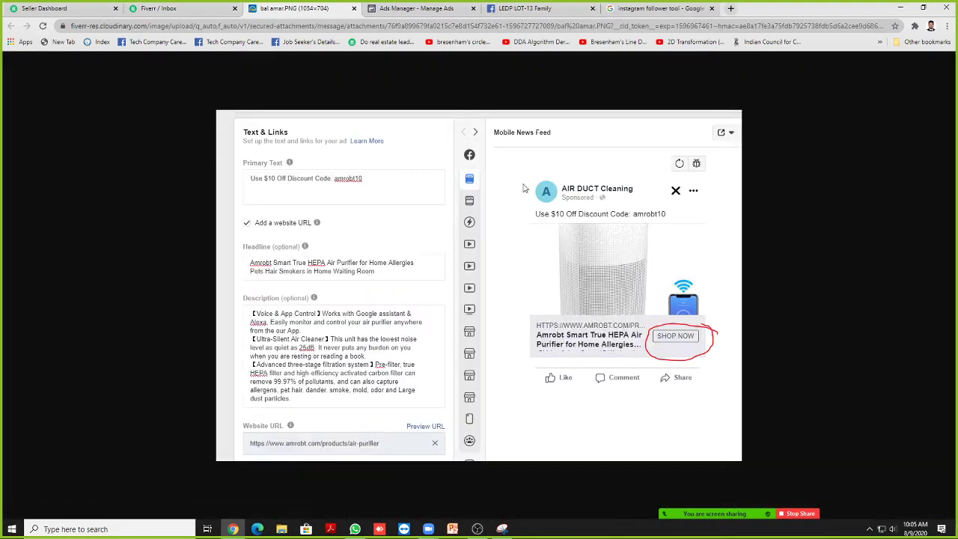
pyautogui.click(354, 8)
pyautogui.scroll(-10, 479, 344)
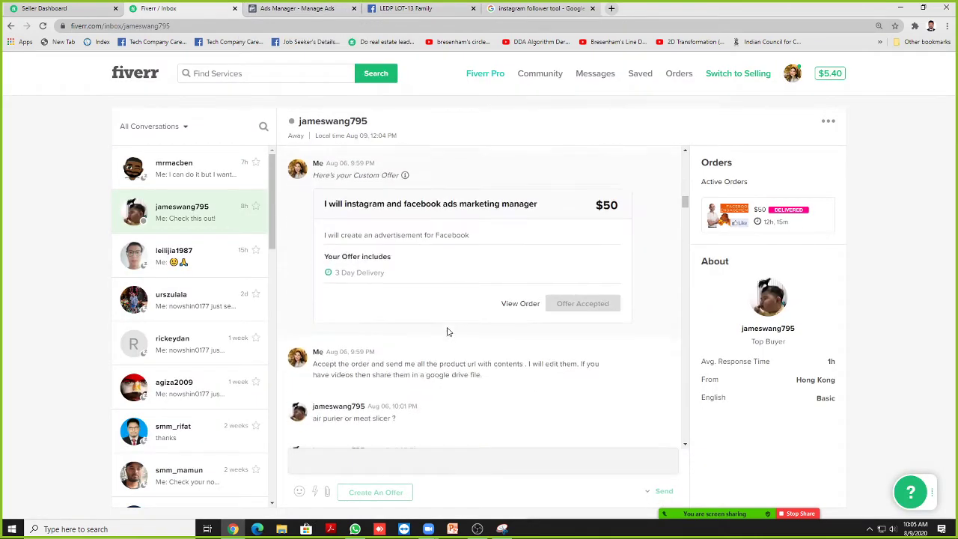
pyautogui.scroll(-3, 453, 337)
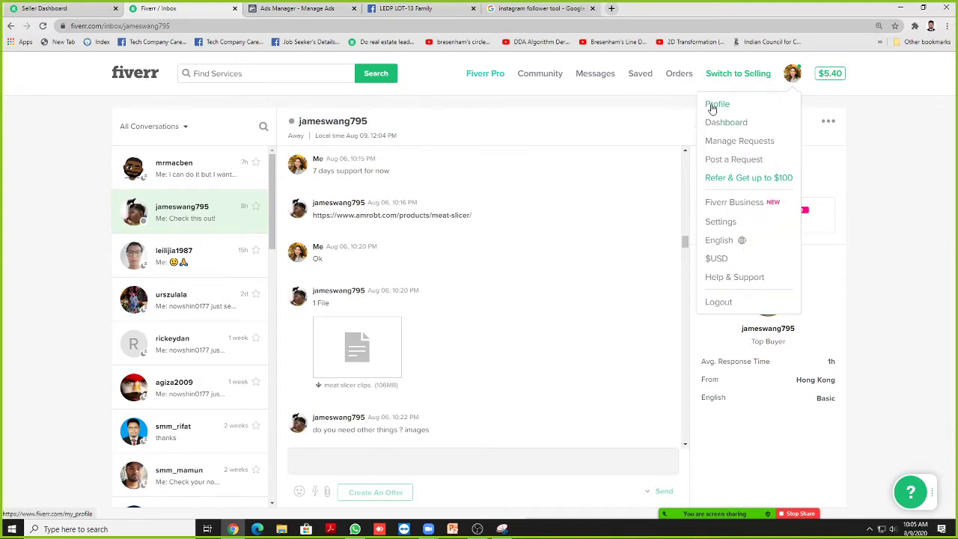
pyautogui.scroll(-5, 568, 199)
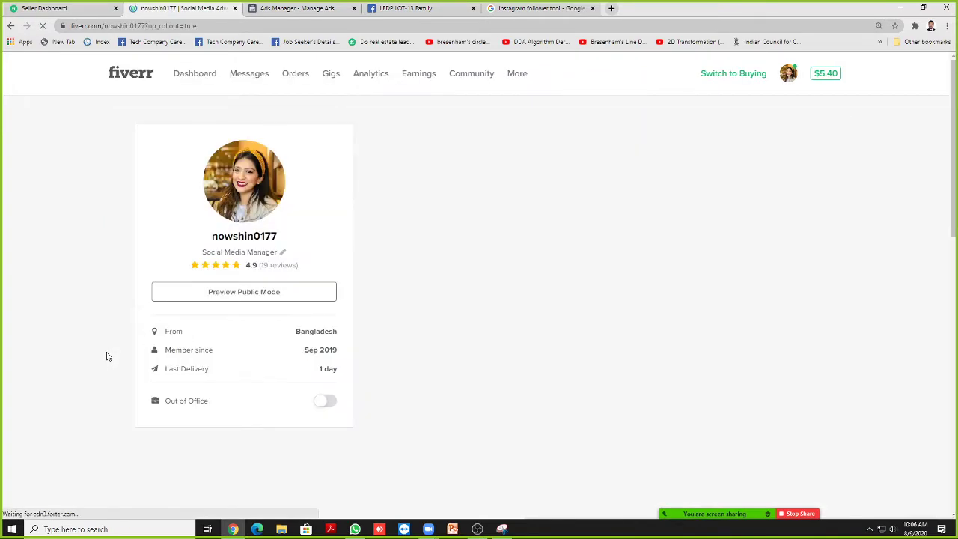
pyautogui.scroll(-4, 107, 356)
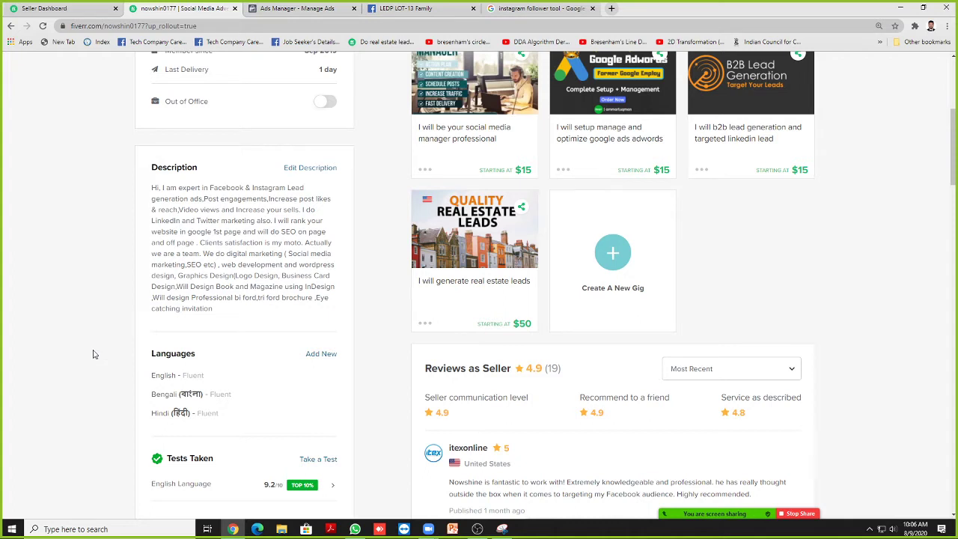
# - Open the Zoom meeting participants list, move it aside, and minimize it
pyautogui.click(705, 503)
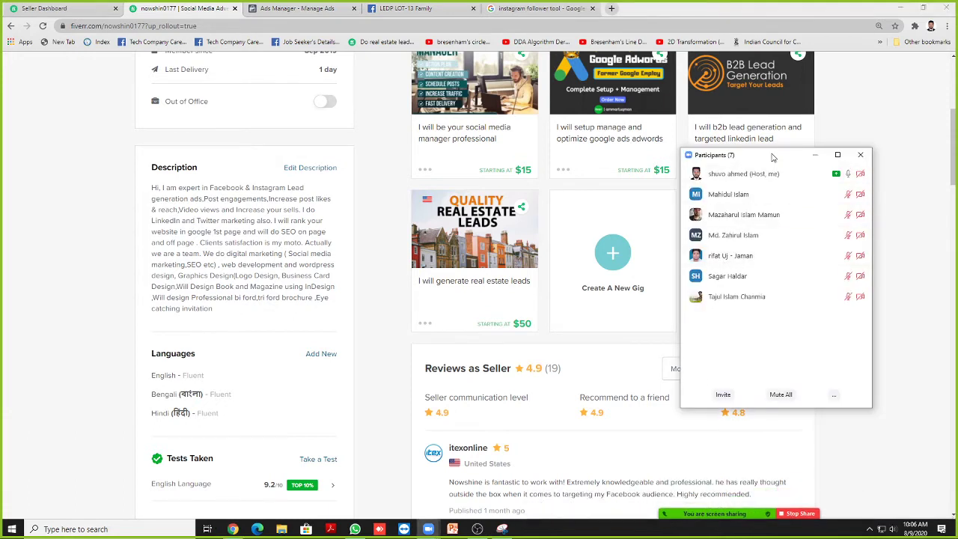
pyautogui.moveTo(775, 157); pyautogui.dragTo(792, 161)
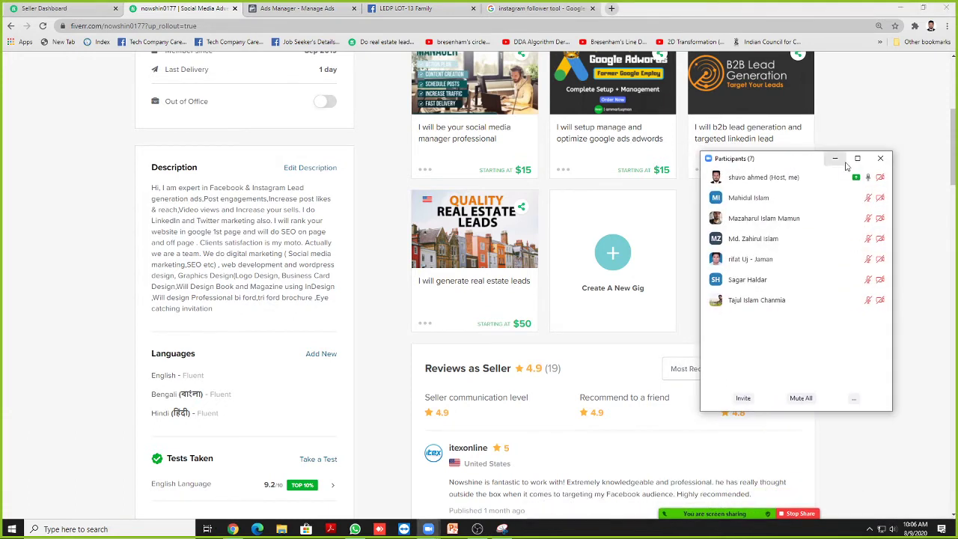
pyautogui.click(836, 159)
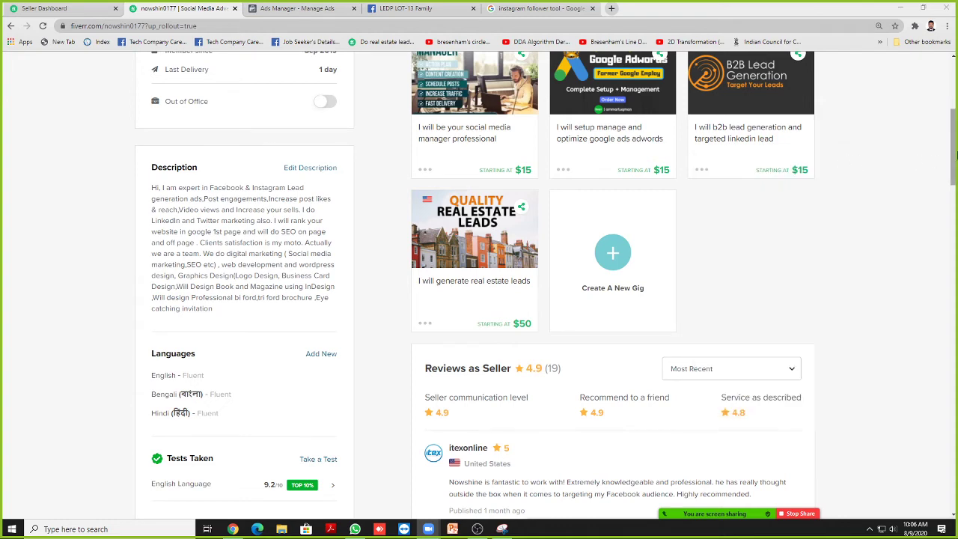
pyautogui.moveTo(955, 161); pyautogui.dragTo(954, 88)
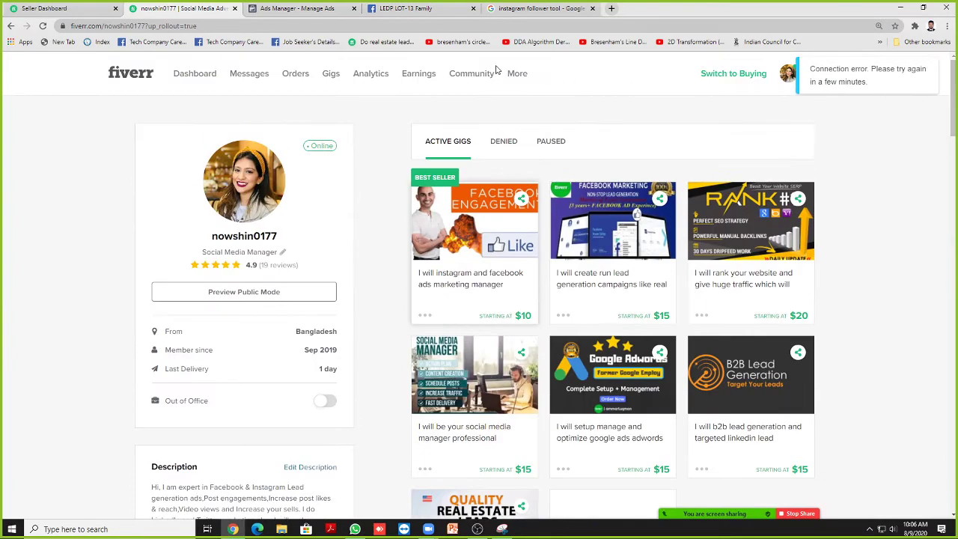
# - In Fiverr, check Sent Offers, return to the dashboard, then open the Earnings page
pyautogui.moveTo(516, 78)
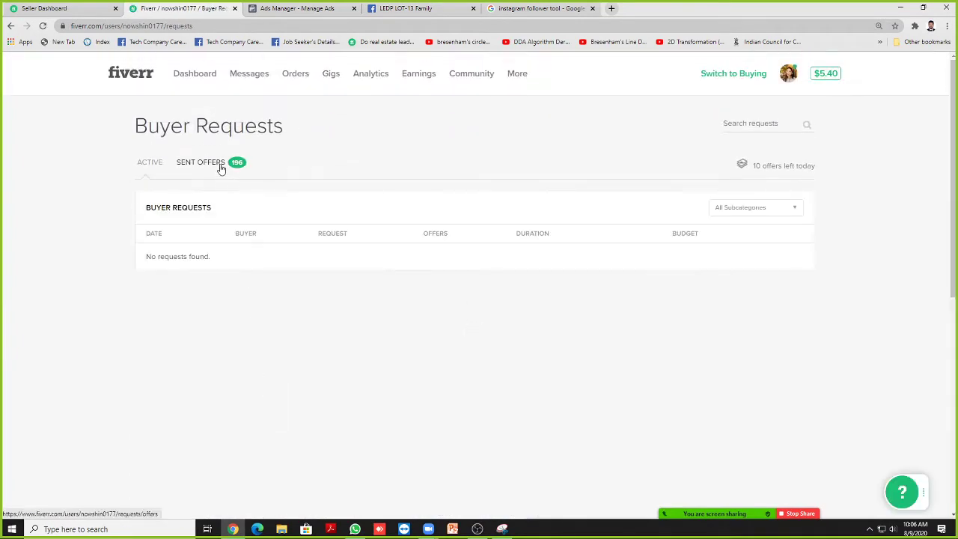
pyautogui.click(223, 168)
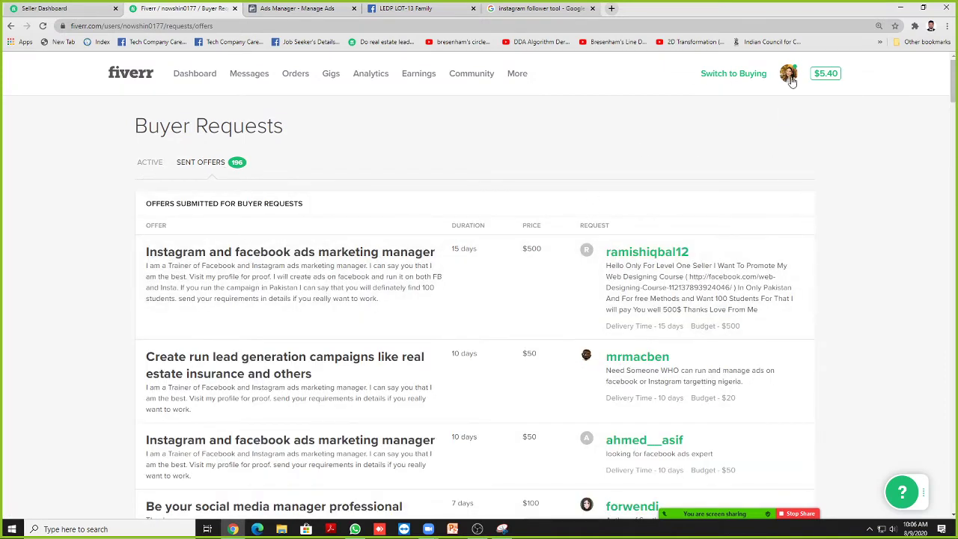
pyautogui.click(191, 77)
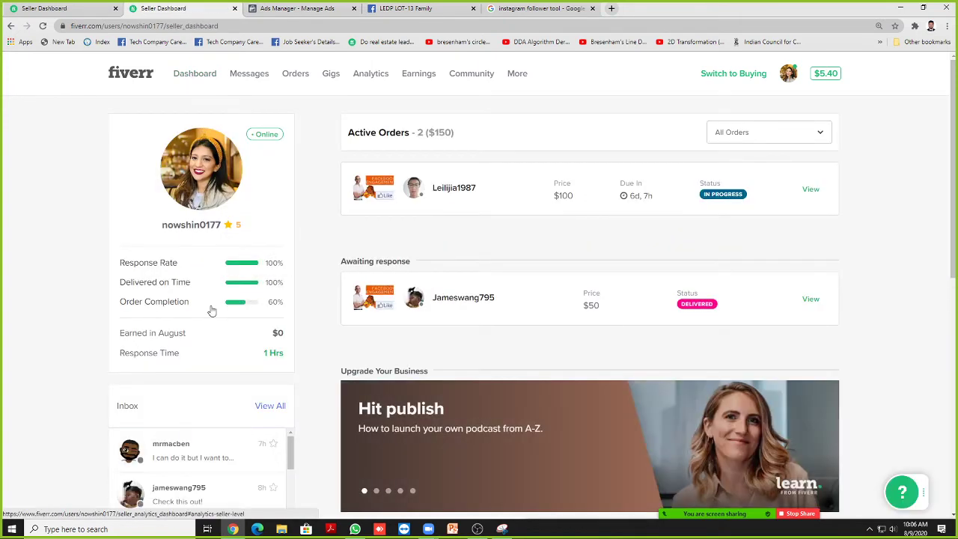
pyautogui.moveTo(272, 305)
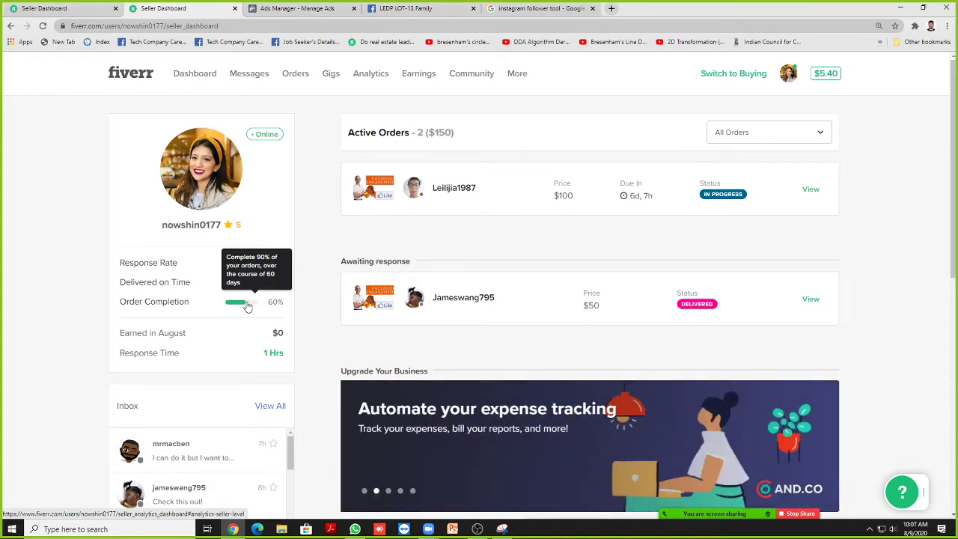
pyautogui.click(405, 78)
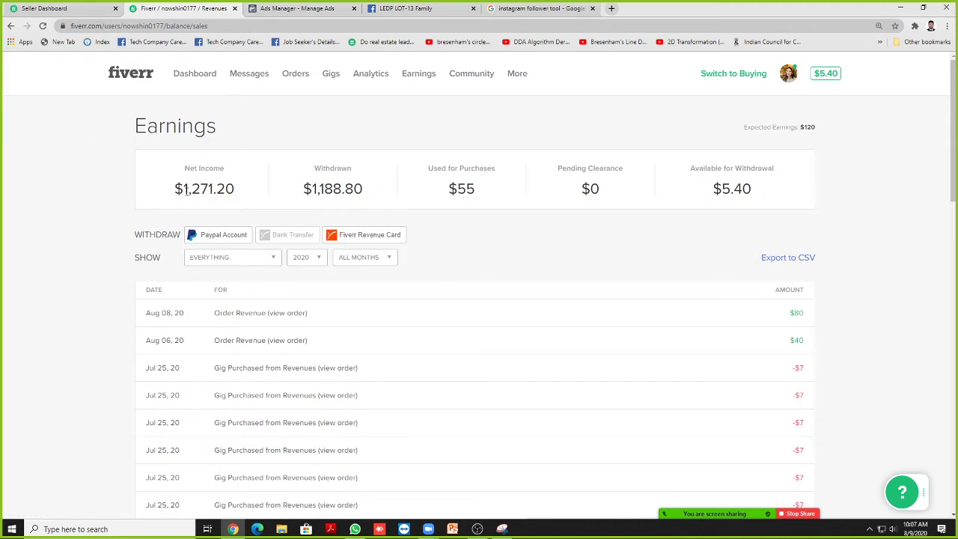
# - Highlight the Net Income figure, then deselect it and scroll through the earnings history
pyautogui.moveTo(184, 188); pyautogui.dragTo(230, 189)
pyautogui.click(225, 189)
pyautogui.scroll(-3, 205, 222)
pyautogui.scroll(3, 205, 222)
# - Go to the seller's own profile page from the account menu
pyautogui.click(786, 75)
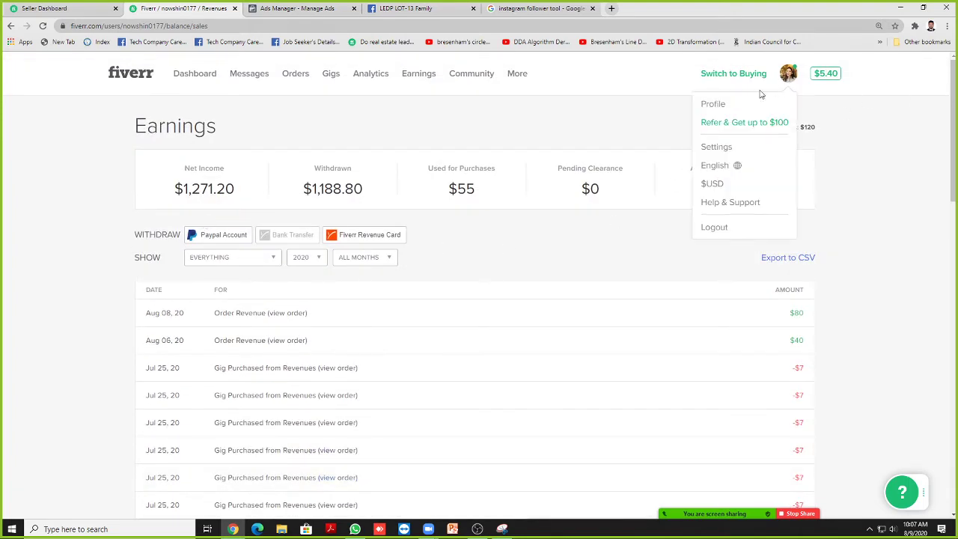
pyautogui.click(632, 104)
pyautogui.click(788, 74)
pyautogui.click(710, 105)
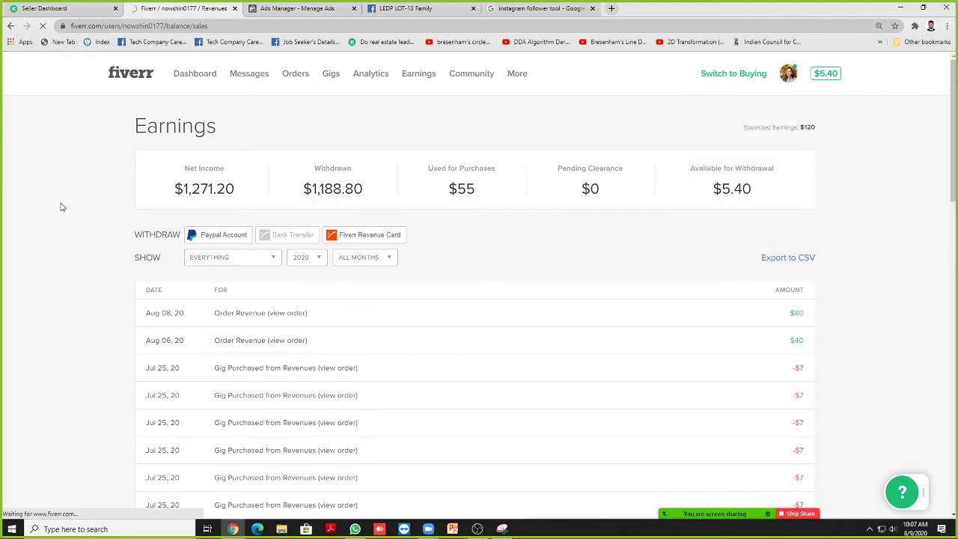
# - Browse the profile's $10–$50 gigs, then close the 'instagram follower tool' tab
pyautogui.scroll(-4, 53, 224)
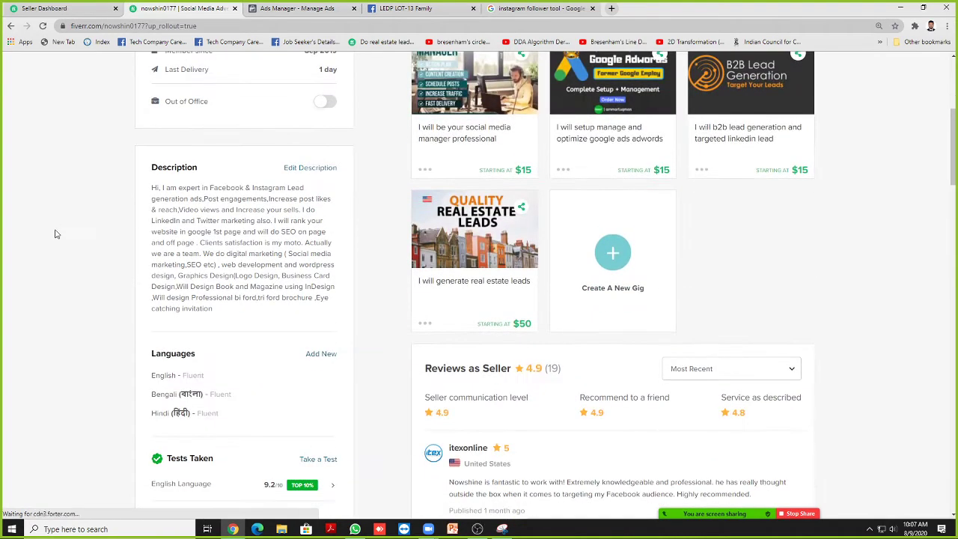
pyautogui.scroll(3, 55, 234)
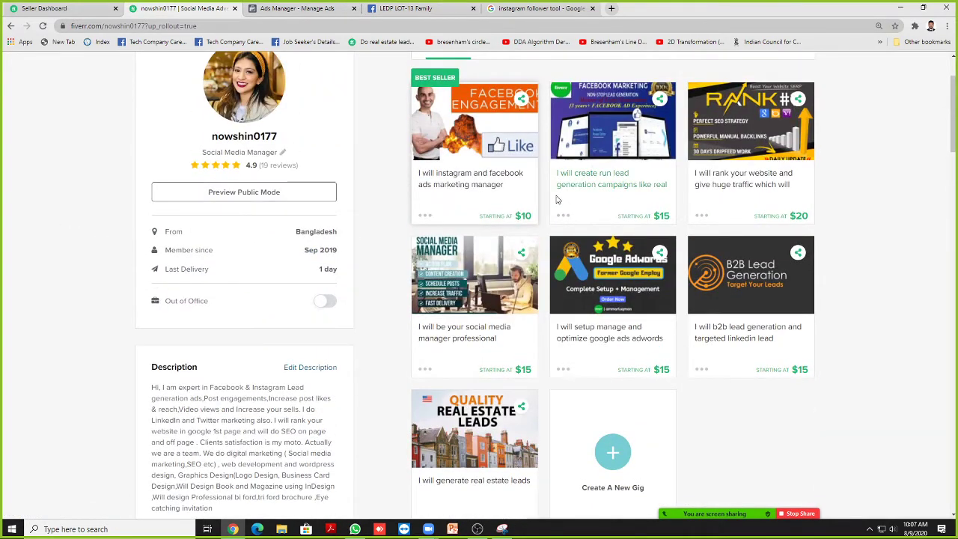
pyautogui.scroll(-1, 162, 273)
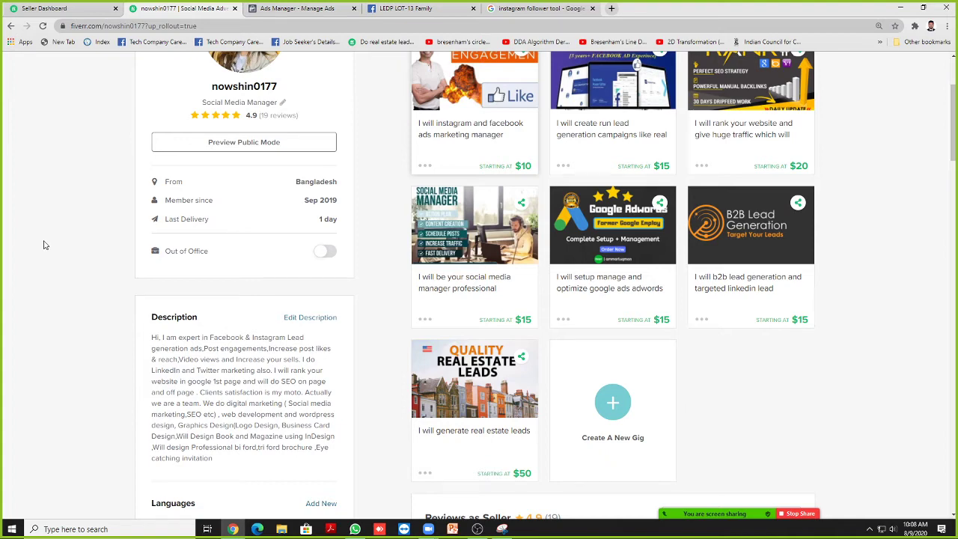
pyautogui.scroll(1, 610, 204)
pyautogui.scroll(-1, 610, 204)
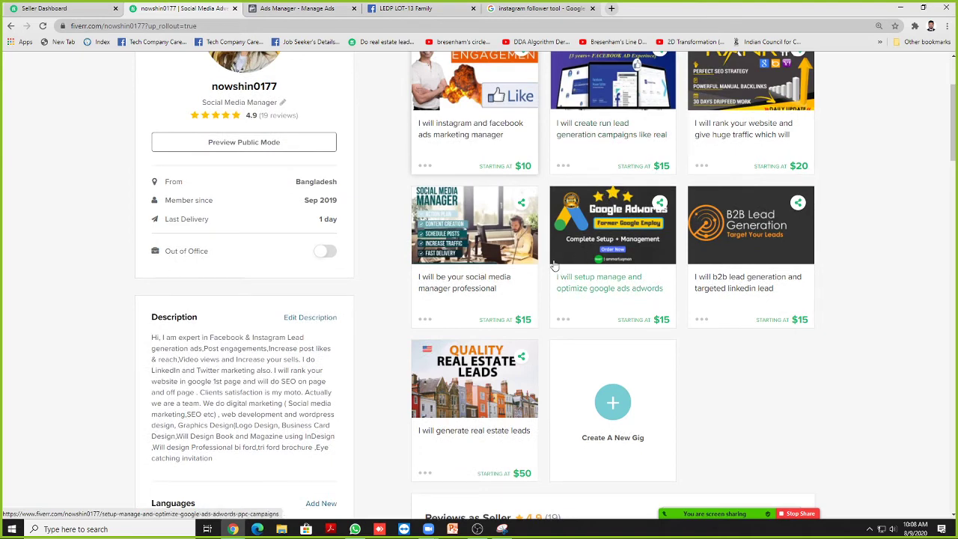
pyautogui.scroll(-1, 544, 260)
pyautogui.scroll(3, 544, 261)
pyautogui.scroll(-3, 346, 242)
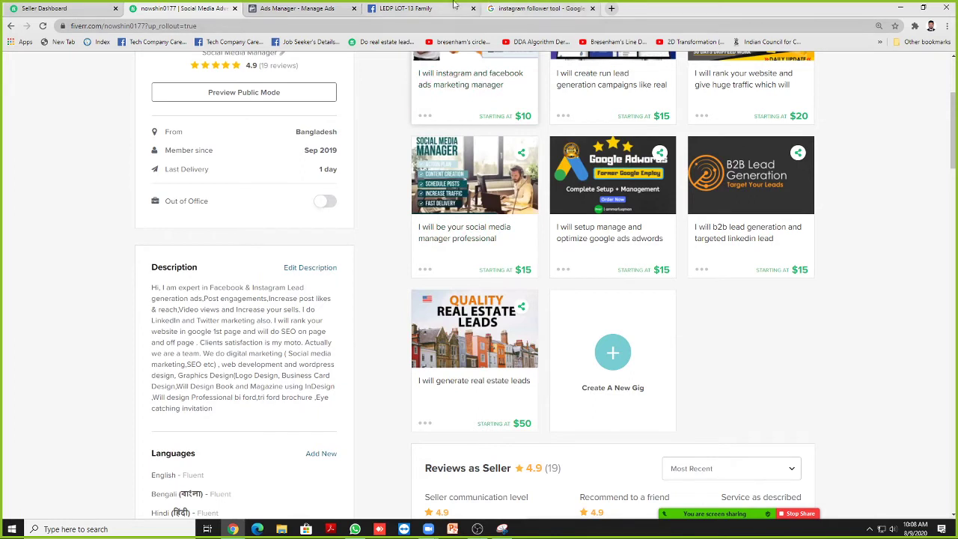
pyautogui.click(592, 8)
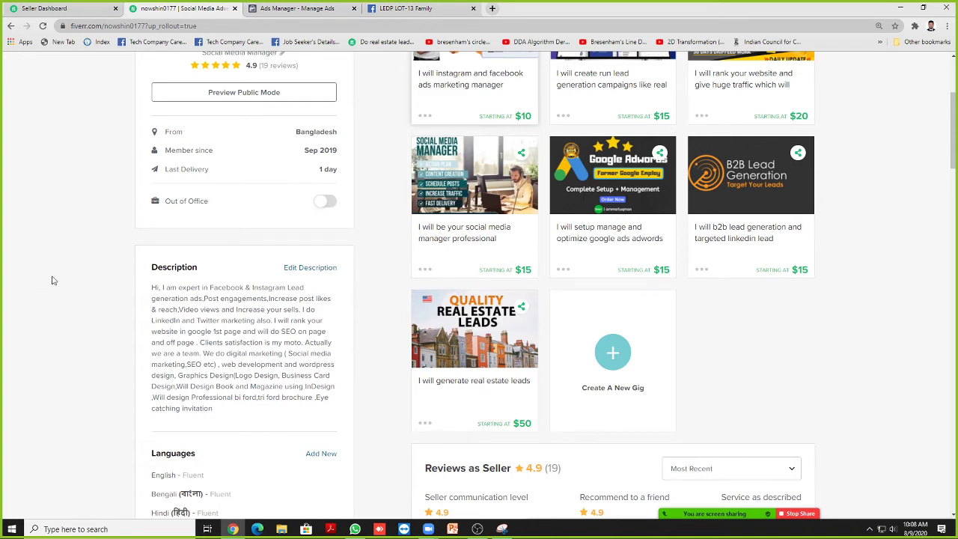
# - In the Seller Dashboard tab, trim the address to fiverr.com to load the homepage
pyautogui.click(288, 8)
pyautogui.click(28, 8)
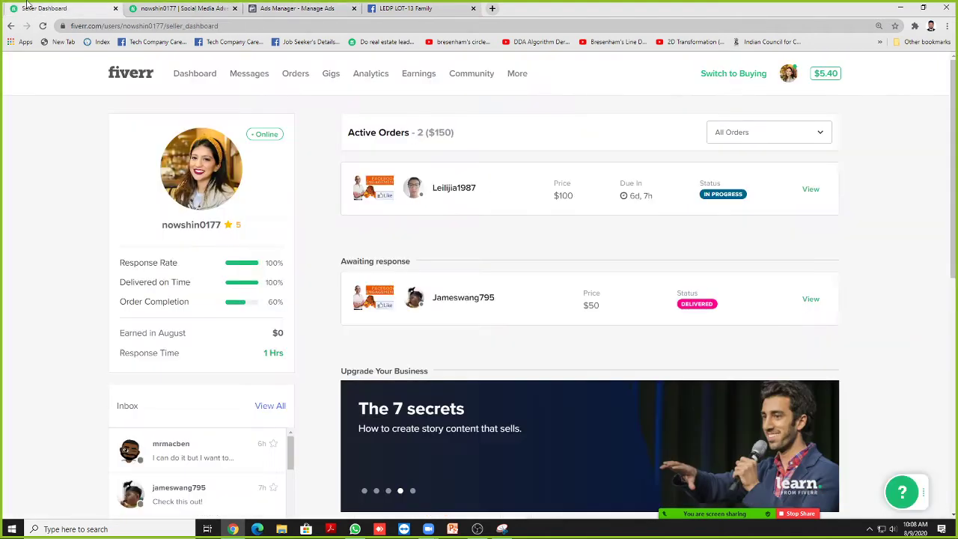
pyautogui.moveTo(225, 26); pyautogui.dragTo(106, 23)
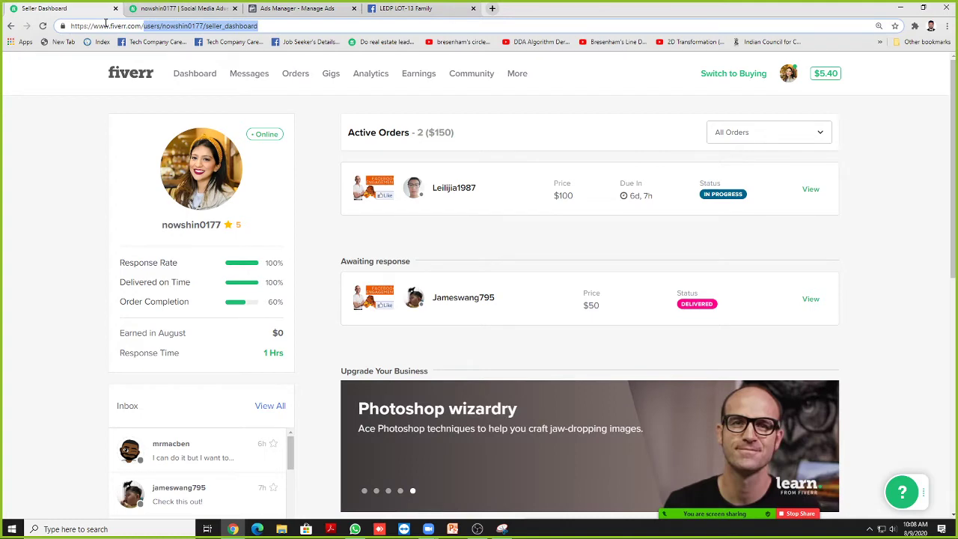
pyautogui.press('BackSpace')
pyautogui.press('Return')
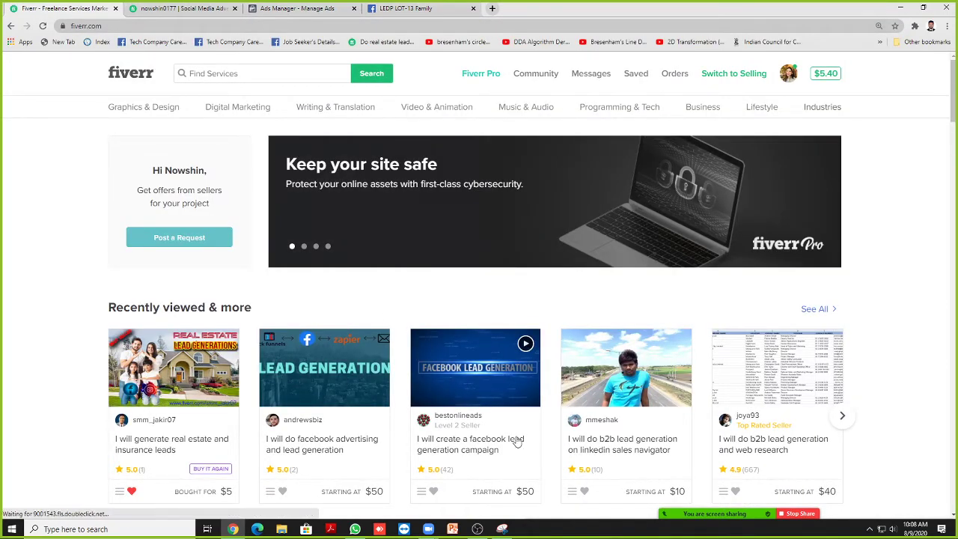
# - Mute a participant in the Zoom meeting and tuck the participants window away
pyautogui.click(705, 514)
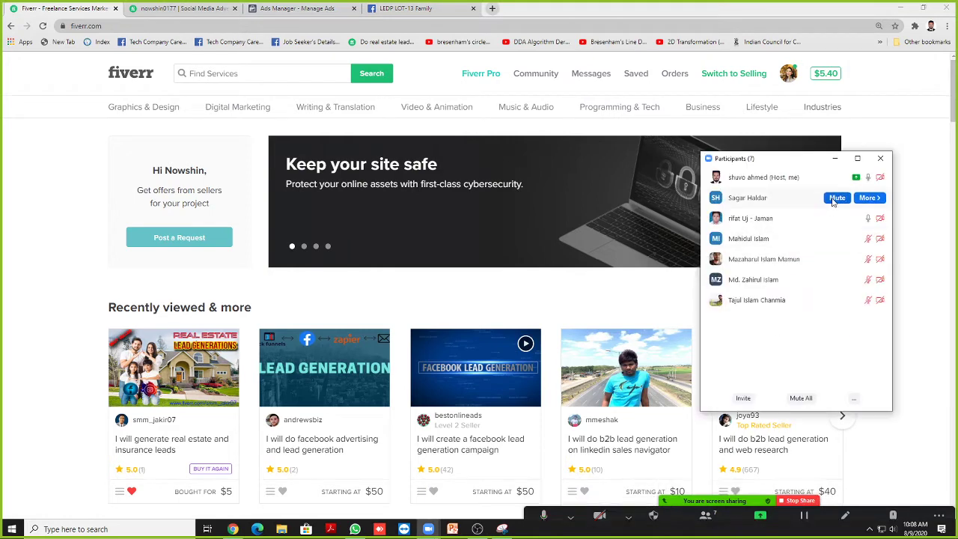
pyautogui.click(836, 198)
pyautogui.moveTo(807, 165); pyautogui.dragTo(833, 185)
pyautogui.click(859, 177)
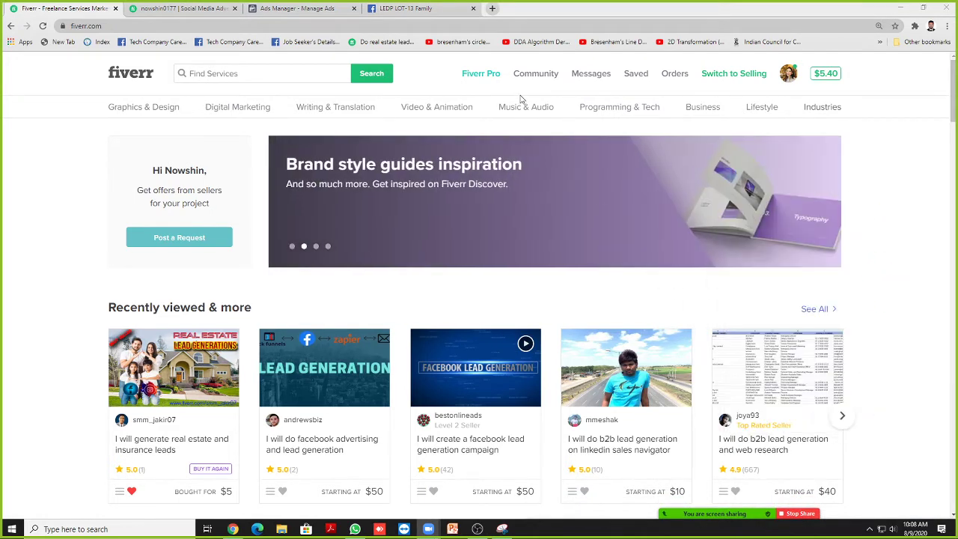
pyautogui.click(477, 529)
pyautogui.click(479, 531)
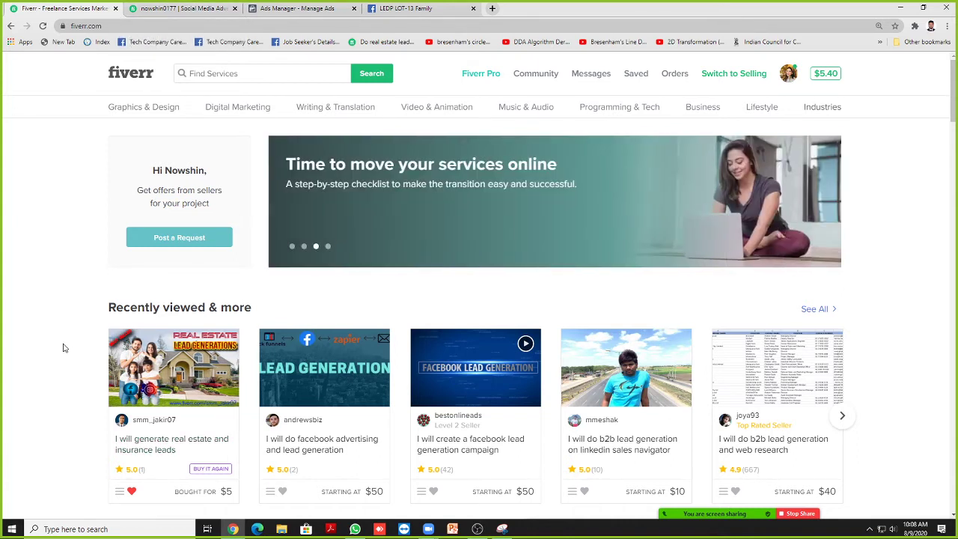
# - Search Fiverr for 'instagram marketing' and scroll through the first page of results
pyautogui.click(244, 67)
pyautogui.write('ins')
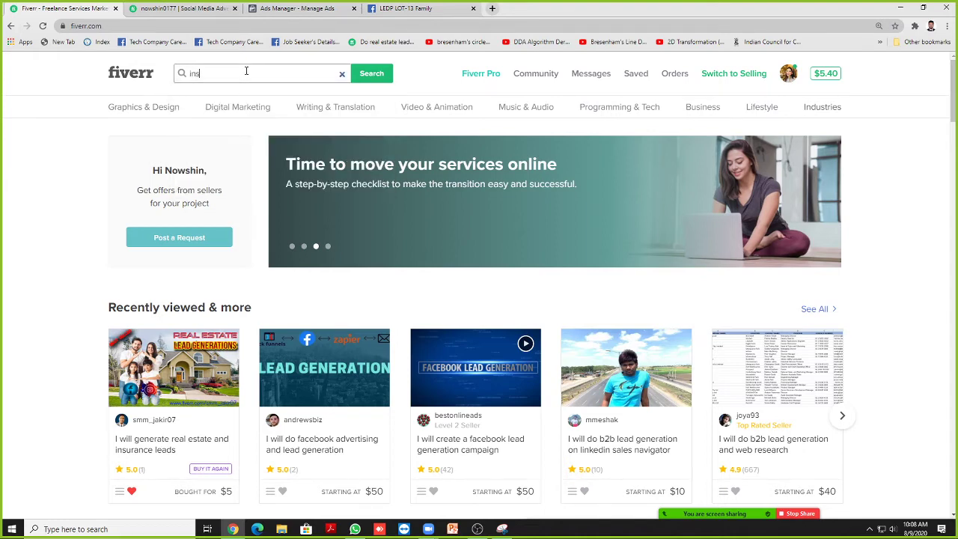
pyautogui.write('tagra')
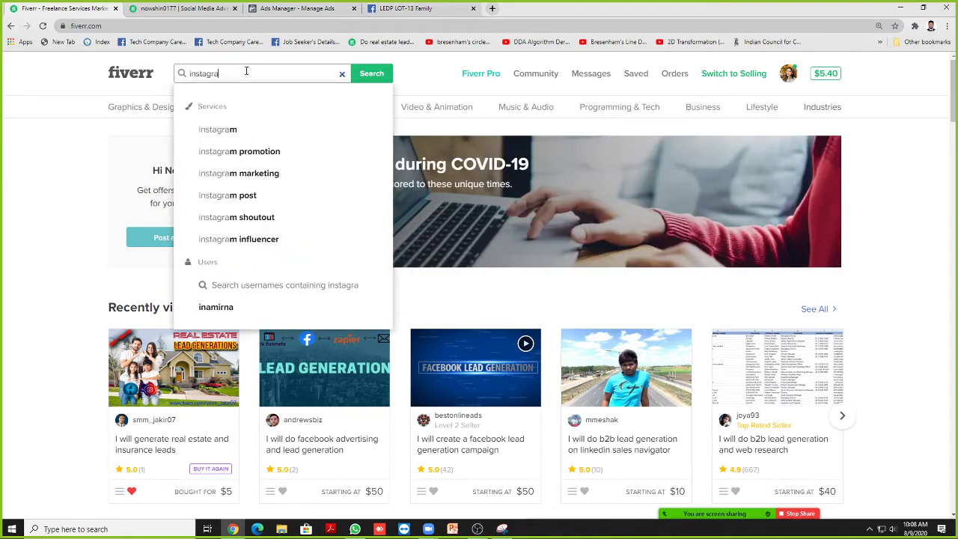
pyautogui.write('m marketi')
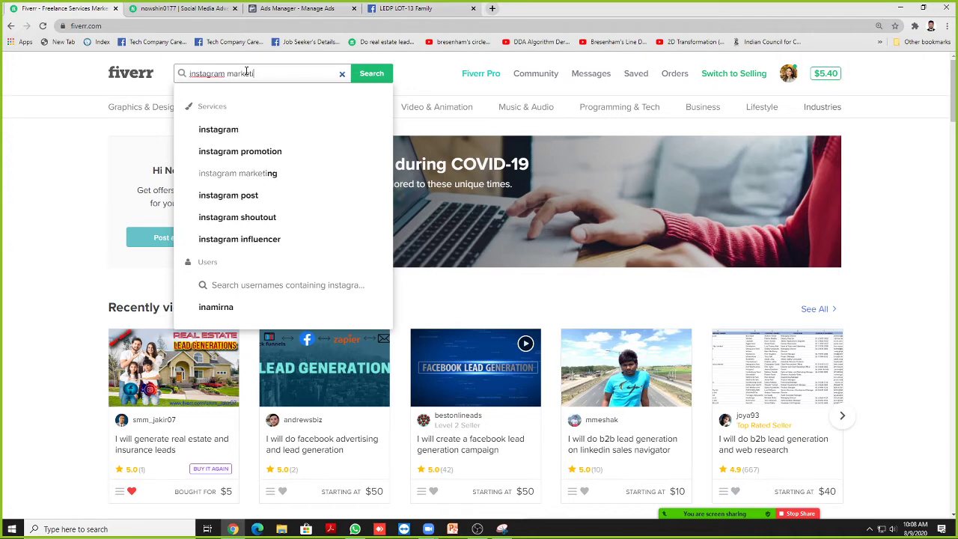
pyautogui.write('ng')
pyautogui.press('Return')
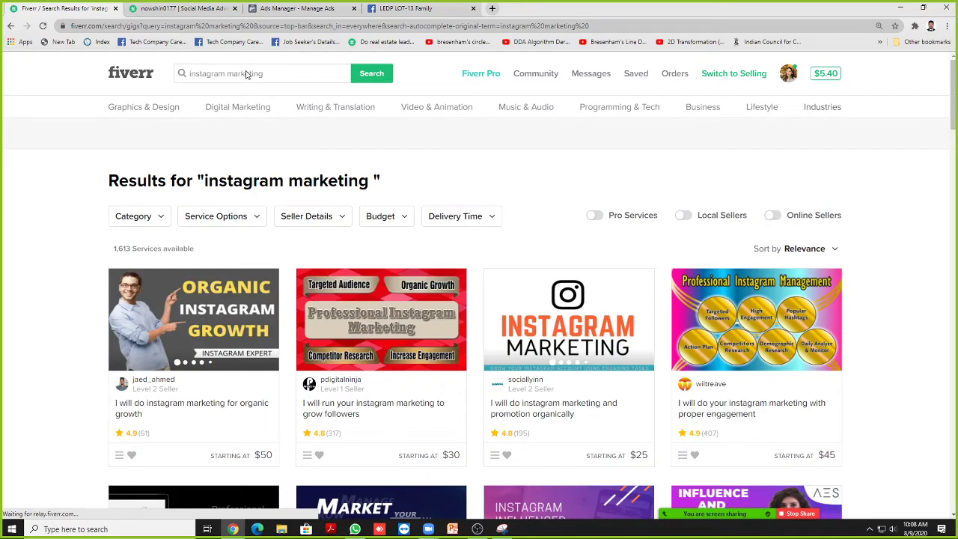
pyautogui.scroll(-1, 247, 73)
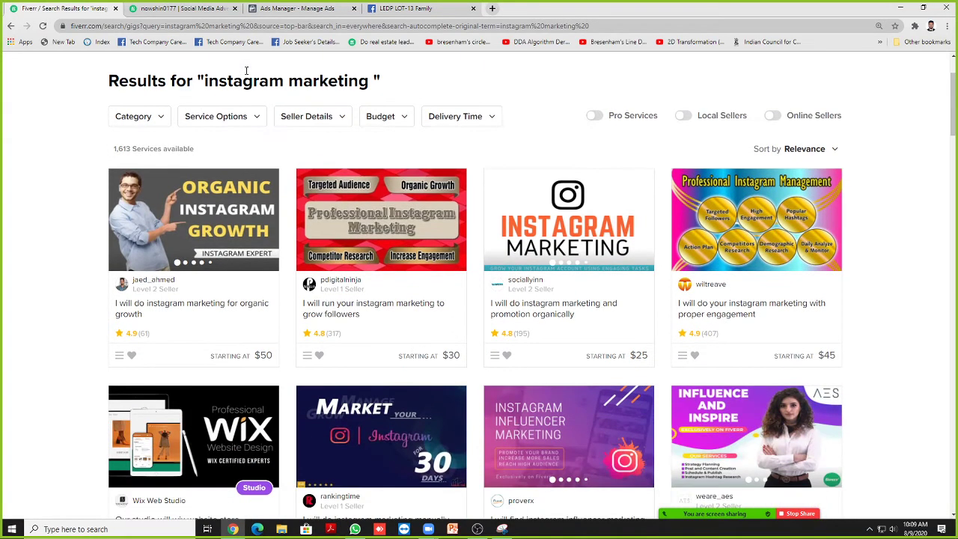
pyautogui.scroll(-4, 246, 70)
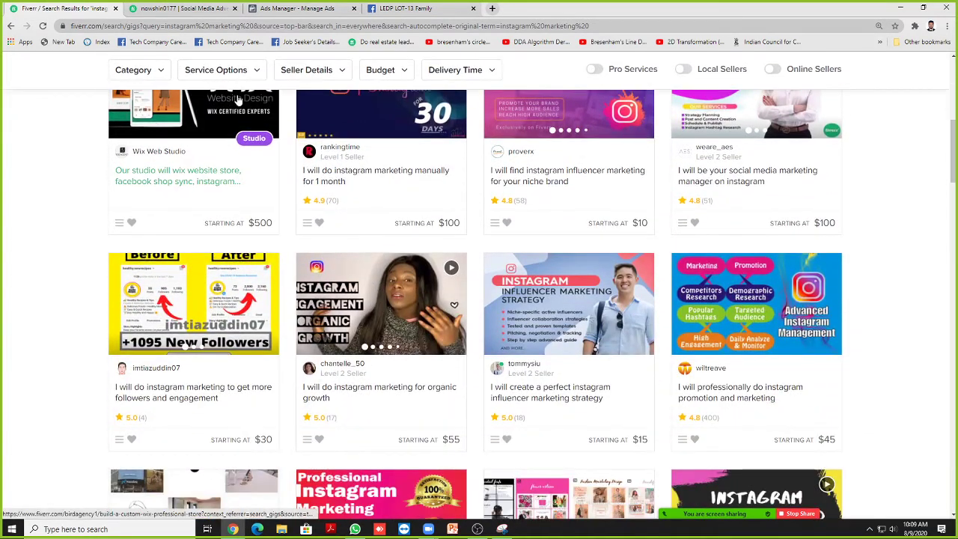
pyautogui.scroll(-5, 238, 99)
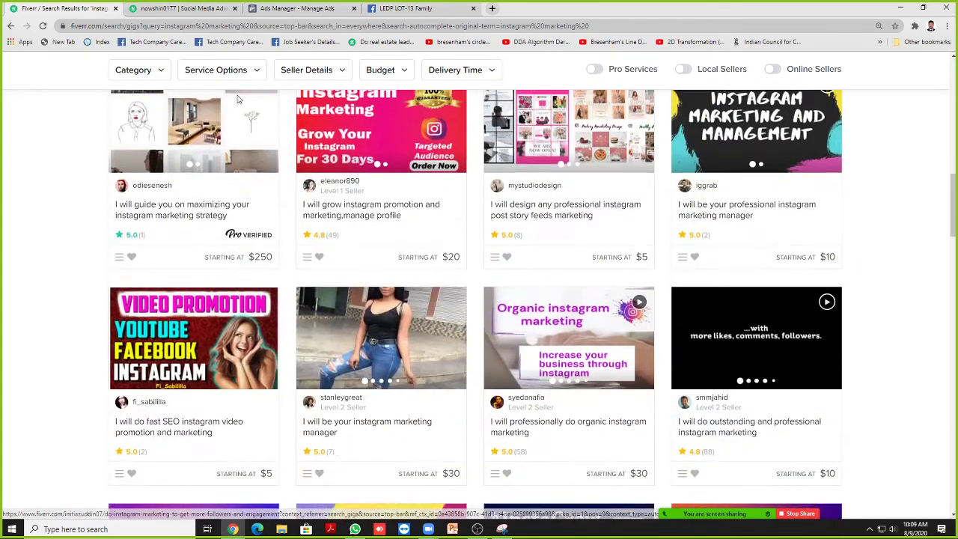
pyautogui.scroll(-4, 238, 100)
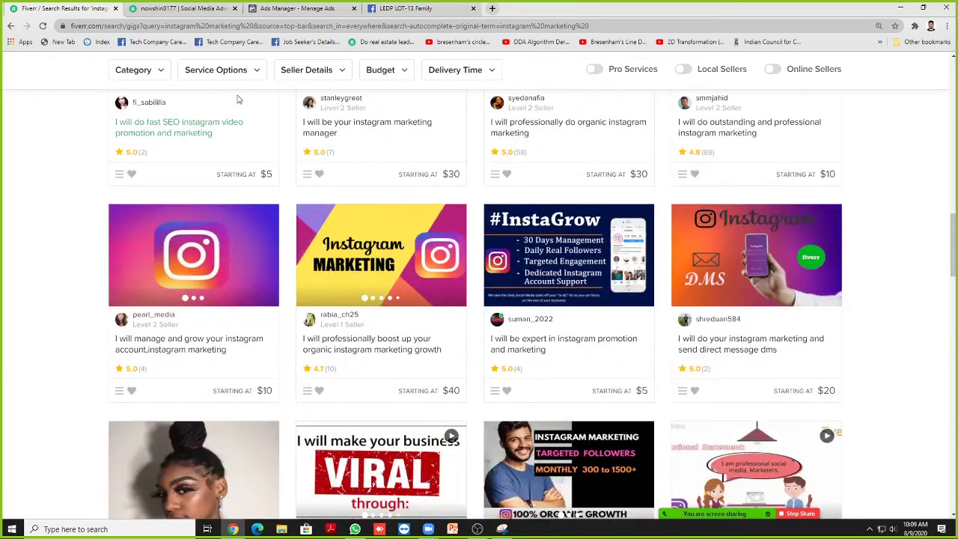
pyautogui.scroll(-3, 238, 100)
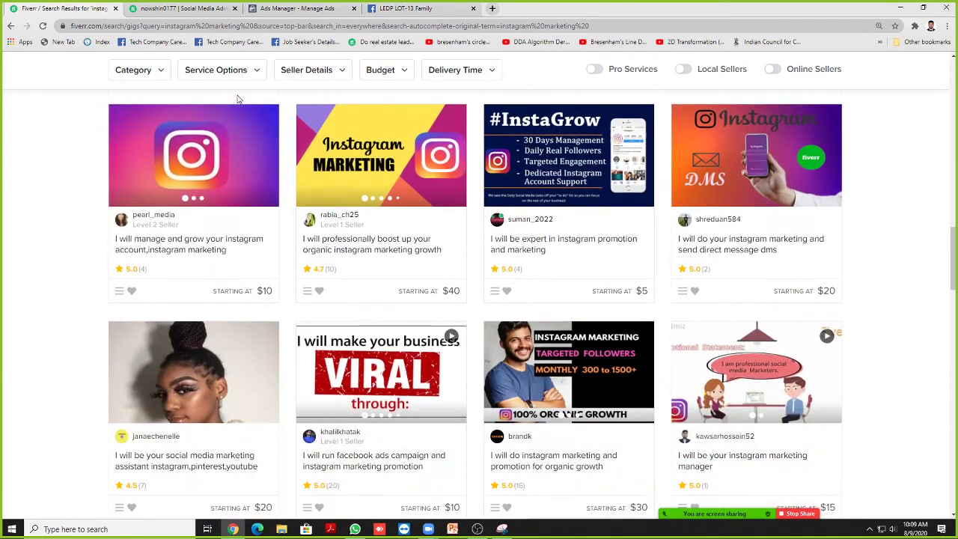
pyautogui.scroll(-1, 238, 99)
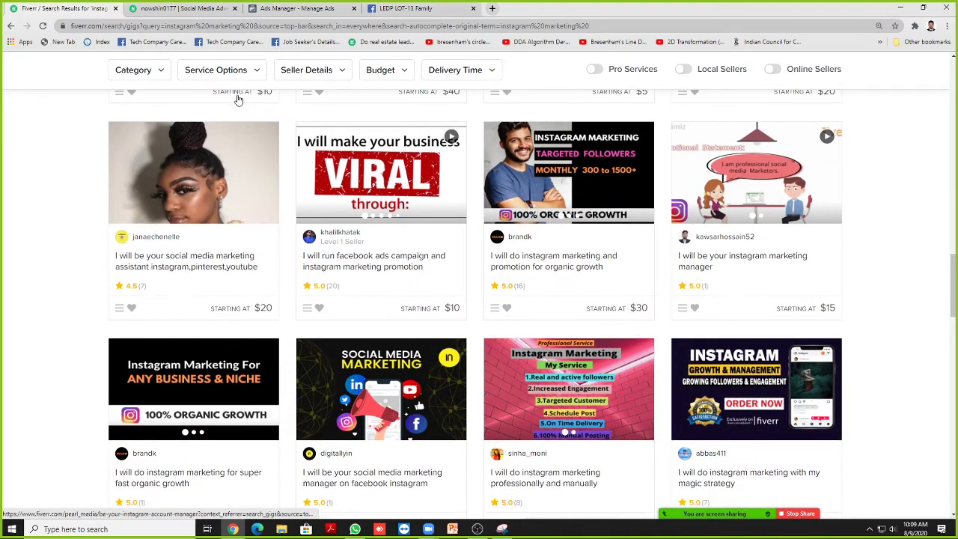
pyautogui.scroll(-1, 238, 100)
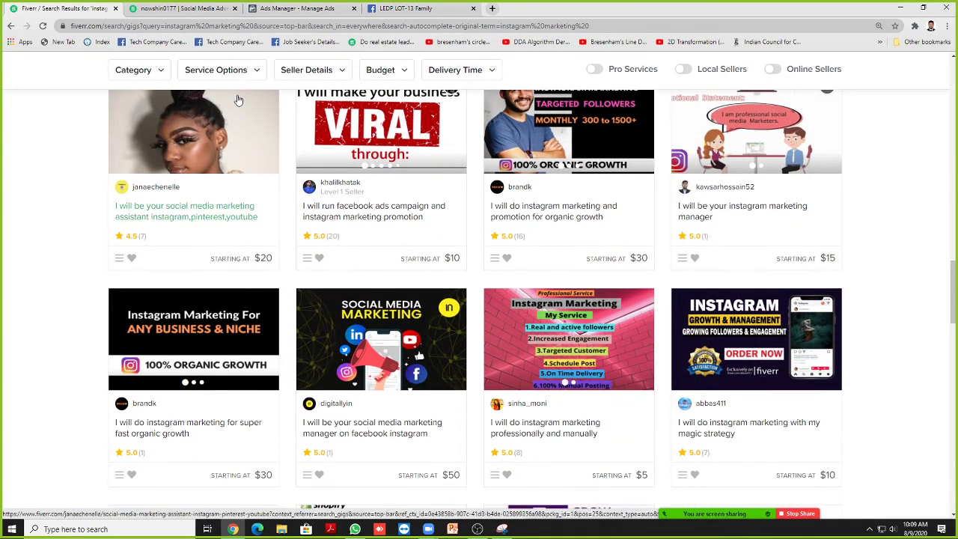
pyautogui.scroll(-3, 238, 100)
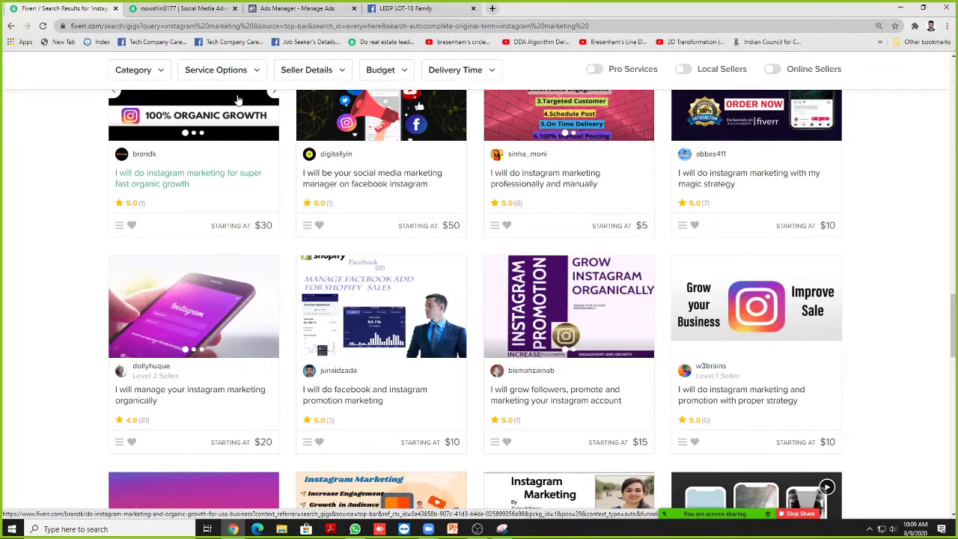
pyautogui.scroll(-3, 238, 99)
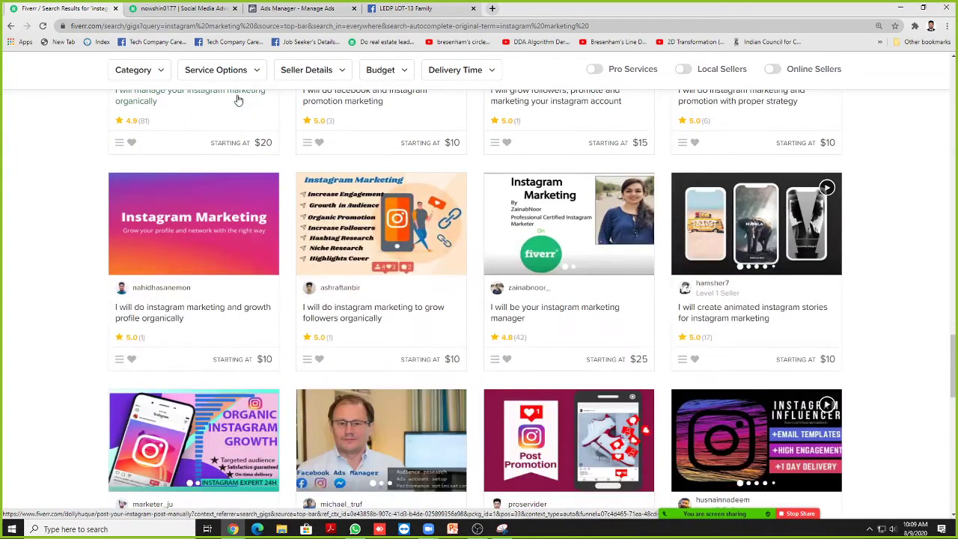
pyautogui.scroll(-3, 232, 108)
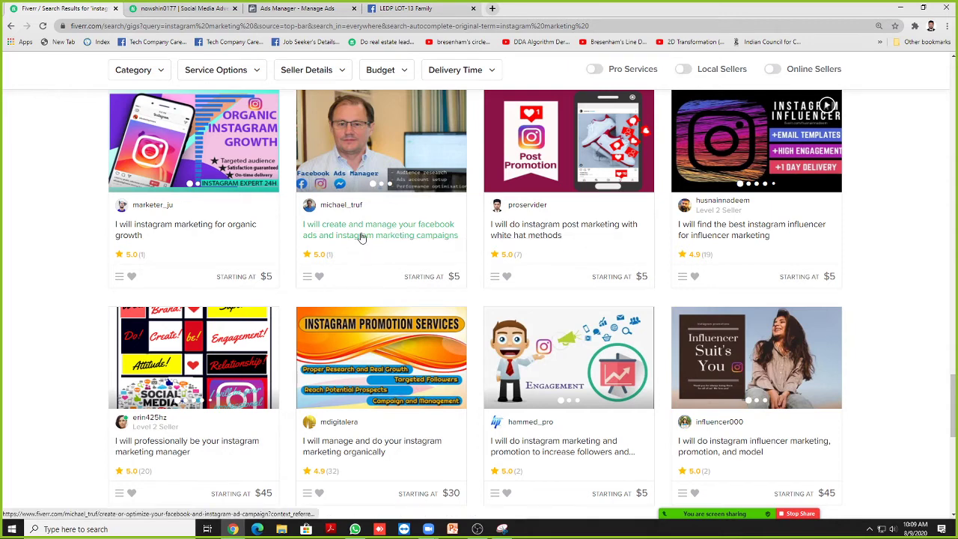
pyautogui.scroll(-1, 359, 235)
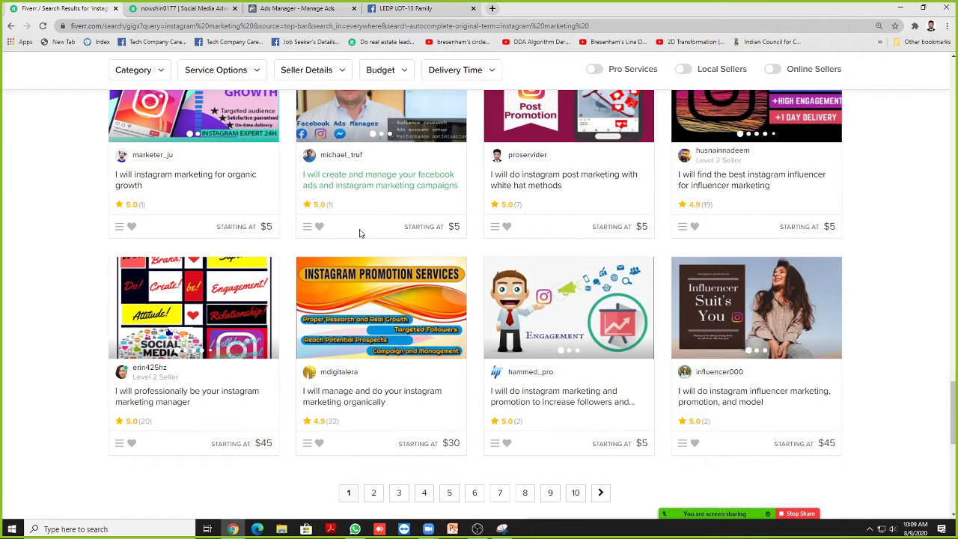
pyautogui.scroll(-3, 360, 233)
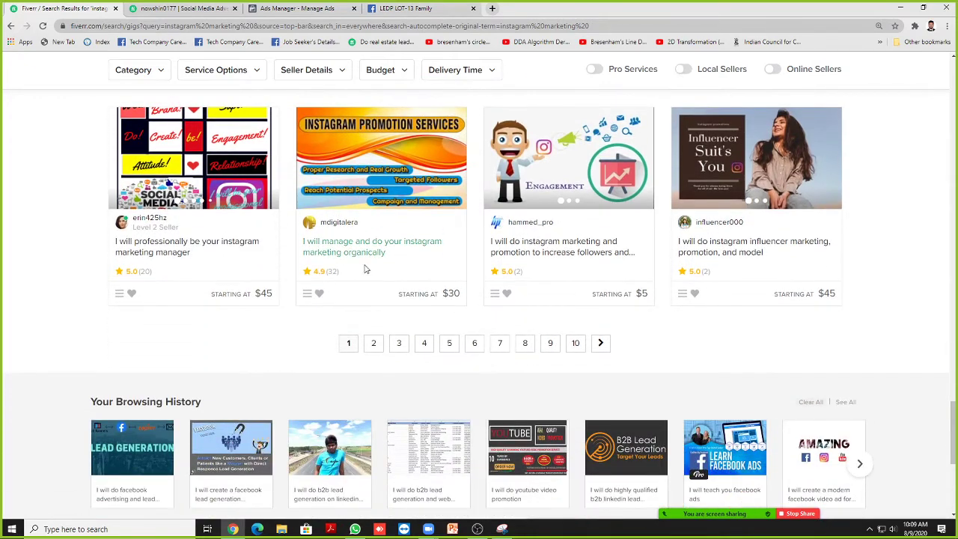
# - Go to page 2 of the results and scroll down through its gigs
pyautogui.click(375, 352)
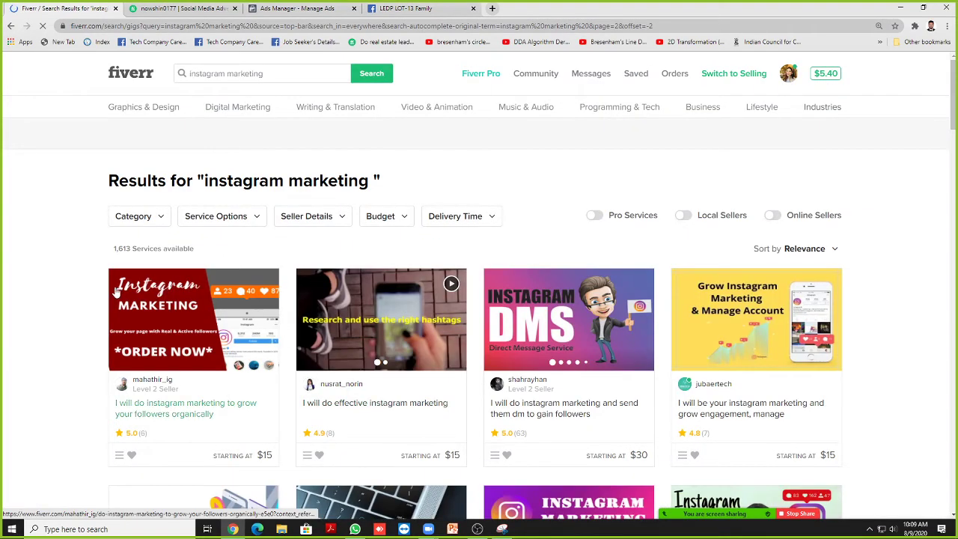
pyautogui.scroll(-2, 120, 292)
pyautogui.scroll(-4, 123, 293)
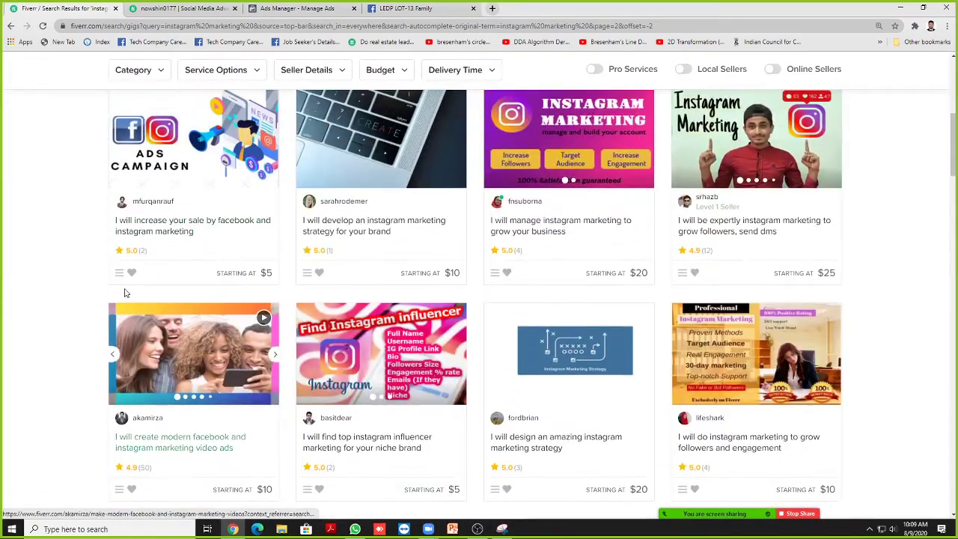
pyautogui.scroll(-1, 129, 298)
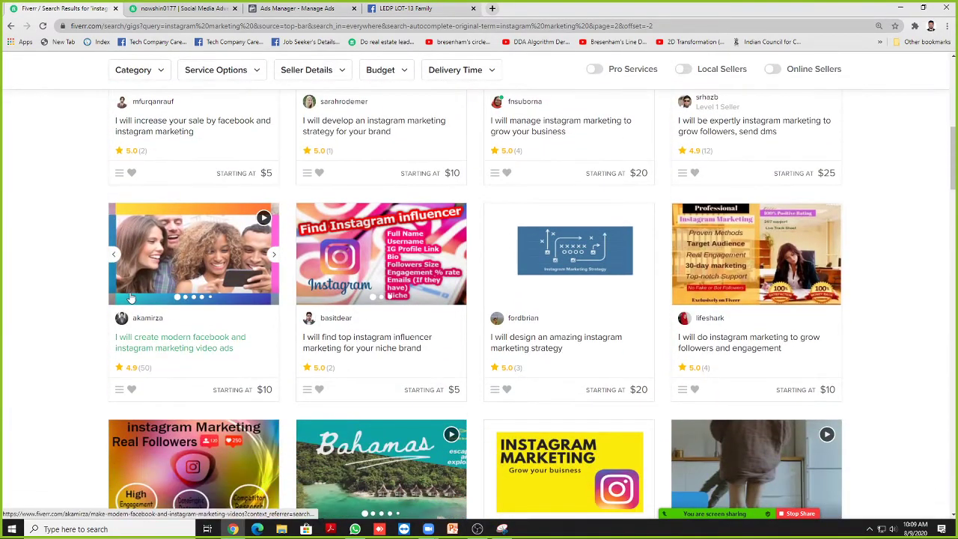
pyautogui.scroll(-4, 130, 298)
pyautogui.scroll(-1, 133, 297)
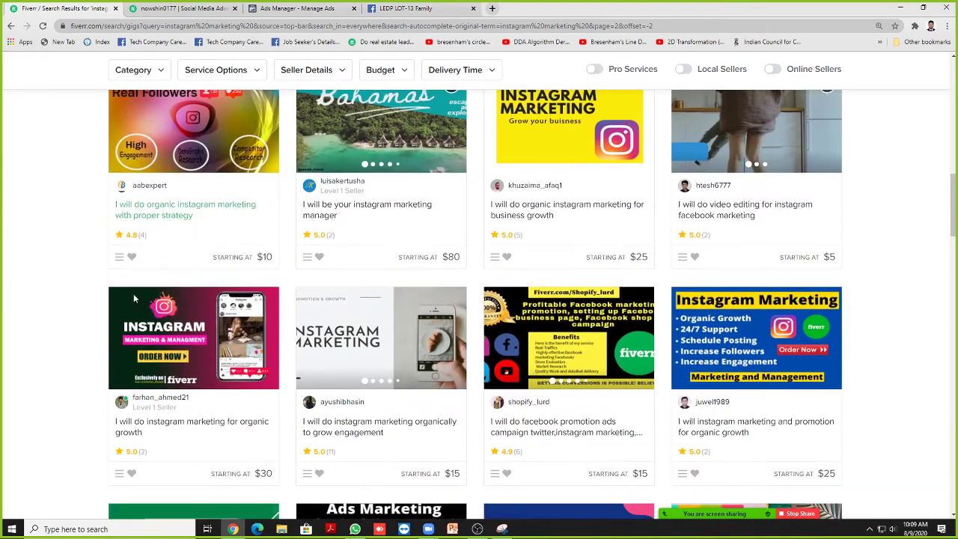
pyautogui.scroll(-1, 133, 296)
pyautogui.scroll(-3, 135, 297)
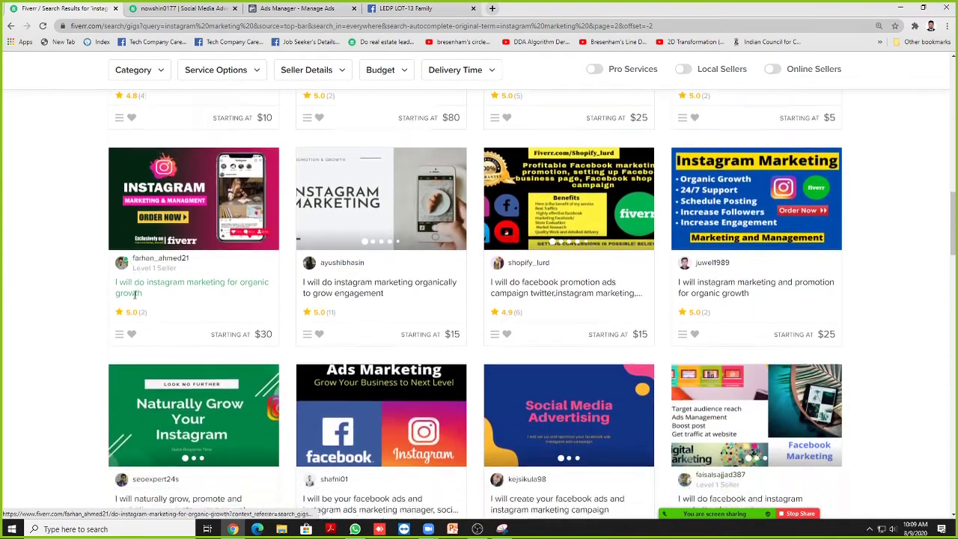
pyautogui.scroll(-4, 135, 300)
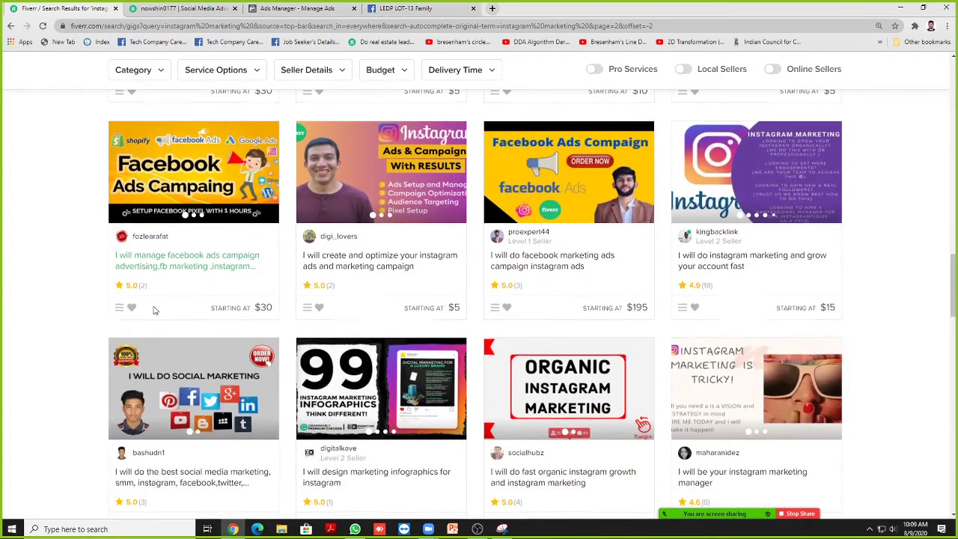
pyautogui.scroll(-5, 136, 300)
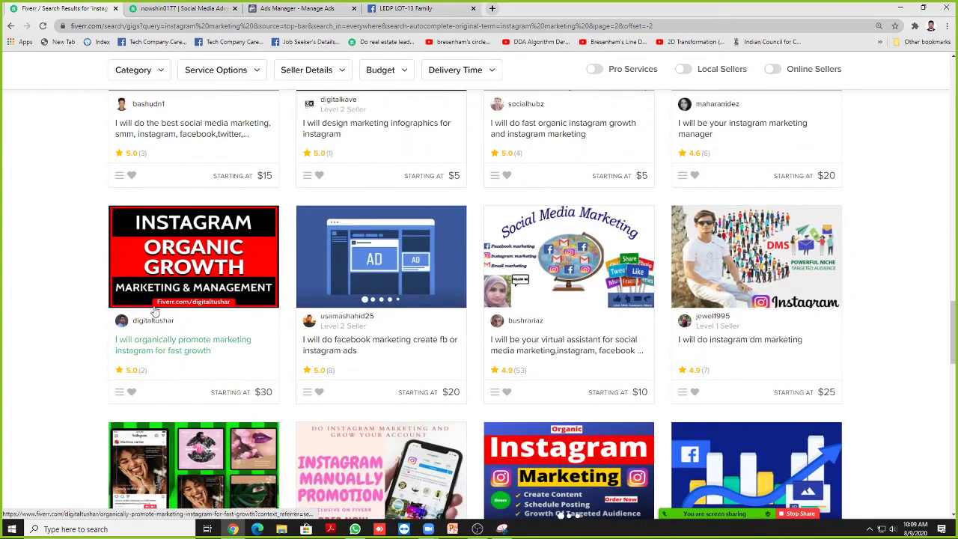
pyautogui.scroll(-6, 153, 307)
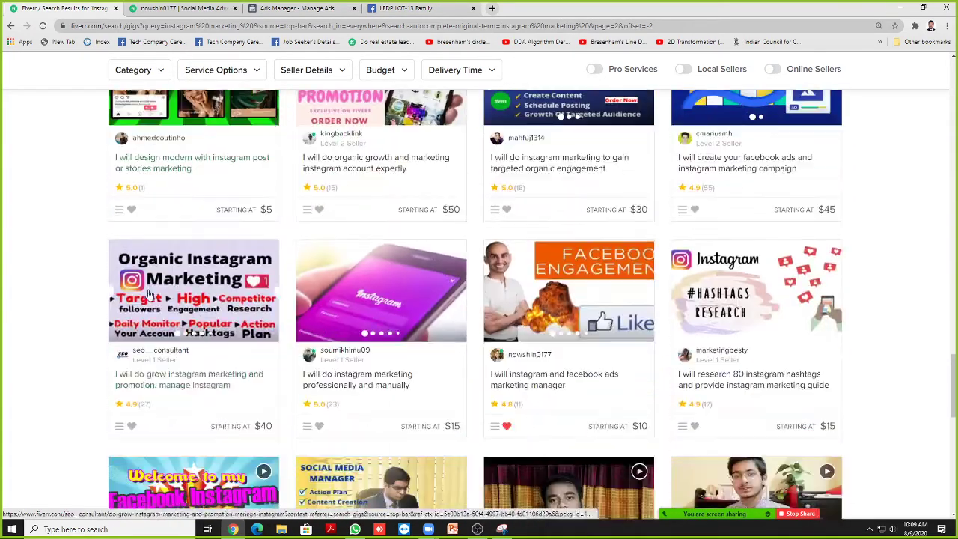
pyautogui.scroll(-1, 153, 297)
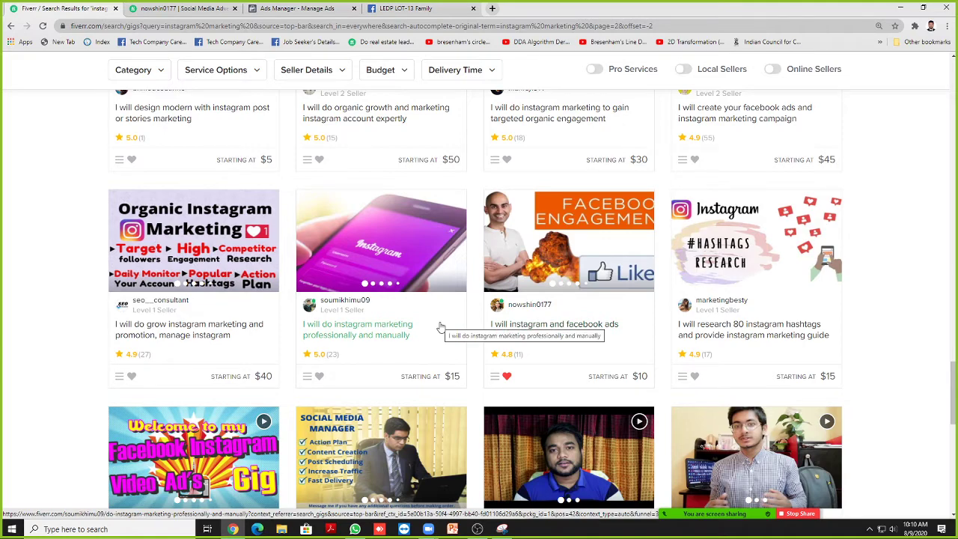
pyautogui.scroll(-1, 95, 328)
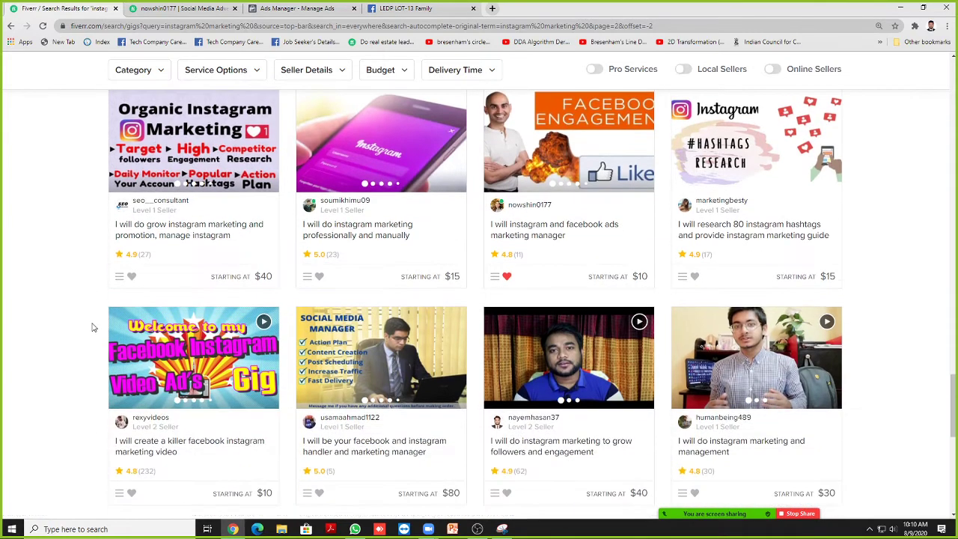
pyautogui.scroll(-3, 95, 330)
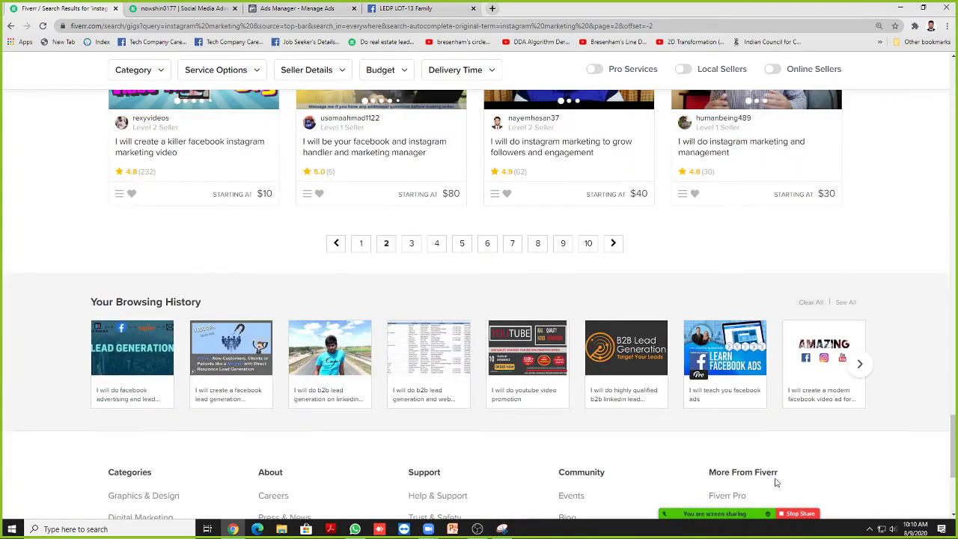
# - Mute a Zoom meeting participant, close the participants list, and scroll to the page's end
pyautogui.moveTo(757, 522)
pyautogui.click(705, 514)
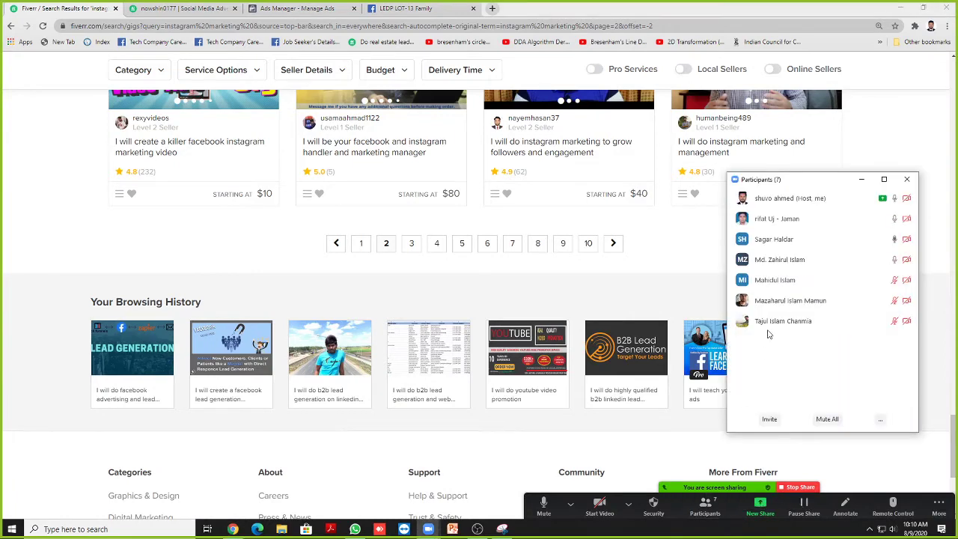
pyautogui.click(863, 239)
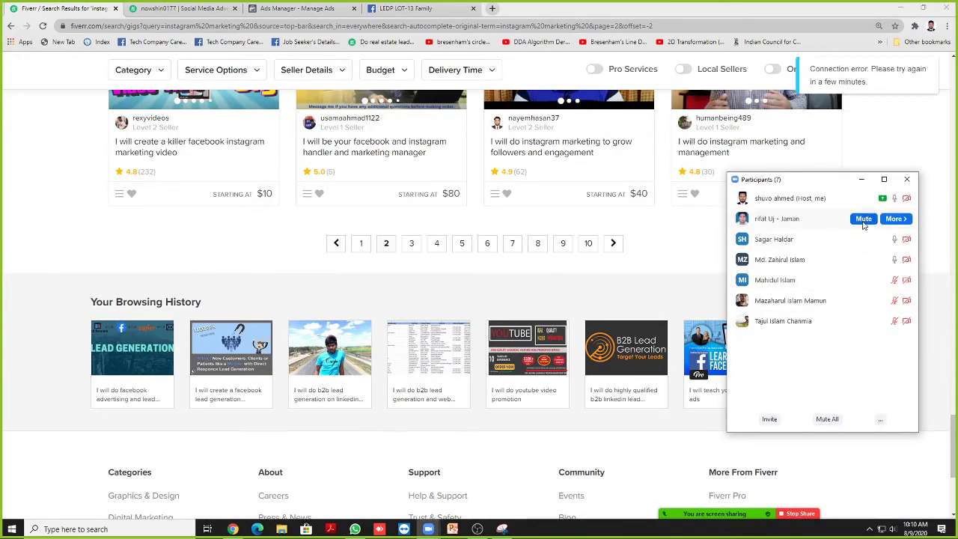
pyautogui.click(861, 180)
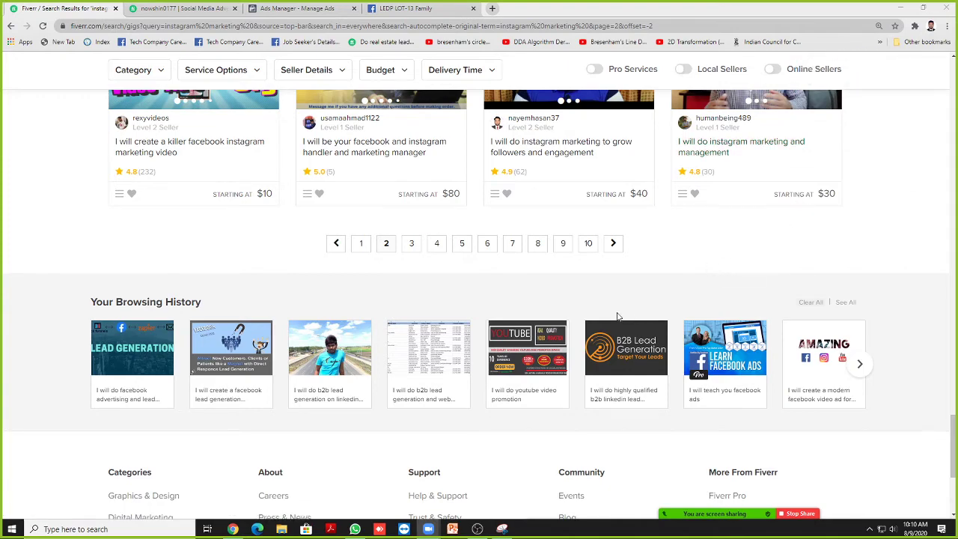
pyautogui.scroll(-2, 607, 315)
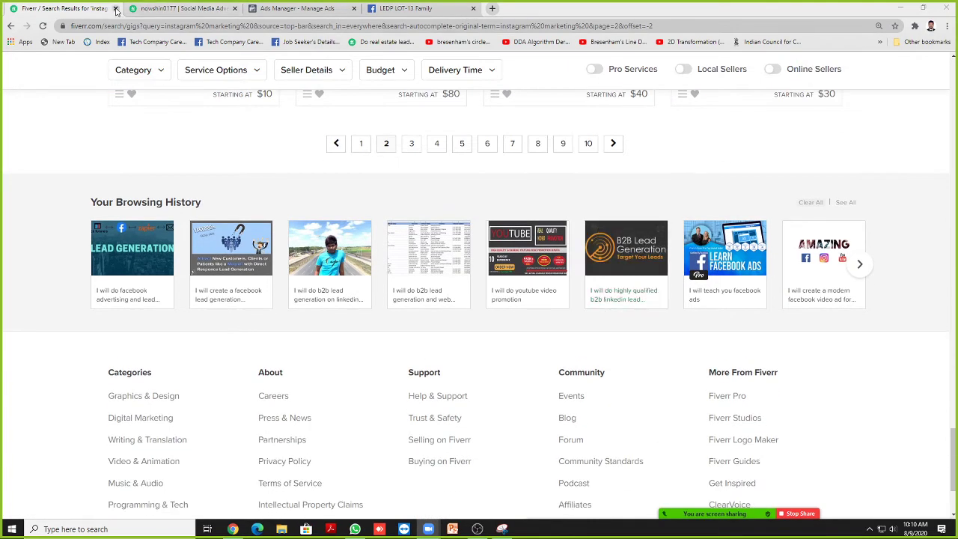
# - Close the Fiverr search results and Facebook group tabs, opening a new blank tab
pyautogui.click(116, 9)
pyautogui.scroll(4, 129, 102)
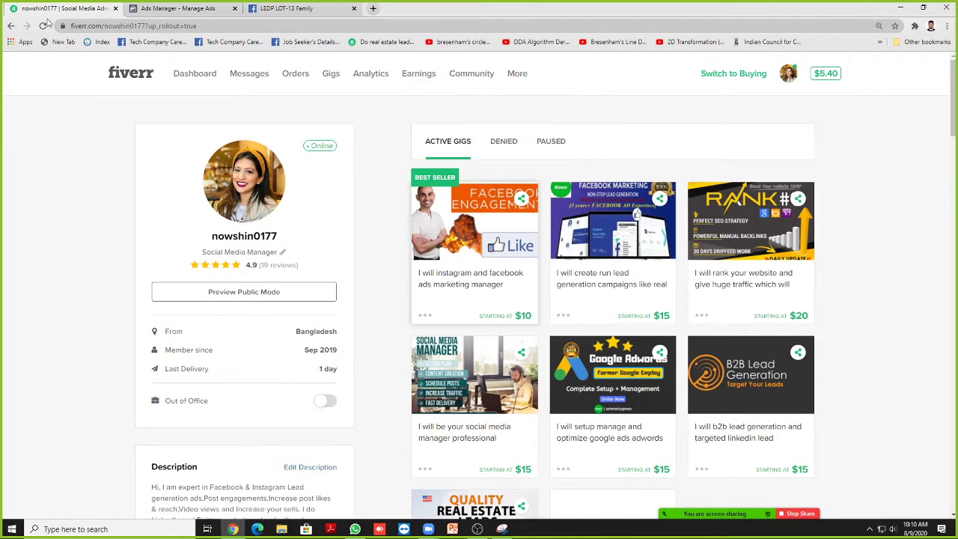
pyautogui.click(329, 8)
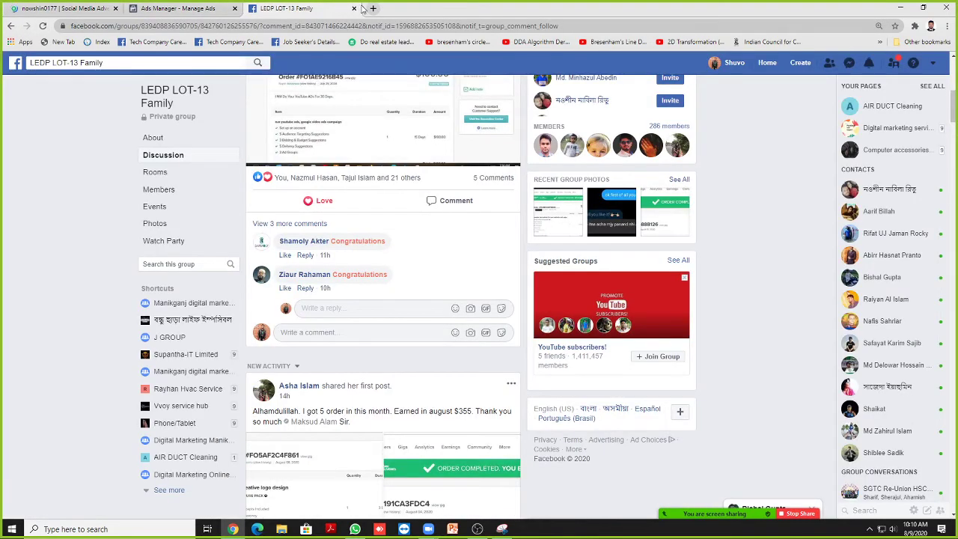
pyautogui.click(356, 9)
pyautogui.click(255, 8)
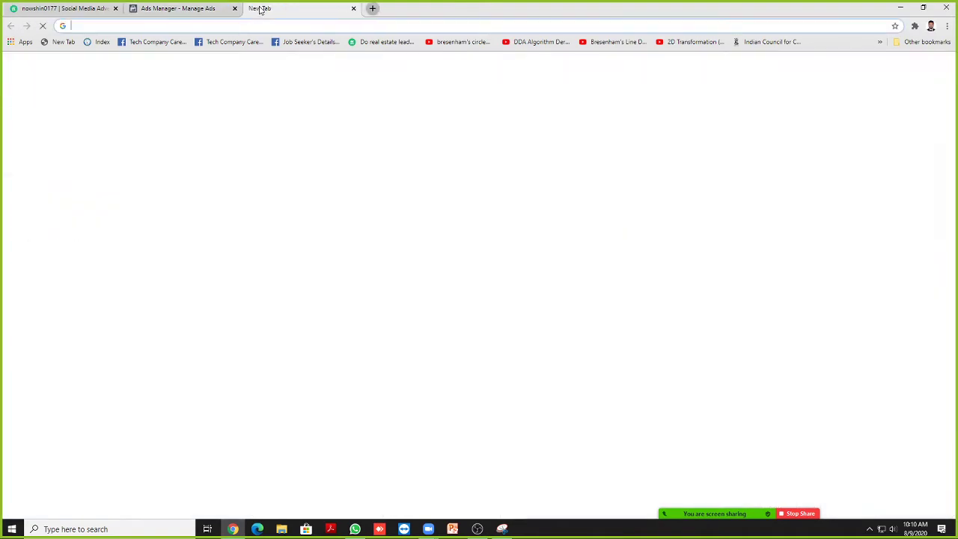
pyautogui.click(176, 12)
pyautogui.scroll(8, 262, 307)
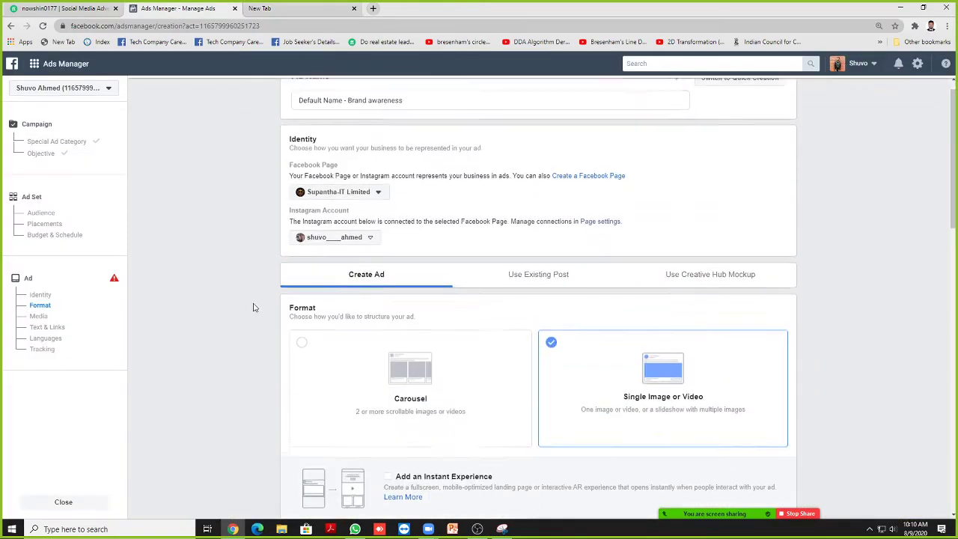
# - Close the Ads Manager tab, confirm leaving the unsaved ad draft, and show the new tab
pyautogui.click(235, 8)
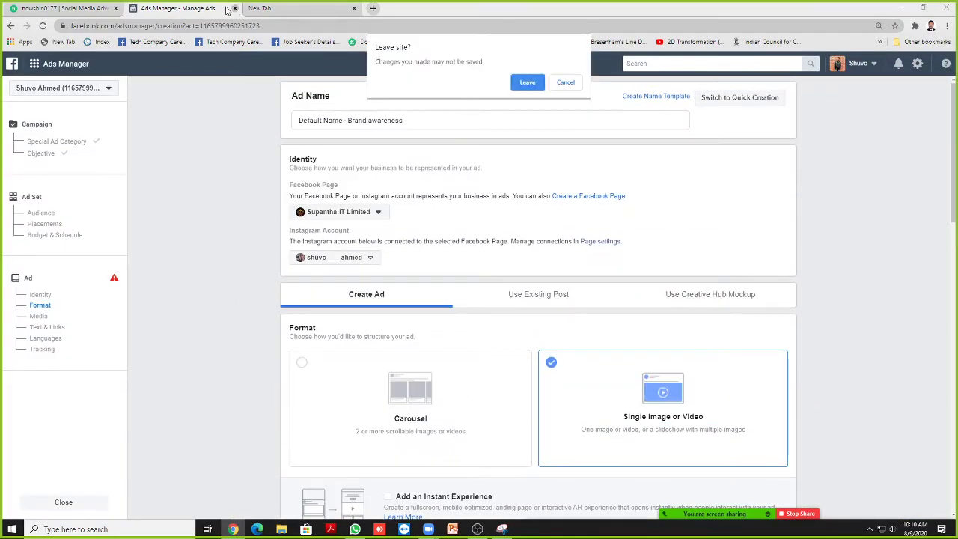
pyautogui.click(527, 81)
pyautogui.click(64, 8)
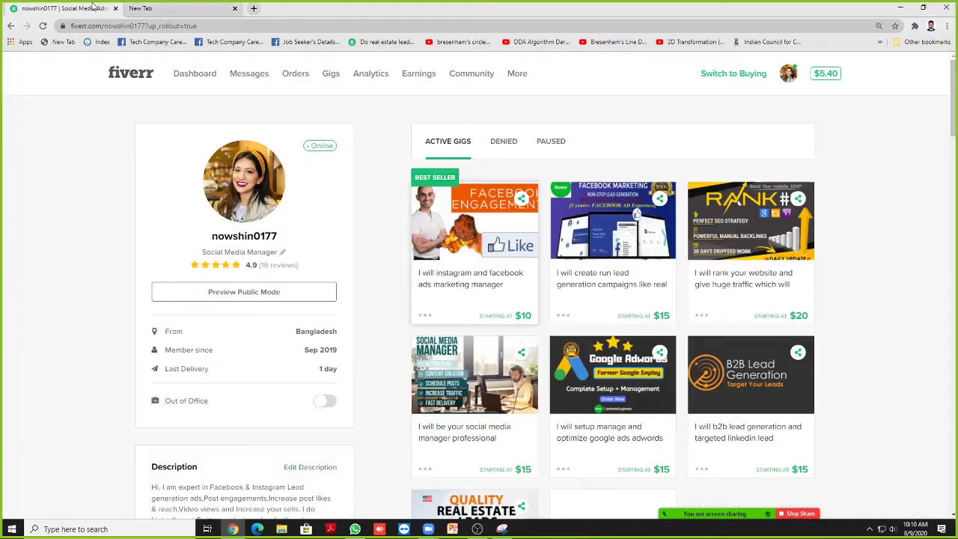
pyautogui.click(215, 8)
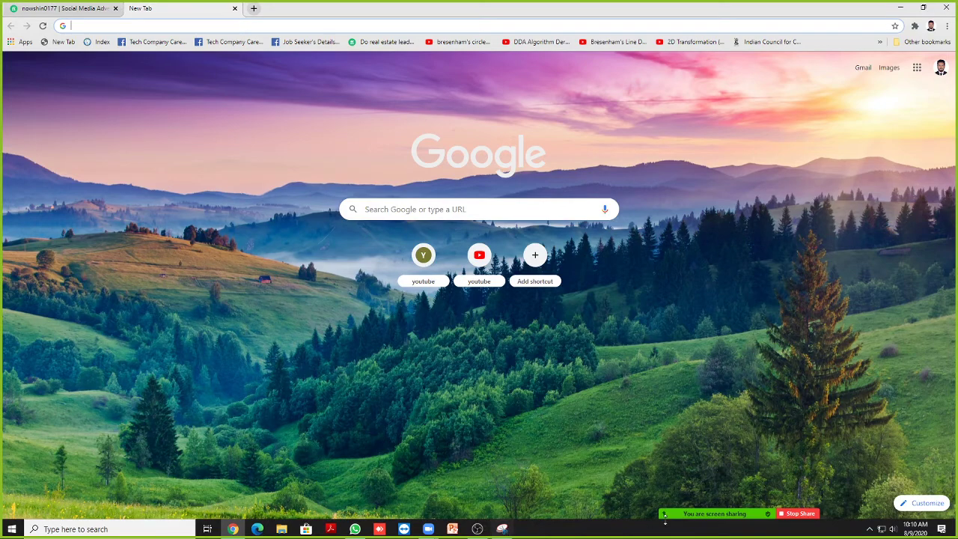
# - Mute a participant from the Zoom participant list, then hide the list
pyautogui.click(705, 505)
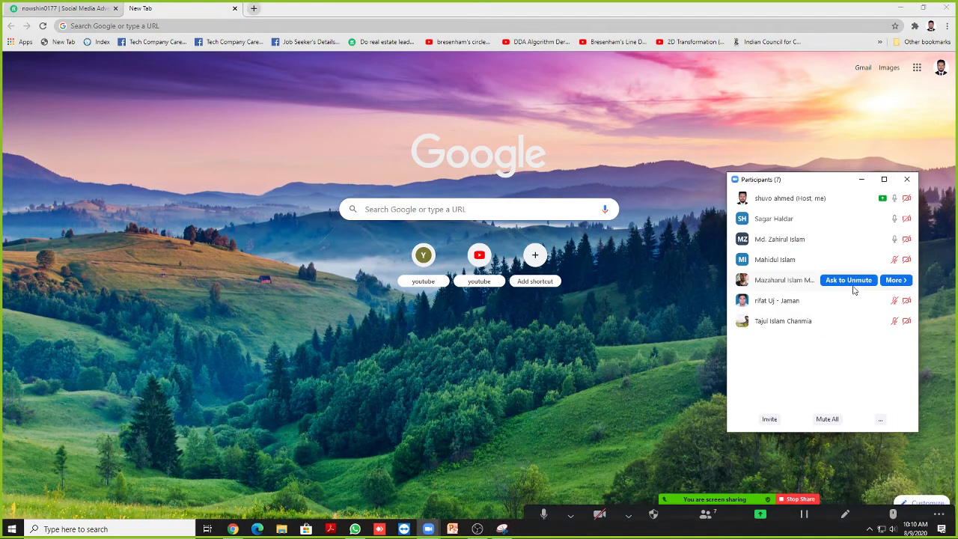
pyautogui.moveTo(871, 223)
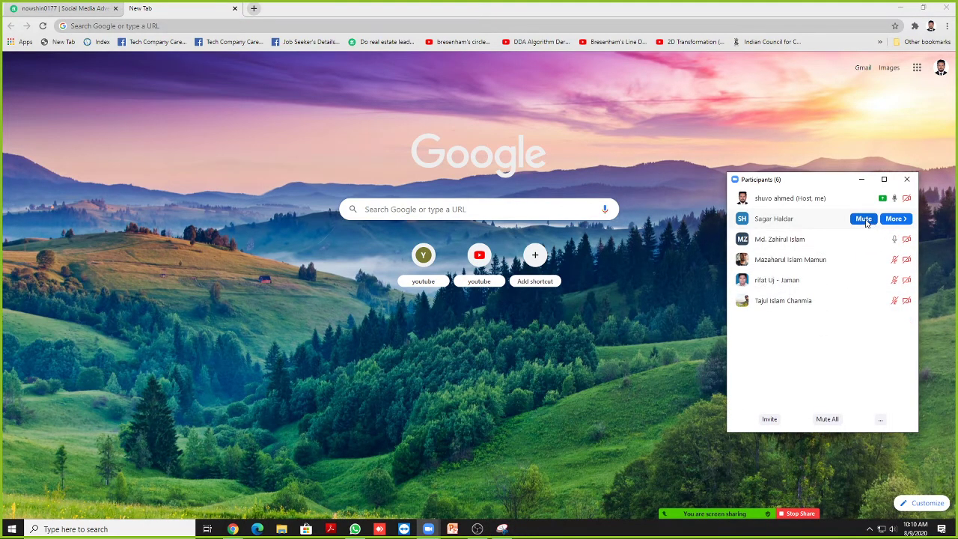
pyautogui.moveTo(799, 182); pyautogui.dragTo(756, 171)
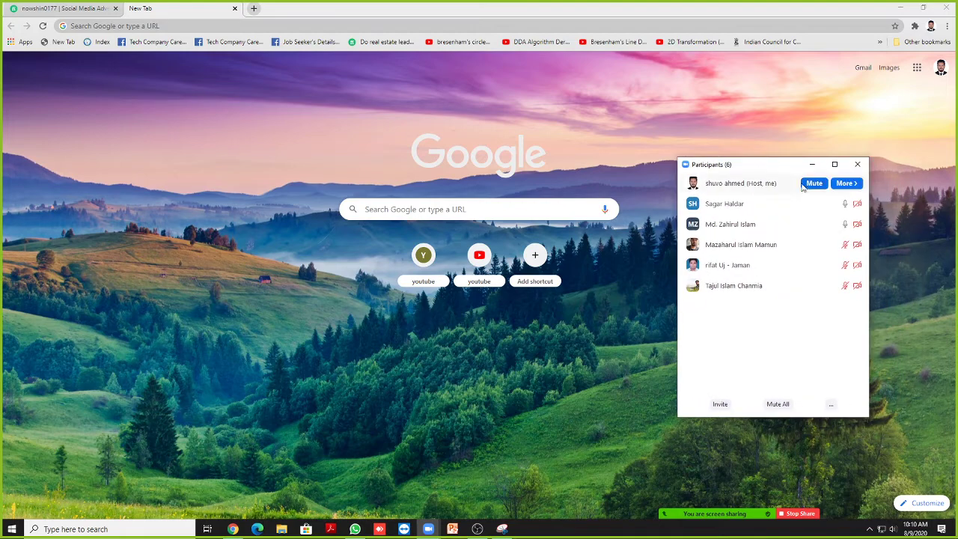
pyautogui.click(815, 204)
pyautogui.click(814, 164)
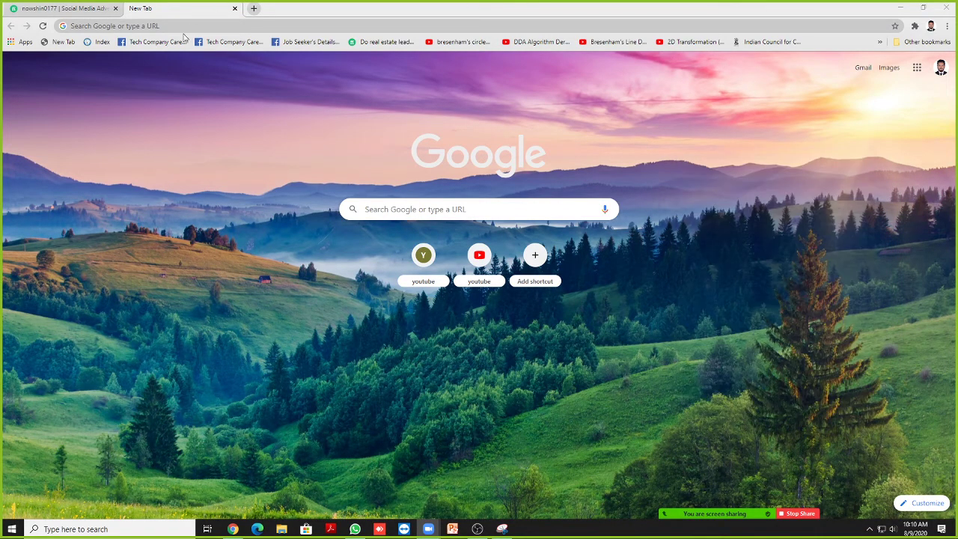
# - Minimize Chrome and WhatsApp to reveal the desktop
pyautogui.click(146, 25)
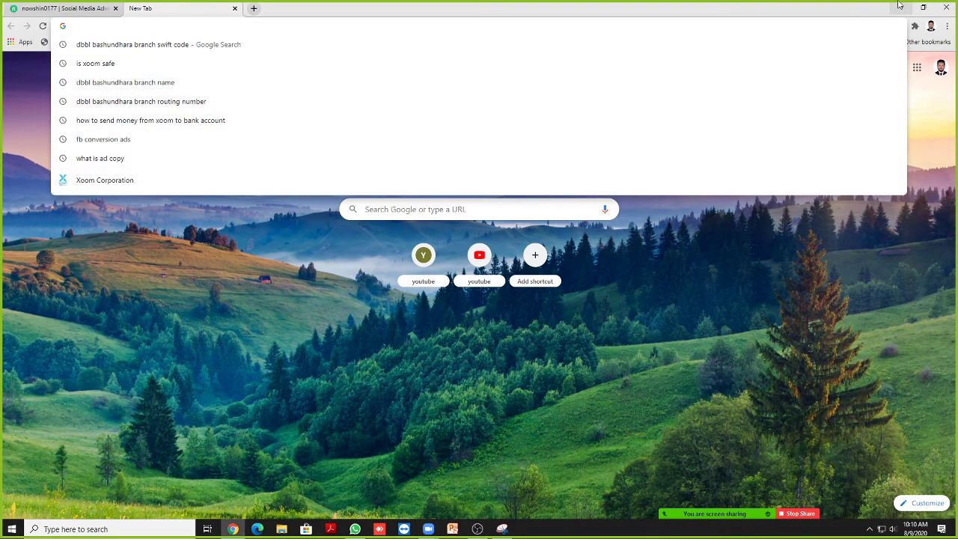
pyautogui.click(901, 8)
pyautogui.click(652, 74)
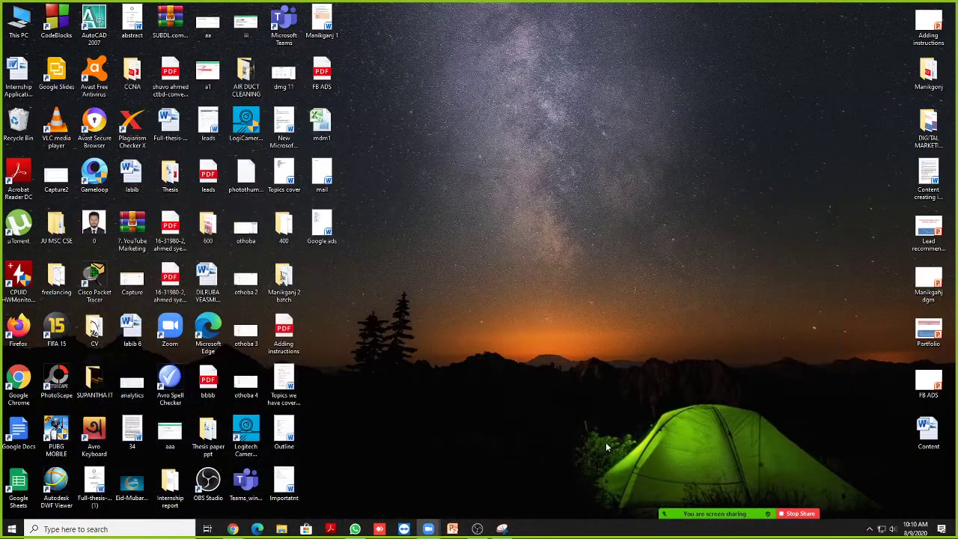
# - Open the Content Word document from the desktop, dismiss the activation prompt, and return to Chrome
pyautogui.doubleClick(926, 431)
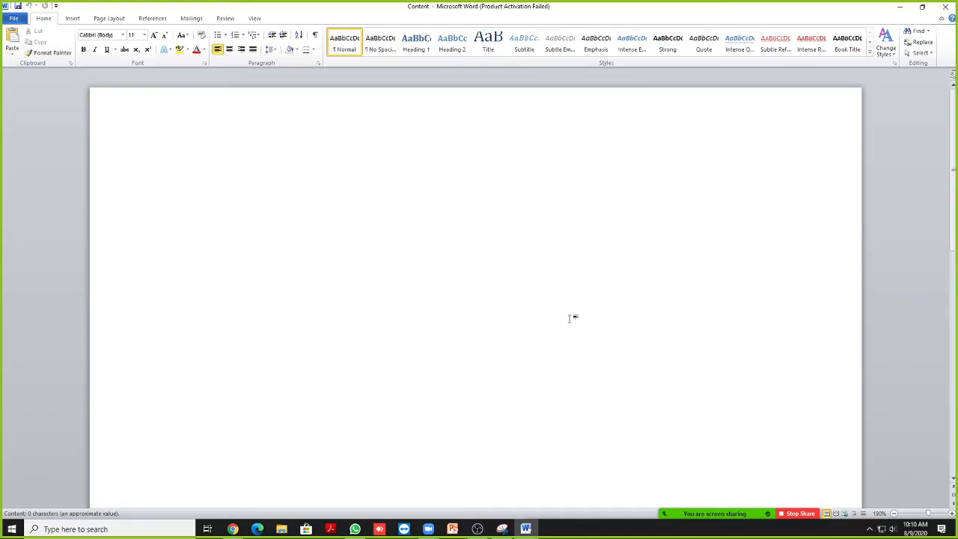
pyautogui.click(597, 158)
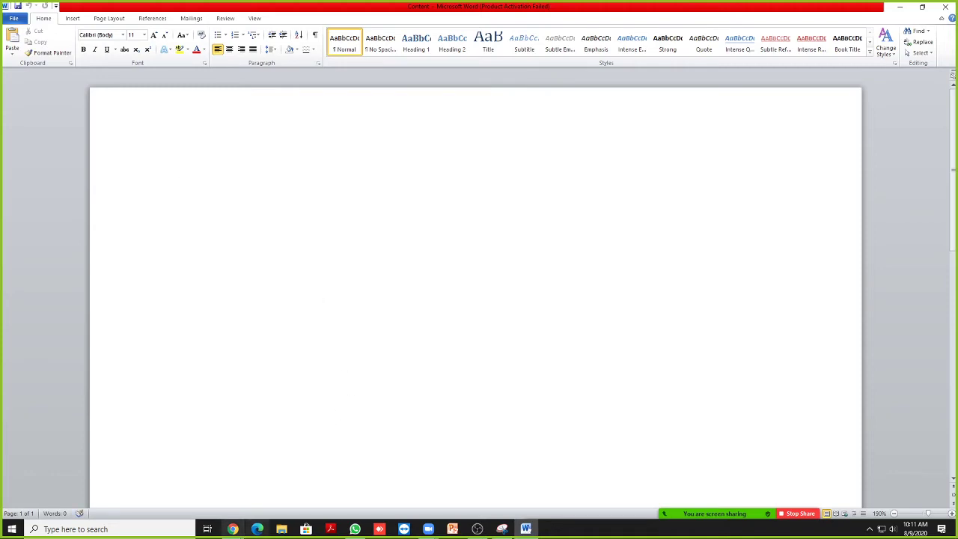
pyautogui.click(233, 529)
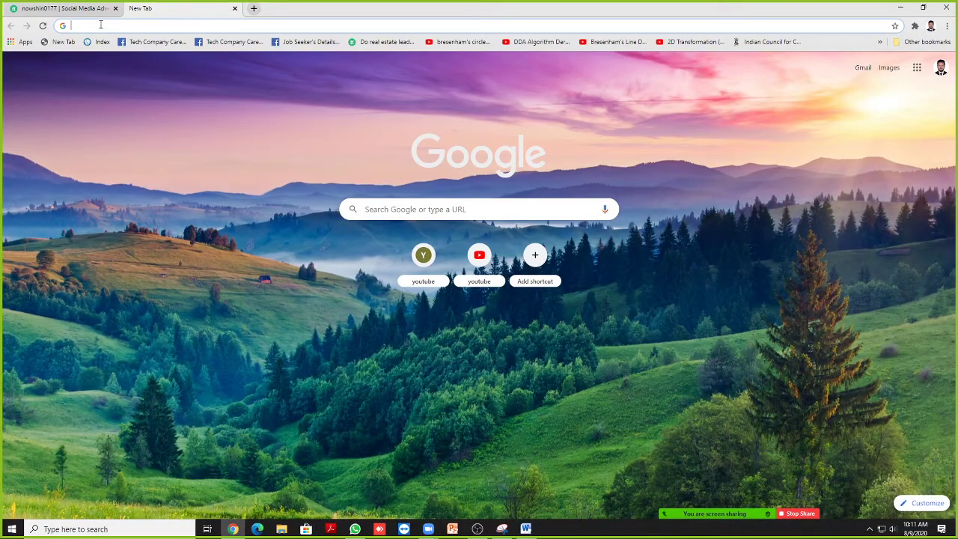
pyautogui.click(282, 529)
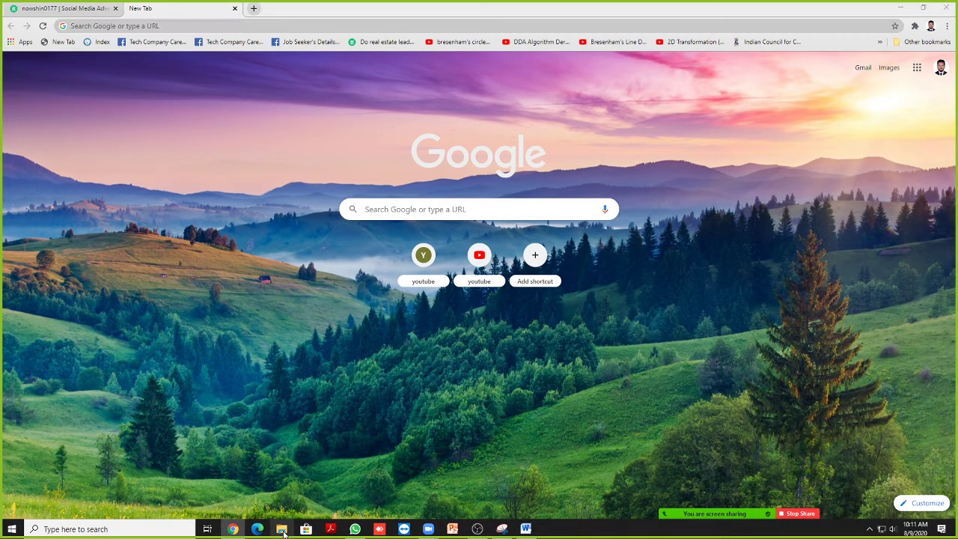
pyautogui.doubleClick(407, 135)
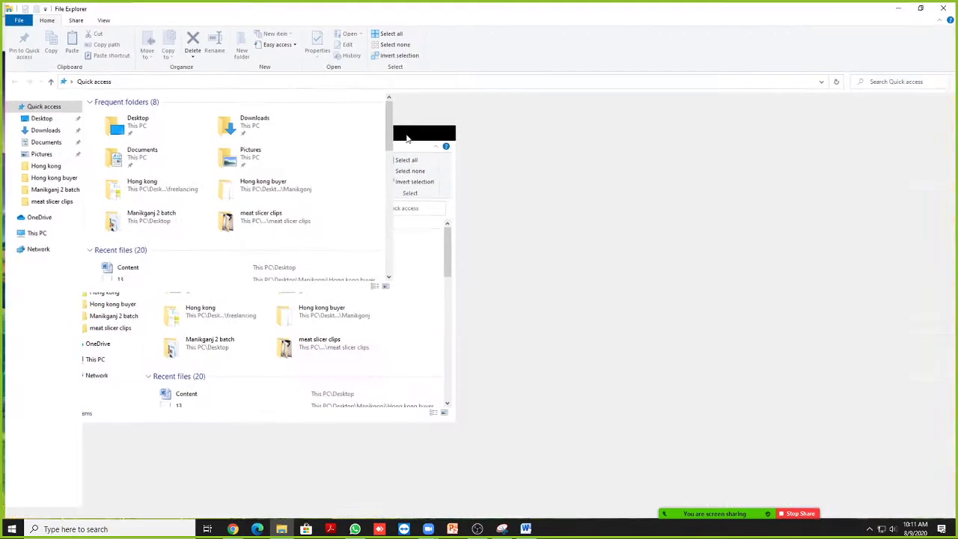
pyautogui.doubleClick(151, 124)
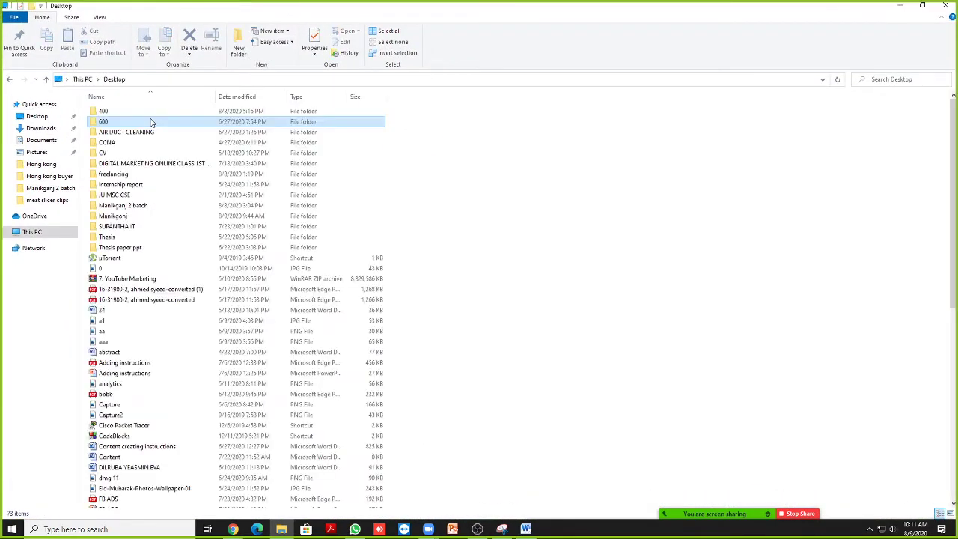
pyautogui.click(152, 122)
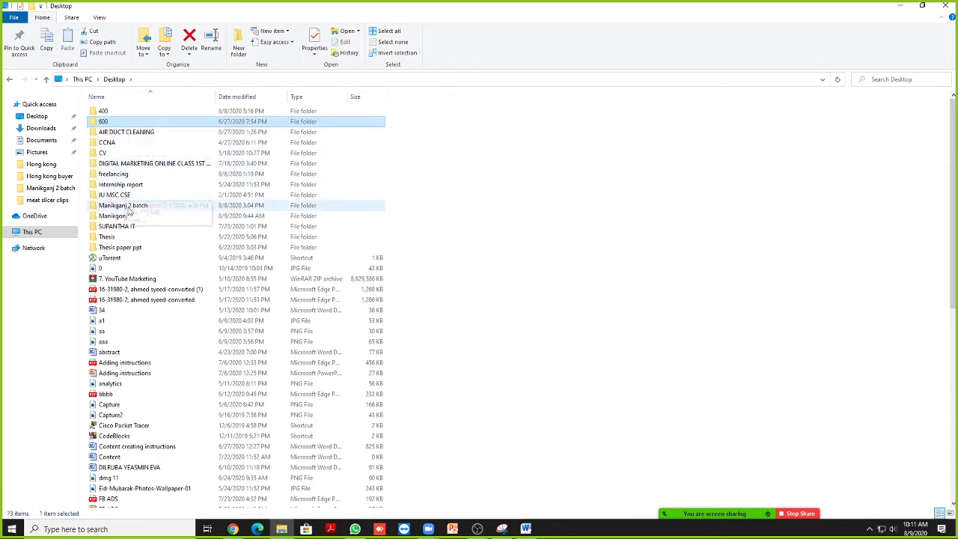
pyautogui.click(33, 232)
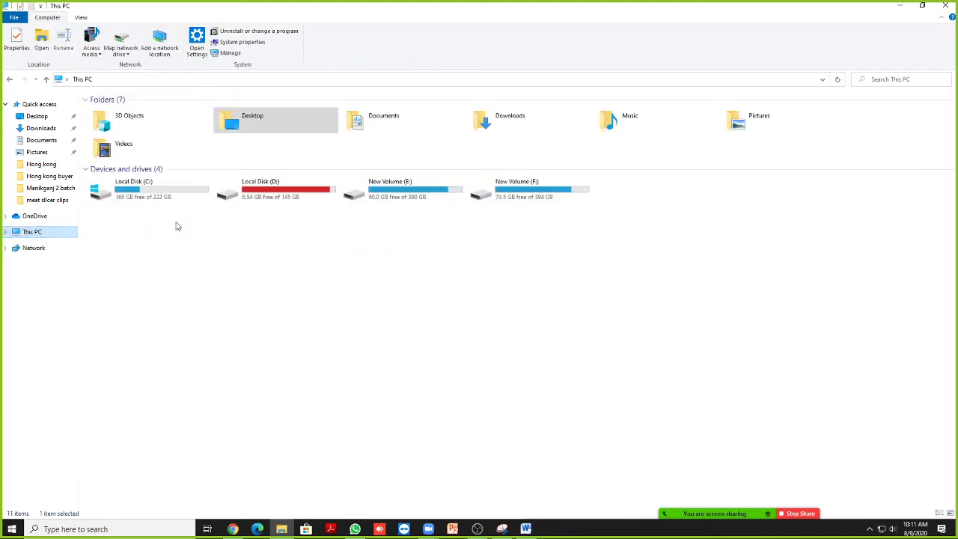
pyautogui.doubleClick(284, 195)
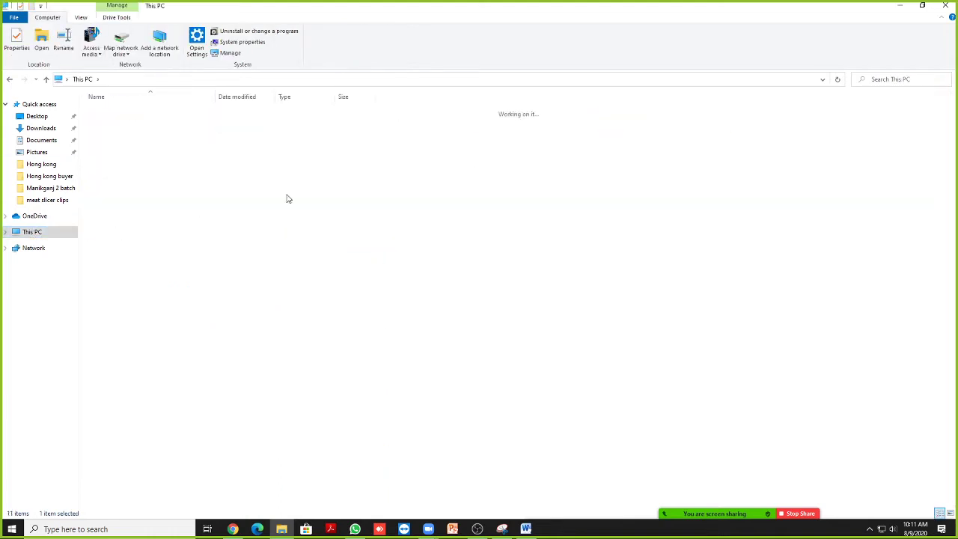
pyautogui.click(33, 232)
pyautogui.click(901, 5)
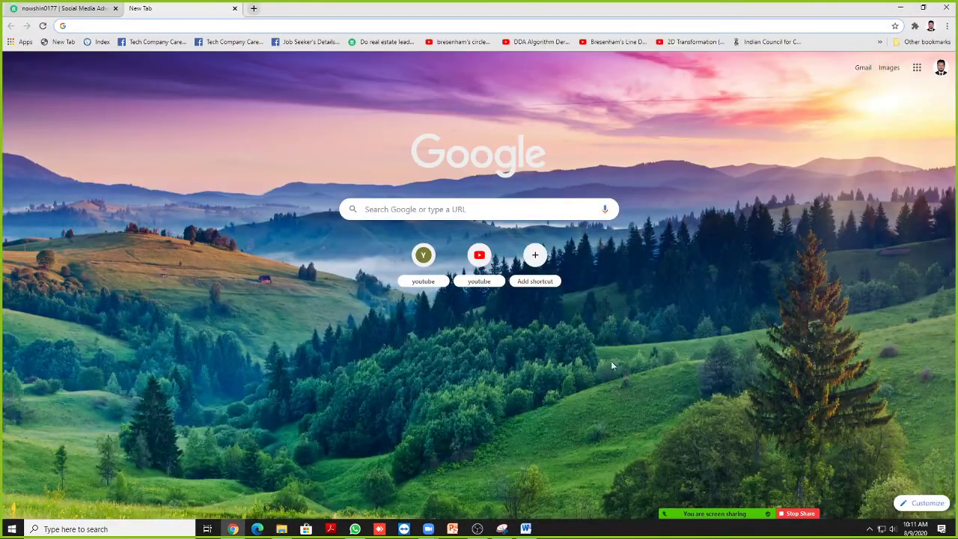
pyautogui.click(528, 526)
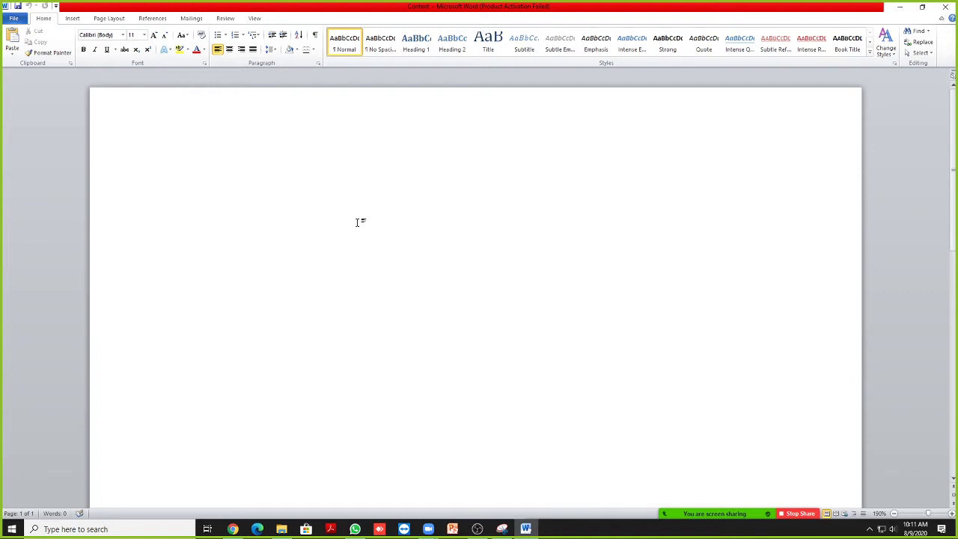
# - Type Email send, email campaign, bulk email, Lead, mailchip - fb ads, landing page on separate lines
pyautogui.write('Email send')
pyautogui.press('Return')
pyautogui.write('email c')
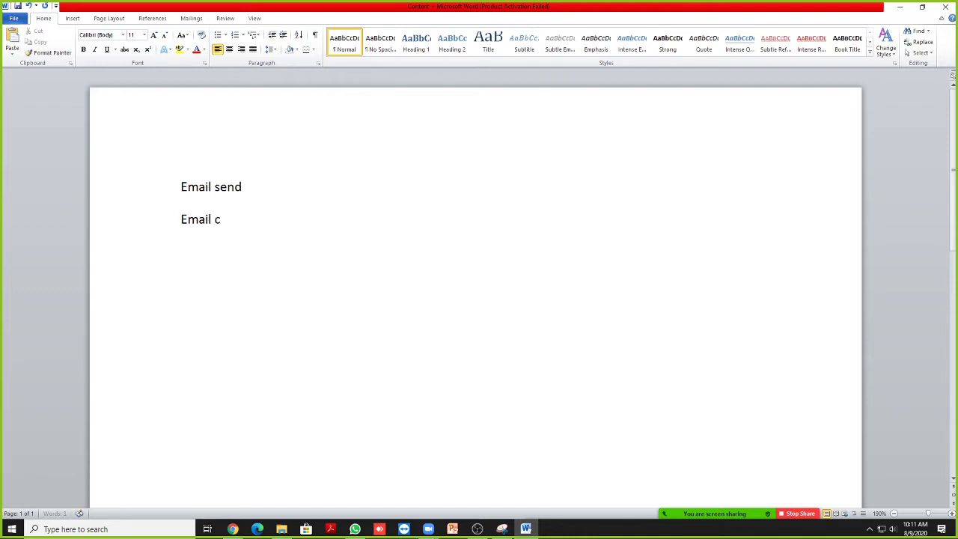
pyautogui.write('ampaign')
pyautogui.press('Return')
pyautogui.write('bulk e')
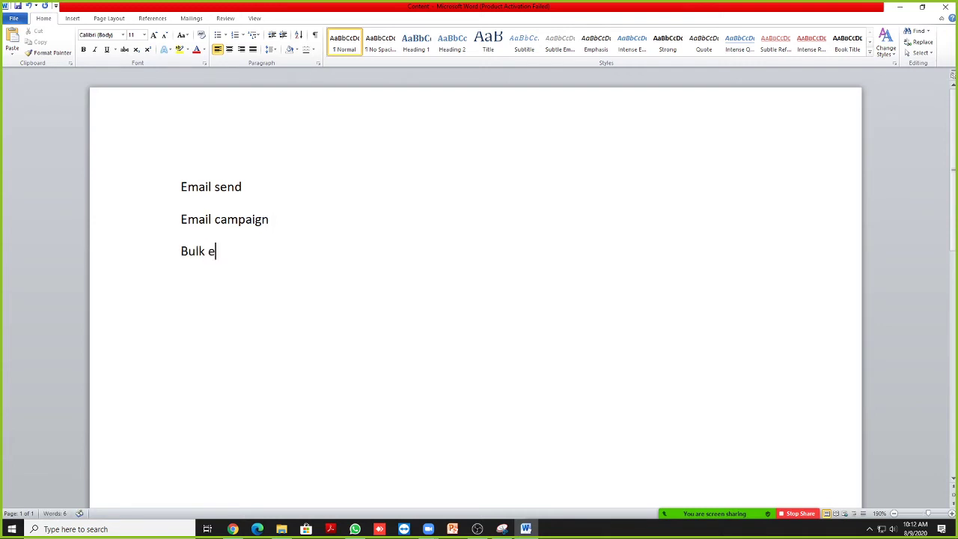
pyautogui.write('mail')
pyautogui.press('Return')
pyautogui.write('Lead')
pyautogui.press('Return')
pyautogui.write('mail')
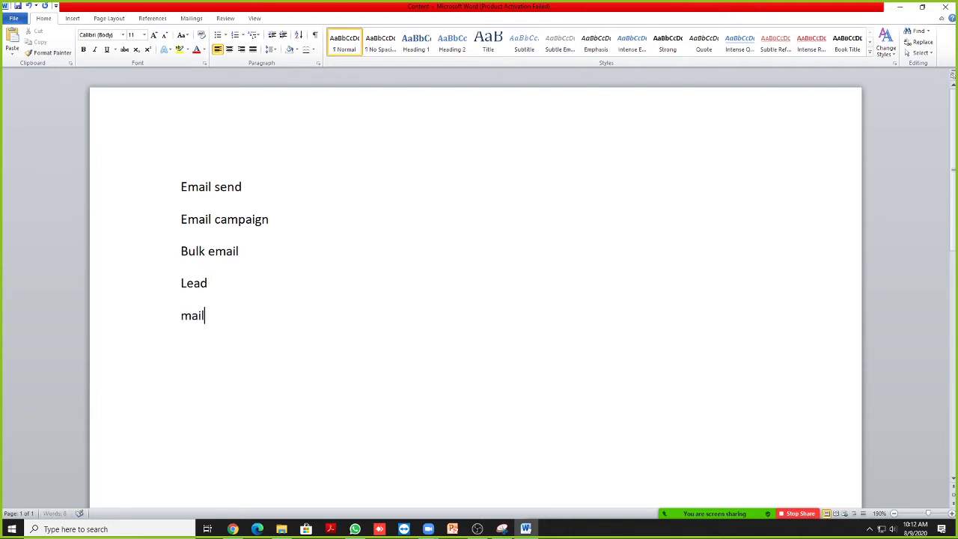
pyautogui.write('chip')
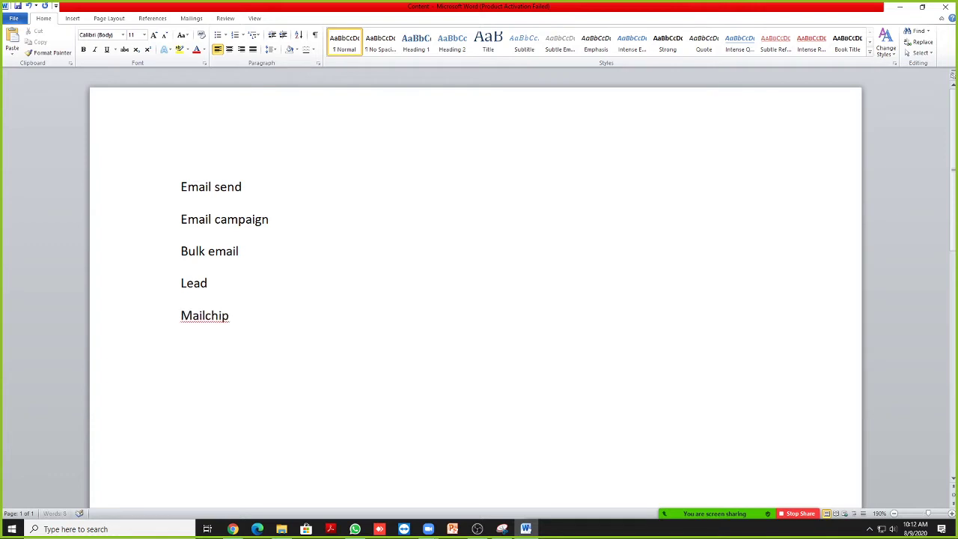
pyautogui.write(' - fb ads')
pyautogui.press('Return')
pyautogui.write('landing pa')
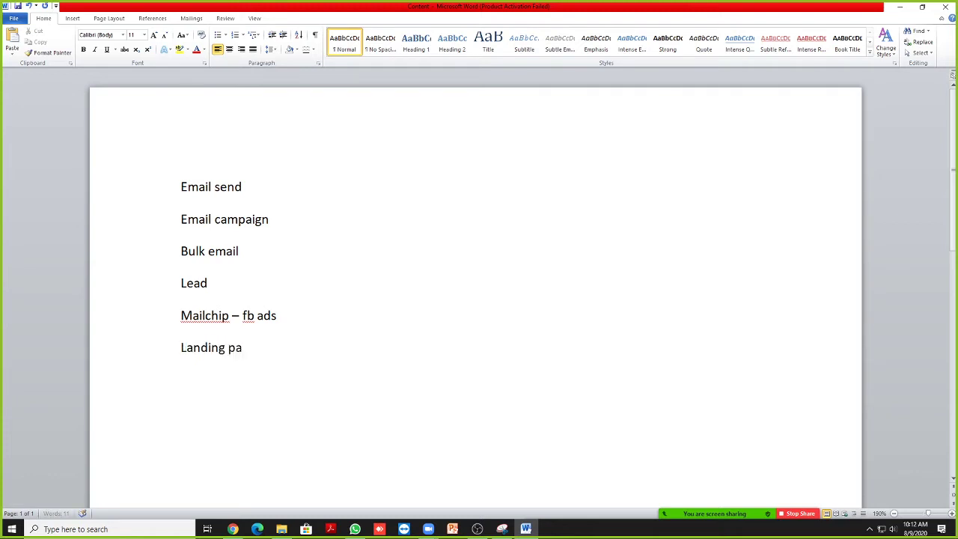
pyautogui.write('ge')
# - Correct 'mailchip' to 'Mailchimp' in the fifth line, then minimize Word
pyautogui.write('m')
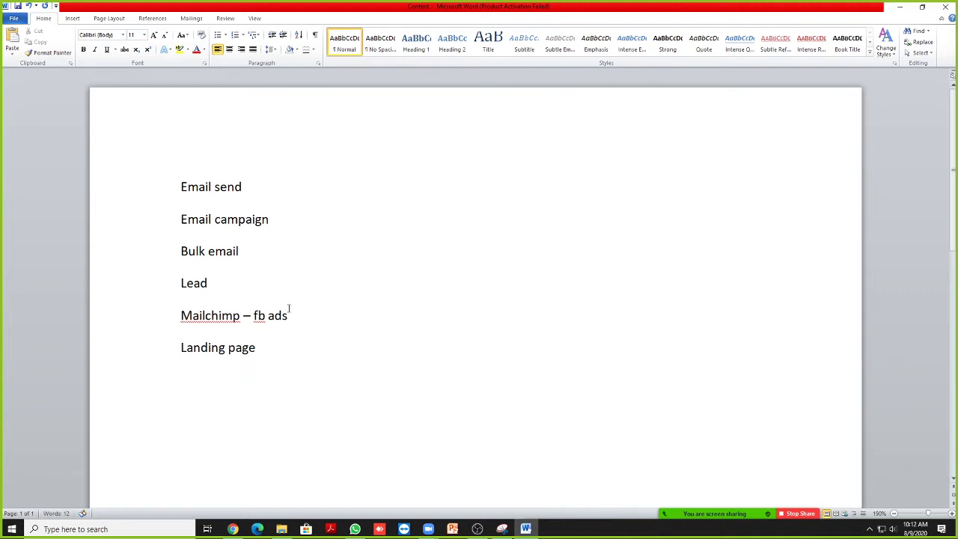
pyautogui.moveTo(289, 315); pyautogui.dragTo(244, 315)
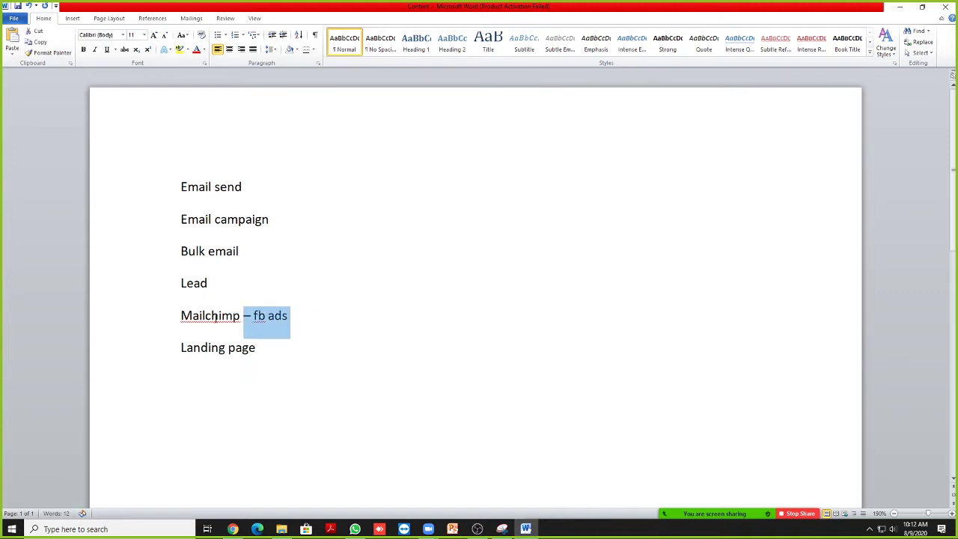
pyautogui.click(192, 315)
pyautogui.moveTo(181, 315); pyautogui.dragTo(177, 186)
pyautogui.click(242, 317)
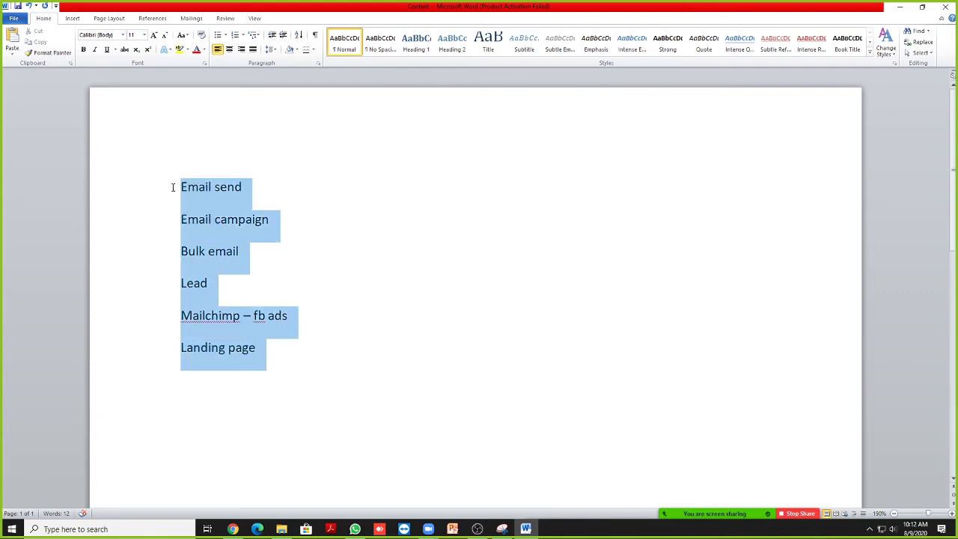
pyautogui.click(361, 317)
pyautogui.click(902, 8)
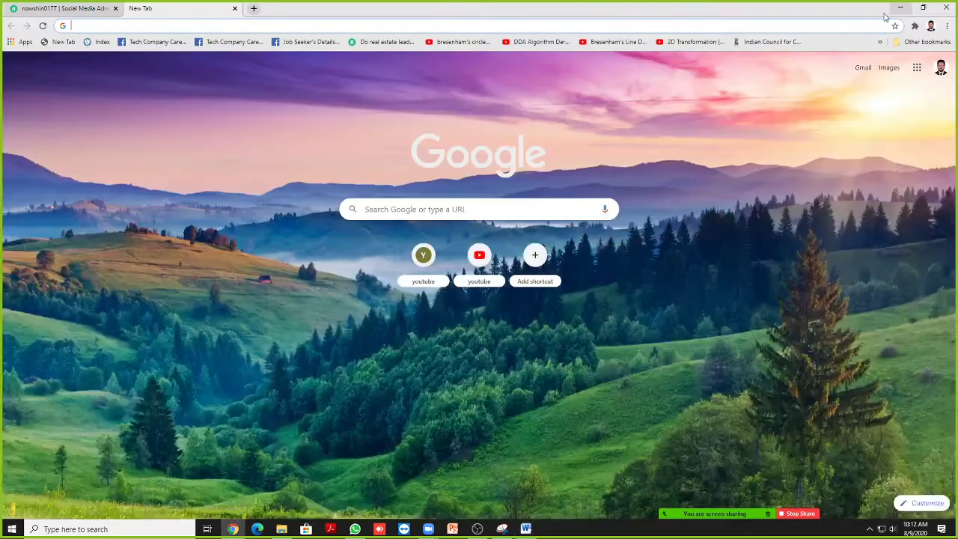
# - Google 'mailchimp', open mailchimp.com, and go to its Sign Up Free page
pyautogui.click(86, 25)
pyautogui.write('mail')
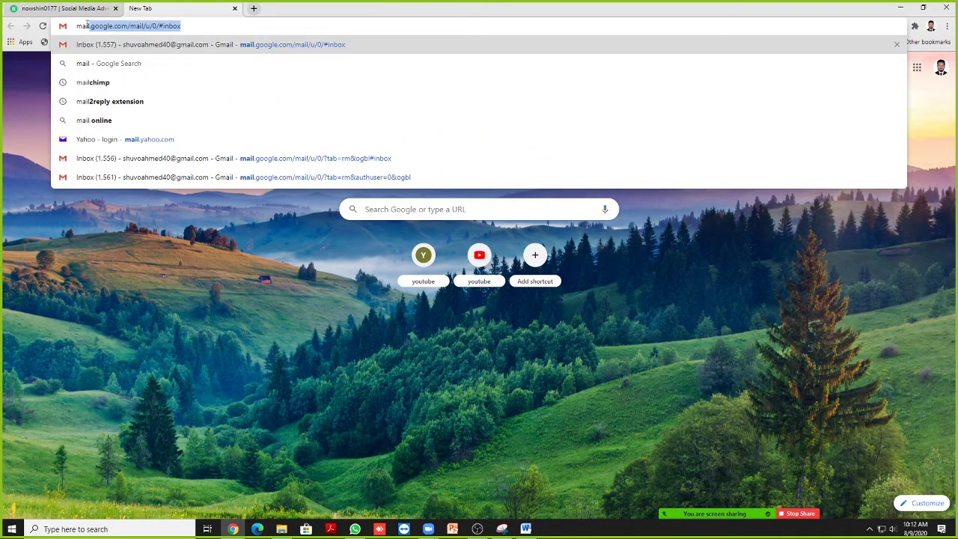
pyautogui.click(92, 83)
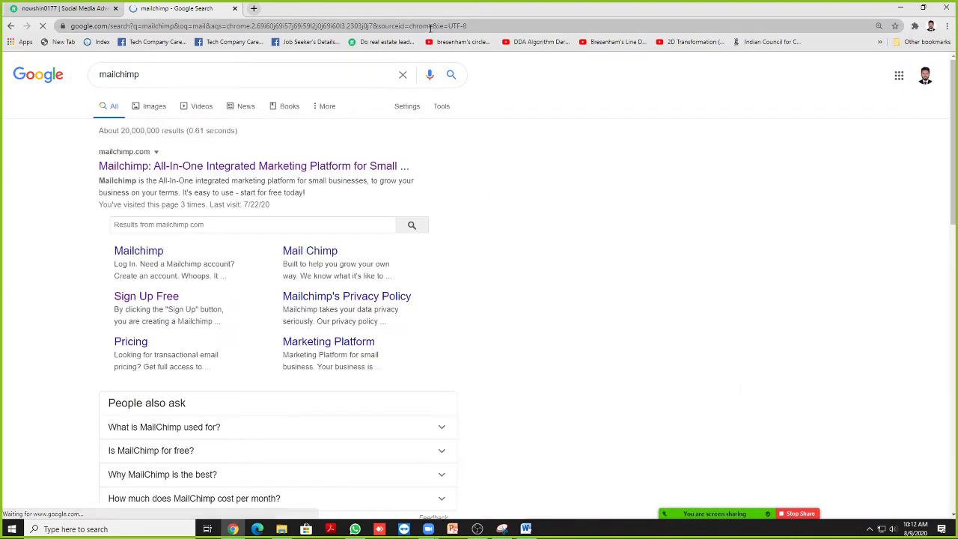
pyautogui.click(189, 168)
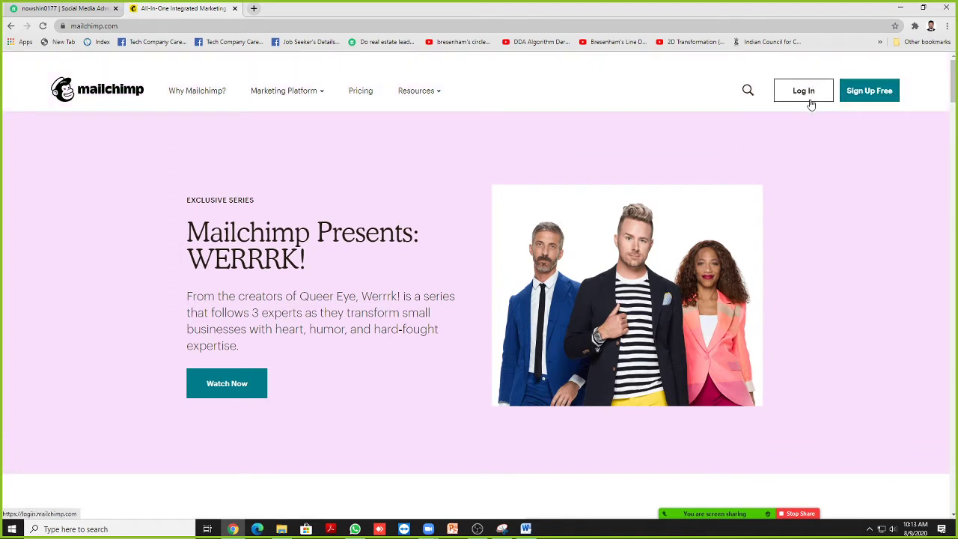
pyautogui.click(869, 96)
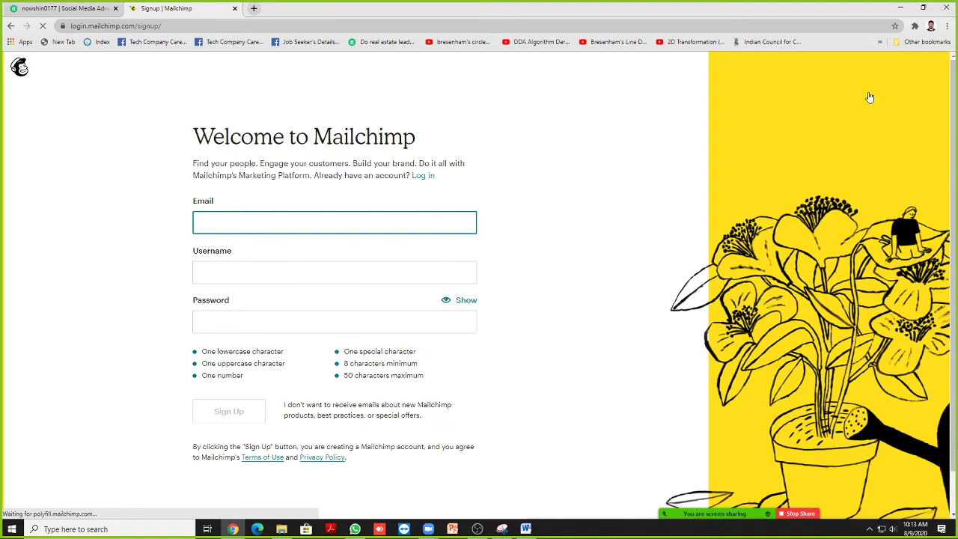
# - Fill the Email field from a saved address, editing its name part
pyautogui.scroll(-1, 349, 167)
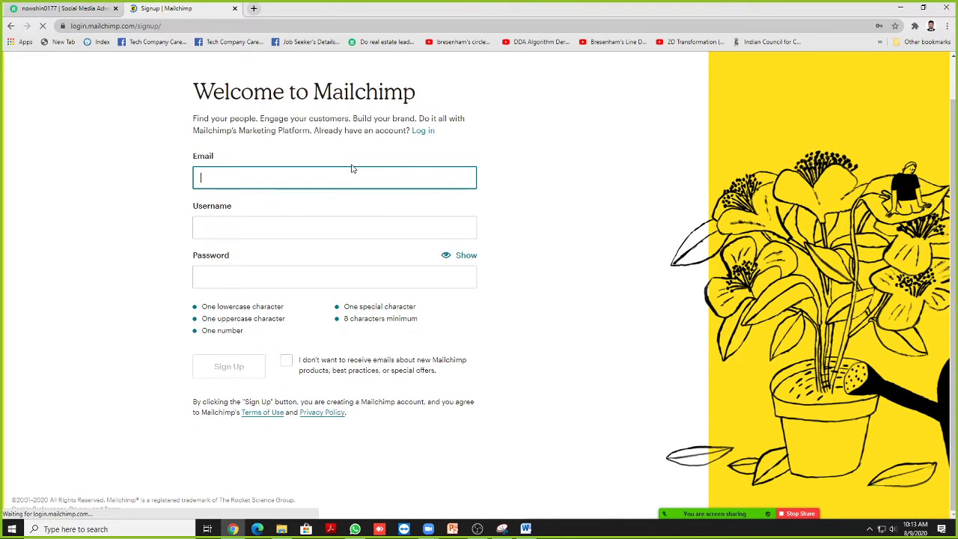
pyautogui.click(225, 180)
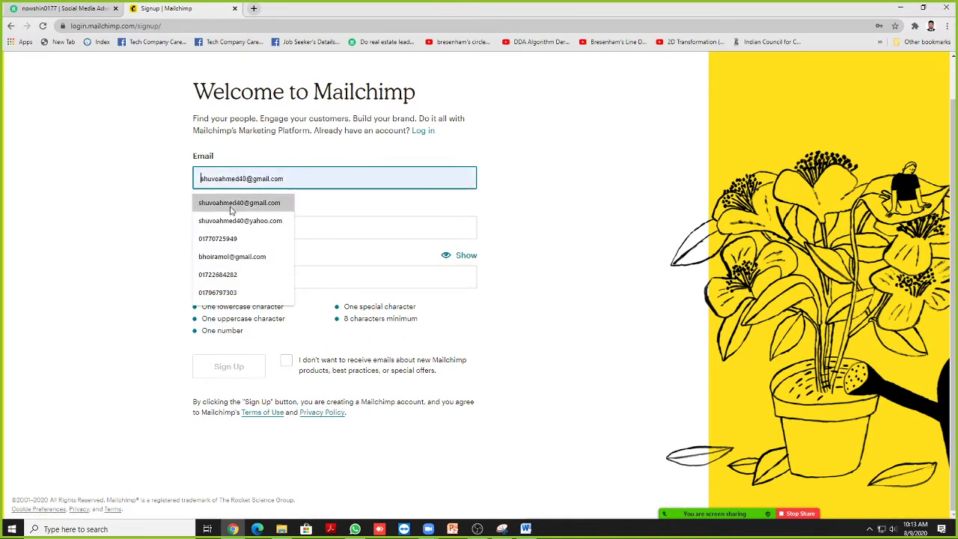
pyautogui.click(234, 204)
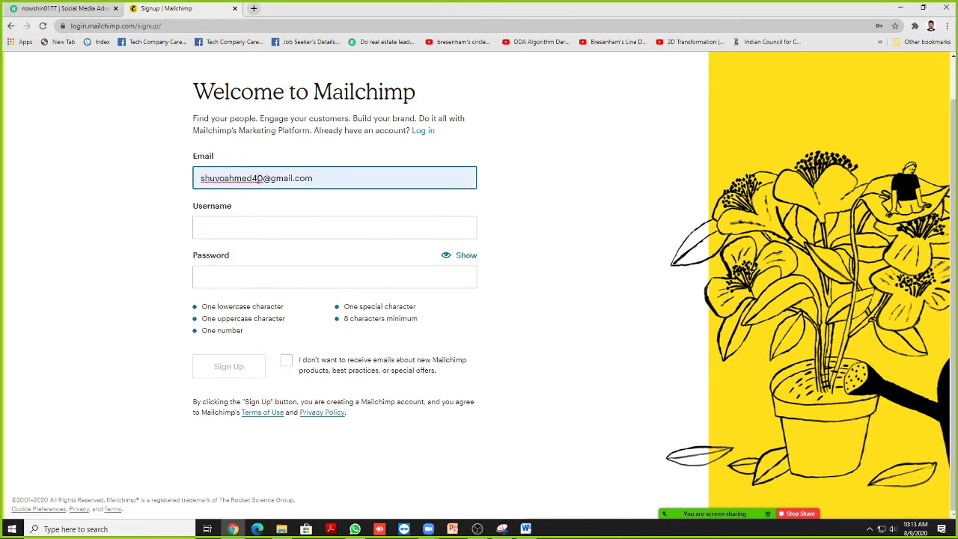
pyautogui.click(254, 178)
pyautogui.press('Delete')
pyautogui.press('Delete')
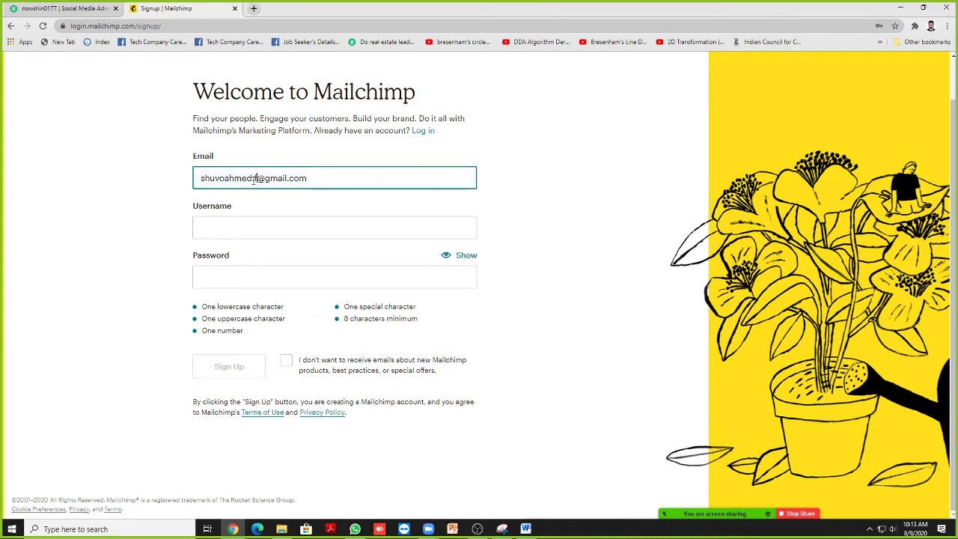
pyautogui.write('freelancer')
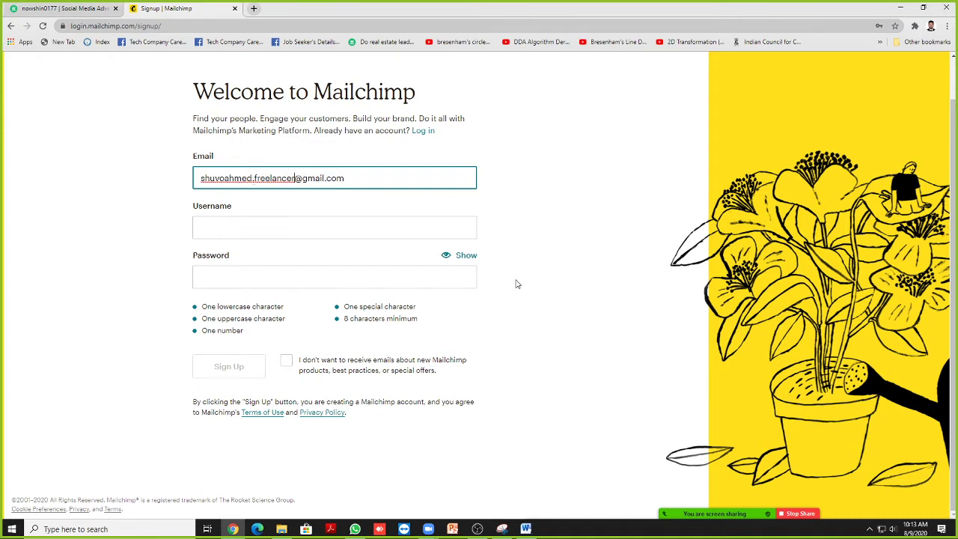
# - Fill the Username from a saved suggestion, replacing its trailing digits with a pasted suffix
pyautogui.click(302, 226)
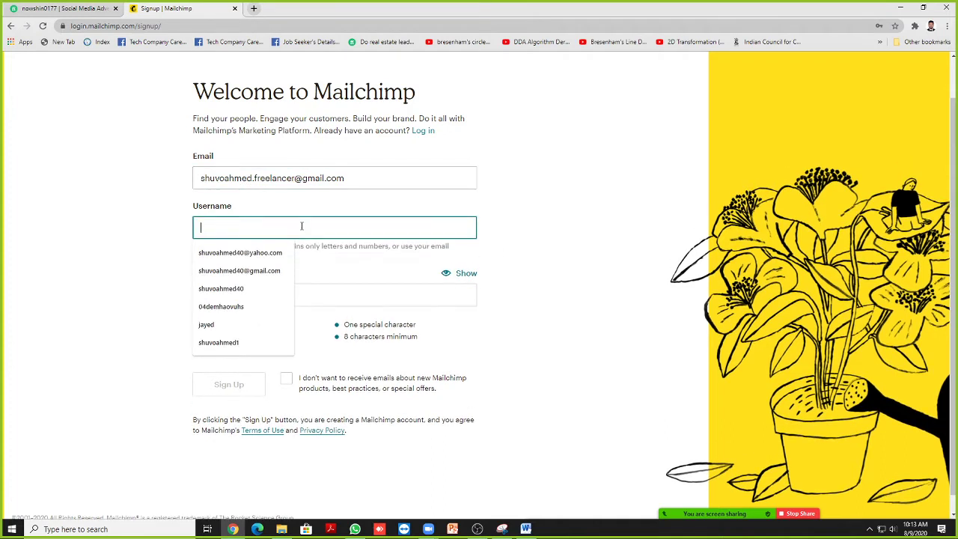
pyautogui.click(245, 290)
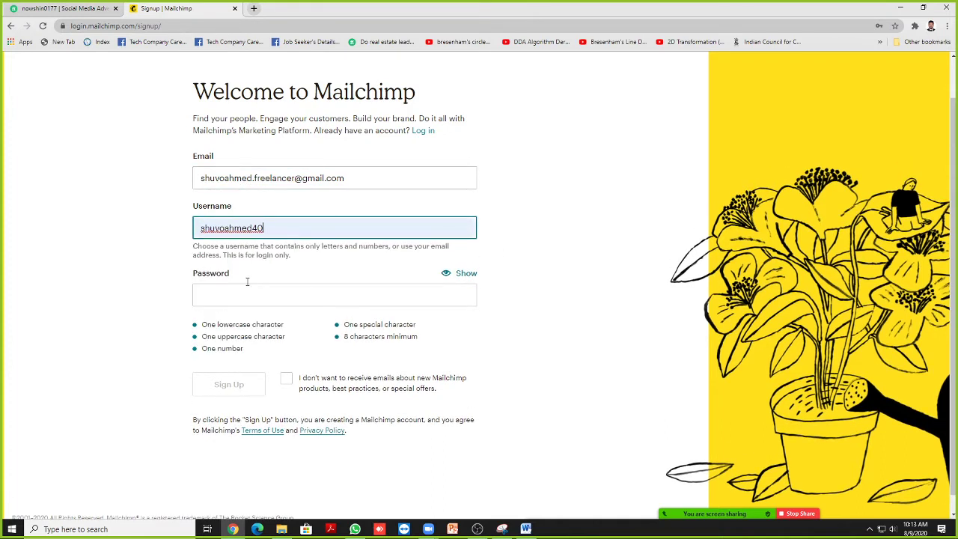
pyautogui.moveTo(293, 180); pyautogui.dragTo(256, 178)
pyautogui.click(271, 178)
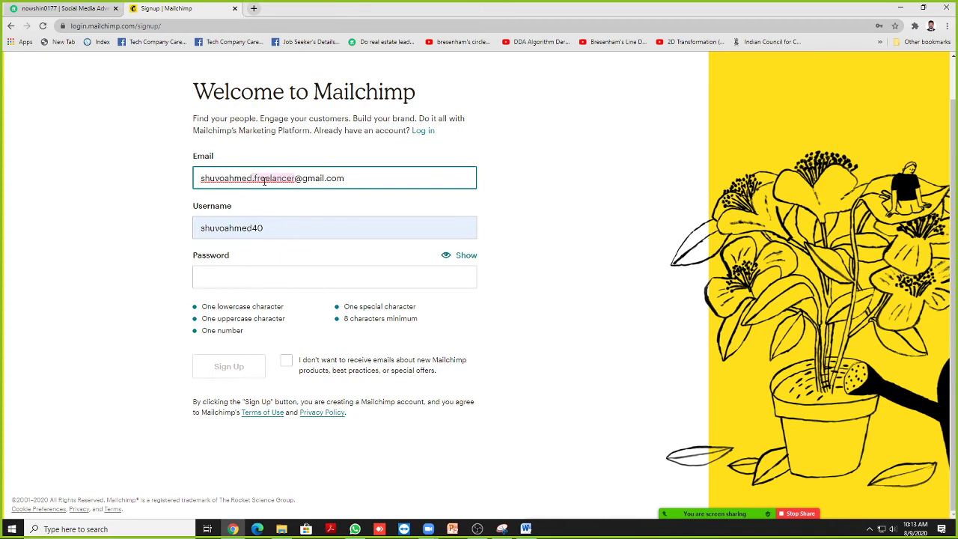
pyautogui.click(274, 227)
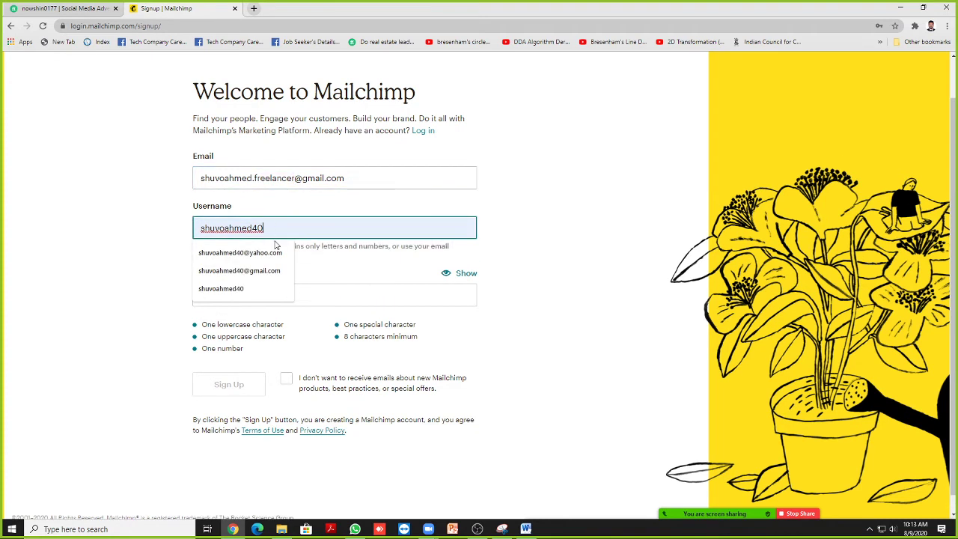
pyautogui.press('BackSpace')
pyautogui.press('BackSpace')
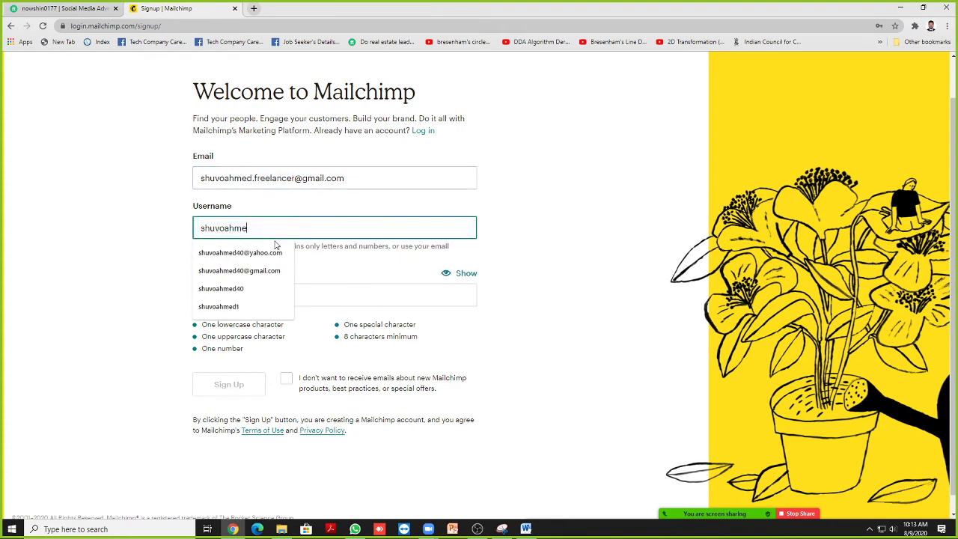
pyautogui.write('.freelancer')
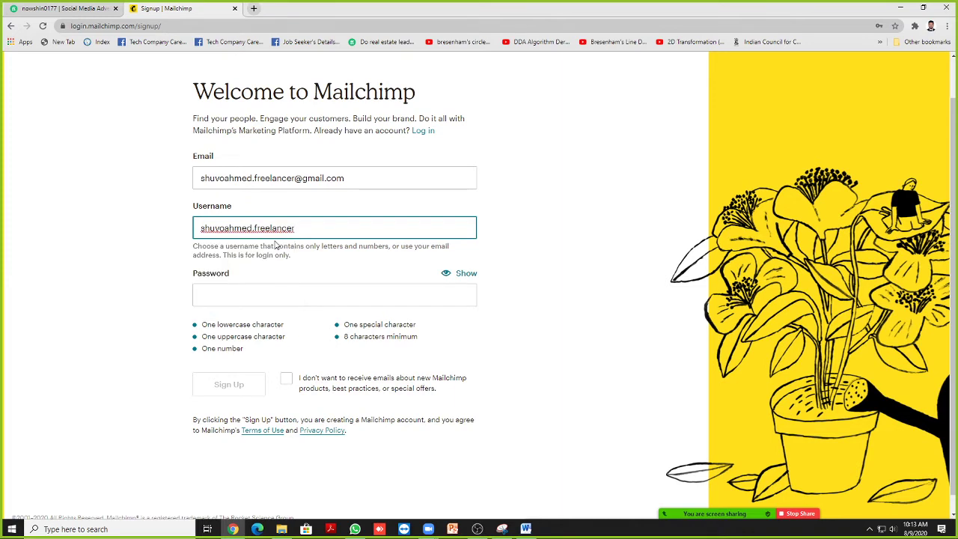
pyautogui.click(151, 234)
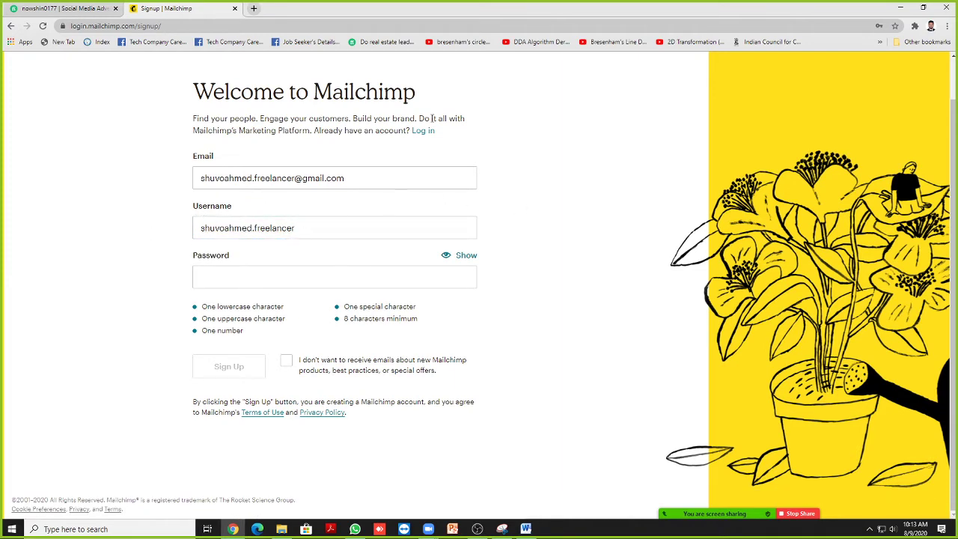
# - Enter the account password in the Password field
pyautogui.scroll(1, 567, 237)
pyautogui.scroll(-1, 318, 213)
pyautogui.click(253, 284)
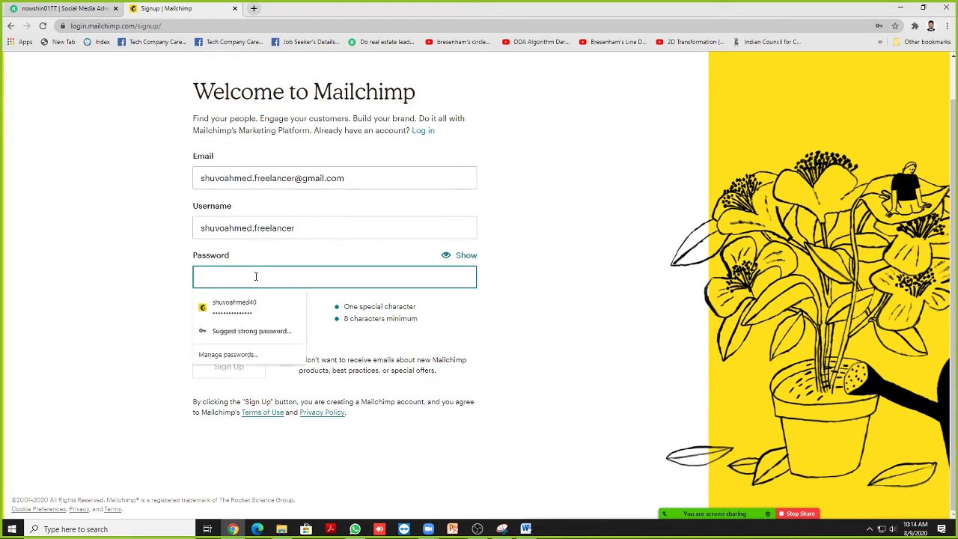
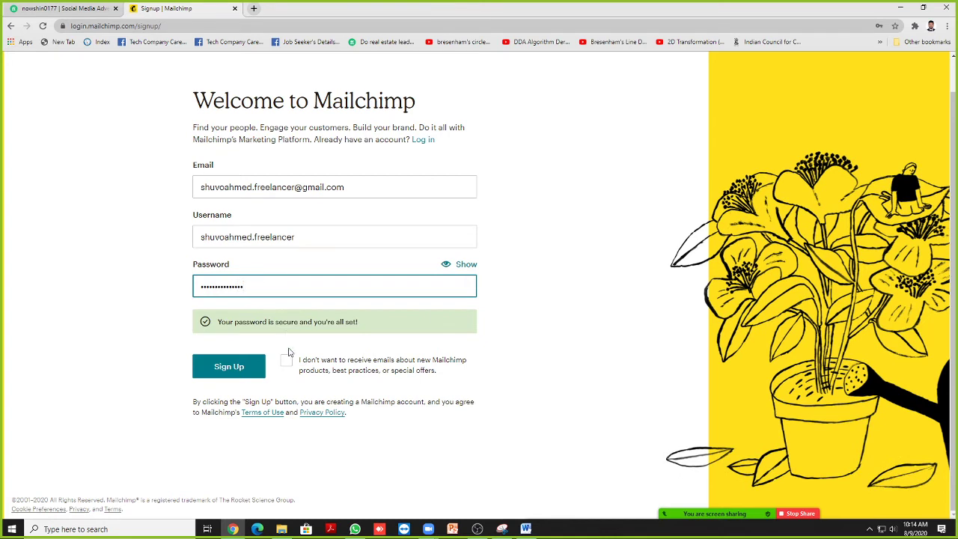
# - Correct the rejected username to letters and numbers only and resubmit the sign-up form
pyautogui.click(228, 366)
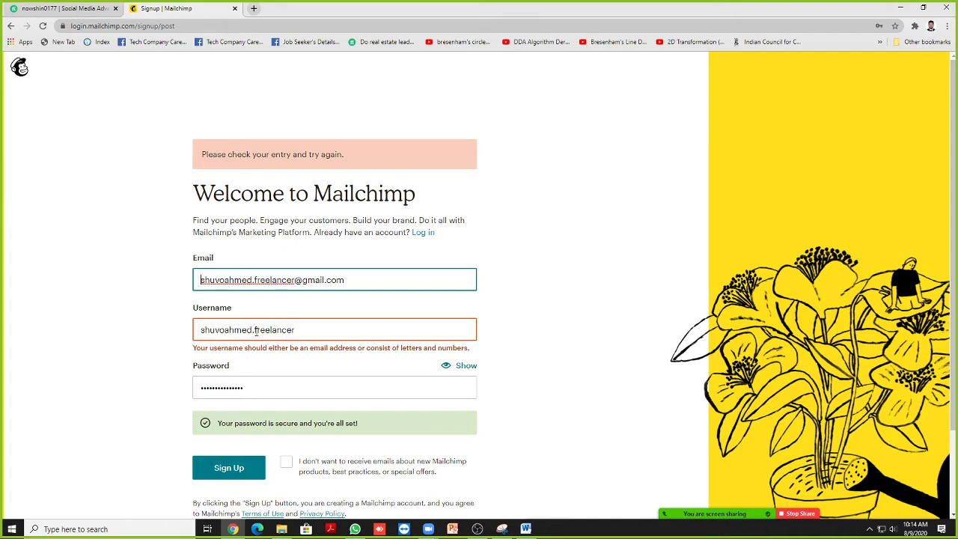
pyautogui.click(256, 333)
pyautogui.press('BackSpace')
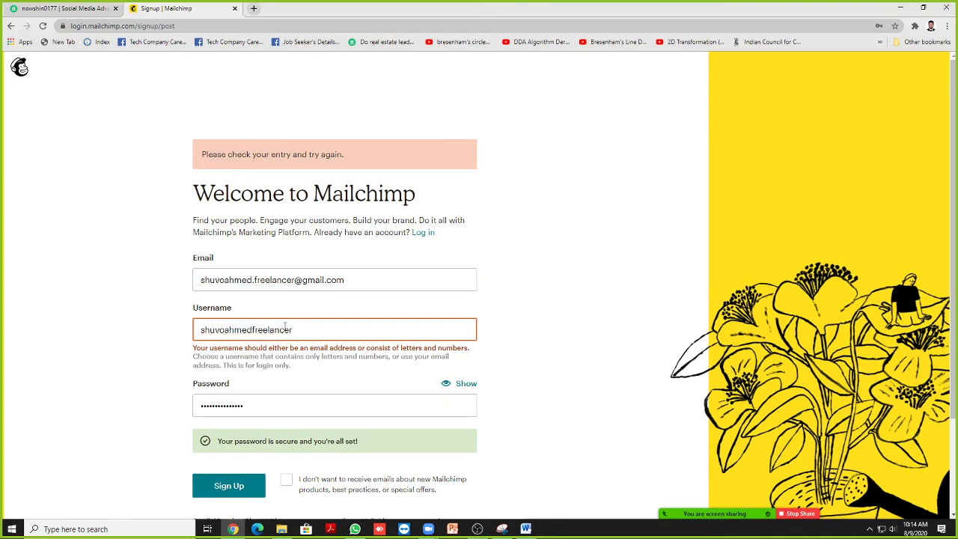
pyautogui.click(114, 305)
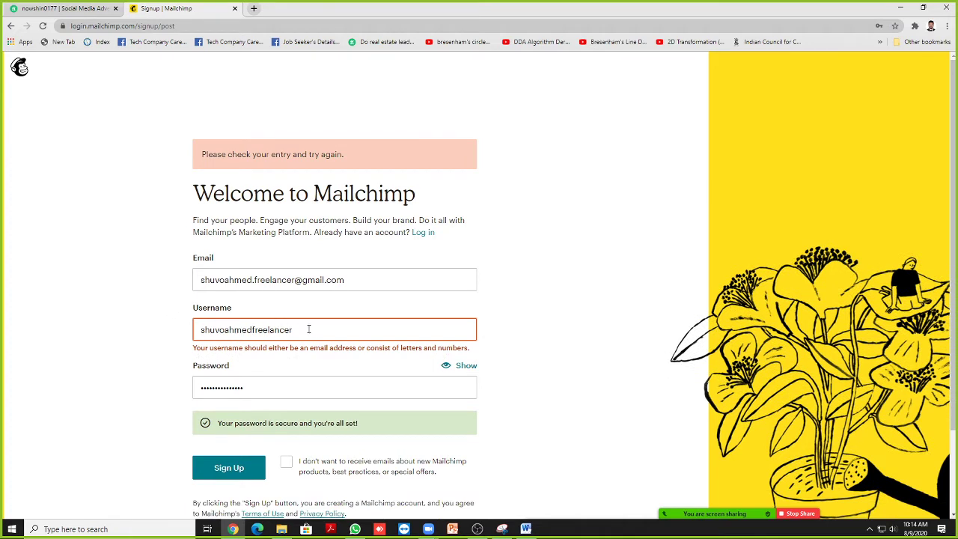
pyautogui.click(308, 330)
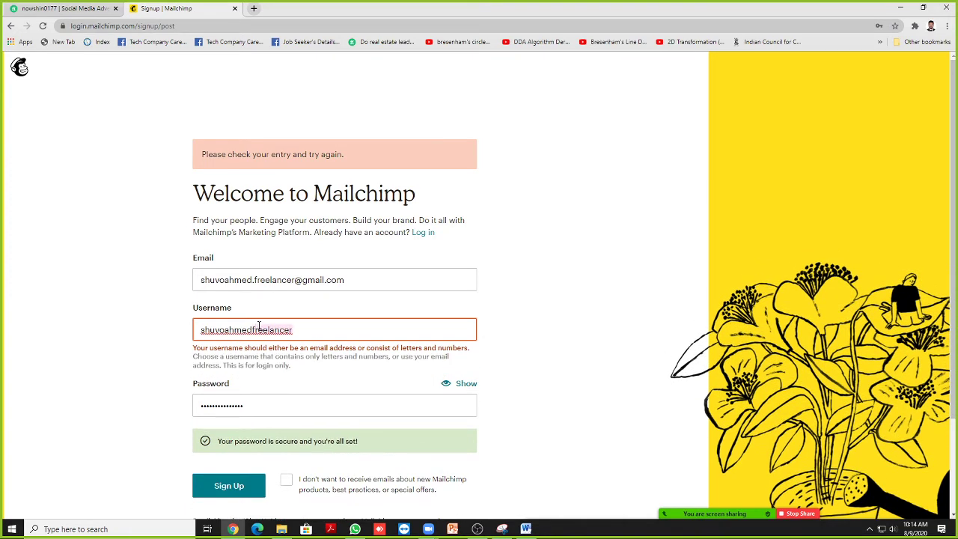
pyautogui.press('BackSpace')
pyautogui.press('BackSpace')
pyautogui.press('BackSpace')
pyautogui.press('BackSpace')
pyautogui.press('BackSpace')
pyautogui.press('BackSpace')
pyautogui.press('BackSpace')
pyautogui.press('BackSpace')
pyautogui.press('BackSpace')
pyautogui.press('BackSpace')
pyautogui.write('400')
pyautogui.click(116, 292)
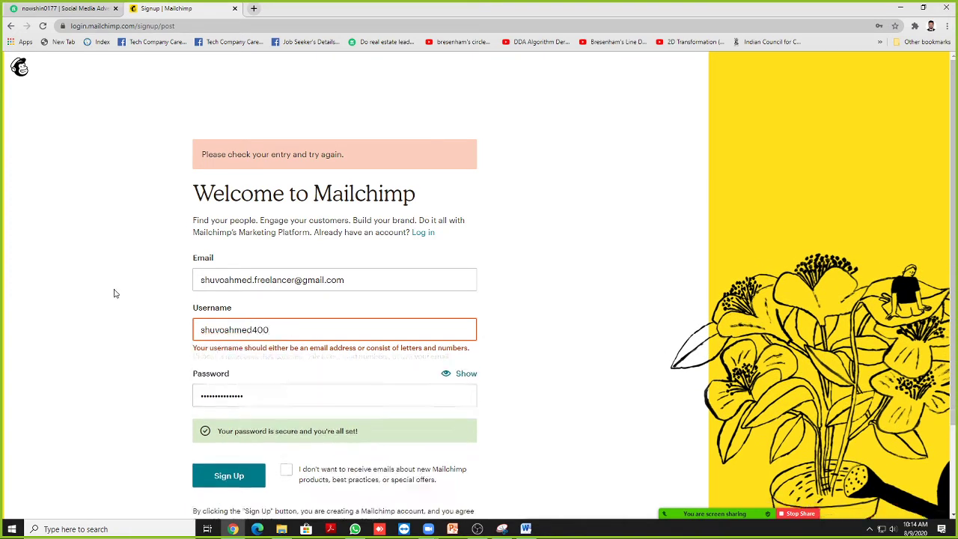
pyautogui.scroll(-2, 114, 292)
pyautogui.click(223, 371)
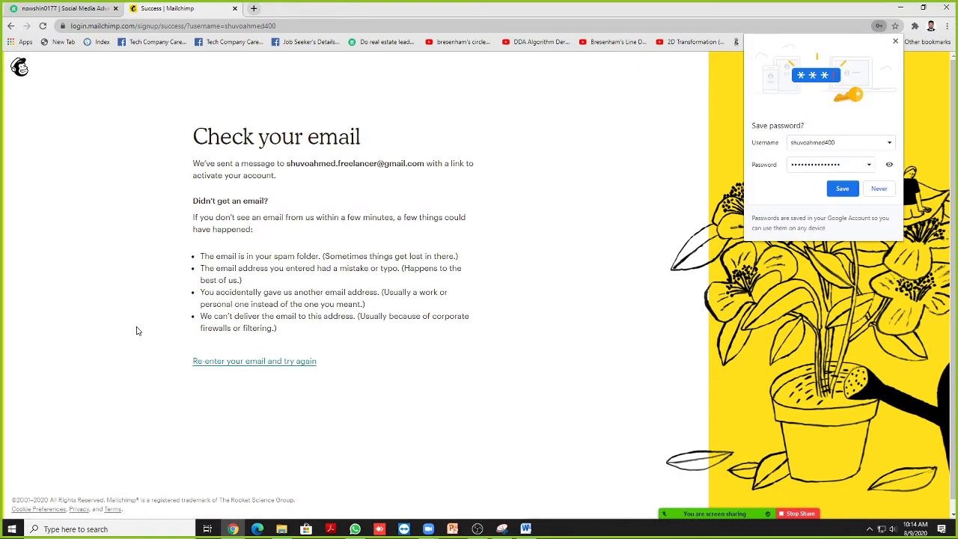
# - Save the new login password in Chrome and open a new browser tab
pyautogui.click(845, 189)
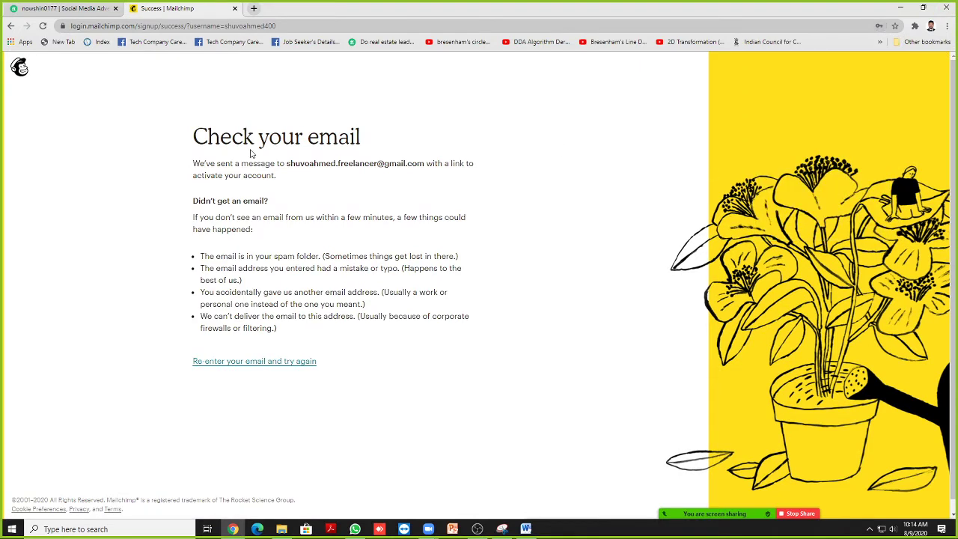
pyautogui.moveTo(196, 166); pyautogui.dragTo(284, 176)
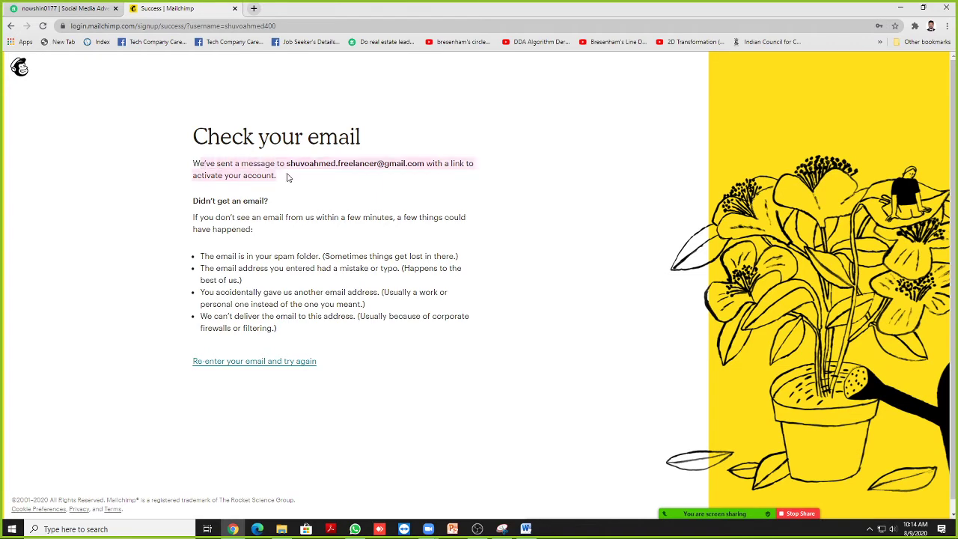
pyautogui.click(289, 176)
pyautogui.click(253, 8)
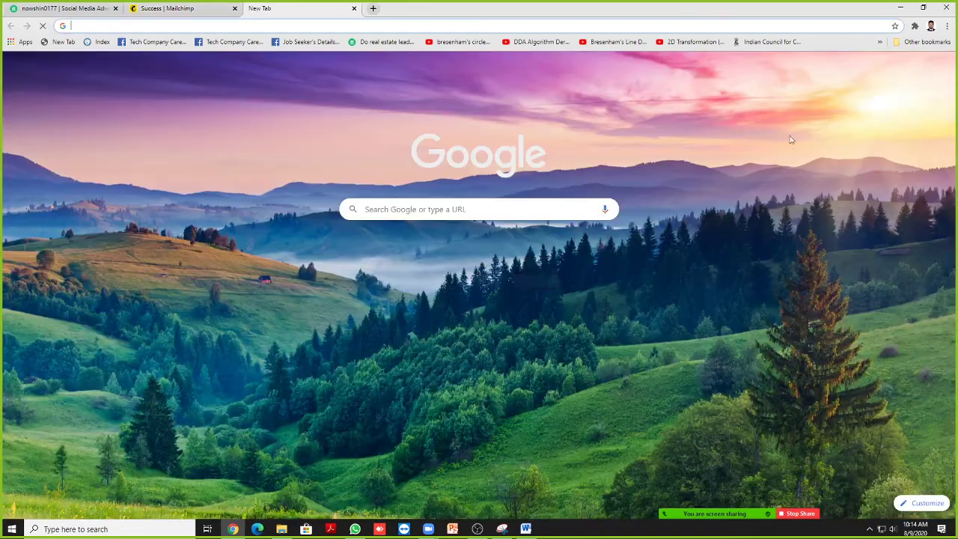
# - Switch to the other Google account's Gmail and open the Activate your Mailchimp account email
pyautogui.click(941, 69)
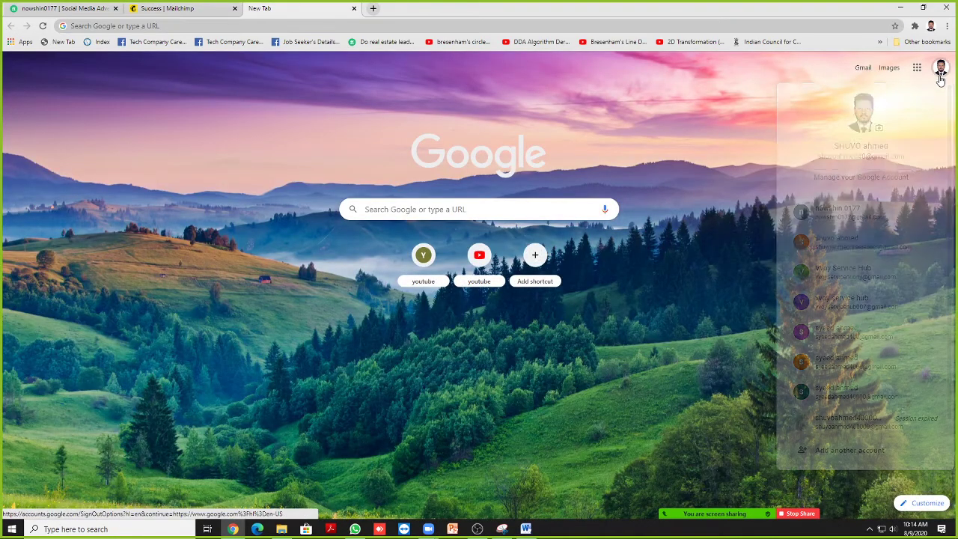
pyautogui.click(879, 243)
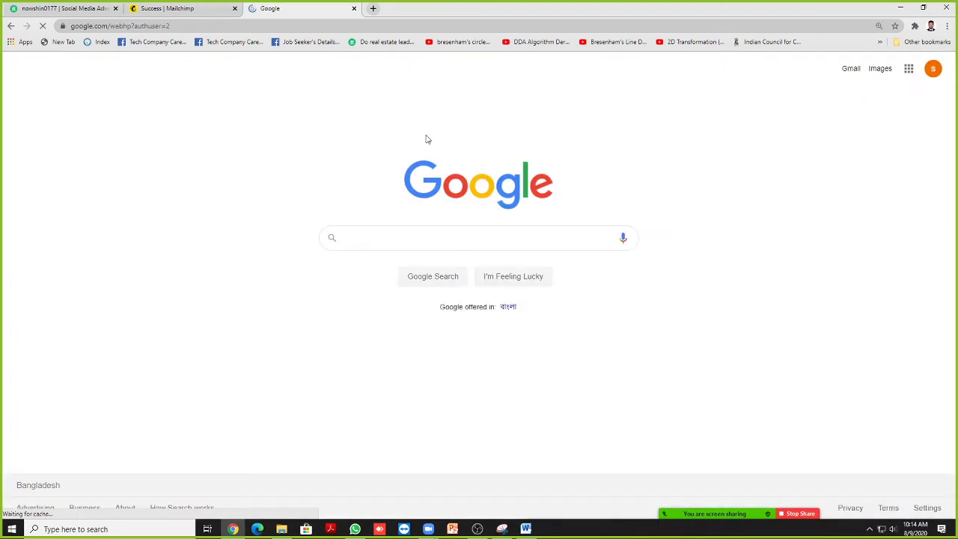
pyautogui.click(847, 70)
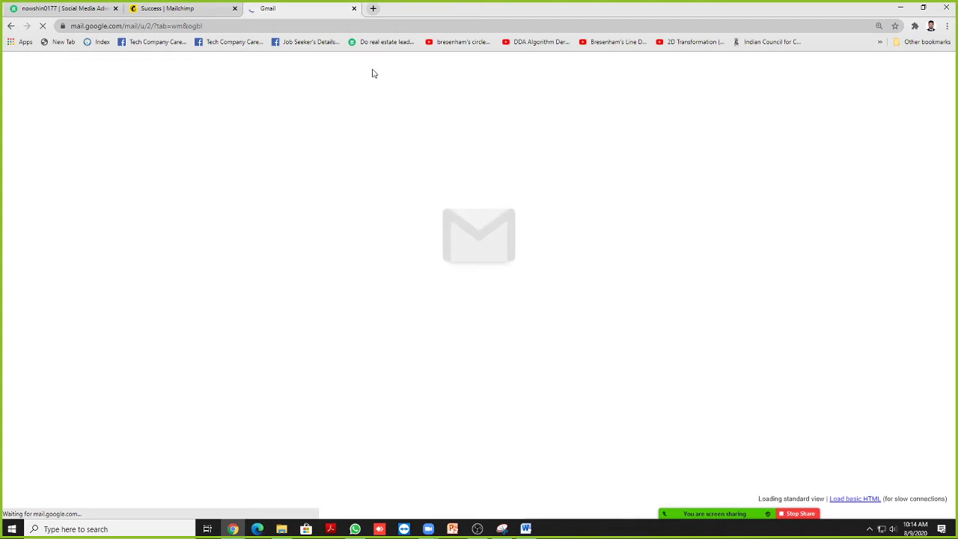
pyautogui.click(332, 155)
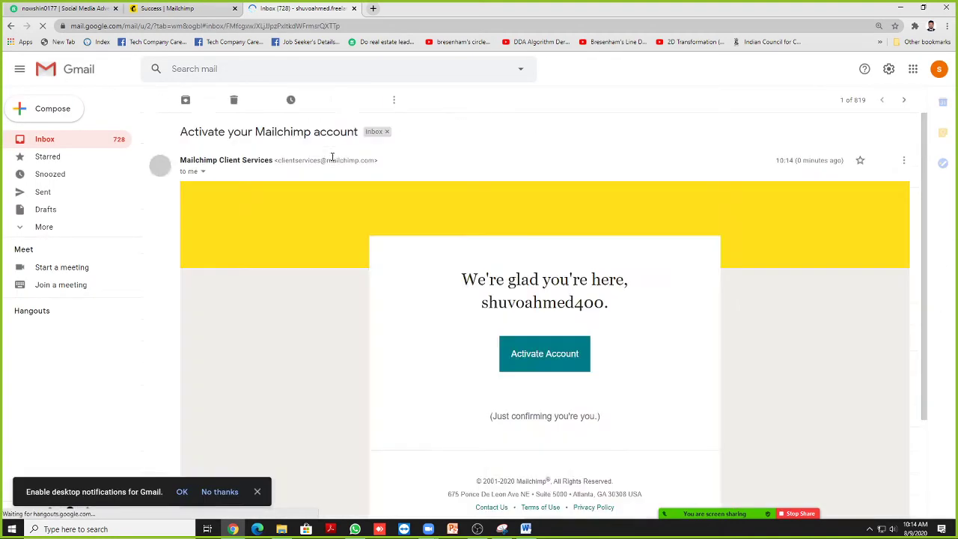
pyautogui.moveTo(274, 132); pyautogui.dragTo(360, 132)
pyautogui.click(335, 132)
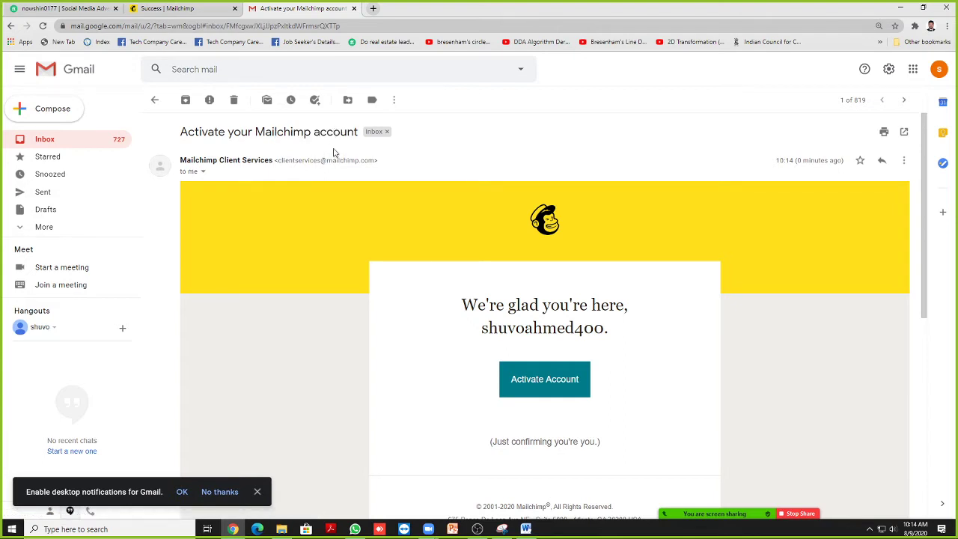
# - Mute then unmute the meeting microphone, and follow the email's Activate Account link
pyautogui.moveTo(701, 517)
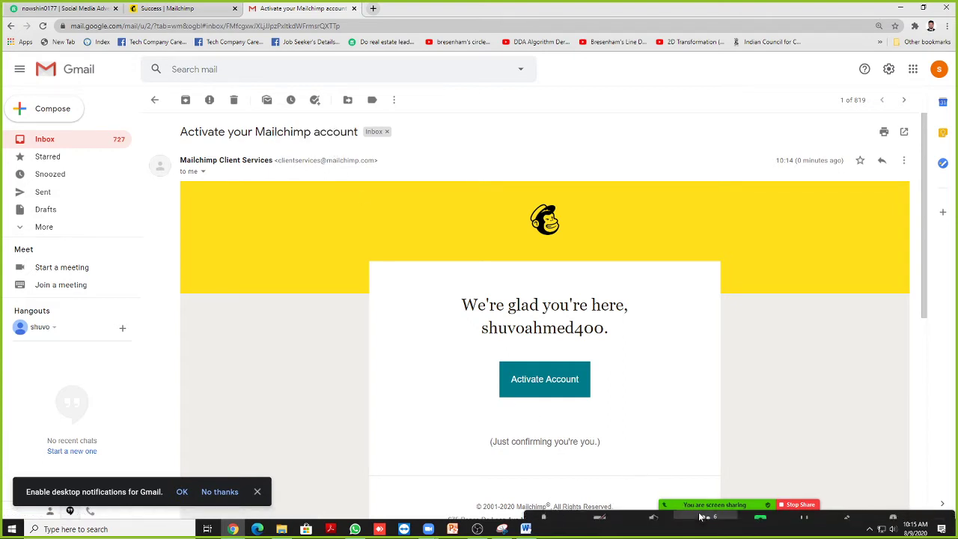
pyautogui.click(570, 503)
pyautogui.click(543, 503)
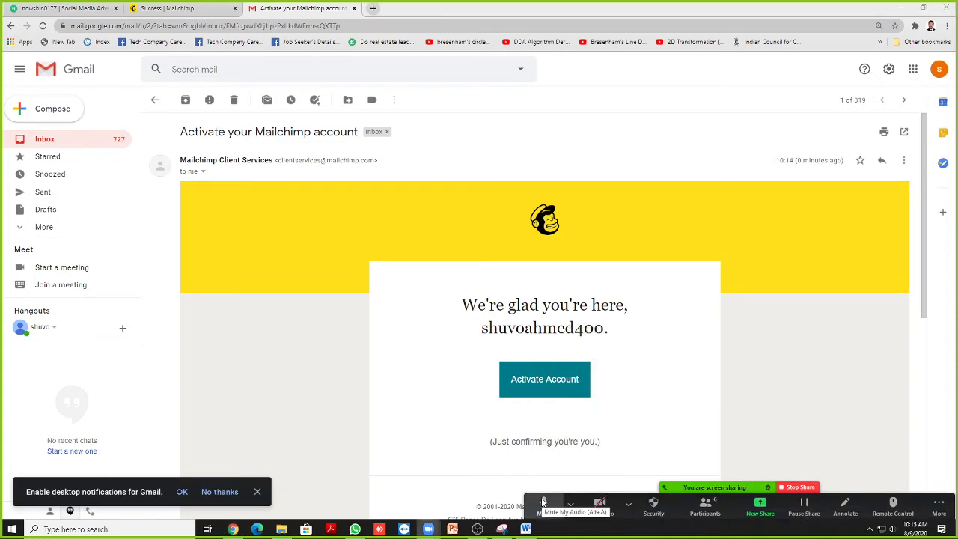
pyautogui.click(570, 504)
pyautogui.click(544, 505)
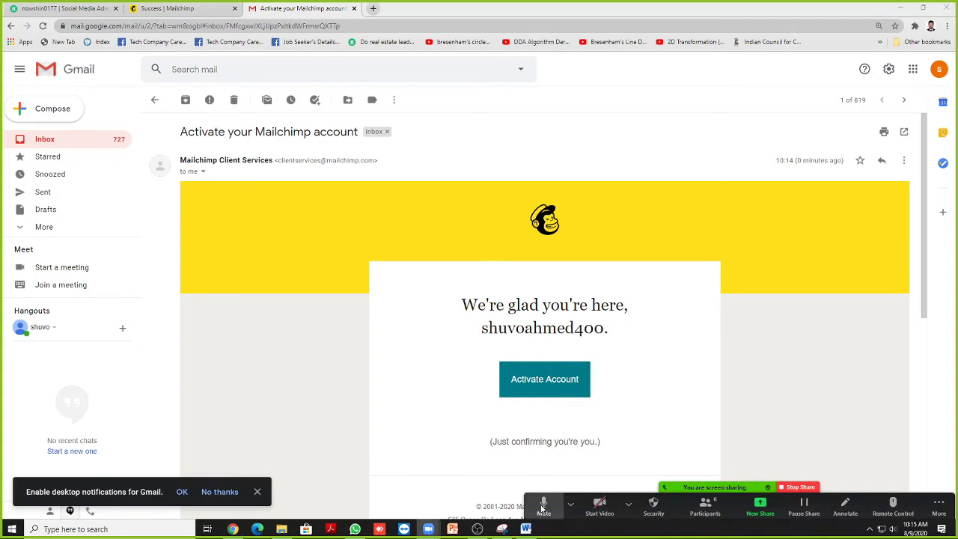
pyautogui.click(540, 509)
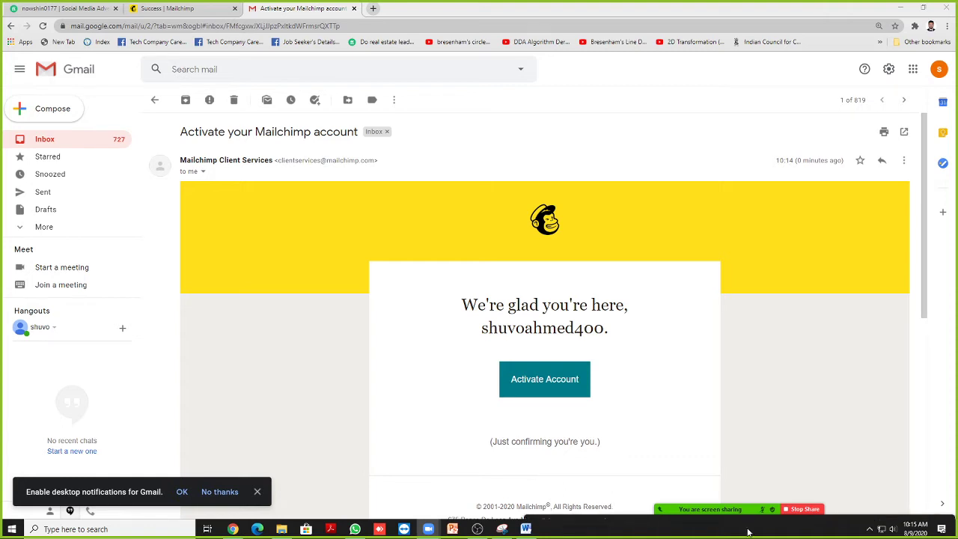
pyautogui.click(571, 503)
pyautogui.click(544, 504)
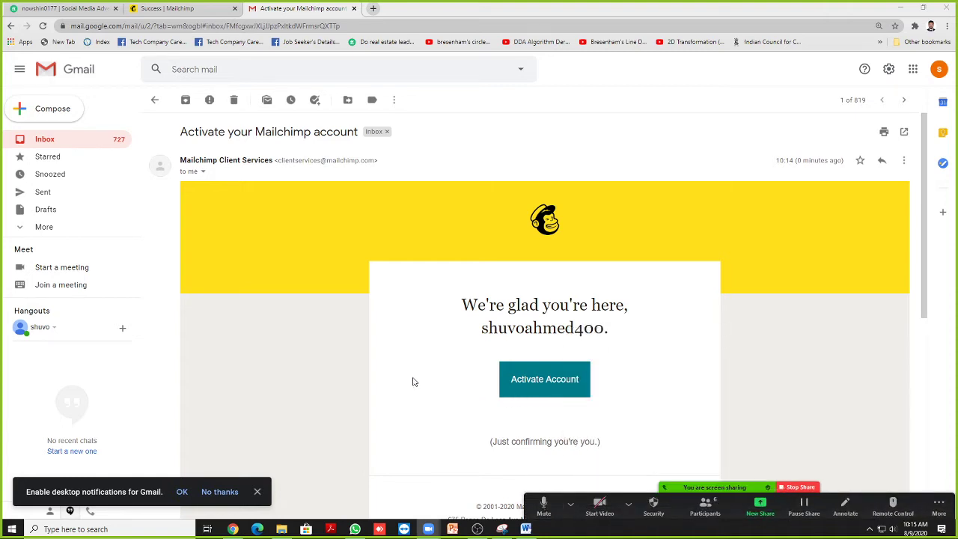
pyautogui.scroll(-1, 398, 303)
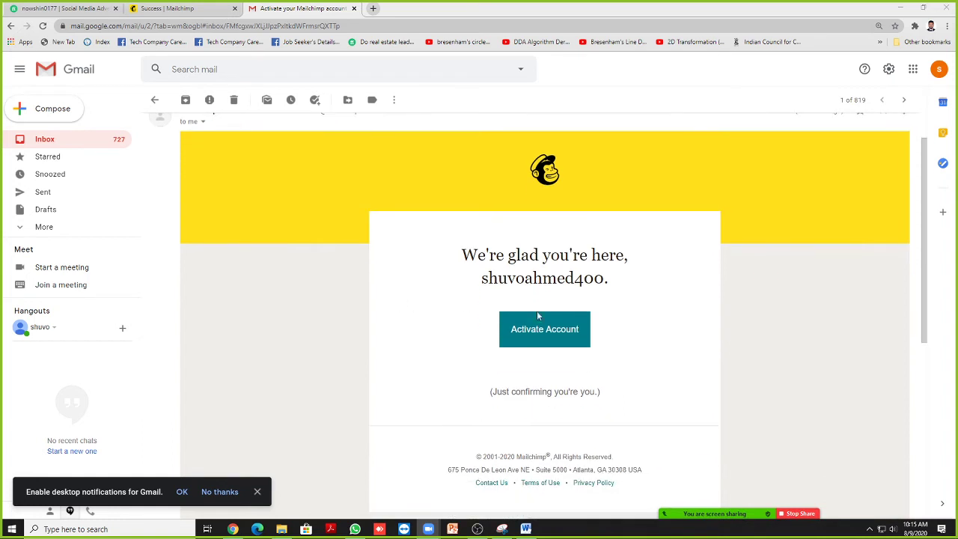
pyautogui.click(531, 331)
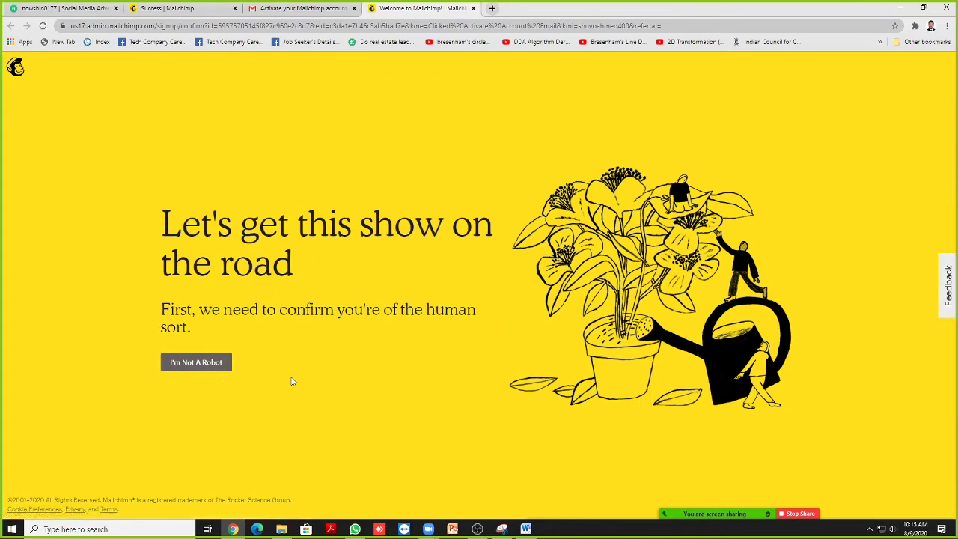
# - Pass the I'm Not A Robot check and complete sign-up on the Free $0 plan
pyautogui.click(197, 364)
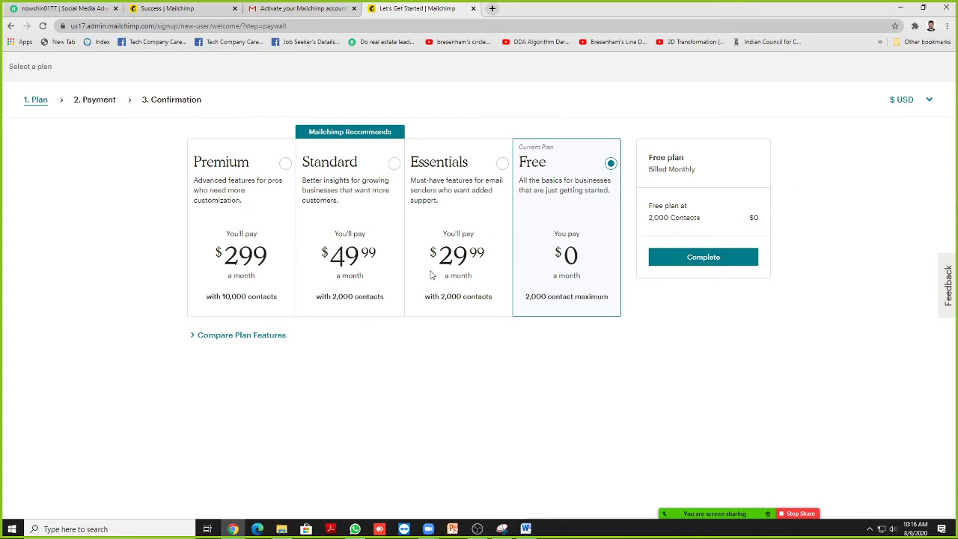
pyautogui.click(704, 258)
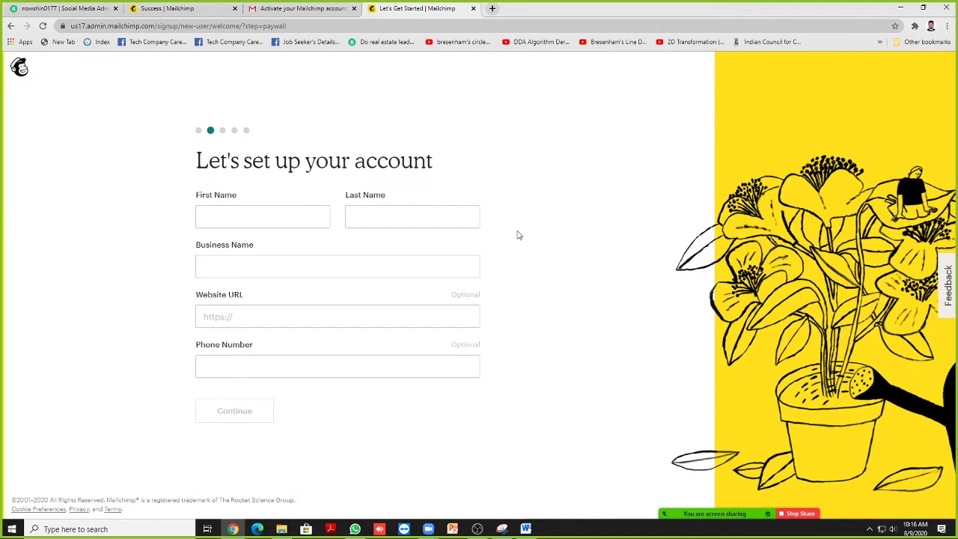
# - Enter the owner's first and last name and the business name 'Social media marketing'
pyautogui.click(261, 215)
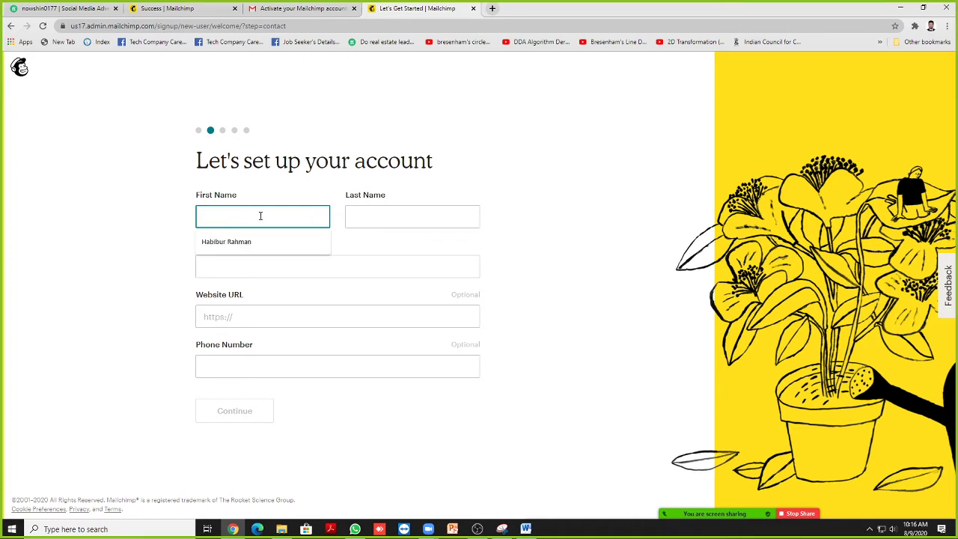
pyautogui.write('sh')
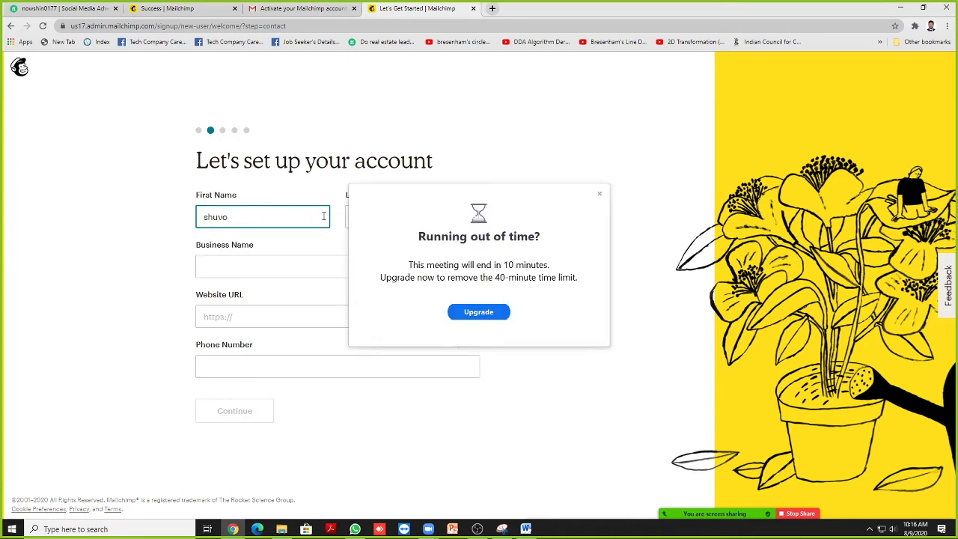
pyautogui.write('uvo')
pyautogui.click(599, 194)
pyautogui.click(438, 217)
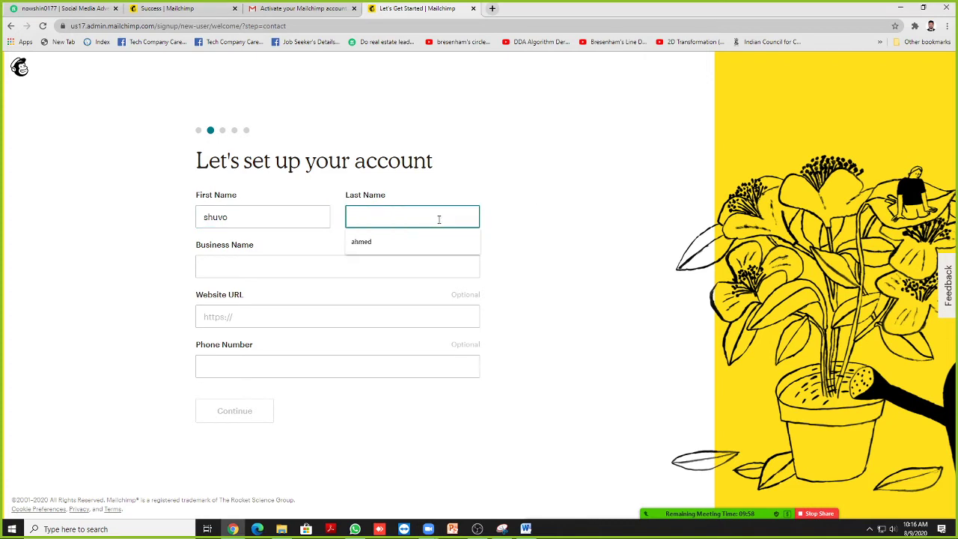
pyautogui.click(427, 241)
pyautogui.click(310, 263)
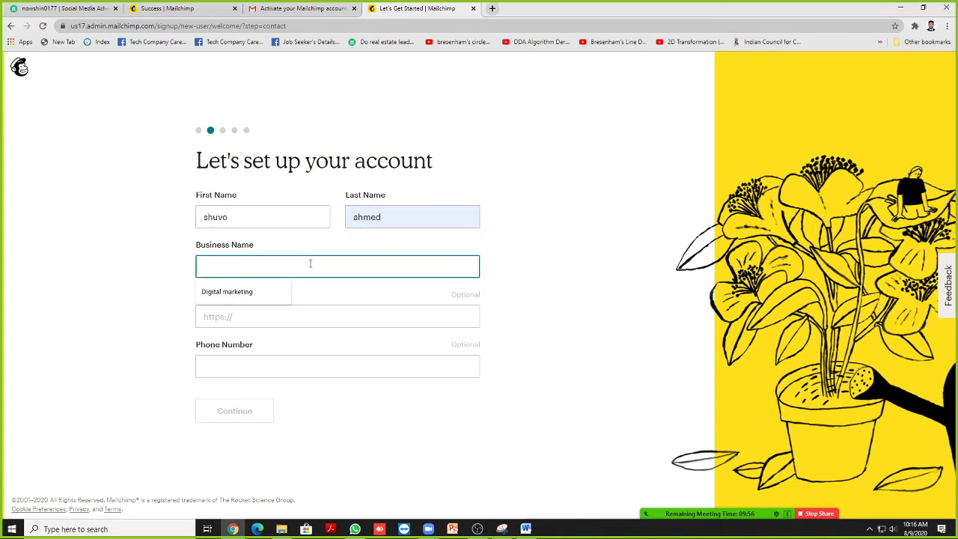
pyautogui.click(125, 266)
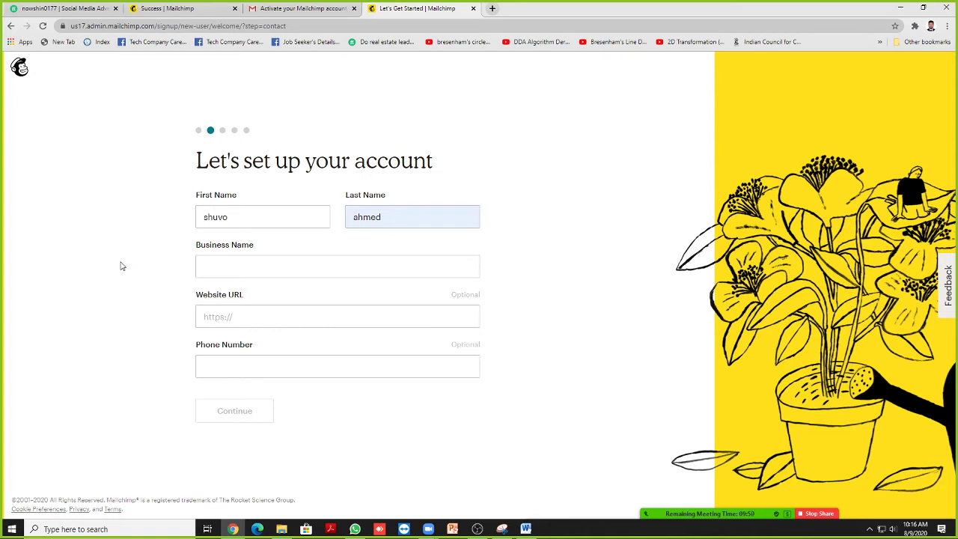
pyautogui.click(265, 262)
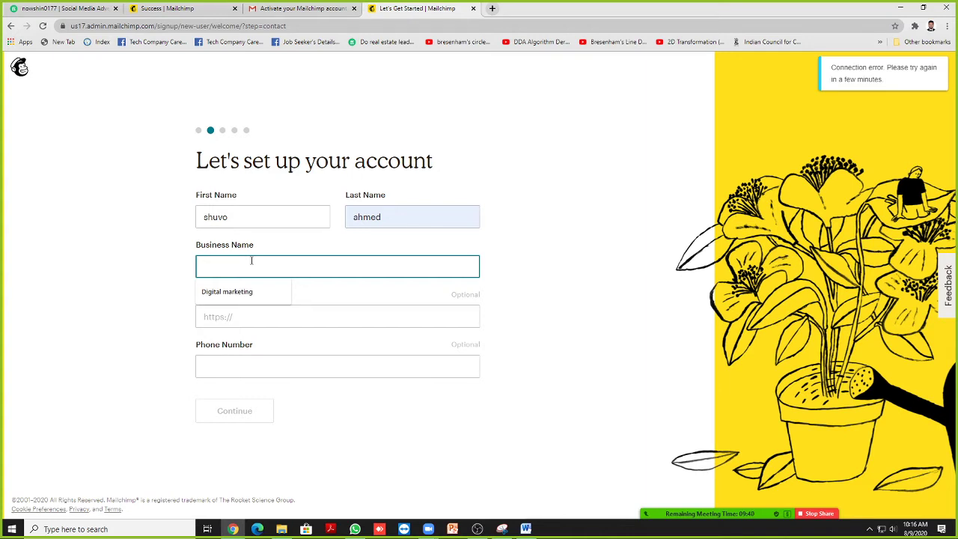
pyautogui.write('Fac')
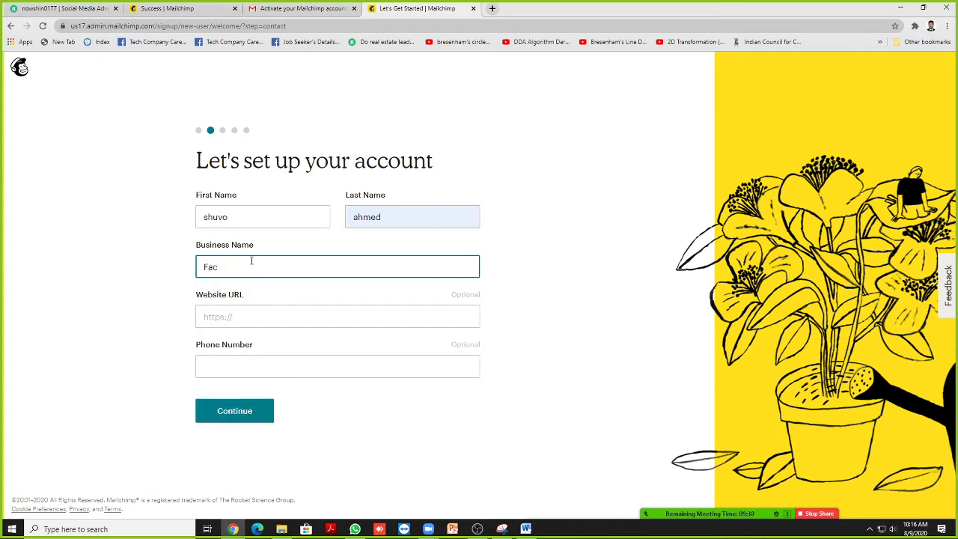
pyautogui.press('BackSpace')
pyautogui.press('BackSpace')
pyautogui.press('BackSpace')
pyautogui.write('Social med')
pyautogui.write('ing')
pyautogui.click(493, 9)
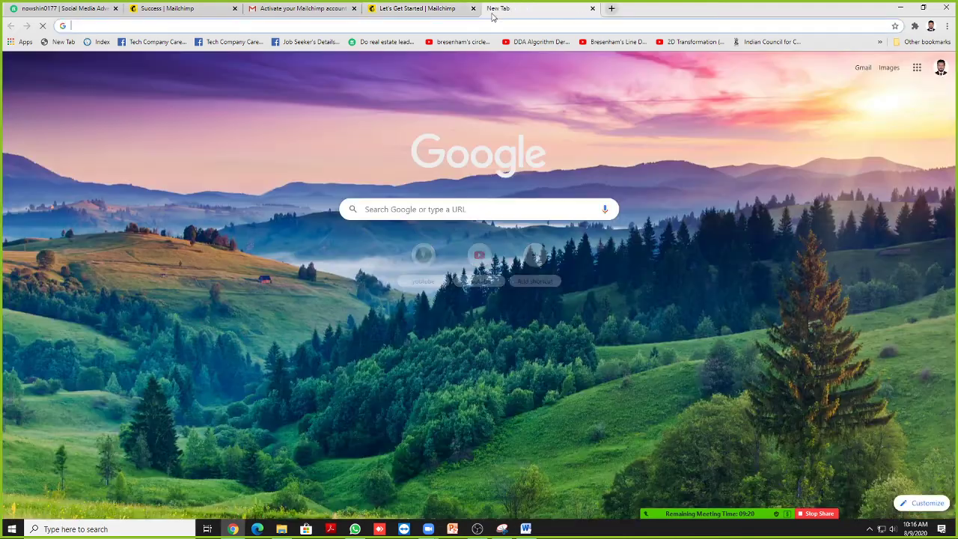
pyautogui.write('s')
pyautogui.press('Return')
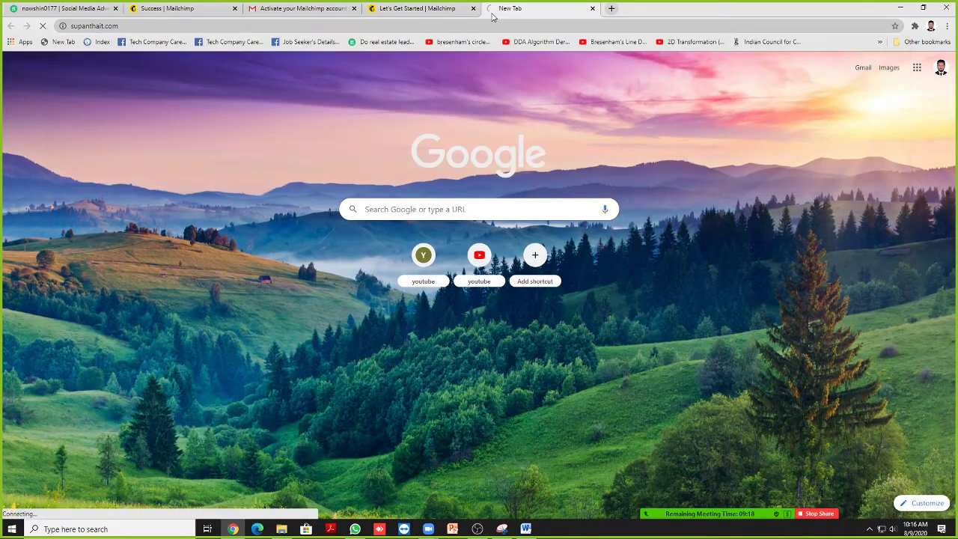
pyautogui.click(503, 23)
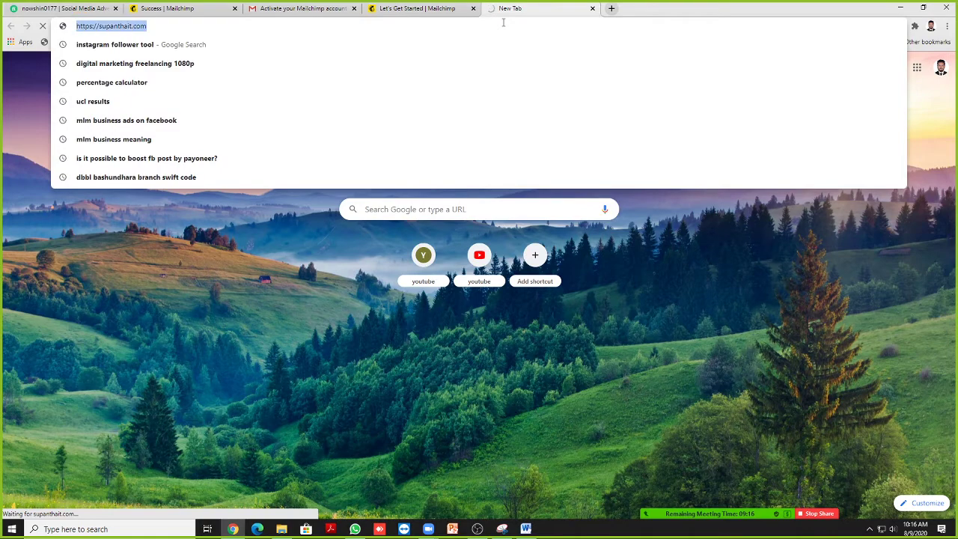
pyautogui.click(419, 8)
pyautogui.click(247, 317)
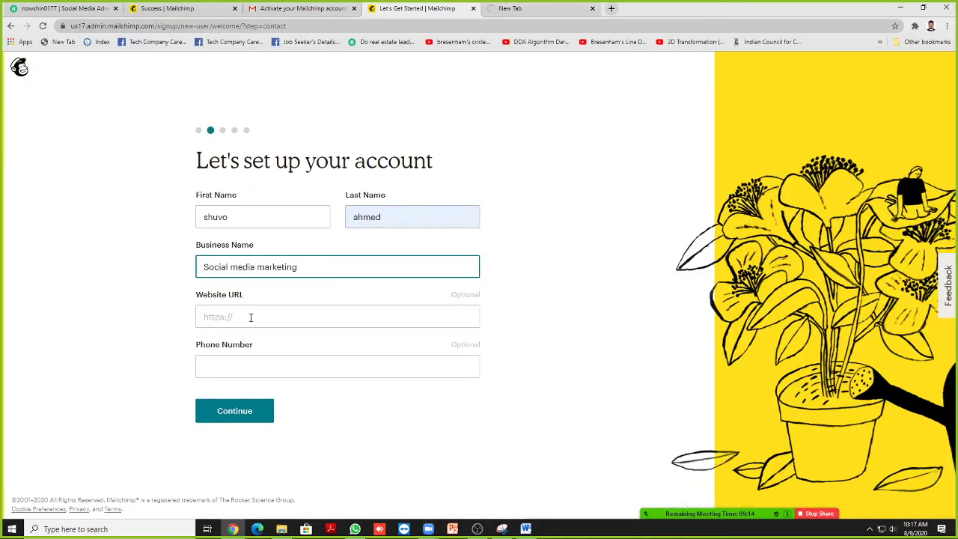
pyautogui.write('https://supanthait.com/')
pyautogui.click(148, 321)
pyautogui.click(240, 375)
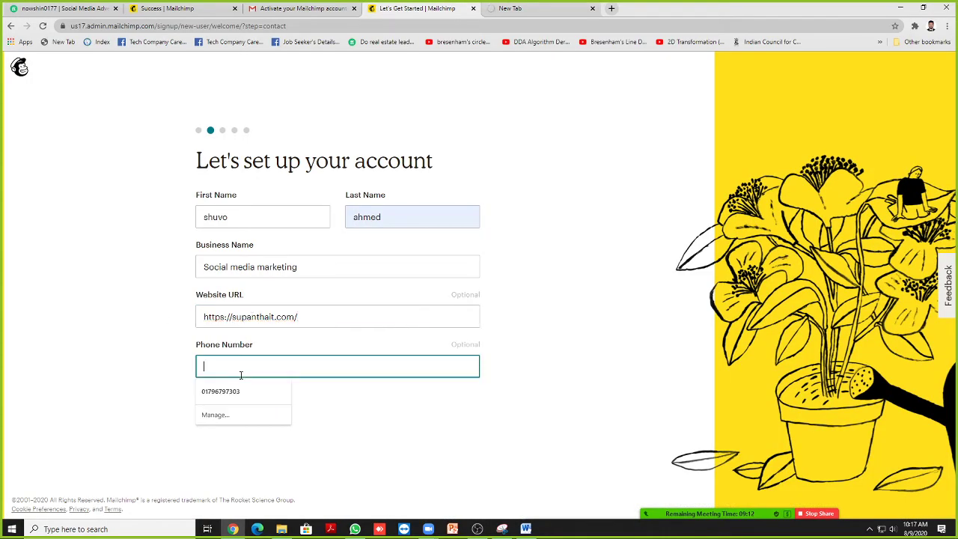
pyautogui.click(137, 350)
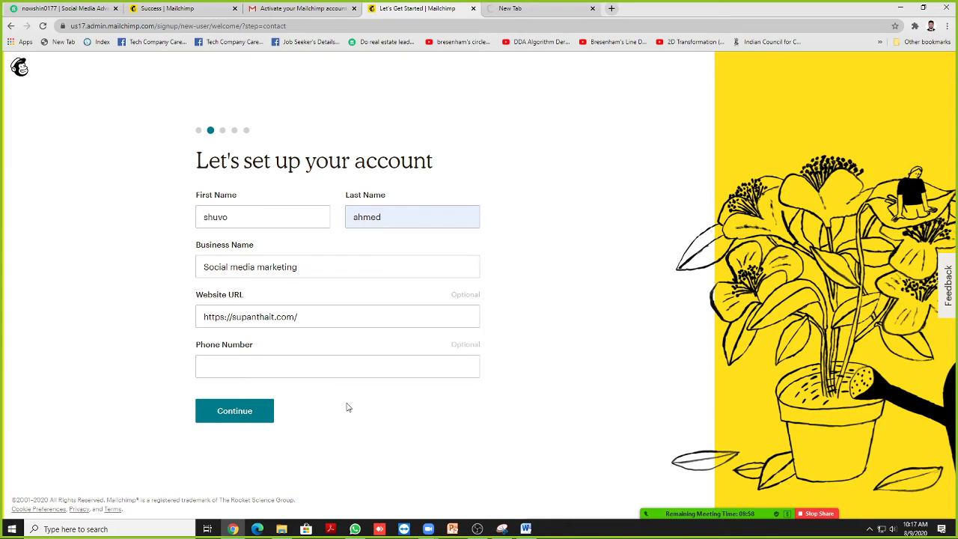
pyautogui.click(256, 414)
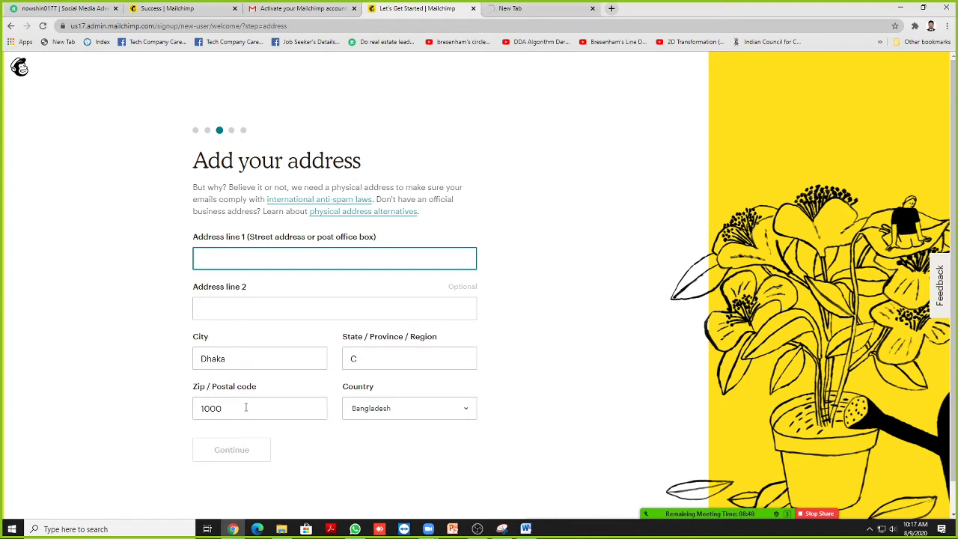
# - Fill the address fields from Chrome's saved address
pyautogui.write('Da')
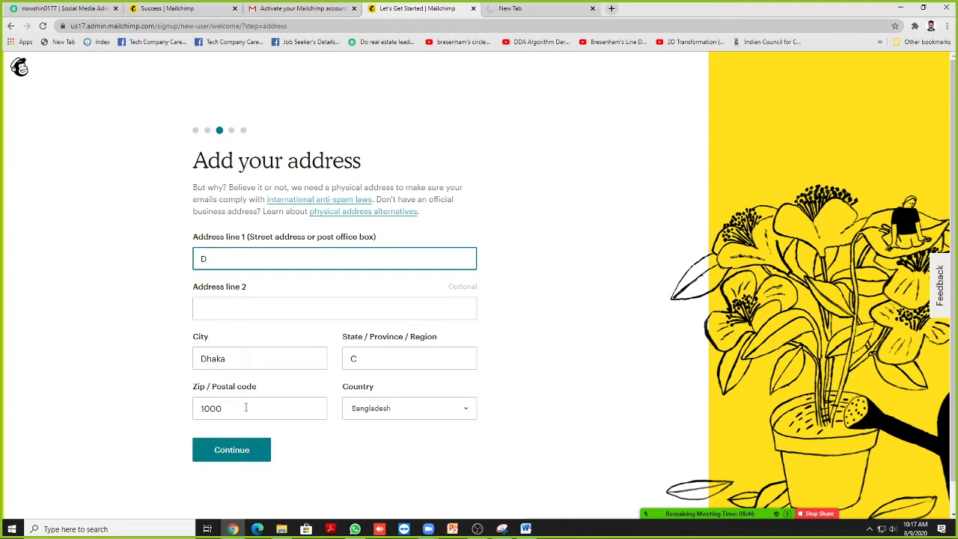
pyautogui.press('BackSpace')
pyautogui.click(231, 257)
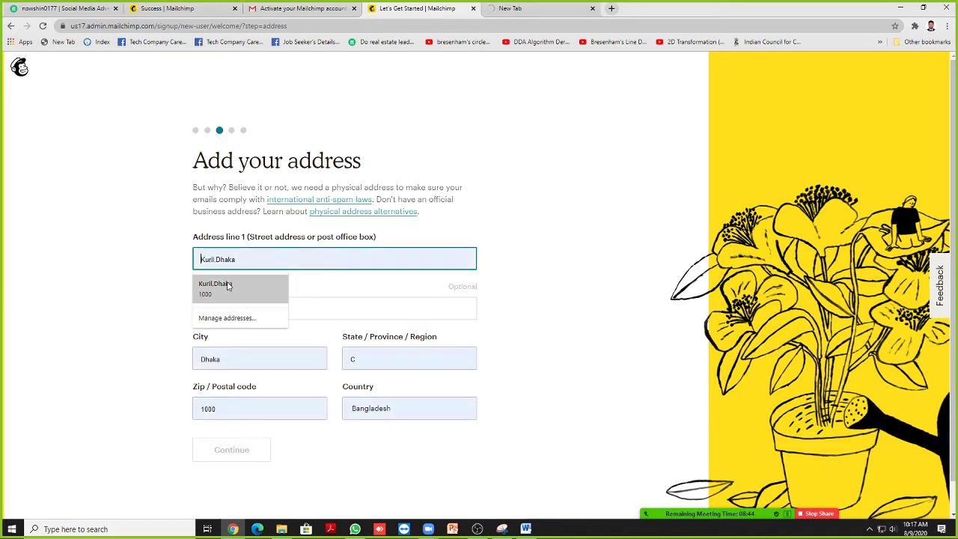
pyautogui.click(229, 285)
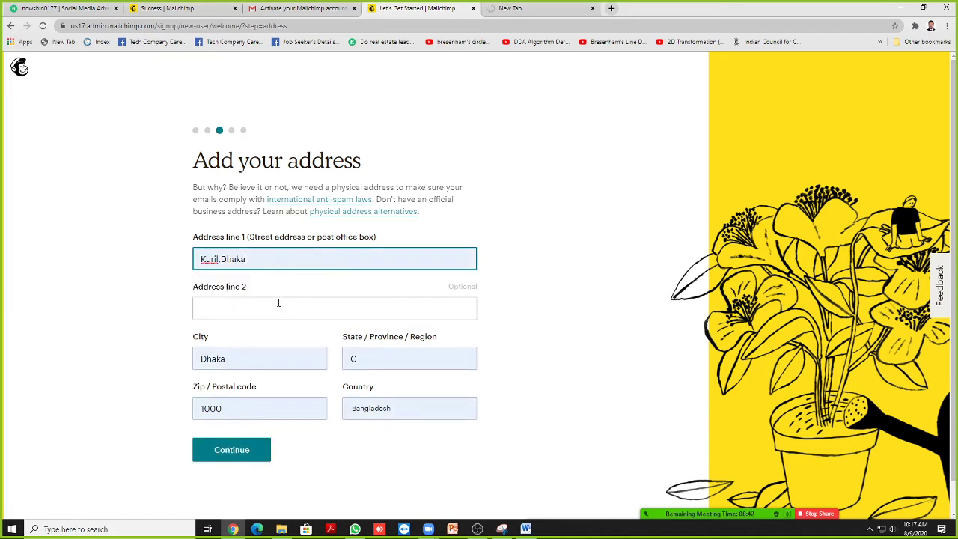
pyautogui.click(237, 310)
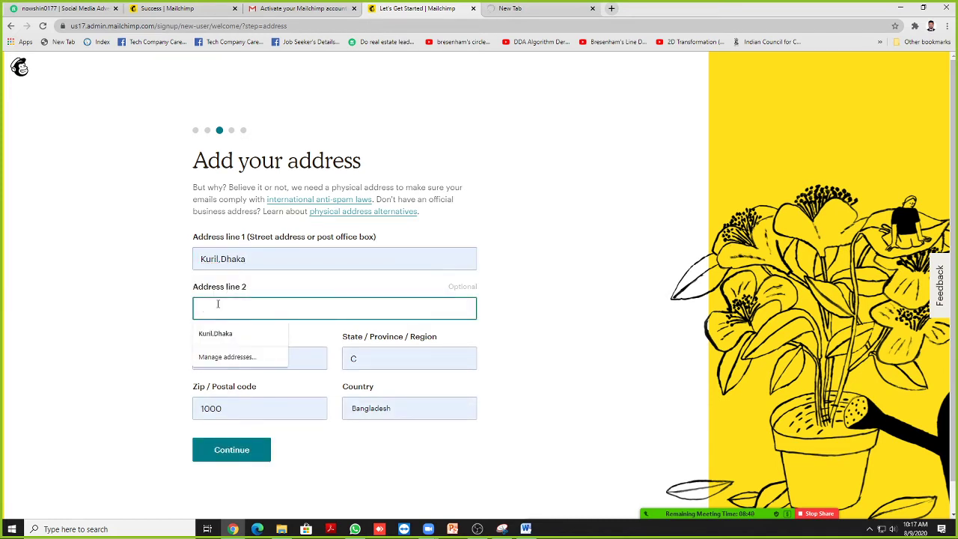
pyautogui.click(153, 291)
pyautogui.scroll(-1, 164, 317)
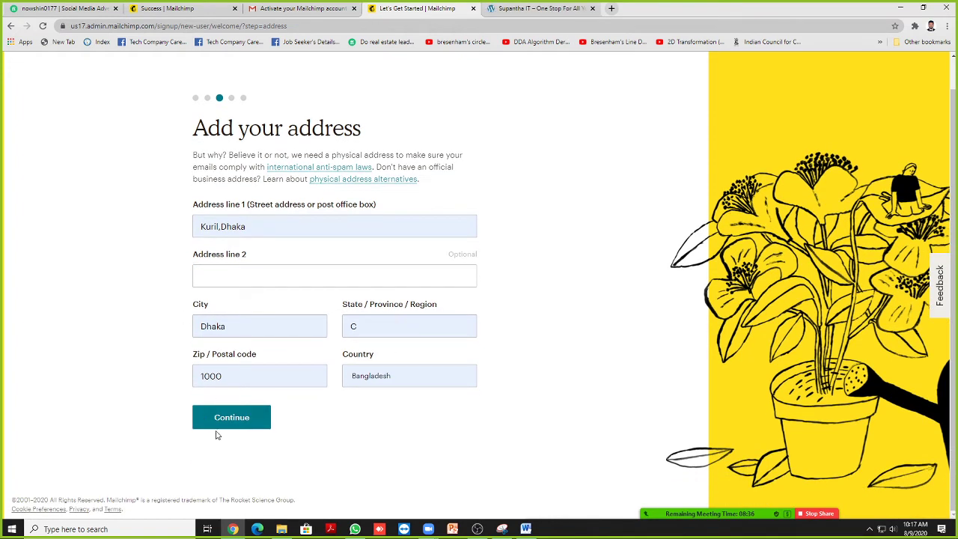
# - Correct the Zip/Postal code and State fields, then submit the address step
pyautogui.click(234, 374)
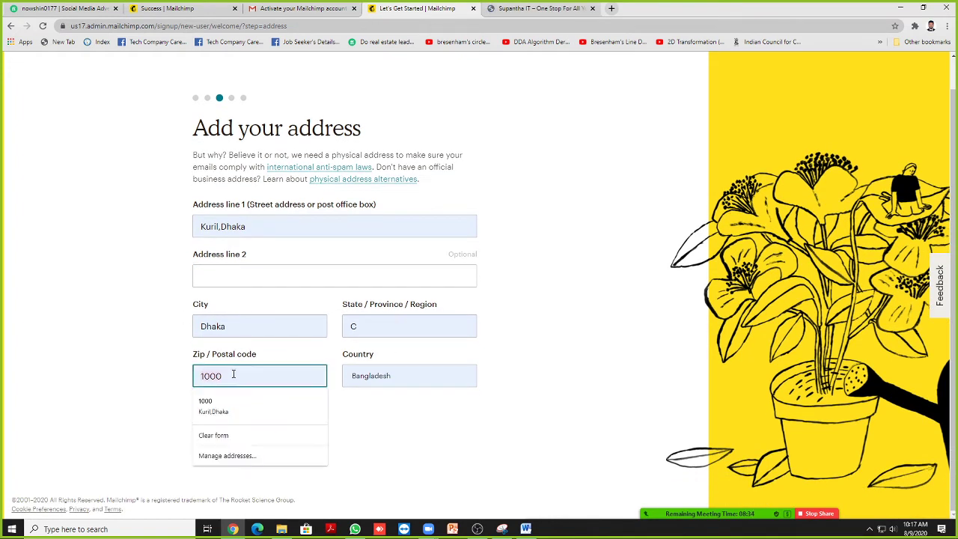
pyautogui.write('1229')
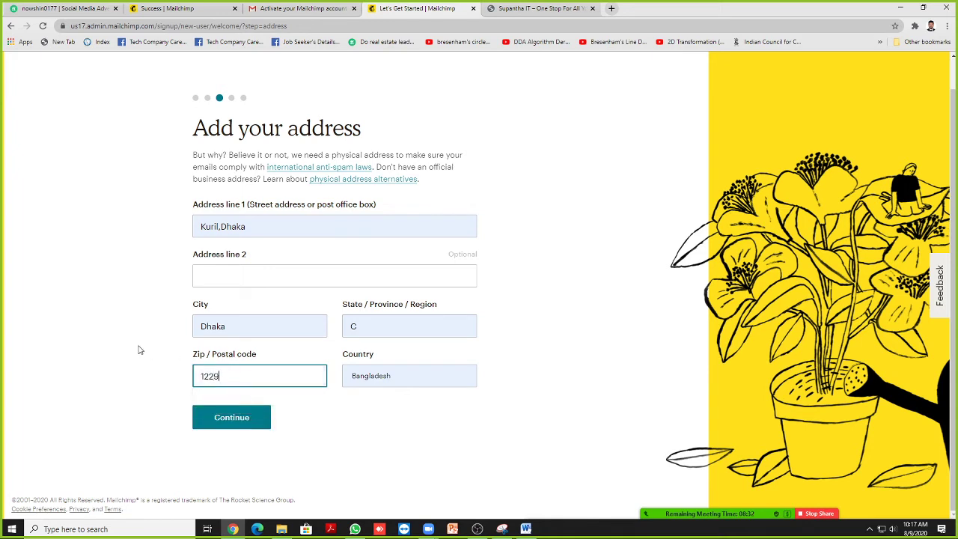
pyautogui.click(140, 347)
pyautogui.click(389, 326)
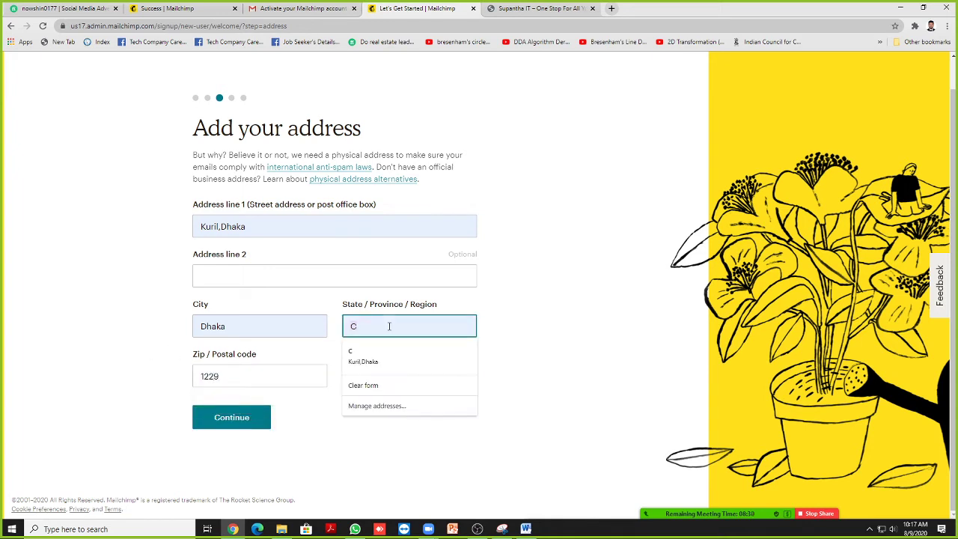
pyautogui.write('C')
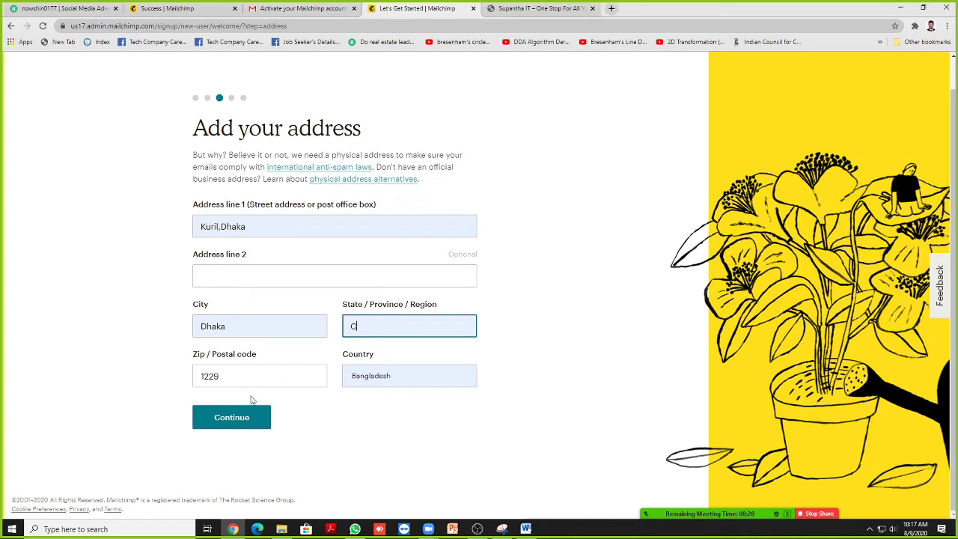
pyautogui.click(231, 417)
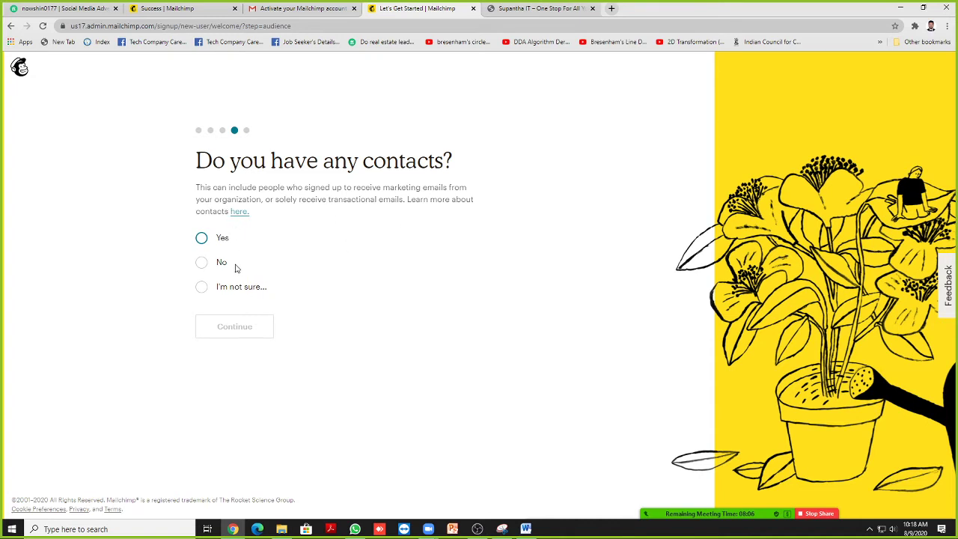
# - Answer No to having existing contacts and continue
pyautogui.click(202, 264)
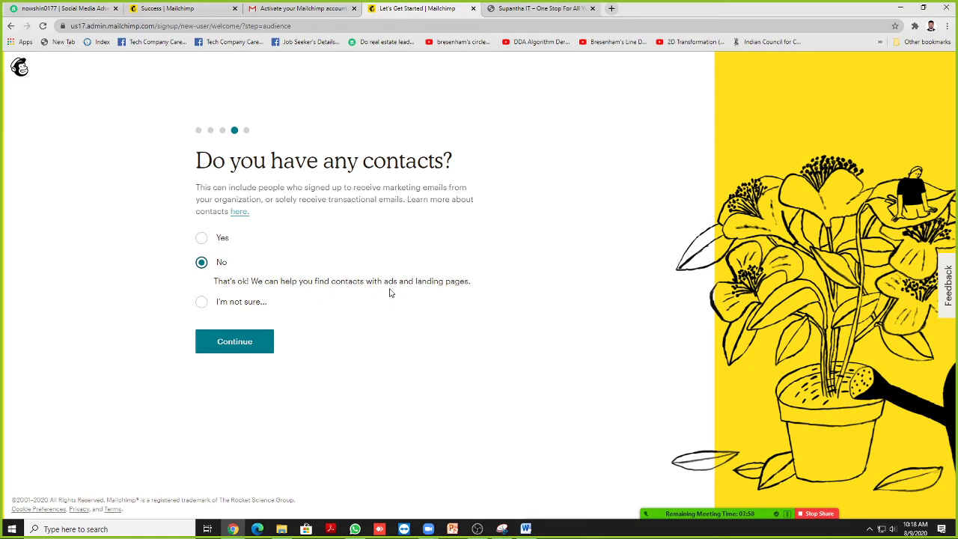
pyautogui.moveTo(389, 281); pyautogui.dragTo(462, 283)
pyautogui.click(451, 284)
pyautogui.moveTo(470, 281); pyautogui.dragTo(386, 282)
pyautogui.click(386, 281)
pyautogui.click(238, 344)
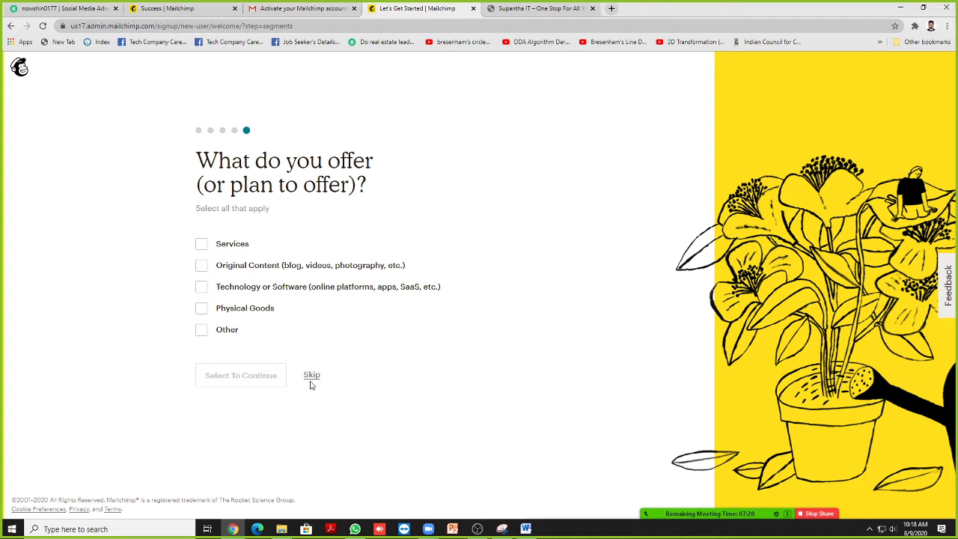
# - Choose Technology or Software as the offering and Our own website or e-commerce store as the sales channel
pyautogui.click(201, 290)
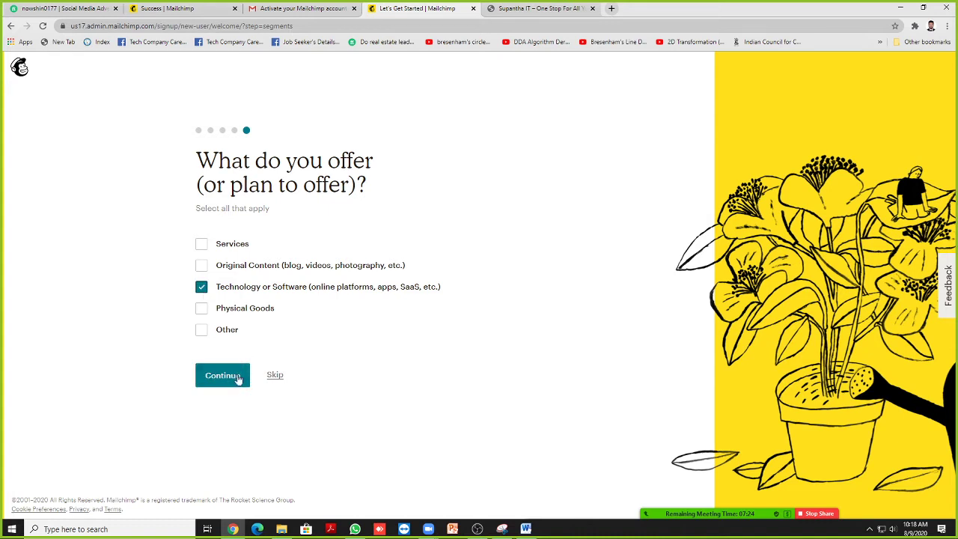
pyautogui.click(235, 376)
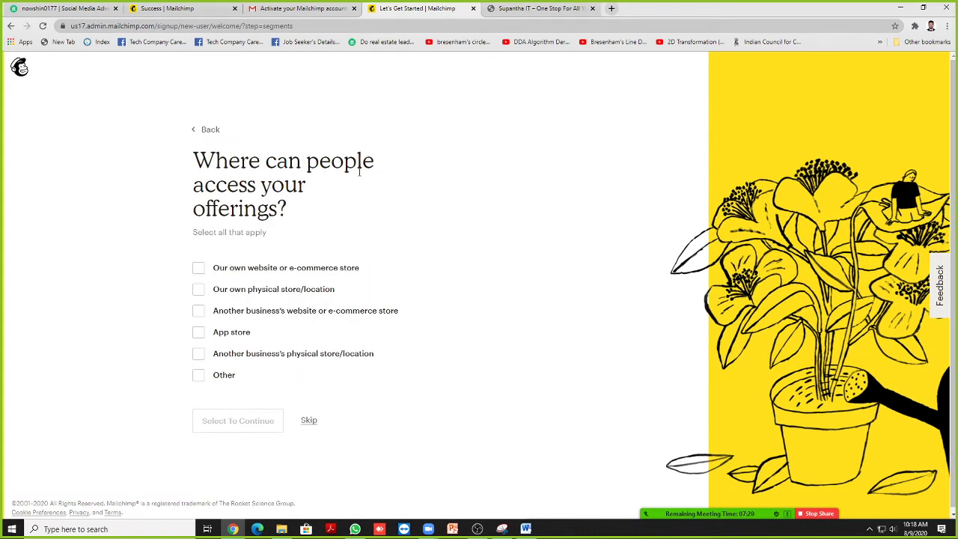
pyautogui.scroll(-1, 269, 210)
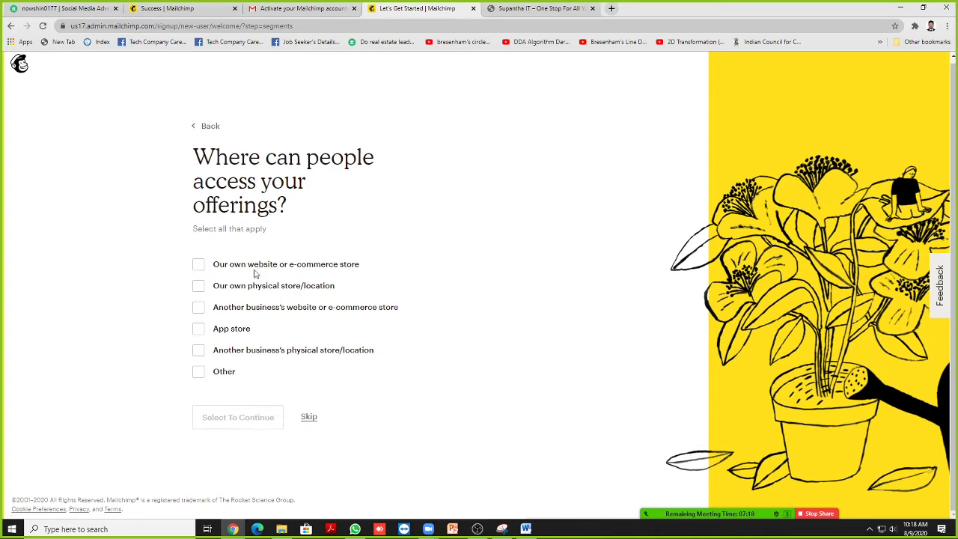
pyautogui.click(200, 268)
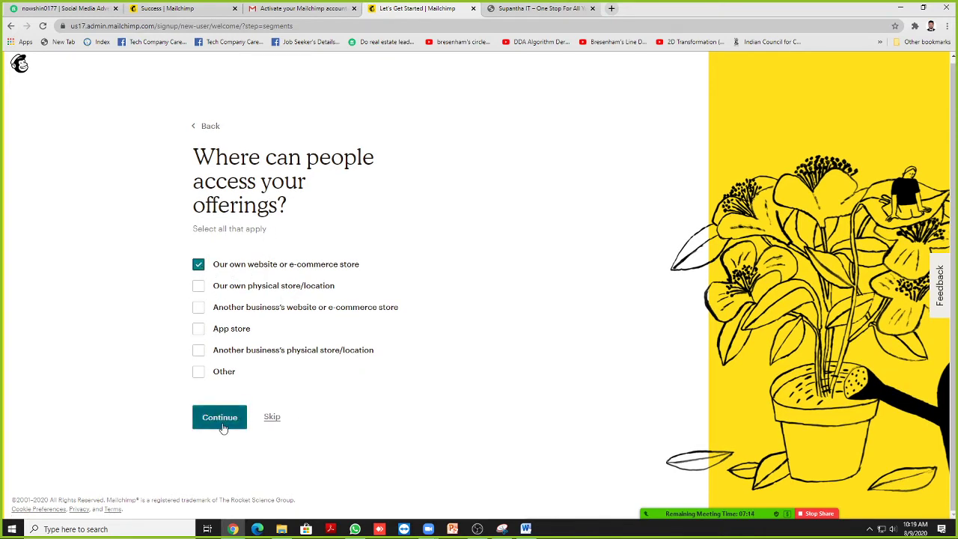
pyautogui.click(222, 427)
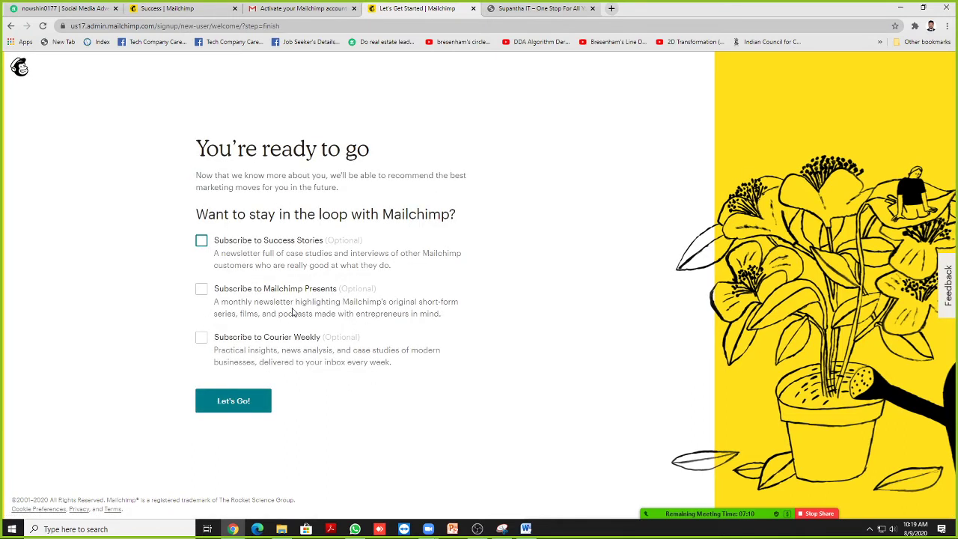
# - Tick Success Stories, Mailchimp Presents and Courier Weekly, then finish with Let's Go!
pyautogui.click(202, 241)
pyautogui.click(201, 290)
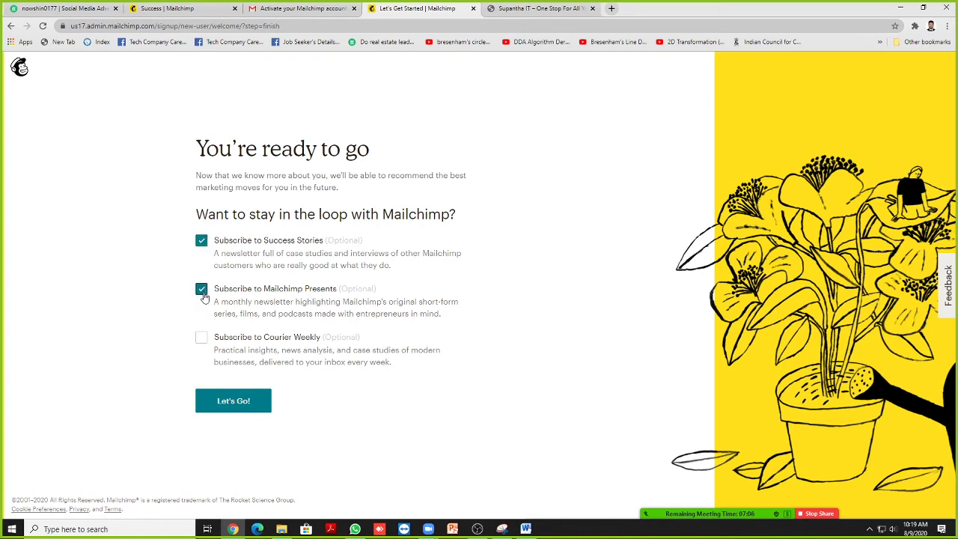
pyautogui.click(202, 338)
pyautogui.click(233, 402)
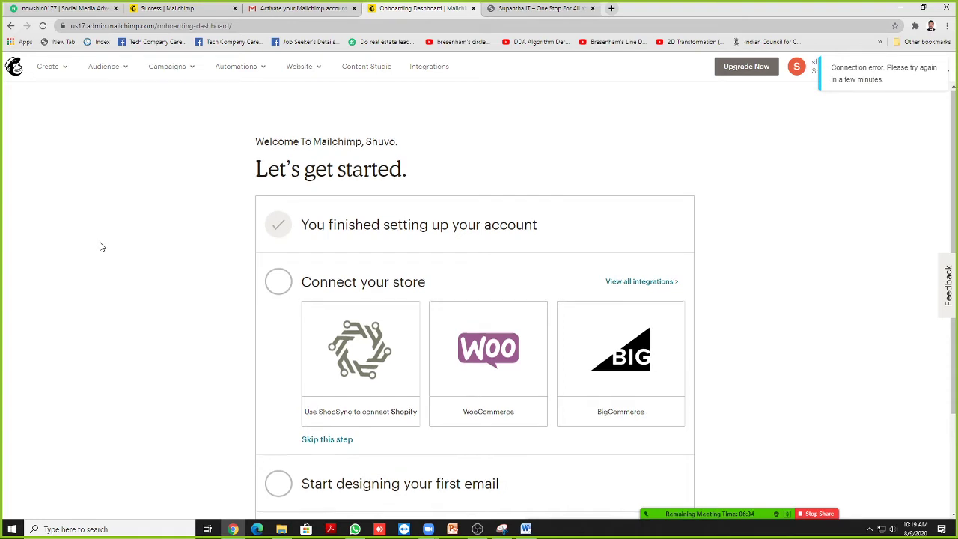
# - Browse the Create menu options, then switch to the Gmail activation email tab
pyautogui.scroll(-2, 100, 254)
pyautogui.scroll(2, 99, 262)
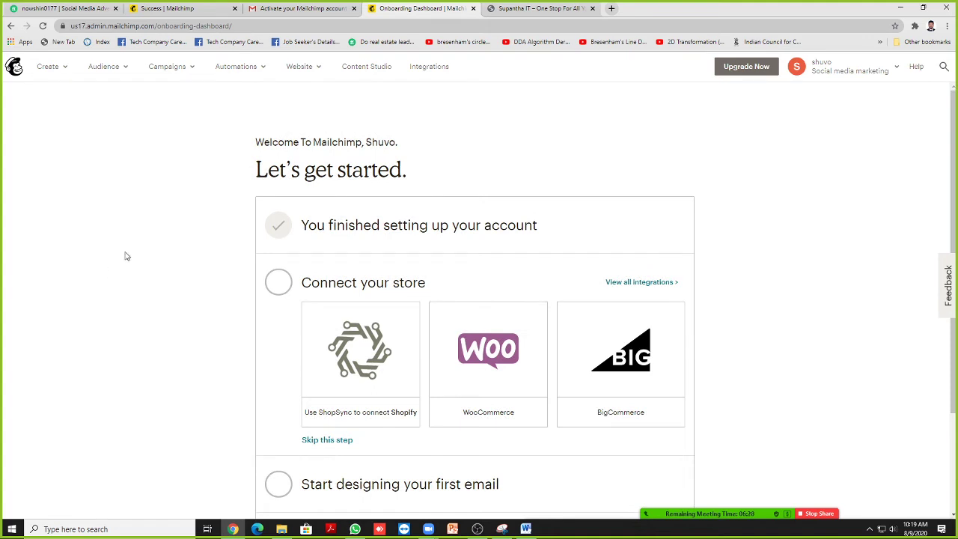
pyautogui.click(63, 72)
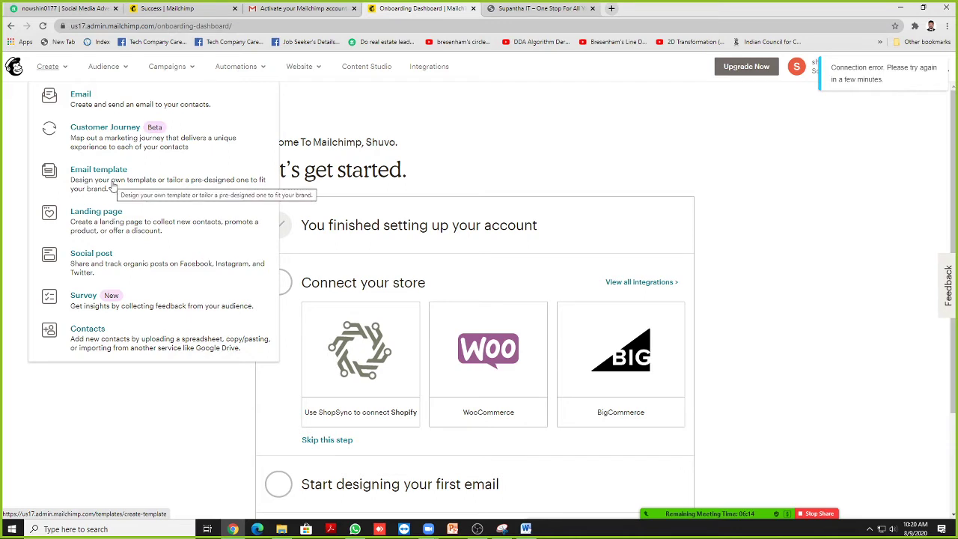
pyautogui.click(262, 8)
pyautogui.scroll(-10, 251, 256)
pyautogui.scroll(5, 251, 256)
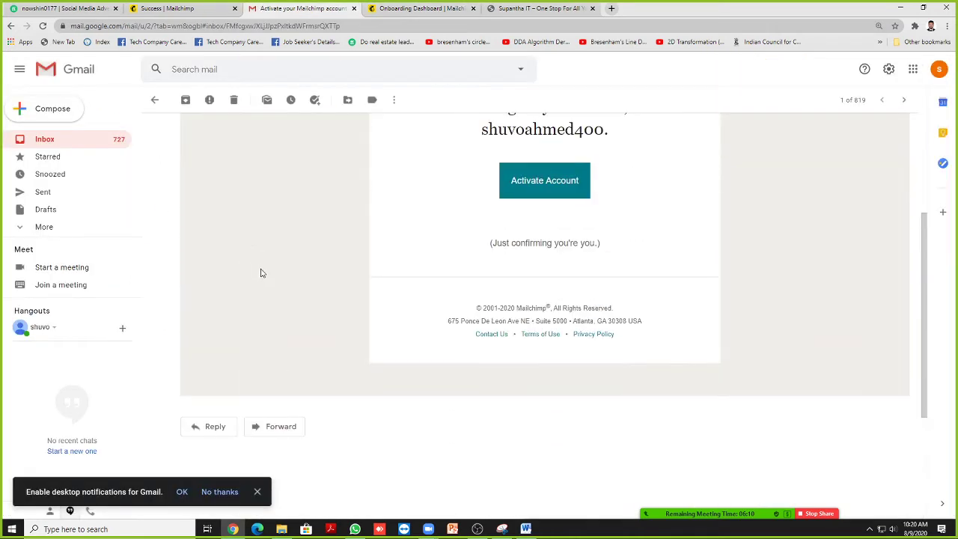
# - Reopen the Activate your Mailchimp account email from the inbox and scroll through it
pyautogui.click(85, 142)
pyautogui.click(331, 154)
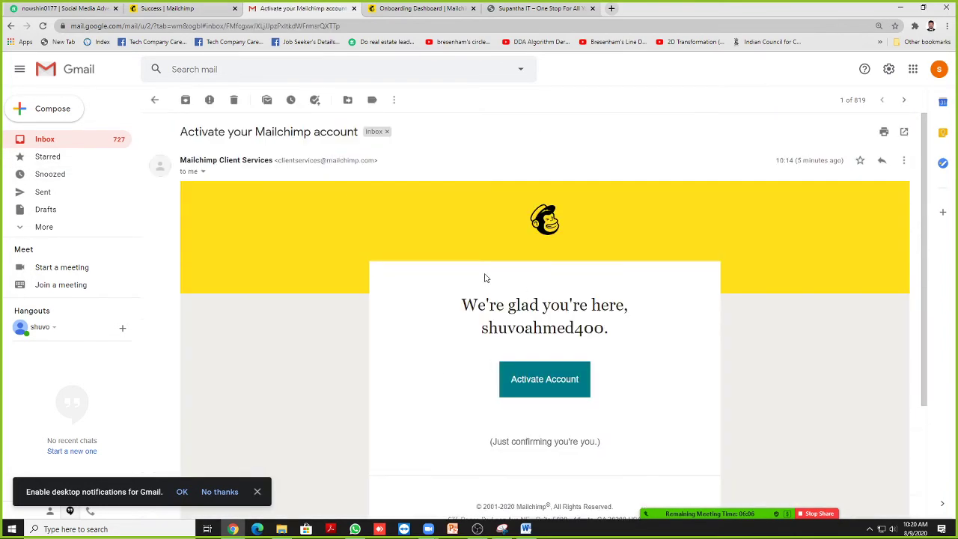
pyautogui.scroll(-1, 485, 278)
pyautogui.scroll(-2, 429, 284)
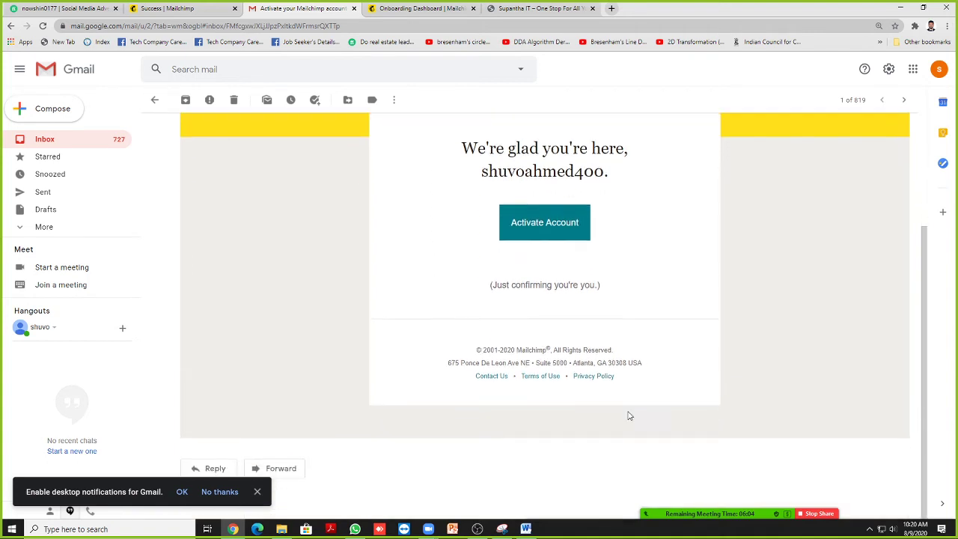
pyautogui.scroll(3, 607, 357)
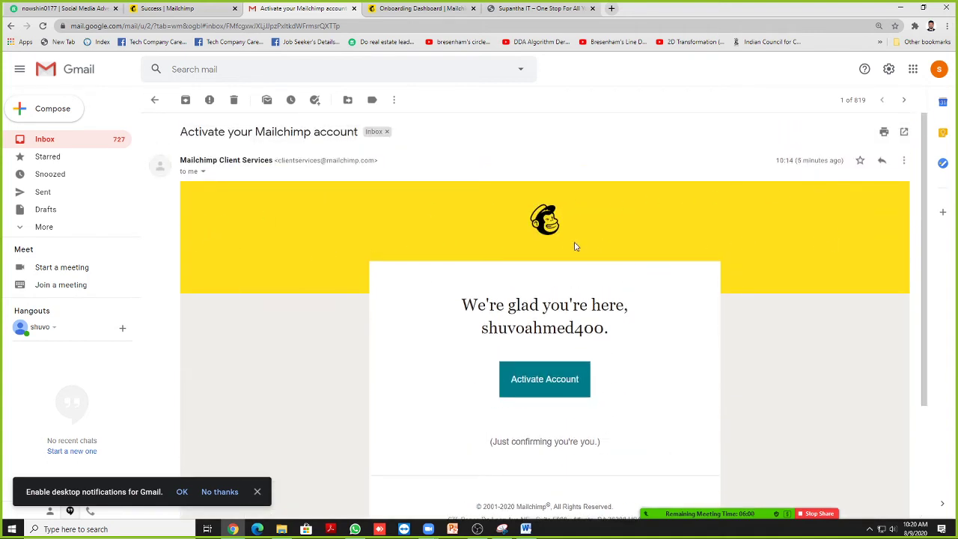
pyautogui.scroll(-2, 546, 226)
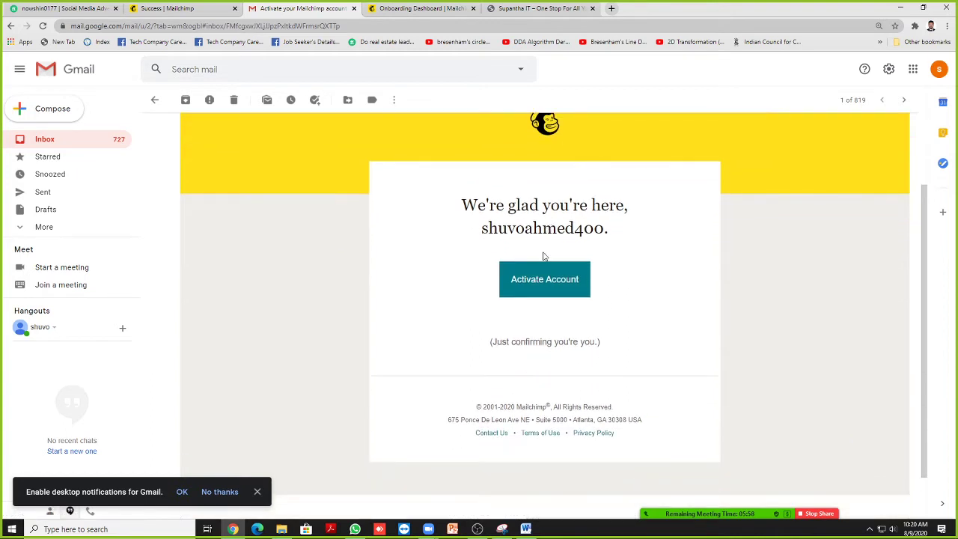
pyautogui.scroll(-1, 552, 288)
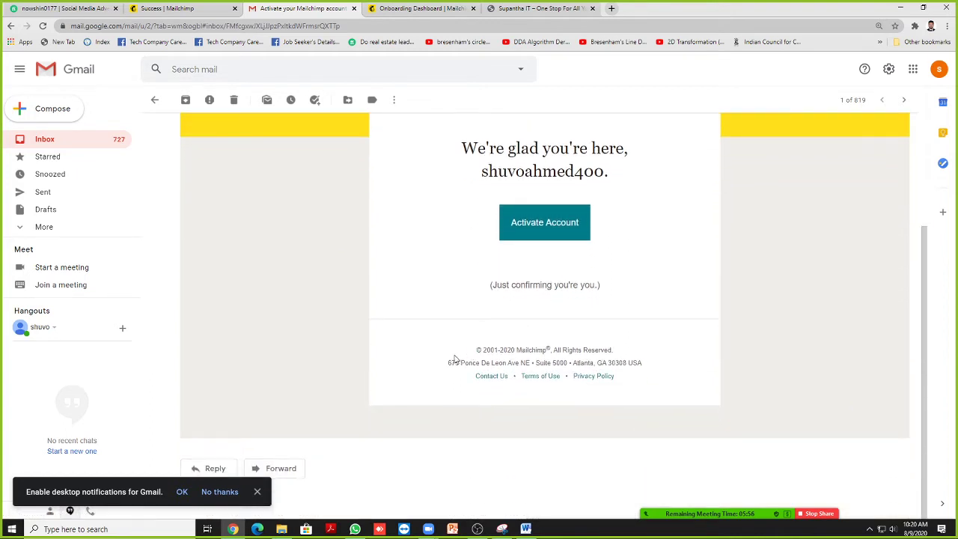
# - Highlight the email's footer text, then return to the Mailchimp onboarding dashboard tab
pyautogui.moveTo(458, 346)
pyautogui.mouseDown()
pyautogui.moveTo(635, 364)
pyautogui.moveTo(624, 381)
pyautogui.moveTo(466, 350)
pyautogui.mouseUp()
pyautogui.click(625, 383)
pyautogui.click(465, 350)
pyautogui.moveTo(623, 382); pyautogui.dragTo(472, 349)
pyautogui.click(463, 350)
pyautogui.scroll(2, 410, 362)
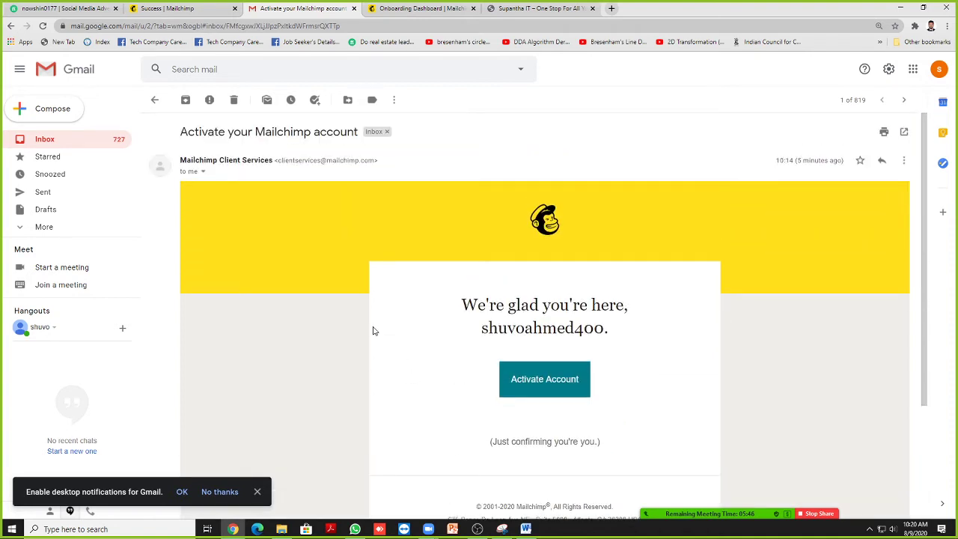
pyautogui.click(418, 8)
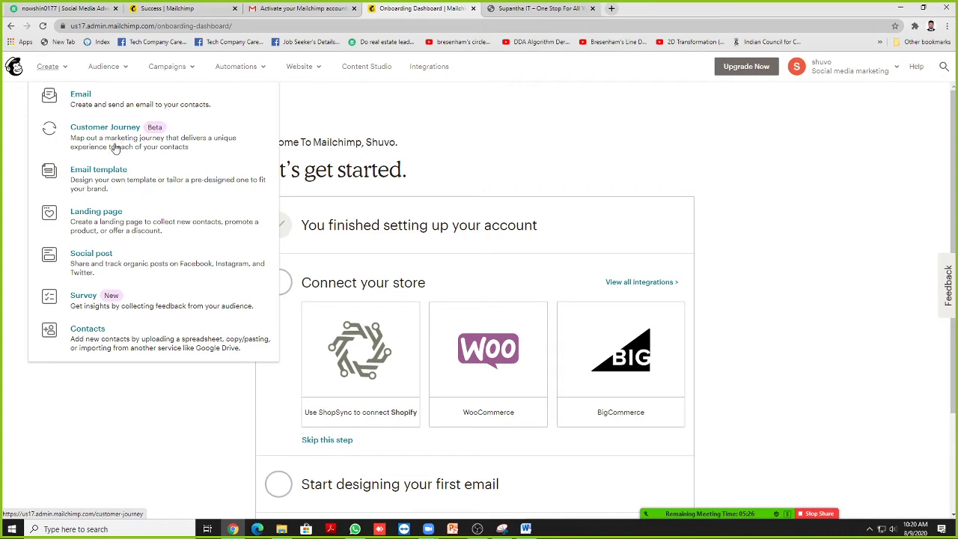
# - Go to the fiverr.com home page and search for 'email template' gigs
pyautogui.click(67, 8)
pyautogui.moveTo(198, 26); pyautogui.dragTo(107, 36)
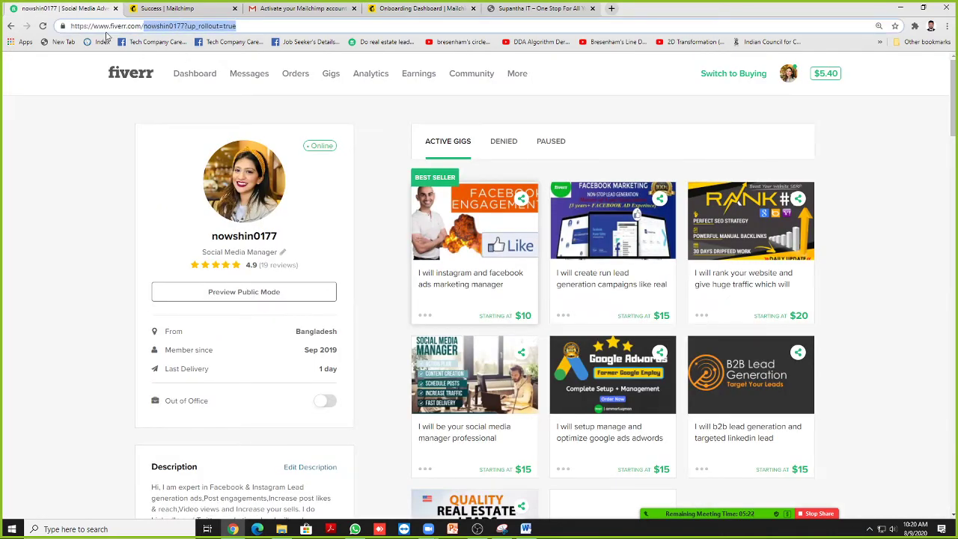
pyautogui.press('BackSpace')
pyautogui.press('Return')
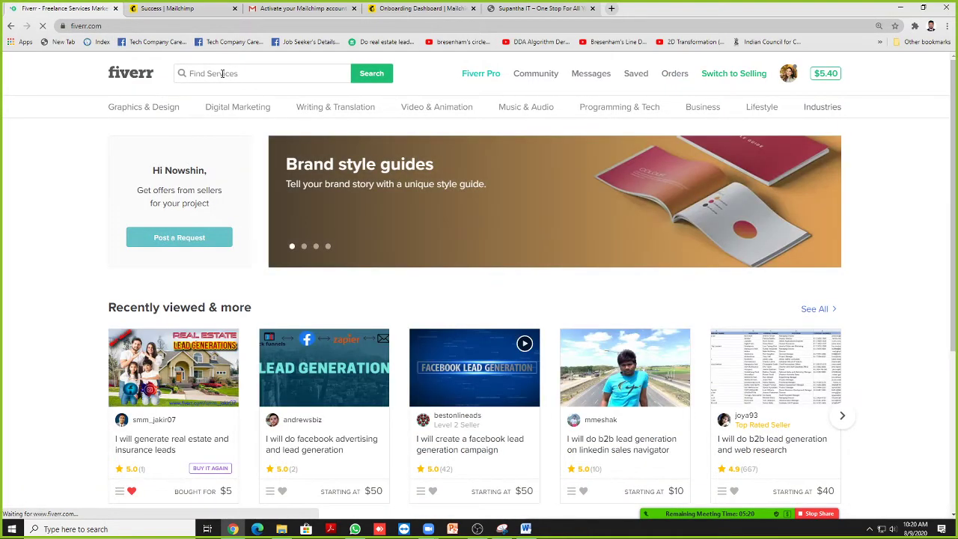
pyautogui.click(223, 73)
pyautogui.write('emai')
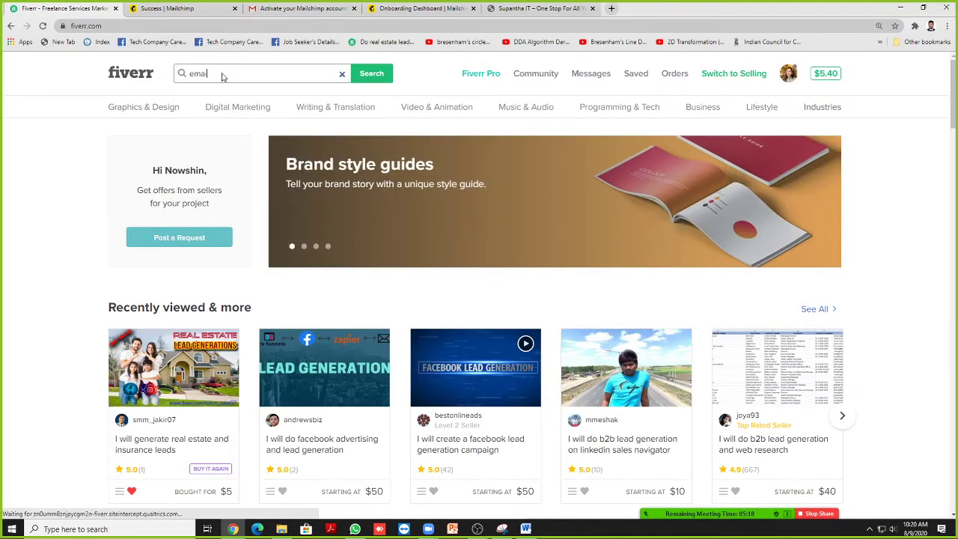
pyautogui.write('l template')
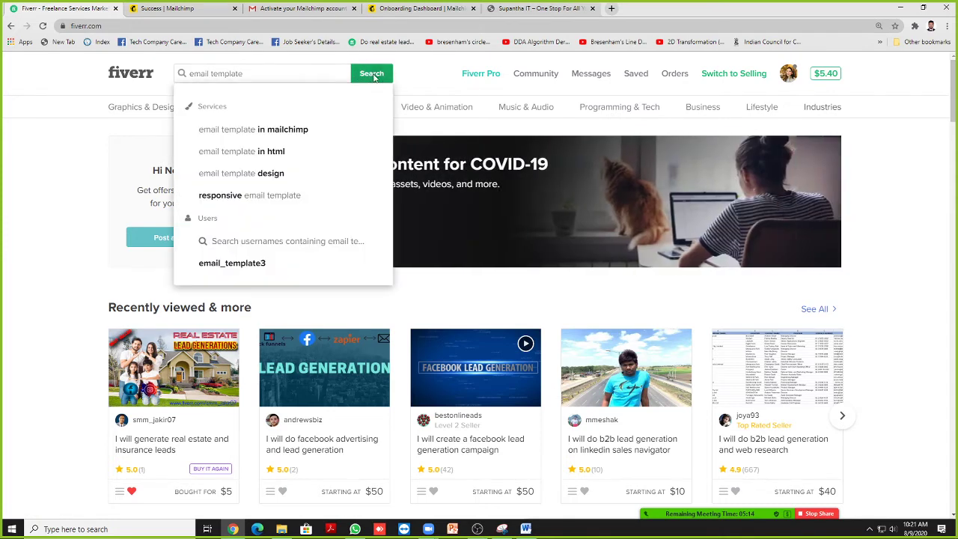
pyautogui.click(373, 75)
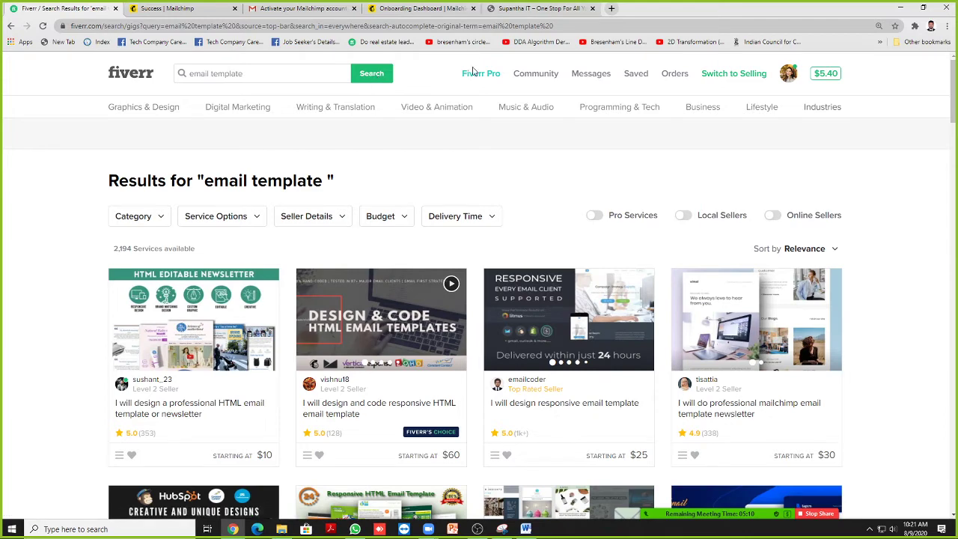
# - Scroll through the email template gig results, then return to the Mailchimp onboarding dashboard
pyautogui.scroll(-2, 464, 130)
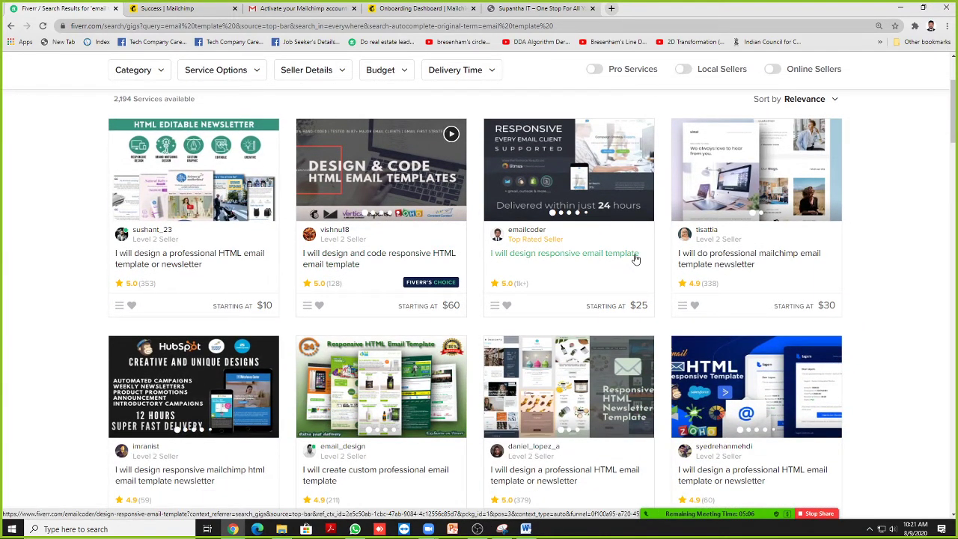
pyautogui.scroll(-1, 633, 253)
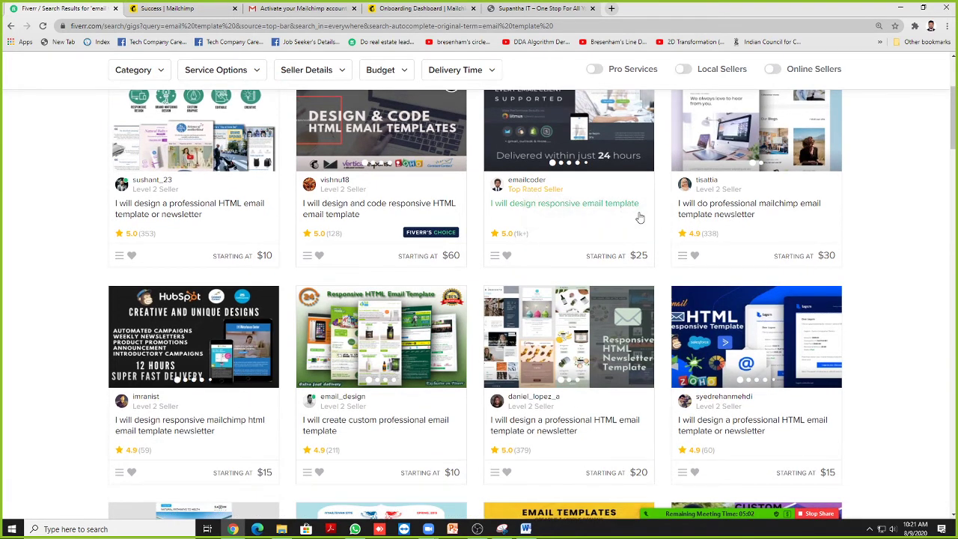
pyautogui.scroll(1, 693, 212)
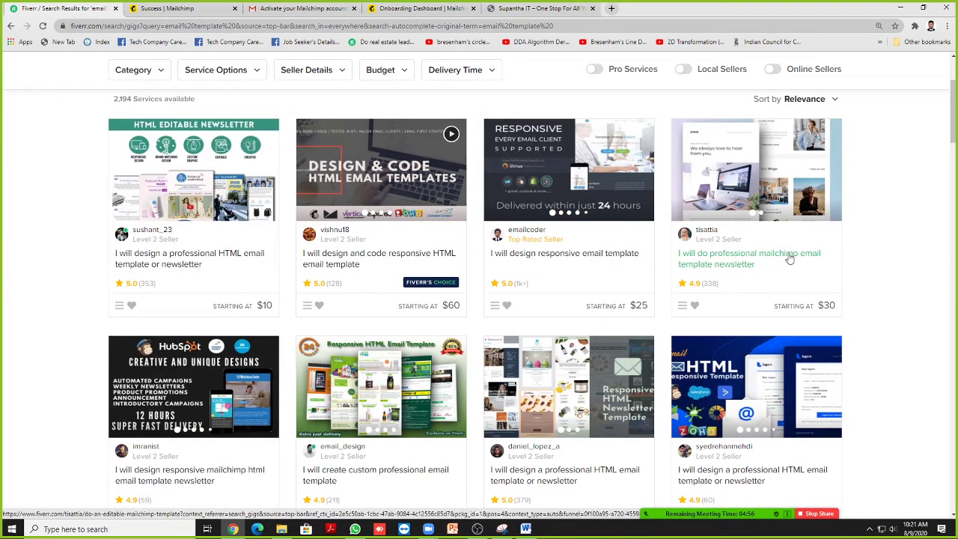
pyautogui.scroll(-5, 355, 245)
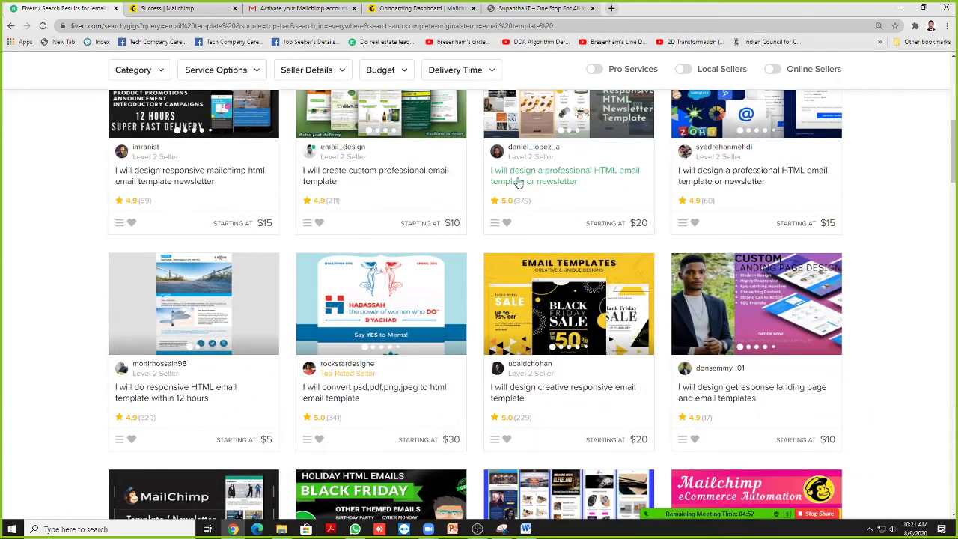
pyautogui.scroll(1, 591, 188)
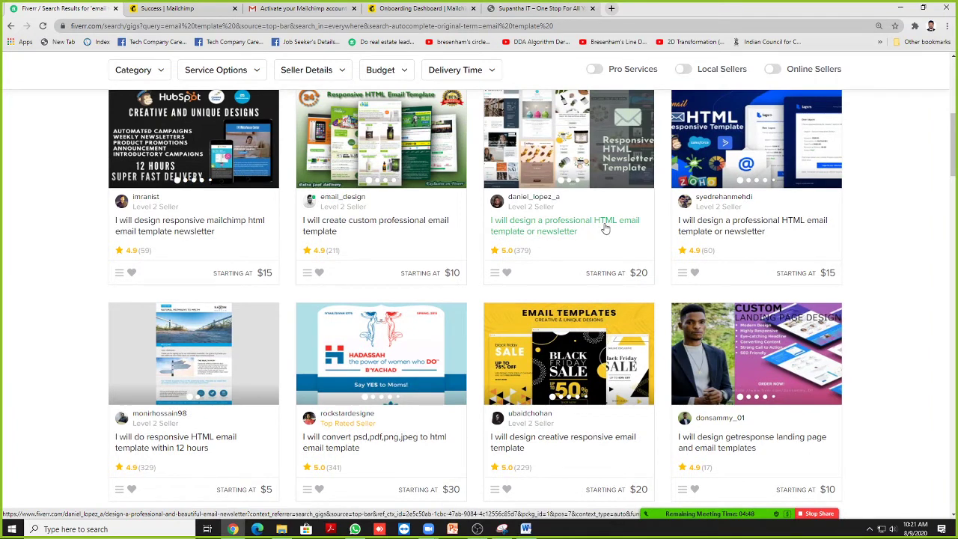
pyautogui.scroll(1, 533, 284)
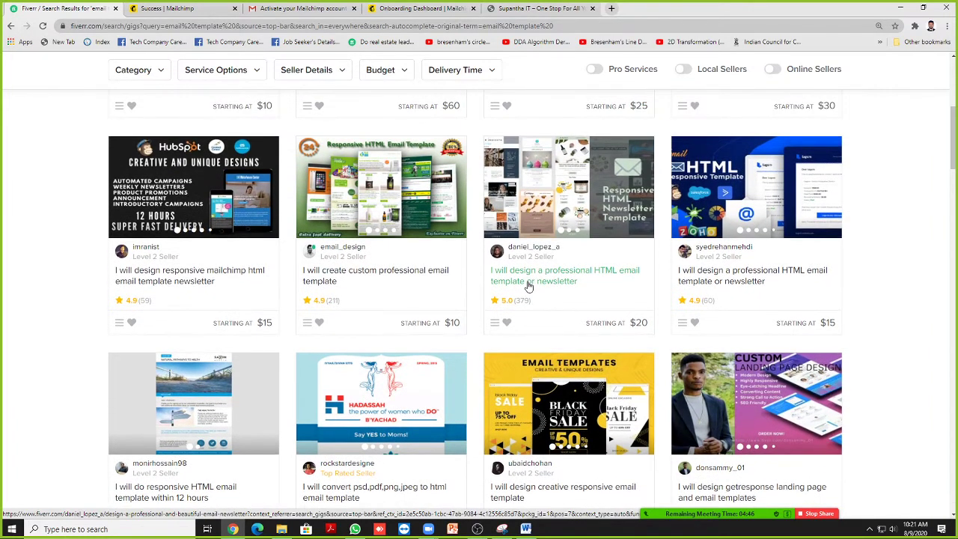
pyautogui.scroll(-1, 550, 287)
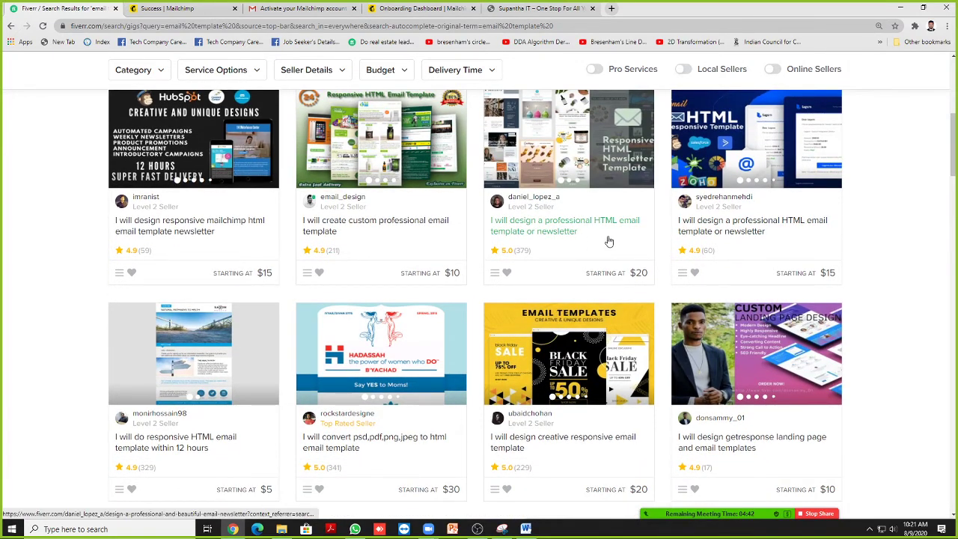
pyautogui.scroll(-1, 536, 250)
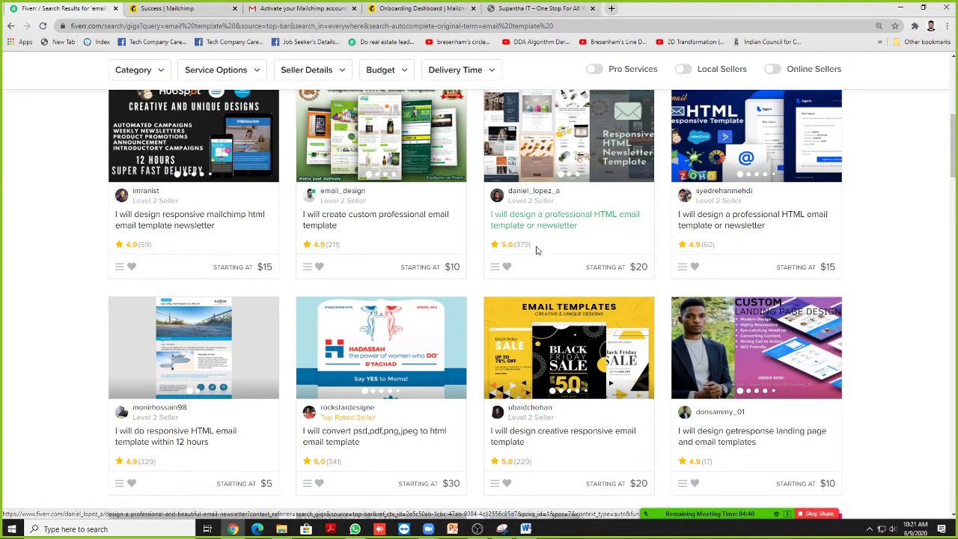
pyautogui.scroll(-9, 535, 250)
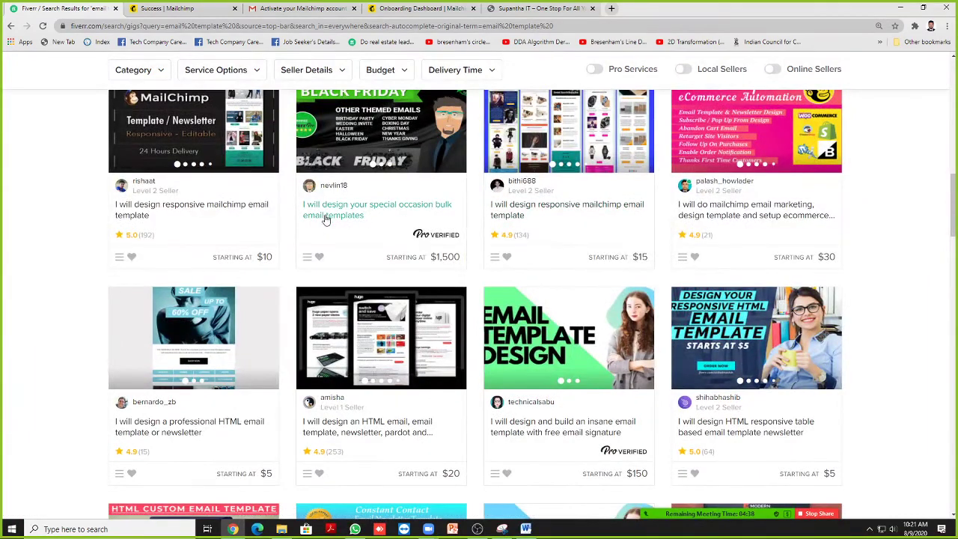
pyautogui.scroll(-3, 374, 216)
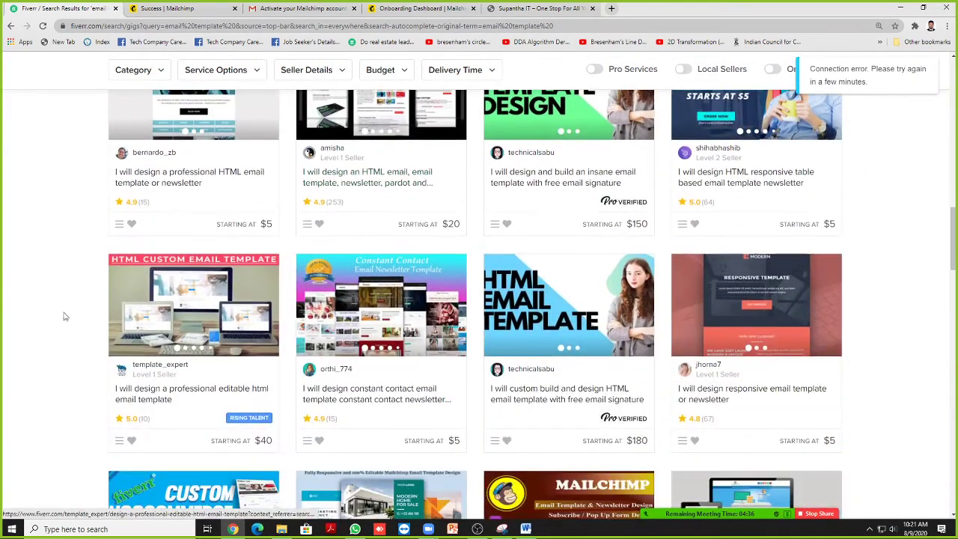
pyautogui.scroll(-4, 677, 217)
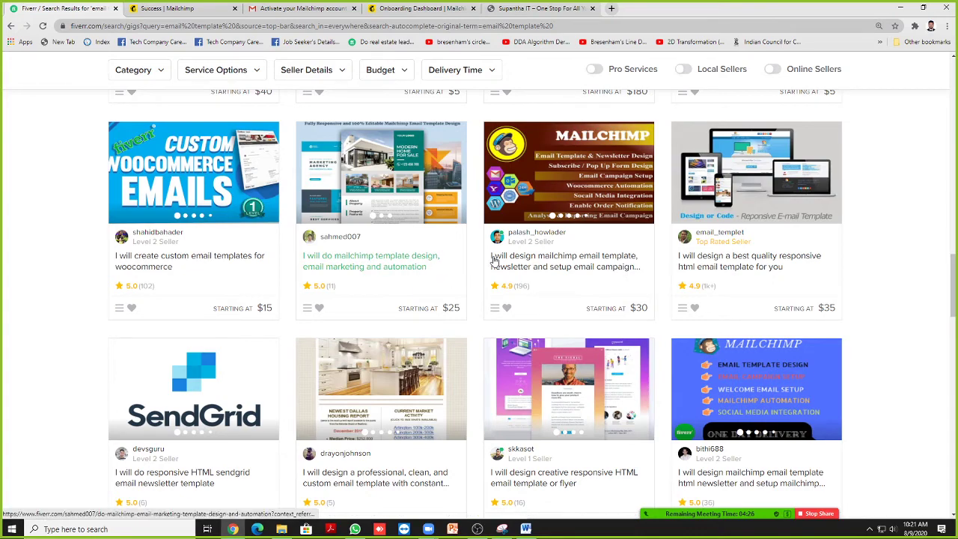
pyautogui.scroll(-4, 493, 260)
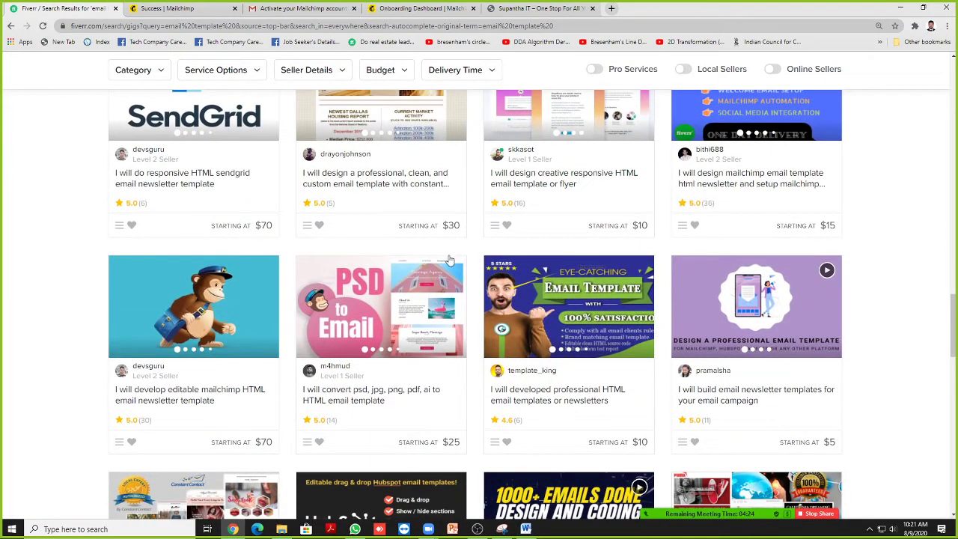
pyautogui.scroll(1, 449, 259)
pyautogui.scroll(-5, 432, 267)
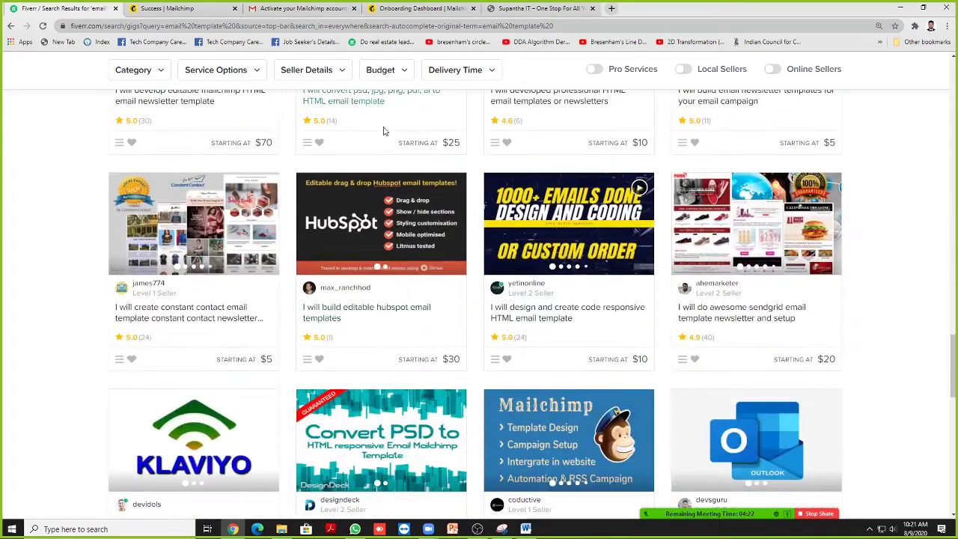
pyautogui.scroll(-5, 384, 131)
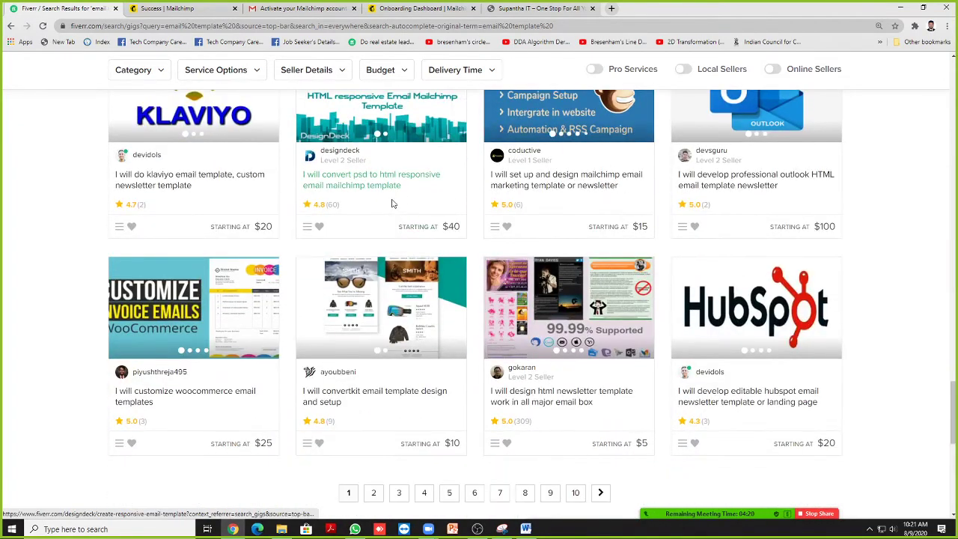
pyautogui.scroll(-4, 392, 204)
pyautogui.click(423, 8)
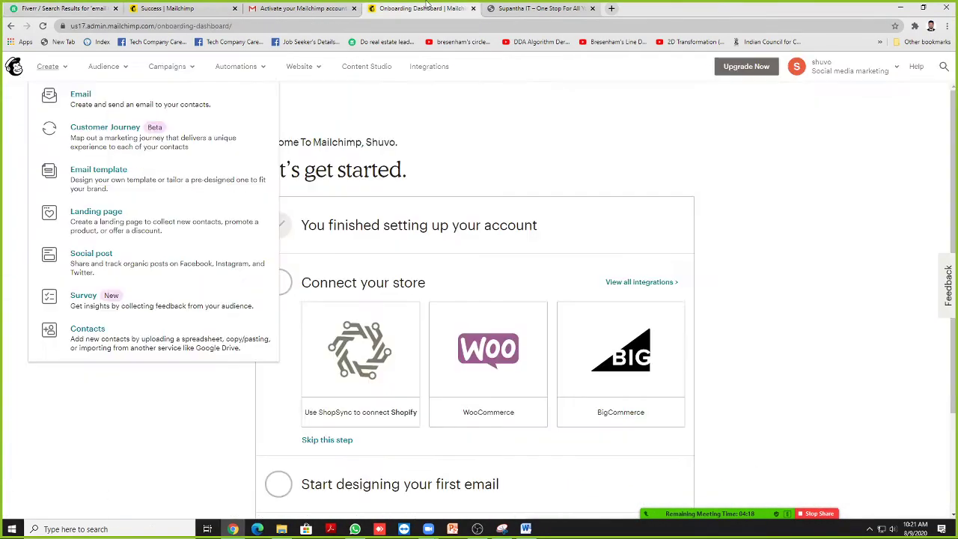
# - Look over the Mailchimp activation email, then switch to the other Gmail account's mailbox
pyautogui.click(300, 8)
pyautogui.click(193, 7)
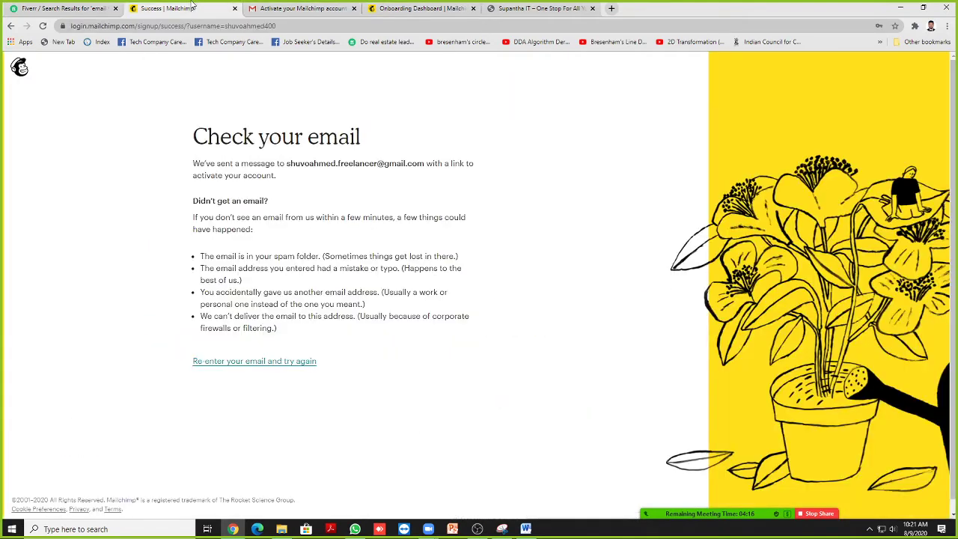
pyautogui.click(292, 8)
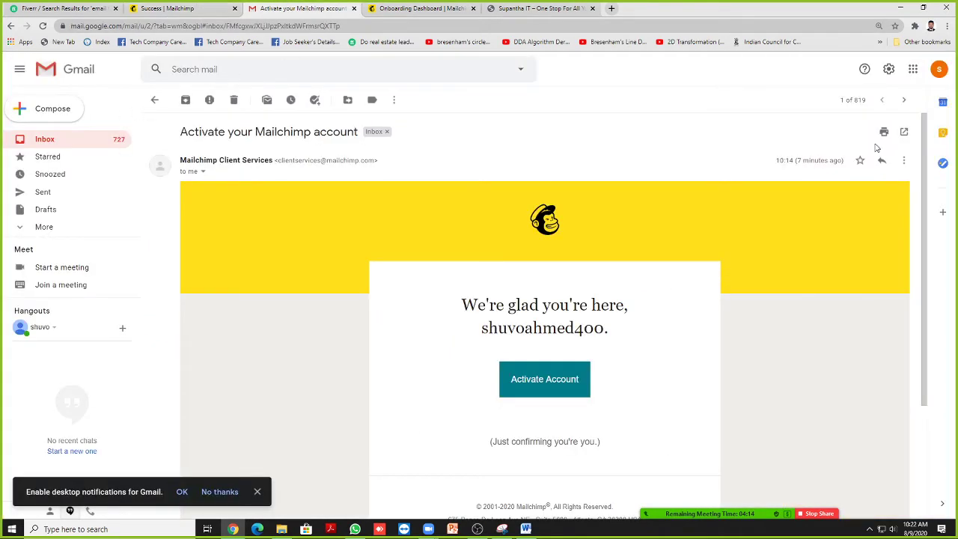
pyautogui.click(938, 69)
pyautogui.click(829, 233)
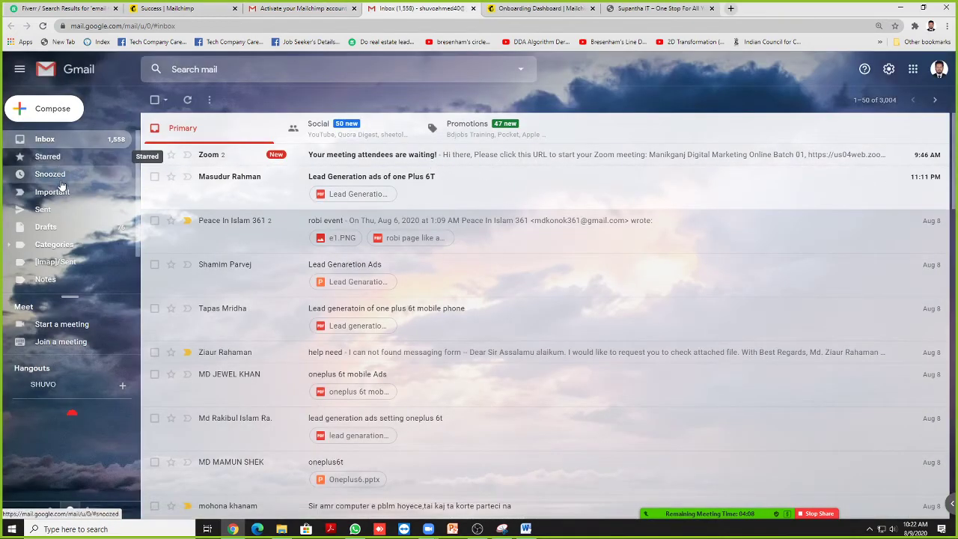
# - Review the sent Email template message and the chat with Buyer conversation, then return to the inbox
pyautogui.click(43, 209)
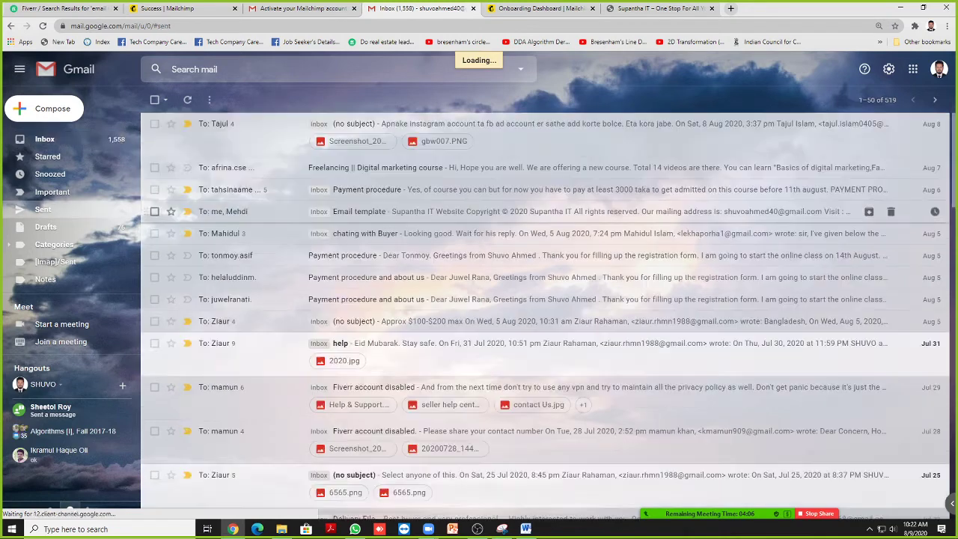
pyautogui.click(374, 219)
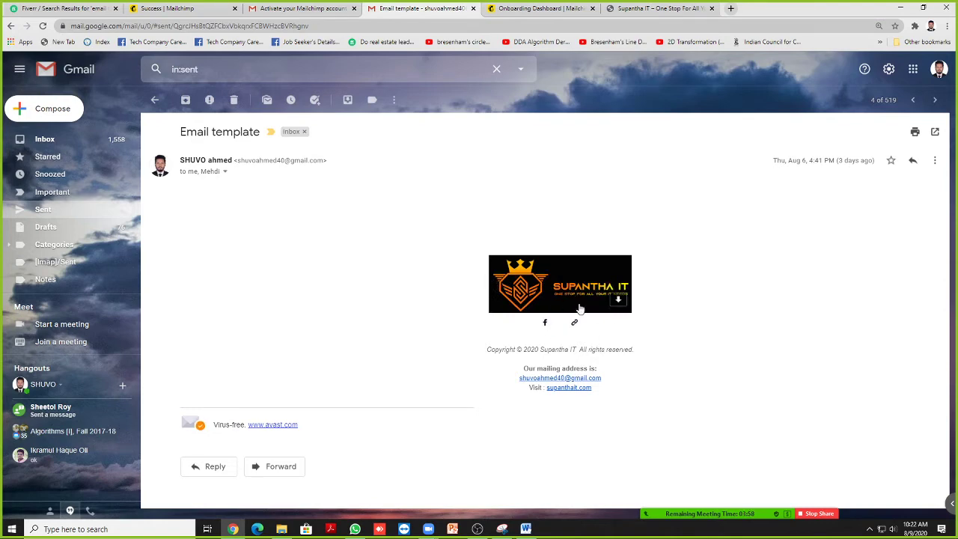
pyautogui.click(53, 213)
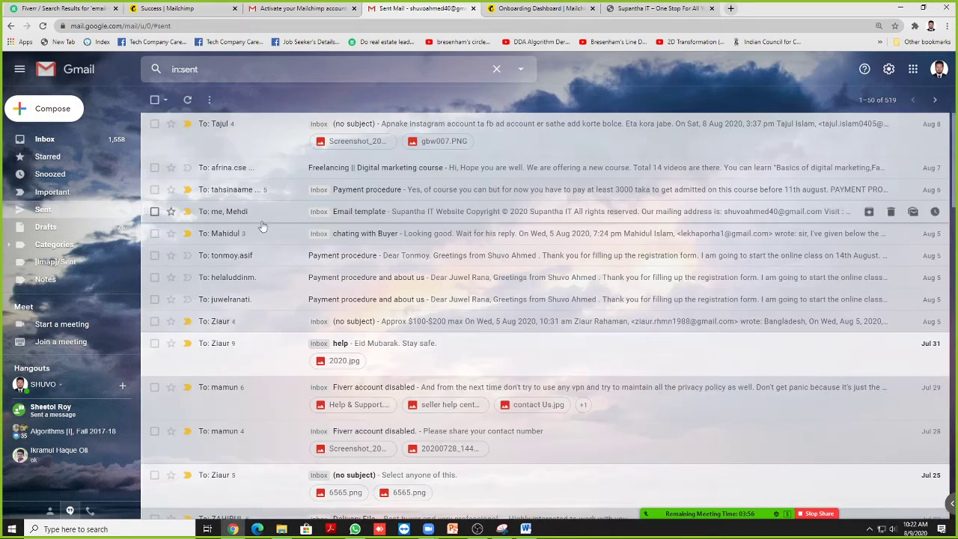
pyautogui.click(345, 213)
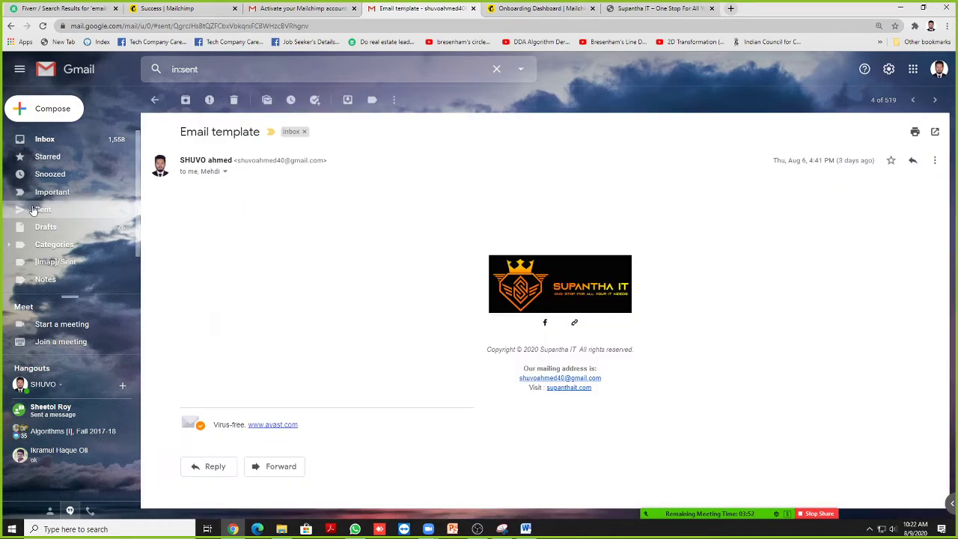
pyautogui.click(31, 209)
pyautogui.click(391, 233)
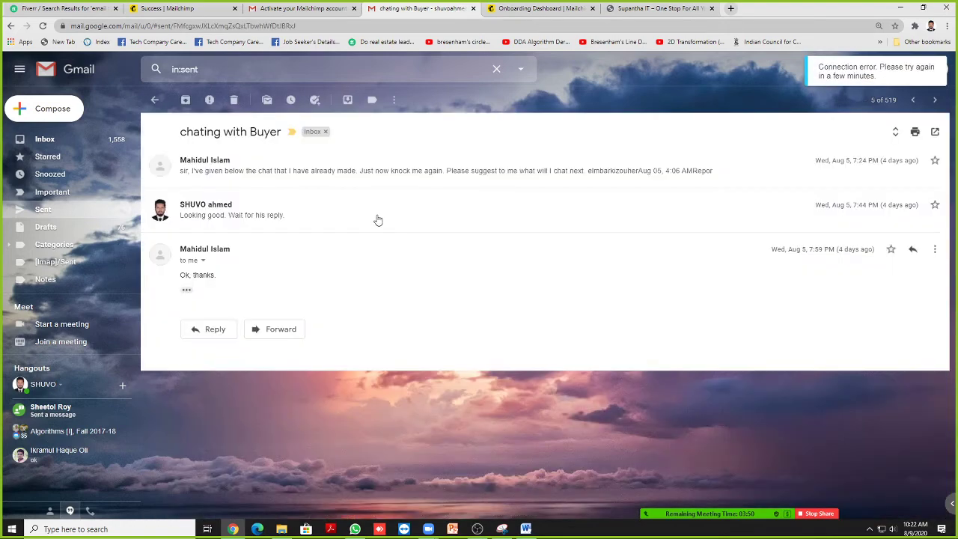
pyautogui.click(75, 212)
pyautogui.click(45, 139)
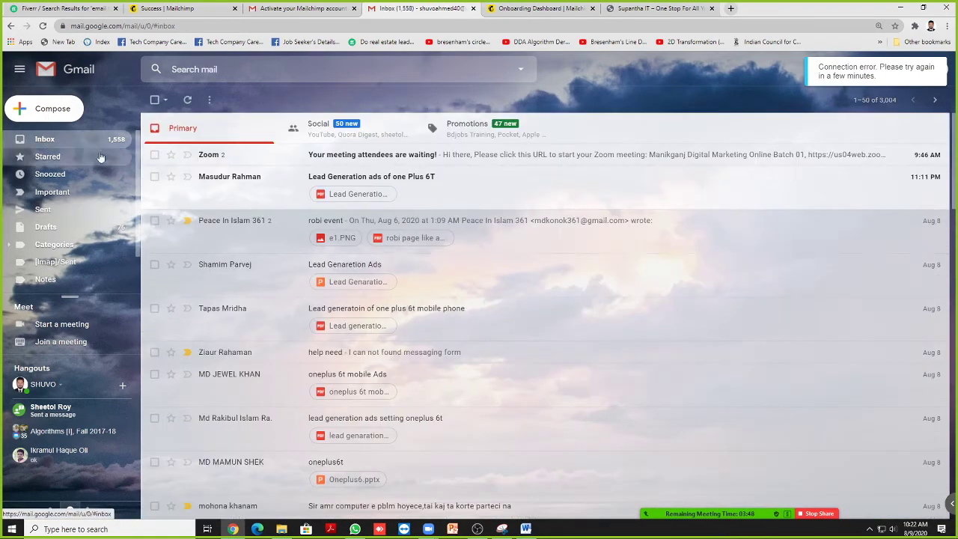
# - Scroll through the inbox and read the Zoom meeting email, then close it
pyautogui.scroll(-3, 393, 228)
pyautogui.scroll(3, 395, 240)
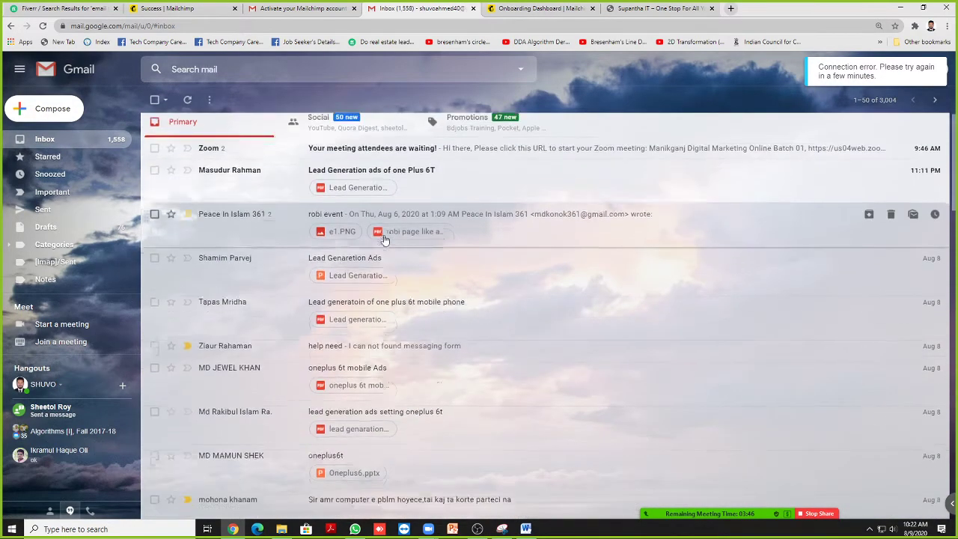
pyautogui.scroll(-3, 392, 237)
pyautogui.scroll(3, 390, 241)
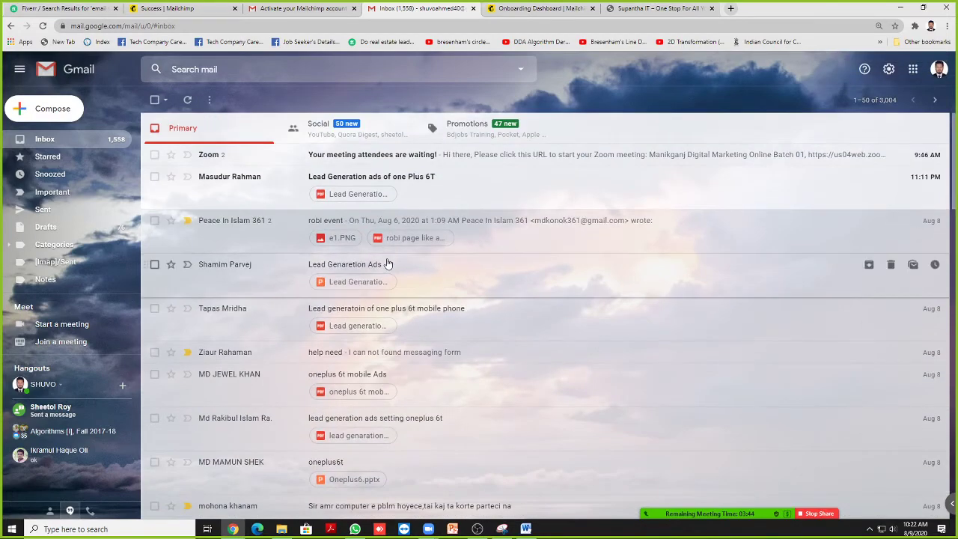
pyautogui.scroll(-1, 372, 252)
pyautogui.scroll(1, 404, 217)
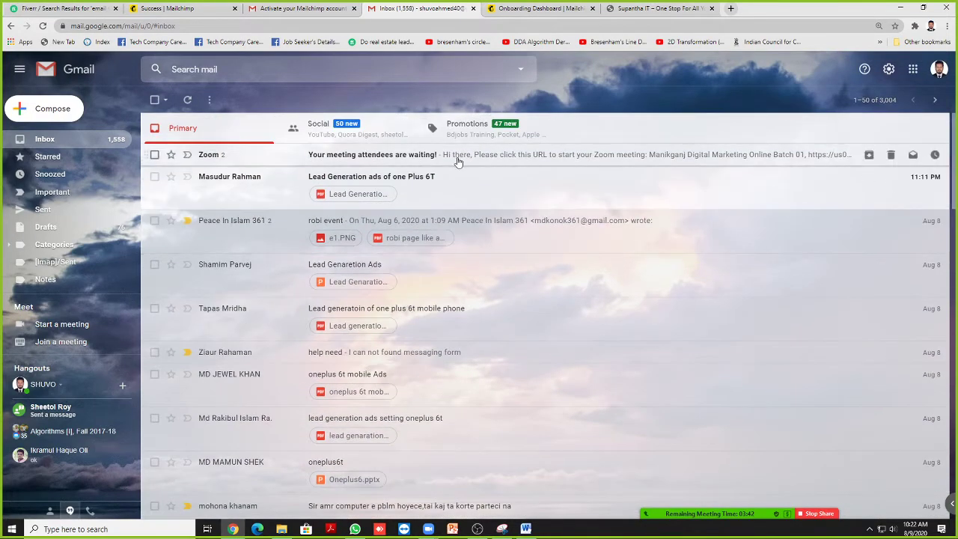
pyautogui.click(464, 158)
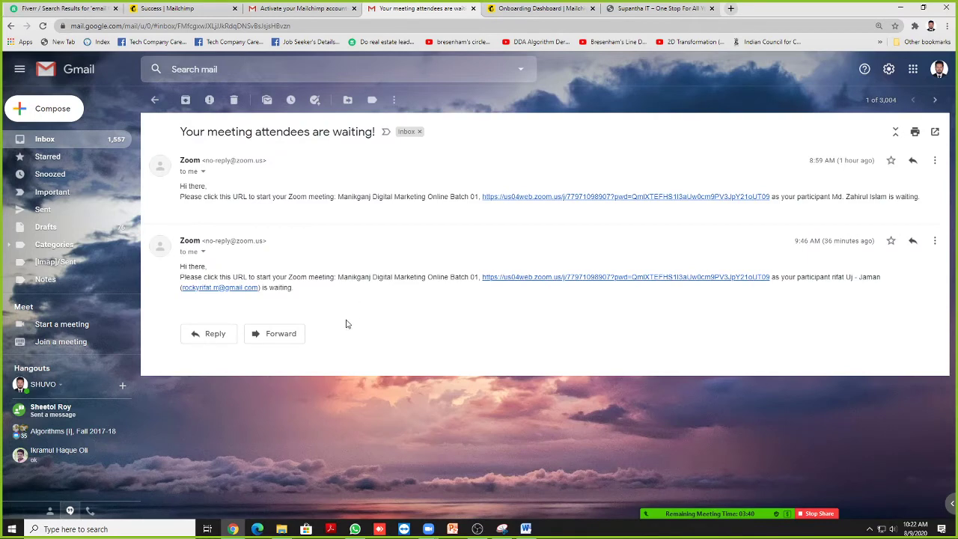
pyautogui.click(64, 140)
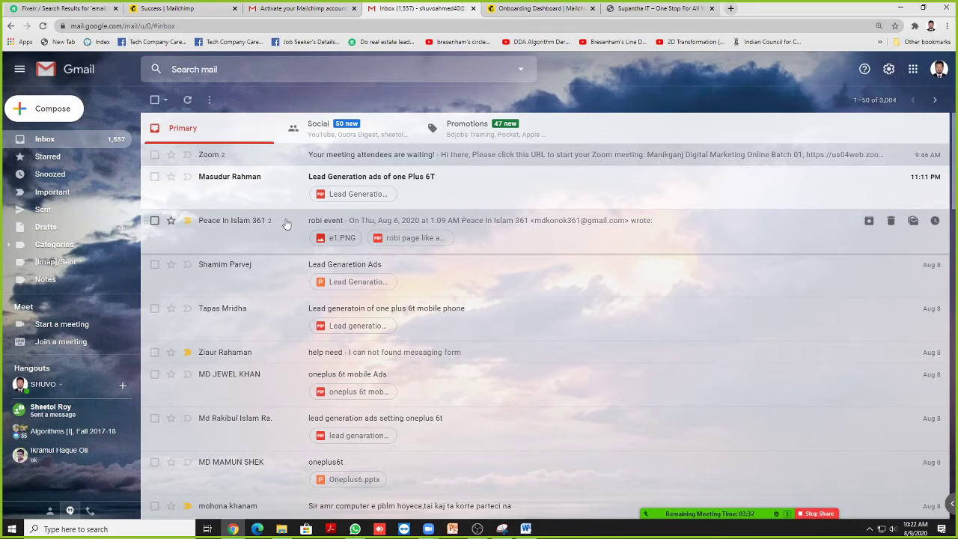
# - Recheck the Mailchimp activation email, then go back to the Mailchimp onboarding dashboard
pyautogui.click(296, 8)
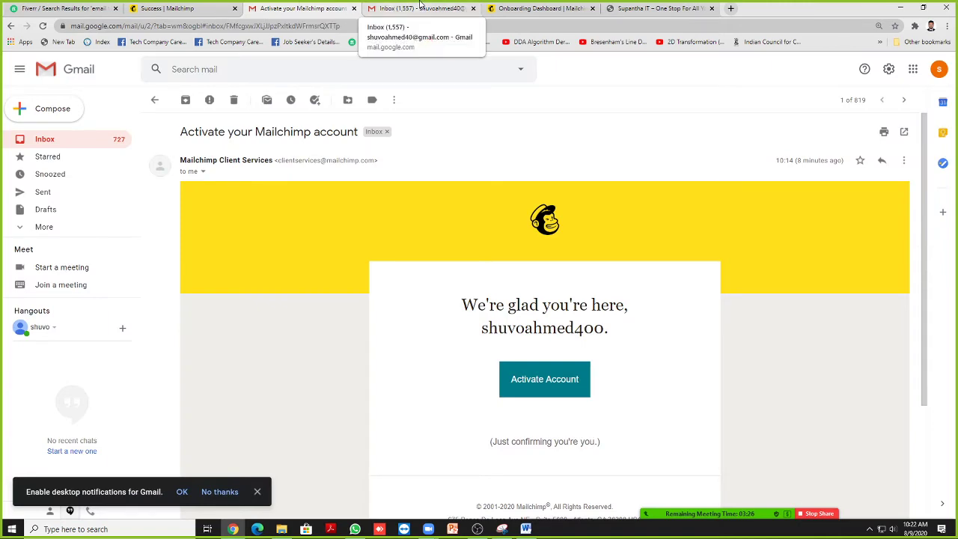
pyautogui.click(421, 4)
pyautogui.click(504, 6)
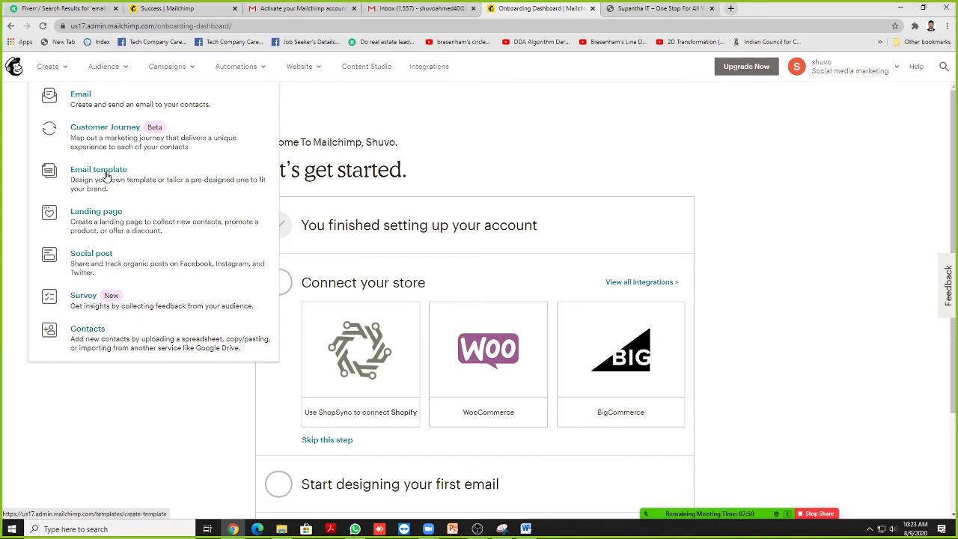
# - Glance at the Supantha IT page, then choose Create > Landing page in Mailchimp
pyautogui.click(685, 8)
pyautogui.click(553, 8)
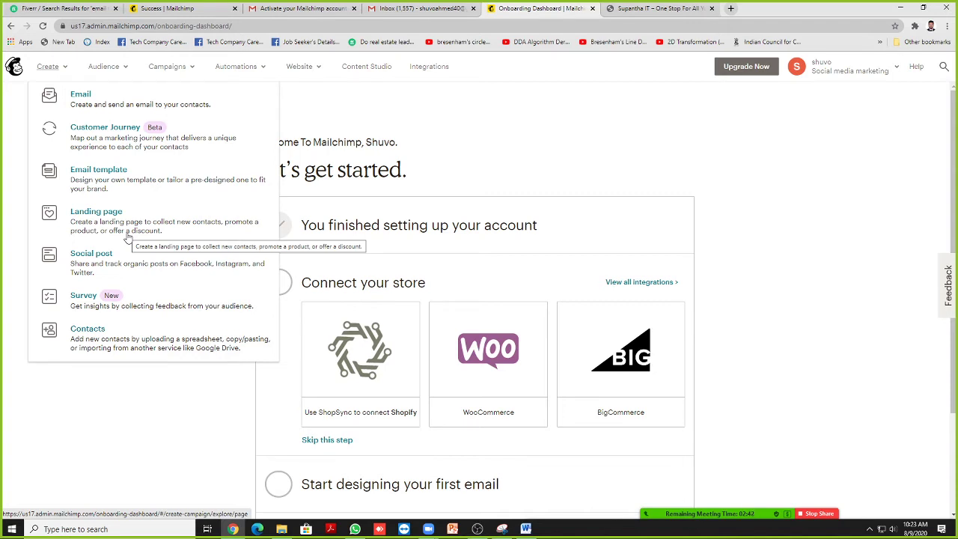
pyautogui.click(112, 215)
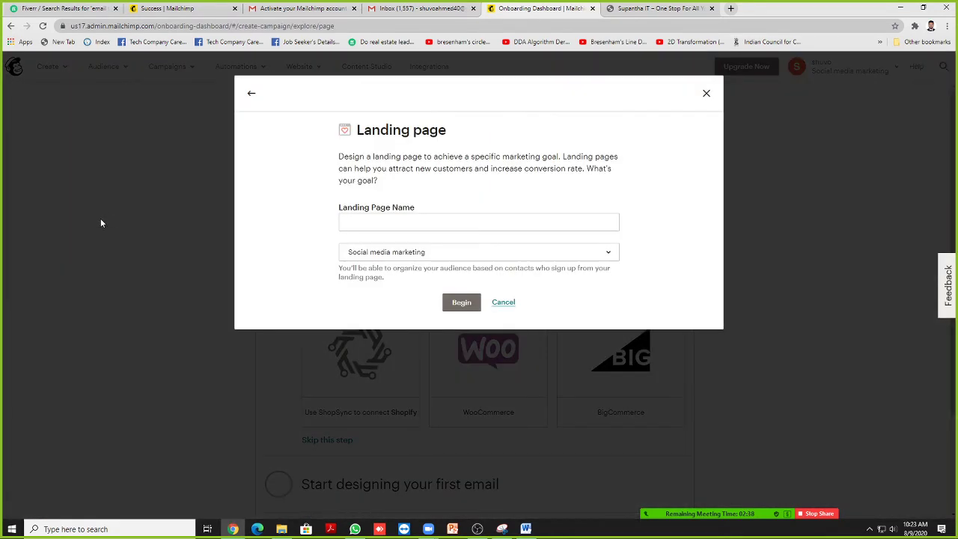
# - Enter 'Facebook advertising' as the landing page name
pyautogui.click(399, 223)
pyautogui.click(310, 216)
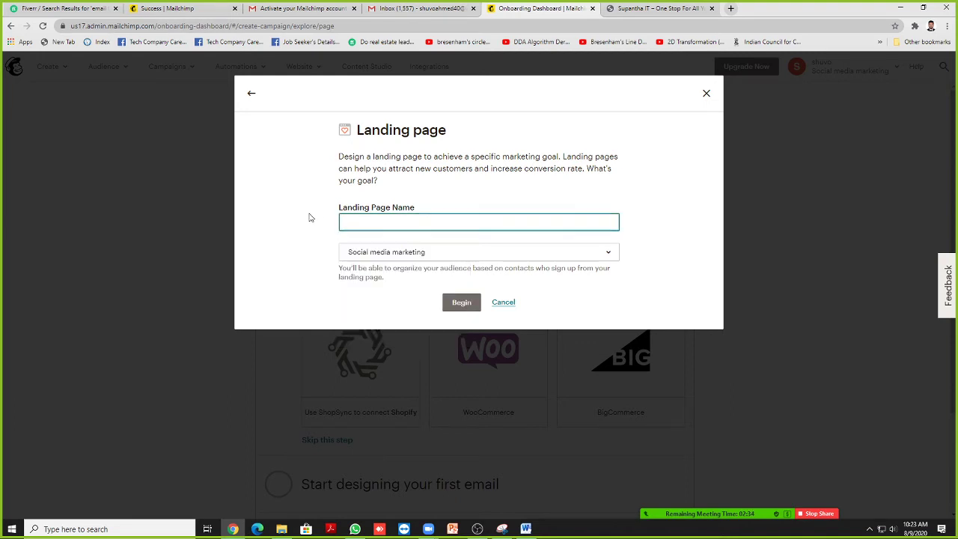
pyautogui.click(387, 220)
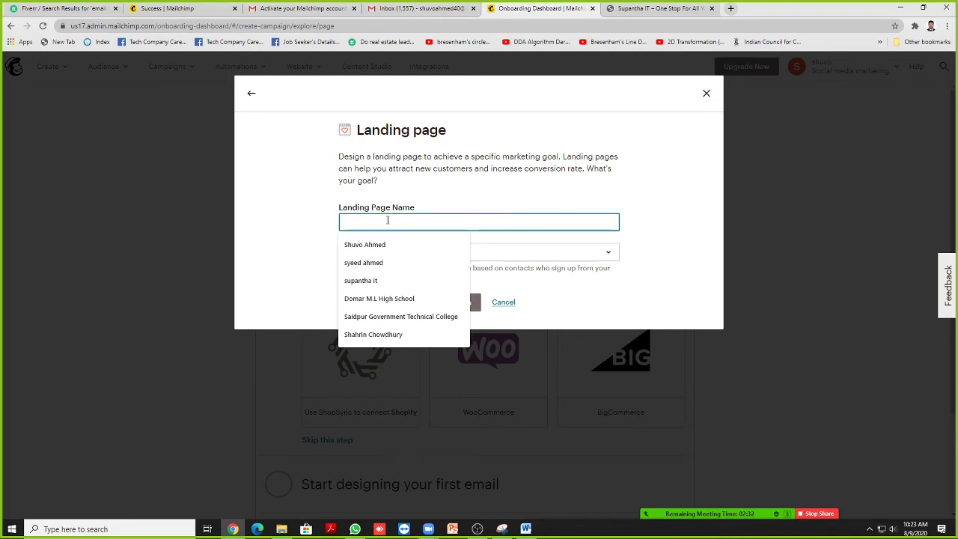
pyautogui.write('Facebook')
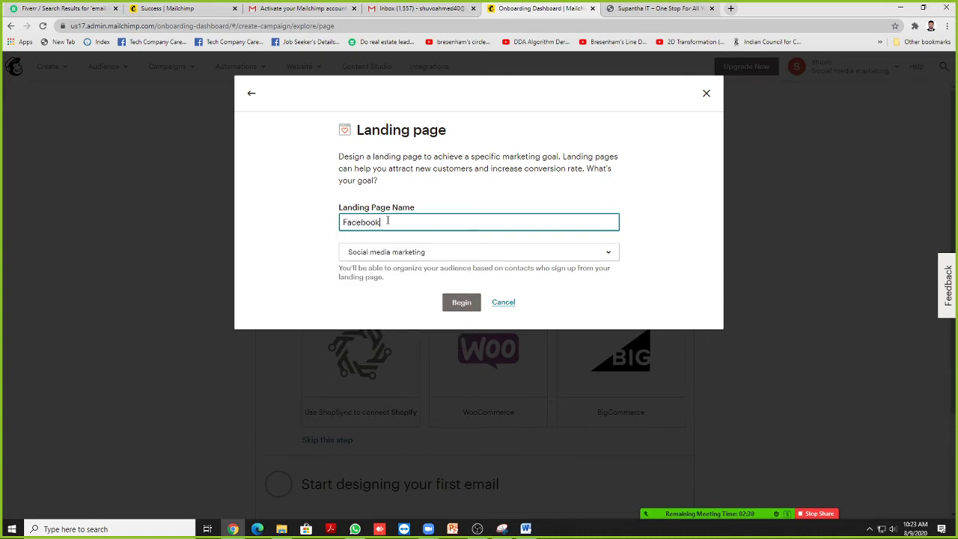
pyautogui.write(' advertising')
# - Assign the Social media marketing audience and begin building the page
pyautogui.click(437, 257)
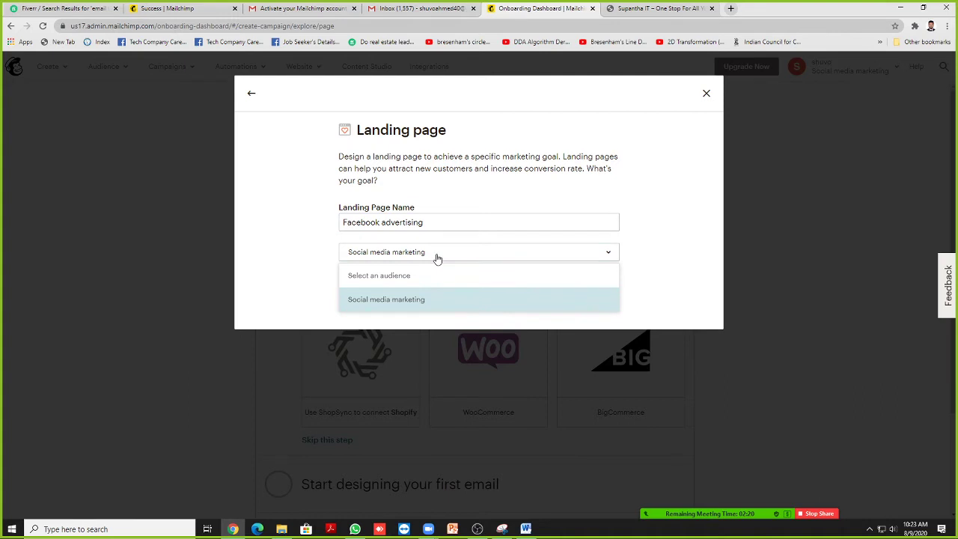
pyautogui.click(409, 275)
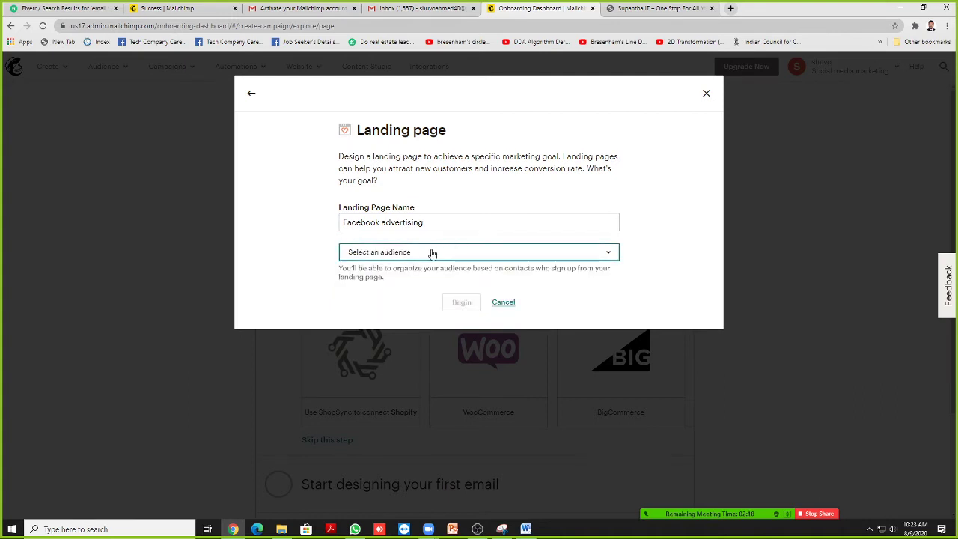
pyautogui.click(432, 253)
pyautogui.click(407, 296)
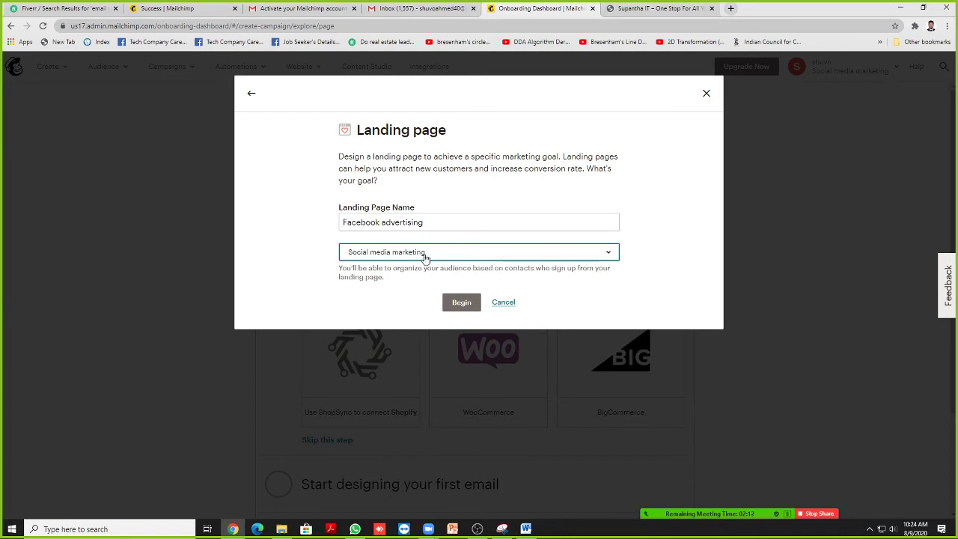
pyautogui.moveTo(439, 225); pyautogui.dragTo(334, 226)
pyautogui.click(458, 305)
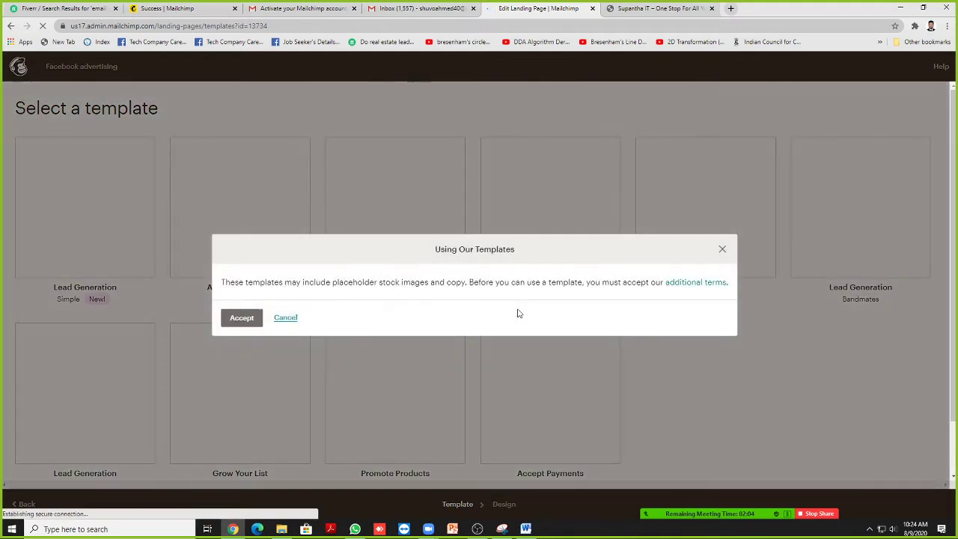
# - Accept the template terms and choose the Lead Generation Simple template
pyautogui.click(247, 320)
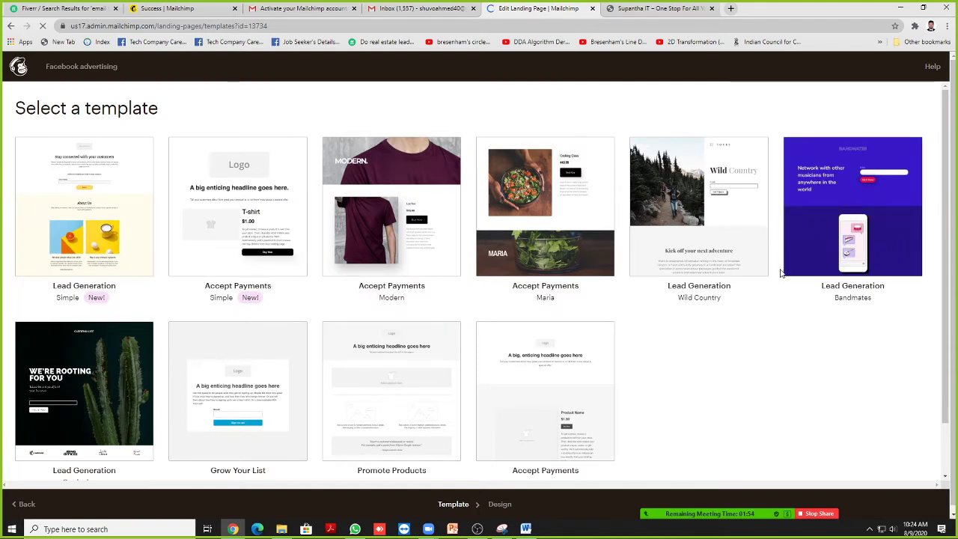
pyautogui.scroll(-1, 781, 273)
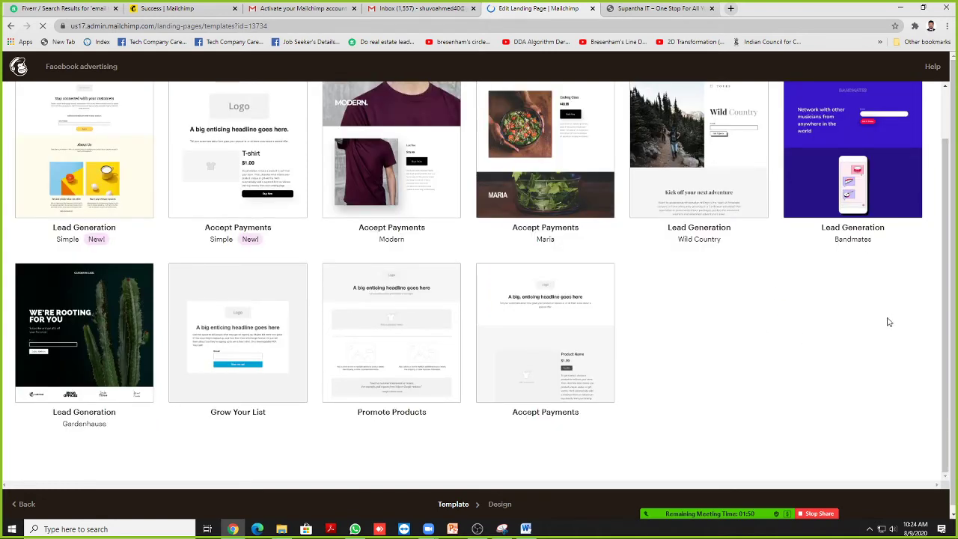
pyautogui.scroll(-1, 889, 321)
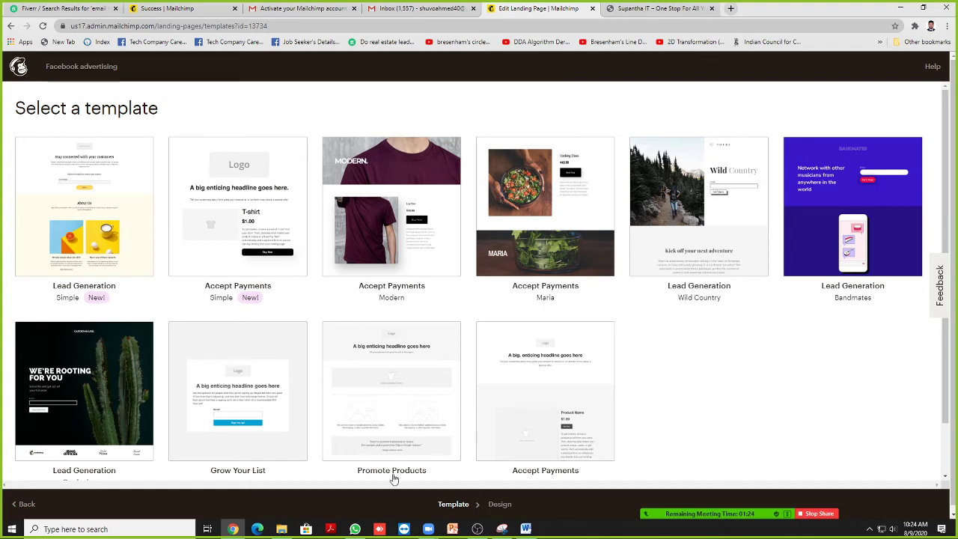
pyautogui.scroll(-1, 407, 378)
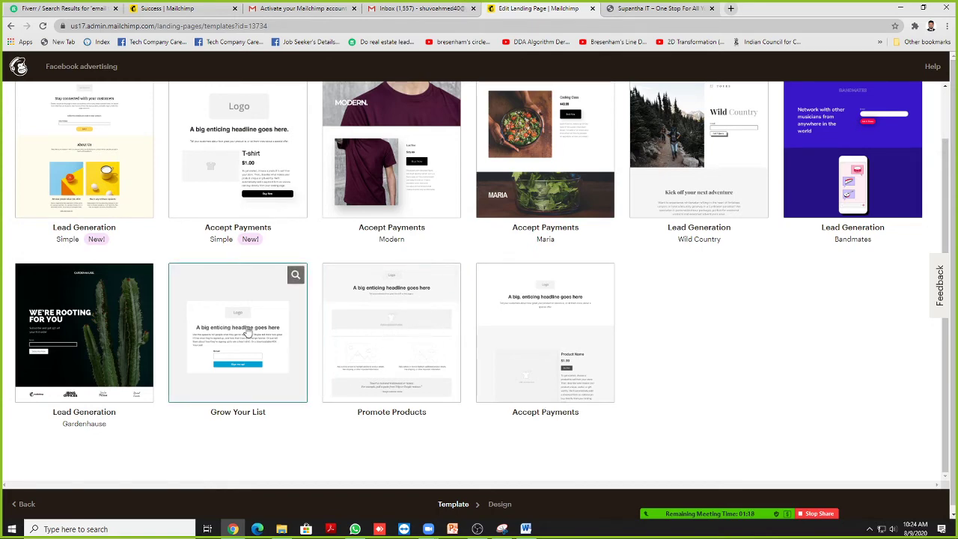
pyautogui.scroll(1, 787, 353)
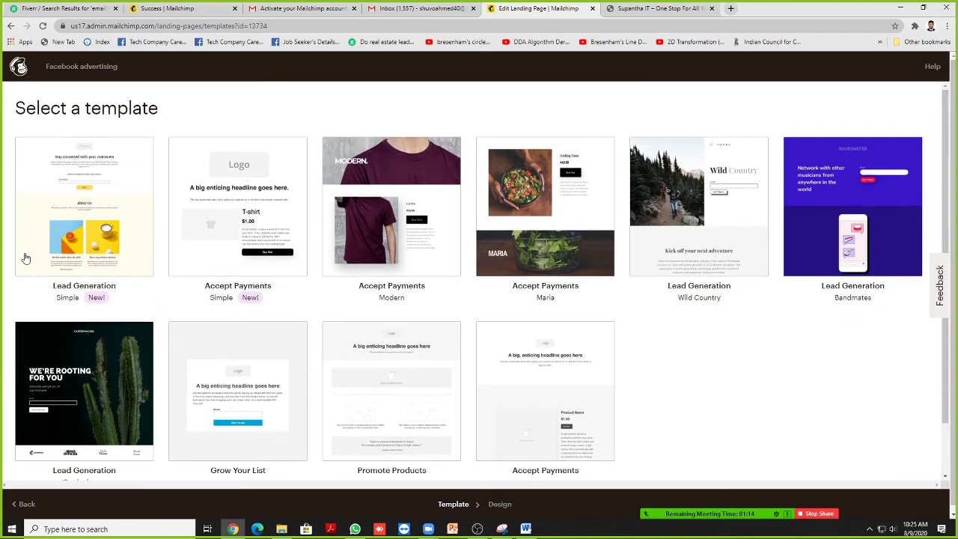
pyautogui.click(82, 196)
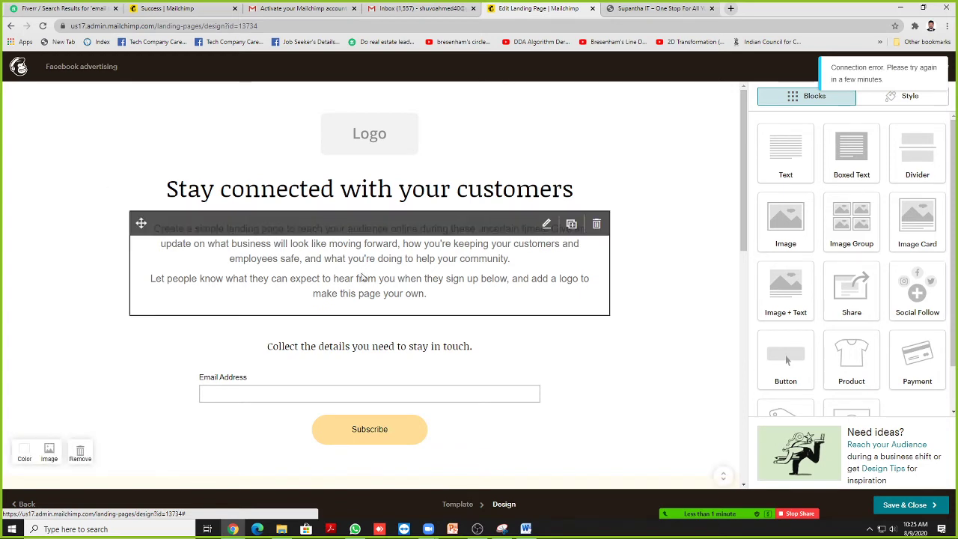
# - Scroll through the template page to review its blocks, down to the social links footer
pyautogui.moveTo(361, 122)
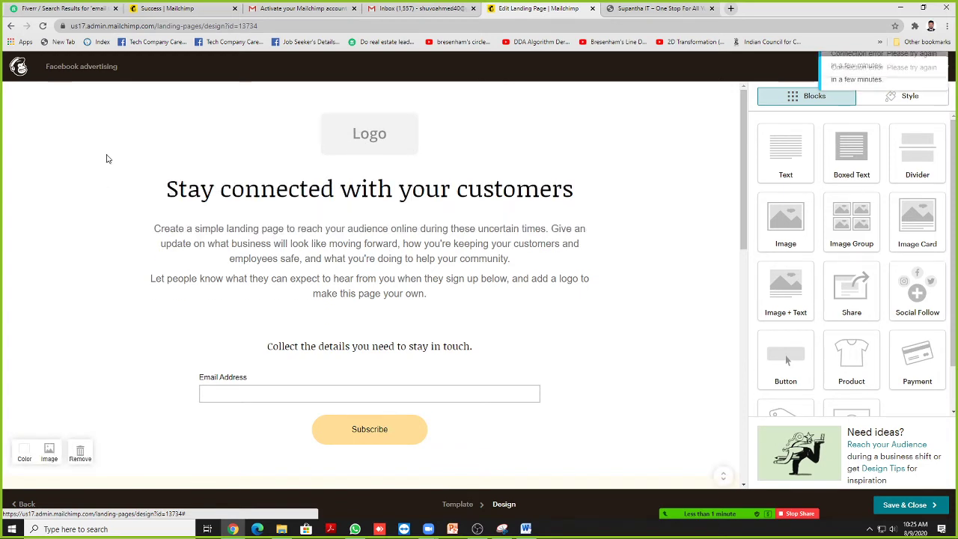
pyautogui.scroll(-2, 486, 333)
pyautogui.scroll(-5, 479, 322)
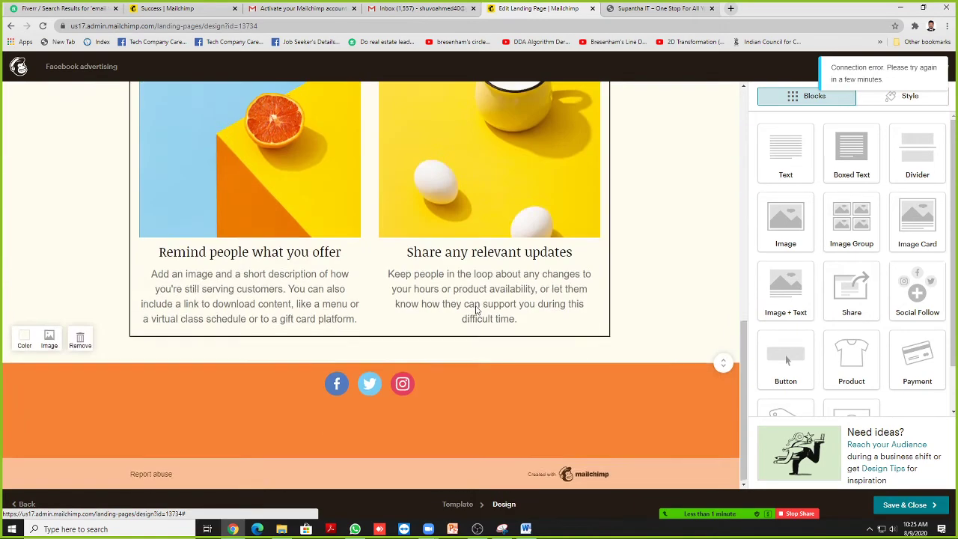
pyautogui.scroll(6, 467, 329)
pyautogui.scroll(1, 467, 341)
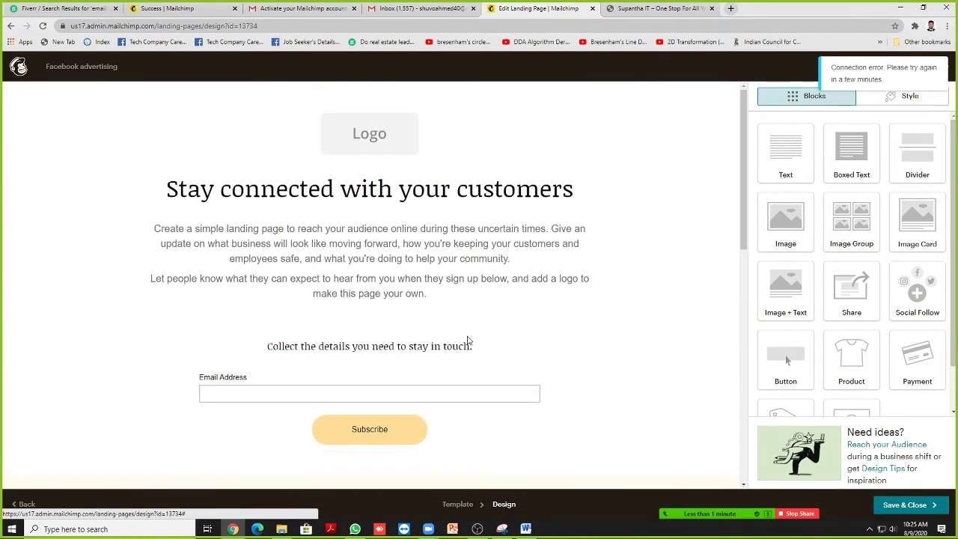
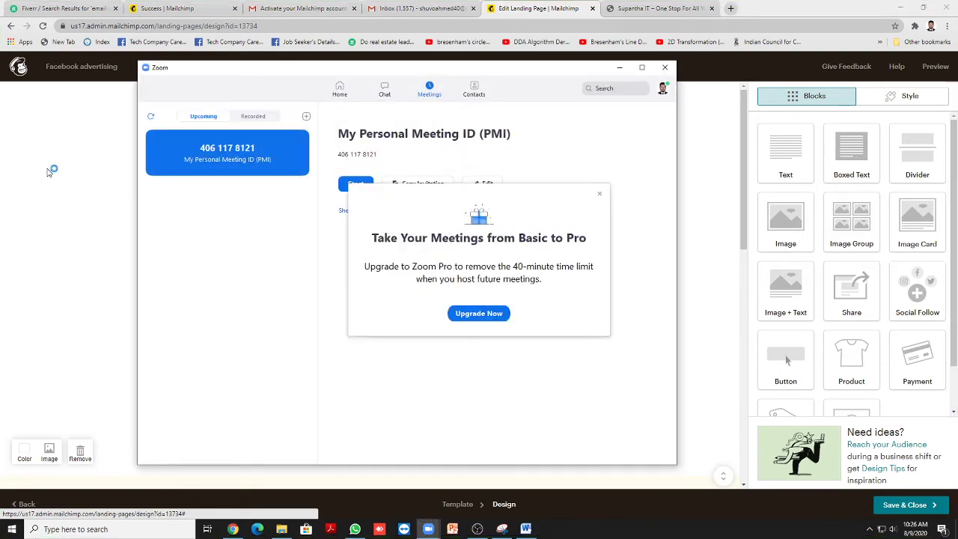
# - Dismiss the Zoom Pro offer and join the meeting from the WhatsApp invite link
pyautogui.click(599, 194)
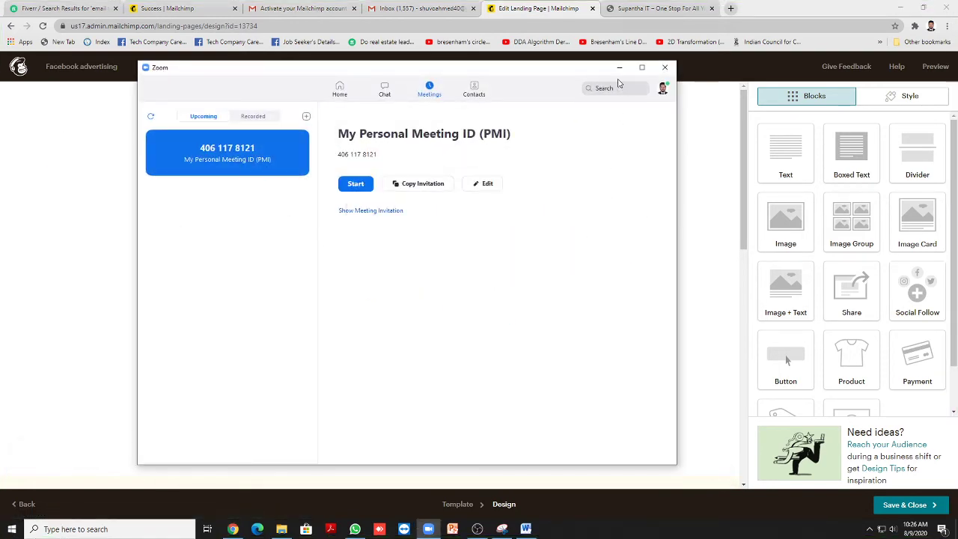
pyautogui.click(354, 529)
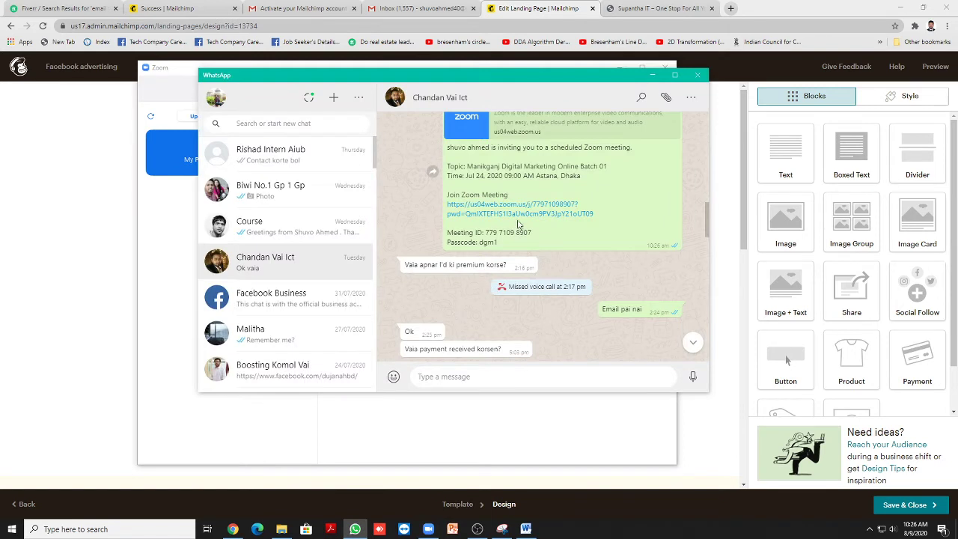
pyautogui.click(519, 218)
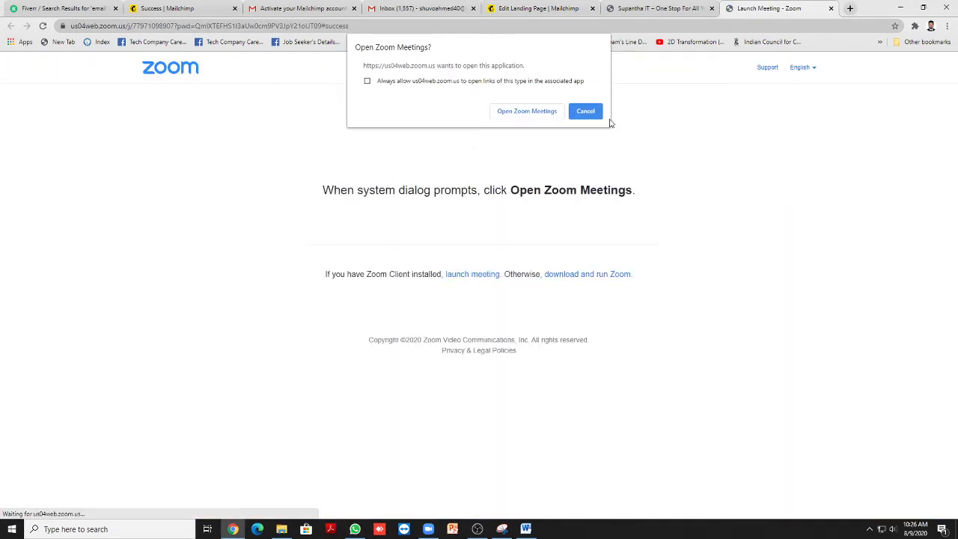
pyautogui.click(535, 113)
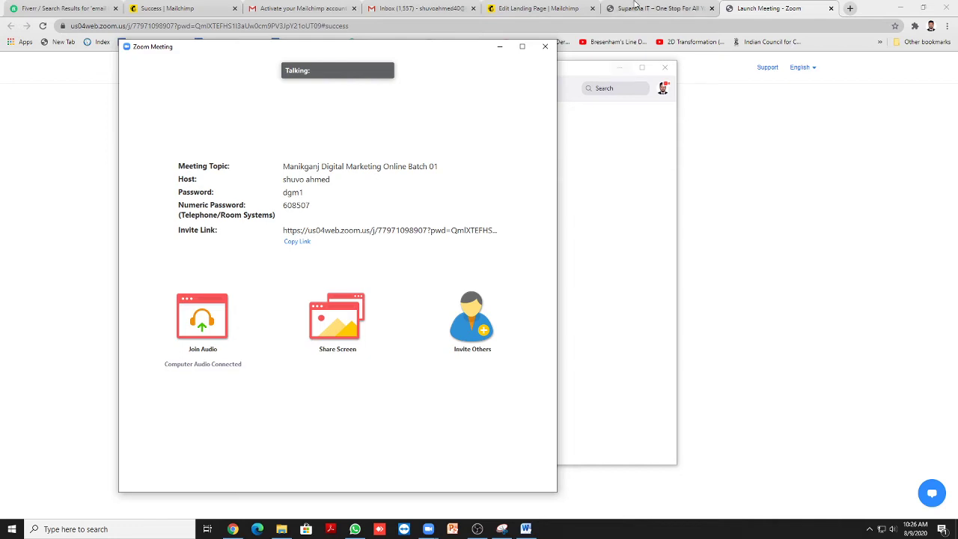
# - Mute the microphone, share the entire screen, and minimize the Zoom window
pyautogui.moveTo(359, 481)
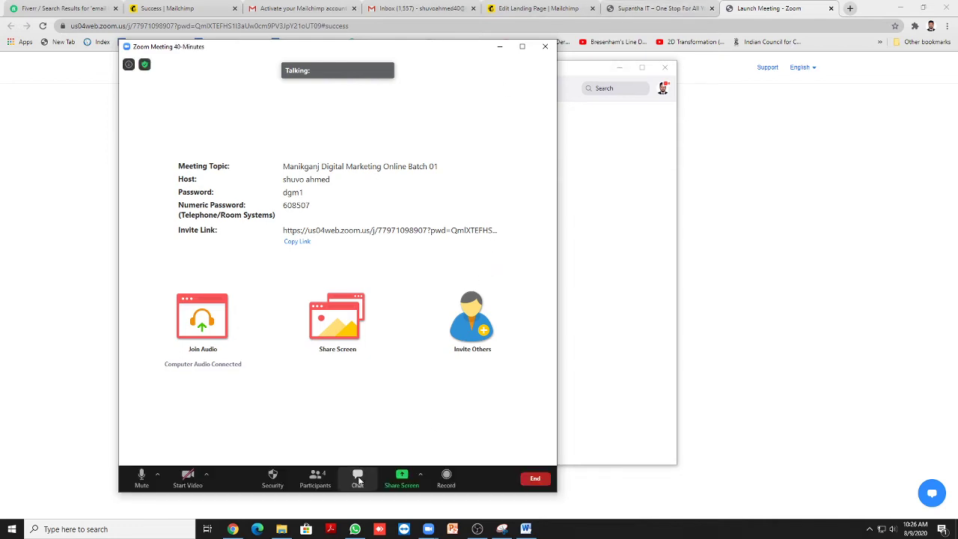
pyautogui.click(140, 479)
pyautogui.click(399, 479)
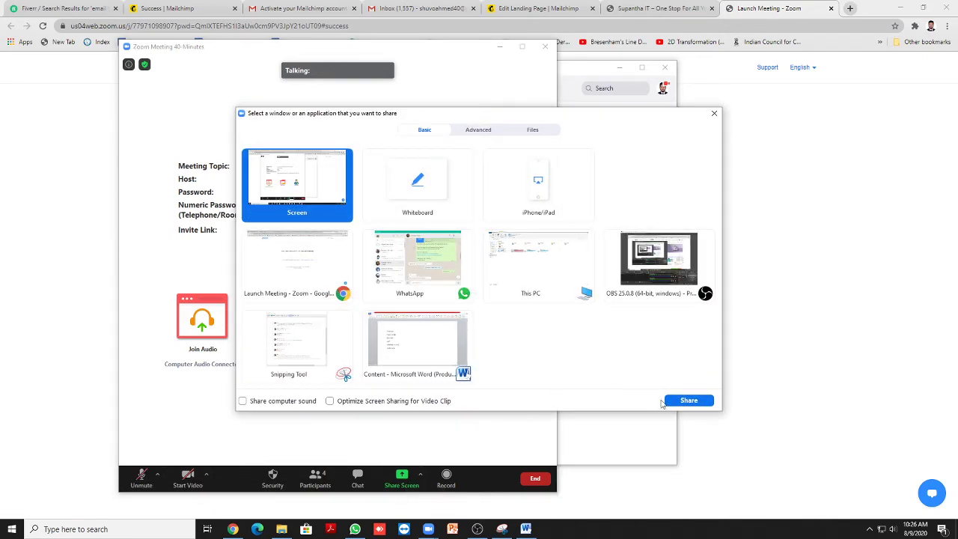
pyautogui.click(688, 399)
pyautogui.click(624, 70)
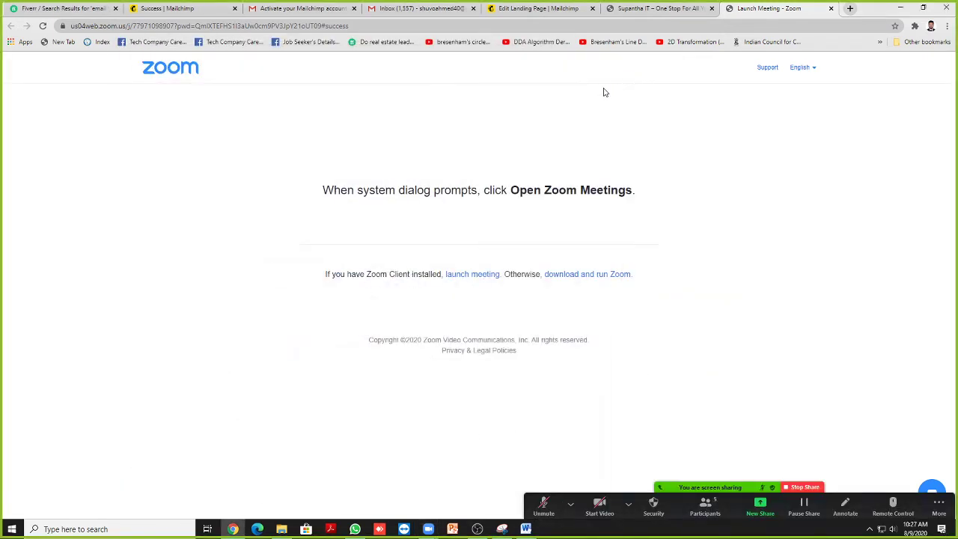
# - Close the Zoom launch tab, check camera and audio options, and scroll the Supantha IT homepage
pyautogui.click(831, 8)
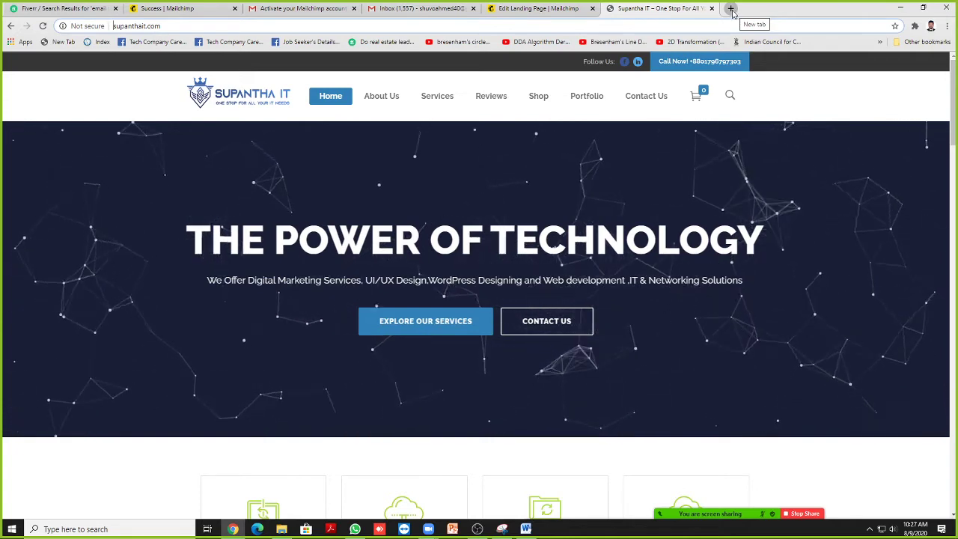
pyautogui.click(628, 505)
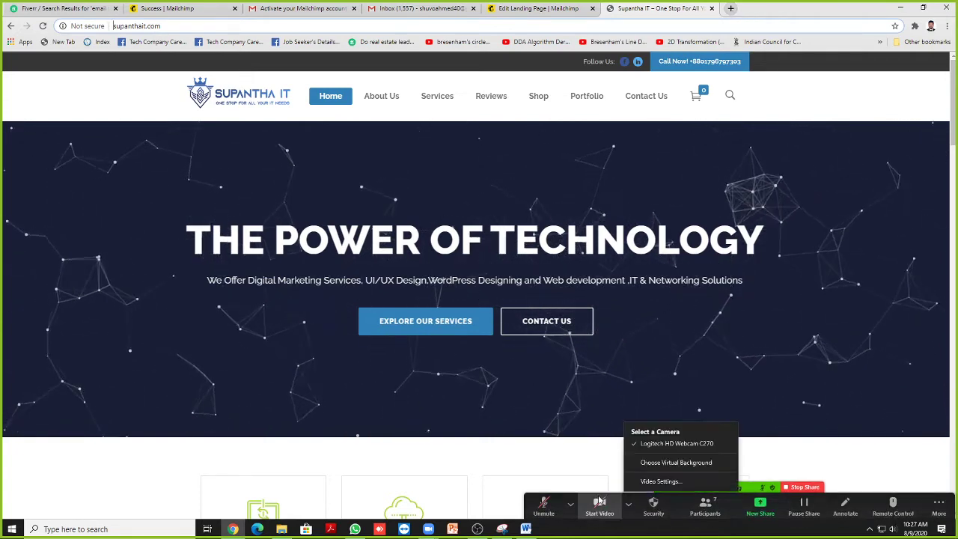
pyautogui.click(570, 505)
pyautogui.click(893, 225)
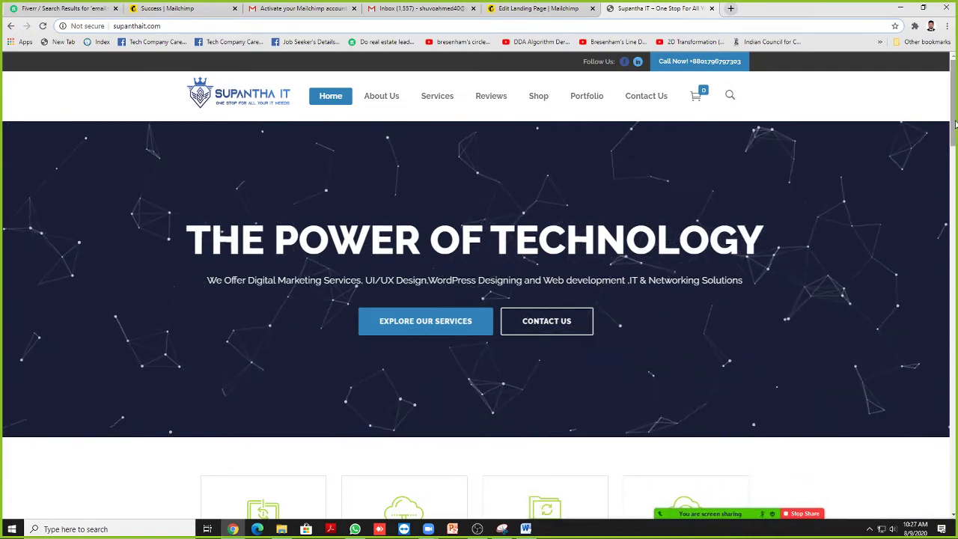
pyautogui.moveTo(955, 125)
pyautogui.mouseDown()
pyautogui.moveTo(954, 214)
pyautogui.moveTo(955, 116)
pyautogui.moveTo(956, 224)
pyautogui.moveTo(955, 120)
pyautogui.mouseUp()
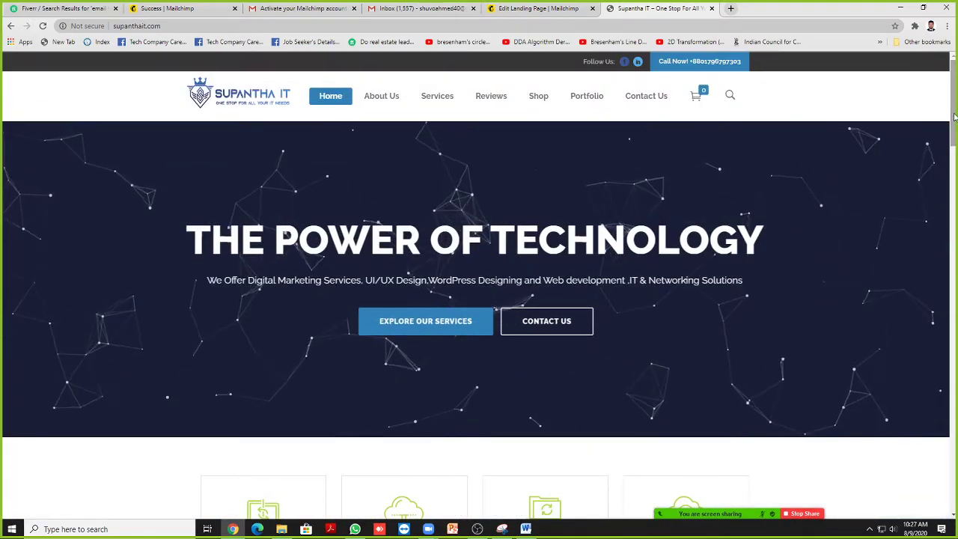
pyautogui.moveTo(955, 109); pyautogui.dragTo(955, 128)
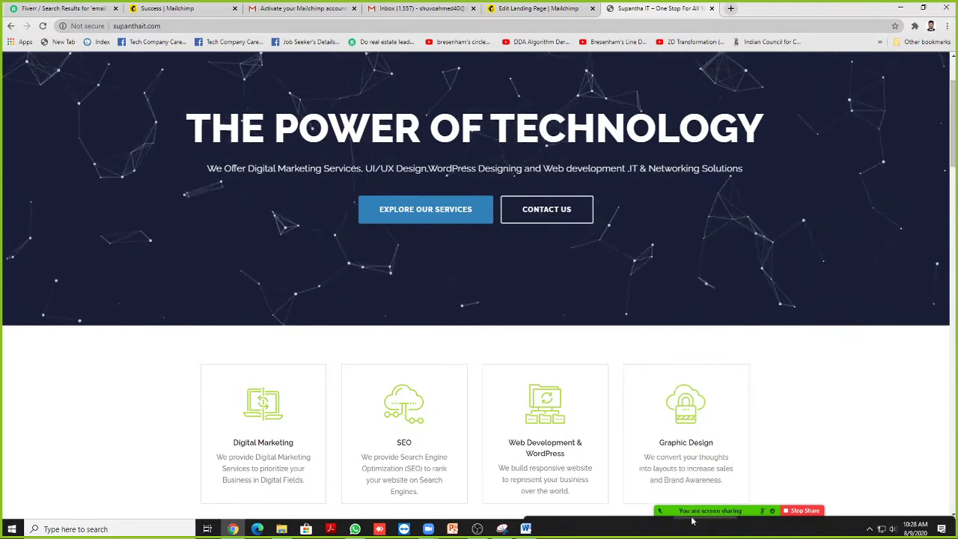
# - Unmute the meeting microphone and switch back to the Mailchimp landing page editor
pyautogui.click(570, 508)
pyautogui.click(552, 513)
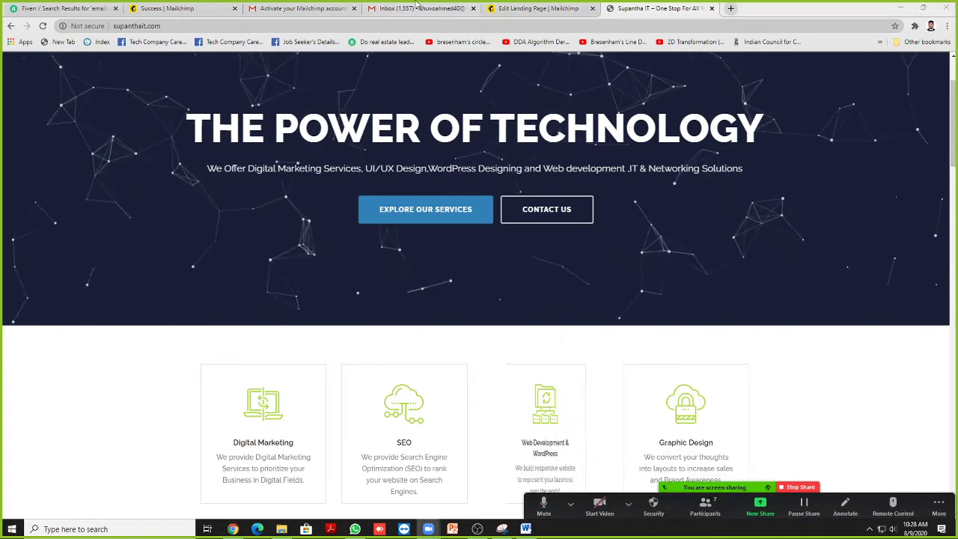
pyautogui.click(538, 9)
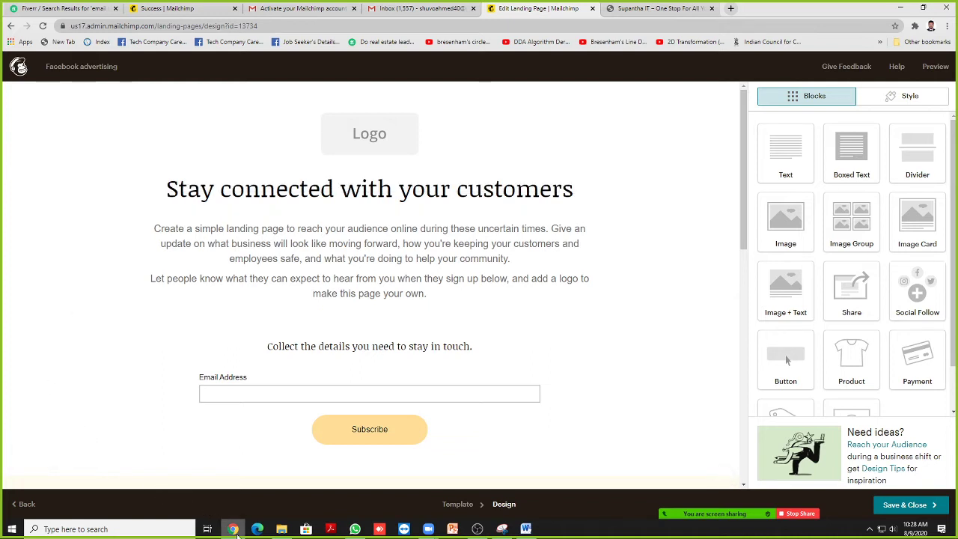
# - Go to facebook.com in a new tab and expand the full shortcuts list
pyautogui.moveTo(238, 530)
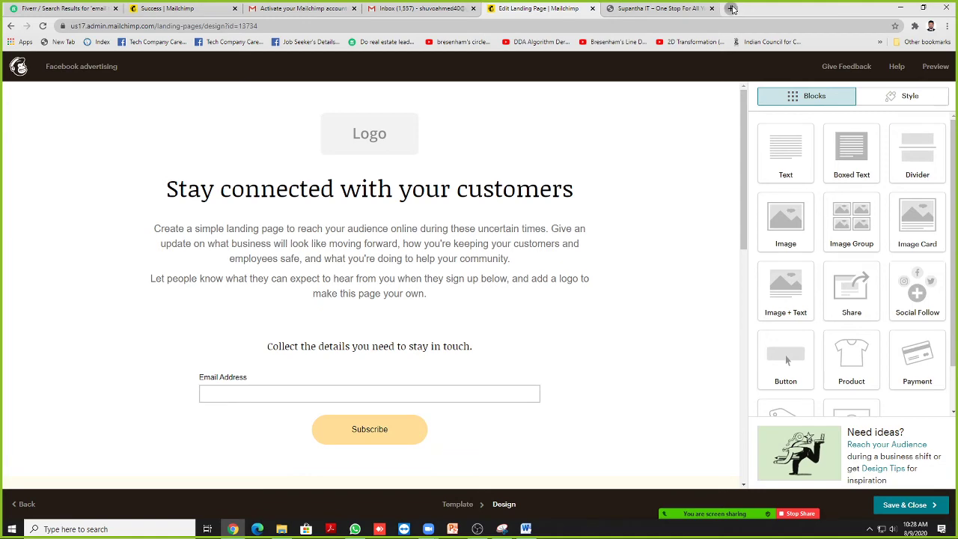
pyautogui.click(733, 8)
pyautogui.write('fa')
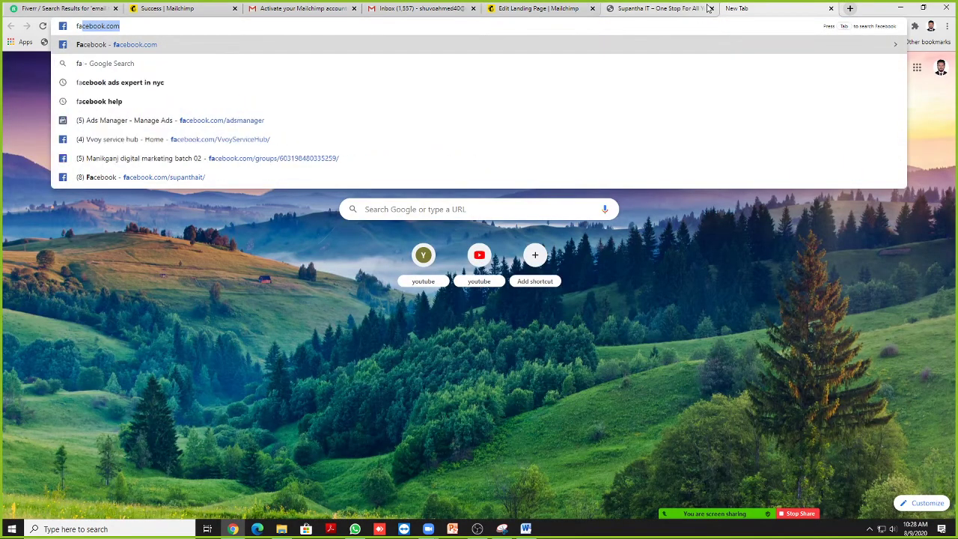
pyautogui.press('Return')
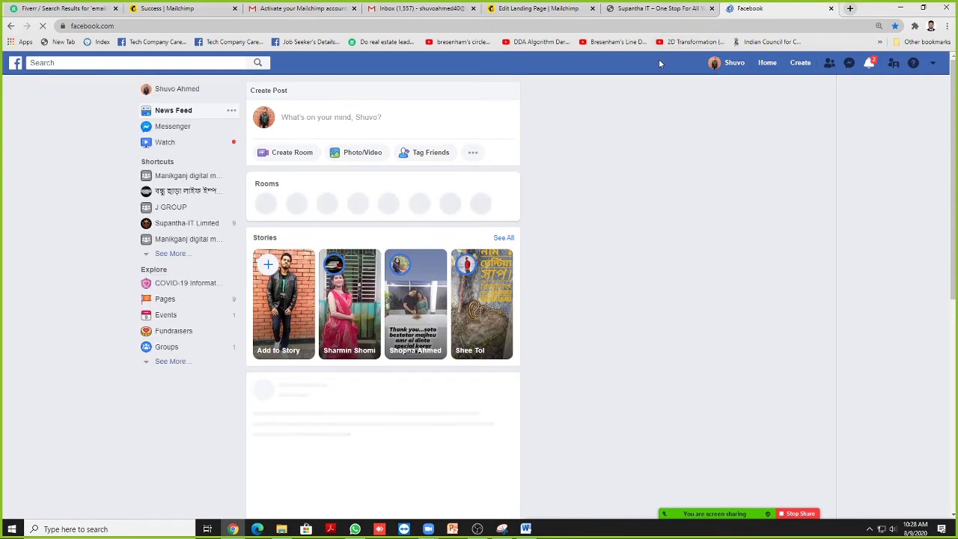
pyautogui.scroll(-4, 88, 195)
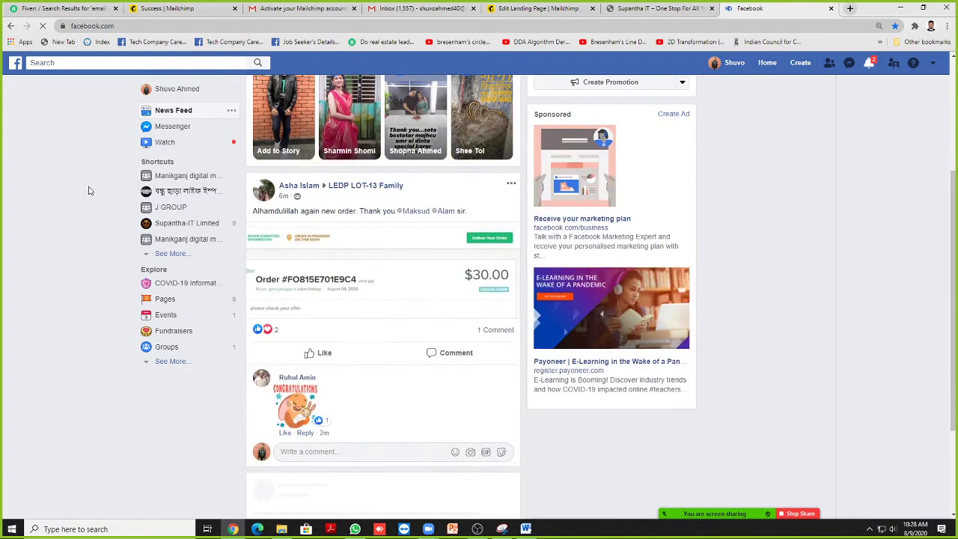
pyautogui.scroll(-1, 85, 194)
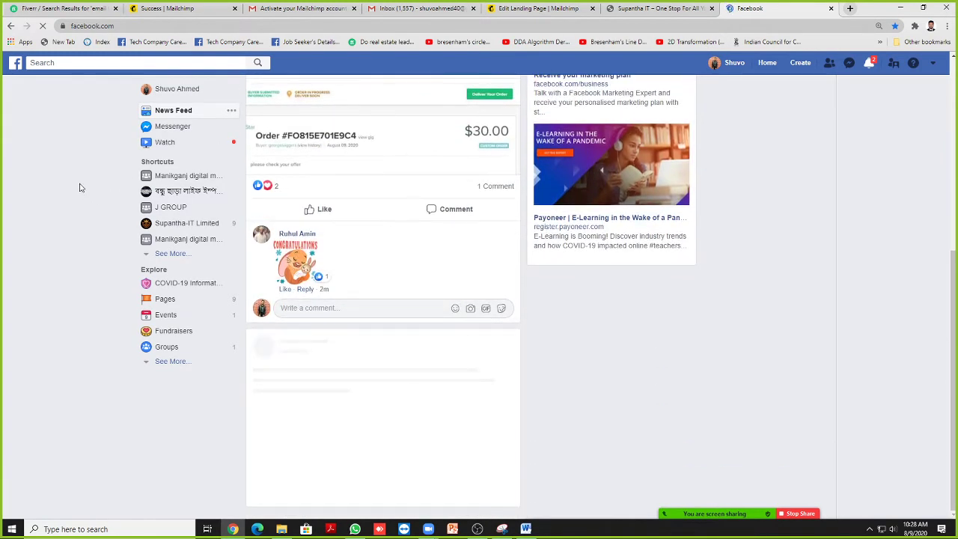
pyautogui.click(172, 254)
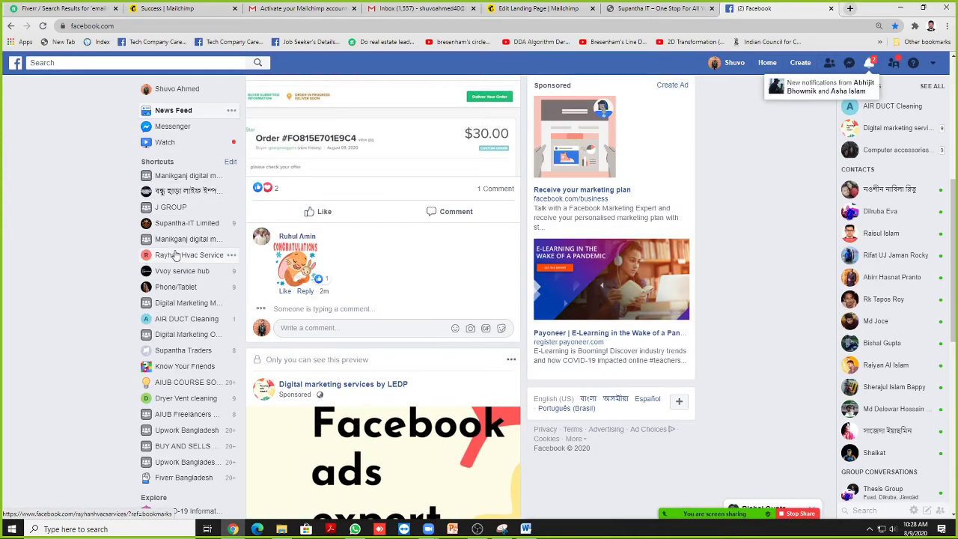
pyautogui.scroll(5, 59, 217)
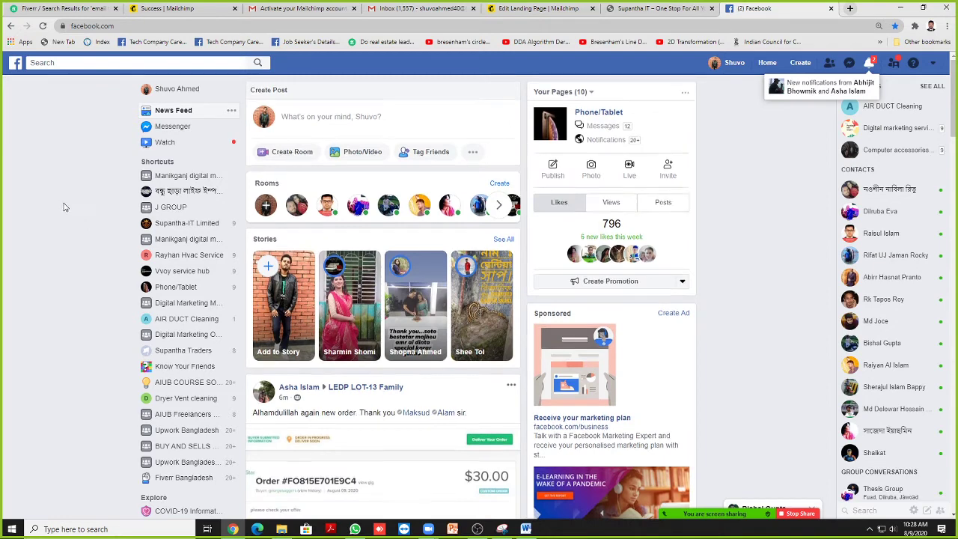
pyautogui.scroll(-2, 63, 205)
pyautogui.scroll(1, 182, 203)
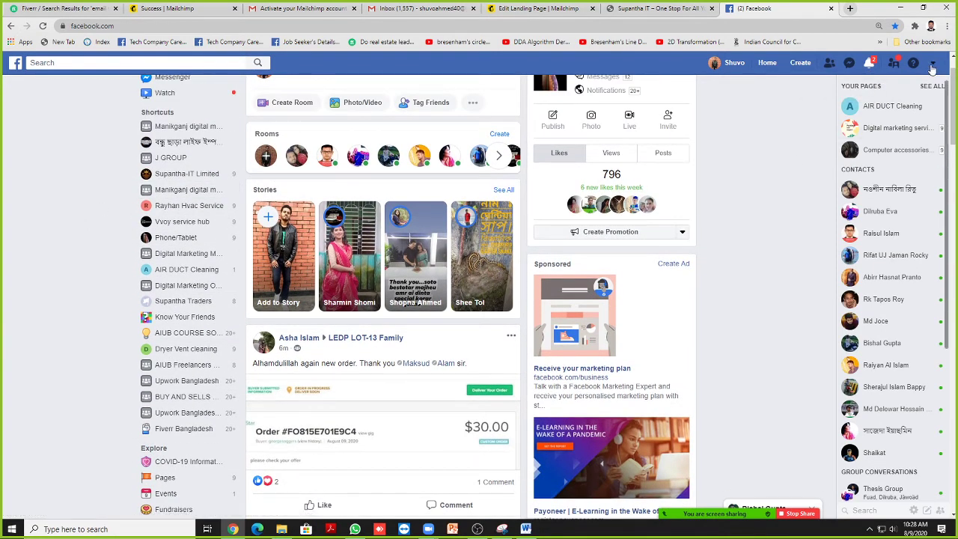
# - Open Vvoy service hub from the account menu's list of managed pages
pyautogui.click(932, 68)
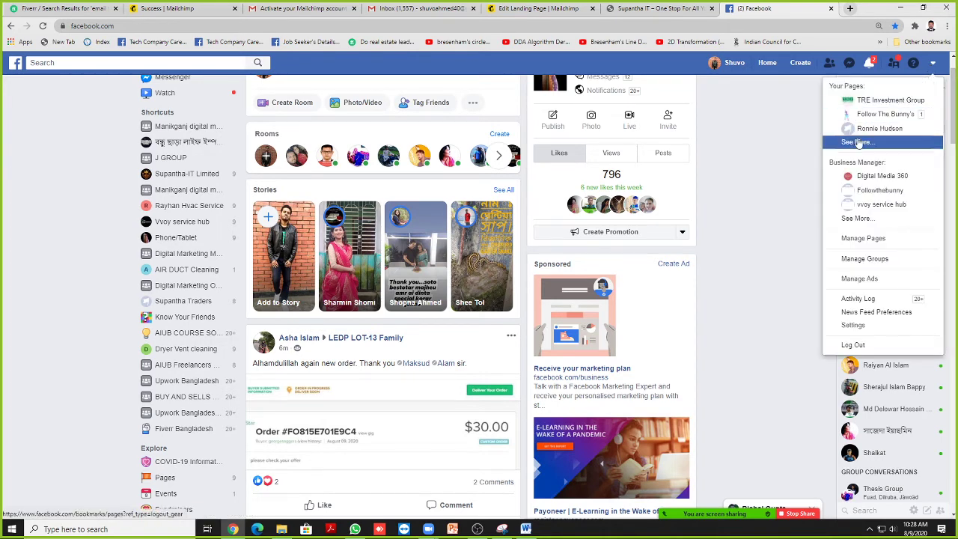
pyautogui.click(858, 143)
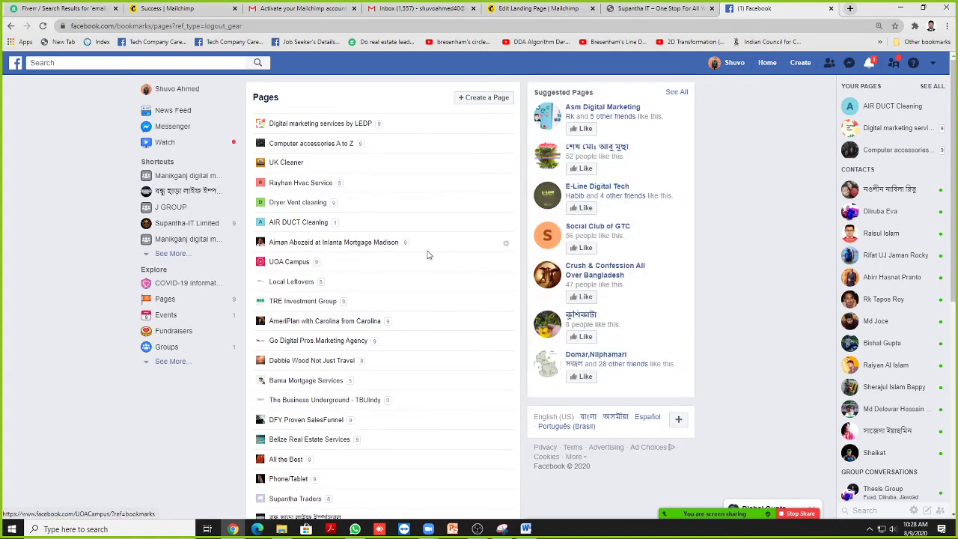
pyautogui.scroll(-3, 419, 256)
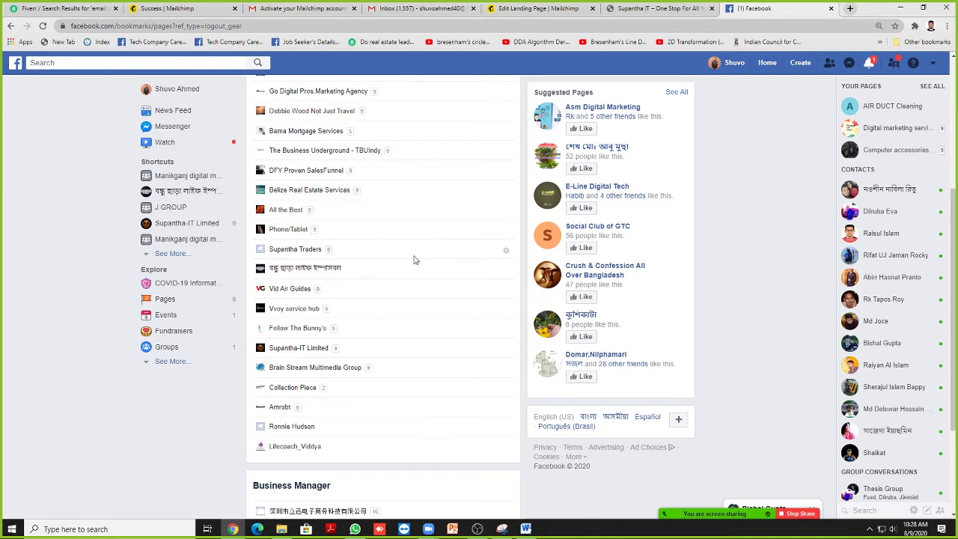
pyautogui.click(290, 313)
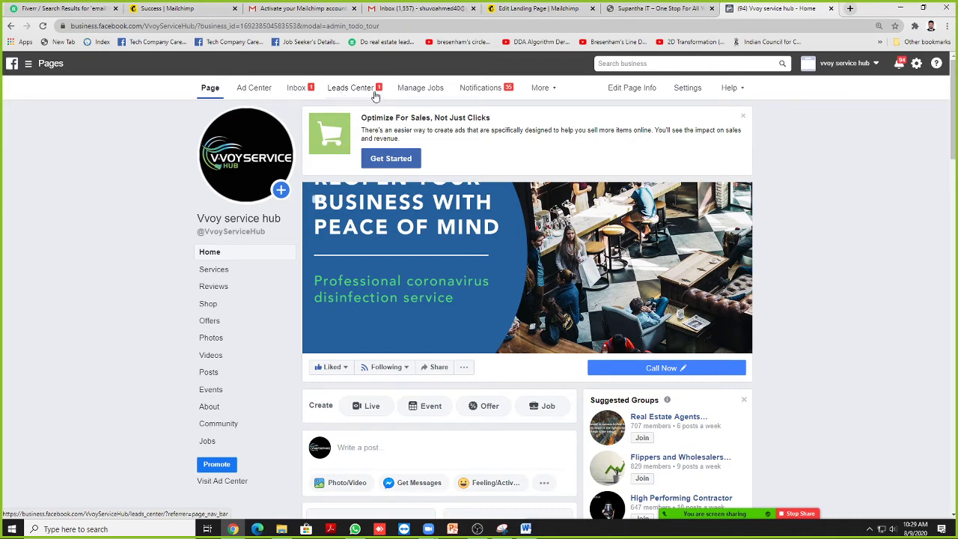
# - Go to the page's Publishing Tools Forms Library and start downloading the Vvoy form's leads
pyautogui.click(557, 92)
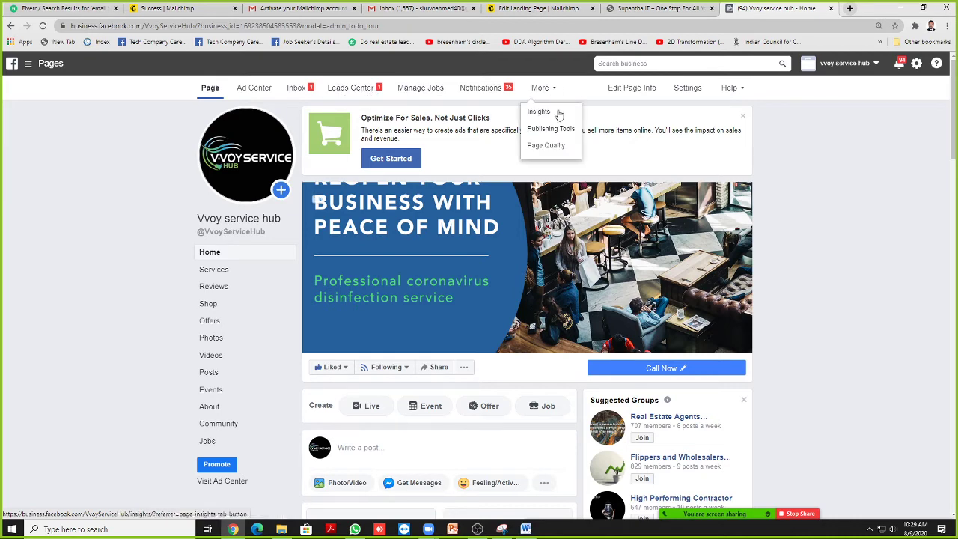
pyautogui.click(559, 132)
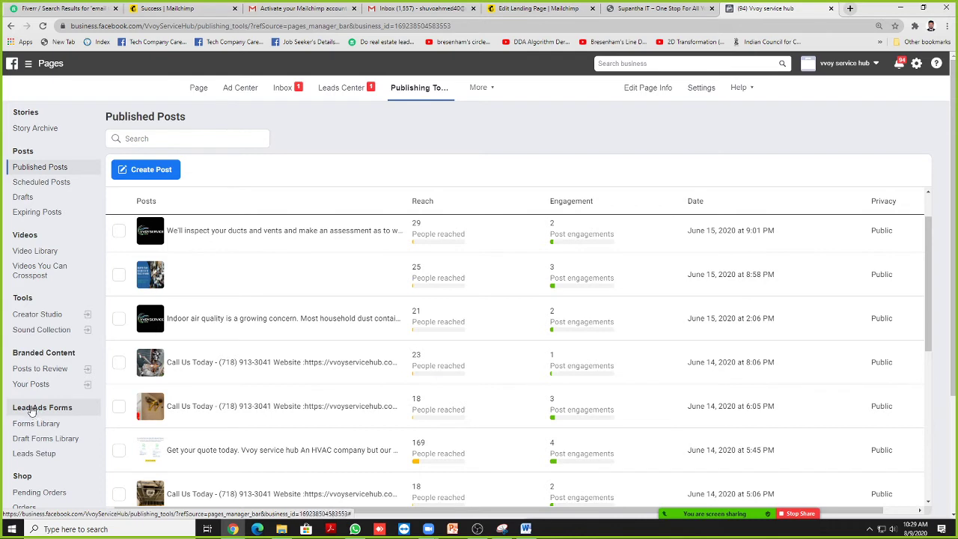
pyautogui.click(39, 421)
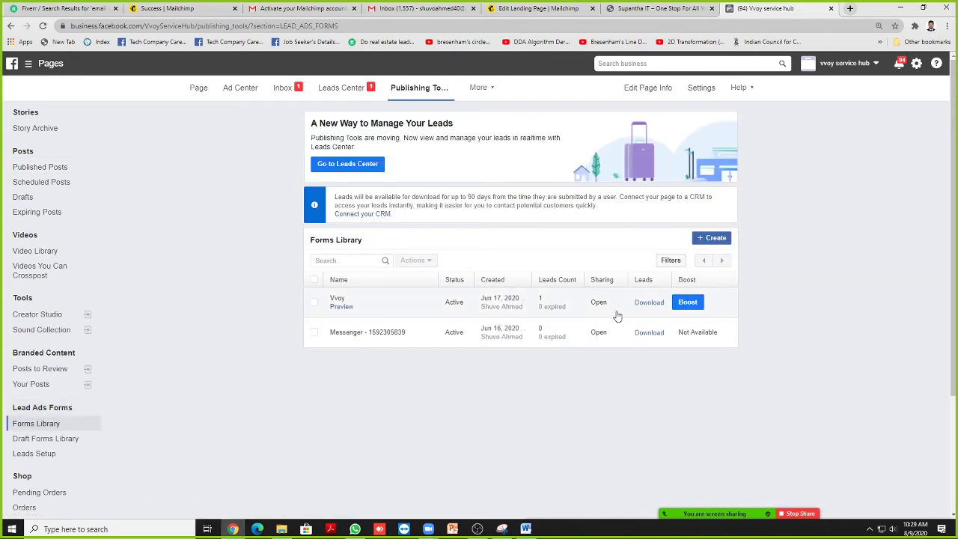
pyautogui.moveTo(549, 305)
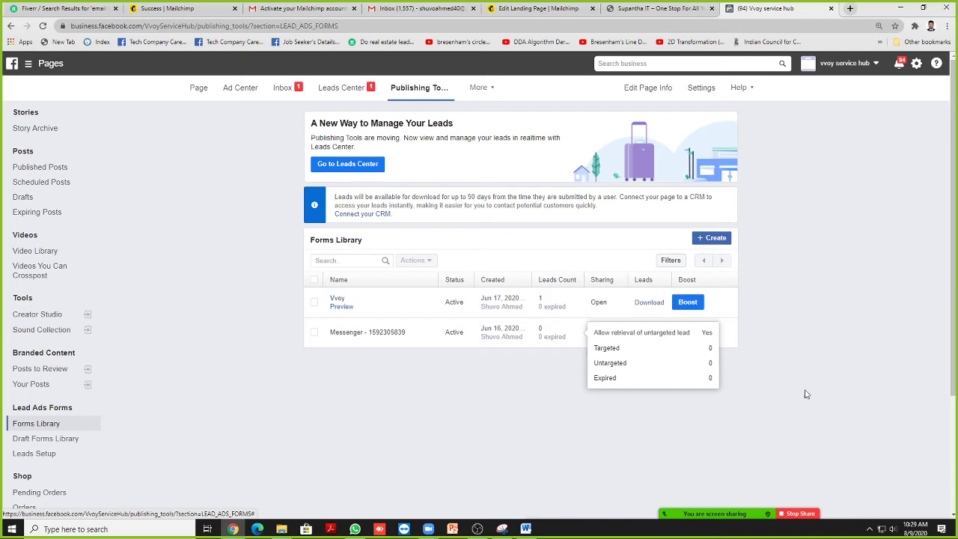
pyautogui.click(648, 303)
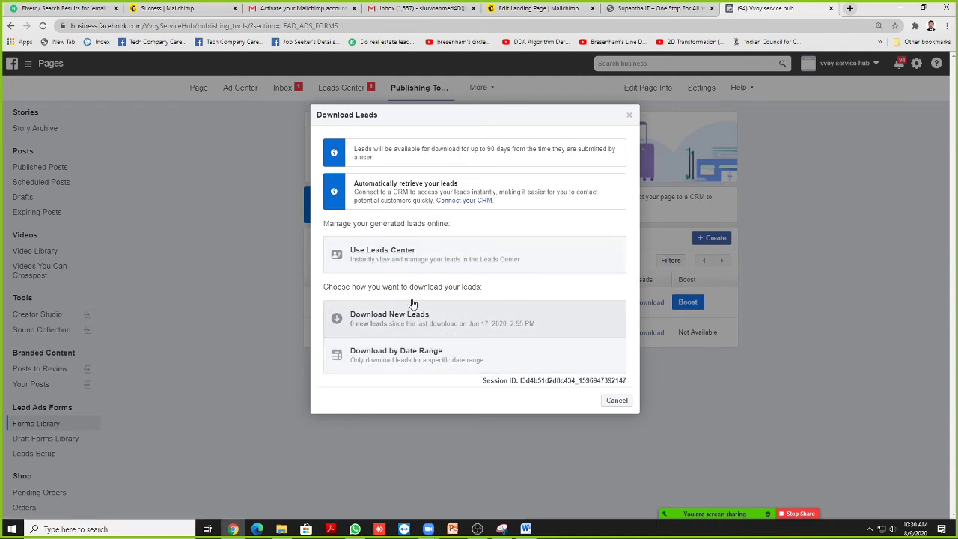
# - Download the Vvoy form's Lifetime leads as a CSV file, save it, and open it
pyautogui.click(419, 363)
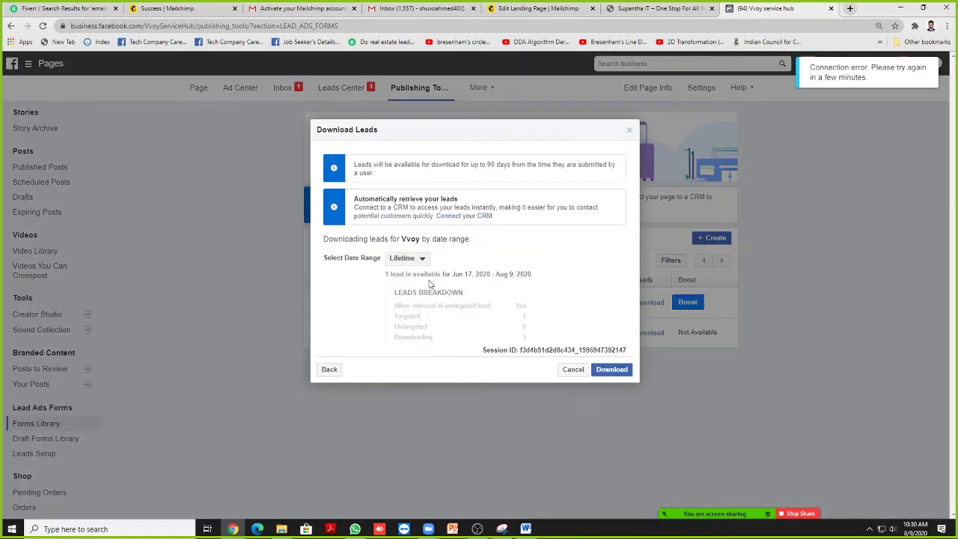
pyautogui.click(406, 258)
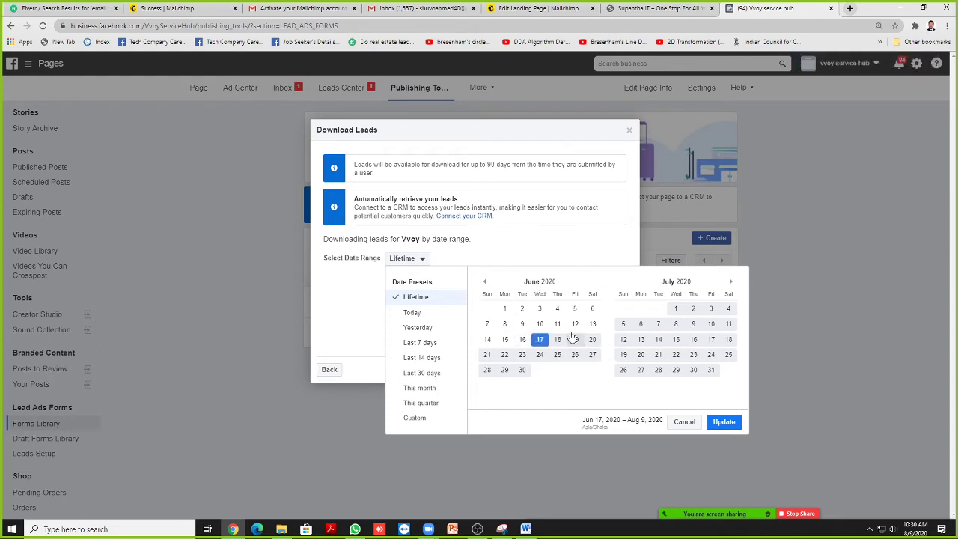
pyautogui.click(352, 311)
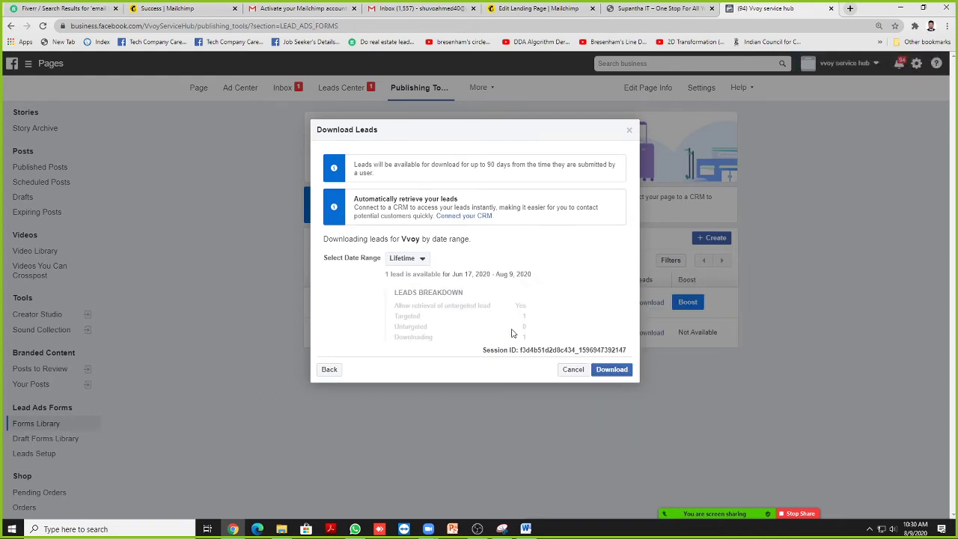
pyautogui.click(604, 370)
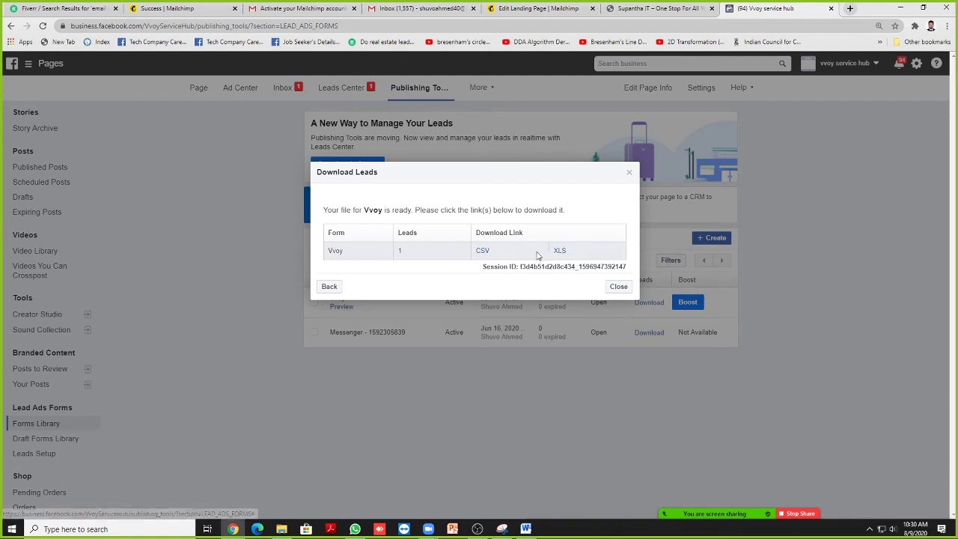
pyautogui.click(483, 252)
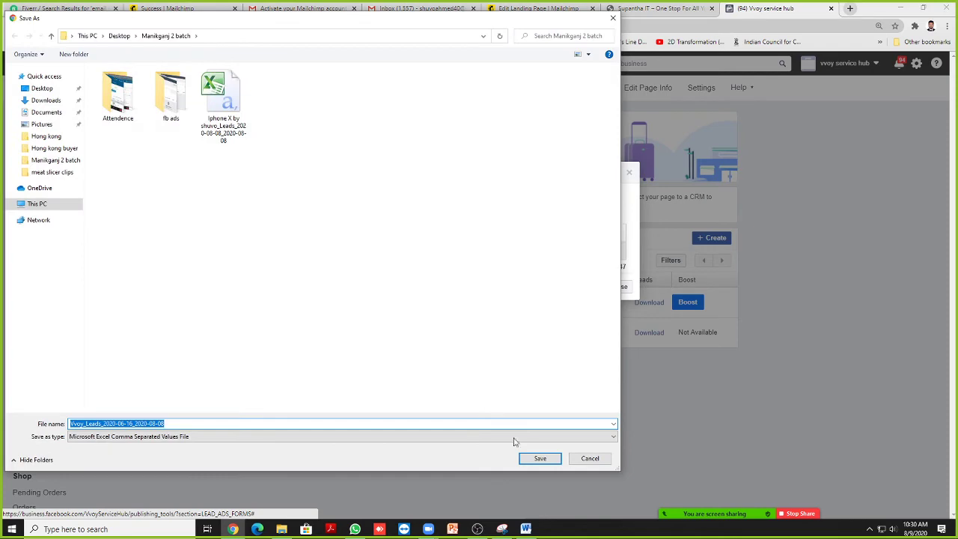
pyautogui.click(536, 459)
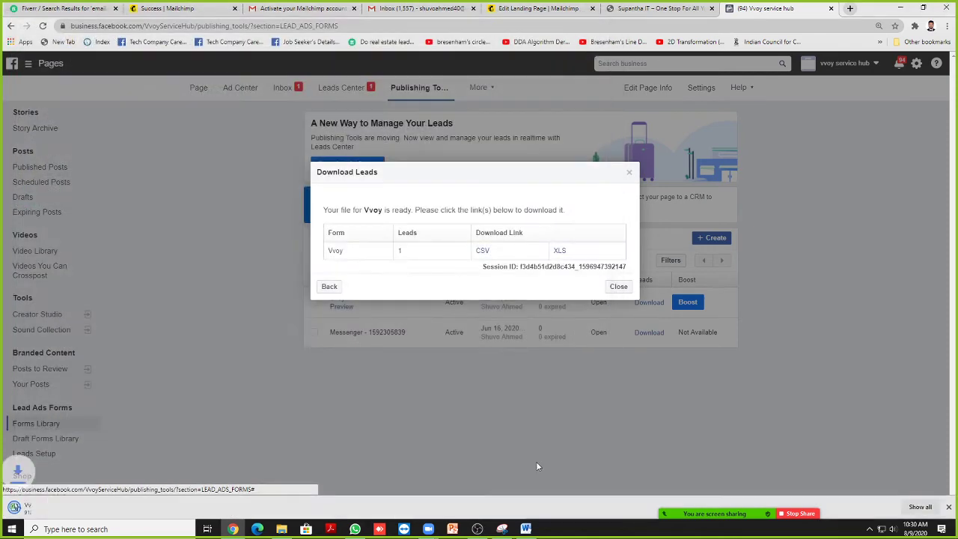
pyautogui.click(64, 508)
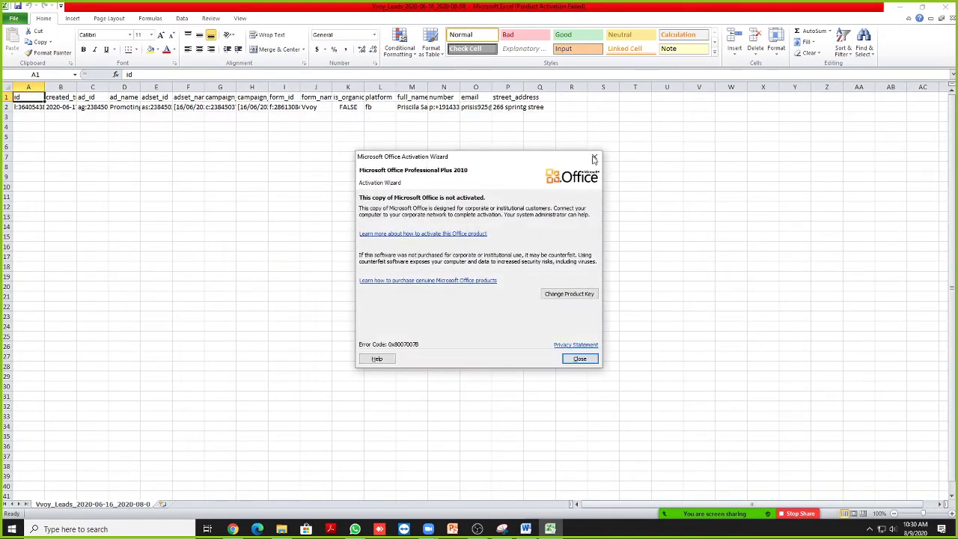
# - Dismiss the activation prompt and inspect the full_name, email, number and street_address columns and values
pyautogui.click(594, 158)
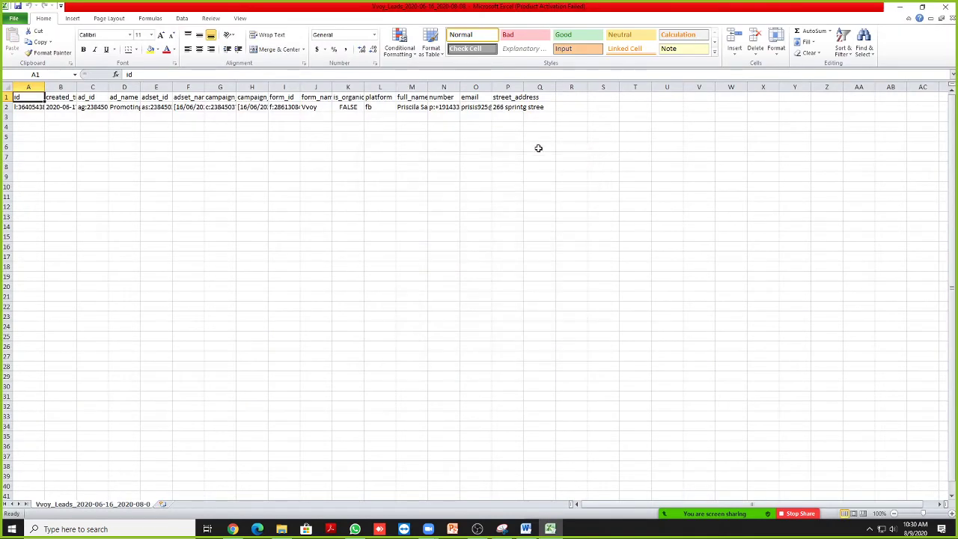
pyautogui.doubleClick(410, 98)
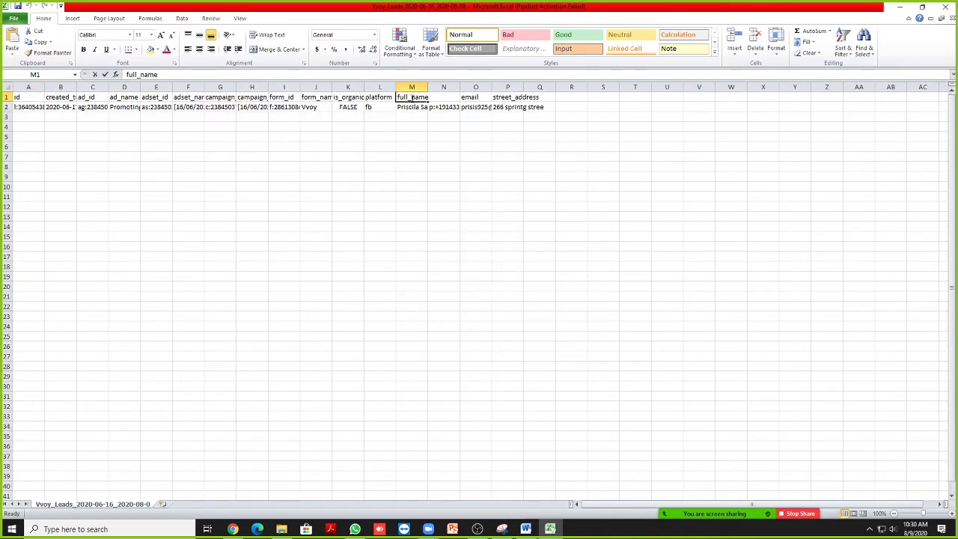
pyautogui.doubleClick(469, 97)
pyautogui.doubleClick(449, 97)
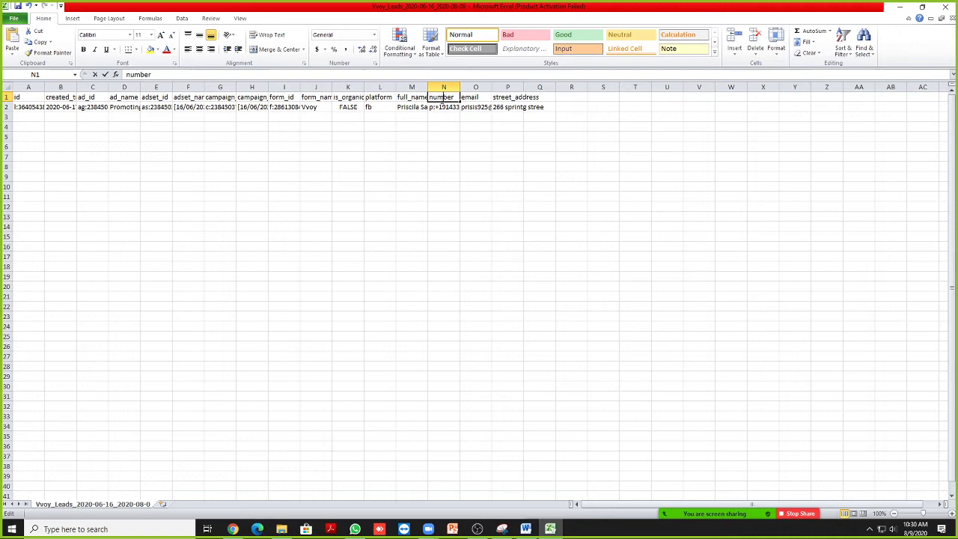
pyautogui.doubleClick(508, 98)
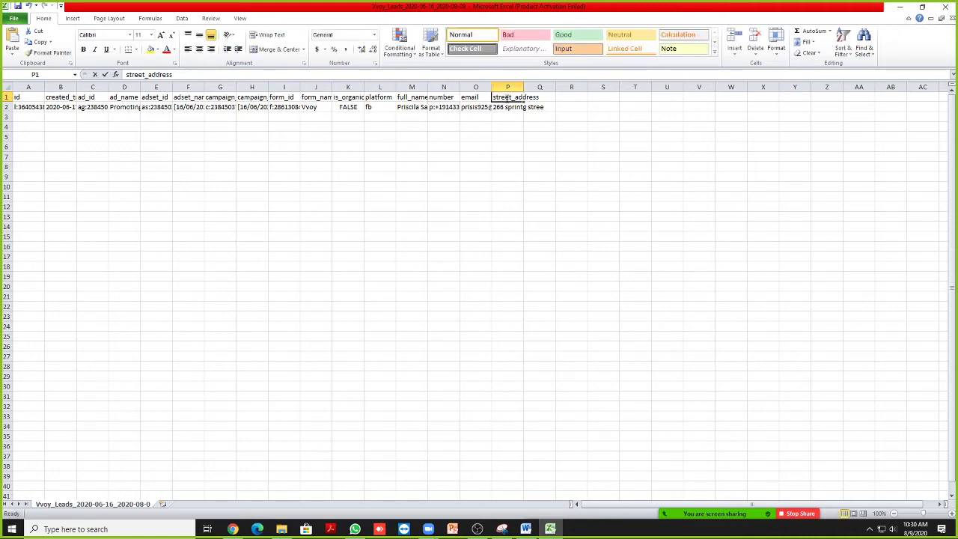
pyautogui.doubleClick(409, 107)
pyautogui.doubleClick(478, 107)
pyautogui.doubleClick(444, 107)
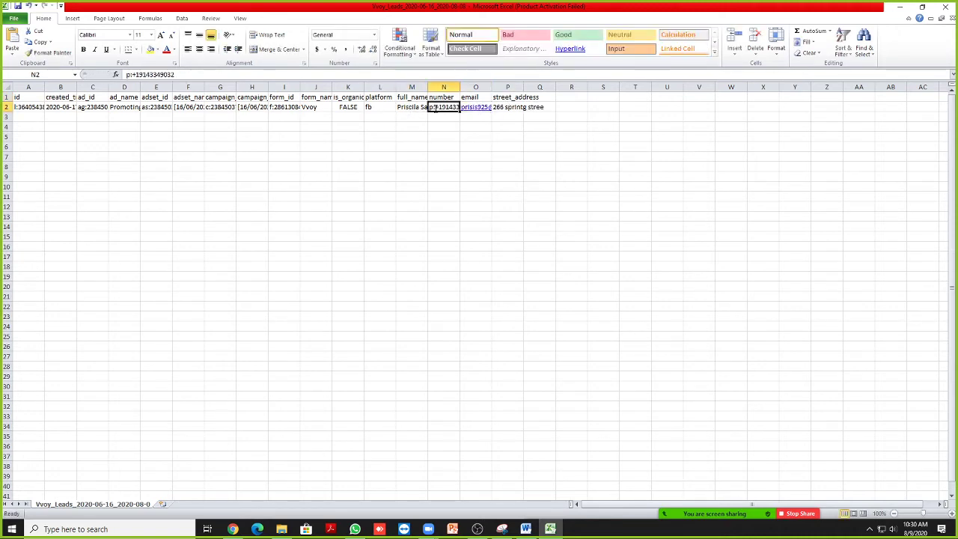
pyautogui.click(513, 107)
pyautogui.doubleClick(535, 107)
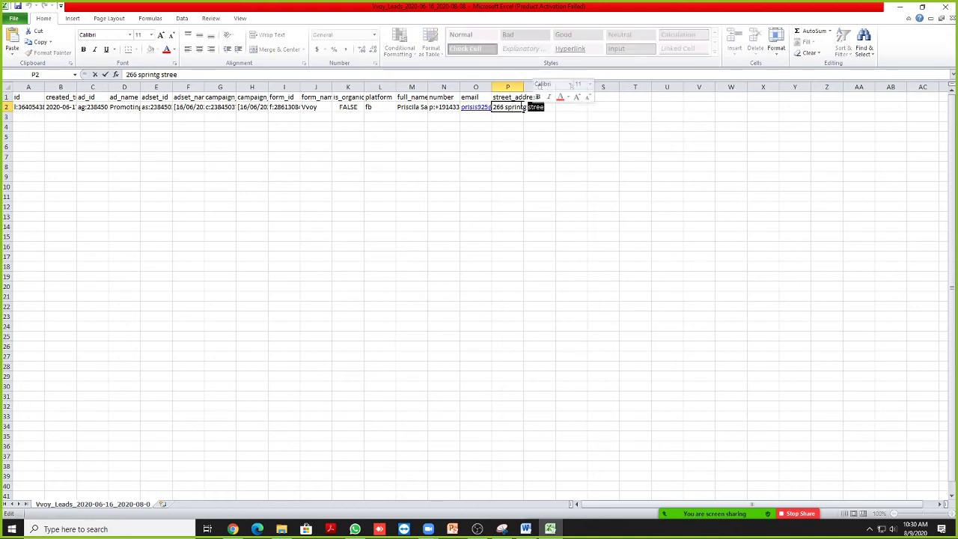
pyautogui.click(441, 107)
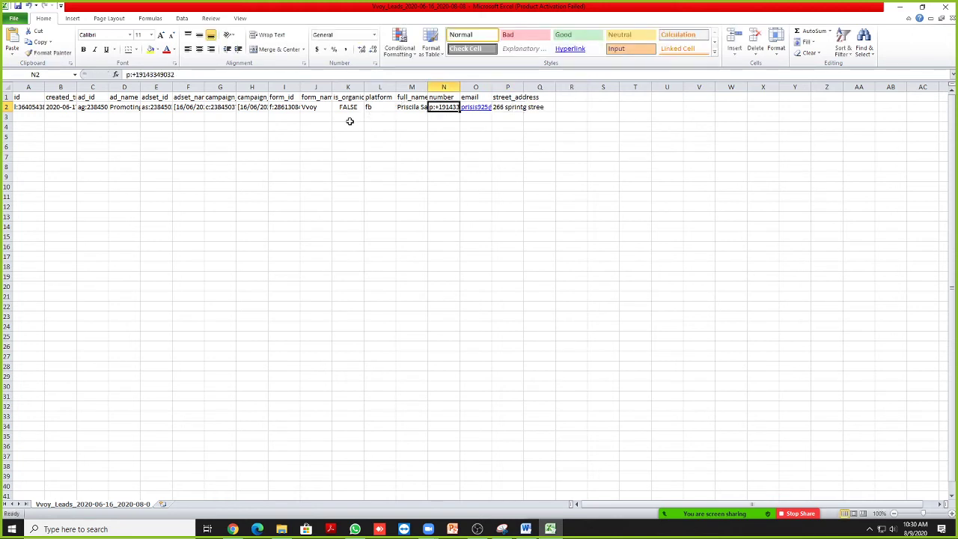
# - Inspect the created_time, ad_name, adset_id, campaign_id and campaign_name column headers
pyautogui.doubleClick(60, 98)
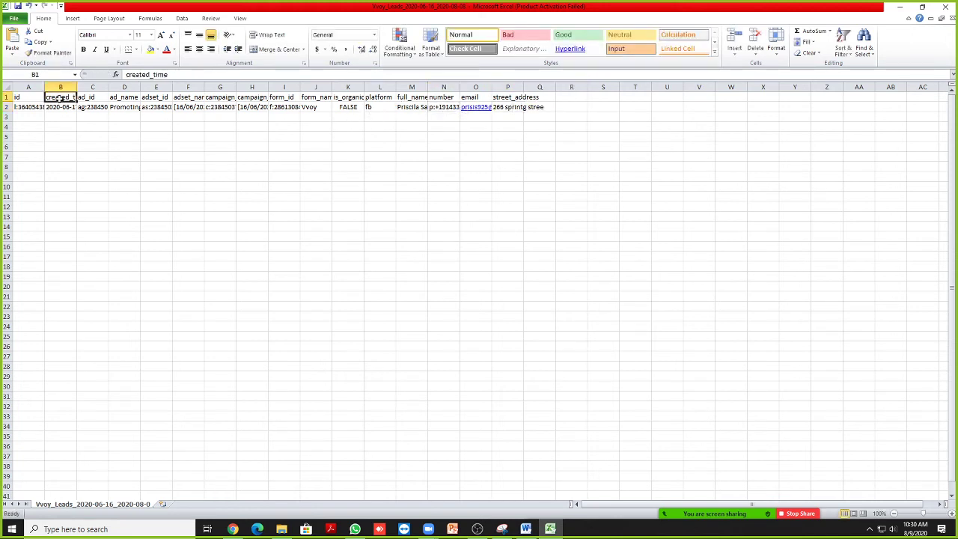
pyautogui.click(116, 101)
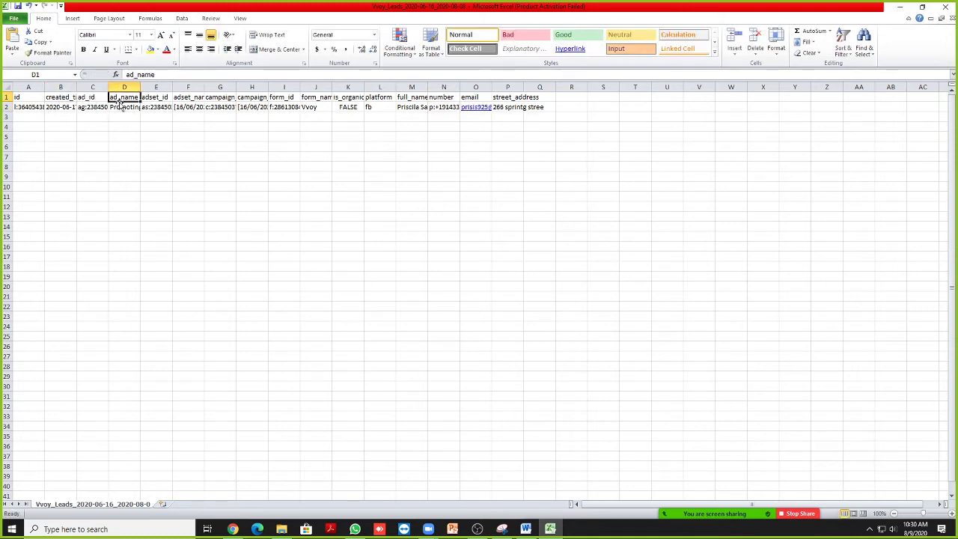
pyautogui.doubleClick(160, 100)
pyautogui.click(194, 100)
pyautogui.click(226, 97)
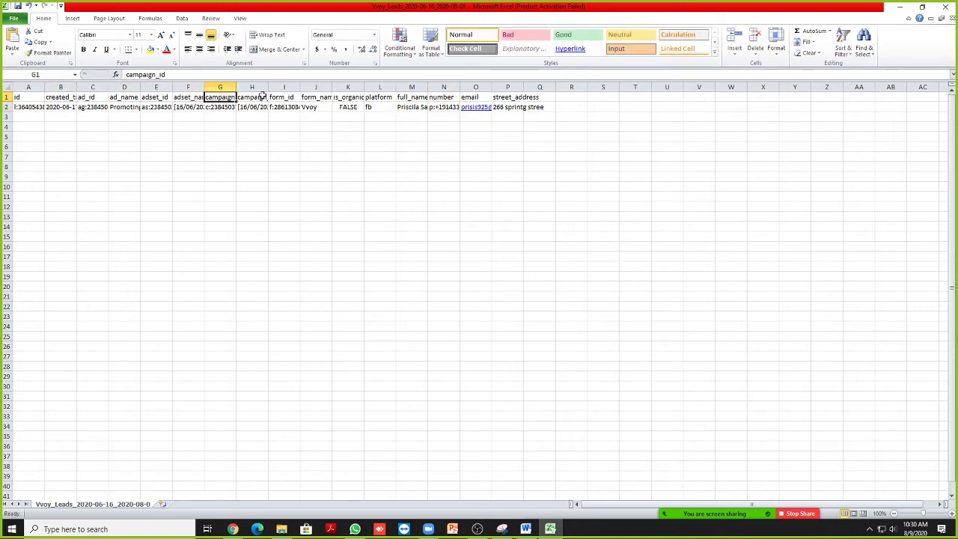
pyautogui.click(261, 96)
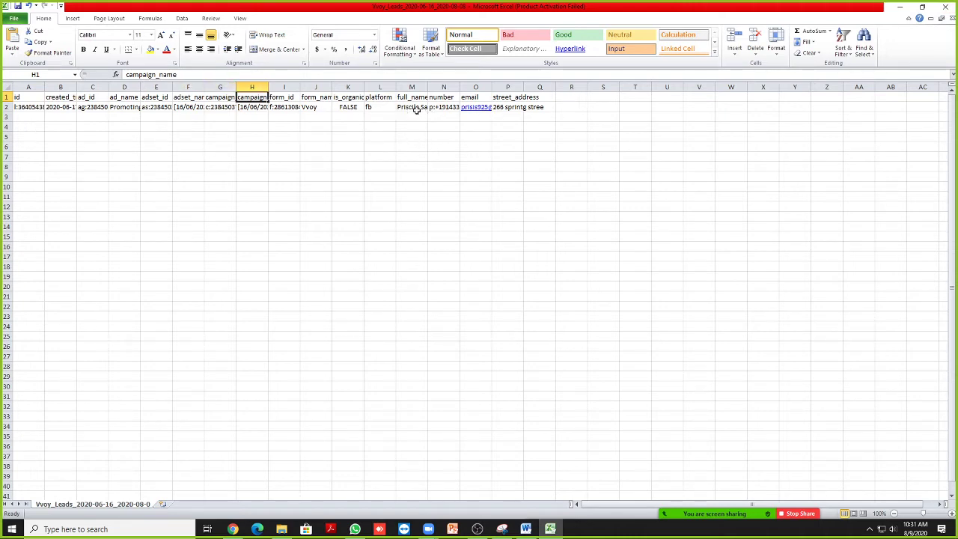
# - Point out the lead's phone number, full name and street address, then close the sheet
pyautogui.click(457, 107)
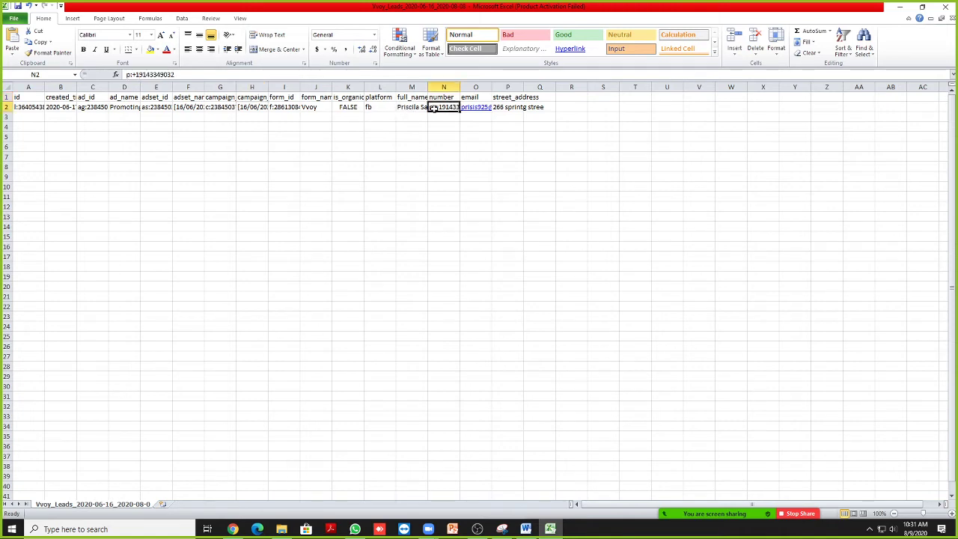
pyautogui.click(416, 108)
pyautogui.click(517, 106)
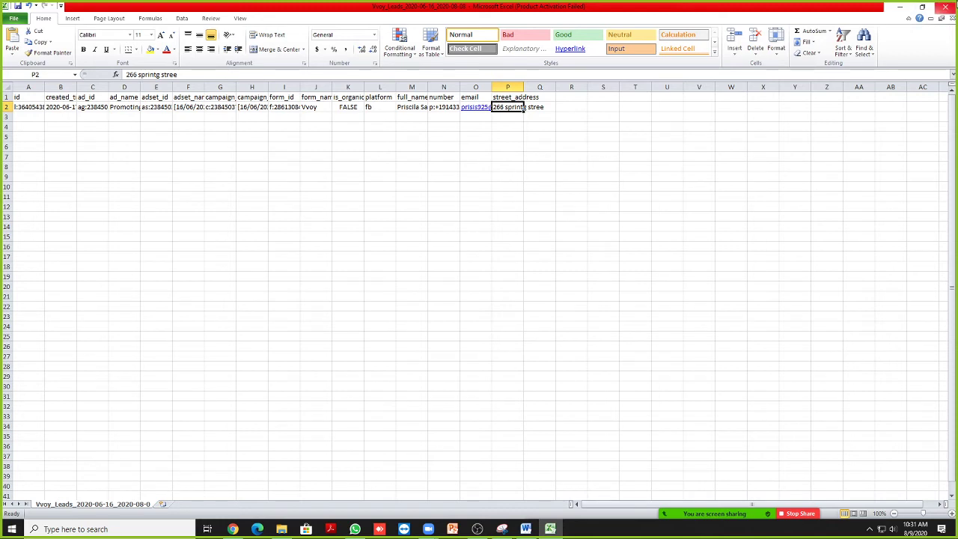
pyautogui.click(945, 6)
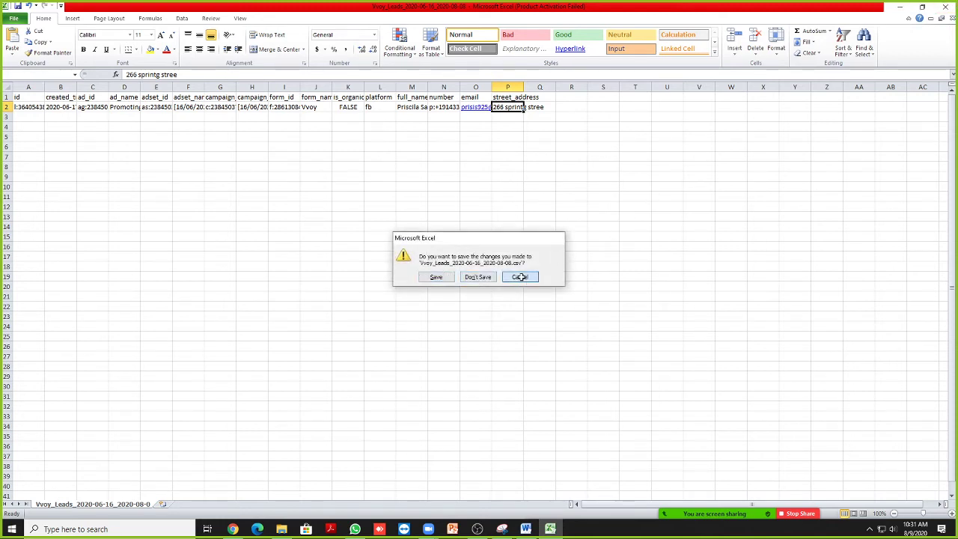
pyautogui.click(519, 277)
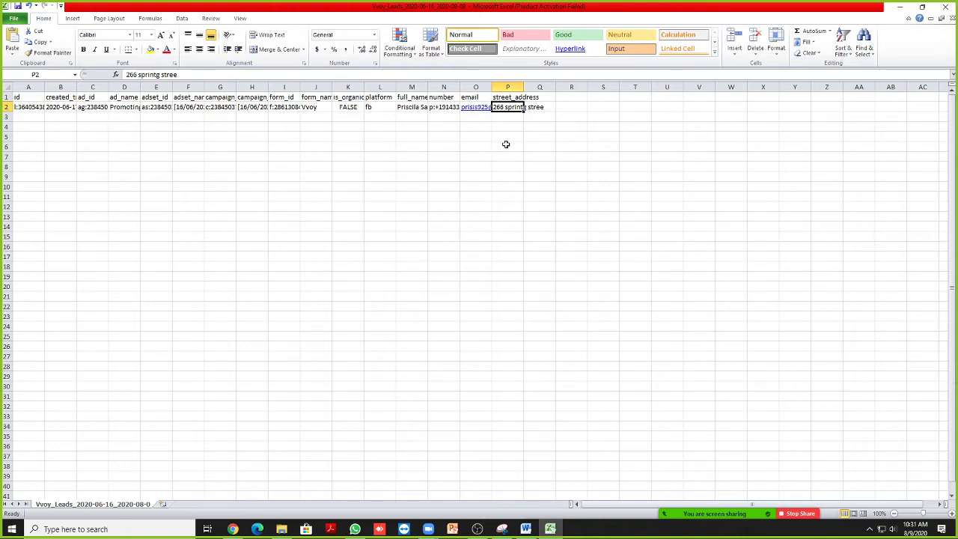
pyautogui.click(945, 6)
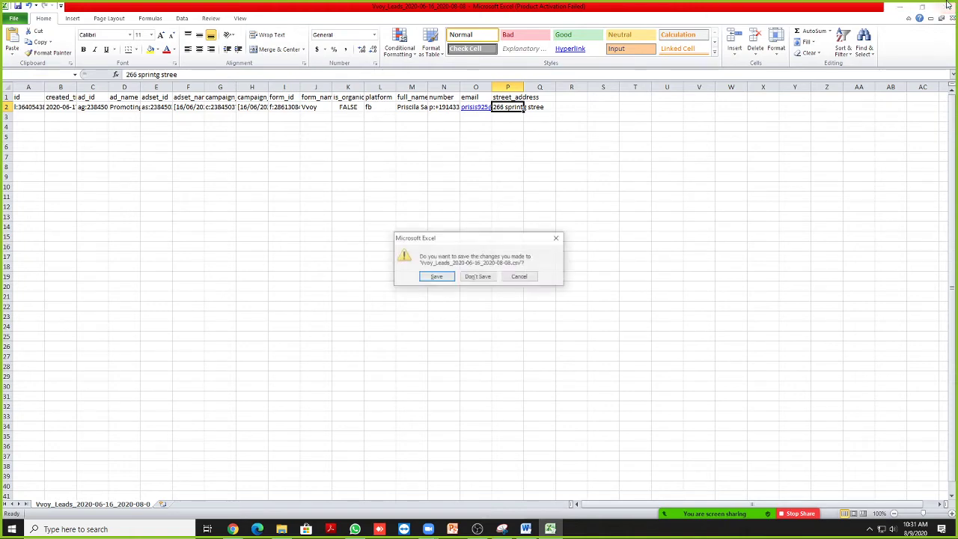
# - Close Excel without saving, dismiss the Download Leads dialog, and visit ads.google.com
pyautogui.click(484, 278)
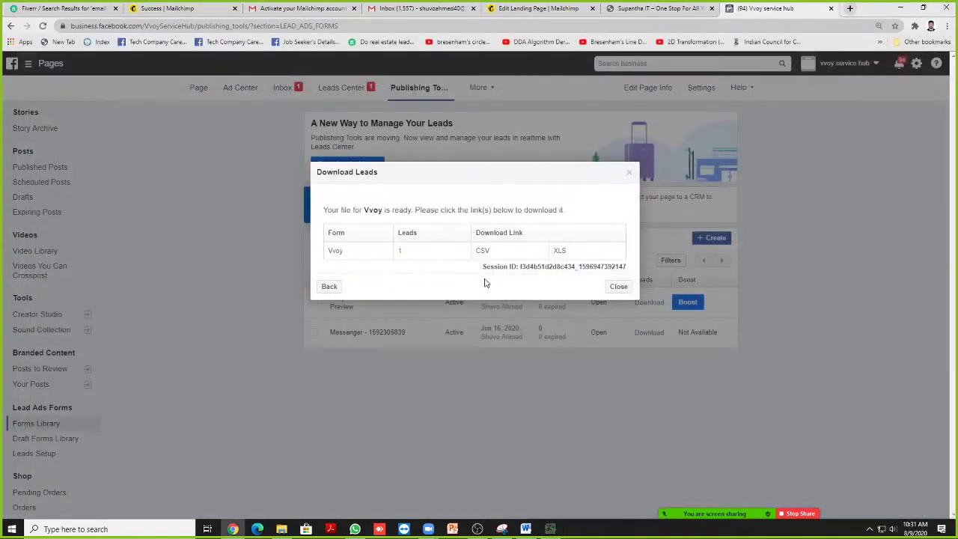
pyautogui.click(630, 173)
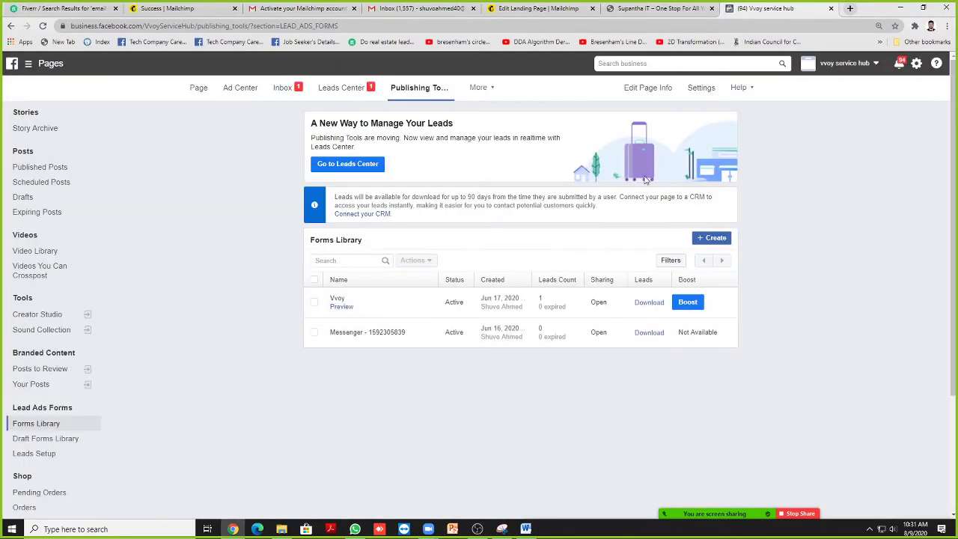
pyautogui.click(851, 7)
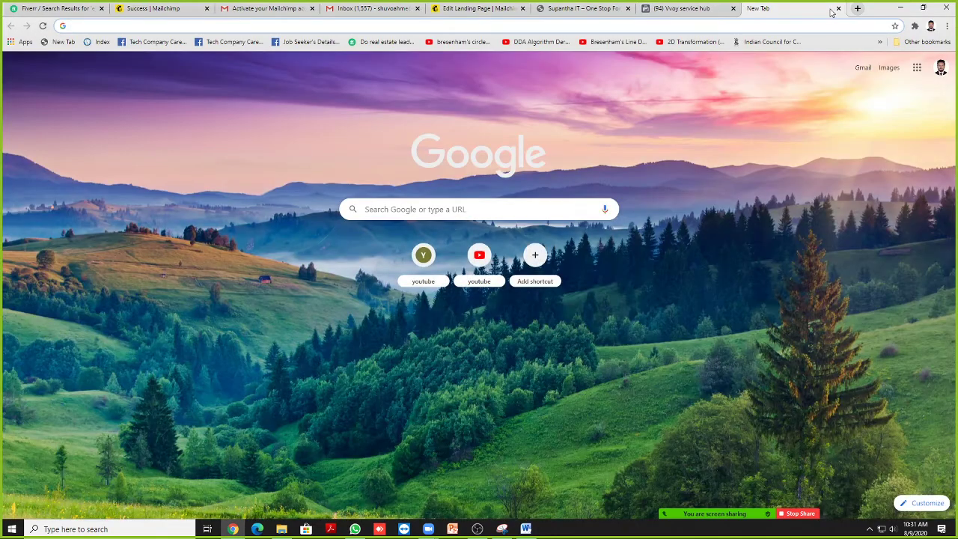
pyautogui.write('ads.google.com')
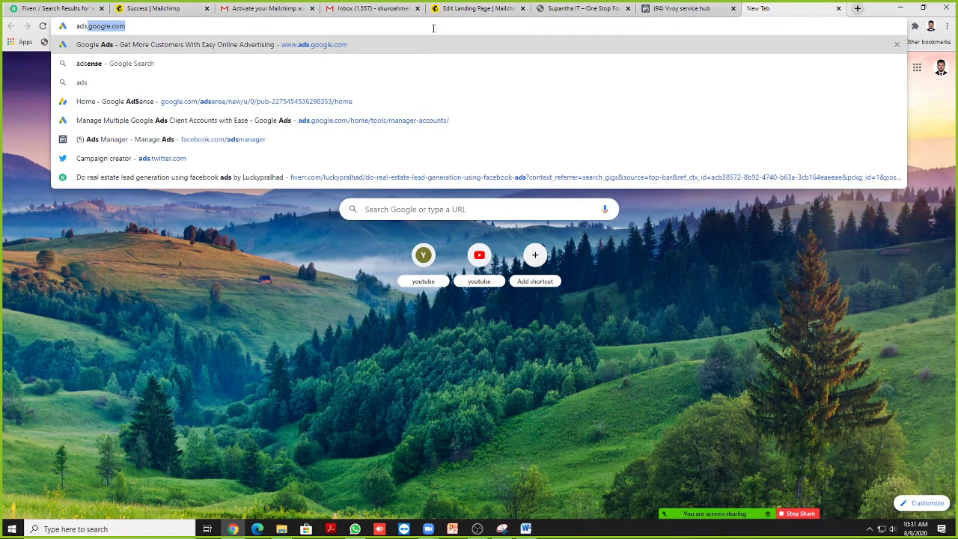
pyautogui.press('Right')
pyautogui.press('Return')
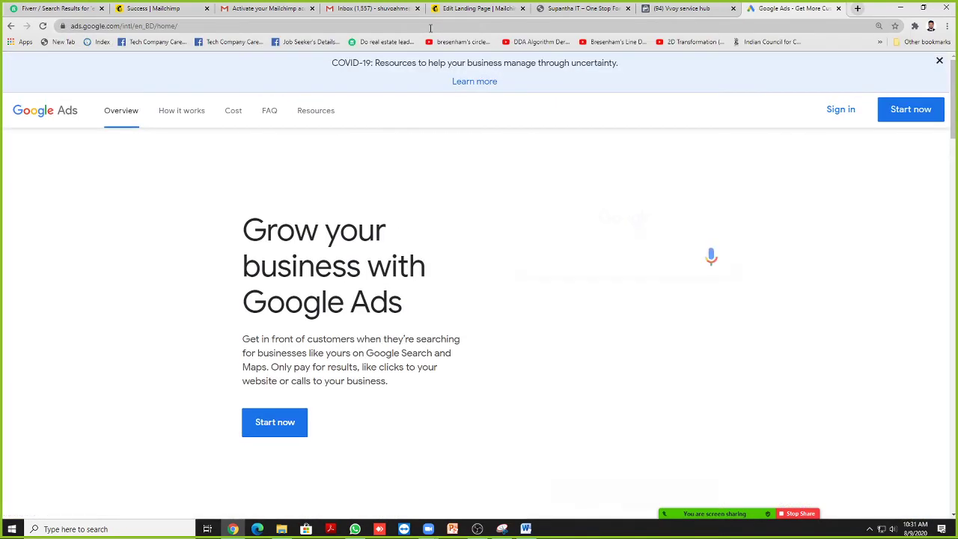
# - Close the Google Ads tab and return via Supantha IT to the Mailchimp editor
pyautogui.click(838, 9)
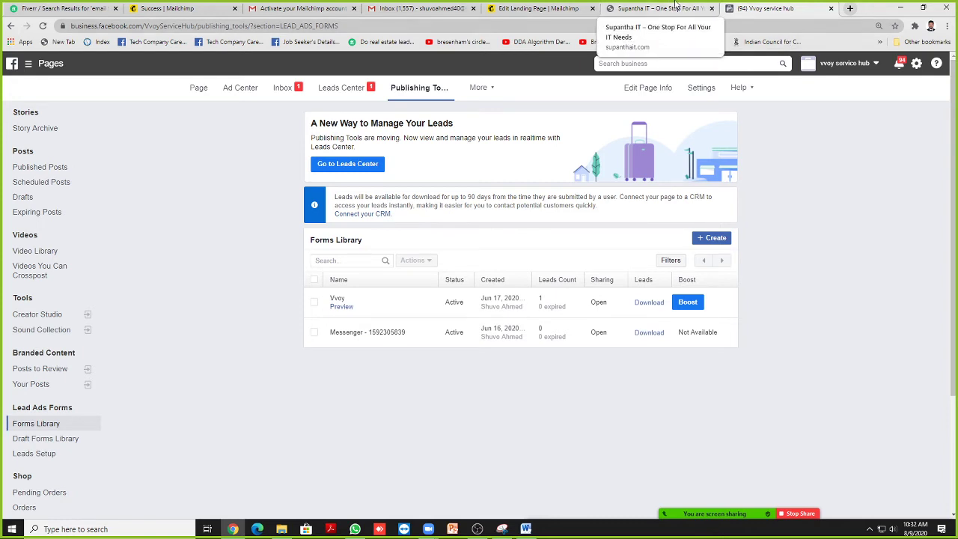
pyautogui.click(658, 8)
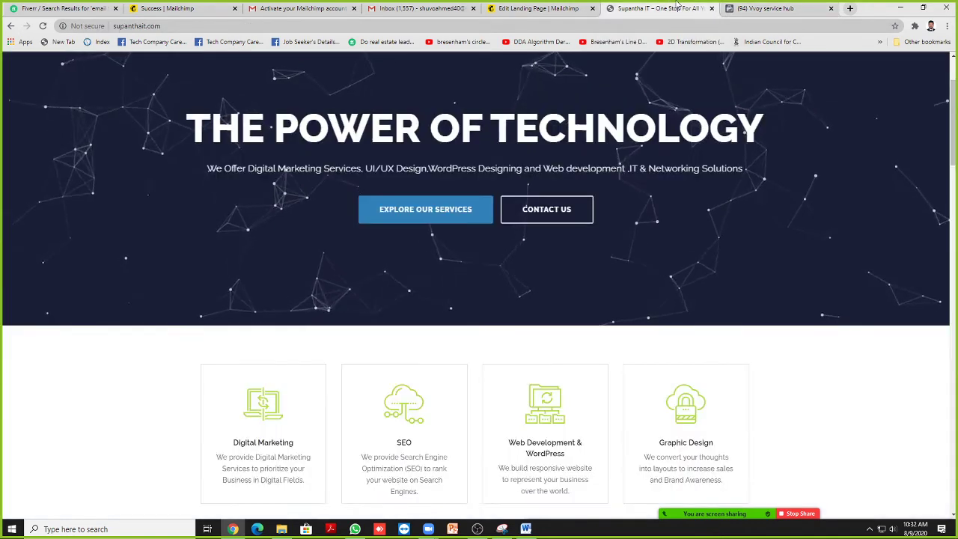
pyautogui.click(539, 8)
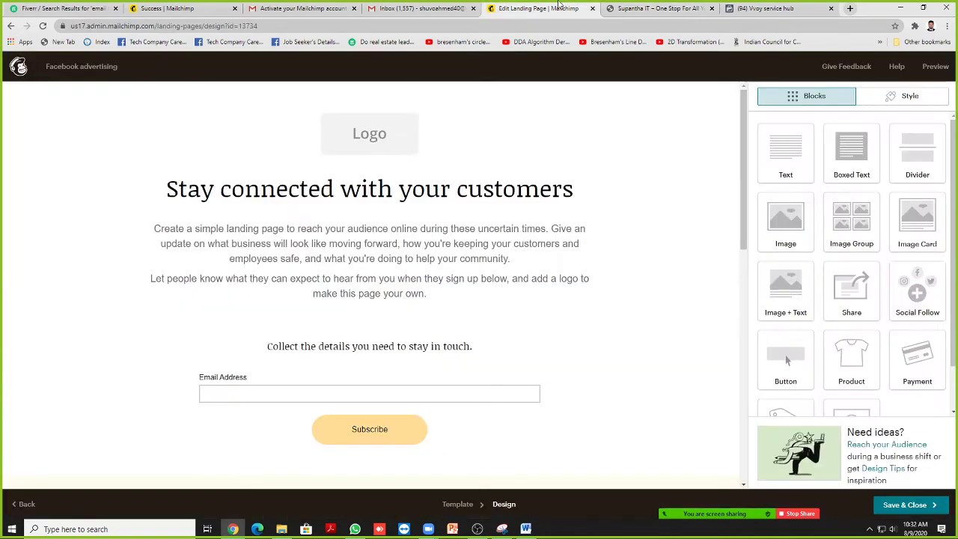
pyautogui.scroll(-4, 625, 232)
pyautogui.scroll(4, 638, 229)
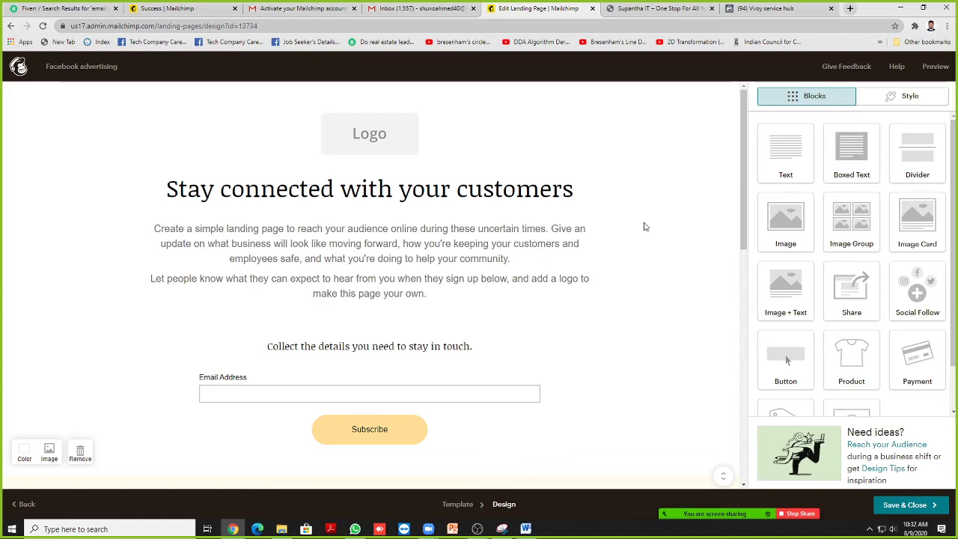
pyautogui.scroll(-6, 504, 194)
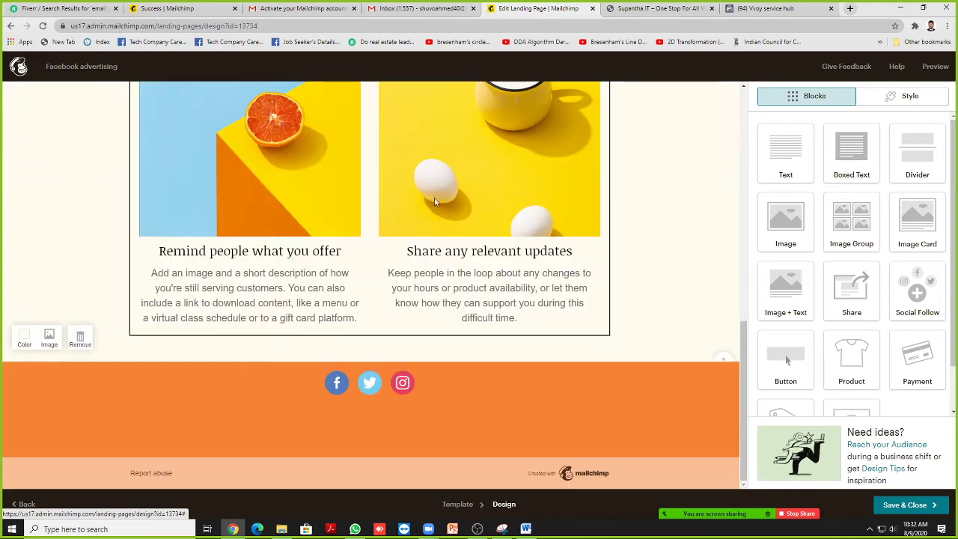
pyautogui.scroll(3, 410, 216)
pyautogui.scroll(8, 410, 216)
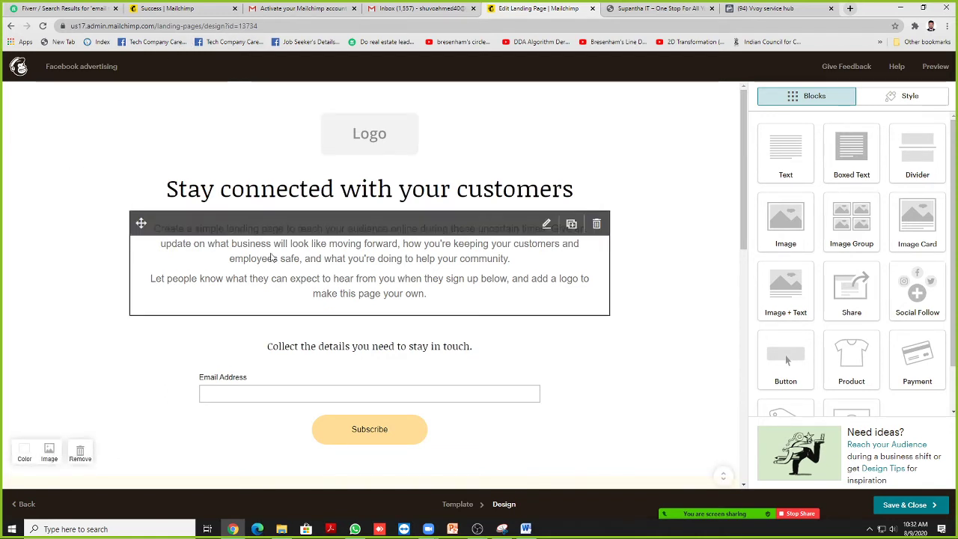
pyautogui.scroll(-1, 91, 183)
pyautogui.scroll(-7, 91, 183)
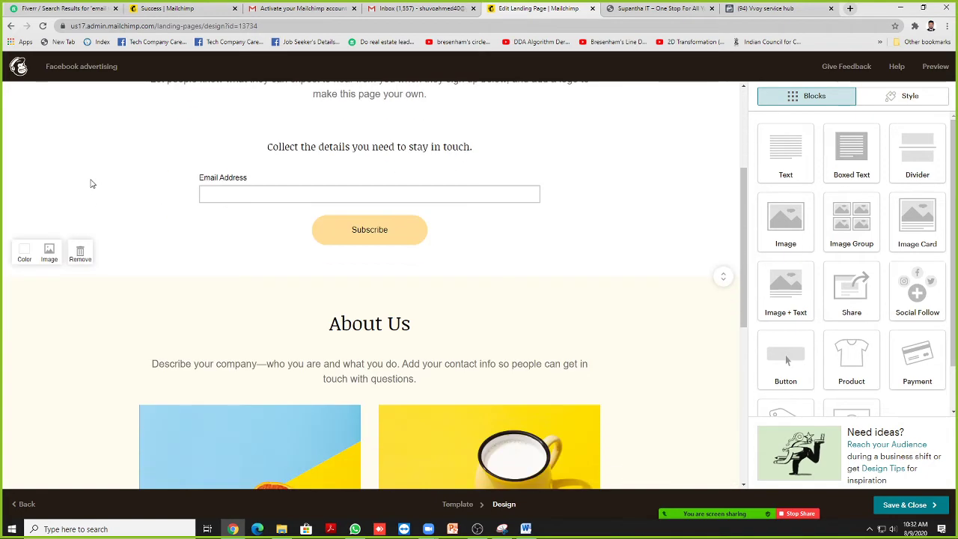
pyautogui.scroll(8, 101, 216)
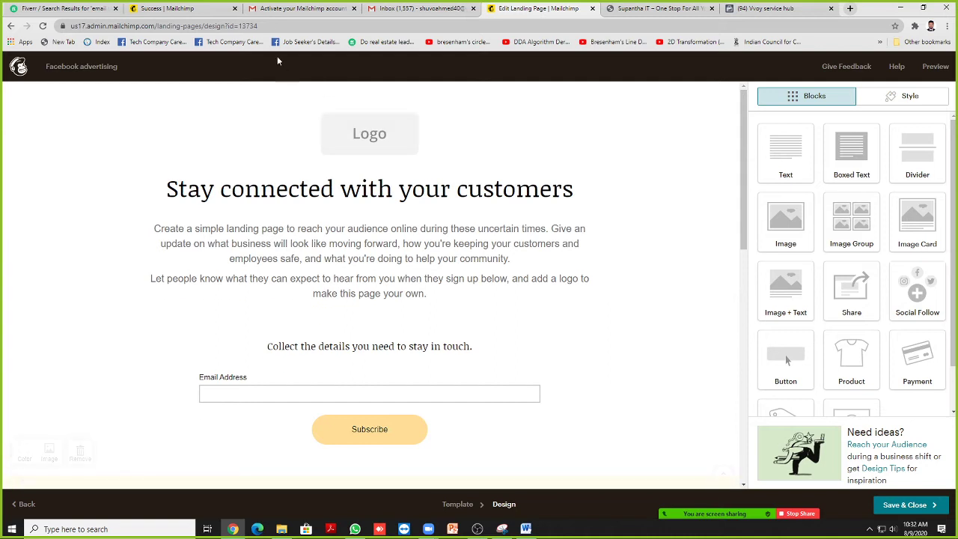
pyautogui.click(276, 26)
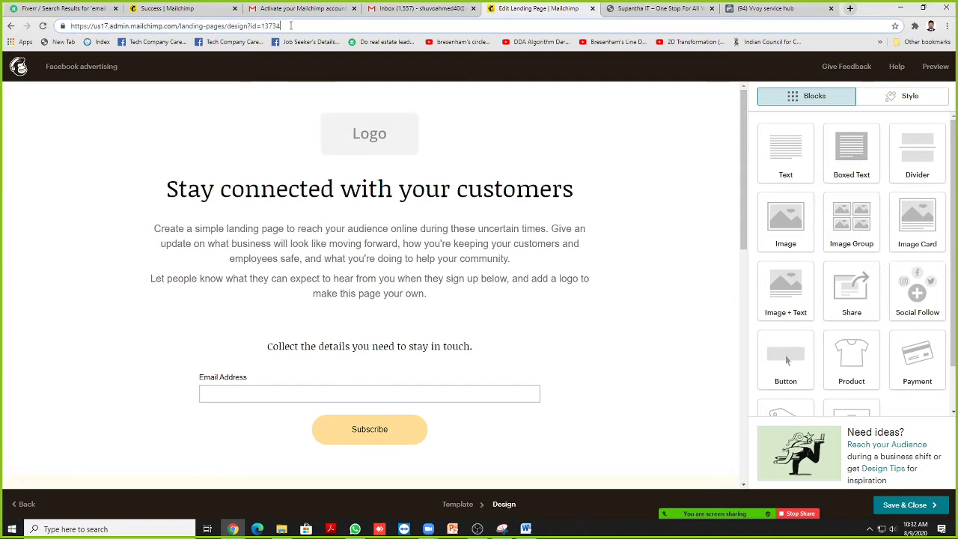
pyautogui.doubleClick(289, 26)
pyautogui.tripleClick(289, 26)
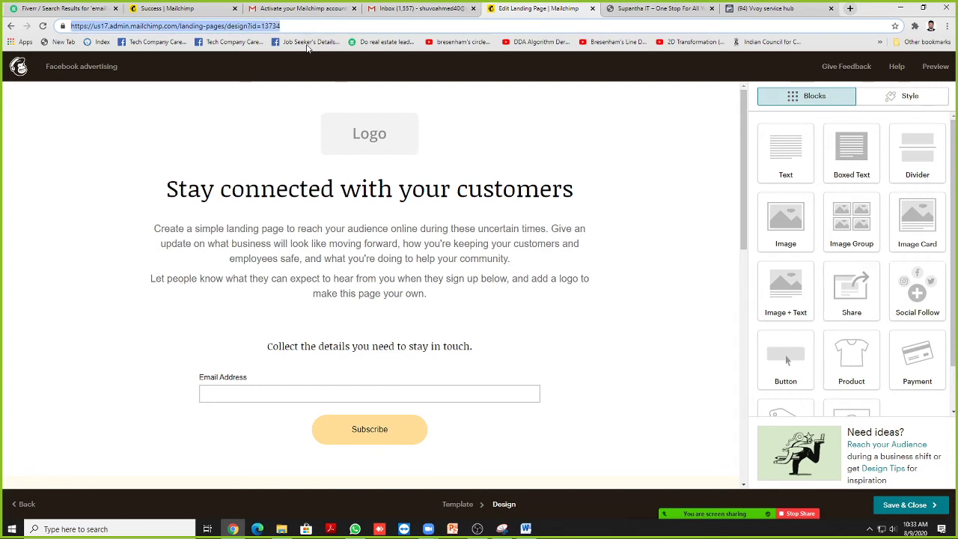
pyautogui.scroll(-10, 466, 247)
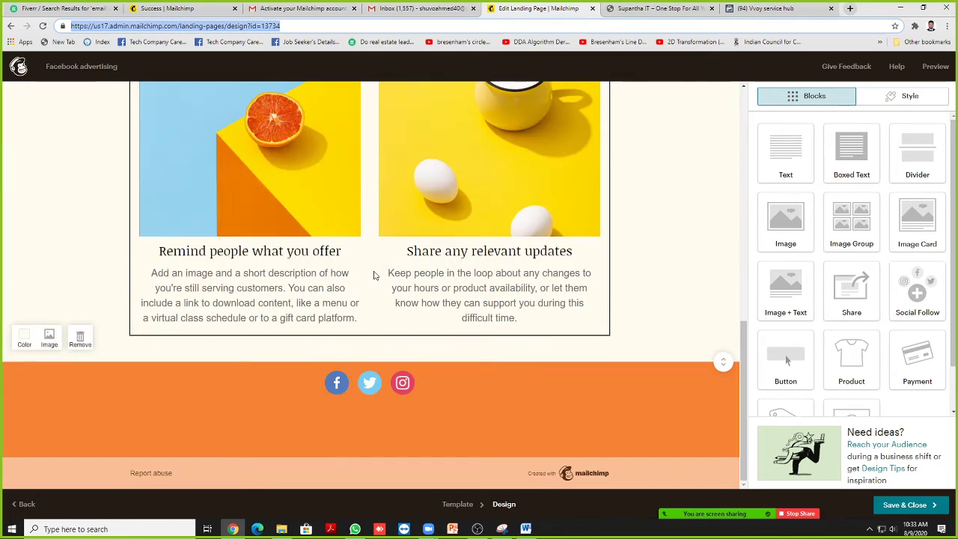
pyautogui.scroll(10, 600, 347)
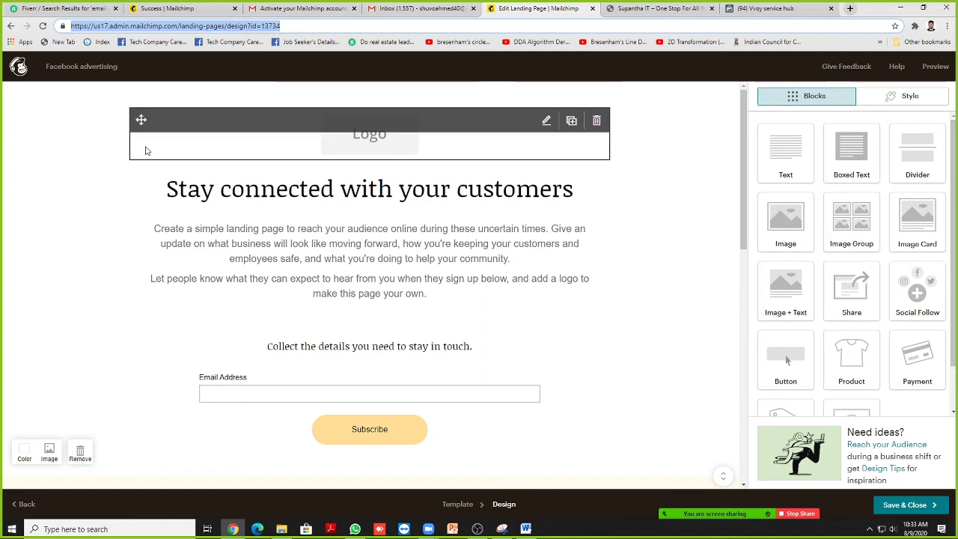
pyautogui.click(50, 186)
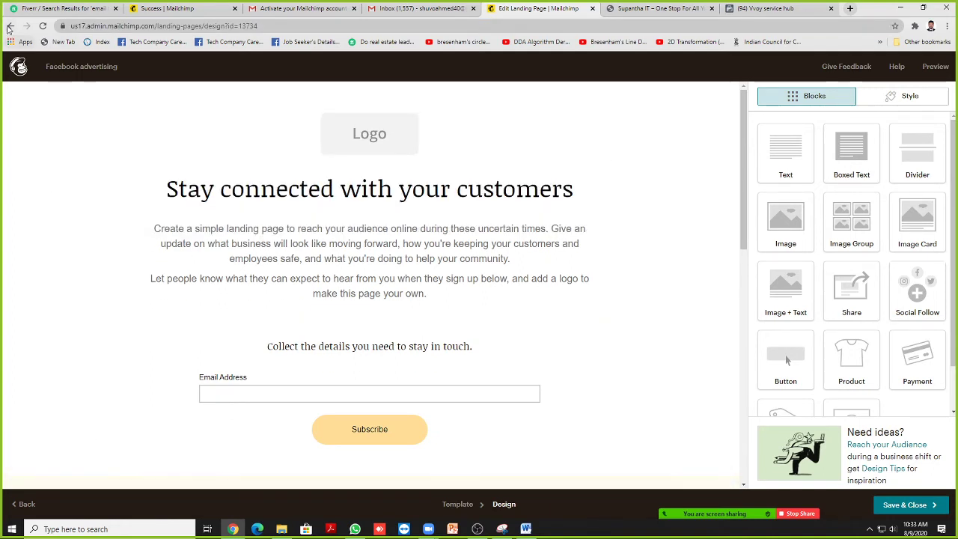
pyautogui.moveTo(753, 534)
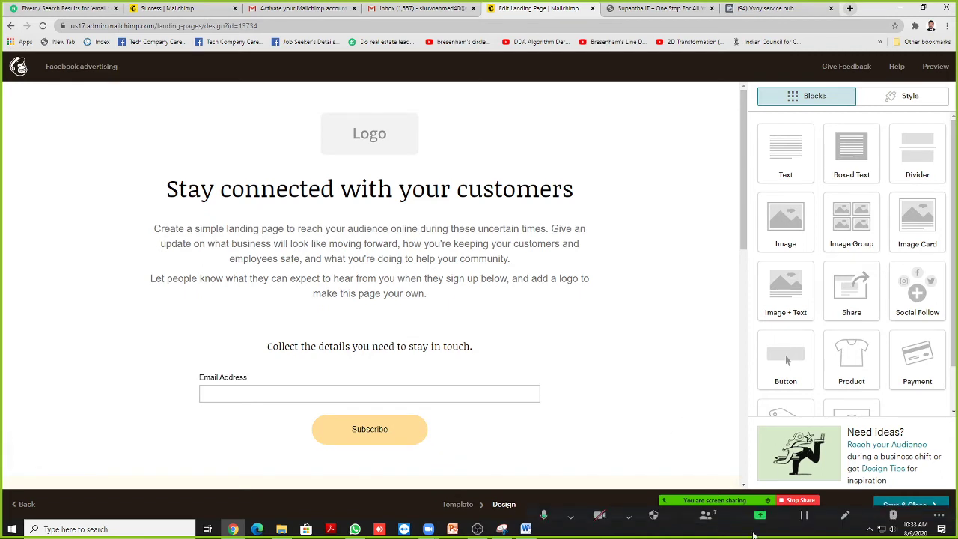
pyautogui.click(705, 511)
pyautogui.moveTo(471, 188); pyautogui.dragTo(806, 122)
pyautogui.moveTo(839, 281); pyautogui.dragTo(853, 352)
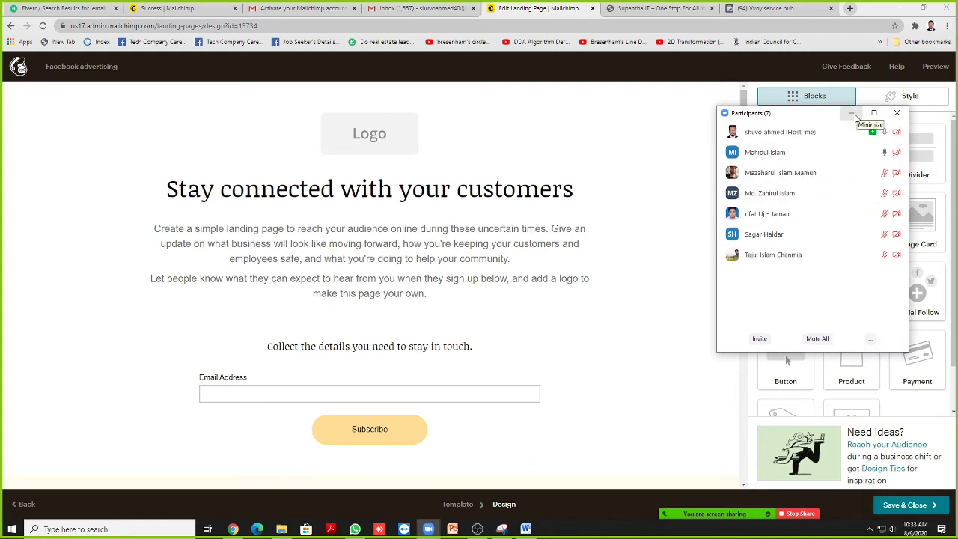
pyautogui.click(853, 115)
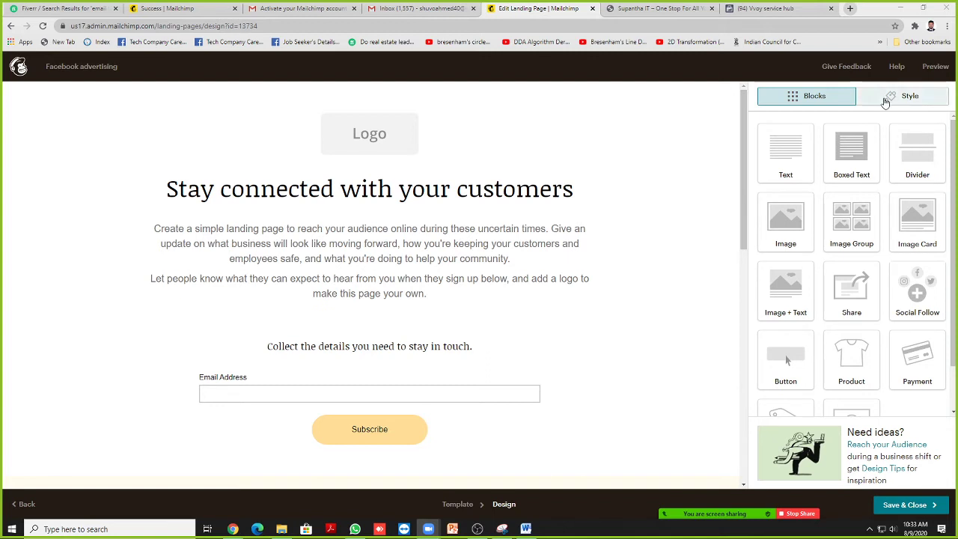
pyautogui.click(871, 102)
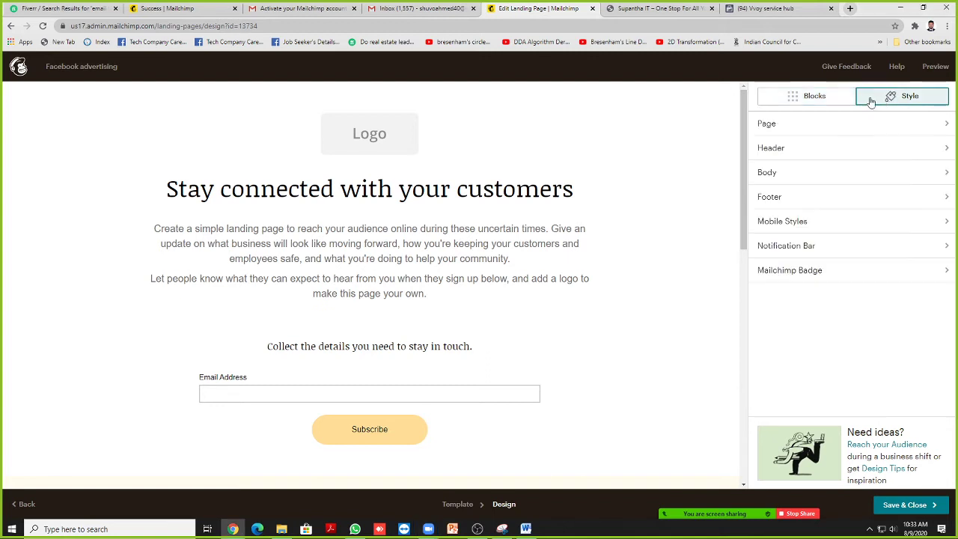
pyautogui.click(827, 99)
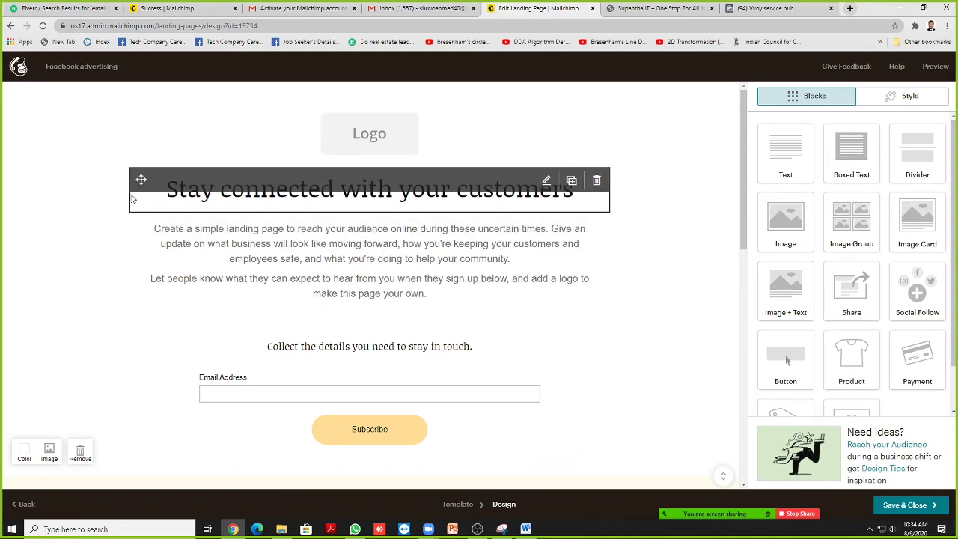
pyautogui.click(11, 26)
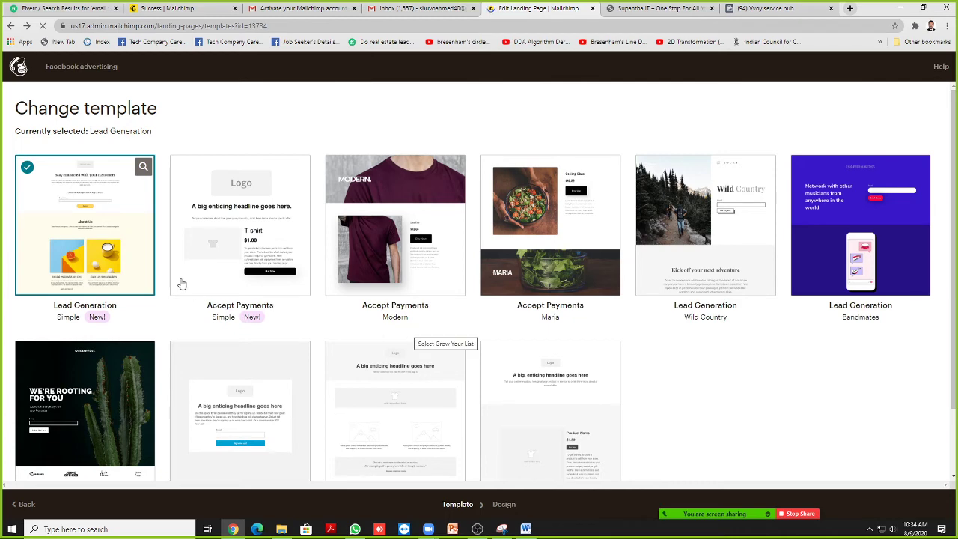
pyautogui.click(99, 217)
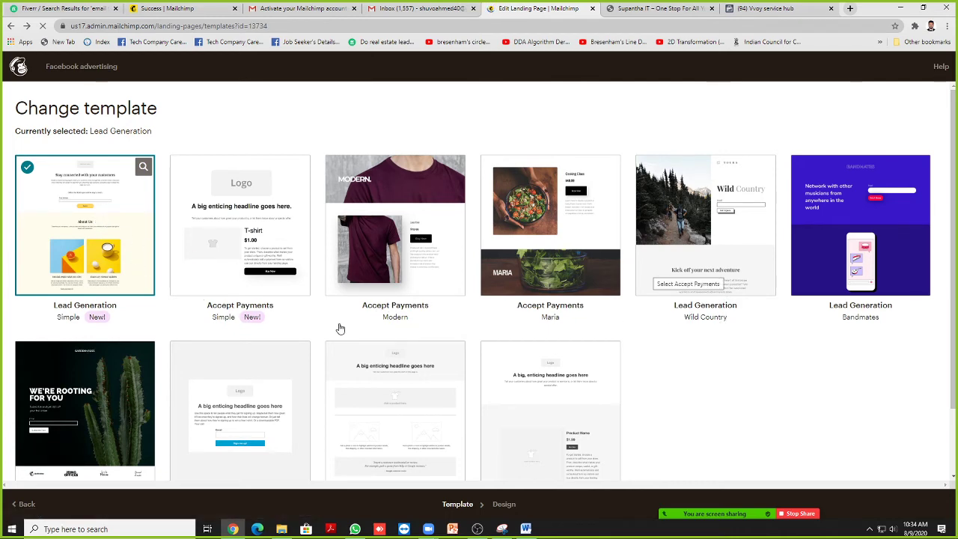
pyautogui.scroll(-2, 338, 327)
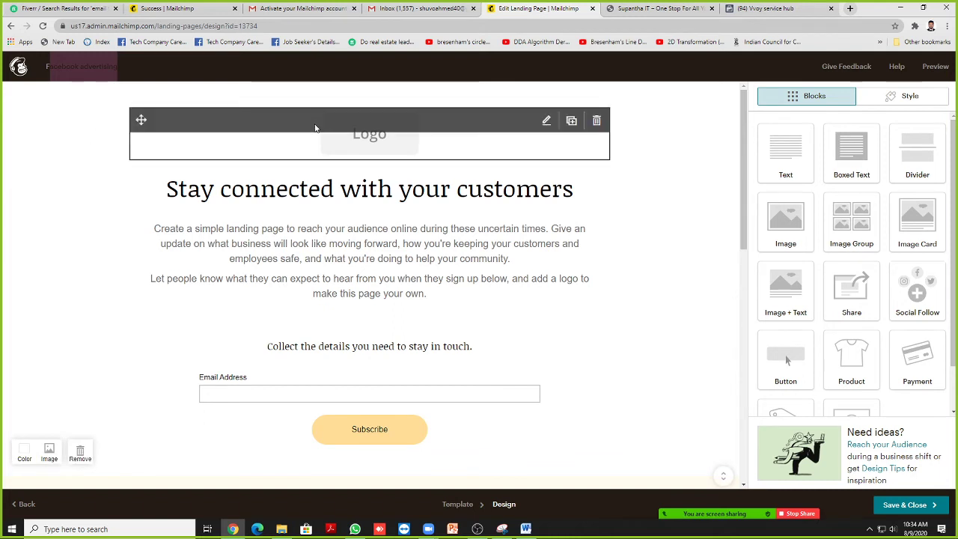
# - Replace the Logo placeholder with supatha logo2.png uploaded from Desktop > SUPANTHA IT
pyautogui.click(345, 116)
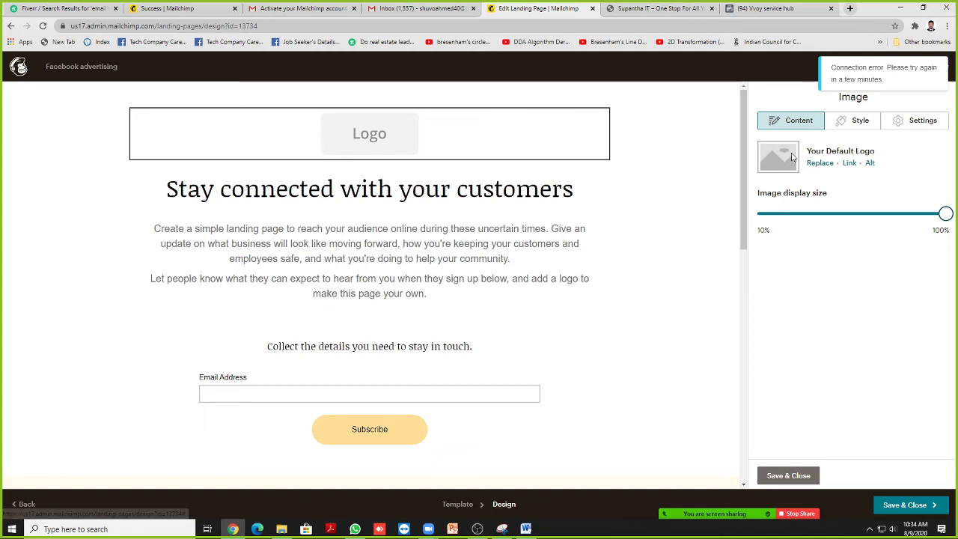
pyautogui.click(820, 164)
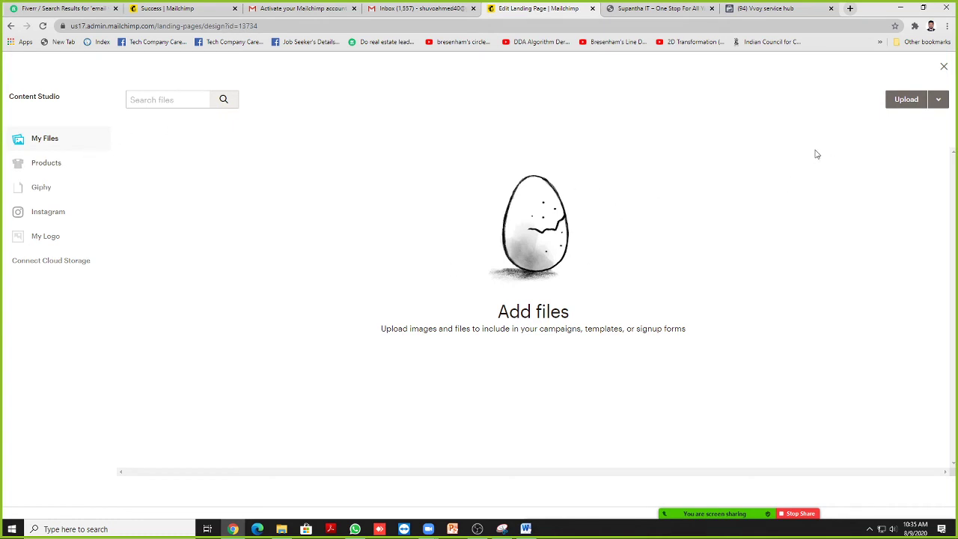
pyautogui.click(907, 100)
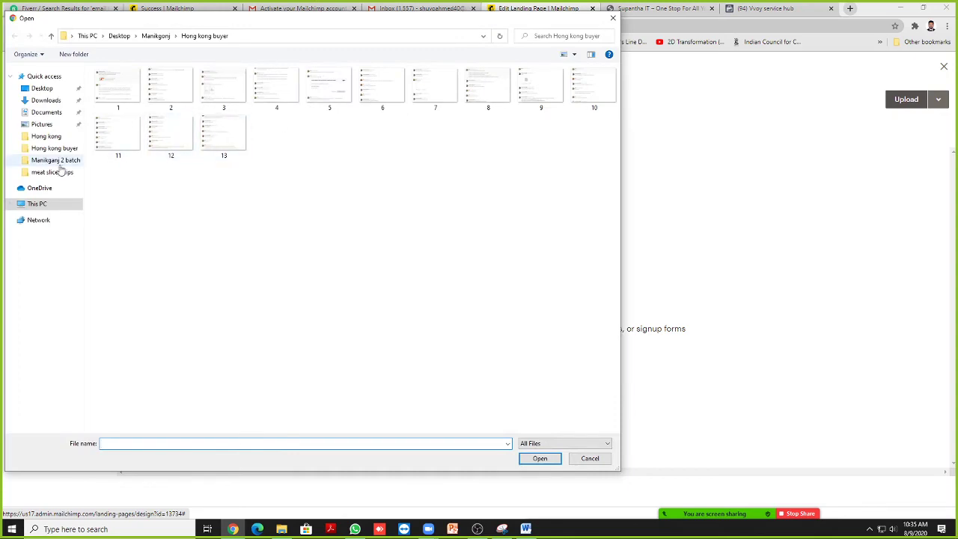
pyautogui.click(47, 89)
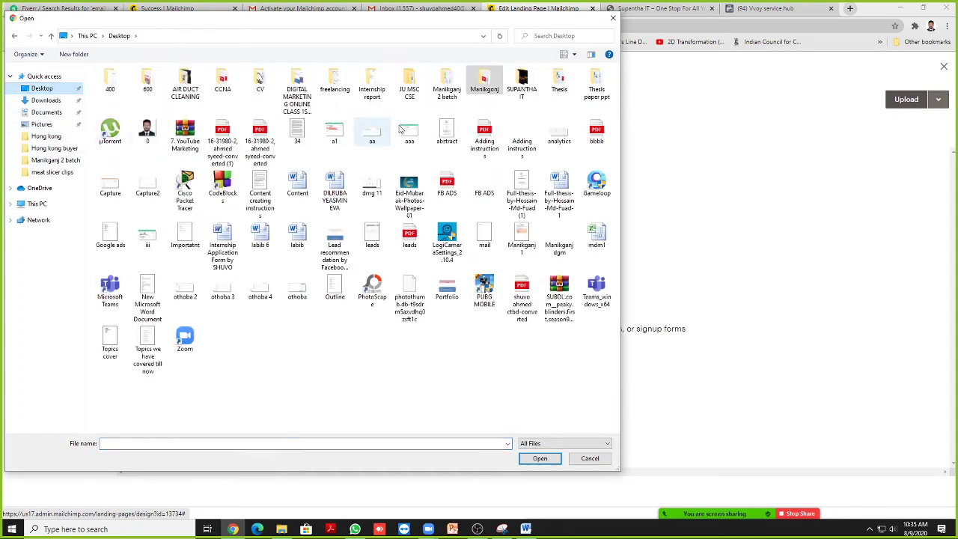
pyautogui.doubleClick(521, 84)
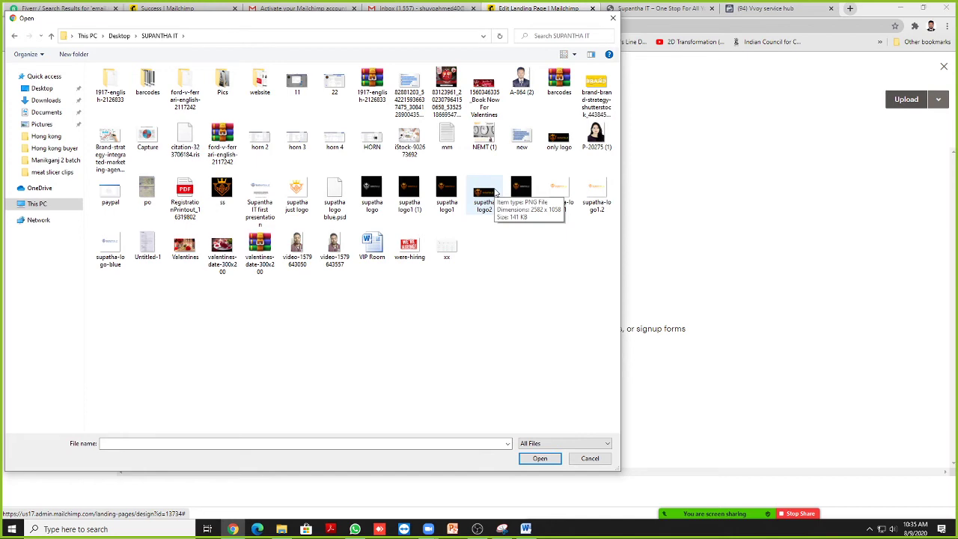
pyautogui.doubleClick(494, 193)
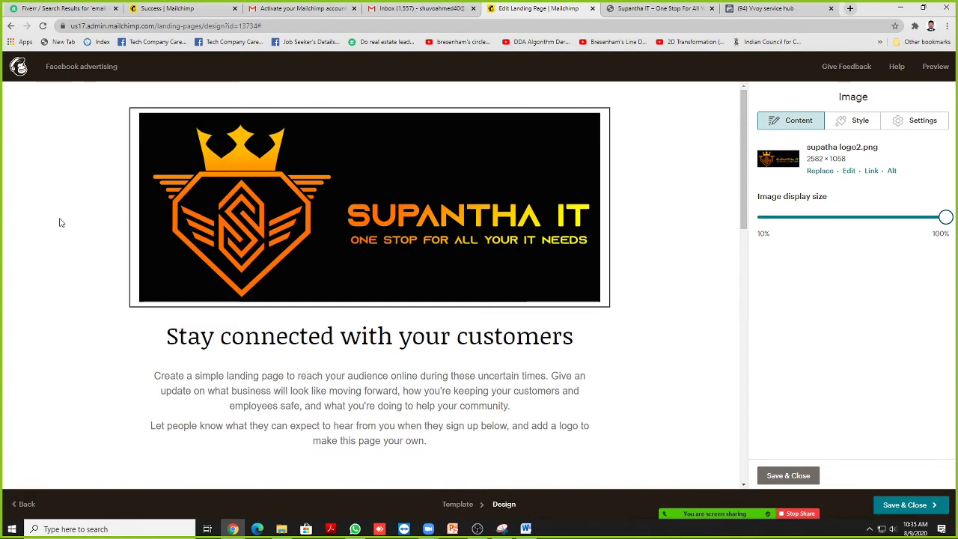
# - Cancel the accidental logo deletion and shrink the logo's display size to about 75%
pyautogui.click(598, 316)
pyautogui.click(609, 240)
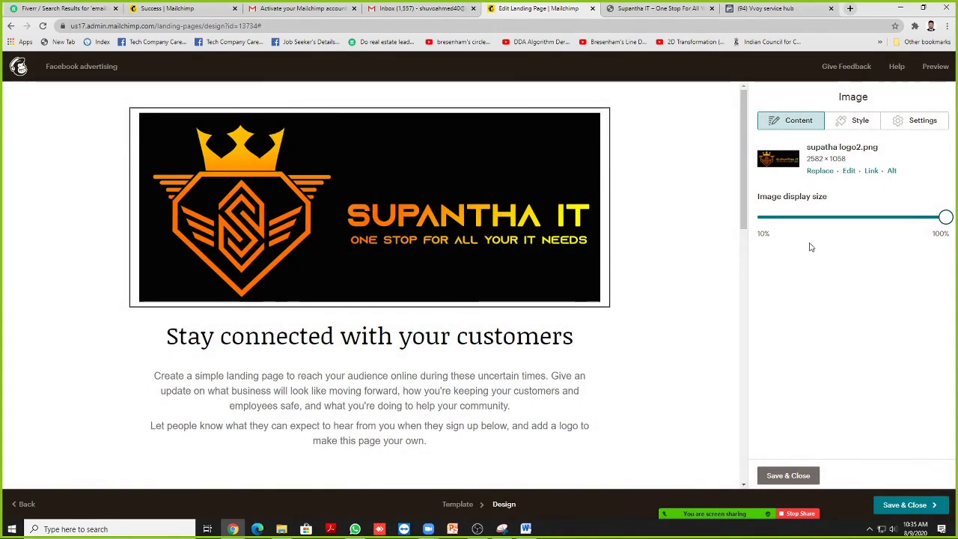
pyautogui.moveTo(942, 223)
pyautogui.mouseDown()
pyautogui.moveTo(879, 219)
pyautogui.moveTo(877, 230)
pyautogui.moveTo(938, 228)
pyautogui.mouseUp()
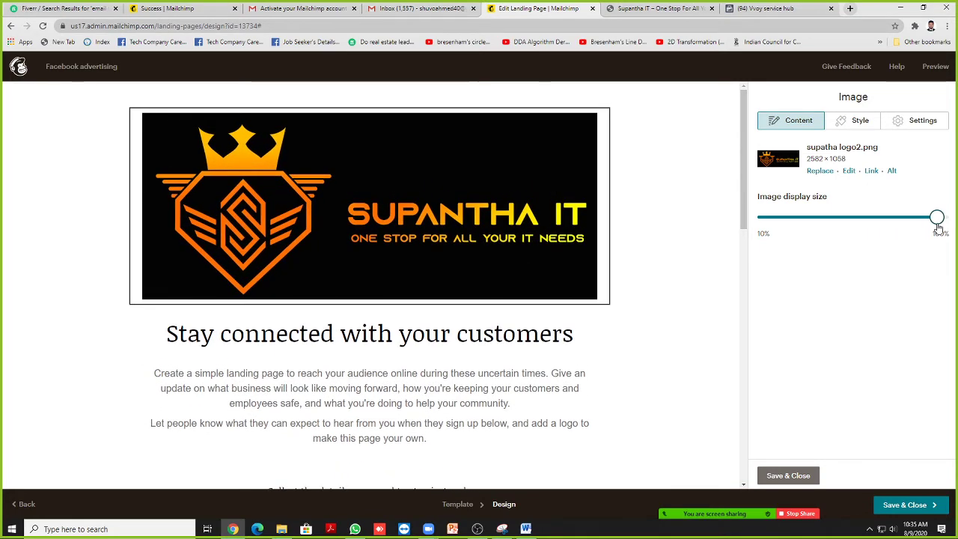
pyautogui.moveTo(938, 225); pyautogui.dragTo(899, 228)
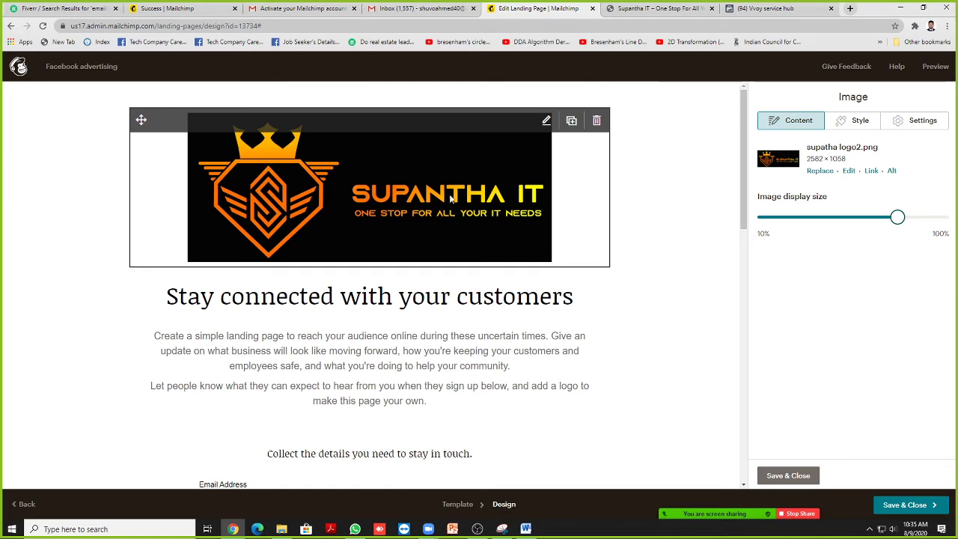
pyautogui.click(871, 171)
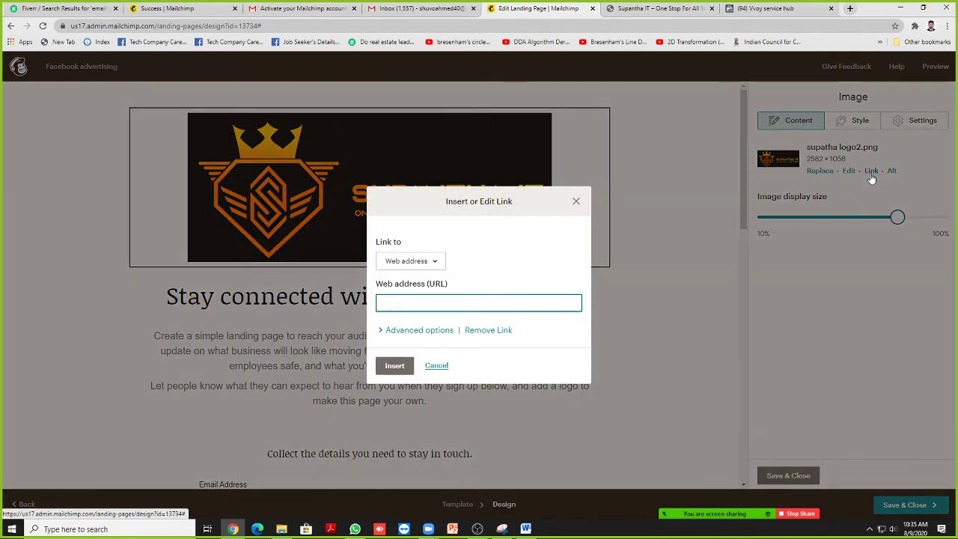
pyautogui.click(417, 264)
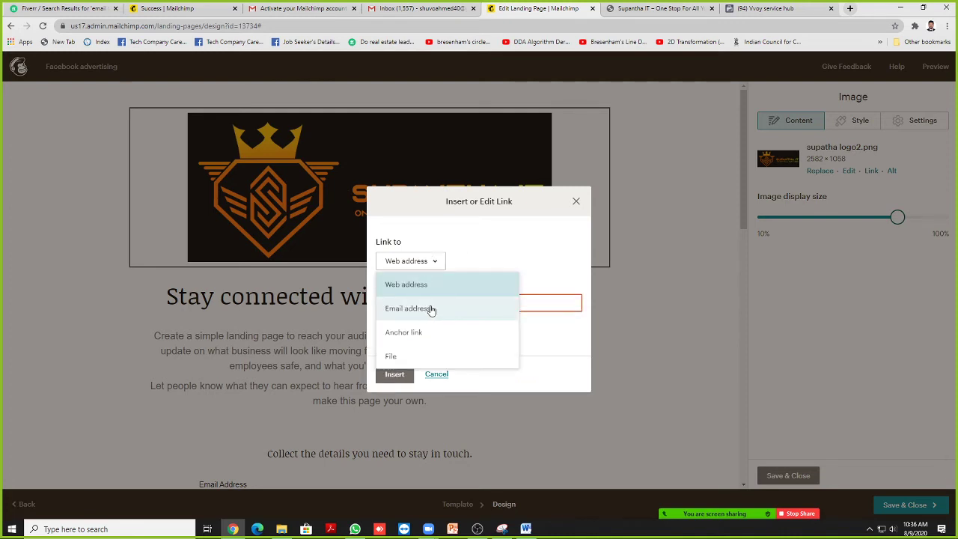
pyautogui.click(533, 212)
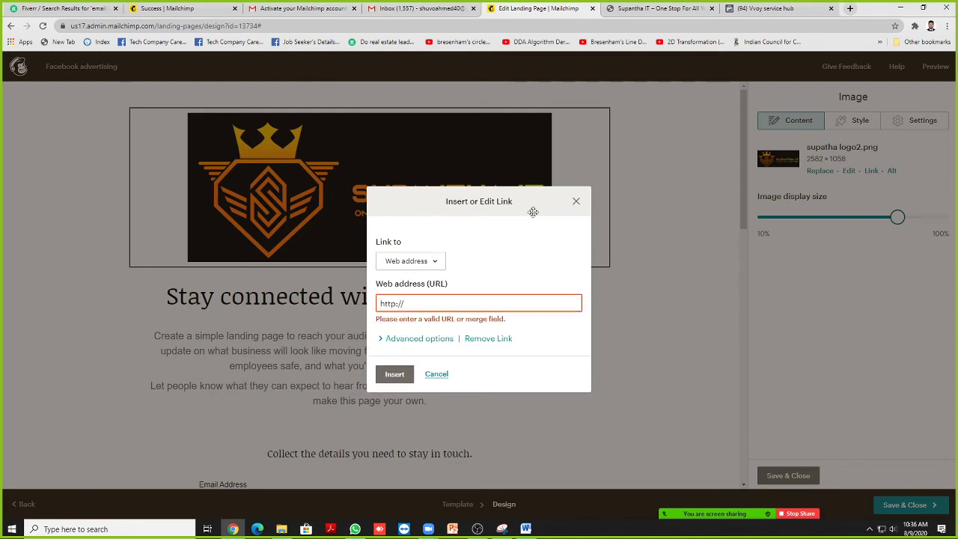
pyautogui.click(576, 202)
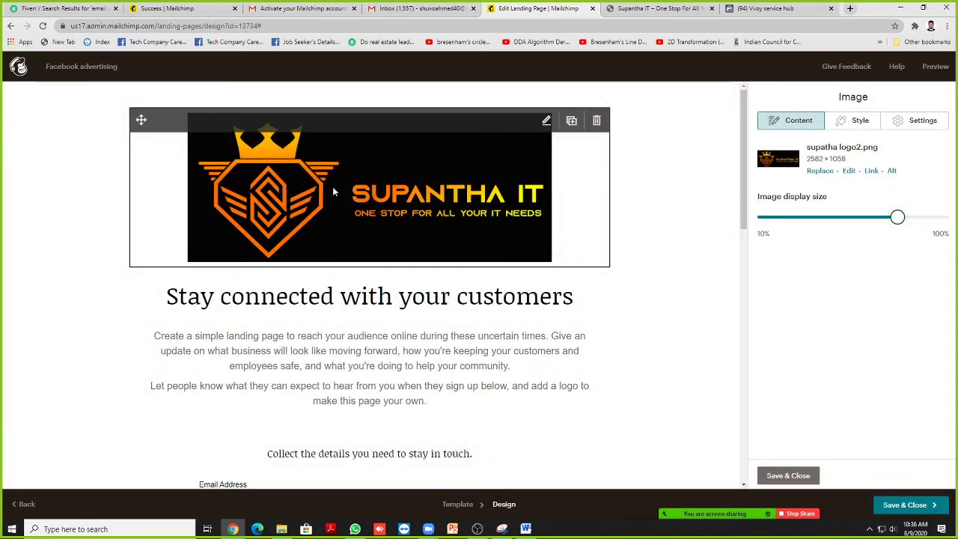
pyautogui.click(871, 171)
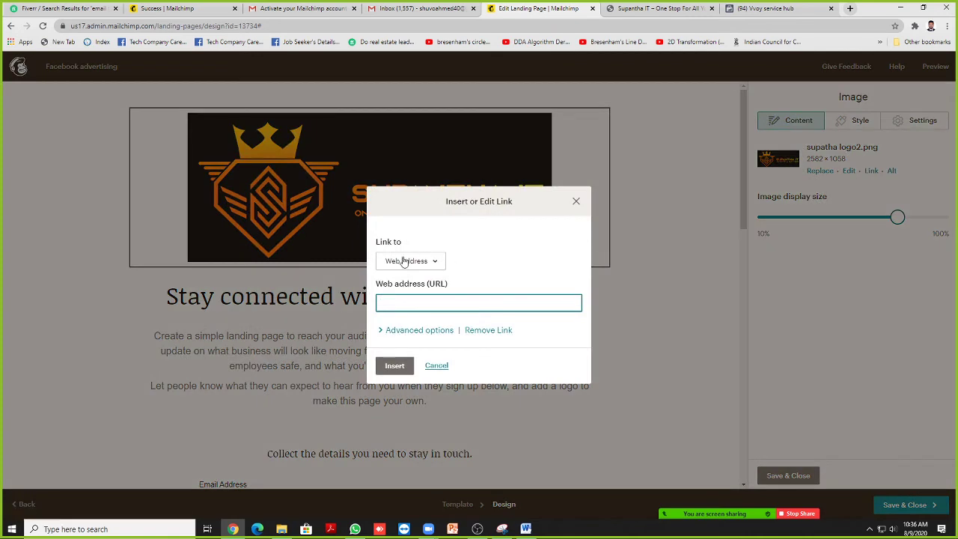
pyautogui.write('https://supanthait.com/')
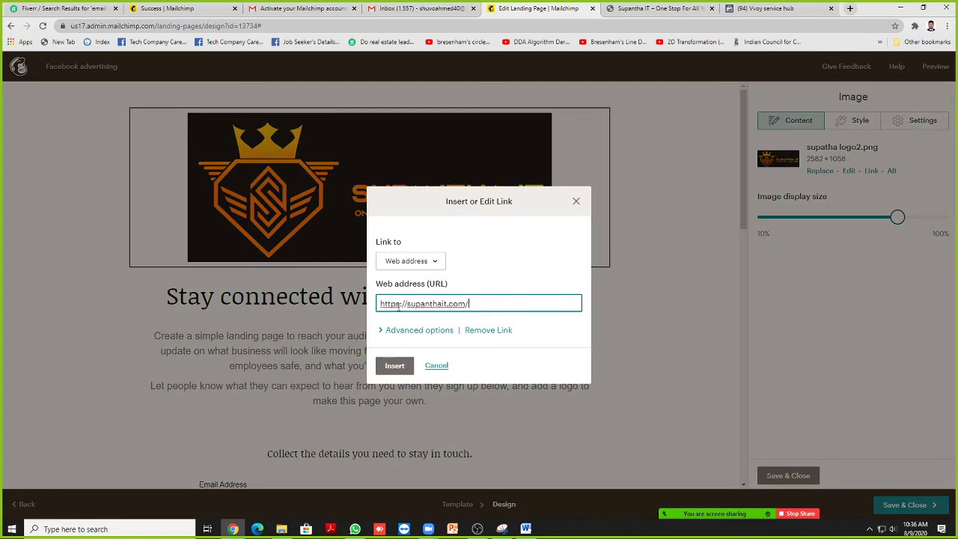
pyautogui.click(394, 367)
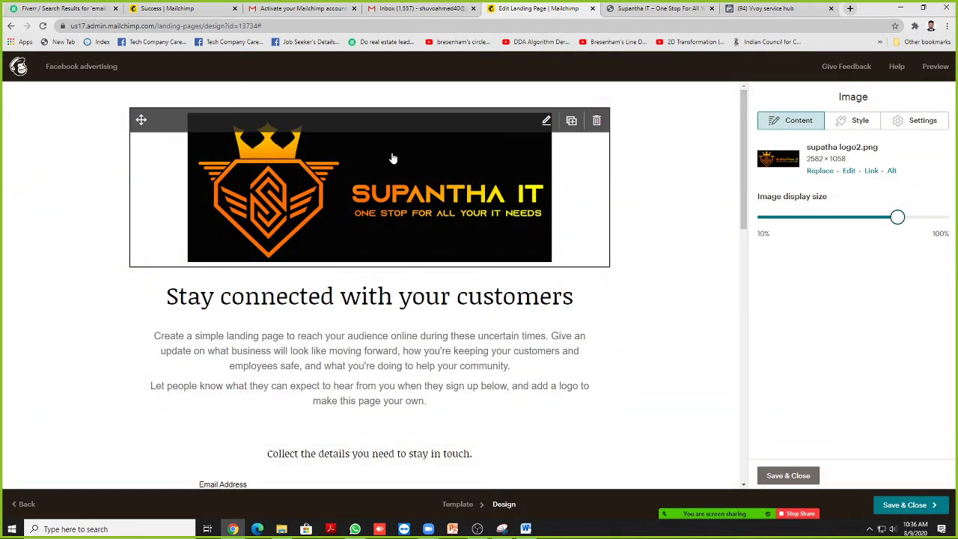
pyautogui.click(871, 170)
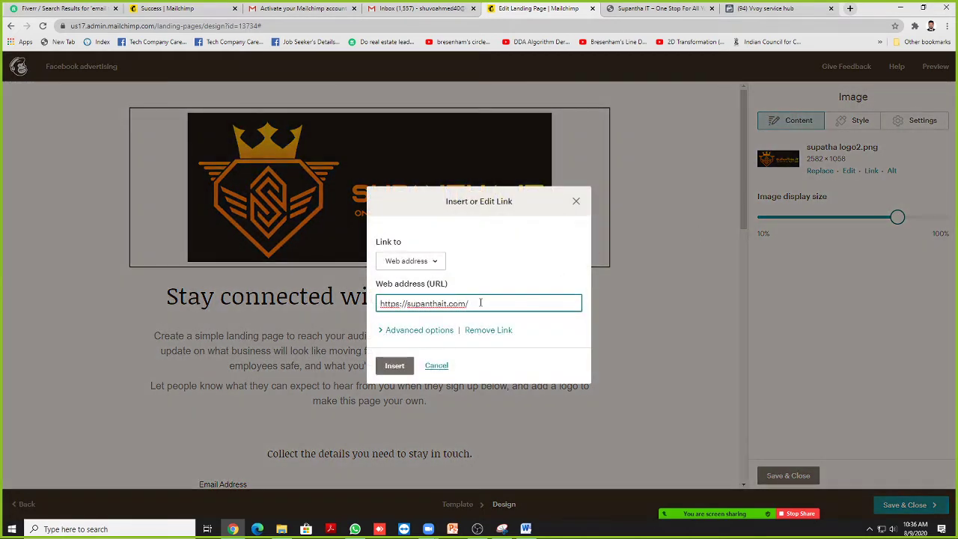
pyautogui.click(442, 367)
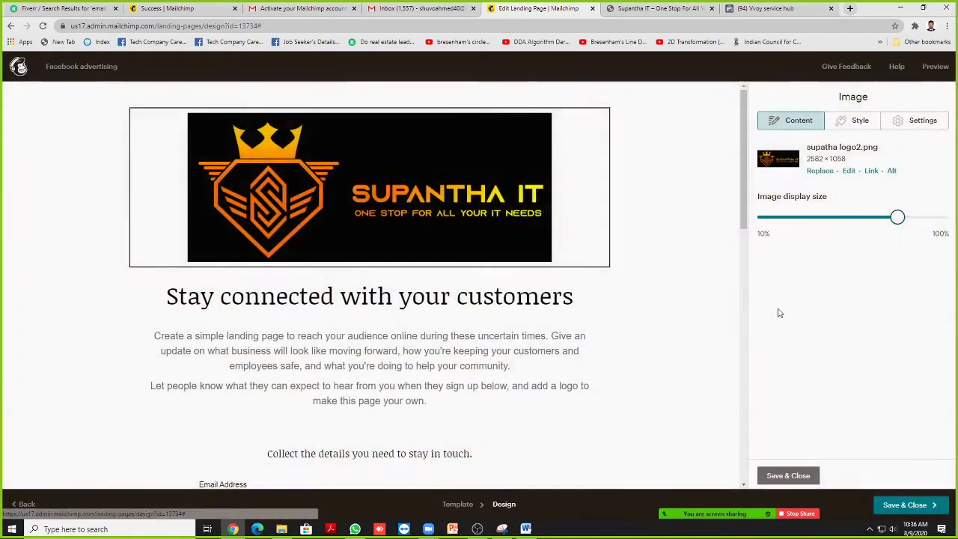
# - Review the logo's style and settings, keeping it centre-aligned
pyautogui.click(862, 122)
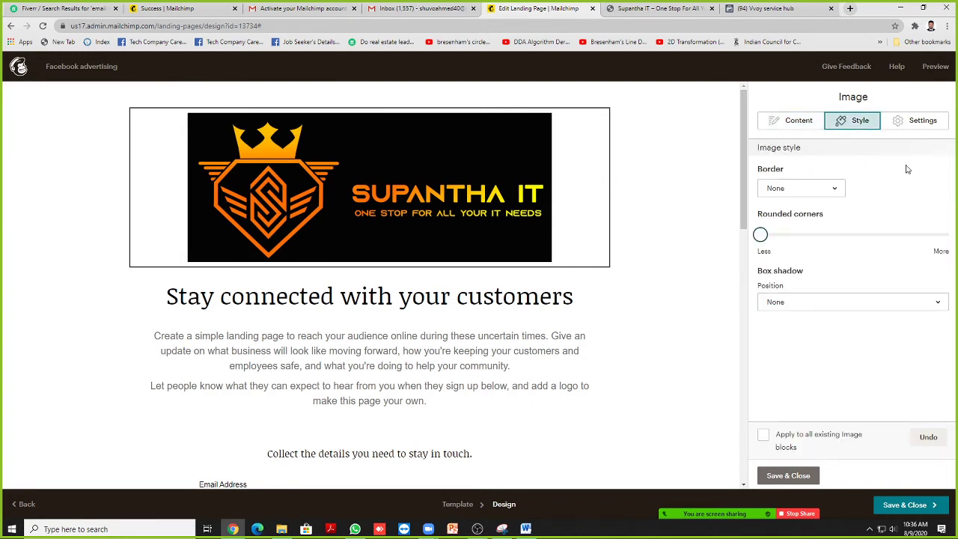
pyautogui.click(925, 122)
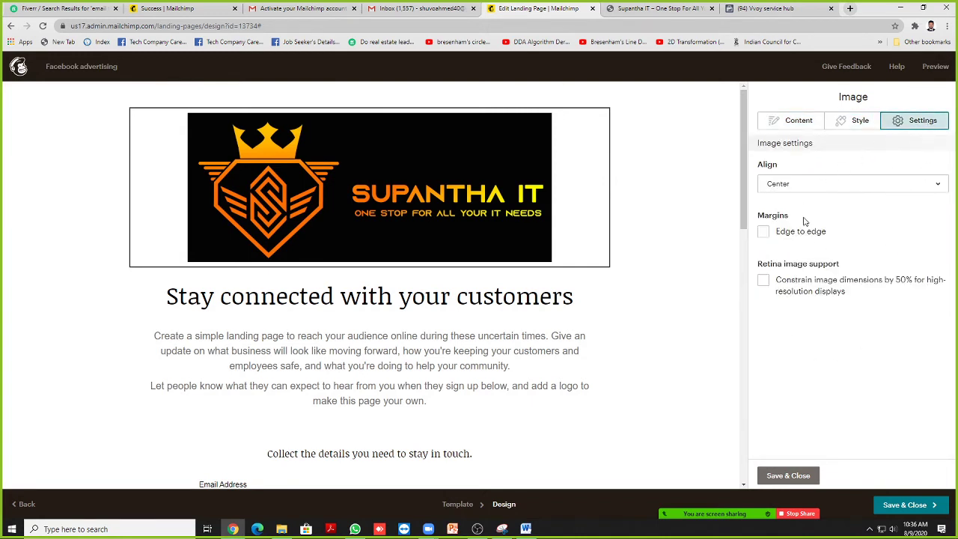
pyautogui.click(821, 191)
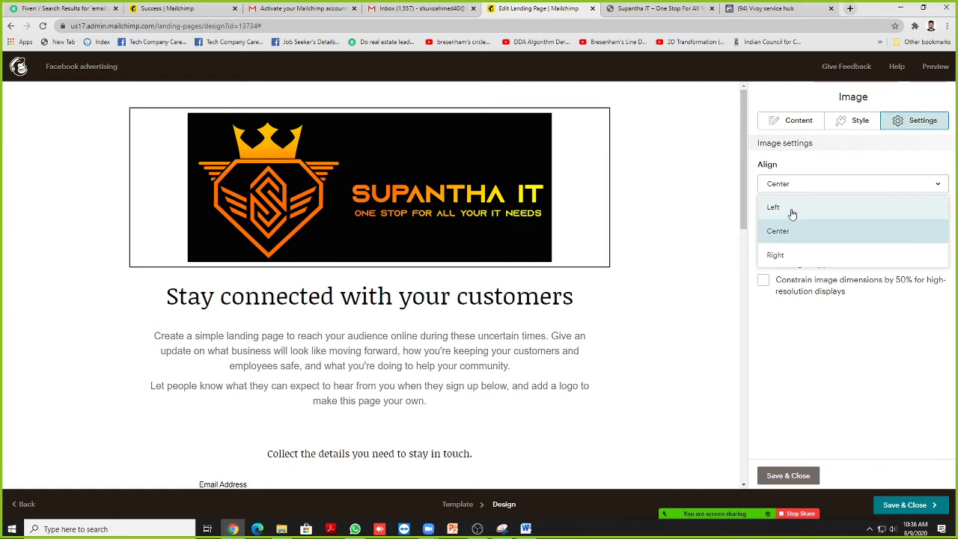
pyautogui.click(726, 196)
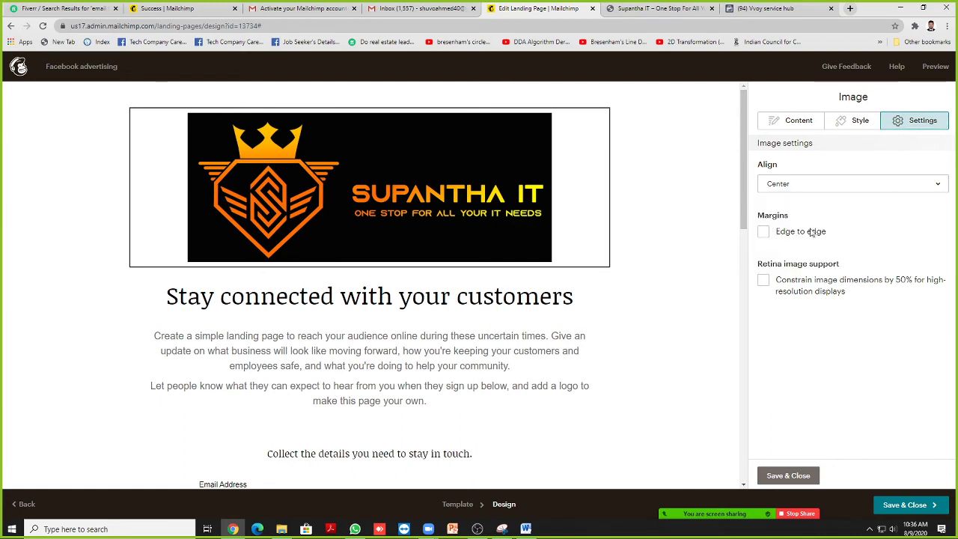
# - Leave Retina support off and enlarge the logo's display size slightly
pyautogui.click(763, 281)
pyautogui.click(763, 283)
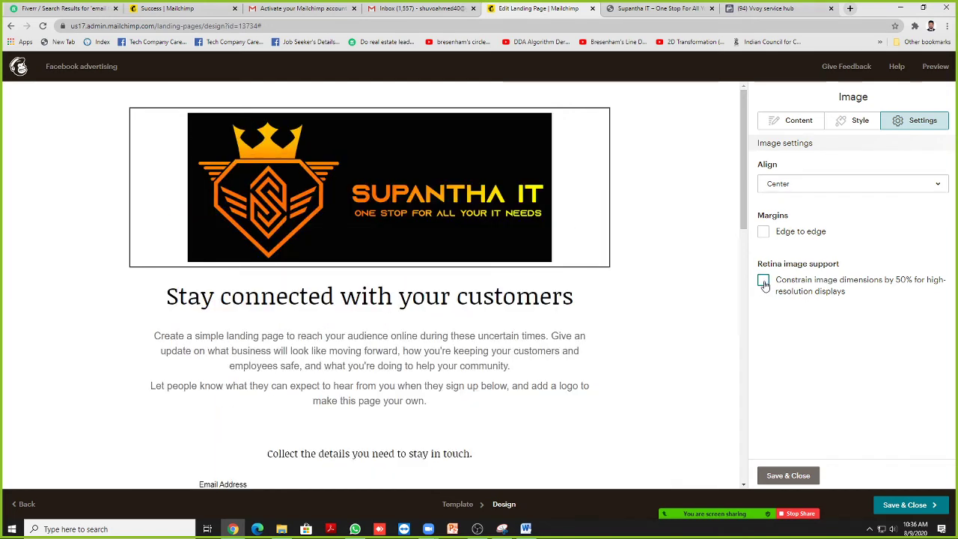
pyautogui.click(857, 123)
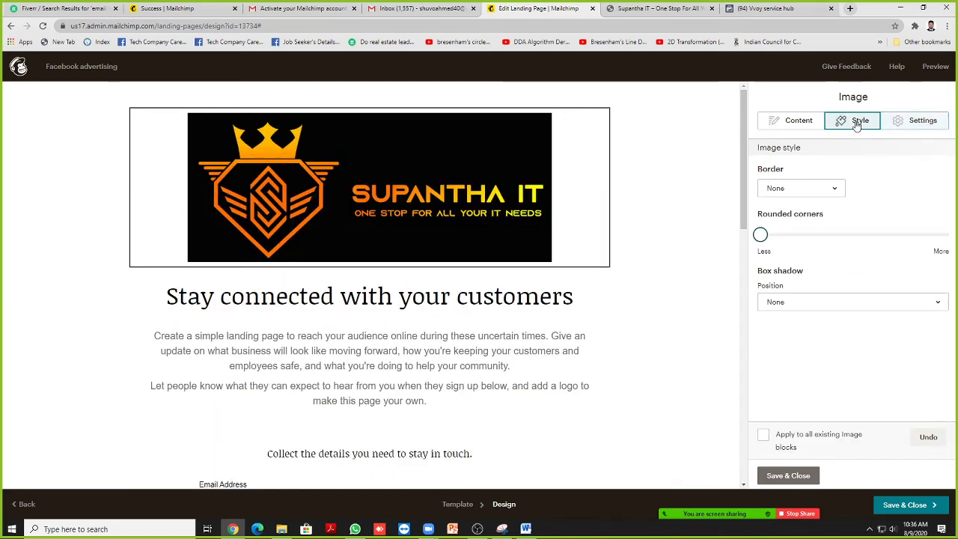
pyautogui.click(795, 123)
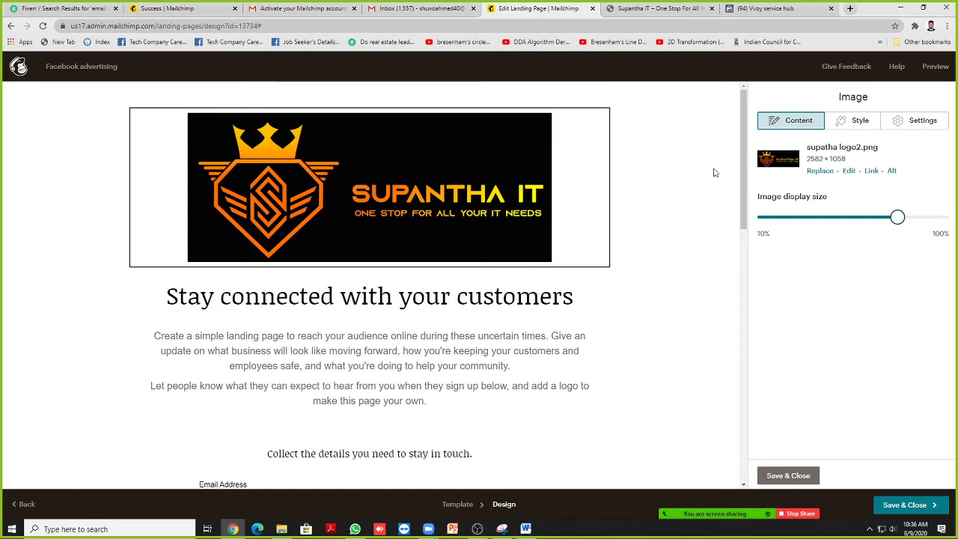
pyautogui.moveTo(898, 217); pyautogui.dragTo(902, 218)
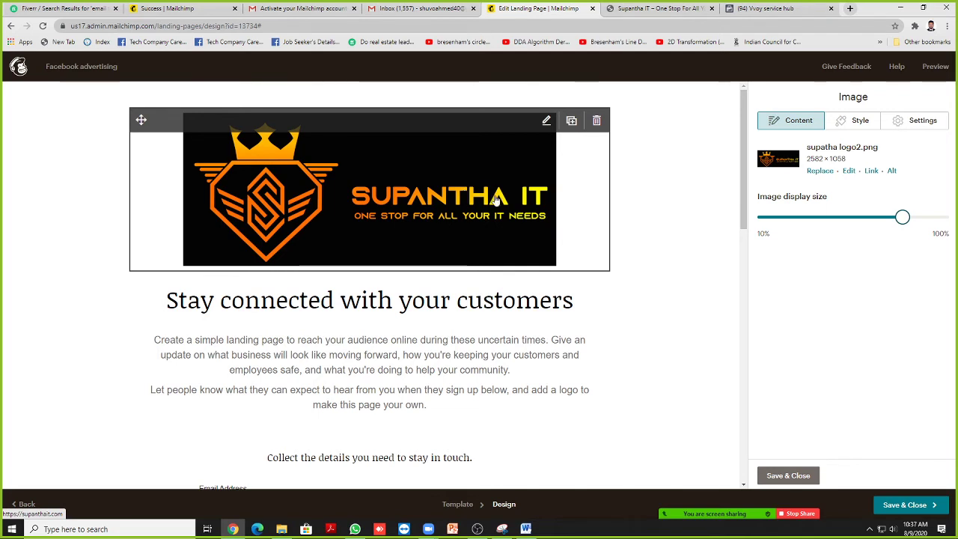
pyautogui.click(848, 172)
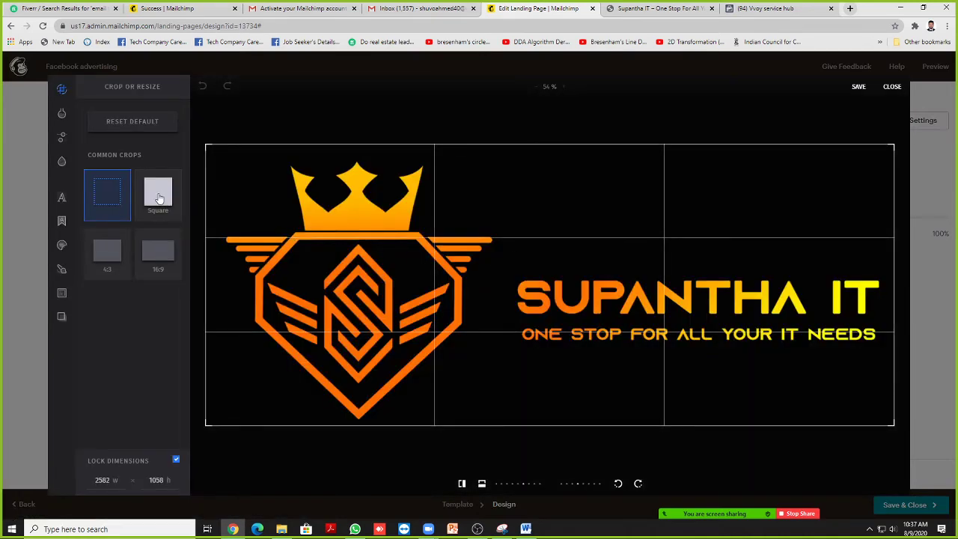
pyautogui.click(158, 197)
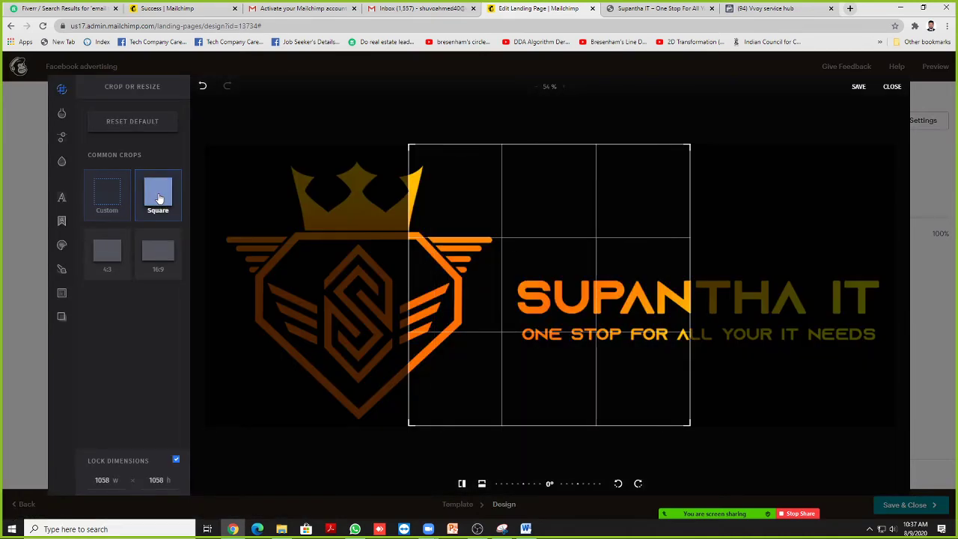
pyautogui.click(107, 252)
pyautogui.click(158, 256)
pyautogui.click(107, 192)
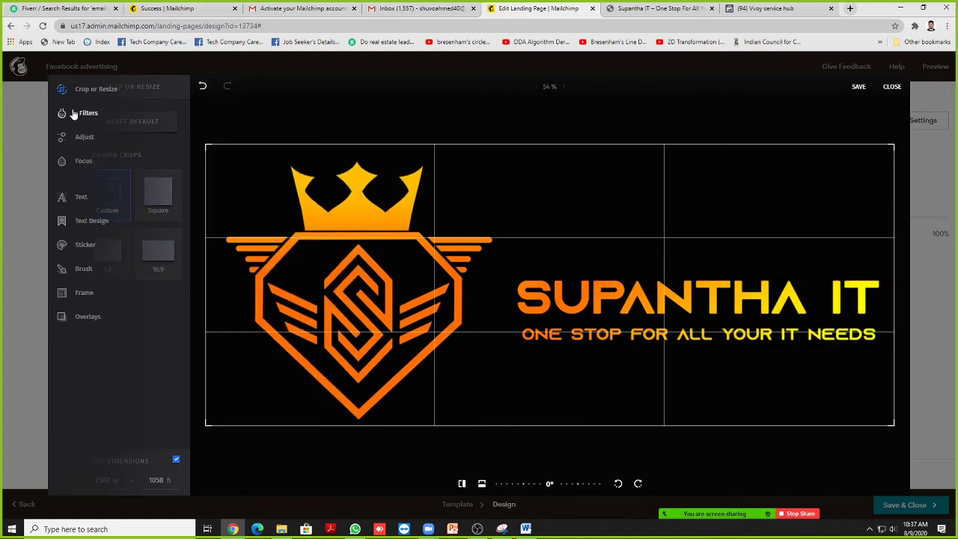
pyautogui.moveTo(63, 113)
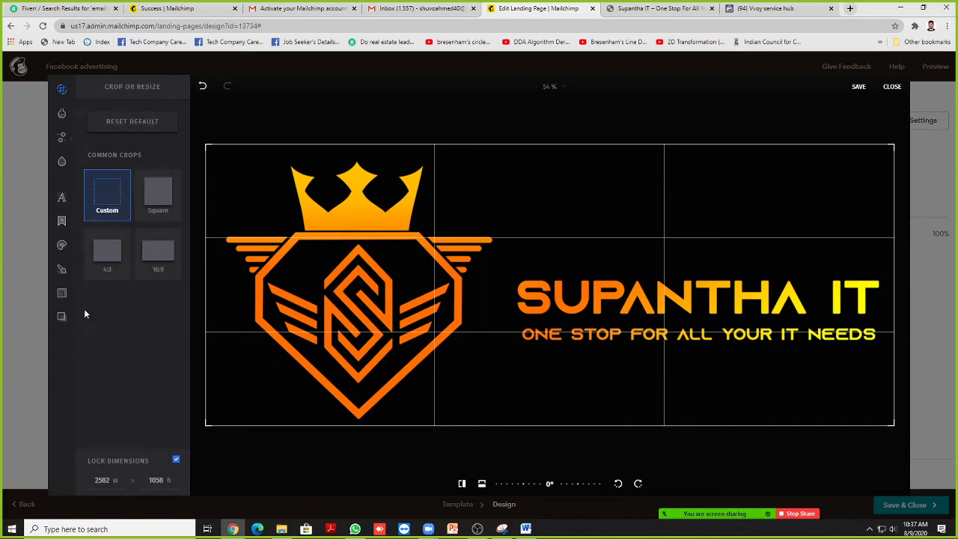
pyautogui.click(892, 87)
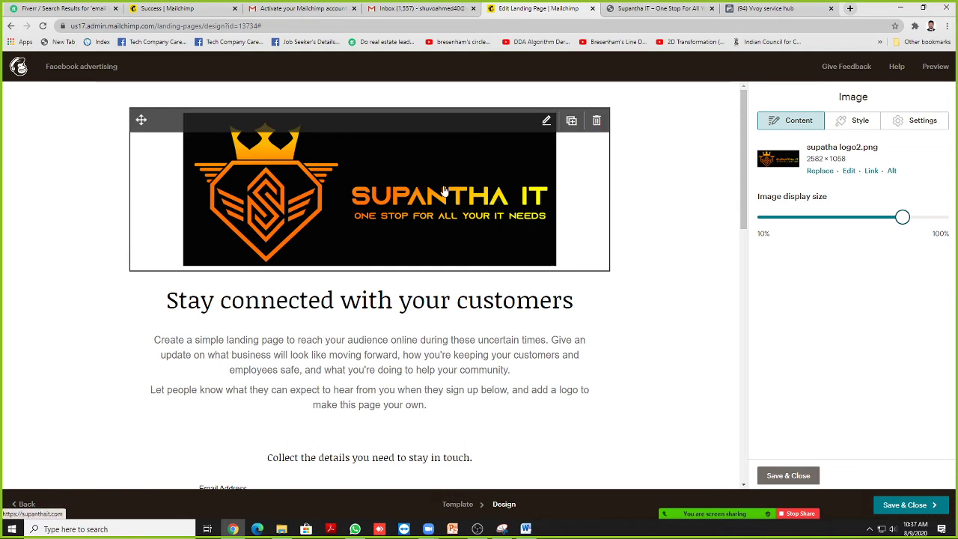
# - Open the heading block and select its template text
pyautogui.scroll(-1, 430, 197)
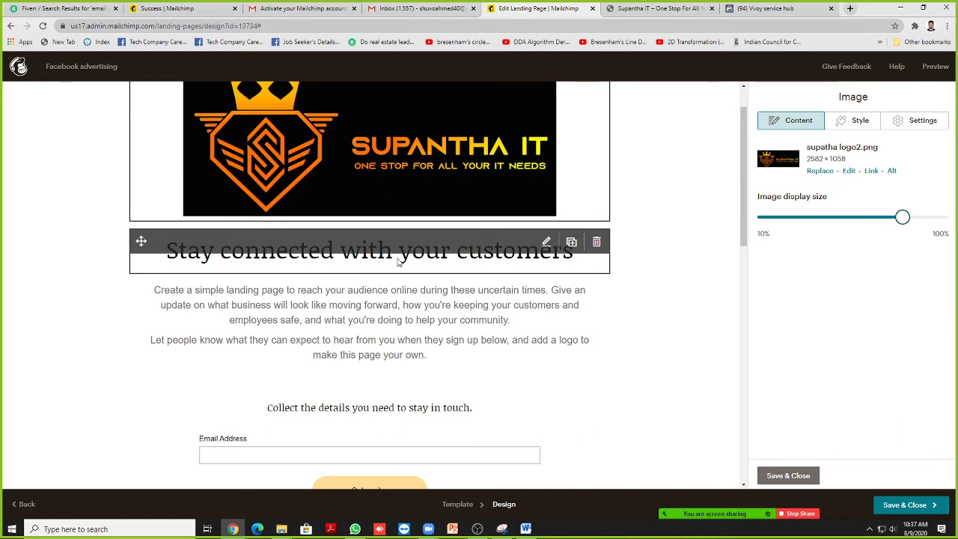
pyautogui.click(398, 252)
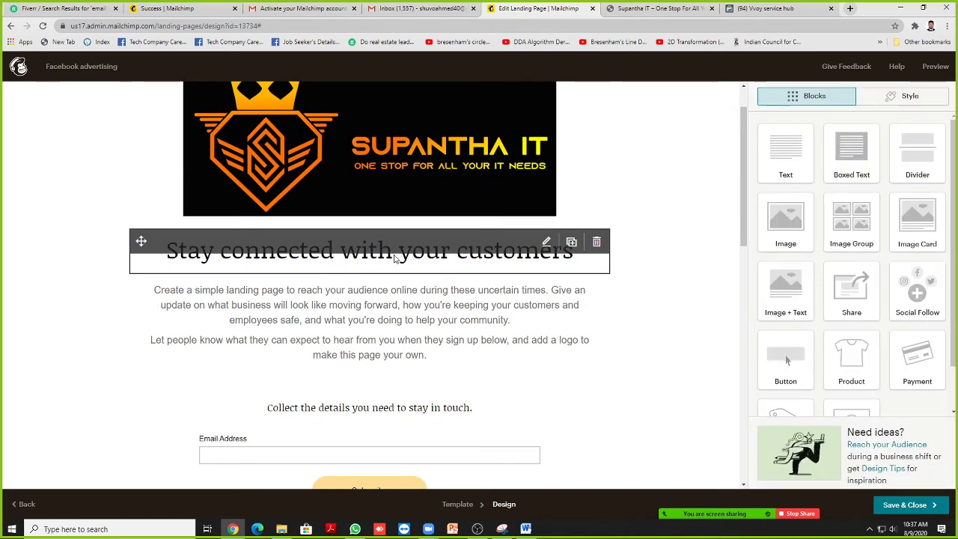
pyautogui.click(395, 267)
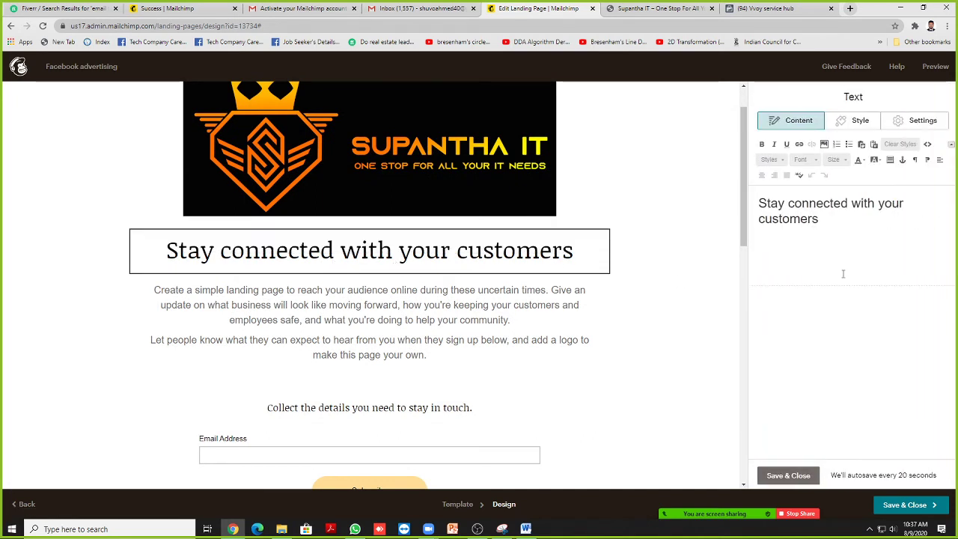
pyautogui.moveTo(828, 218); pyautogui.dragTo(761, 202)
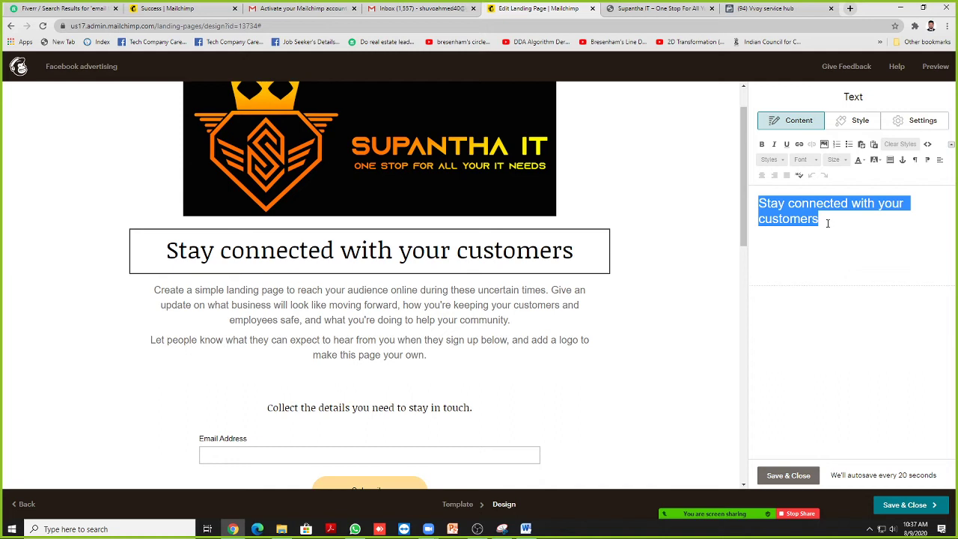
# - Type 'If you want Facebook ads expert then submit the followings ..', capitalising Facebook via spellcheck
pyautogui.write('Please')
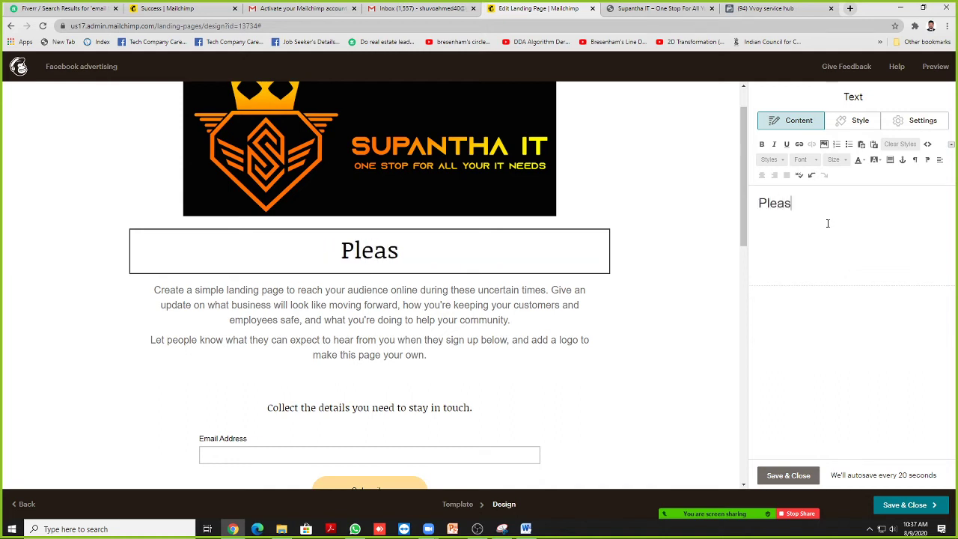
pyautogui.press('BackSpace')
pyautogui.press('BackSpace')
pyautogui.press('BackSpace')
pyautogui.press('BackSpace')
pyautogui.press('BackSpace')
pyautogui.press('BackSpace')
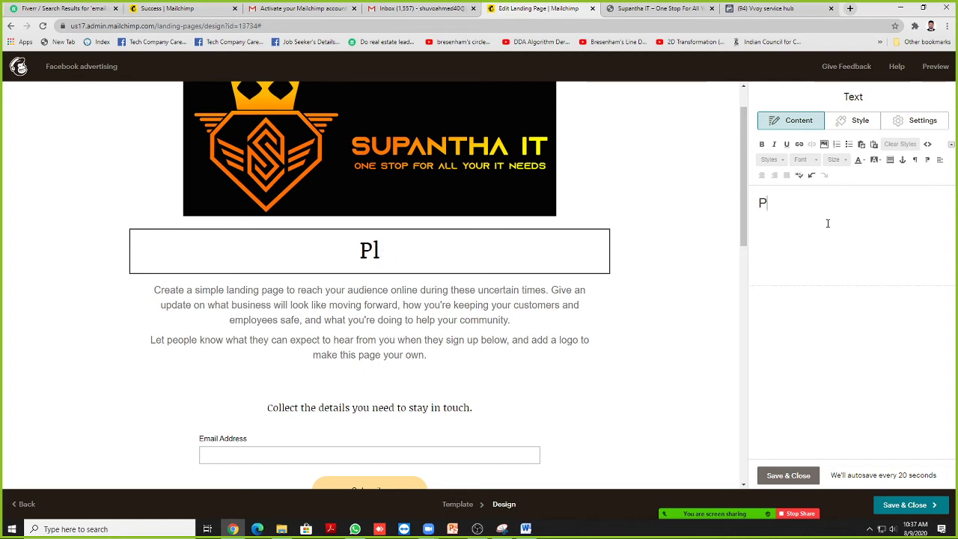
pyautogui.press('BackSpace')
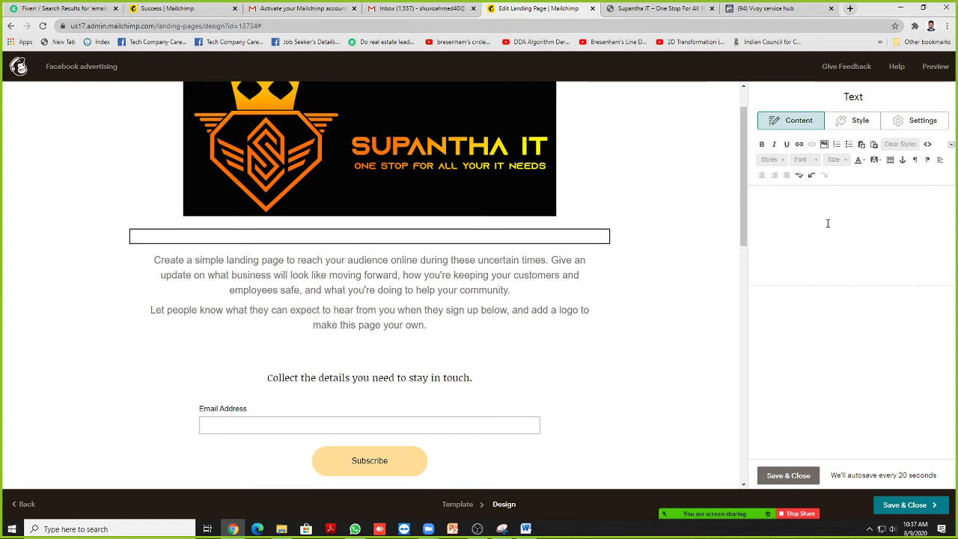
pyautogui.write('If ')
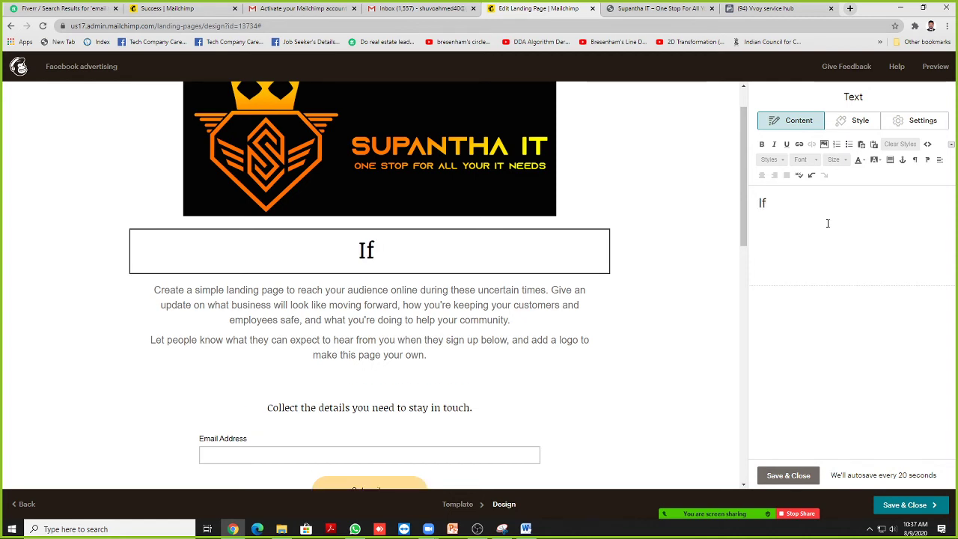
pyautogui.write('you want')
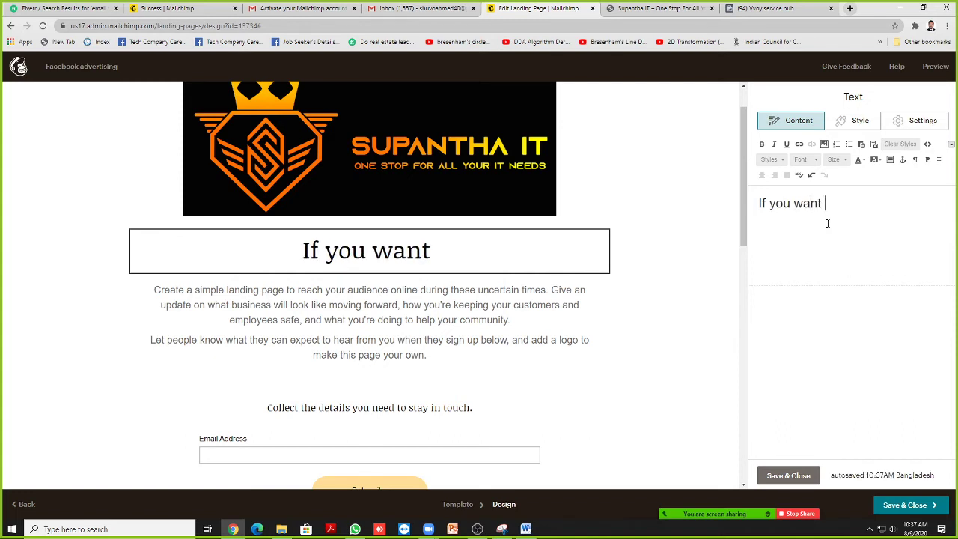
pyautogui.write('fa')
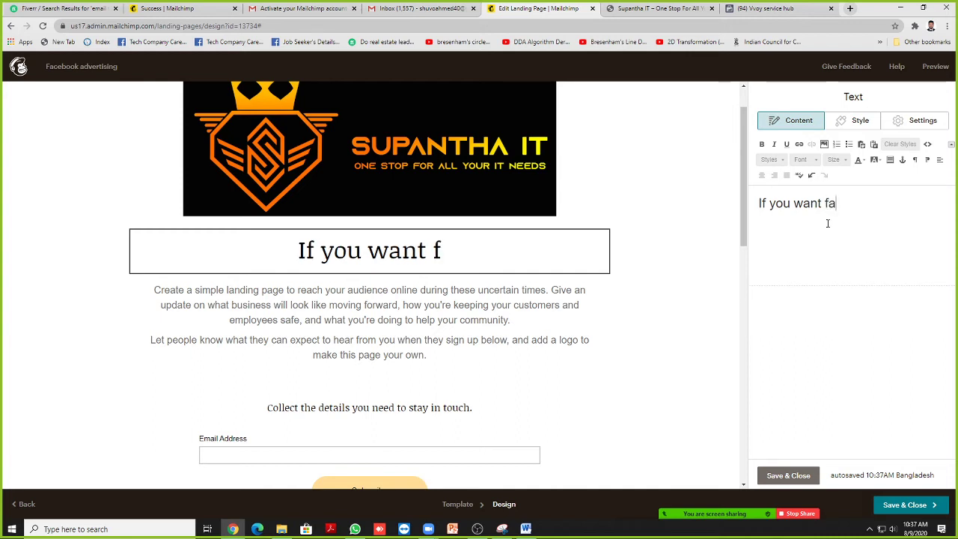
pyautogui.write('cebook ads')
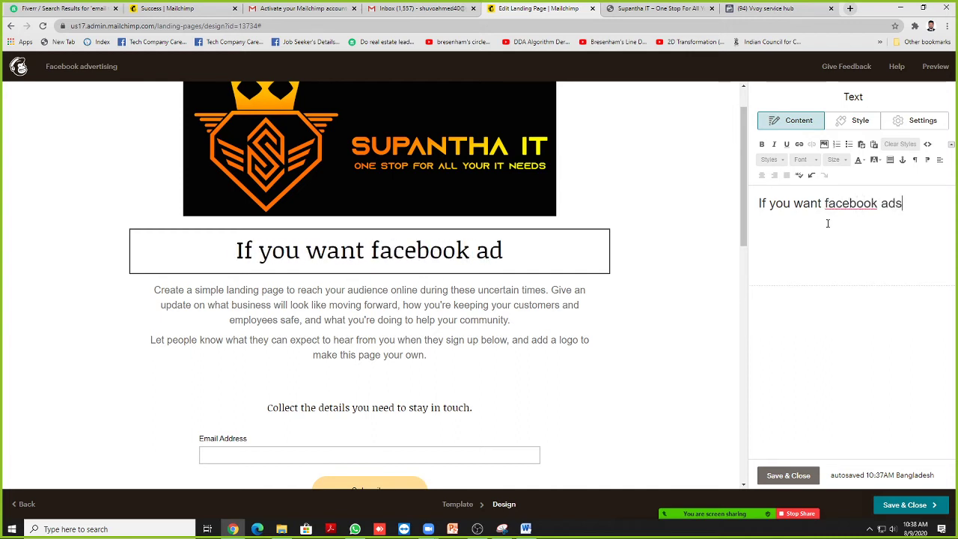
pyautogui.write(' exper')
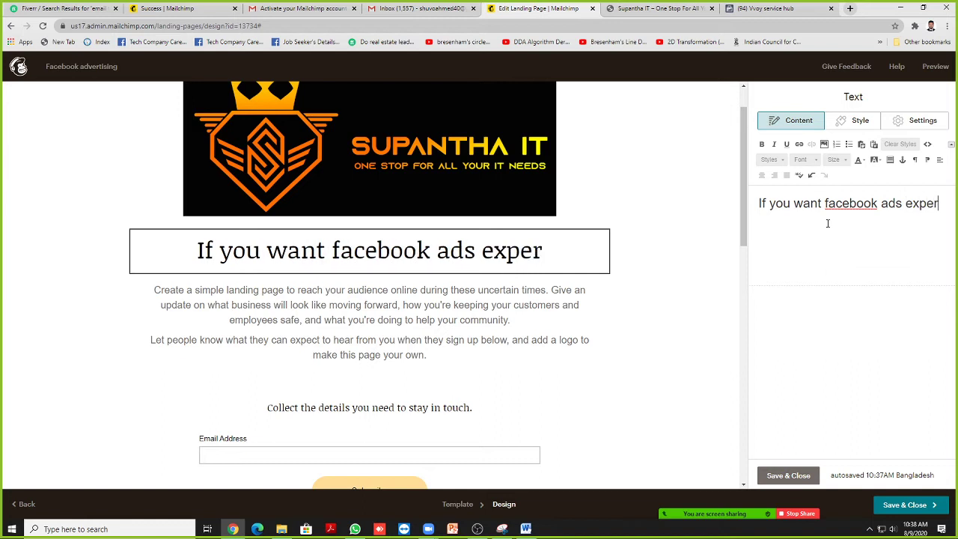
pyautogui.write('t then s')
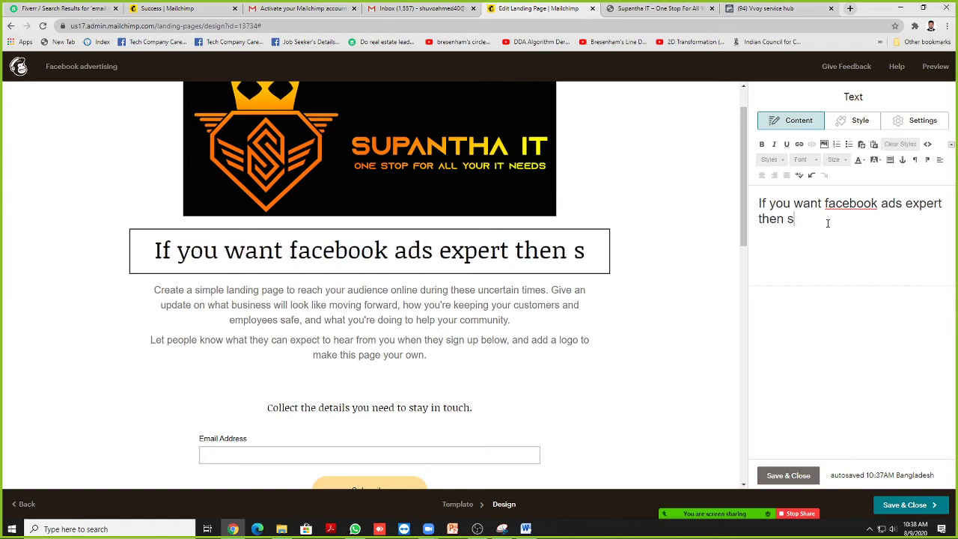
pyautogui.write('ubmit')
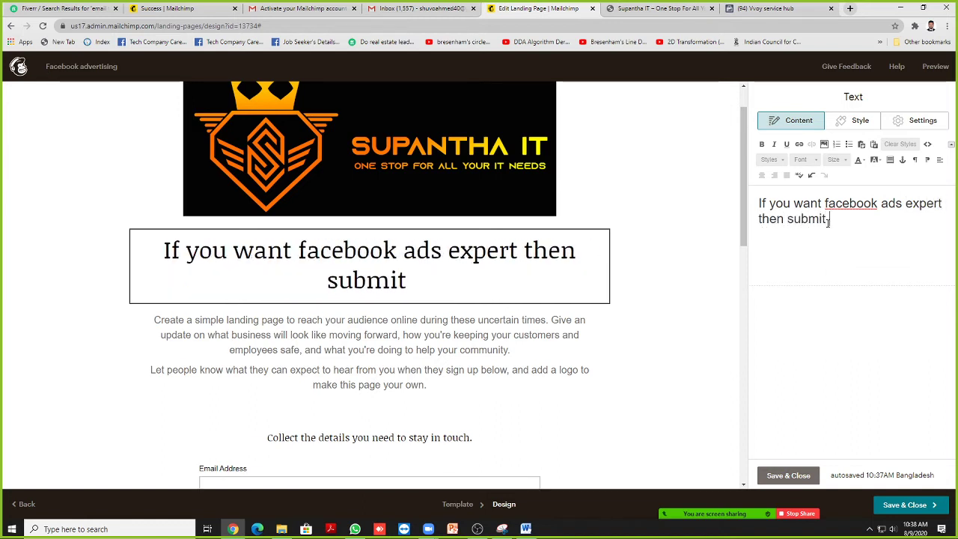
pyautogui.write(' the fol')
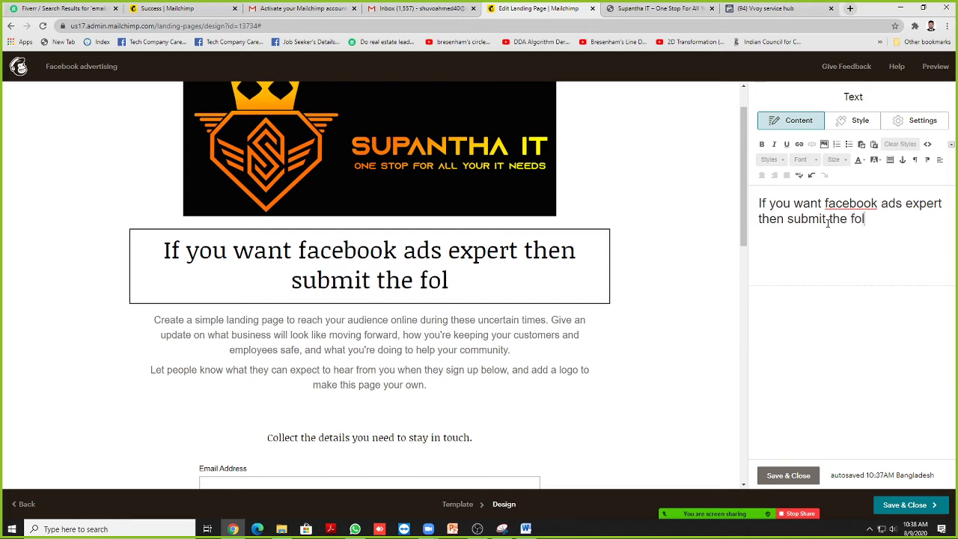
pyautogui.write('lowings ')
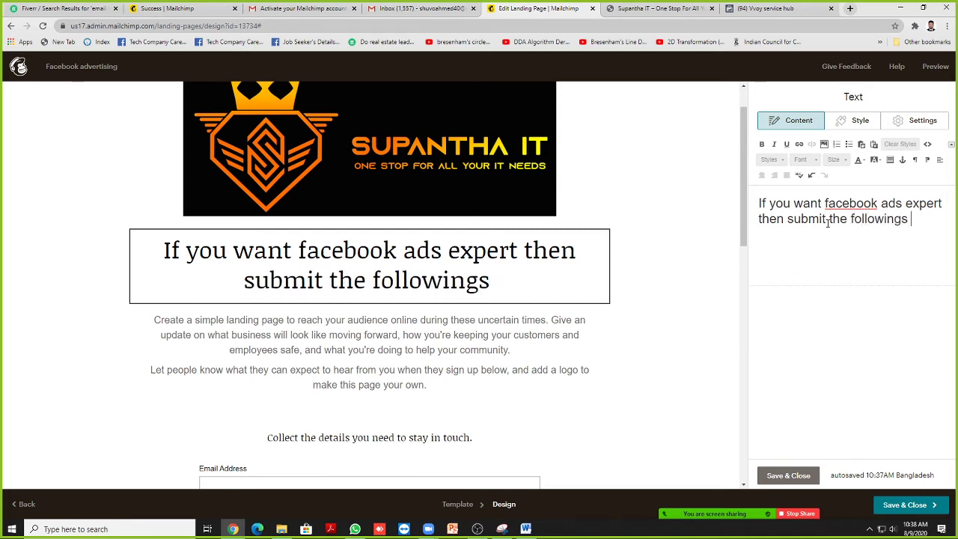
pyautogui.write('..')
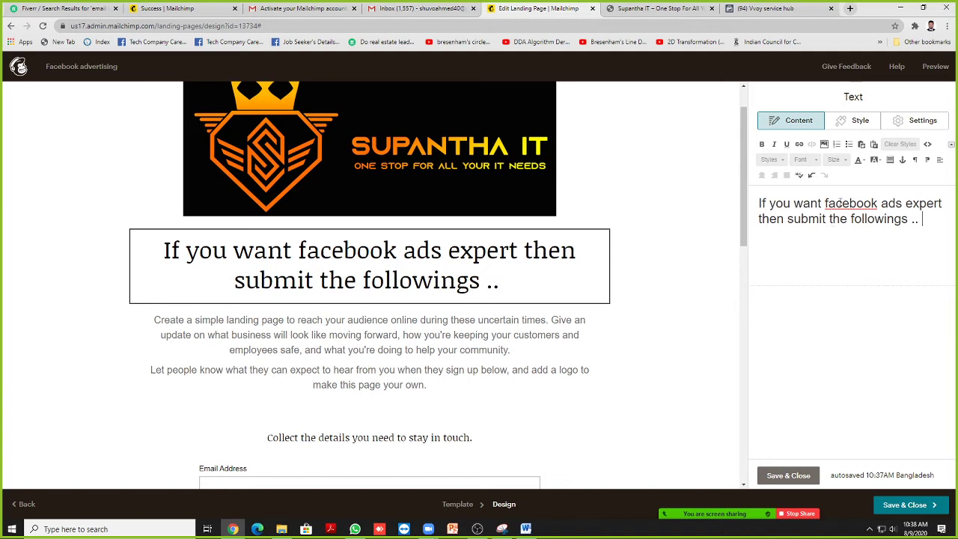
pyautogui.rightClick(840, 200)
pyautogui.click(850, 211)
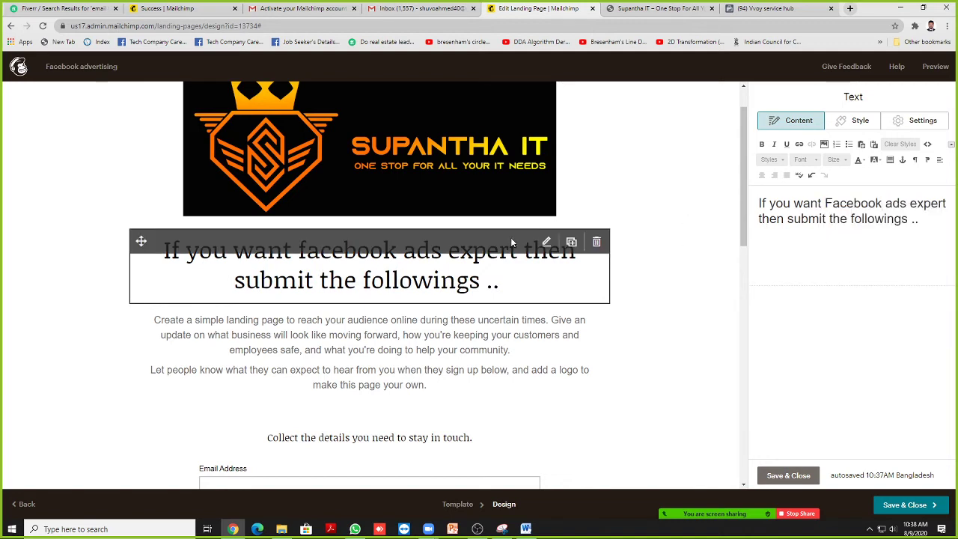
pyautogui.scroll(-1, 524, 244)
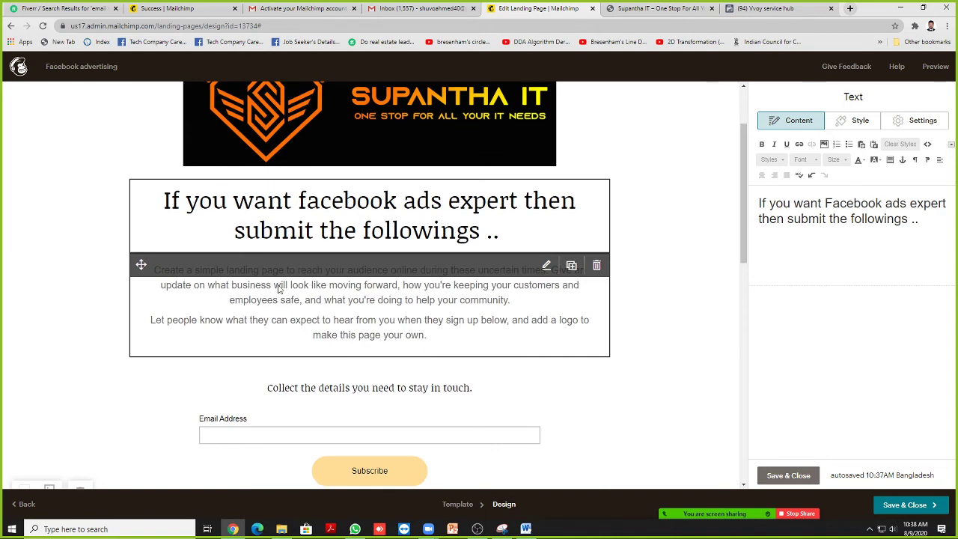
# - Select and delete the placeholder paragraph text below the headline
pyautogui.click(280, 289)
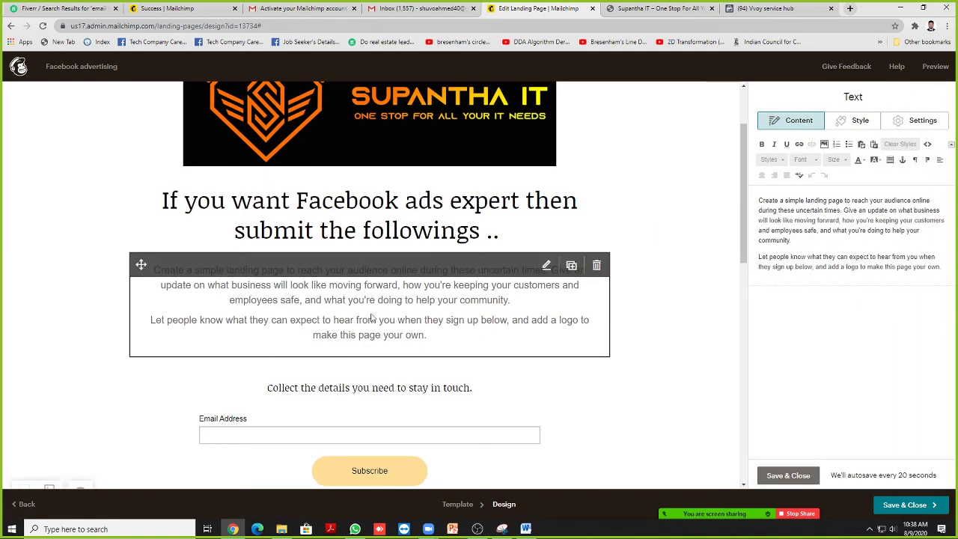
pyautogui.scroll(-3, 378, 312)
pyautogui.scroll(2, 382, 303)
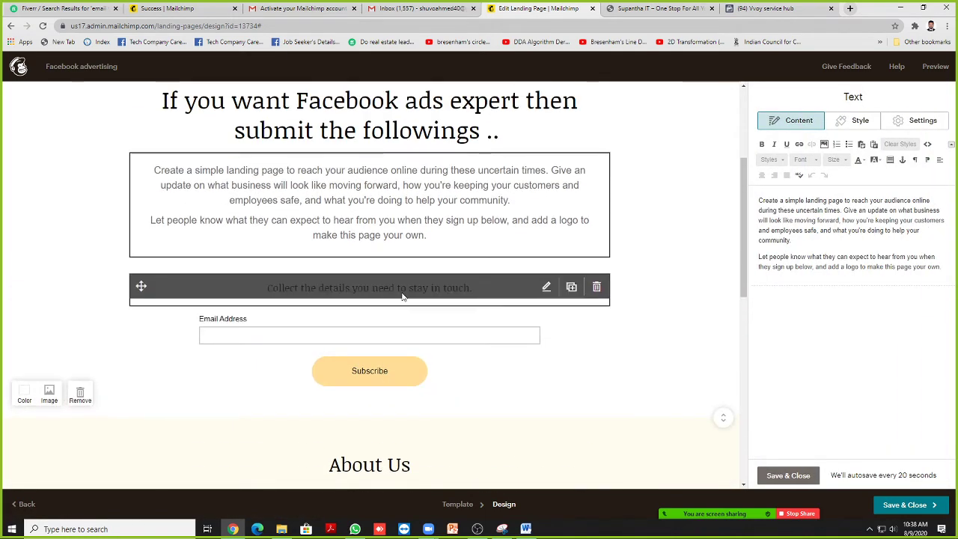
pyautogui.scroll(1, 416, 279)
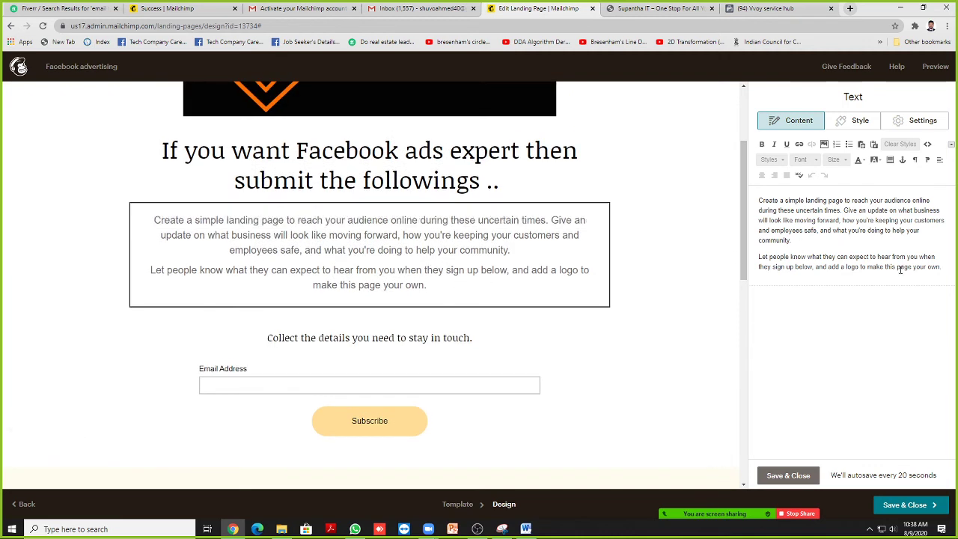
pyautogui.moveTo(943, 267); pyautogui.dragTo(760, 200)
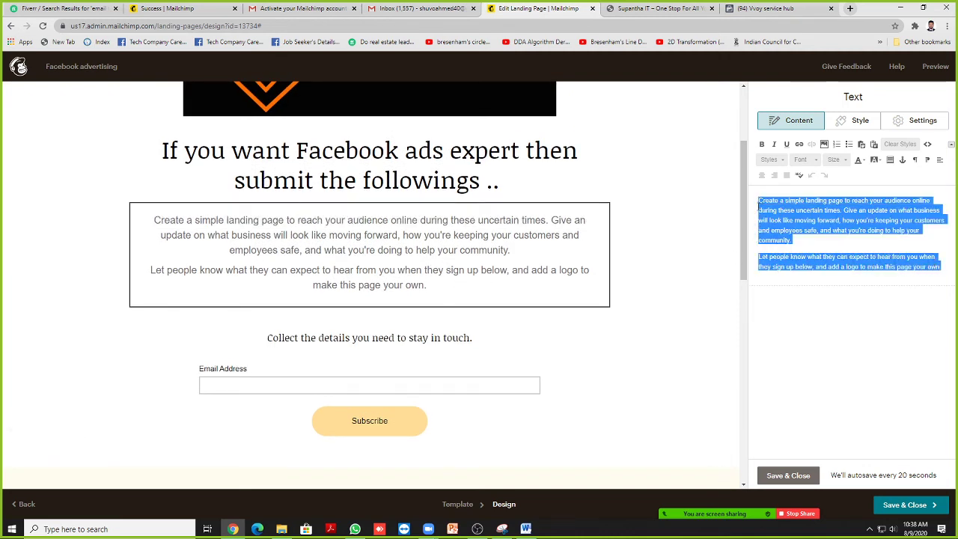
pyautogui.press('BackSpace')
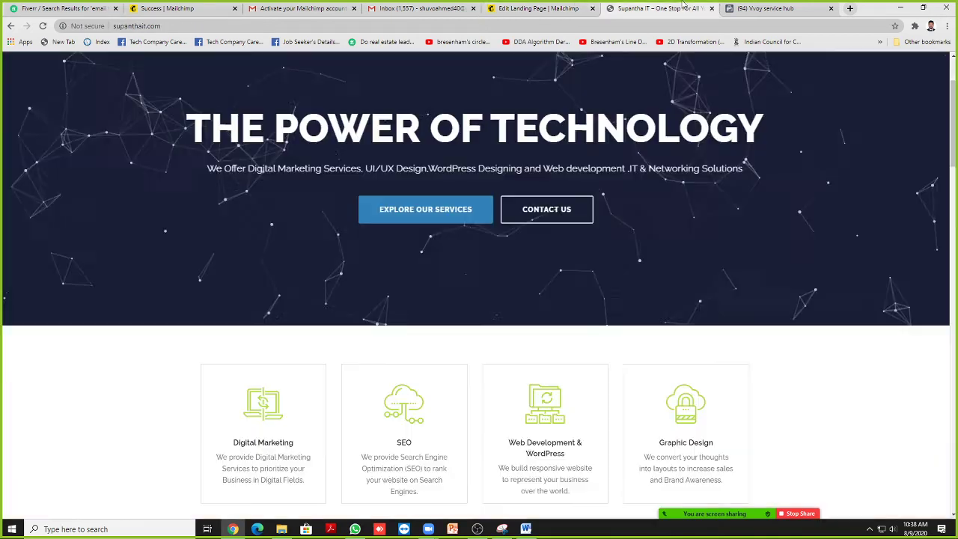
# - Copy the services tagline from the Supantha IT website
pyautogui.click(655, 8)
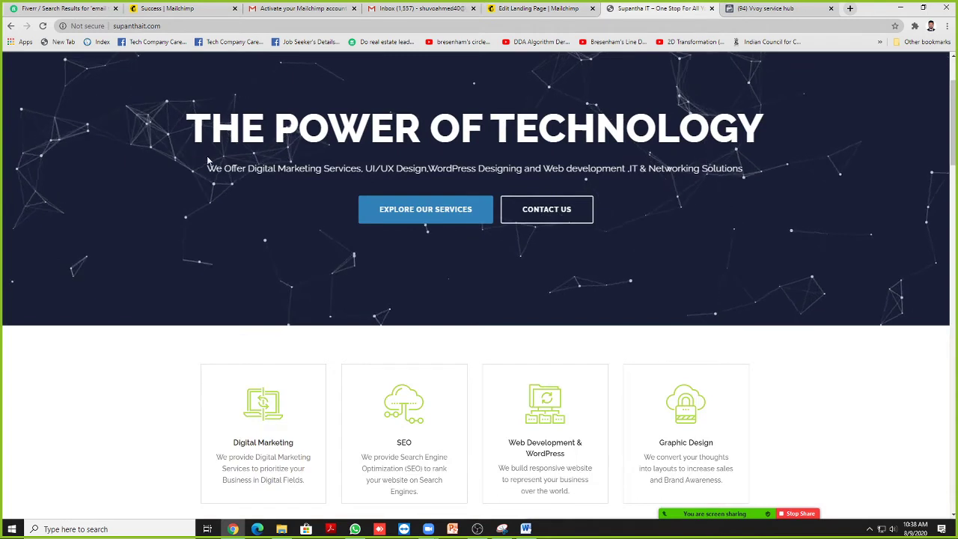
pyautogui.moveTo(208, 168); pyautogui.dragTo(742, 169)
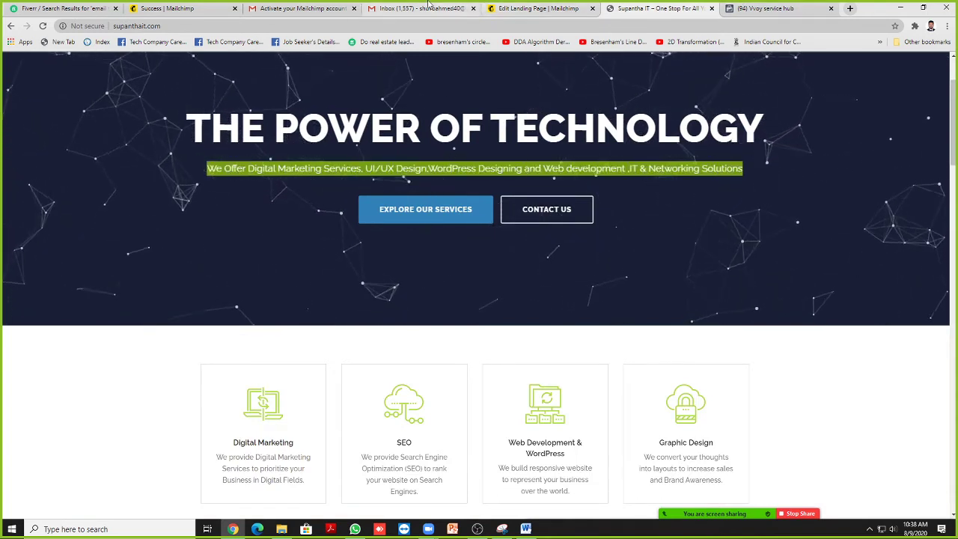
pyautogui.click(538, 8)
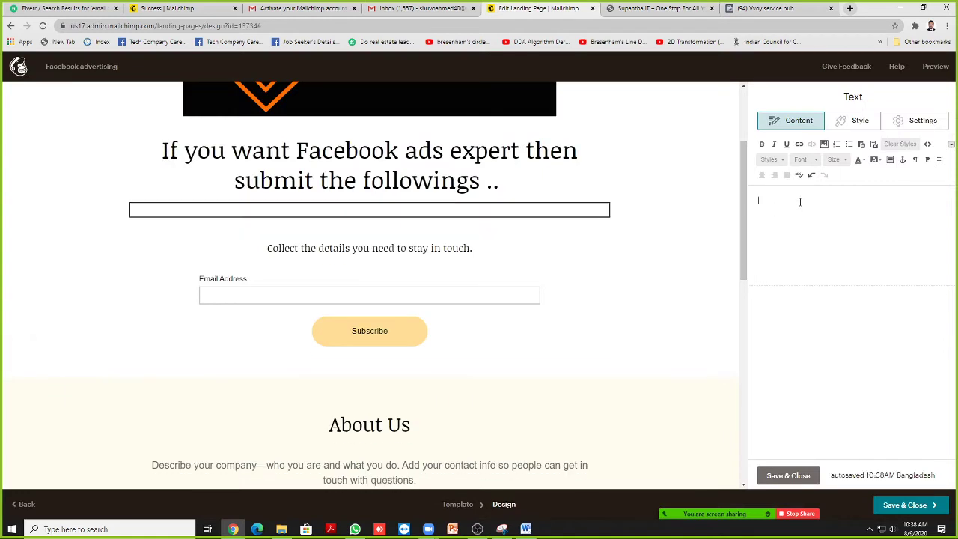
# - Paste 'We Offer Digital Marketing Services, UI/UX Design, WordPress…' into the intro paragraph
pyautogui.write('We Offer Digital Marketing Services, UI/UX Design,WordPress Designing and Web development ,IT & Networking Solutions')
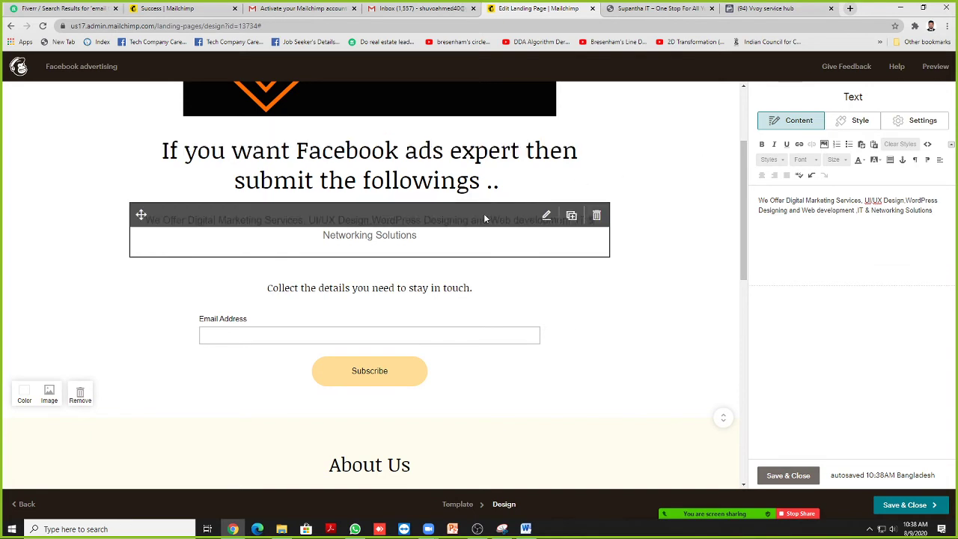
pyautogui.scroll(-1, 449, 225)
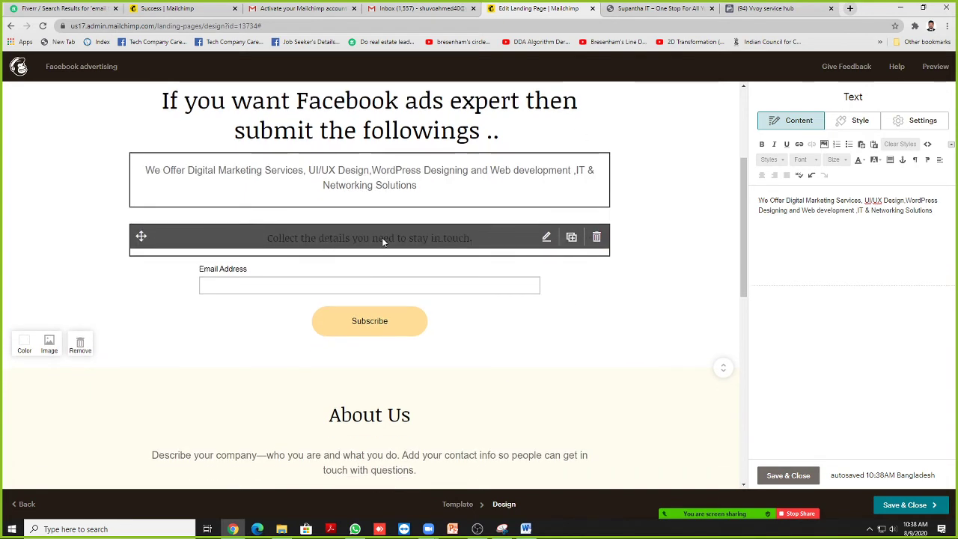
# - Select the 'Collect the details' line and type 'Please answers this questions..' over it
pyautogui.click(385, 239)
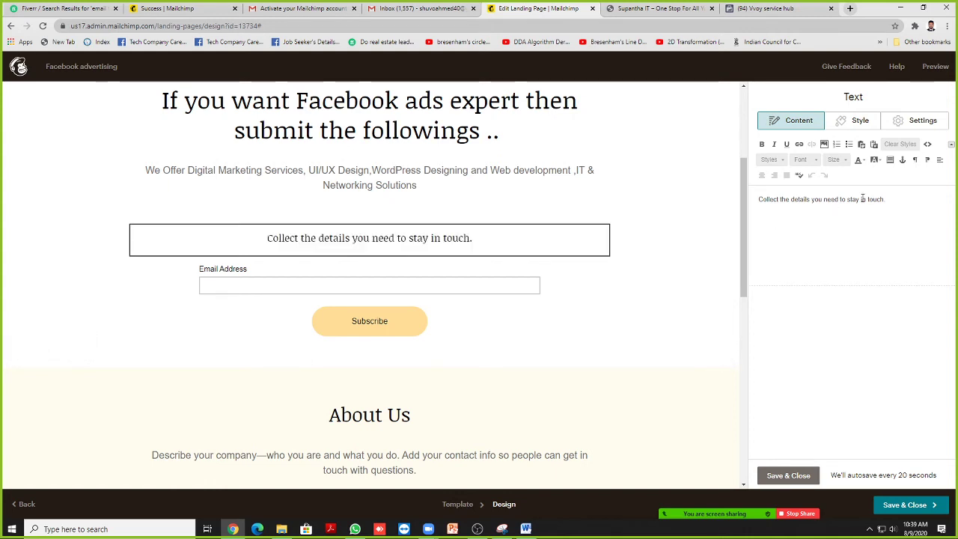
pyautogui.moveTo(891, 199); pyautogui.dragTo(789, 200)
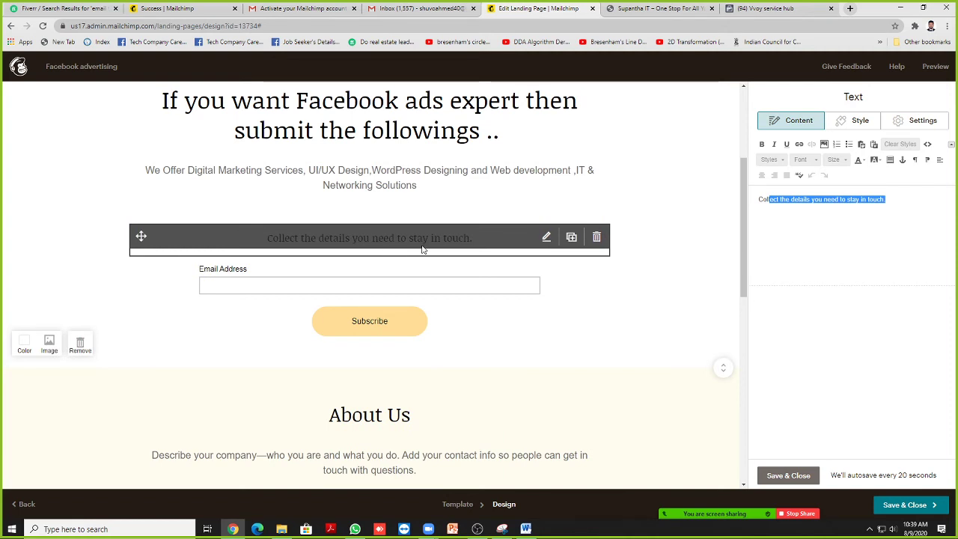
pyautogui.moveTo(889, 200); pyautogui.dragTo(764, 207)
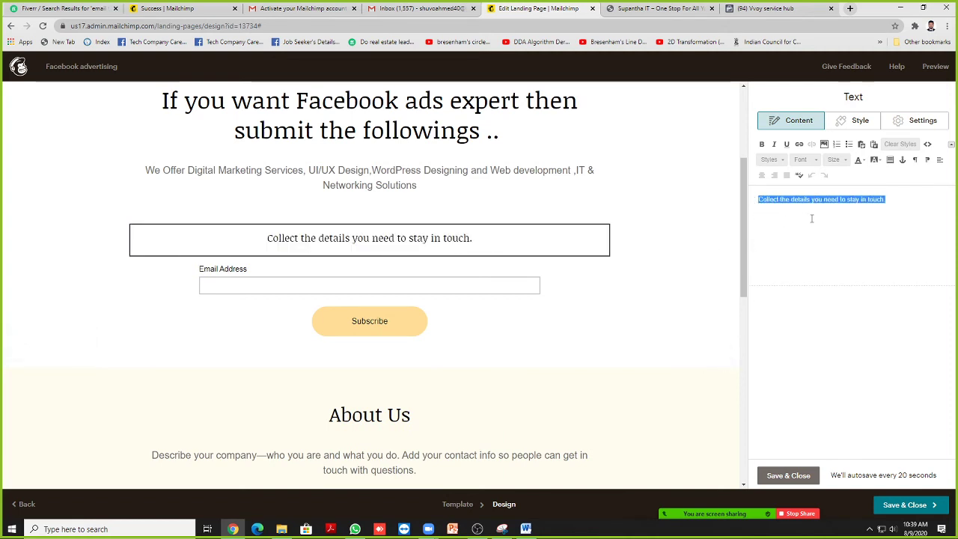
pyautogui.write('Pleaswe')
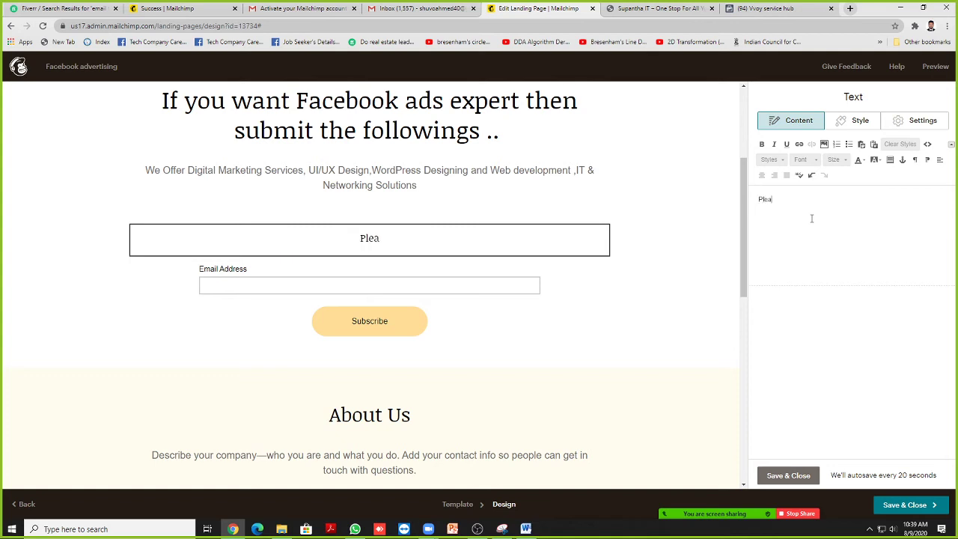
pyautogui.press('BackSpace')
pyautogui.press('BackSpace')
pyautogui.write('e answer')
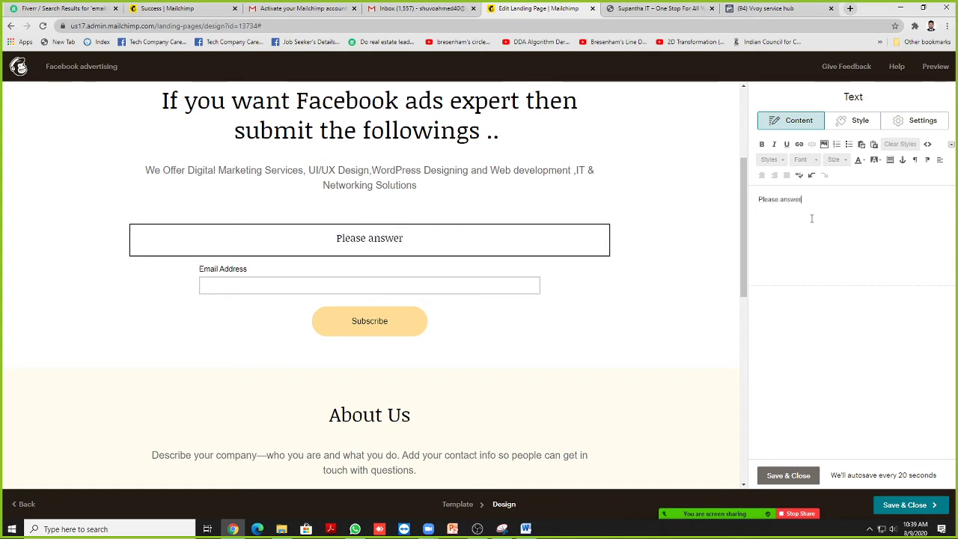
pyautogui.write('s ')
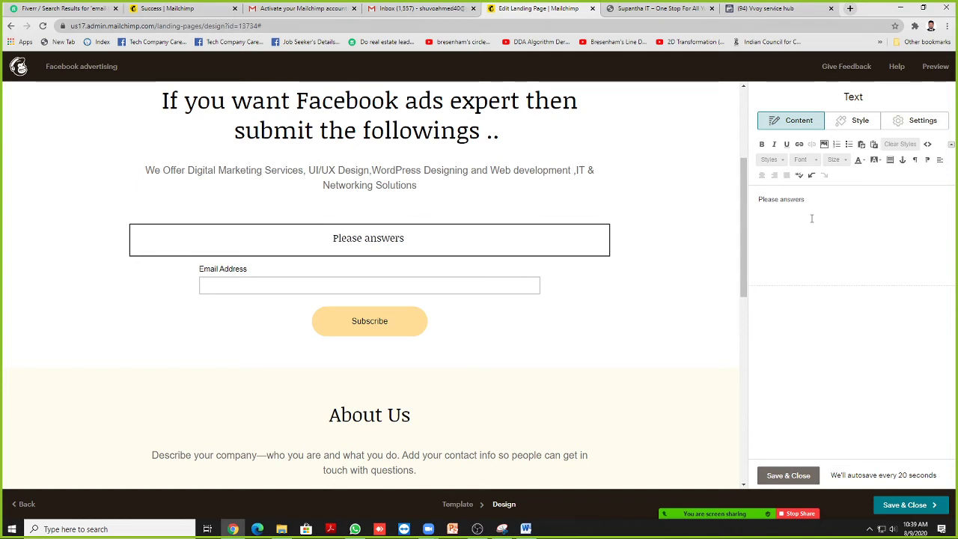
pyautogui.write('th')
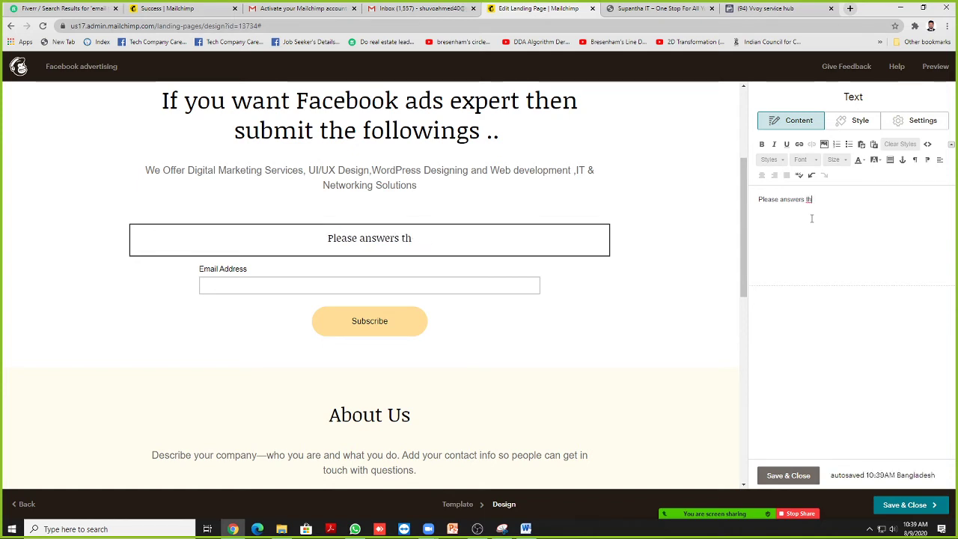
pyautogui.write('is q')
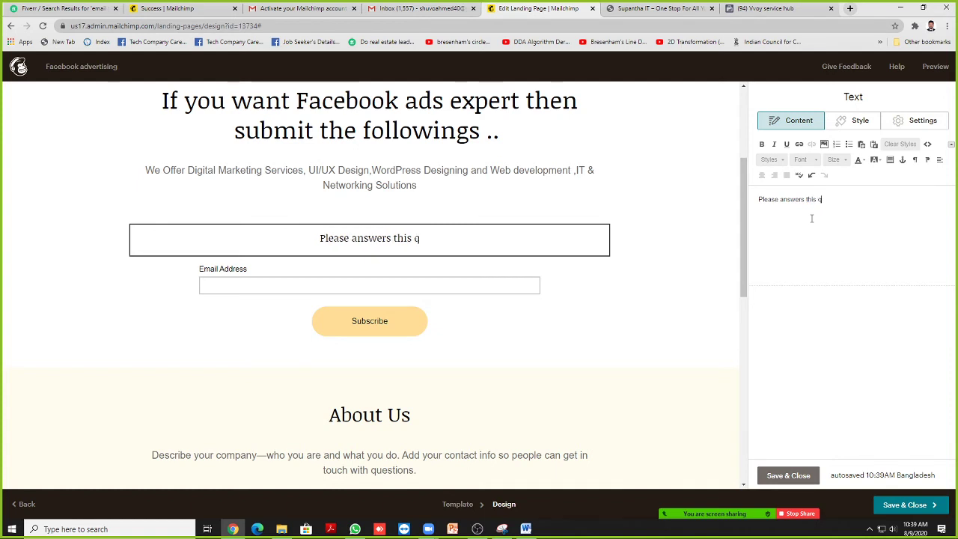
pyautogui.write('uestions..')
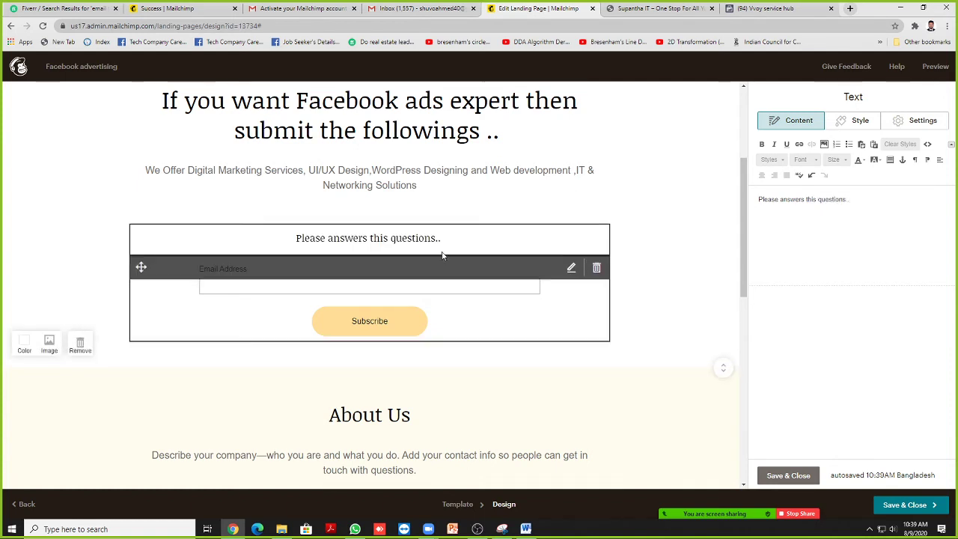
# - Add First Name, Last Name and Phone Number fields to the signup form
pyautogui.click(439, 299)
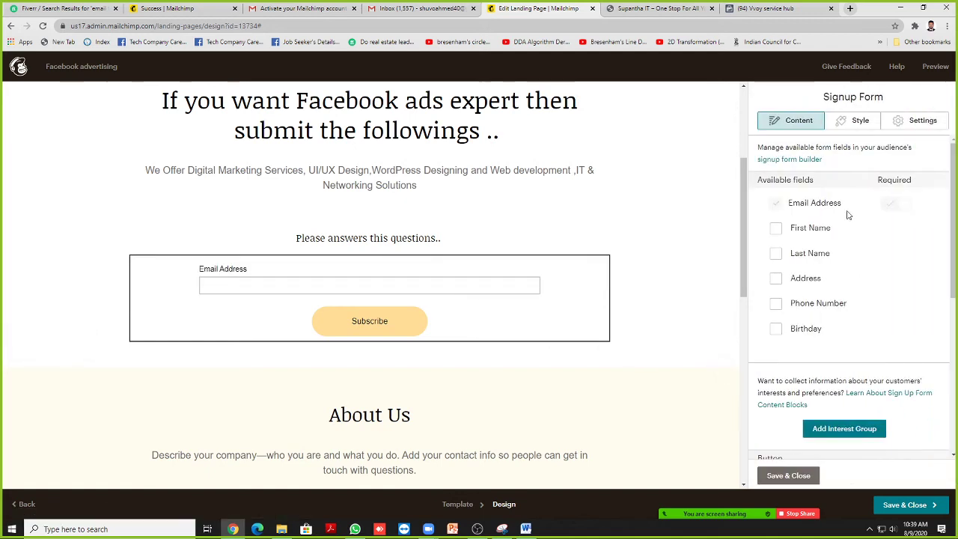
pyautogui.click(776, 229)
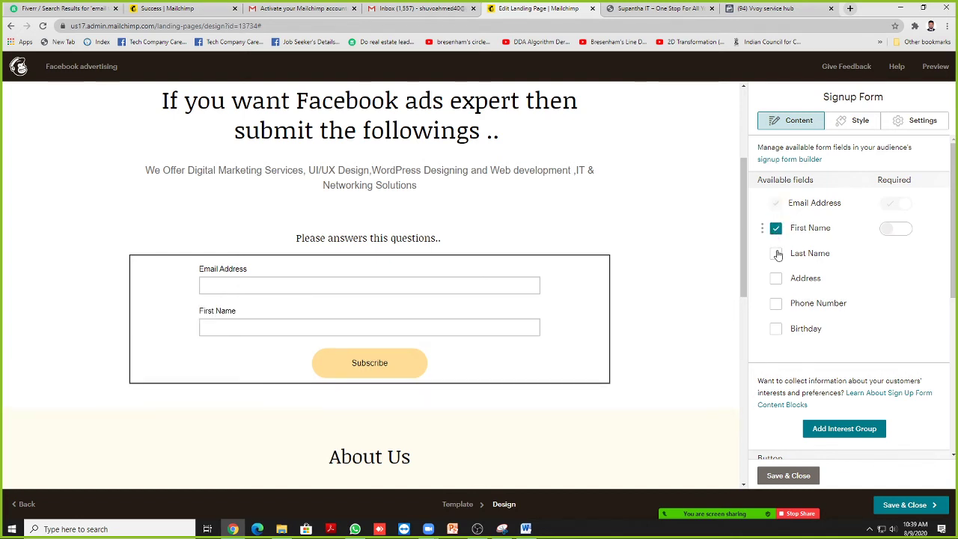
pyautogui.click(776, 253)
pyautogui.click(775, 303)
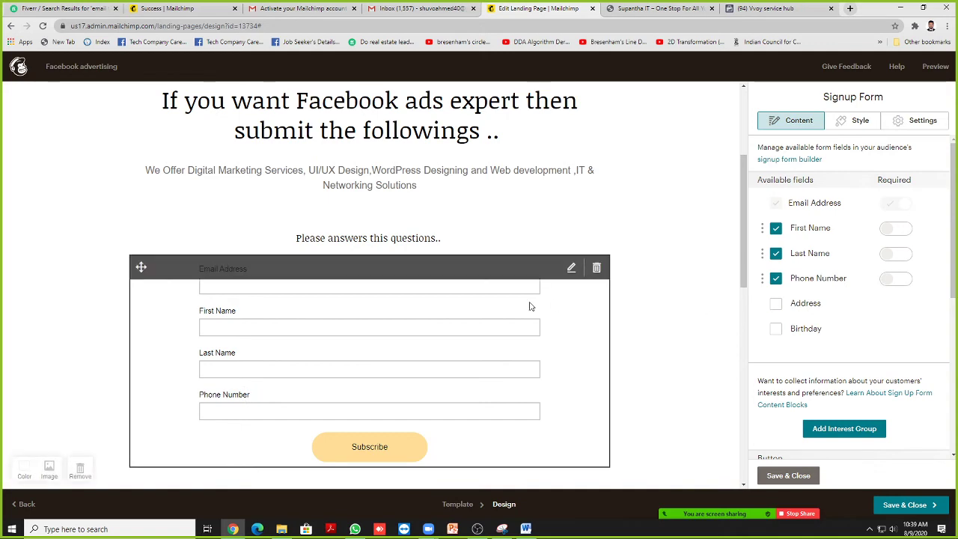
# - Scroll the Signup Form Content panel down to the button and confirmation message settings
pyautogui.scroll(-2, 703, 283)
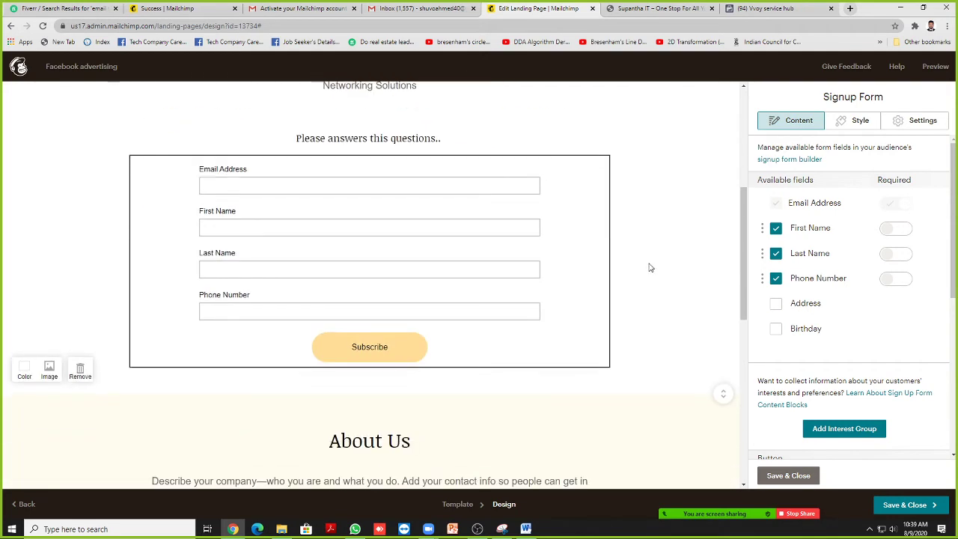
pyautogui.scroll(2, 648, 267)
pyautogui.scroll(-2, 544, 256)
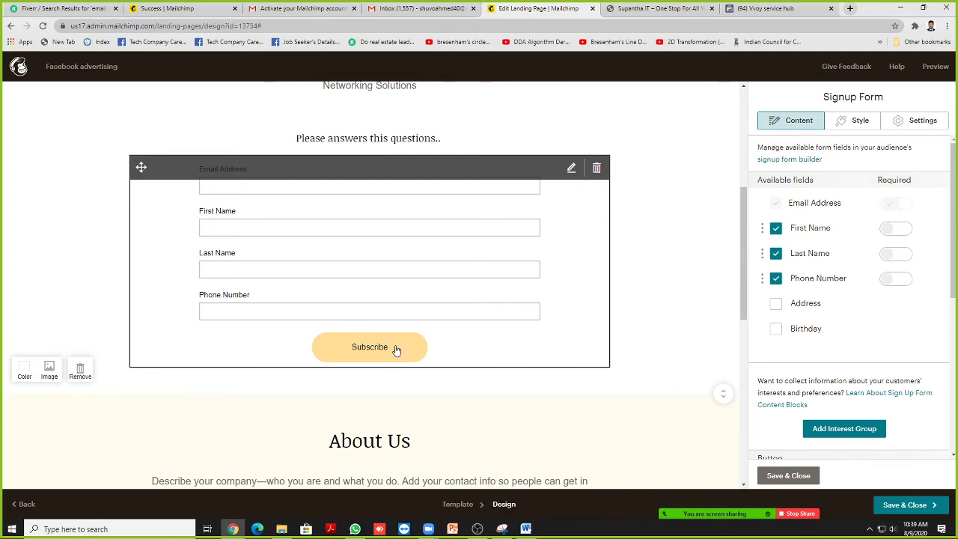
pyautogui.scroll(1, 359, 276)
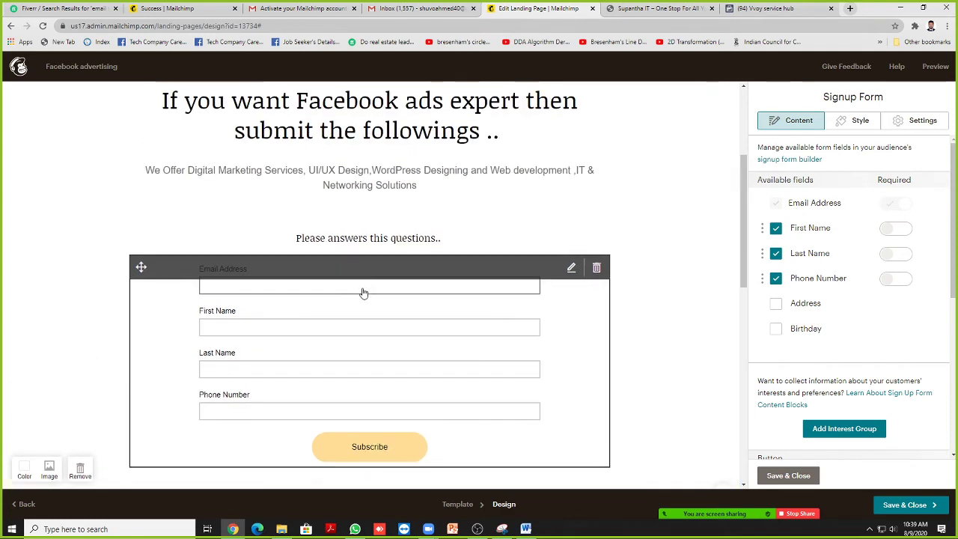
pyautogui.scroll(-2, 841, 257)
pyautogui.scroll(2, 839, 256)
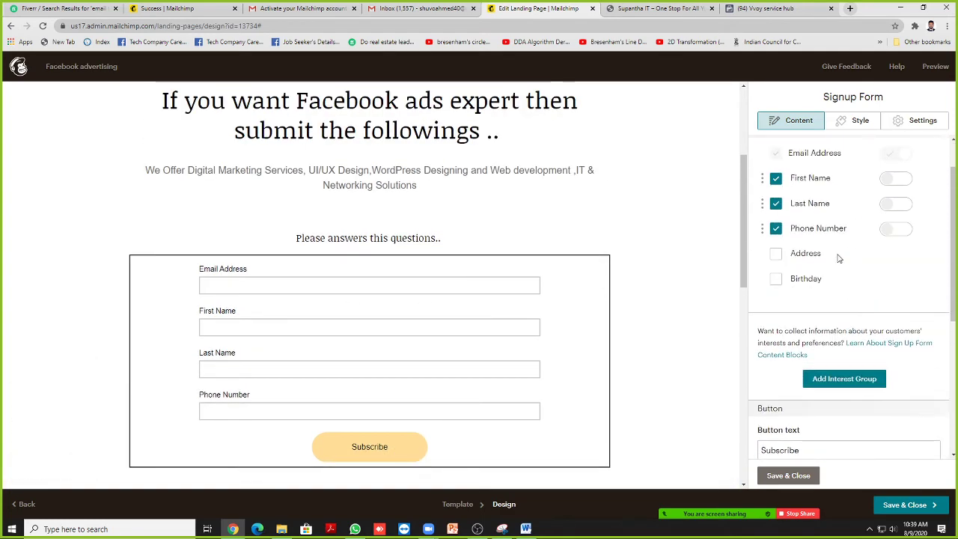
pyautogui.scroll(-1, 835, 256)
pyautogui.scroll(-2, 835, 256)
pyautogui.scroll(1, 834, 248)
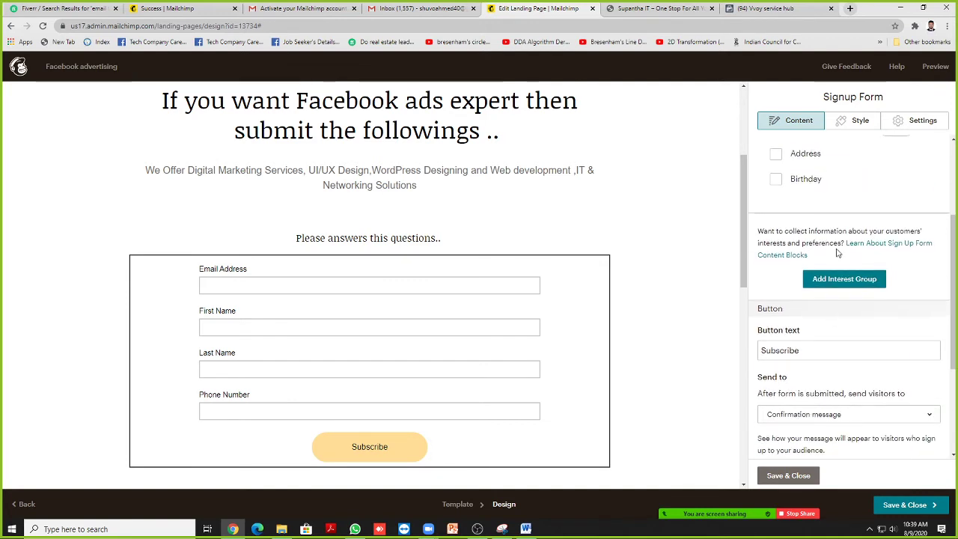
pyautogui.scroll(-1, 836, 253)
pyautogui.scroll(-1, 823, 253)
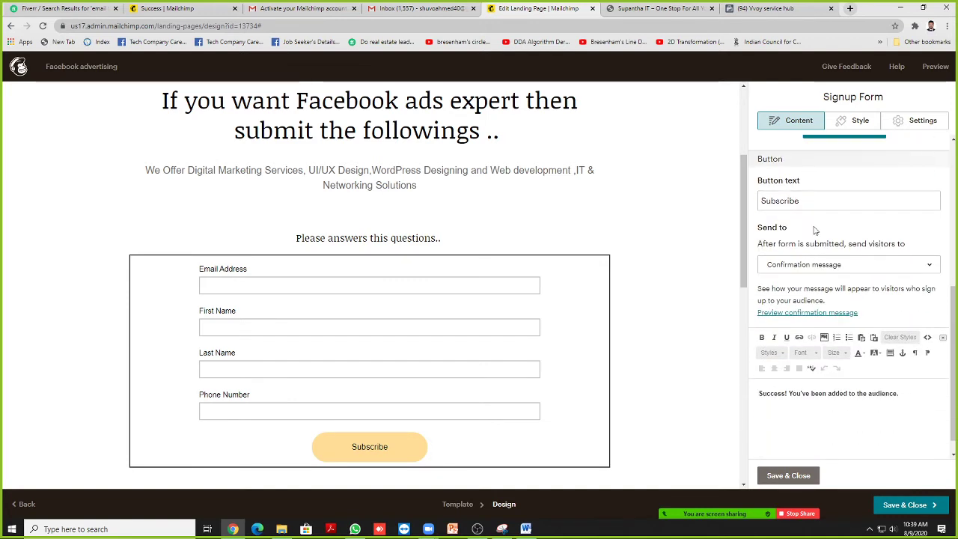
# - Change the signup button text from Subscribe to 'Sign up'
pyautogui.moveTo(810, 202); pyautogui.dragTo(697, 227)
pyautogui.click(796, 202)
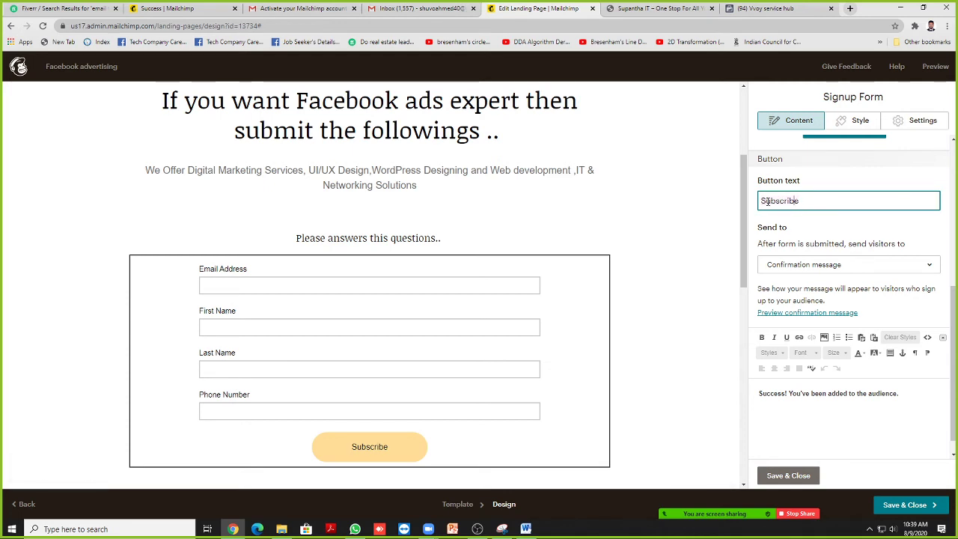
pyautogui.scroll(-2, 611, 305)
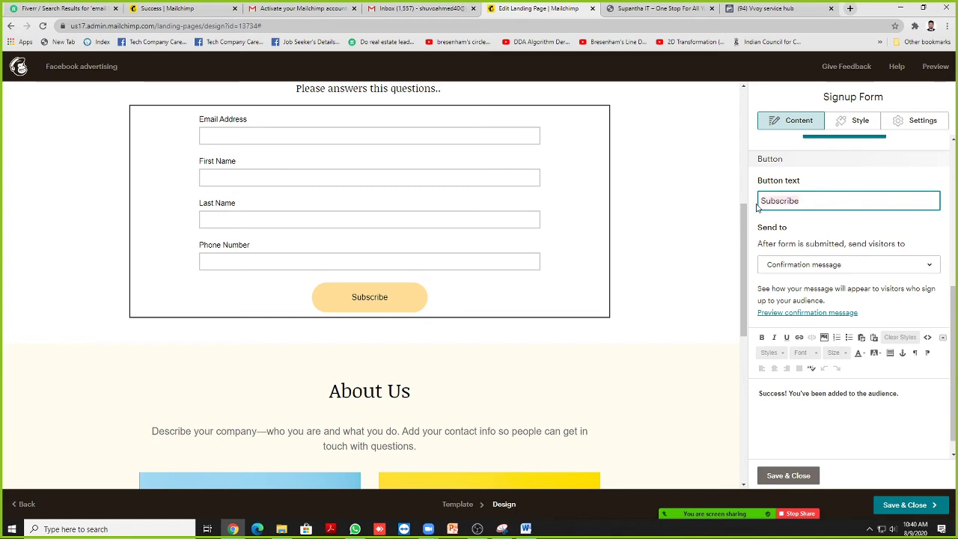
pyautogui.write('i')
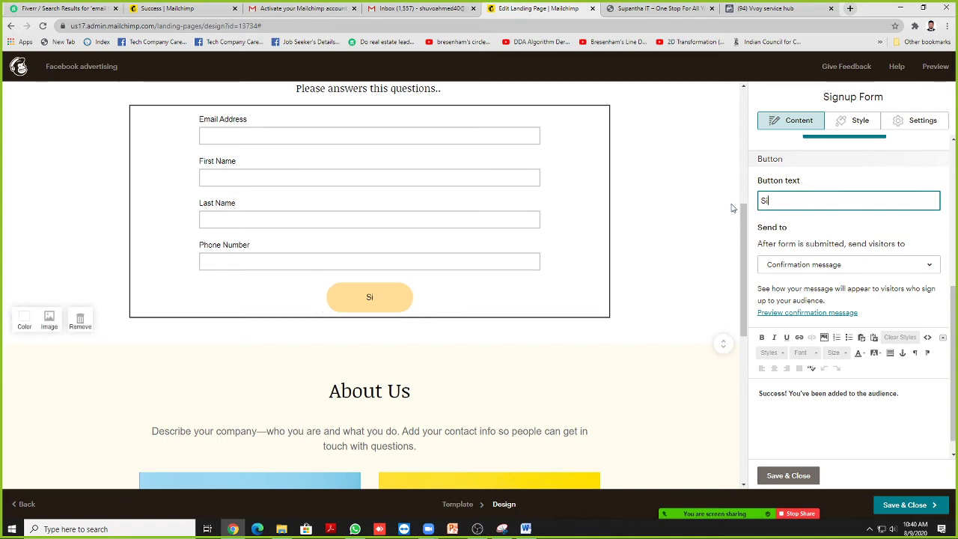
pyautogui.write('gn up')
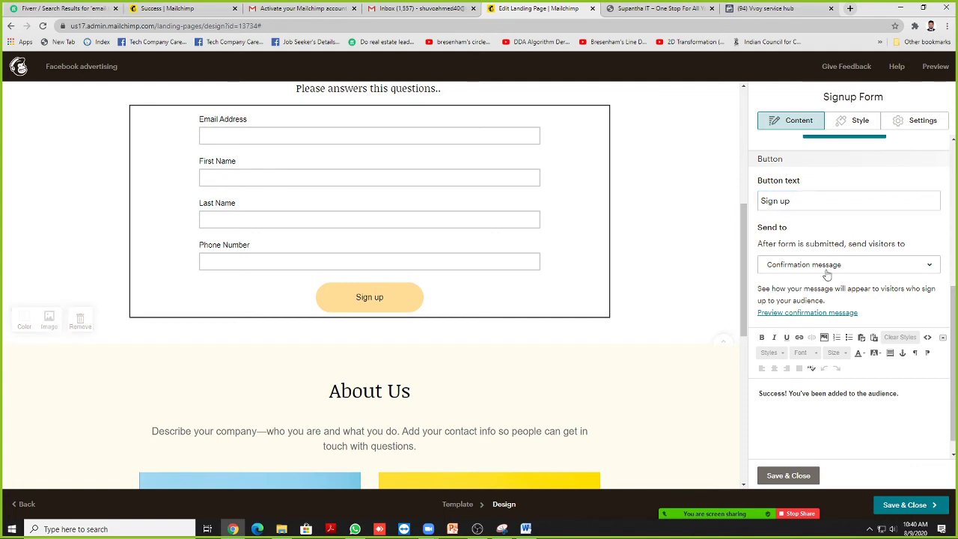
# - Keep 'Send to' on Confirmation message and select the confirmation message text
pyautogui.click(863, 266)
pyautogui.click(696, 264)
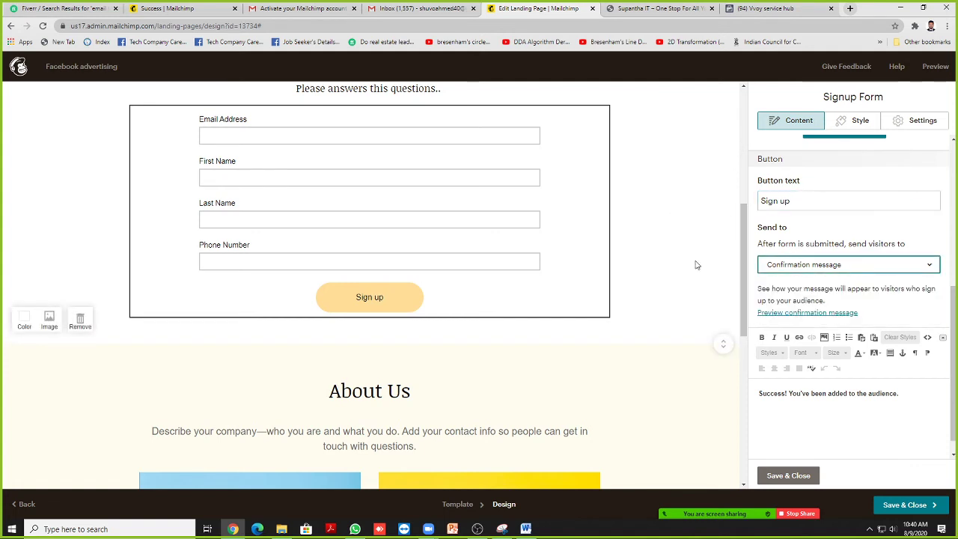
pyautogui.click(837, 267)
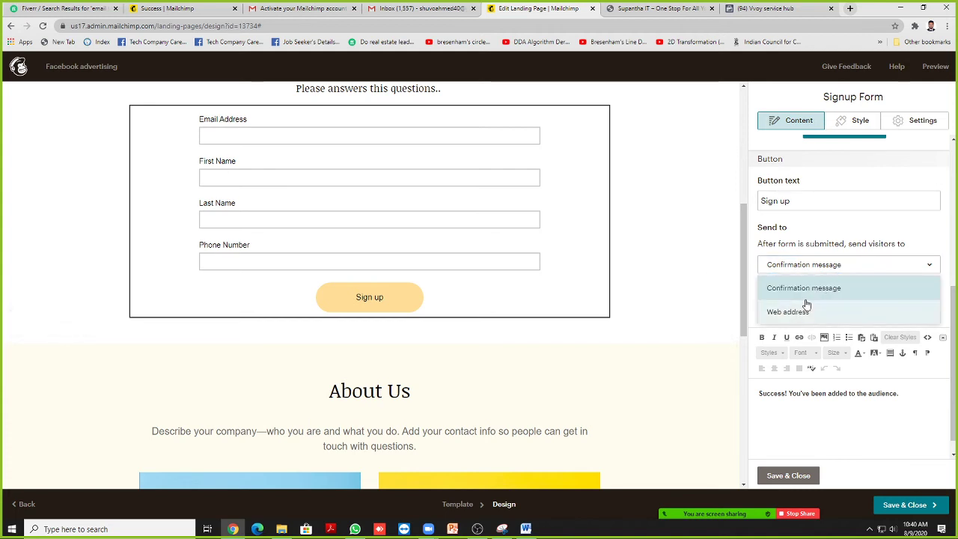
pyautogui.click(701, 253)
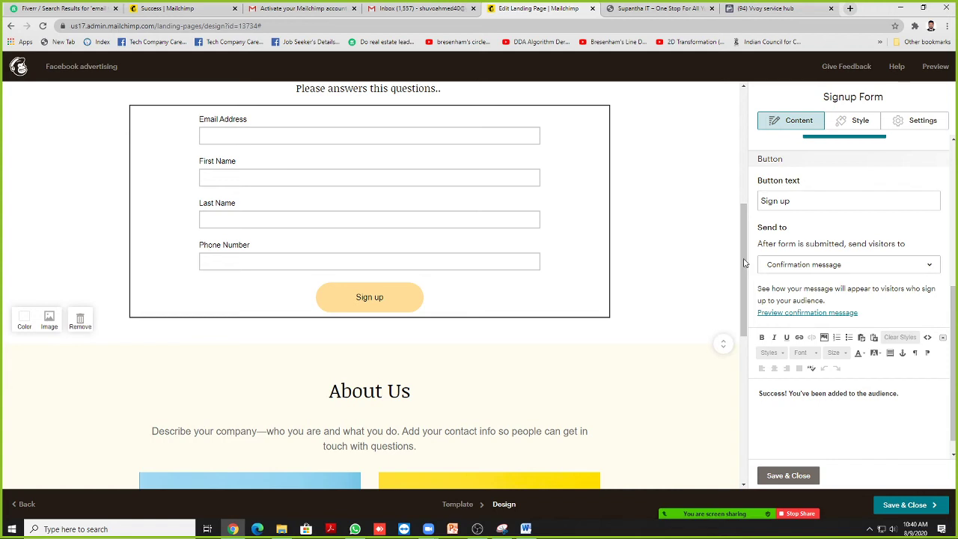
pyautogui.click(803, 266)
pyautogui.click(803, 286)
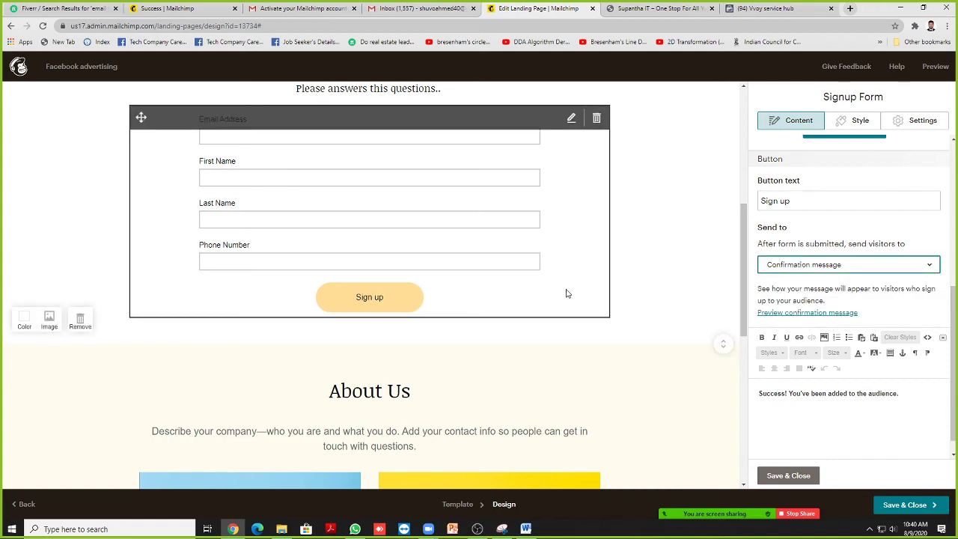
pyautogui.click(768, 353)
pyautogui.moveTo(909, 397); pyautogui.dragTo(754, 393)
# - Replace the default success wording with 'Thanks for your info..', correcting the typos
pyautogui.click(826, 394)
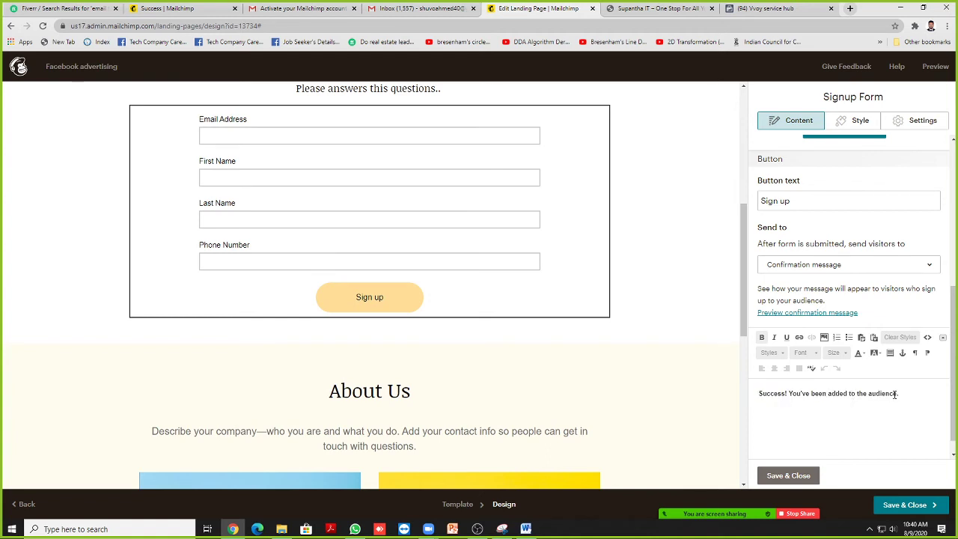
pyautogui.moveTo(898, 393); pyautogui.dragTo(788, 395)
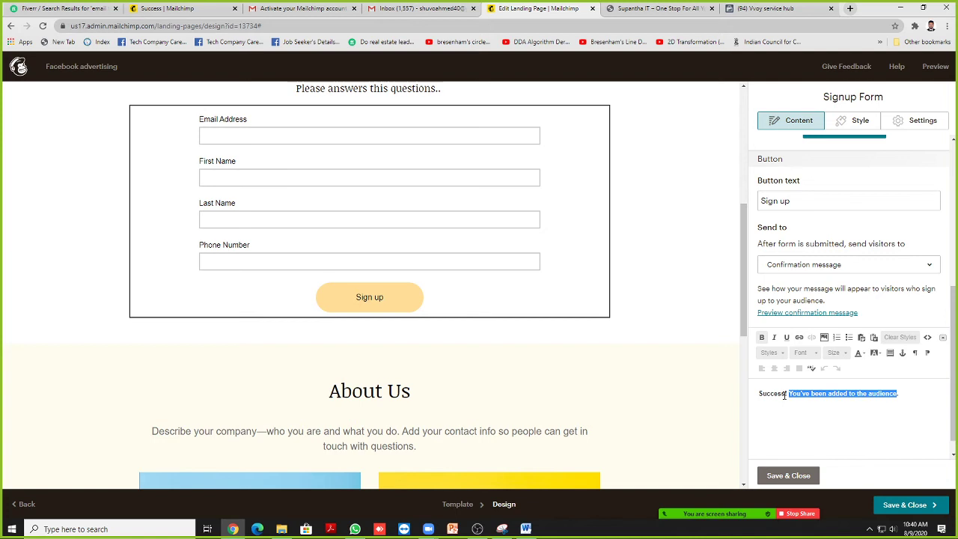
pyautogui.press('BackSpace')
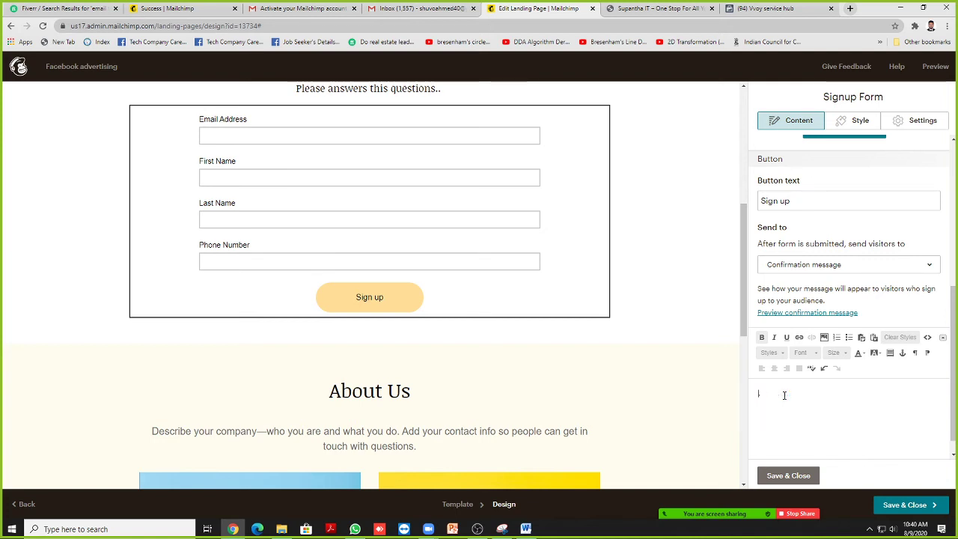
pyautogui.moveTo(763, 392); pyautogui.dragTo(753, 397)
pyautogui.write('Thnks for your info..')
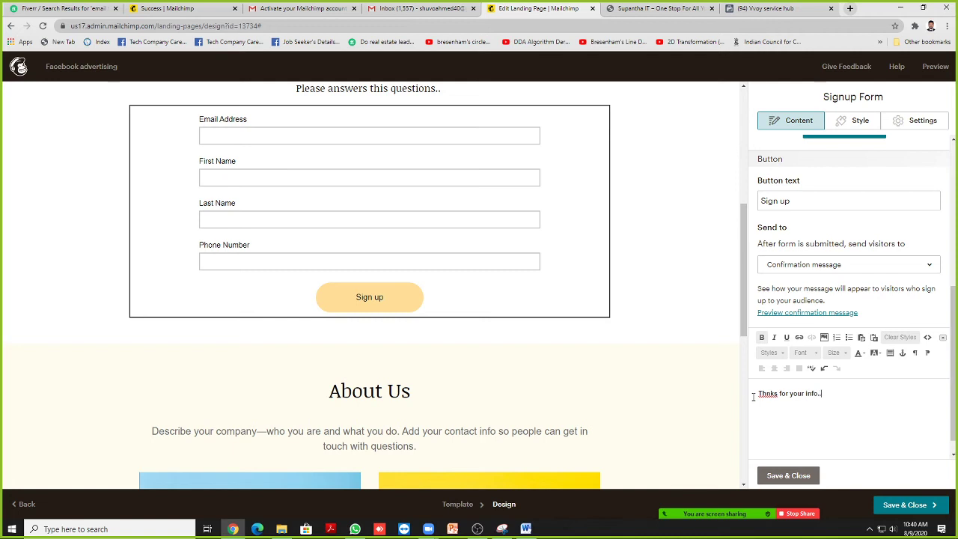
pyautogui.rightClick(765, 393)
pyautogui.click(791, 267)
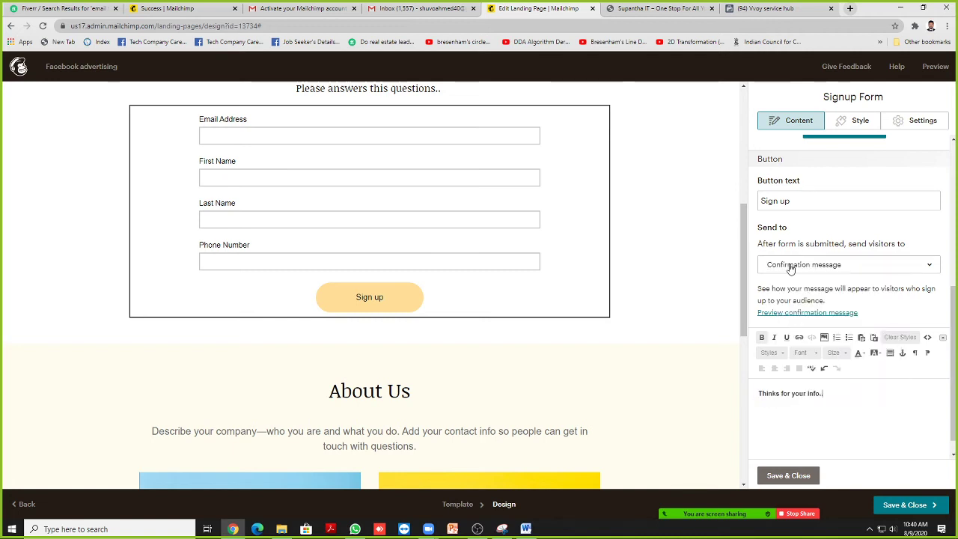
pyautogui.click(773, 395)
pyautogui.press('BackSpace')
pyautogui.write('a')
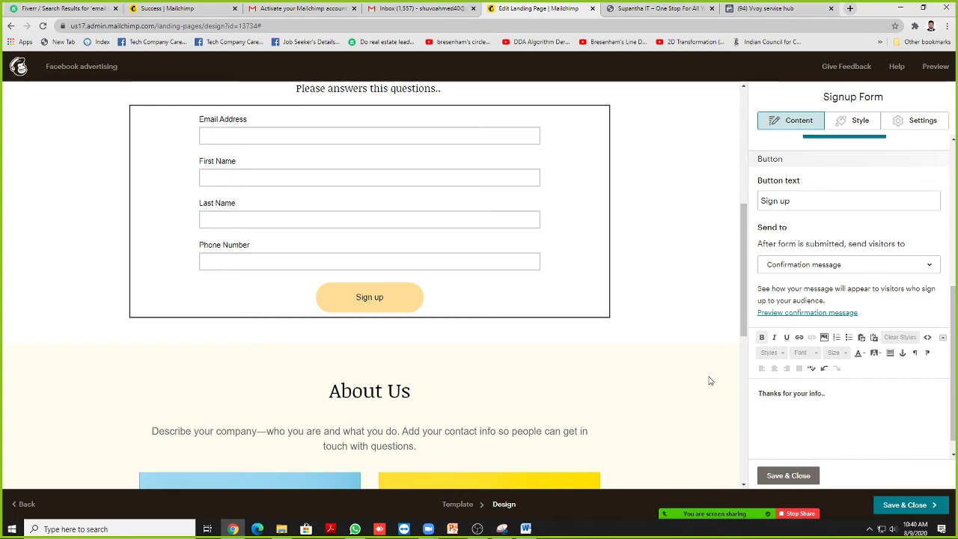
pyautogui.scroll(5, 690, 381)
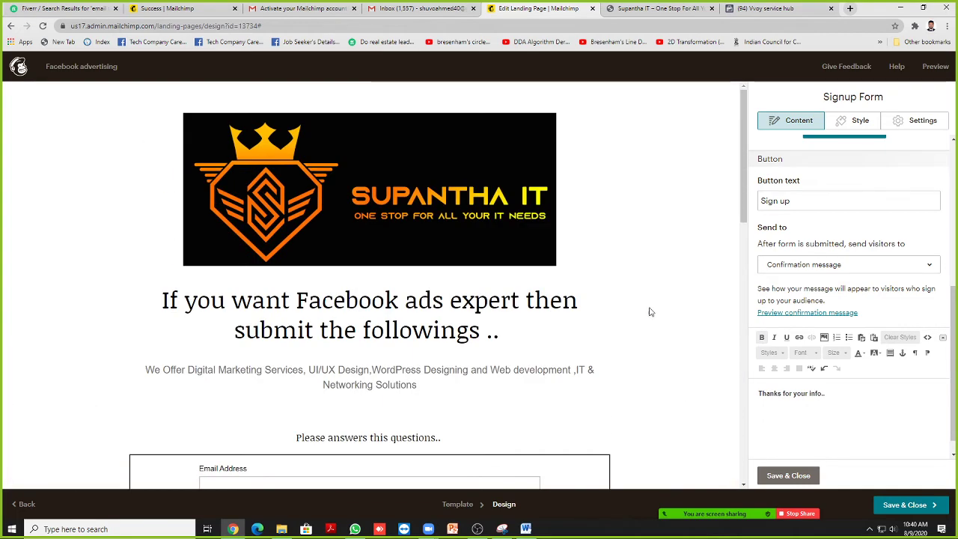
pyautogui.scroll(-2, 366, 172)
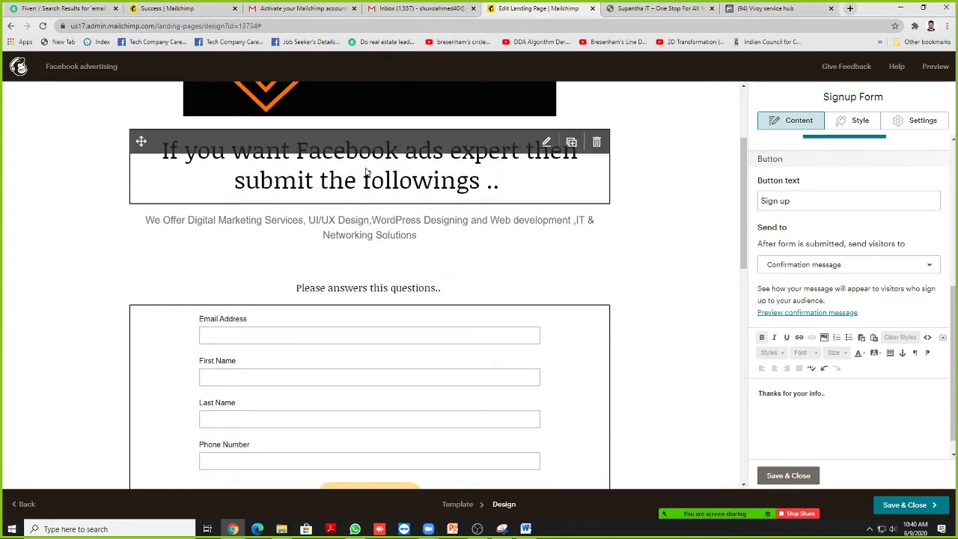
pyautogui.scroll(-1, 367, 172)
pyautogui.scroll(1, 390, 176)
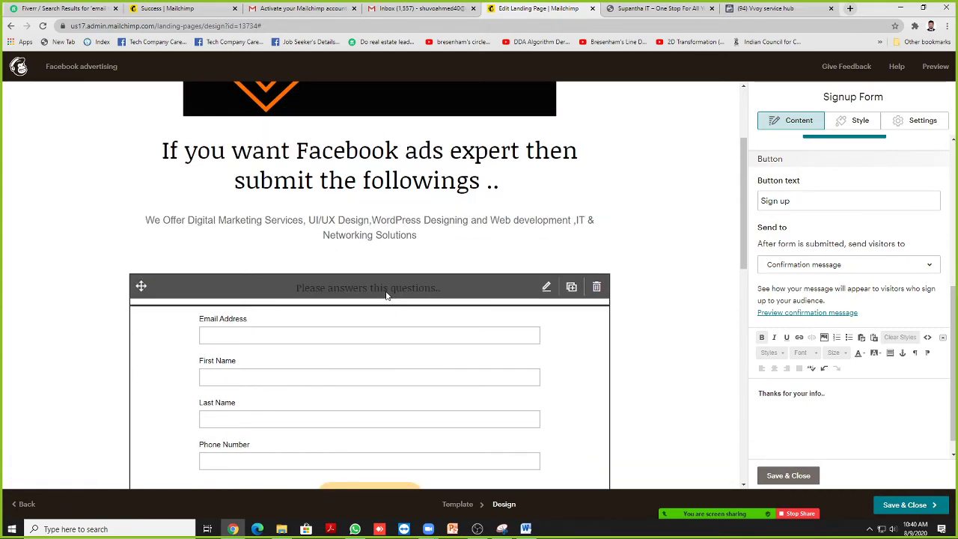
pyautogui.scroll(-1, 391, 295)
pyautogui.scroll(-1, 349, 283)
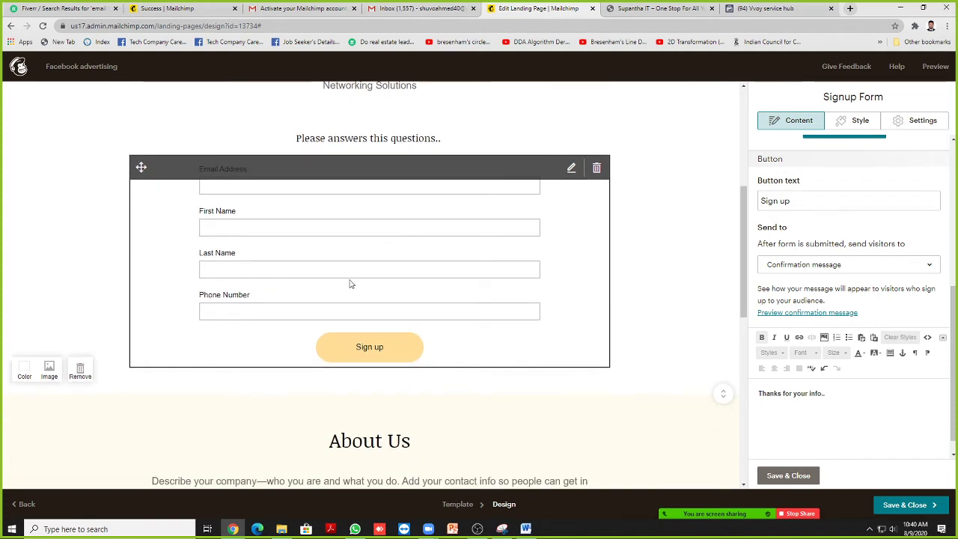
pyautogui.scroll(1, 573, 252)
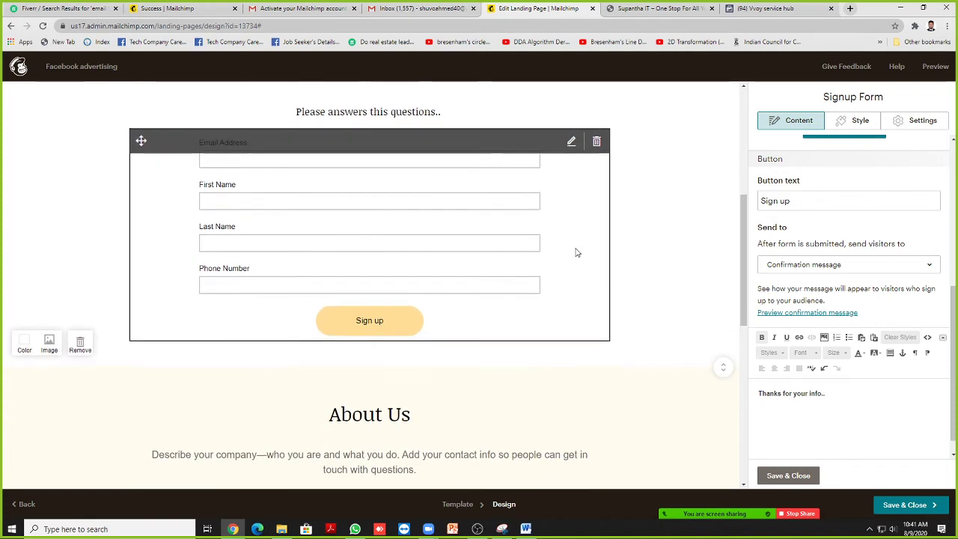
pyautogui.scroll(-1, 662, 223)
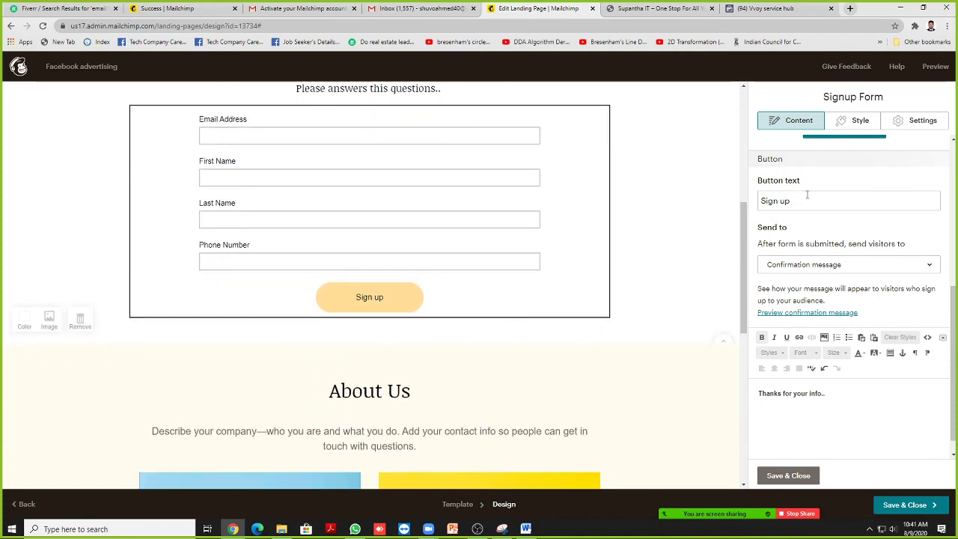
pyautogui.scroll(-1, 818, 196)
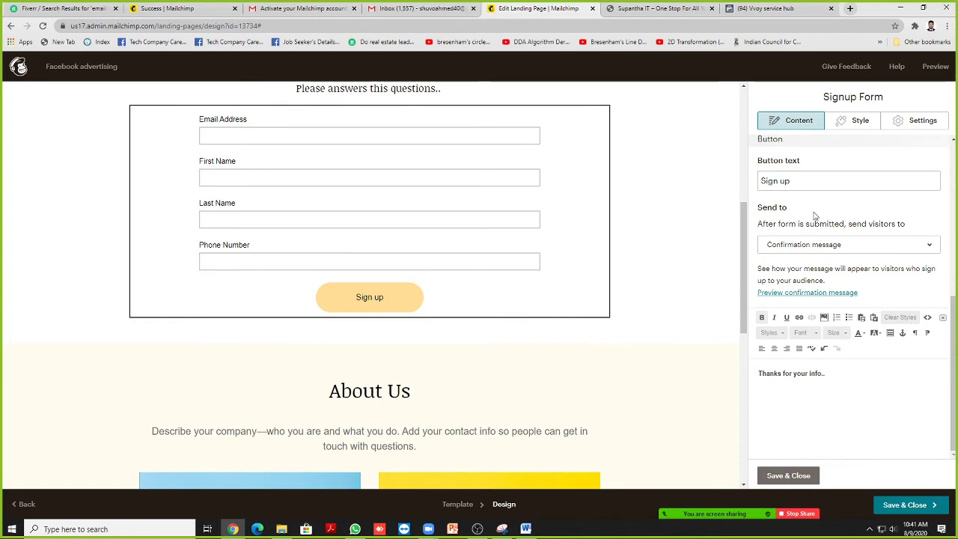
pyautogui.scroll(4, 815, 216)
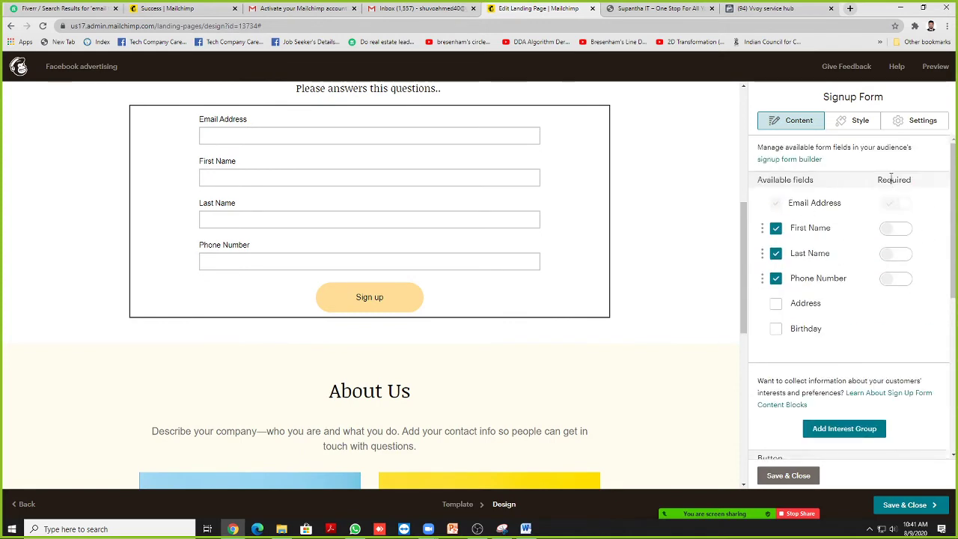
# - Review the signup form's Style and Settings options, then open the About Us heading
pyautogui.click(854, 121)
pyautogui.scroll(-1, 823, 207)
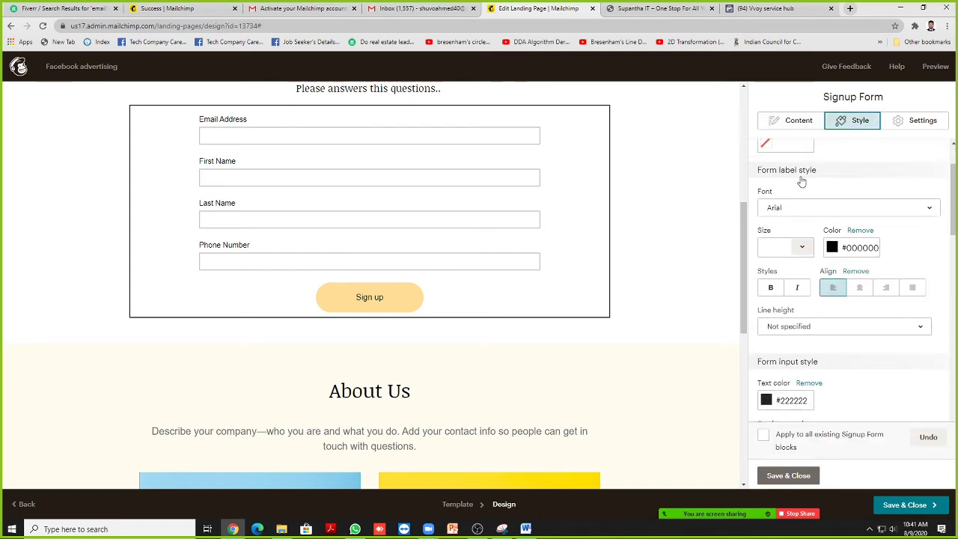
pyautogui.scroll(-4, 816, 224)
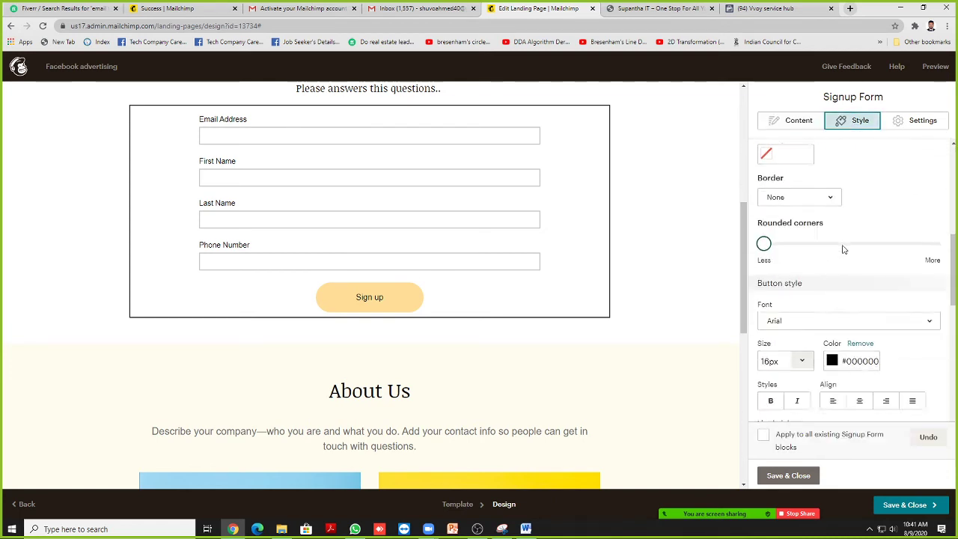
pyautogui.scroll(-5, 843, 249)
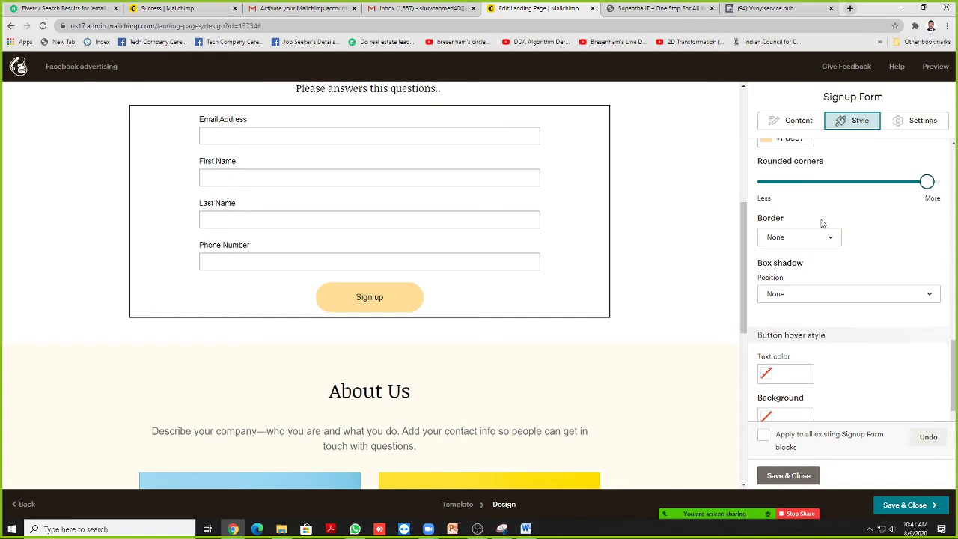
pyautogui.scroll(-1, 830, 239)
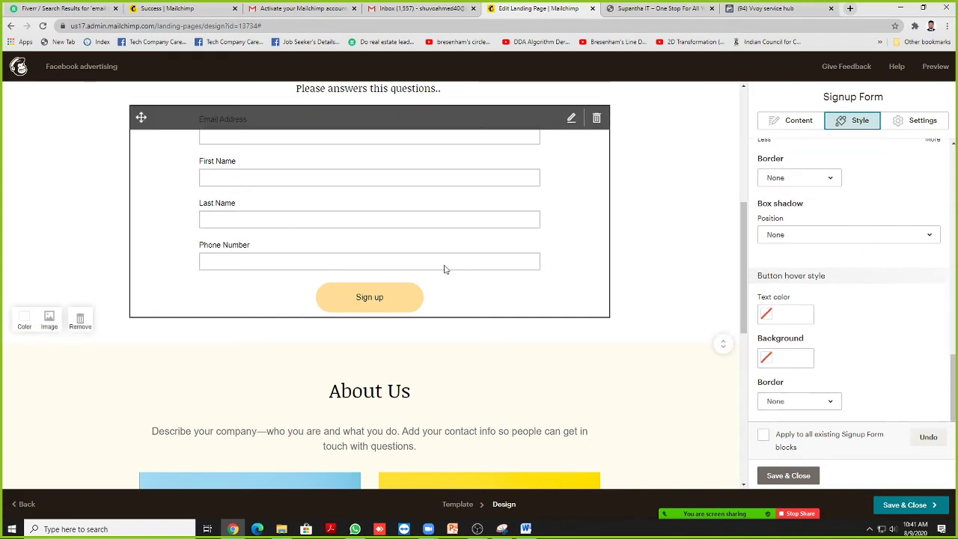
pyautogui.scroll(2, 396, 222)
pyautogui.click(914, 122)
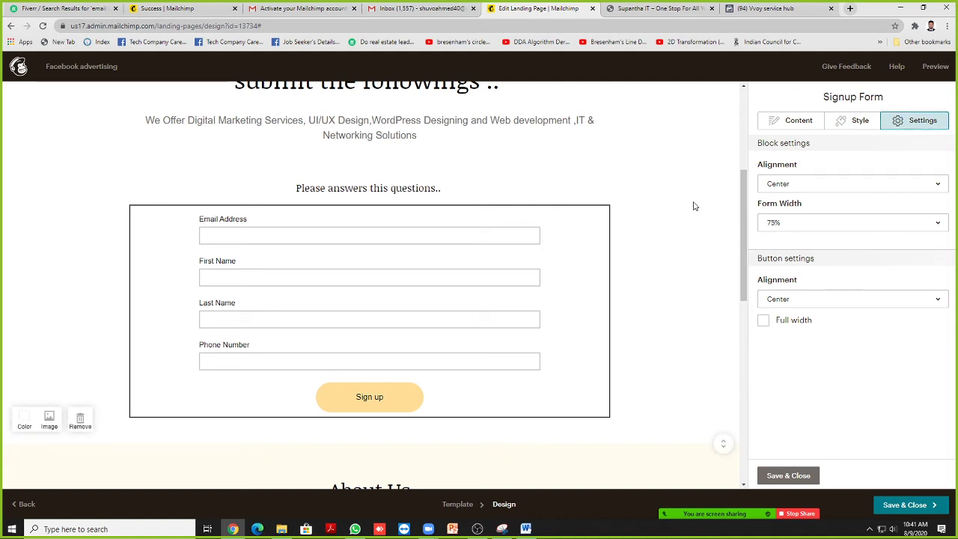
pyautogui.scroll(-5, 677, 211)
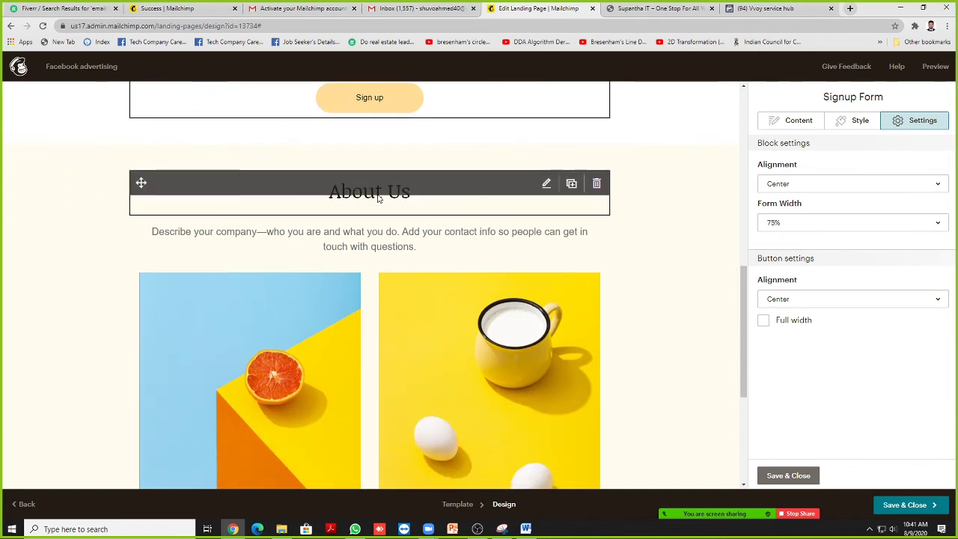
pyautogui.click(378, 198)
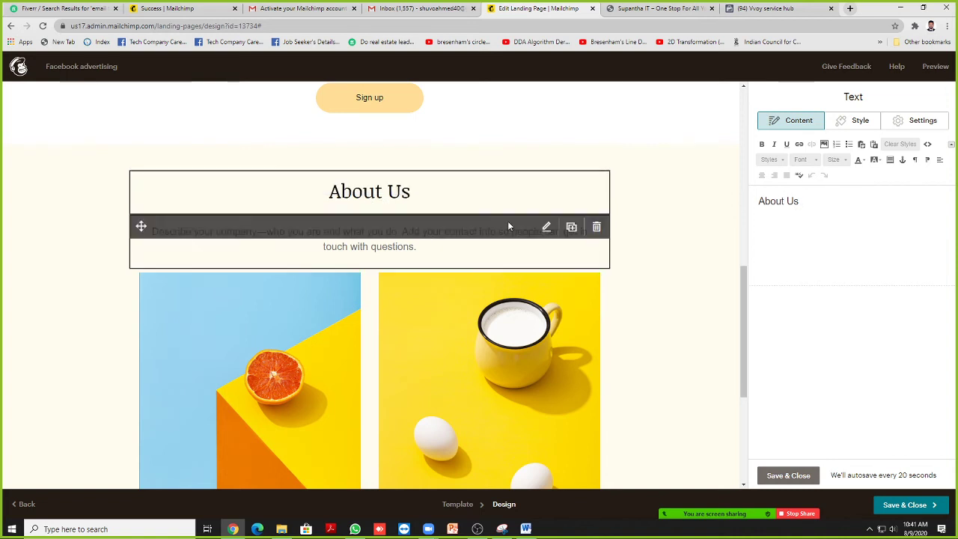
# - Select the About Us placeholder text and consult the Supantha IT About Us page
pyautogui.click(404, 251)
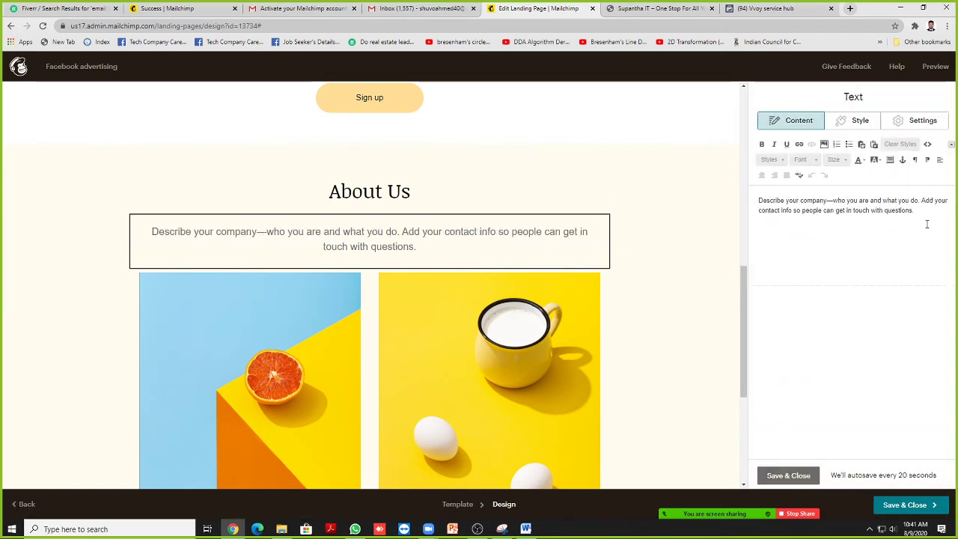
pyautogui.moveTo(923, 212); pyautogui.dragTo(760, 199)
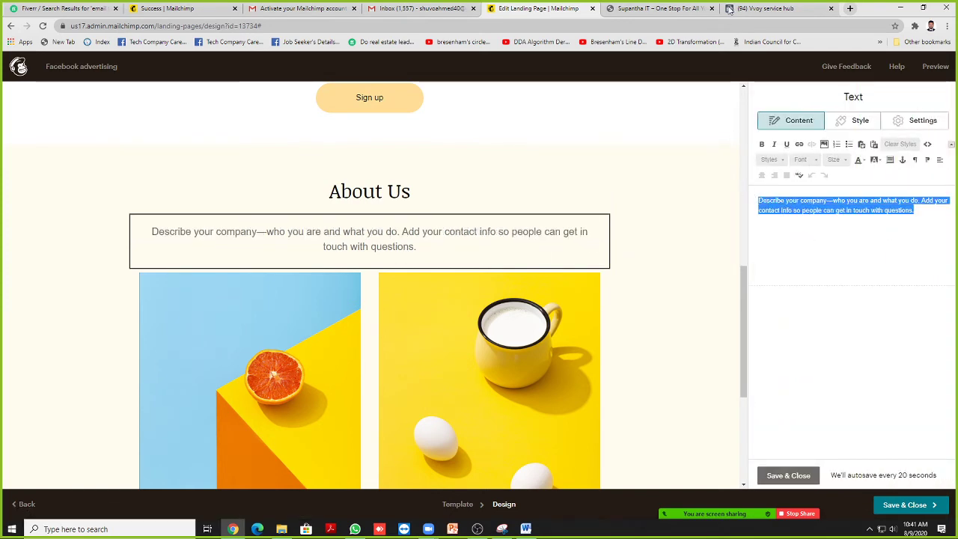
pyautogui.click(659, 9)
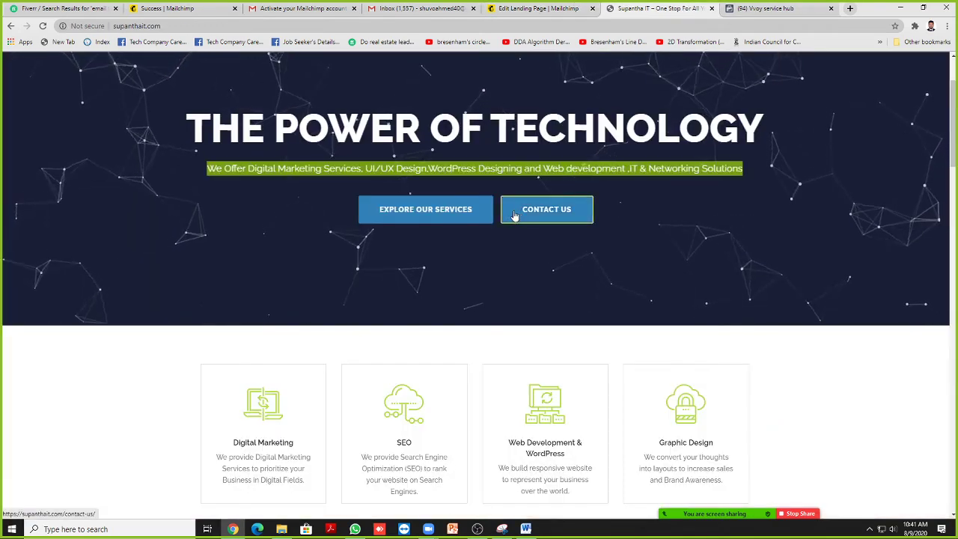
pyautogui.scroll(-3, 517, 213)
pyautogui.scroll(5, 518, 211)
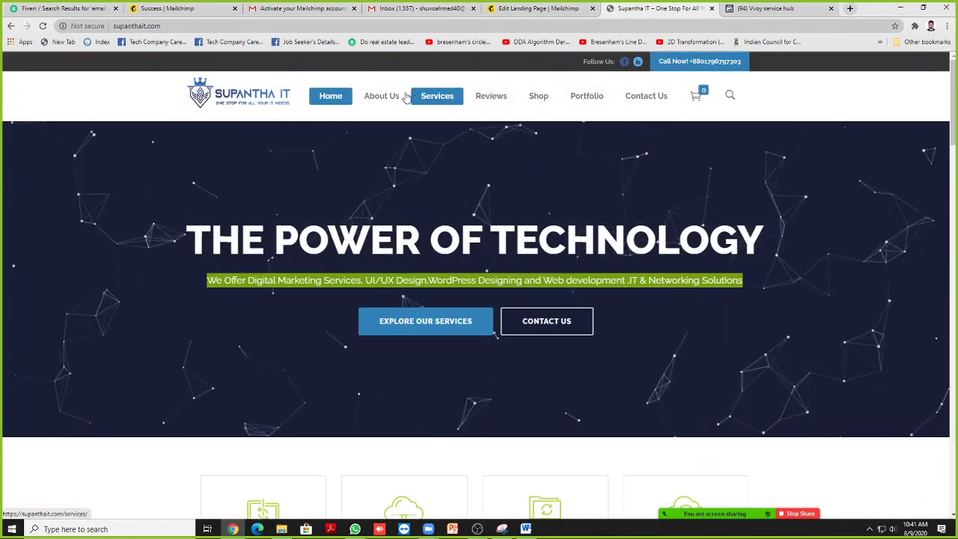
pyautogui.click(382, 96)
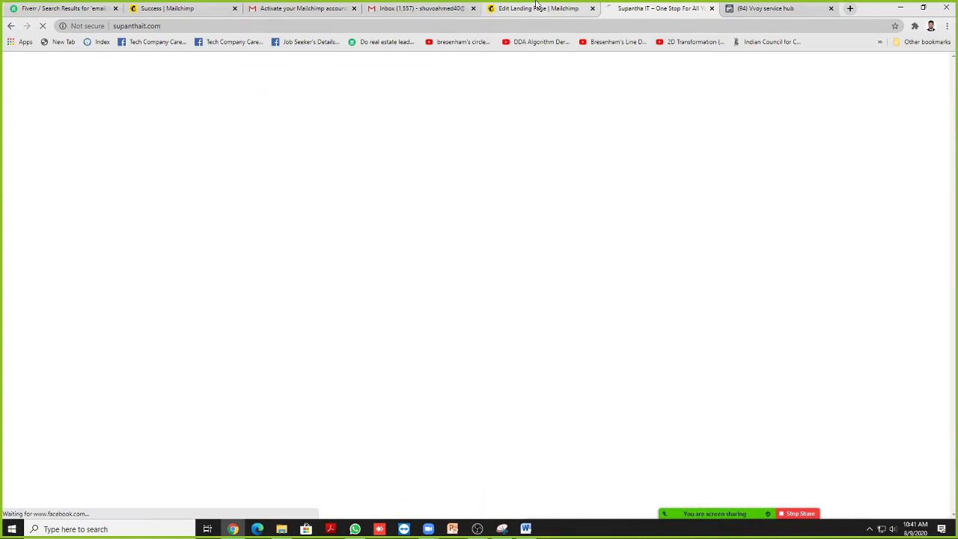
pyautogui.click(534, 8)
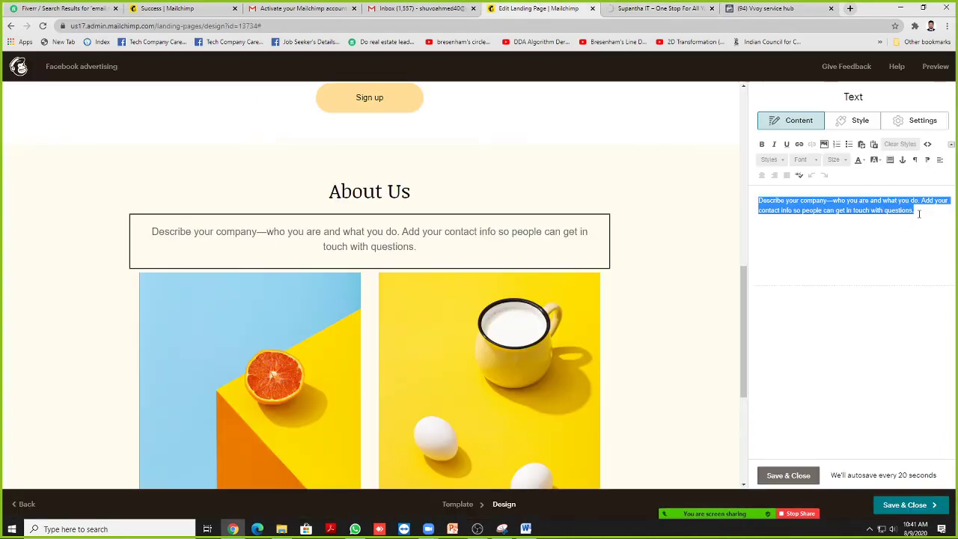
# - Write the About Us line 'We are experienced in the firld of marketing . We are the best facebook ads experts' and bring up spelling suggestions for 'firld'
pyautogui.write('We are expe')
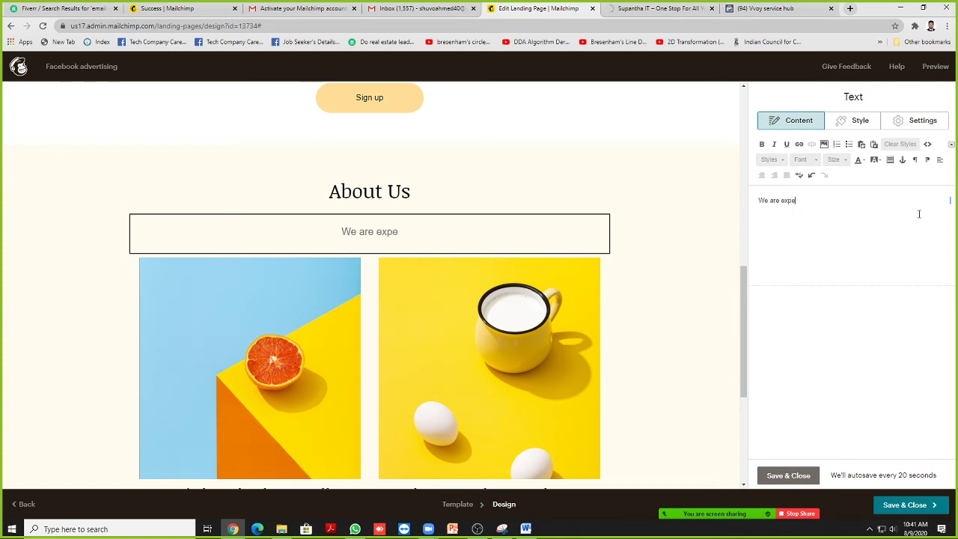
pyautogui.write('rienced ')
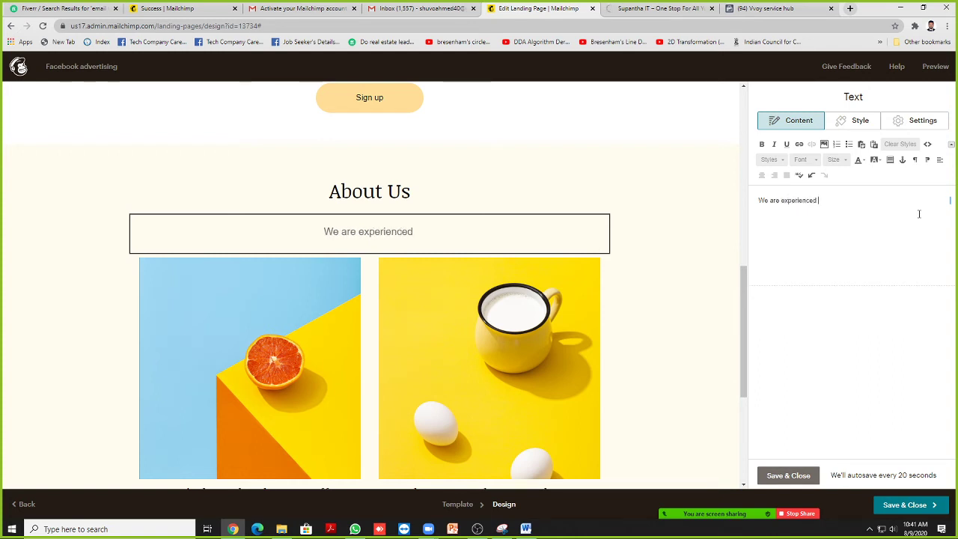
pyautogui.write('in the f')
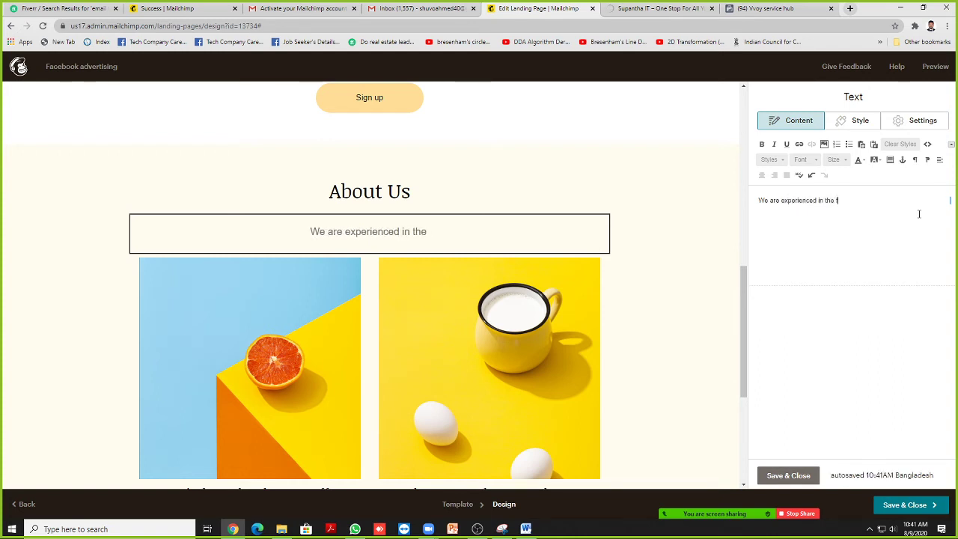
pyautogui.write('irld of ')
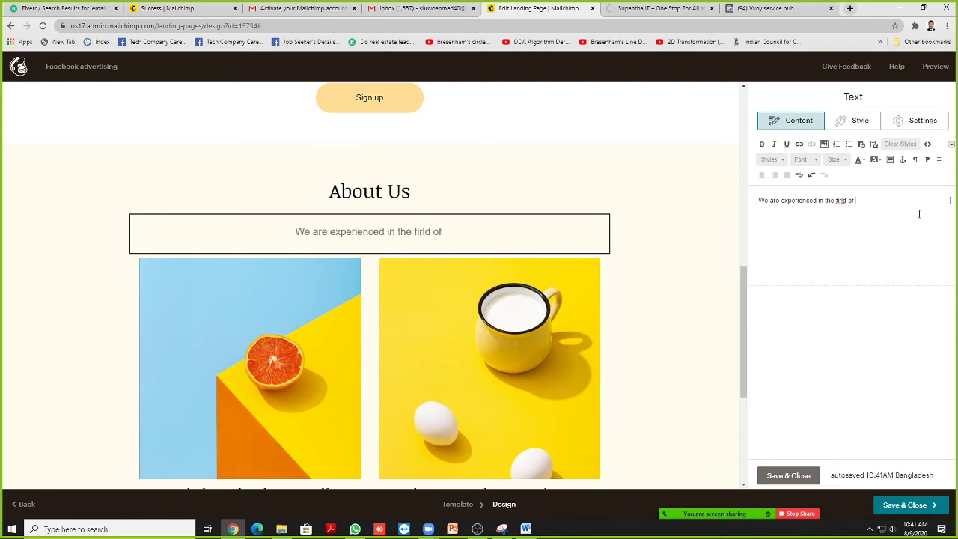
pyautogui.write('marketing')
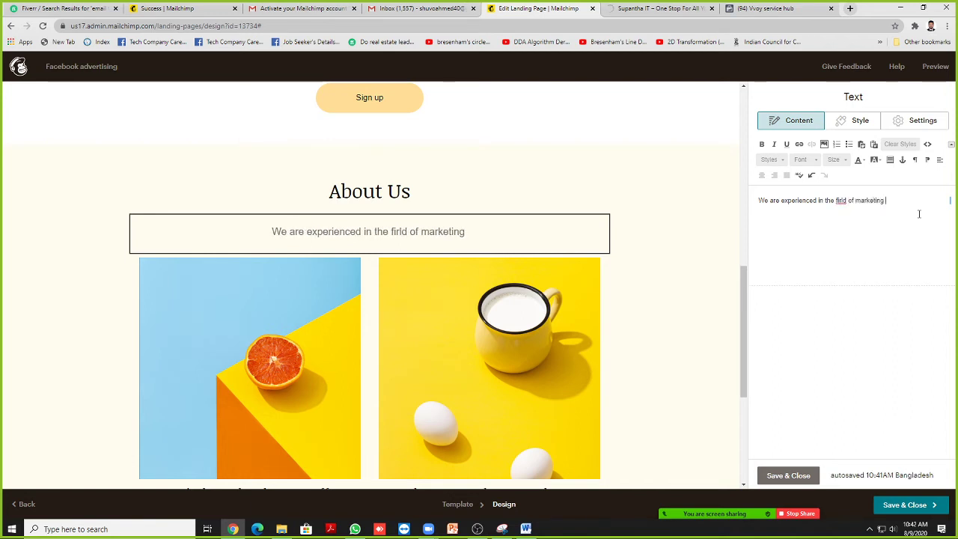
pyautogui.write(' . ')
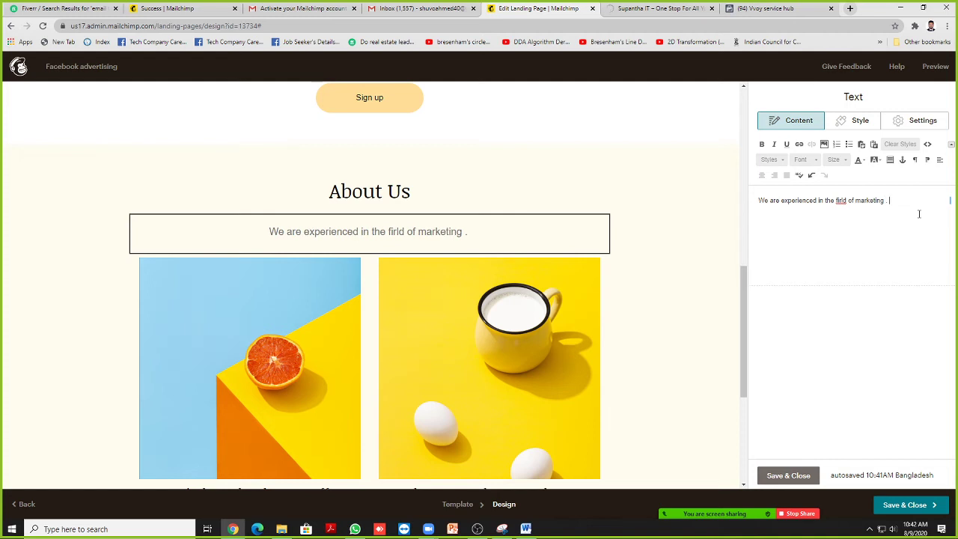
pyautogui.write('We are b')
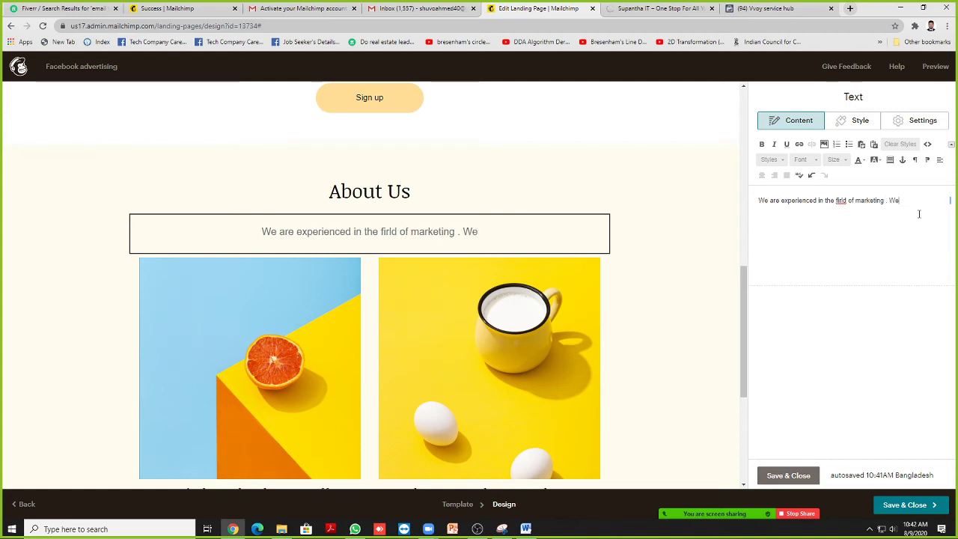
pyautogui.press('BackSpace')
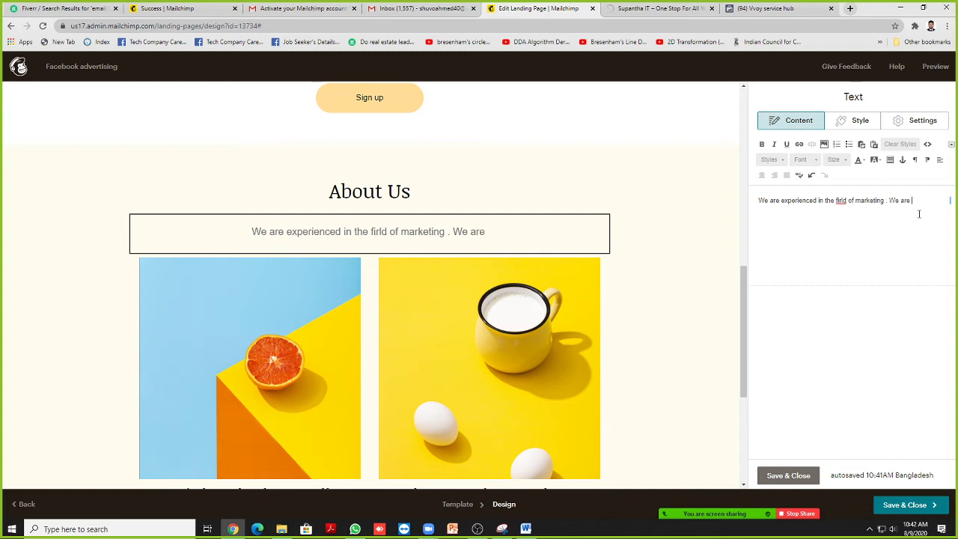
pyautogui.write('t')
pyautogui.write('he bes')
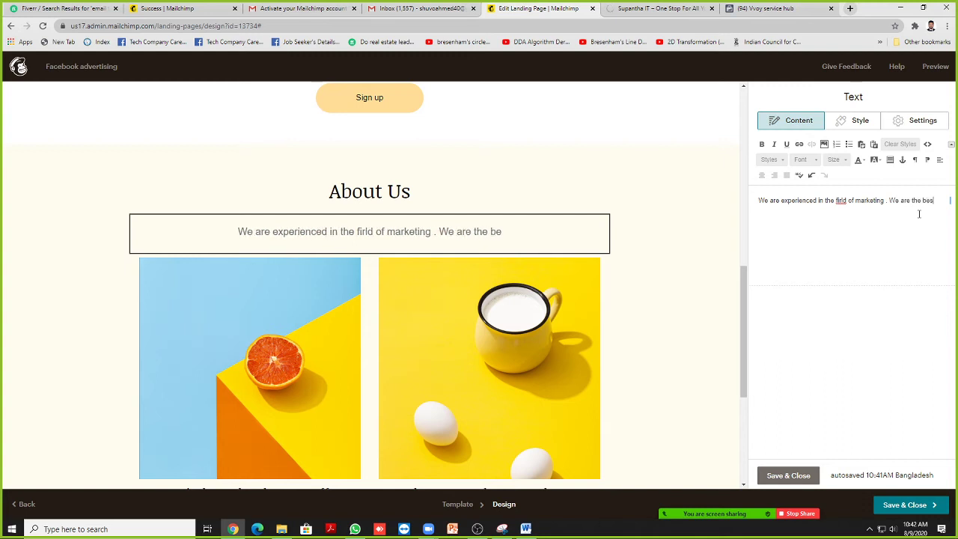
pyautogui.write('t faceboo')
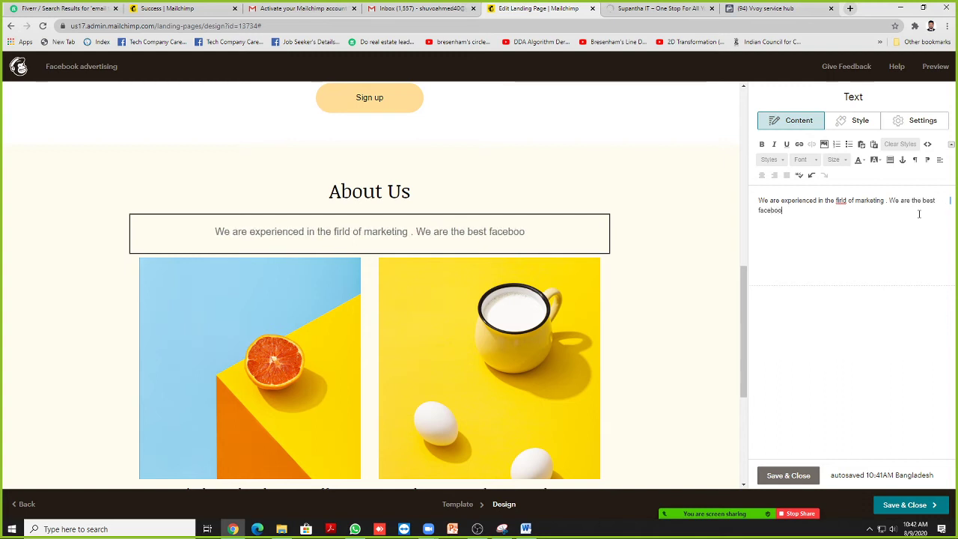
pyautogui.write('k ads ')
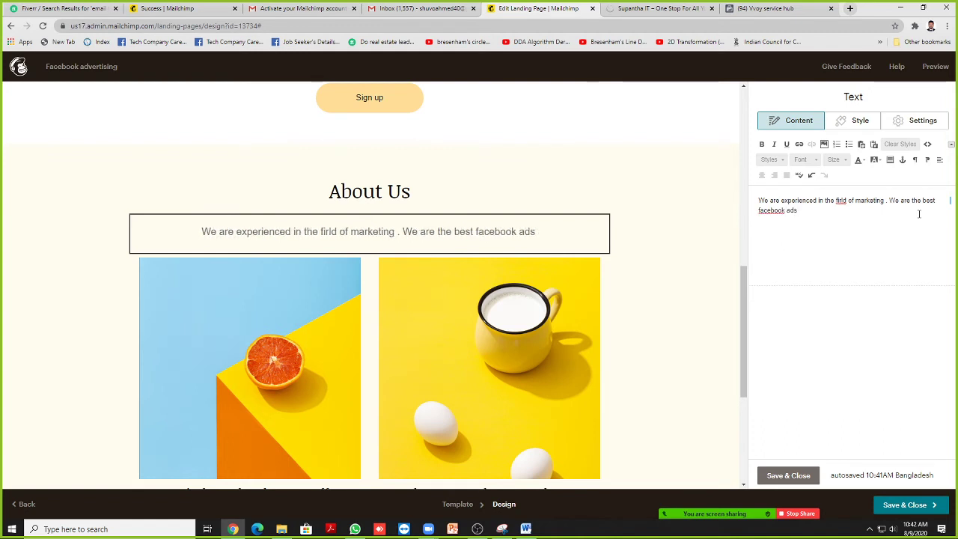
pyautogui.write('e')
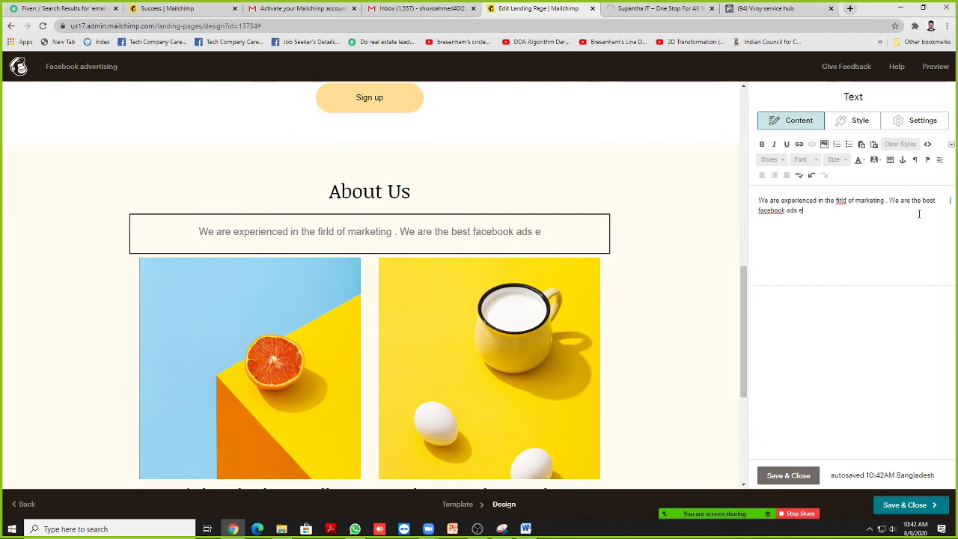
pyautogui.write('xperts')
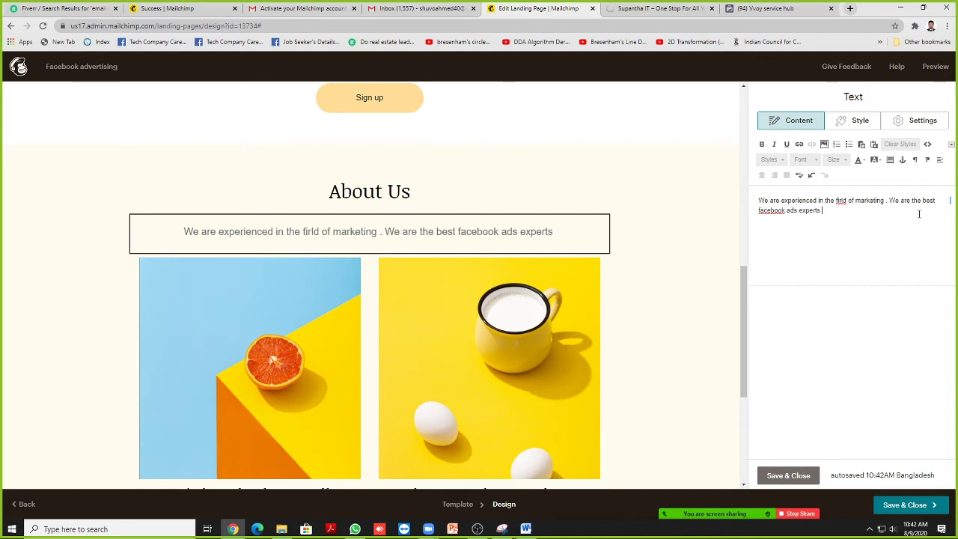
pyautogui.rightClick(840, 200)
# - Correct 'firld' to 'field', then bring up the footer of the Supantha IT About Us page
pyautogui.click(839, 208)
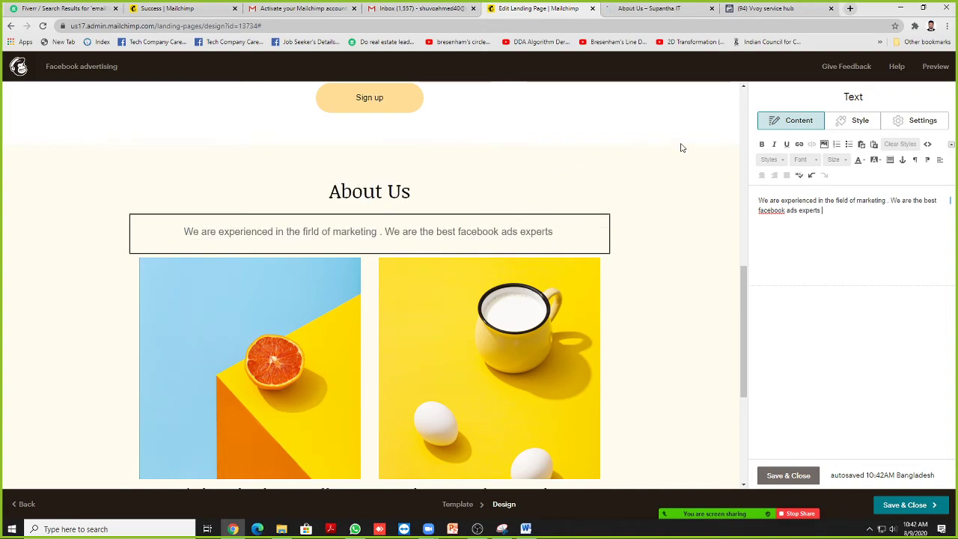
pyautogui.click(649, 11)
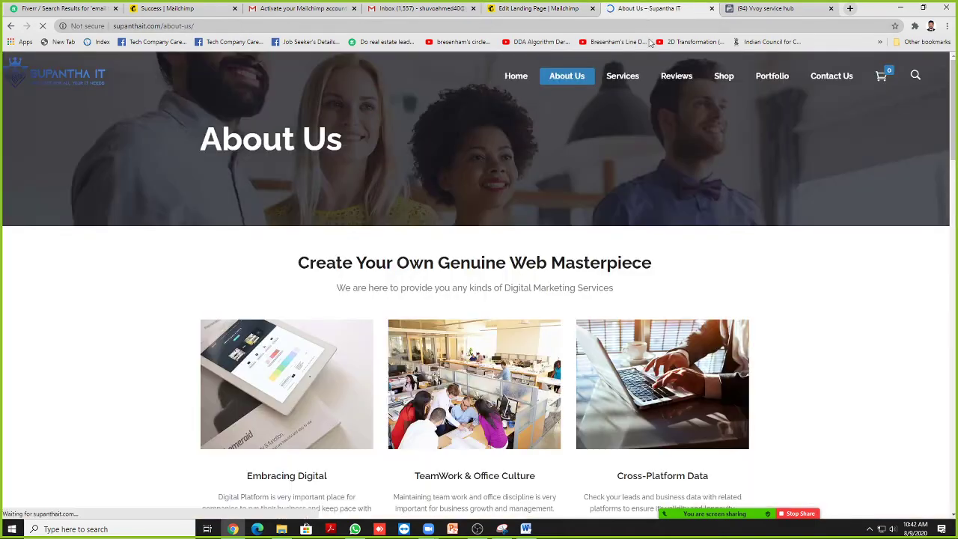
pyautogui.scroll(-6, 431, 239)
pyautogui.scroll(-12, 433, 238)
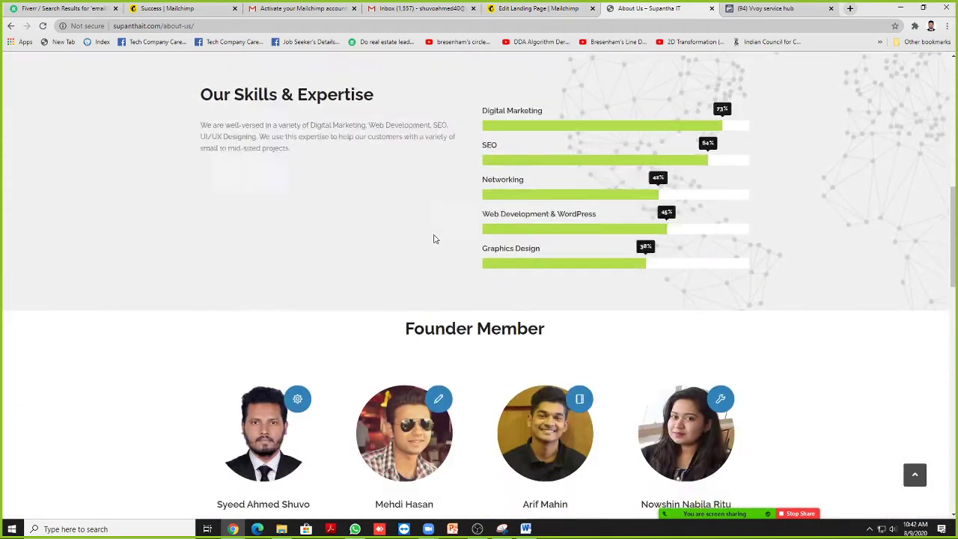
pyautogui.scroll(3, 437, 236)
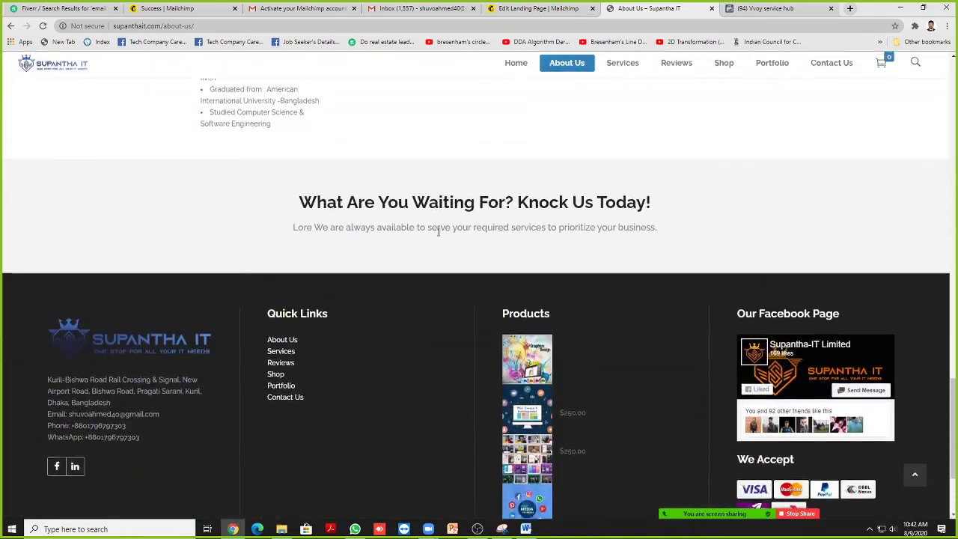
pyautogui.scroll(-3, 430, 236)
pyautogui.scroll(2, 429, 236)
pyautogui.scroll(1, 428, 238)
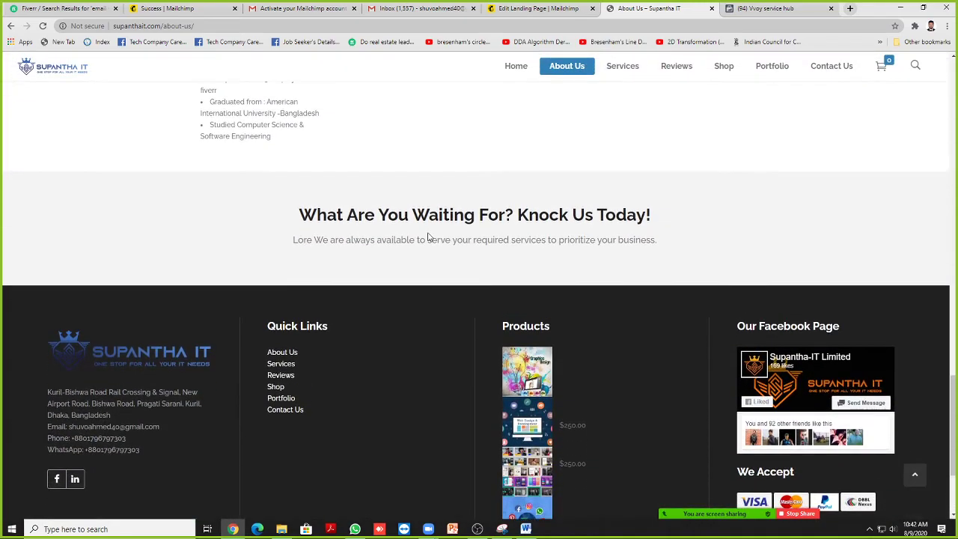
pyautogui.scroll(-3, 419, 235)
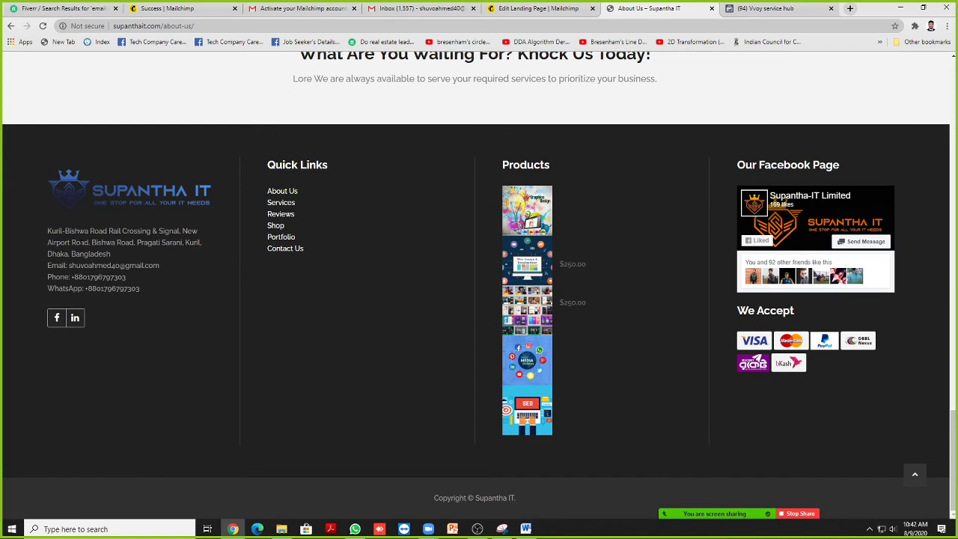
# - Copy the footer's address and contact lines and return to the Mailchimp editor
pyautogui.moveTo(47, 231)
pyautogui.mouseDown()
pyautogui.moveTo(107, 278)
pyautogui.moveTo(141, 288)
pyautogui.moveTo(44, 238)
pyautogui.mouseUp()
pyautogui.hotkey('ctrl', 'c')
pyautogui.click(141, 288)
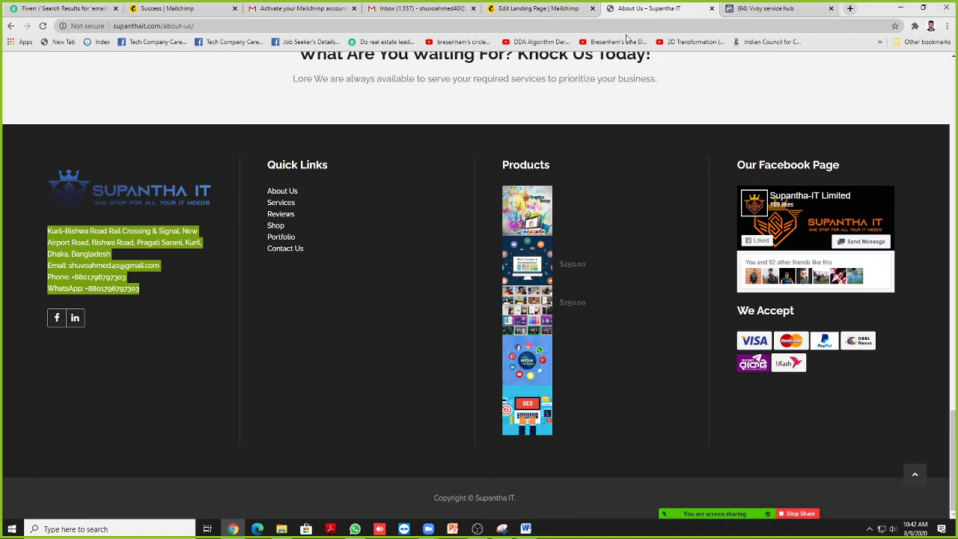
pyautogui.click(551, 8)
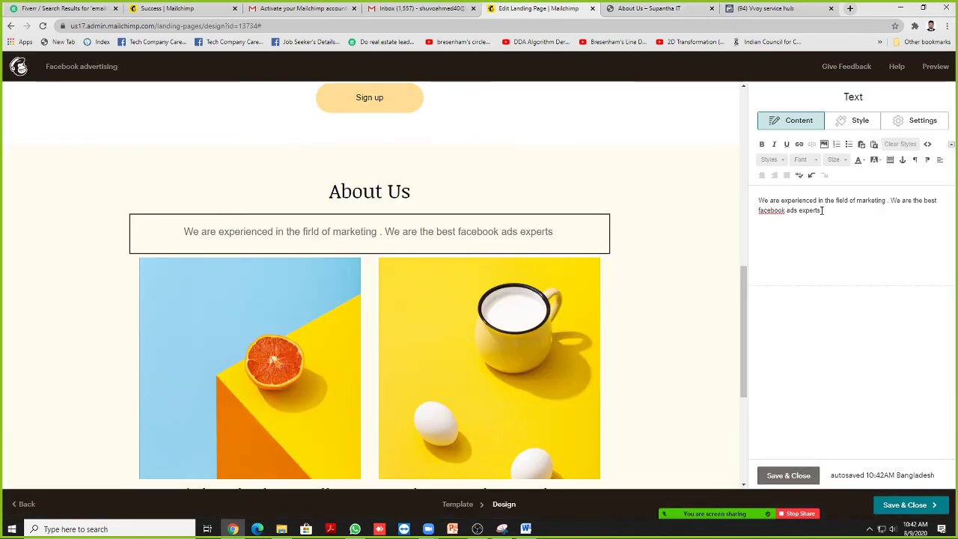
pyautogui.press('Return')
pyautogui.hotkey('ctrl', 'v')
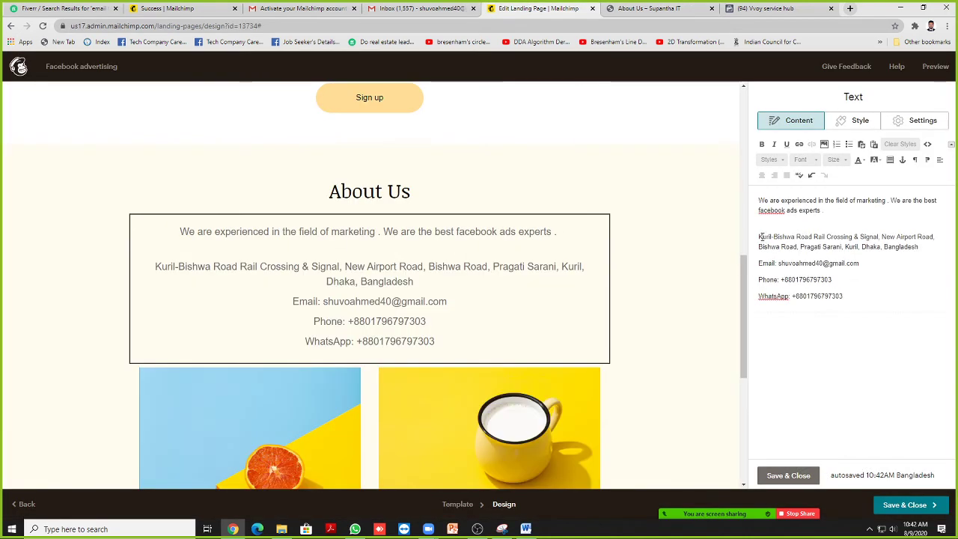
pyautogui.scroll(7, 318, 293)
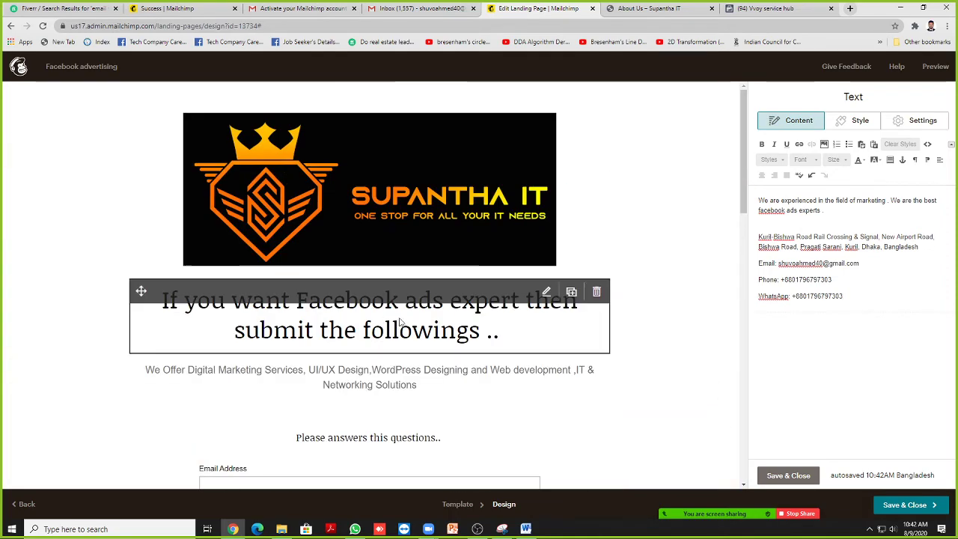
pyautogui.scroll(-9, 621, 231)
pyautogui.scroll(5, 621, 248)
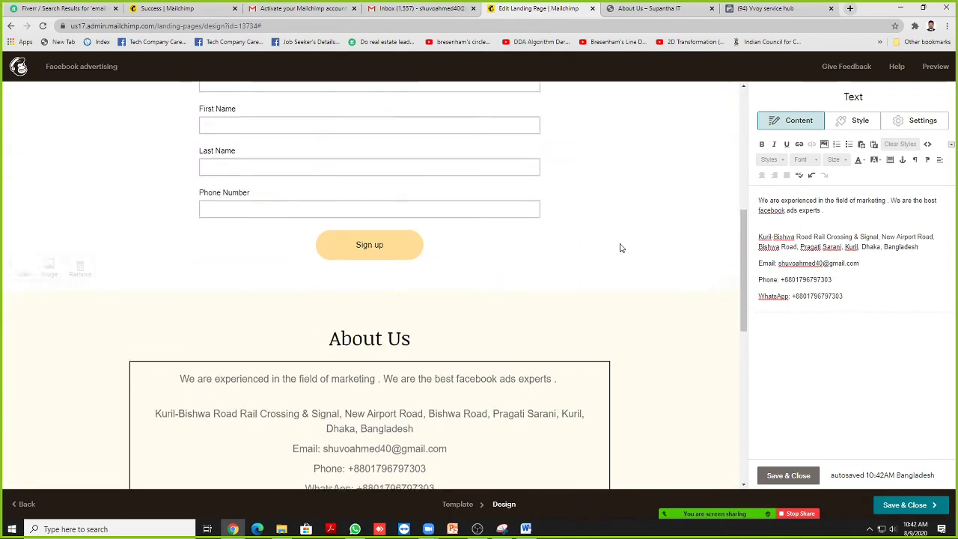
pyautogui.scroll(-4, 385, 277)
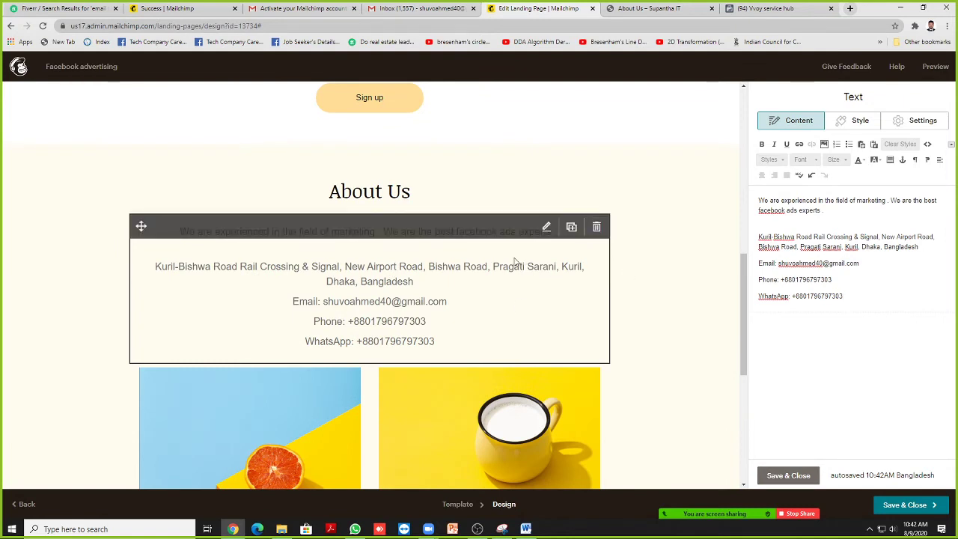
pyautogui.scroll(-2, 471, 274)
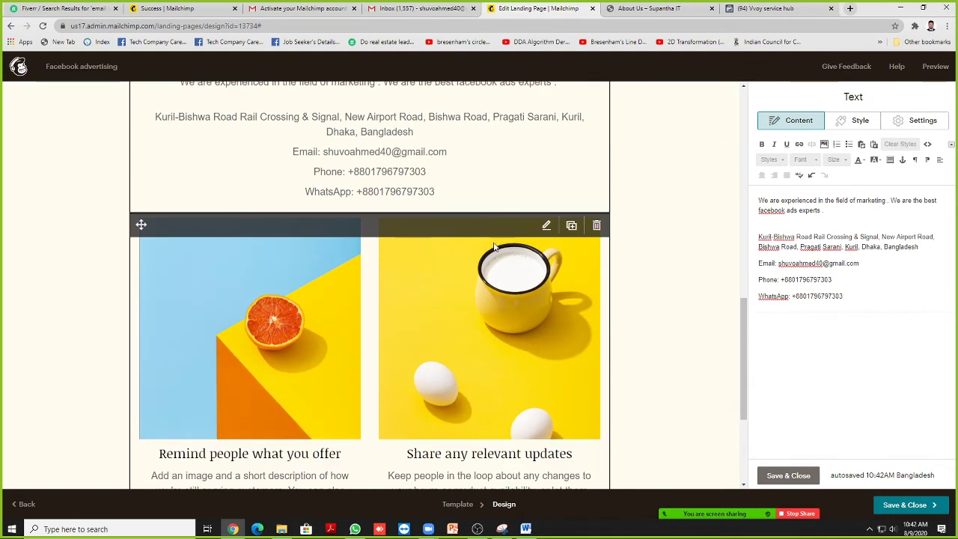
pyautogui.scroll(1, 496, 241)
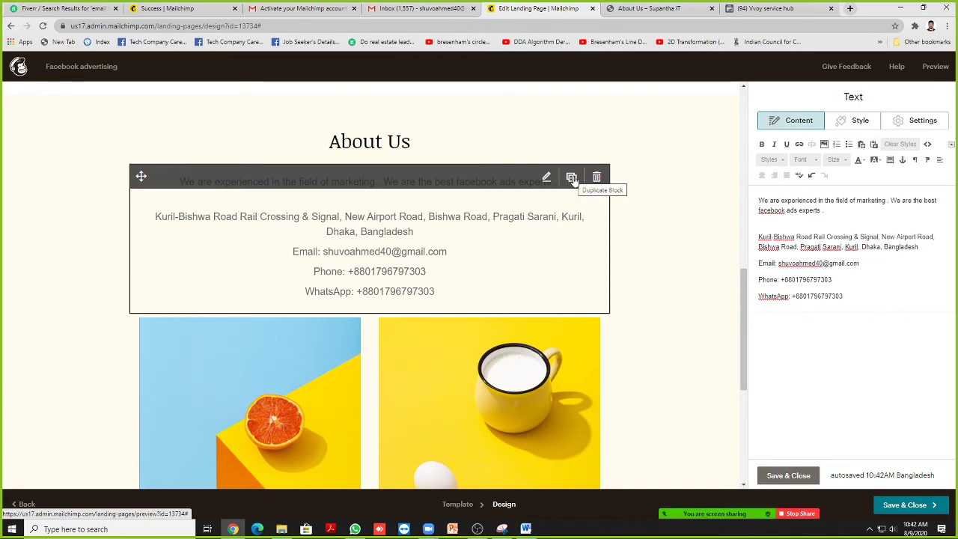
pyautogui.scroll(-3, 550, 197)
pyautogui.scroll(1, 423, 227)
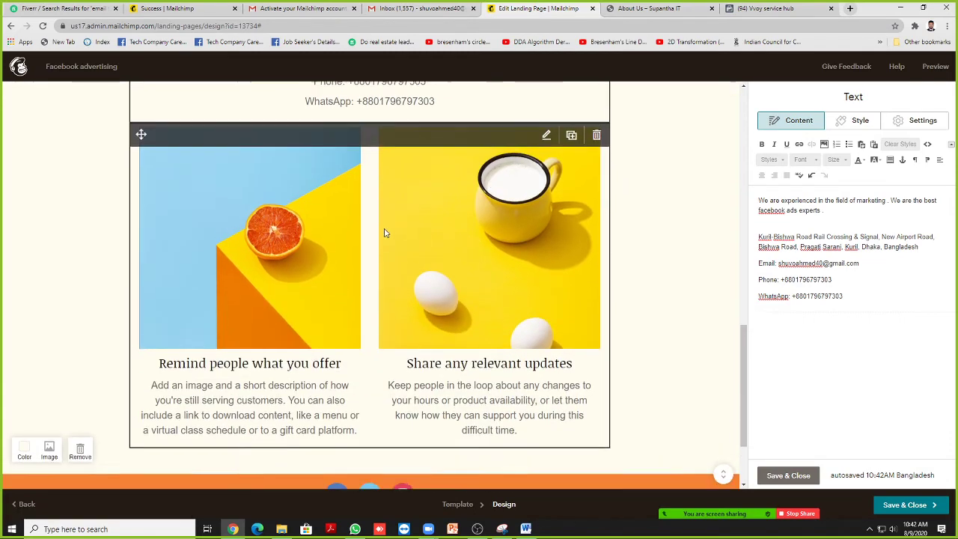
pyautogui.scroll(-1, 383, 235)
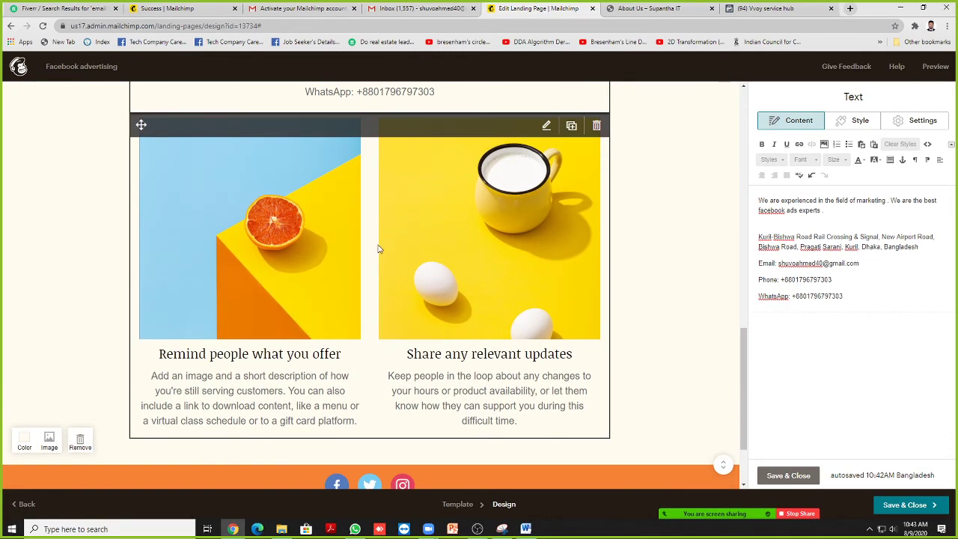
pyautogui.scroll(6, 378, 249)
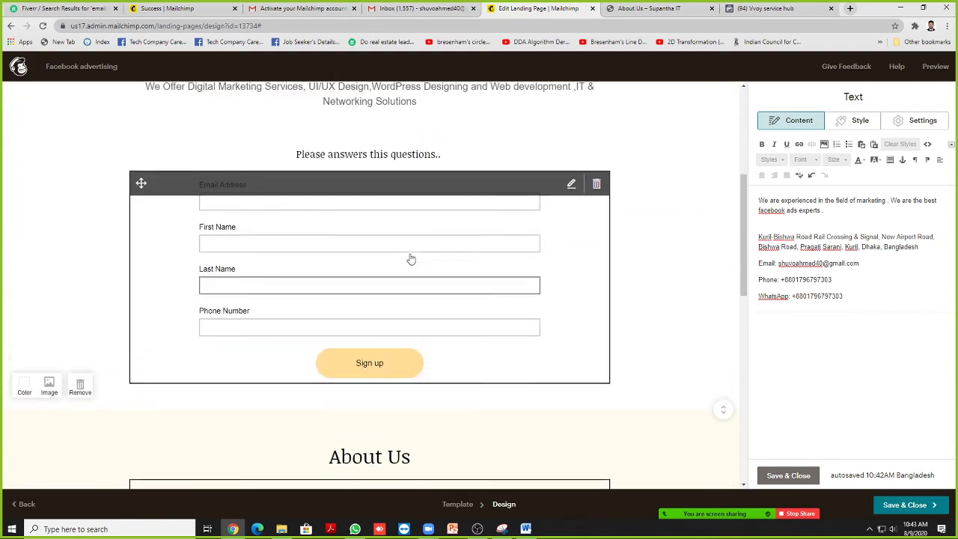
pyautogui.scroll(4, 411, 256)
pyautogui.scroll(-8, 398, 248)
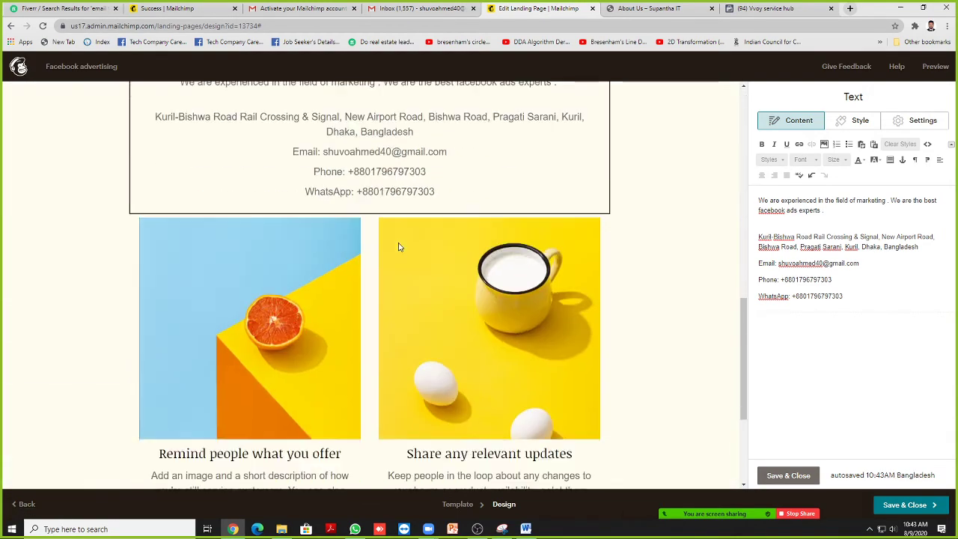
pyautogui.scroll(-3, 398, 248)
pyautogui.scroll(4, 398, 254)
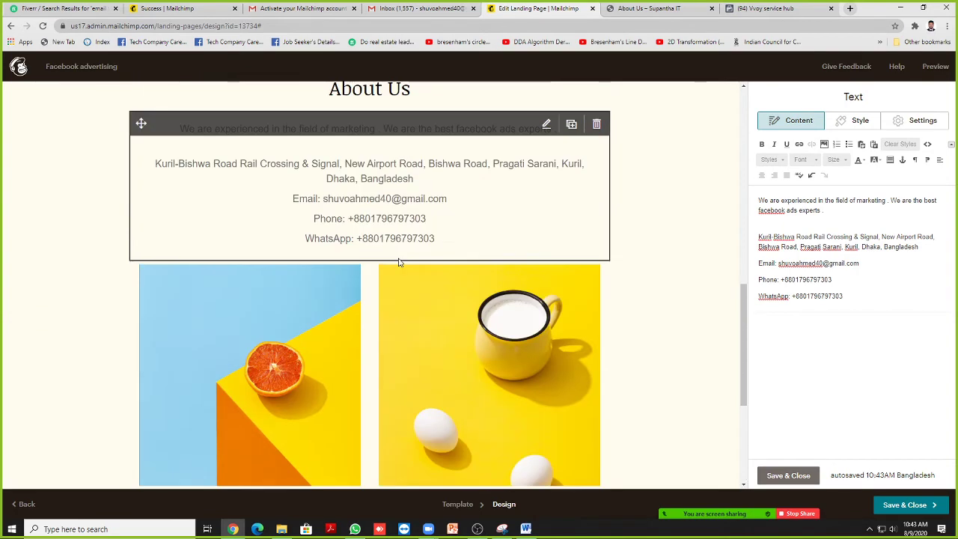
pyautogui.scroll(1, 402, 262)
pyautogui.scroll(-3, 407, 265)
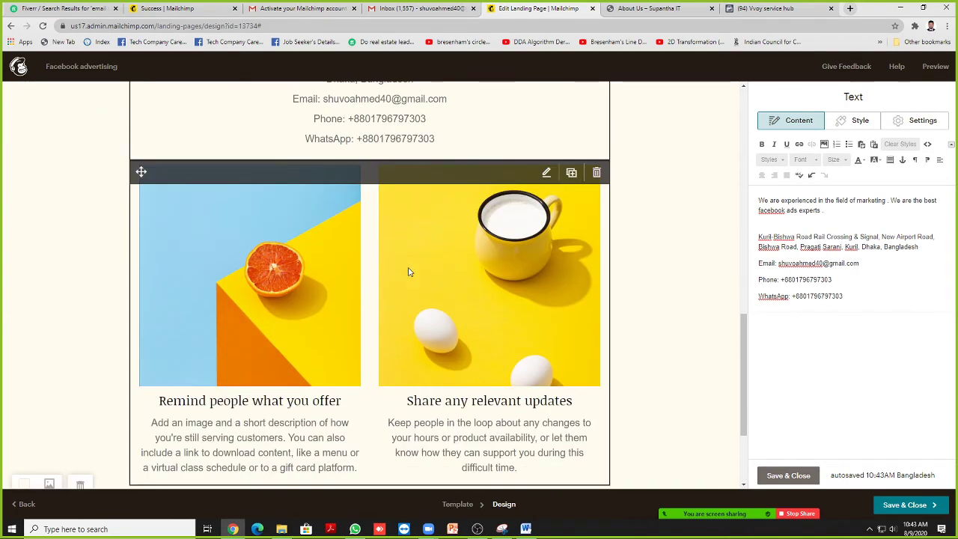
pyautogui.scroll(10, 441, 266)
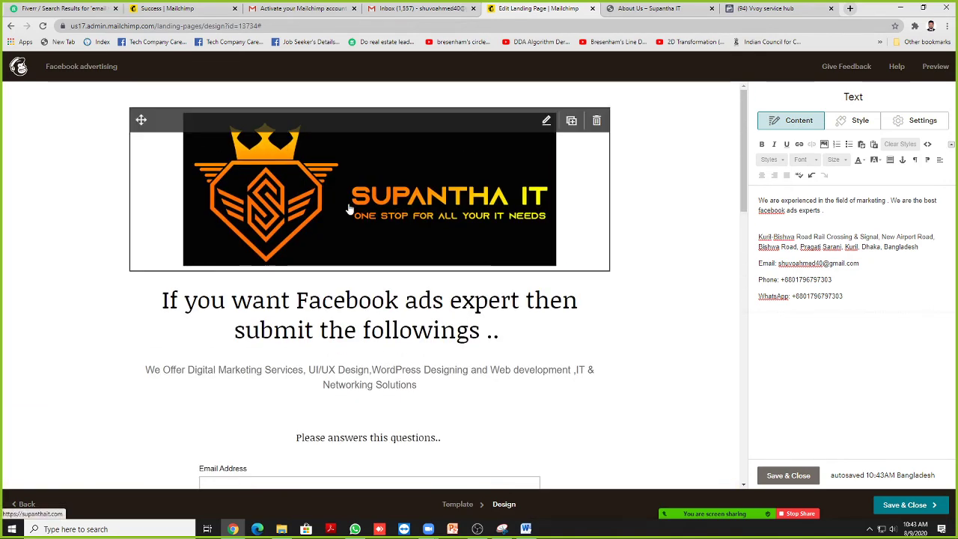
pyautogui.scroll(-4, 352, 217)
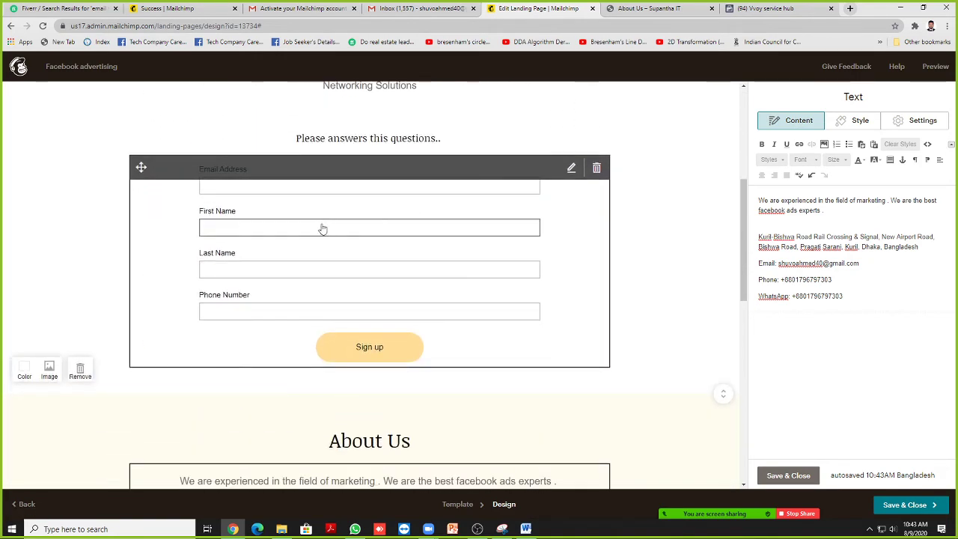
pyautogui.scroll(-2, 374, 221)
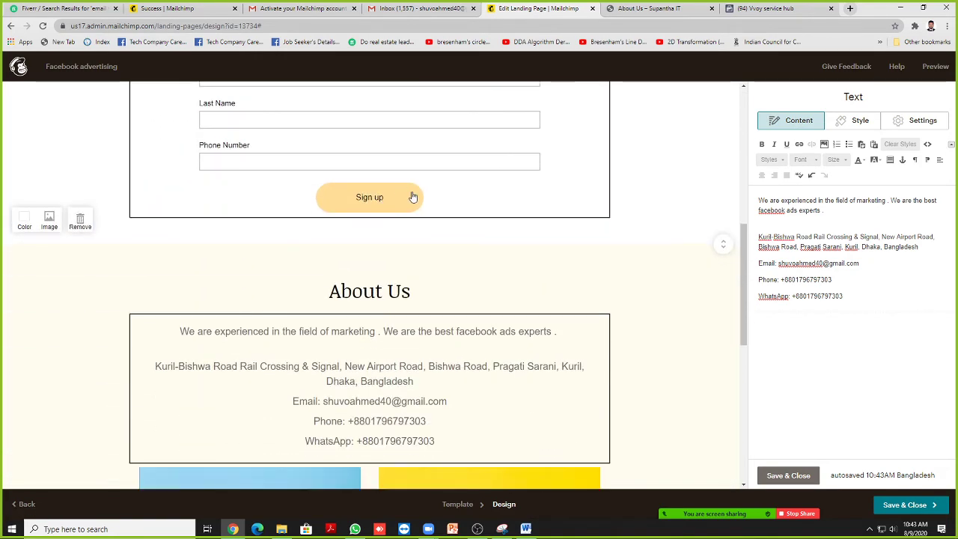
pyautogui.scroll(1, 404, 202)
pyautogui.scroll(-3, 389, 213)
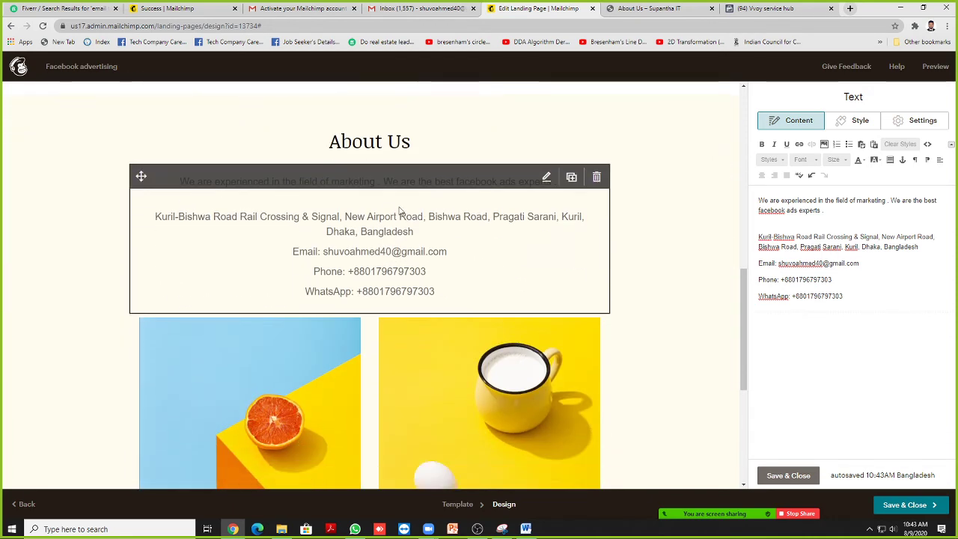
pyautogui.scroll(-2, 401, 221)
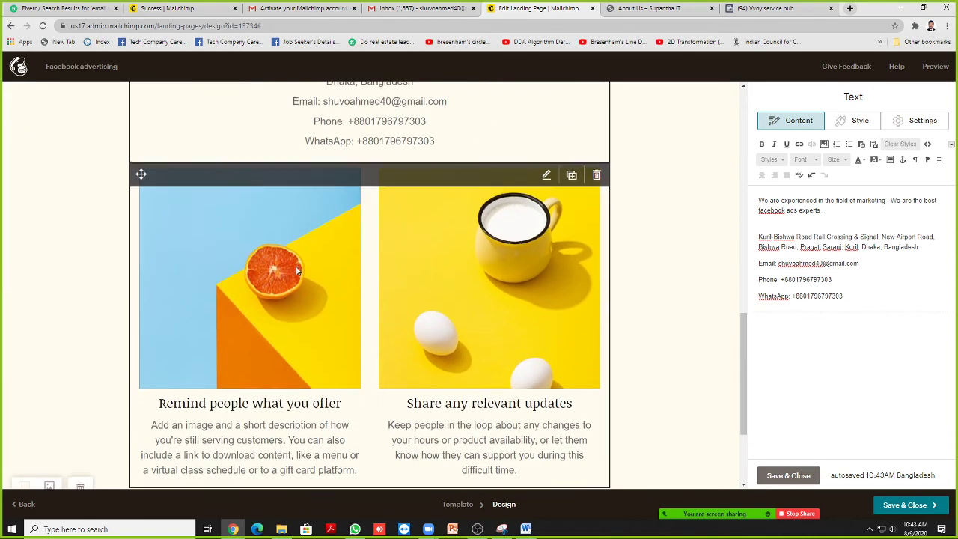
pyautogui.scroll(-1, 322, 266)
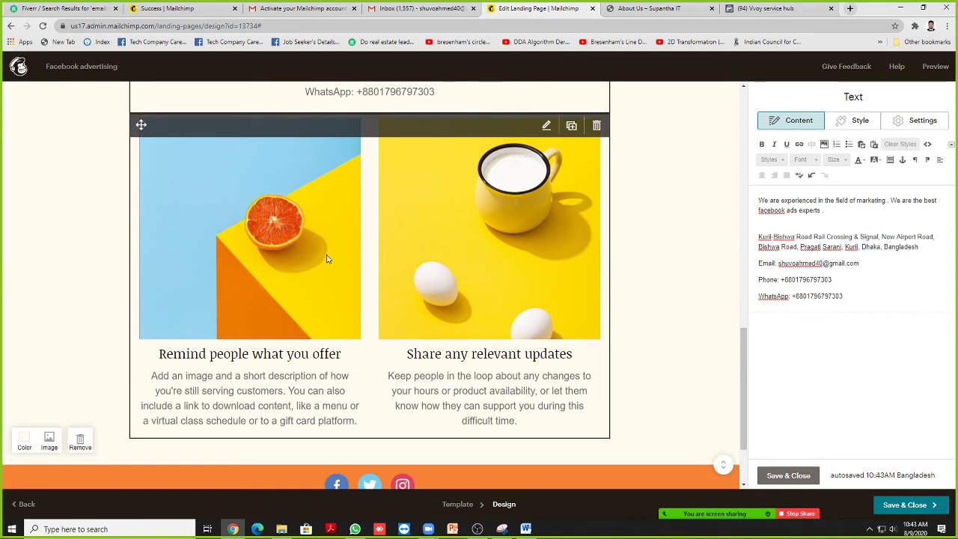
# - Select the two-column Image + Text block and show its Column 1 image and text settings
pyautogui.click(288, 215)
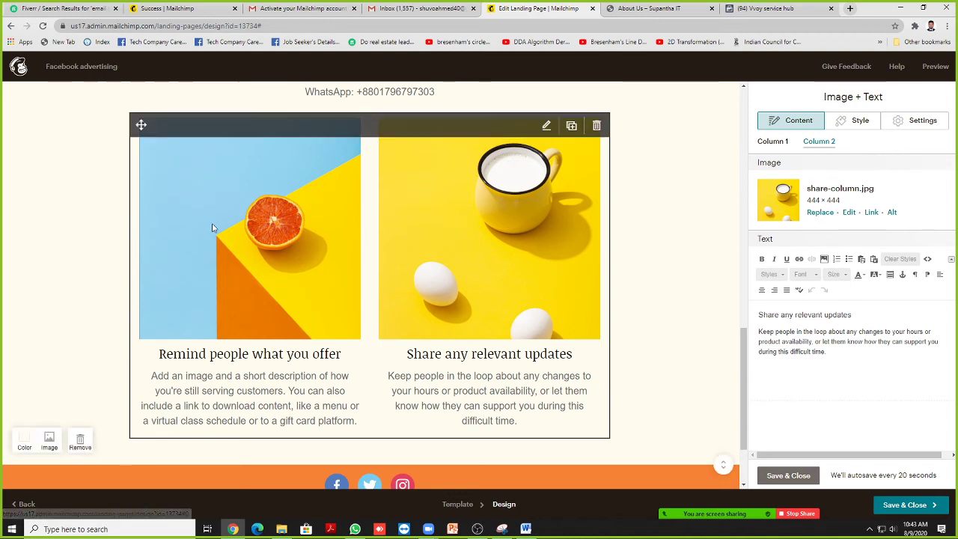
pyautogui.click(771, 142)
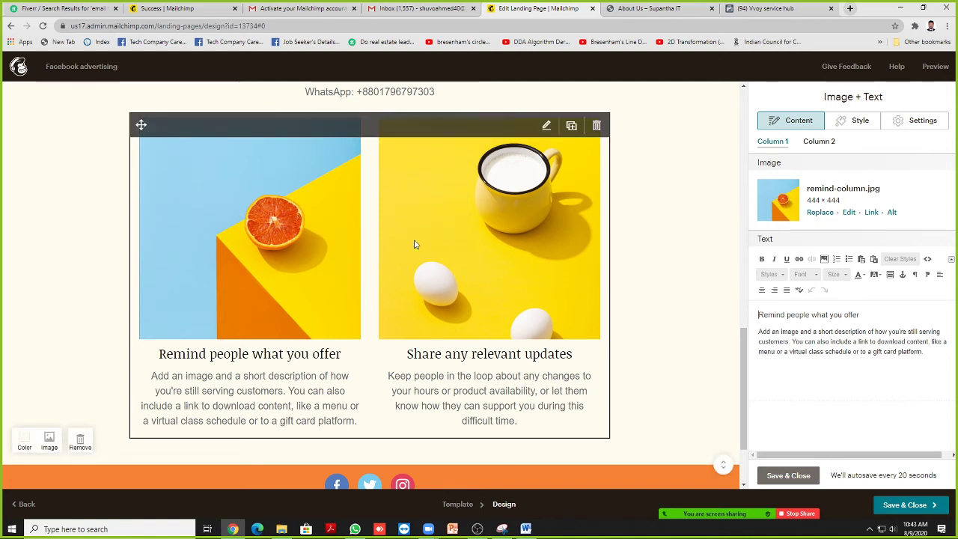
# - Begin replacing Column 1's picture with an upload, browsing the Manikganj 2 batch folders
pyautogui.click(819, 212)
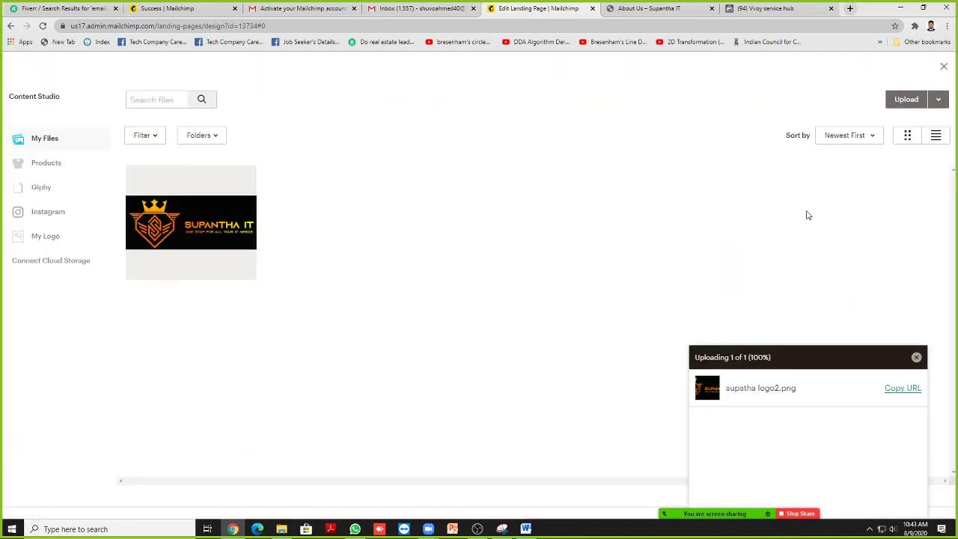
pyautogui.click(908, 103)
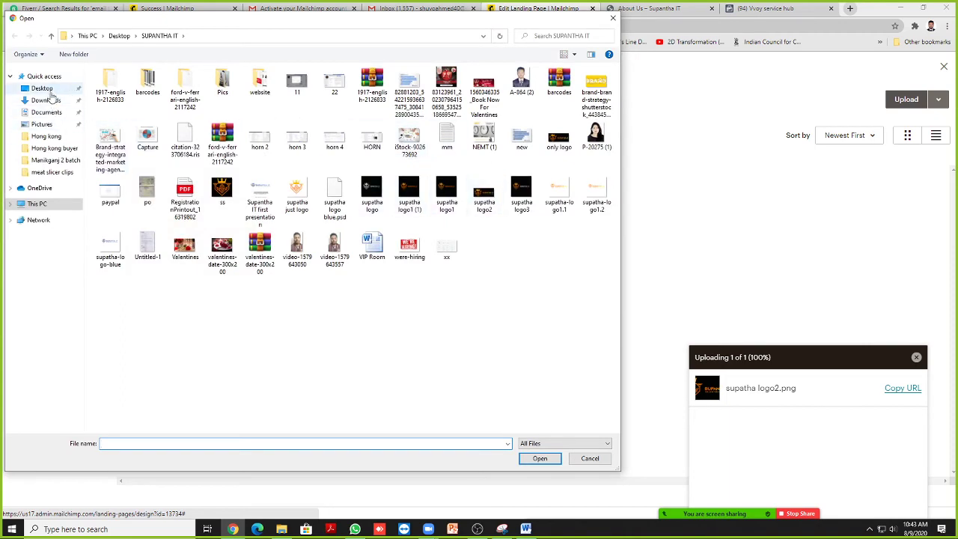
pyautogui.click(64, 160)
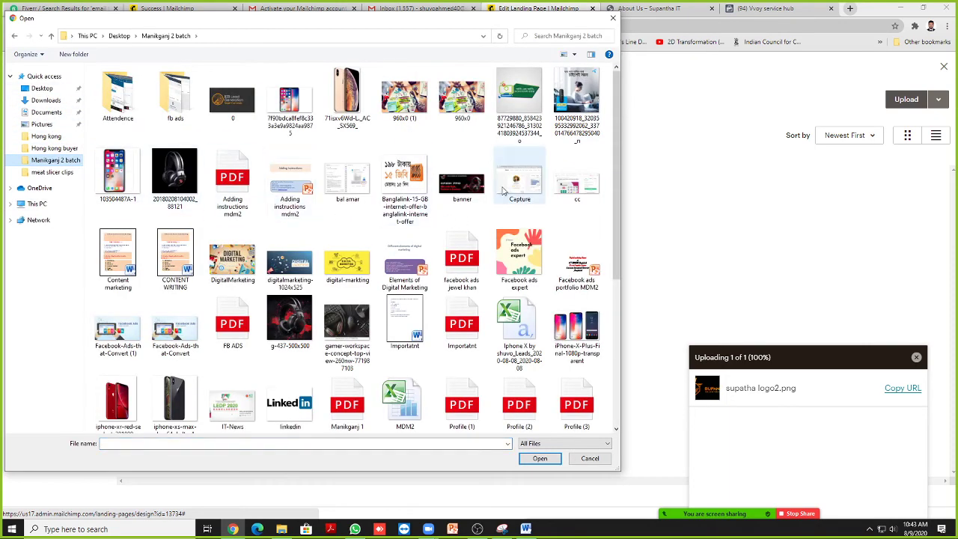
pyautogui.moveTo(619, 148)
pyautogui.mouseDown()
pyautogui.moveTo(620, 303)
pyautogui.moveTo(619, 139)
pyautogui.mouseUp()
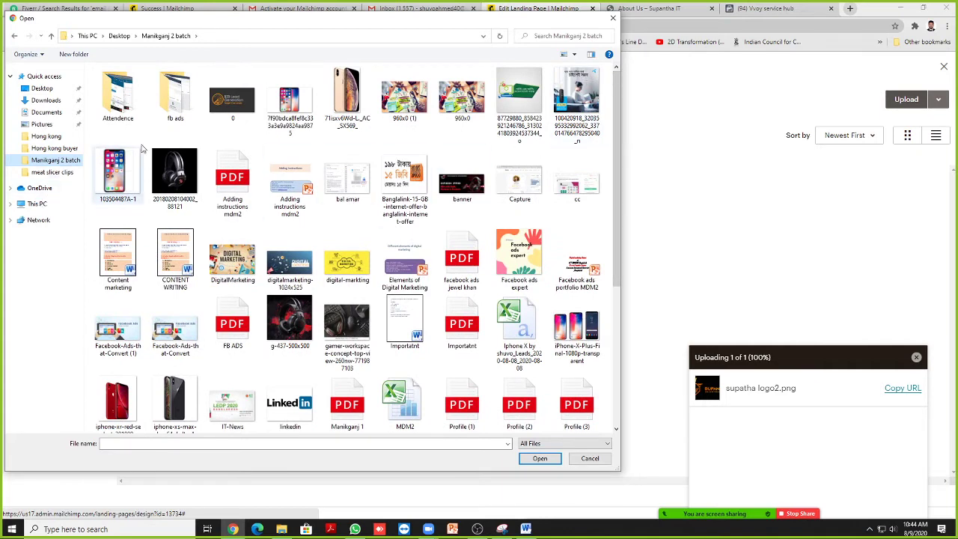
pyautogui.doubleClick(175, 94)
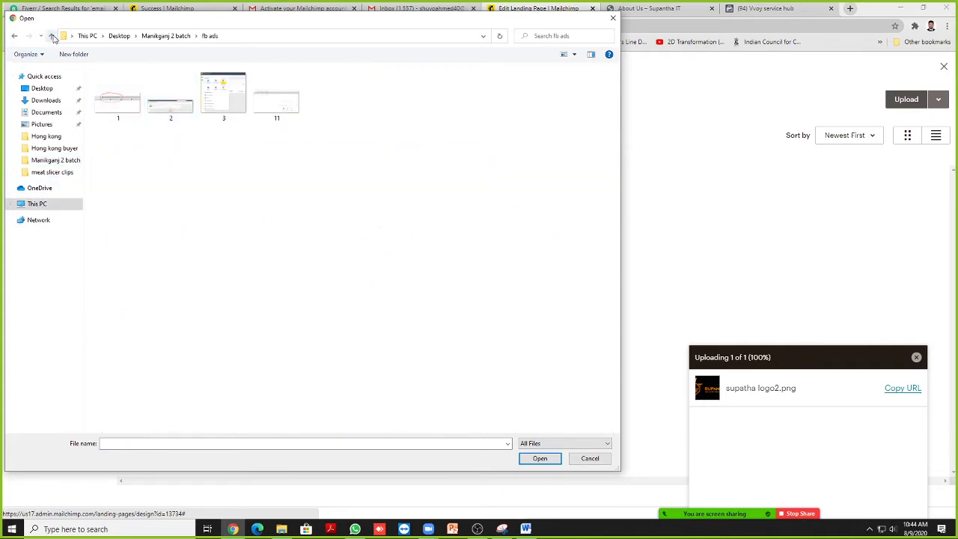
pyautogui.click(52, 38)
pyautogui.doubleClick(120, 94)
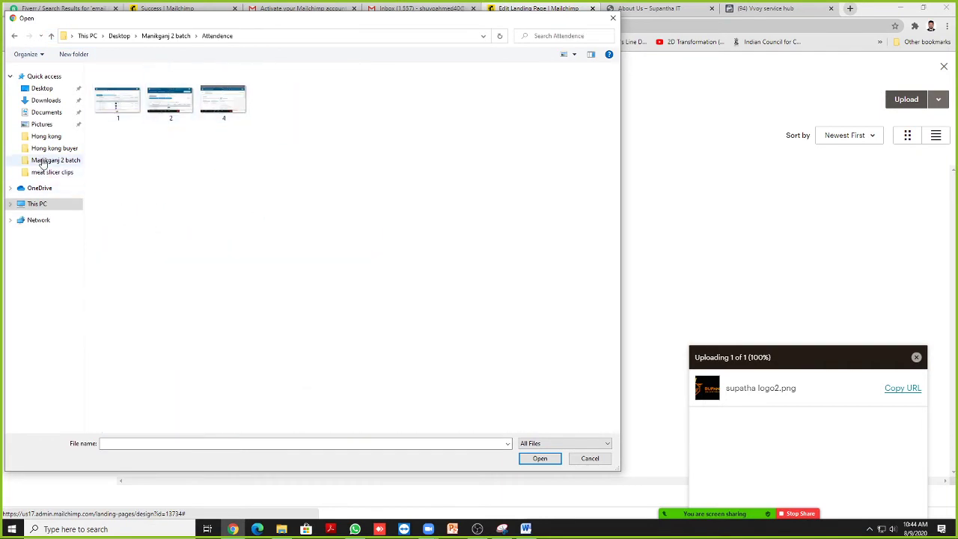
# - From Desktop > freelancing, upload images.png as Column 1's new picture
pyautogui.click(45, 90)
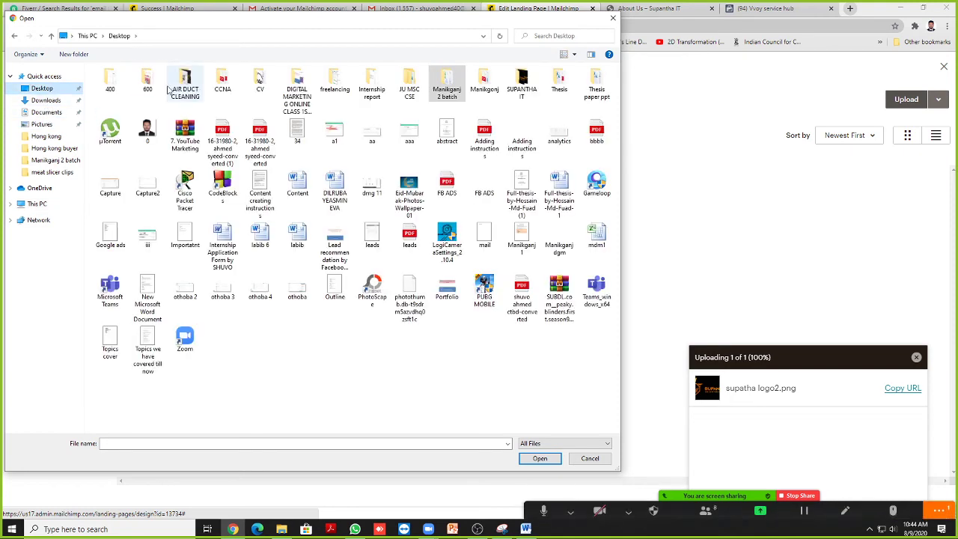
pyautogui.click(932, 500)
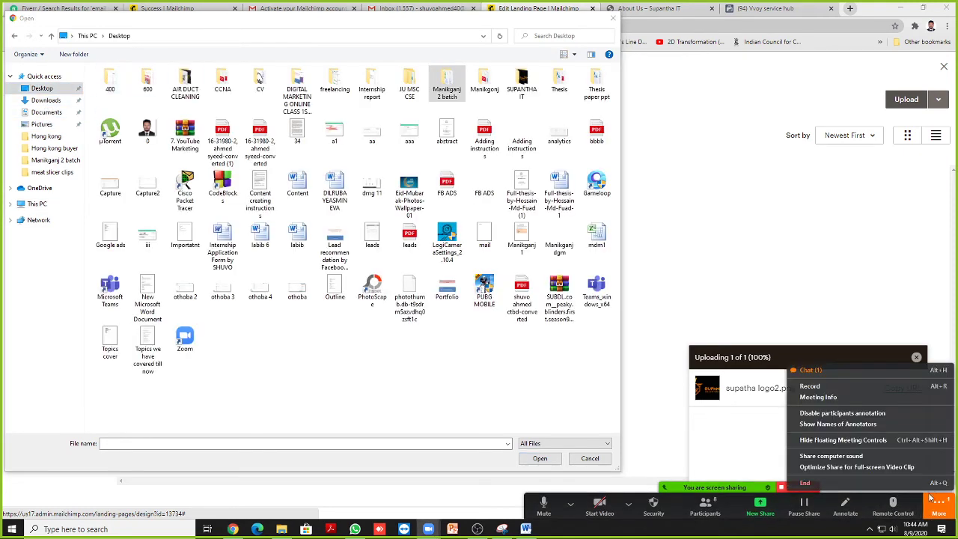
pyautogui.click(823, 369)
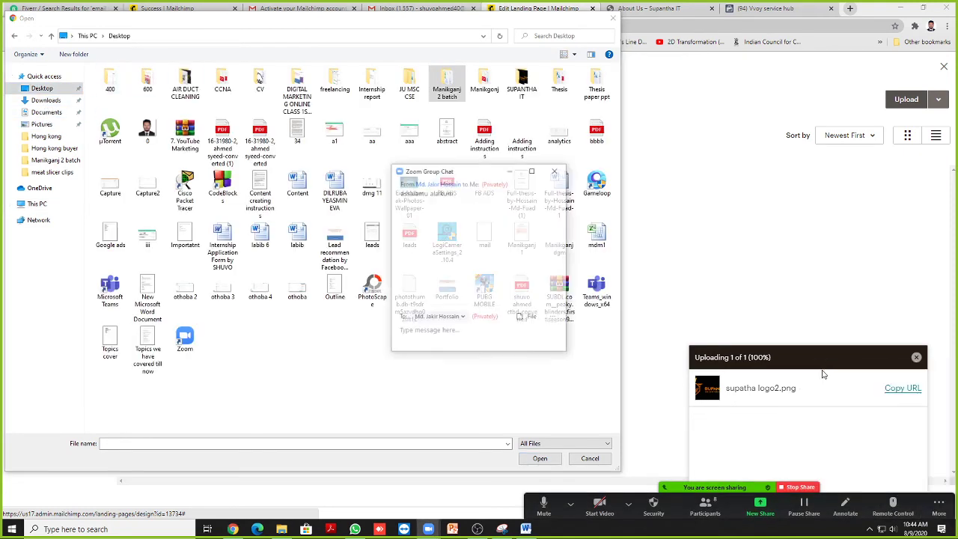
pyautogui.click(555, 171)
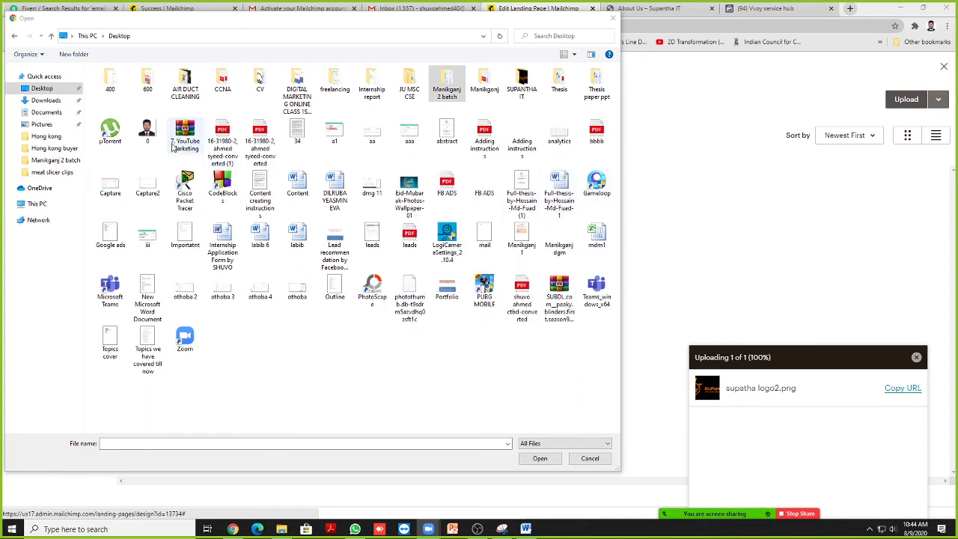
pyautogui.doubleClick(331, 85)
pyautogui.moveTo(618, 89); pyautogui.dragTo(604, 305)
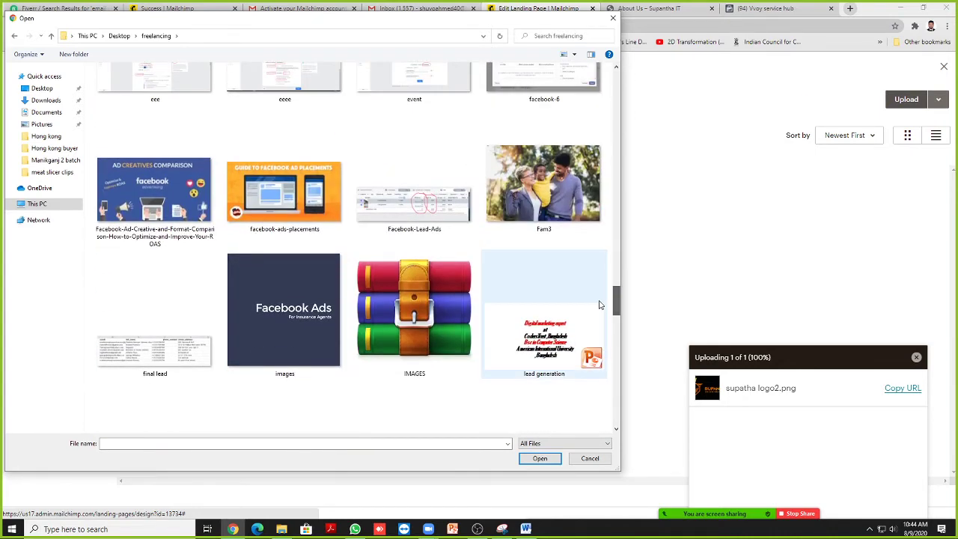
pyautogui.doubleClick(274, 308)
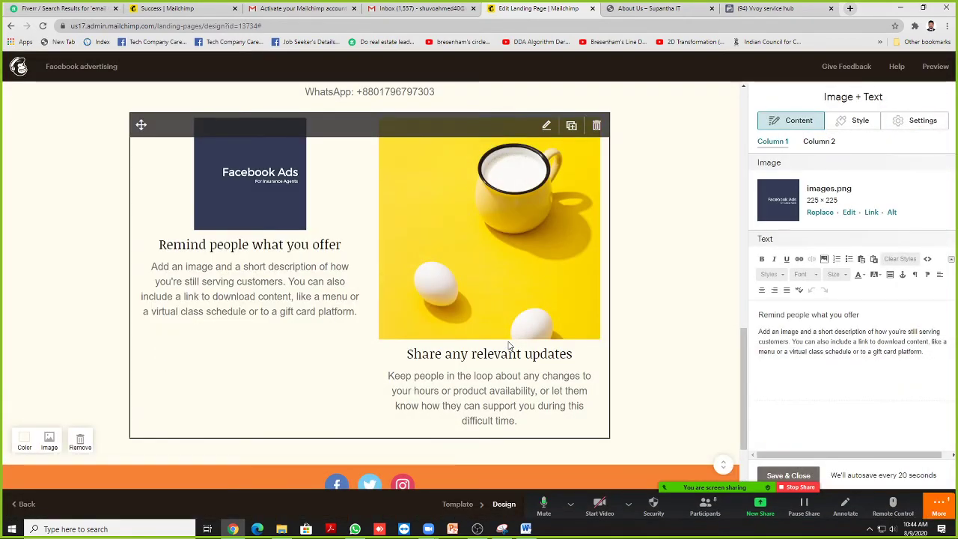
# - Replace Column 1's picture again by uploading a Facebook Ads image file
pyautogui.scroll(1, 263, 264)
pyautogui.scroll(1, 263, 262)
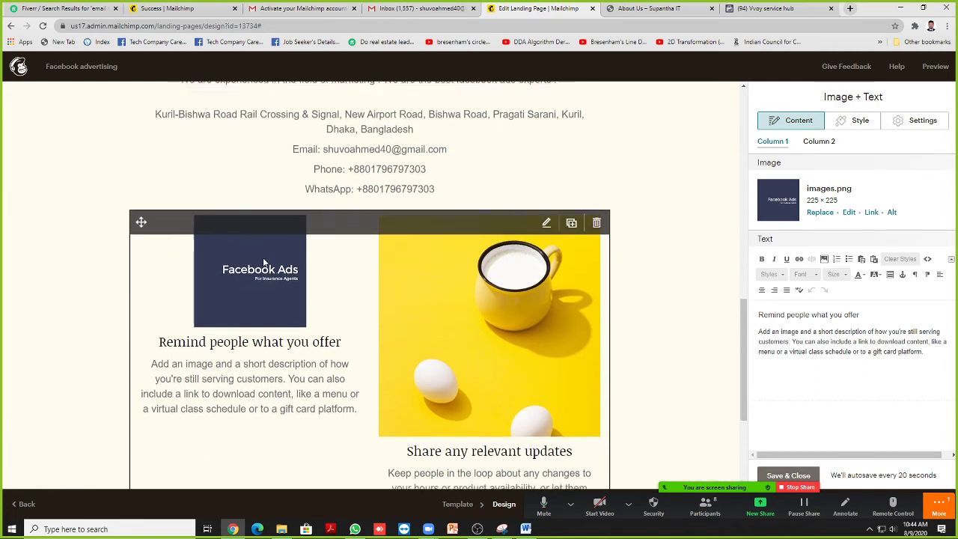
pyautogui.scroll(-1, 254, 251)
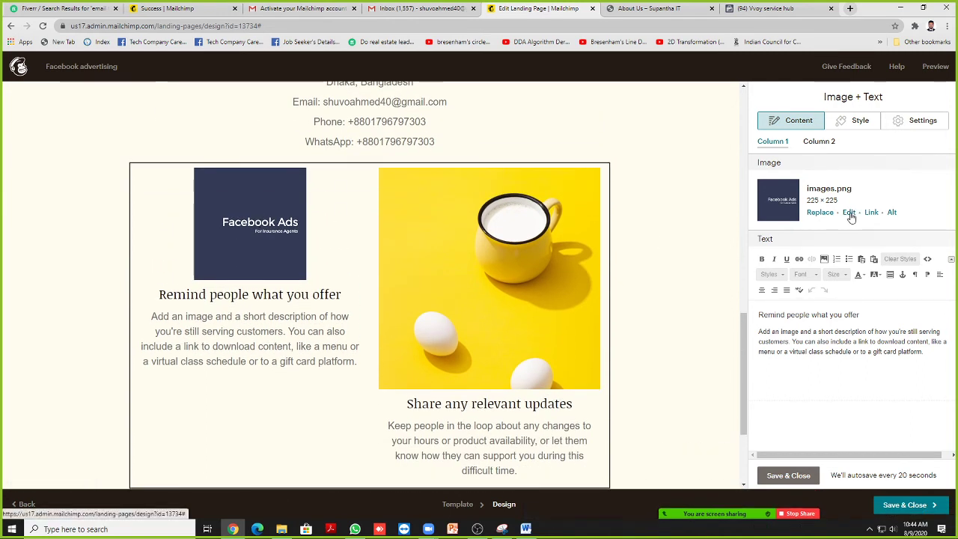
pyautogui.click(813, 214)
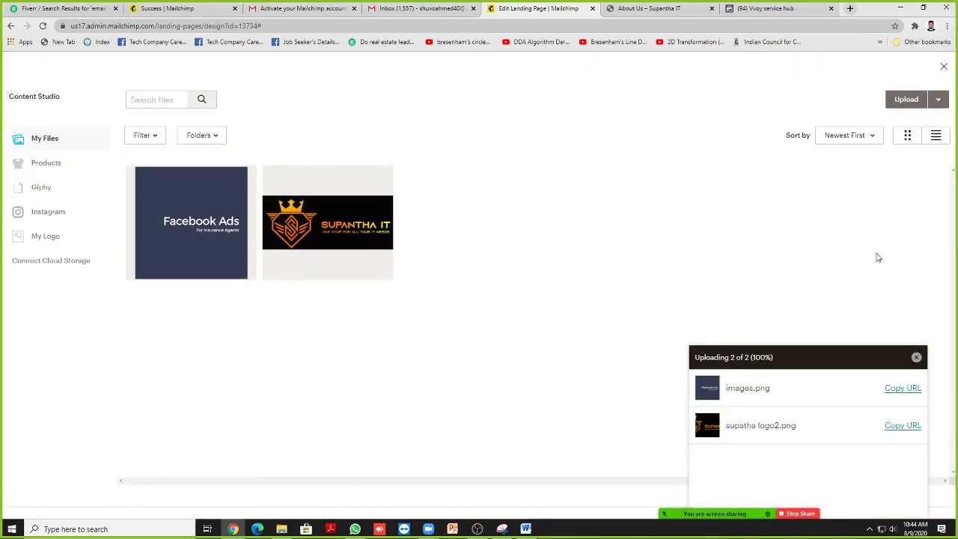
pyautogui.click(906, 101)
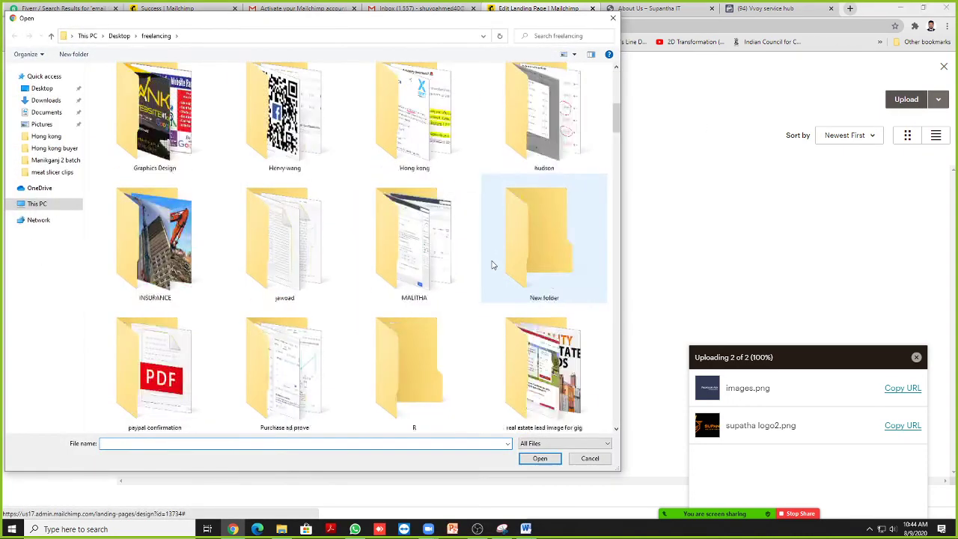
pyautogui.scroll(-15, 491, 266)
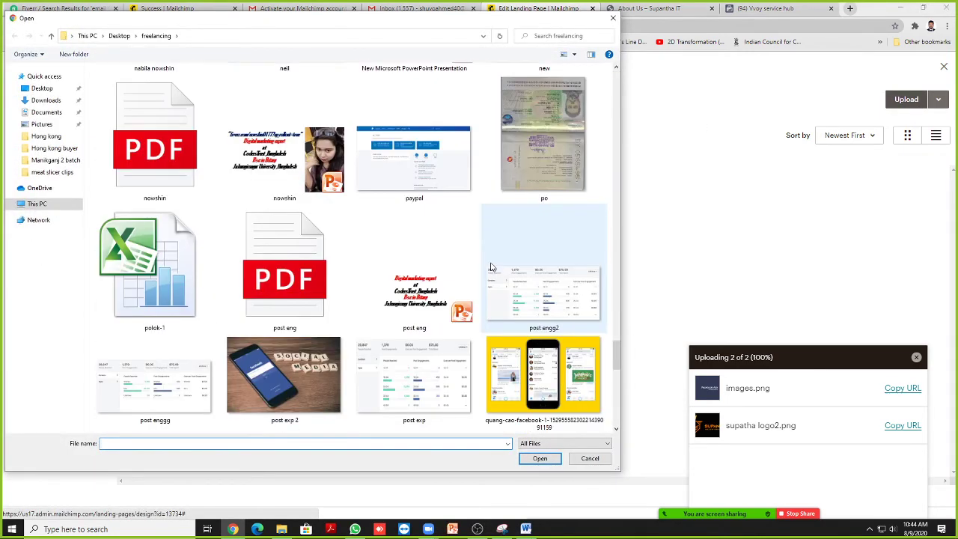
pyautogui.scroll(-8, 491, 267)
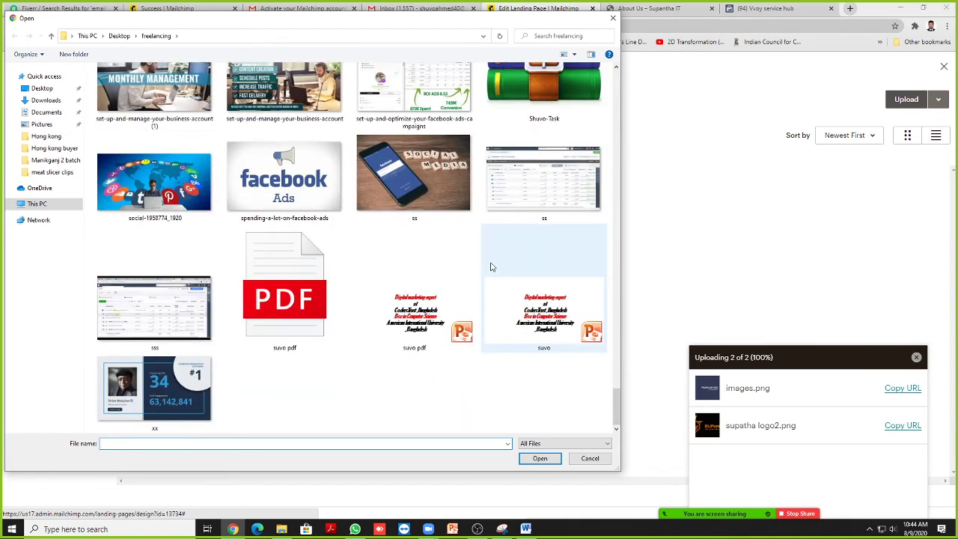
pyautogui.doubleClick(287, 180)
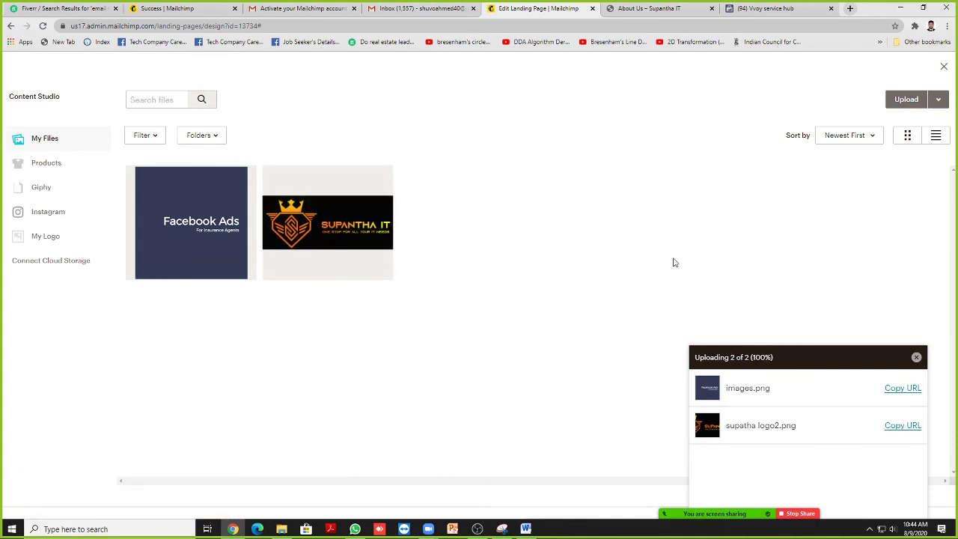
# - Upload the spending-a-lot-on-facebook-ads image instead
pyautogui.click(914, 106)
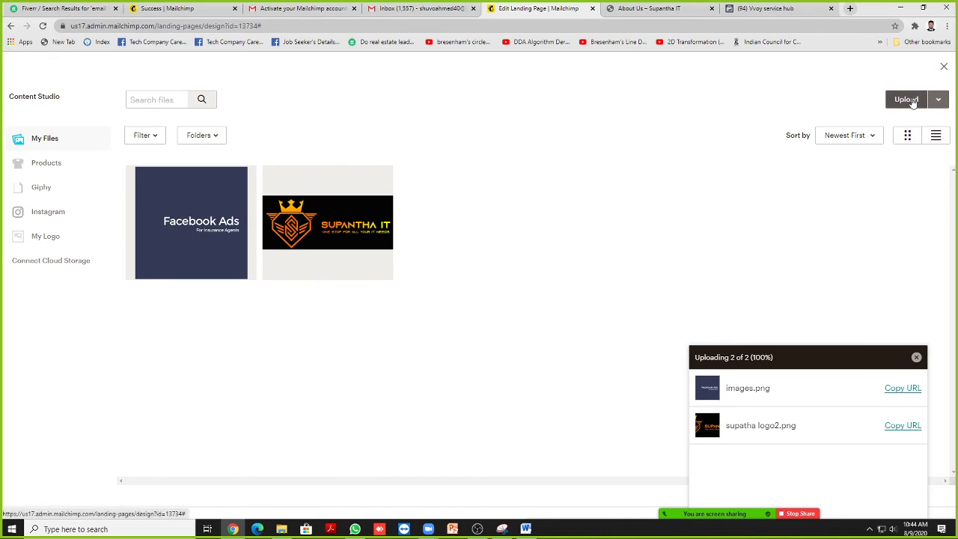
pyautogui.moveTo(610, 104); pyautogui.dragTo(616, 427)
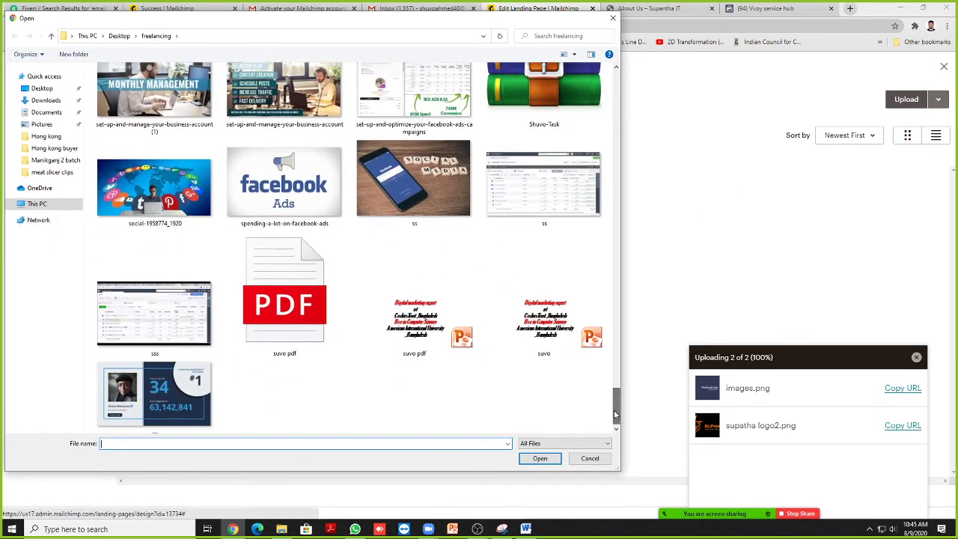
pyautogui.click(285, 183)
pyautogui.doubleClick(285, 183)
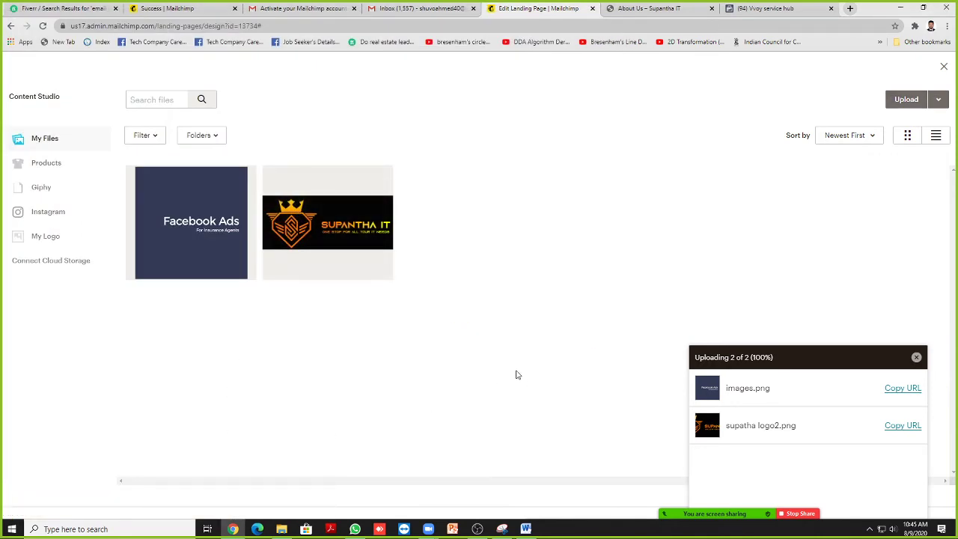
# - Upload the Facebook-Ad-Creative-and-Format-Comparison graphic (560 × 315) as Column 1's image
pyautogui.click(905, 103)
pyautogui.moveTo(620, 84); pyautogui.dragTo(622, 301)
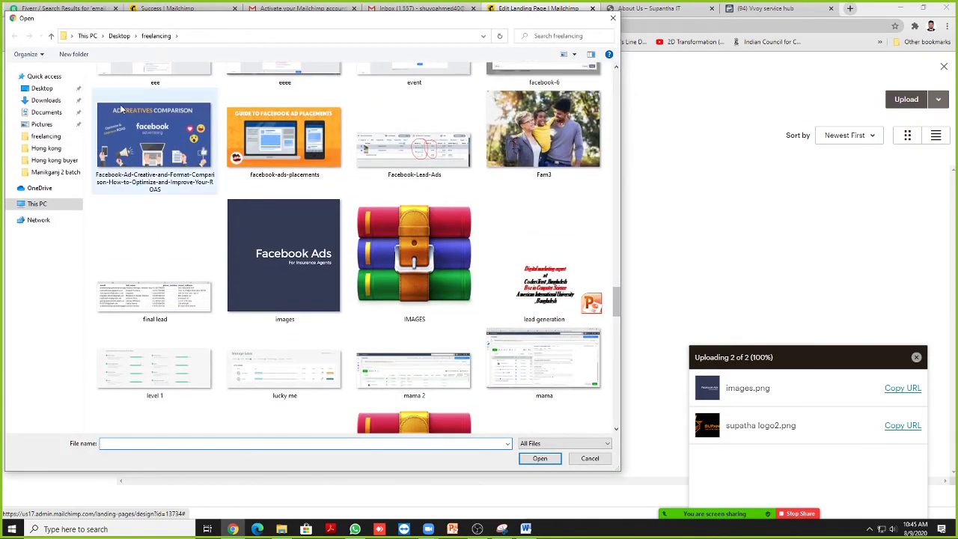
pyautogui.doubleClick(154, 138)
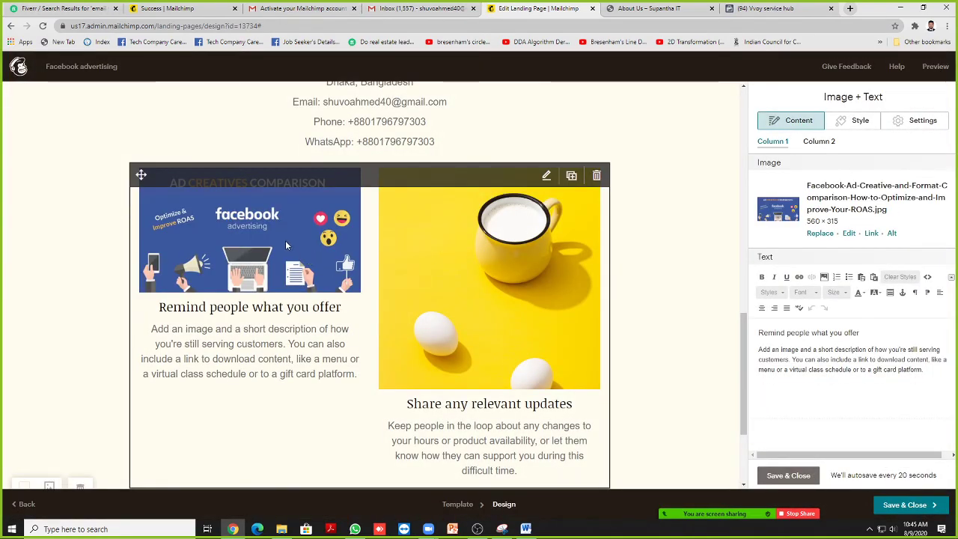
pyautogui.scroll(1, 289, 257)
pyautogui.scroll(-1, 290, 259)
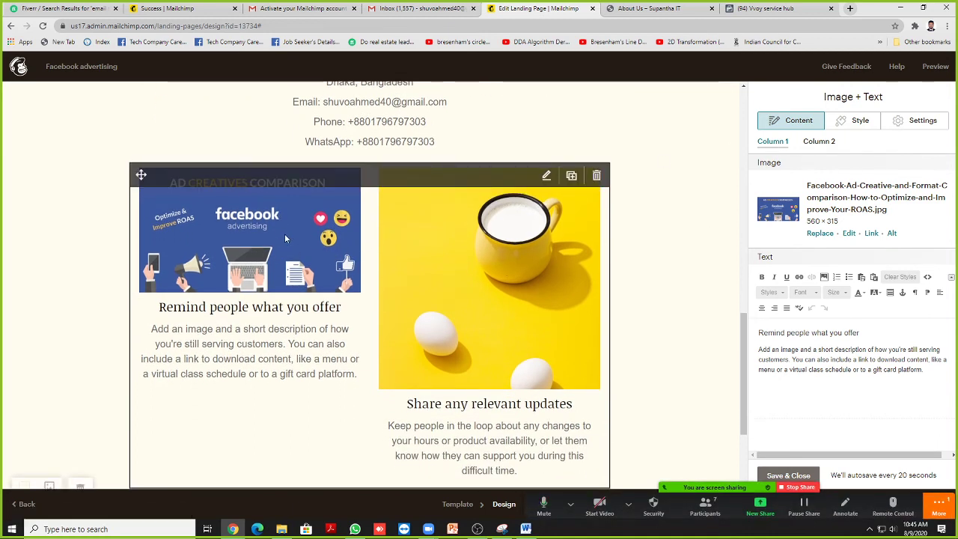
# - Insert the uploaded images.png Facebook Ads graphic into Column 2 in place of the mug photo
pyautogui.click(818, 142)
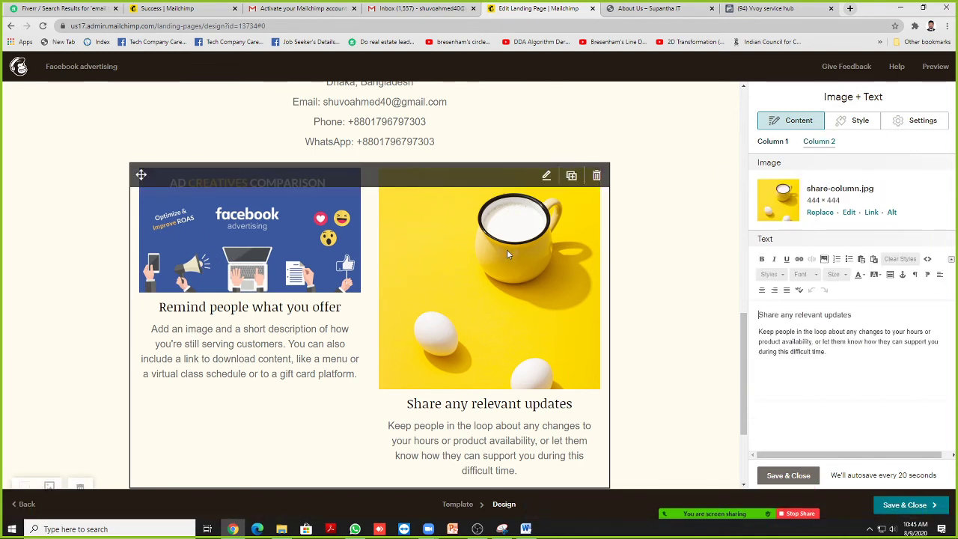
pyautogui.click(819, 211)
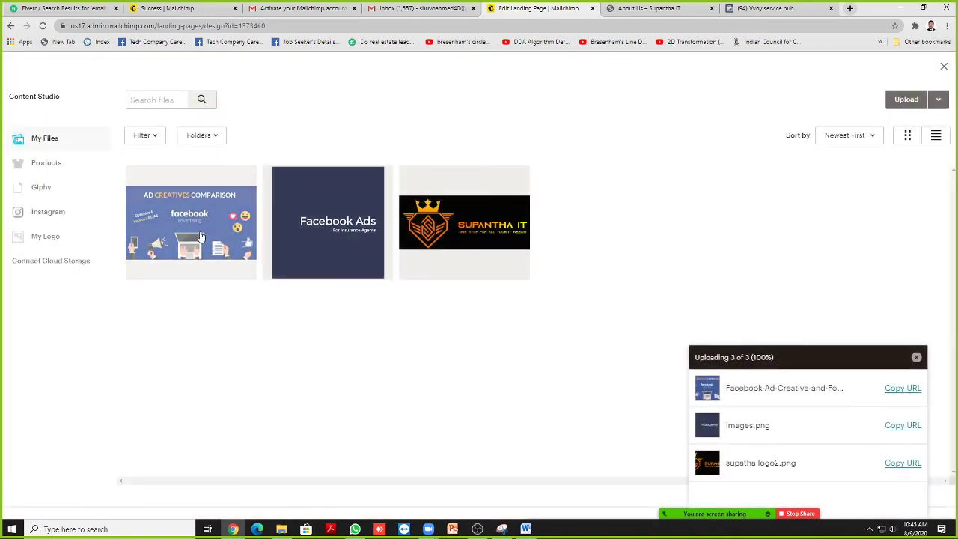
pyautogui.click(332, 214)
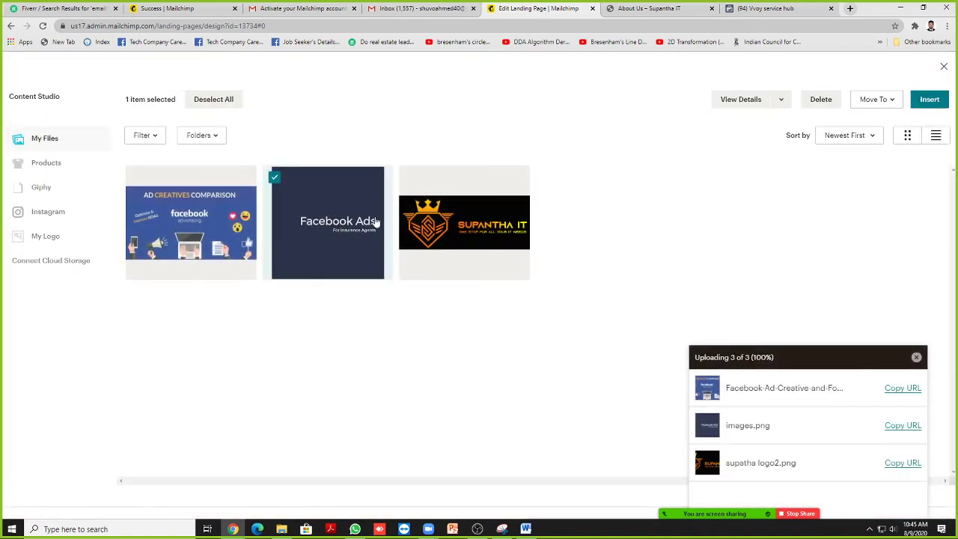
pyautogui.click(928, 99)
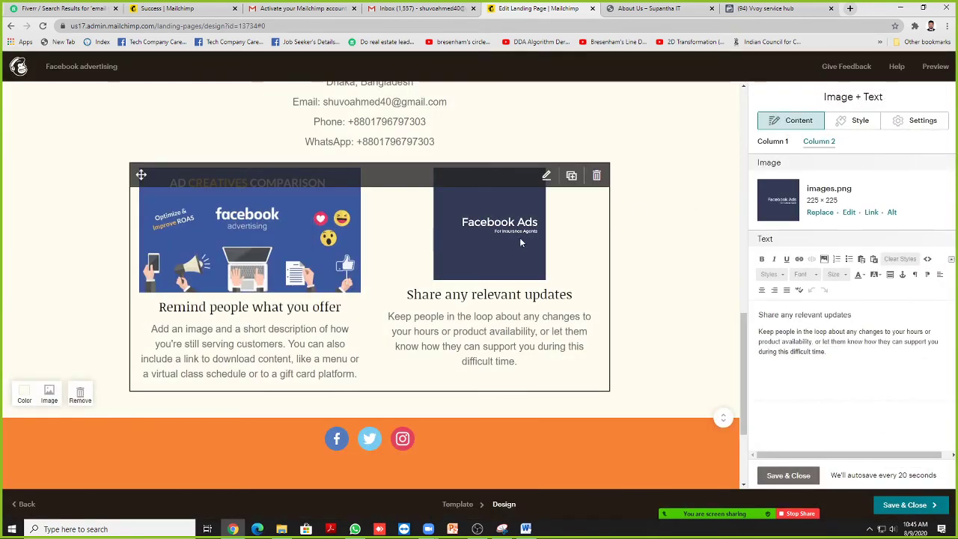
# - Try free-form, 4:3 and 16:9 crops on it, then close the editor leaving it uncropped
pyautogui.click(849, 212)
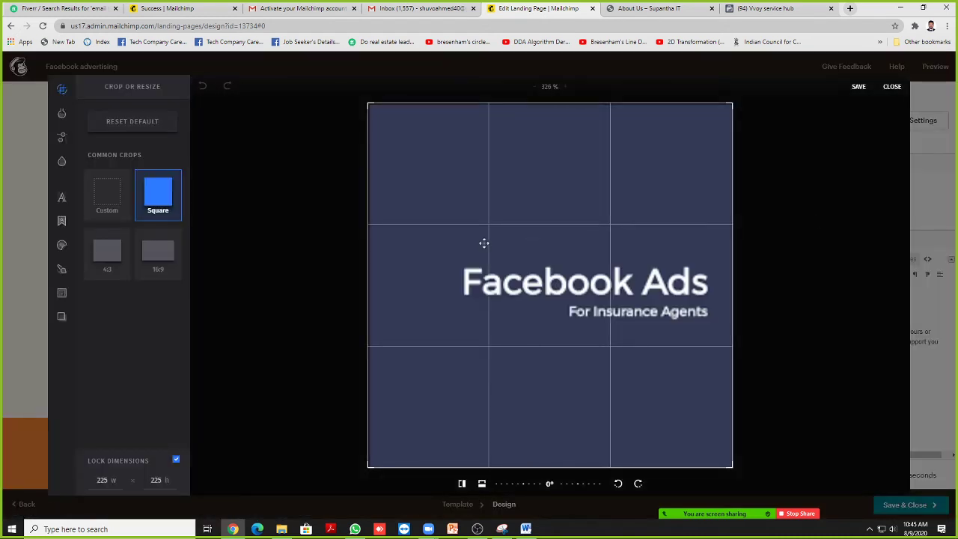
pyautogui.click(118, 206)
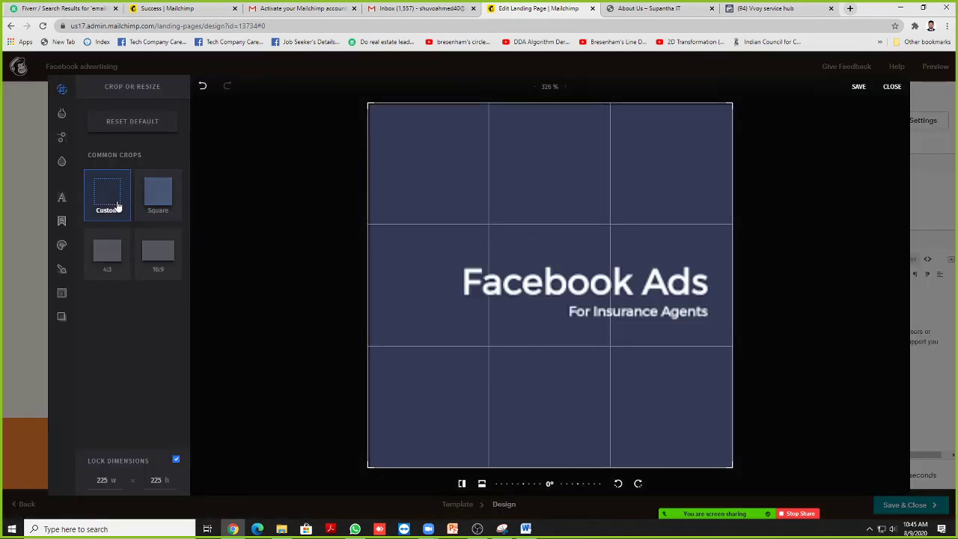
pyautogui.click(107, 251)
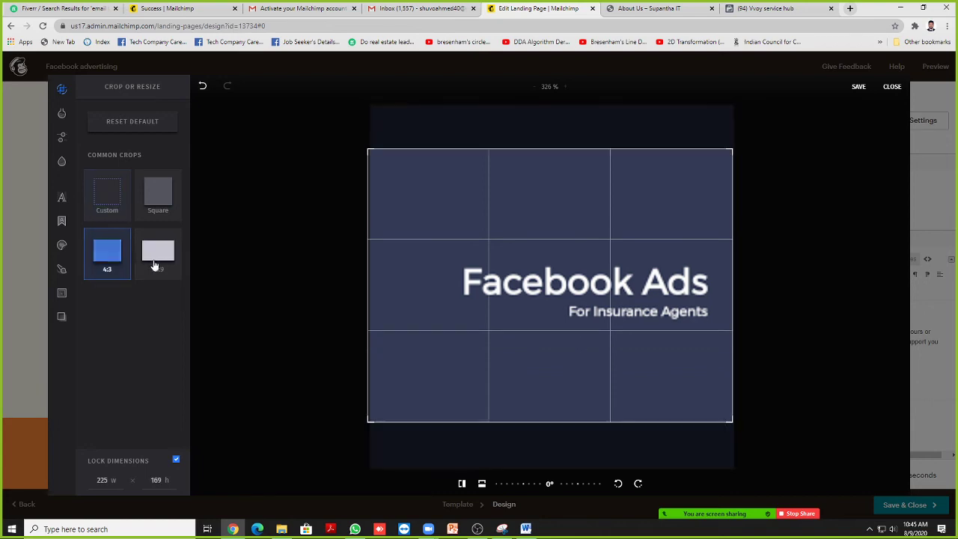
pyautogui.click(158, 251)
pyautogui.click(118, 211)
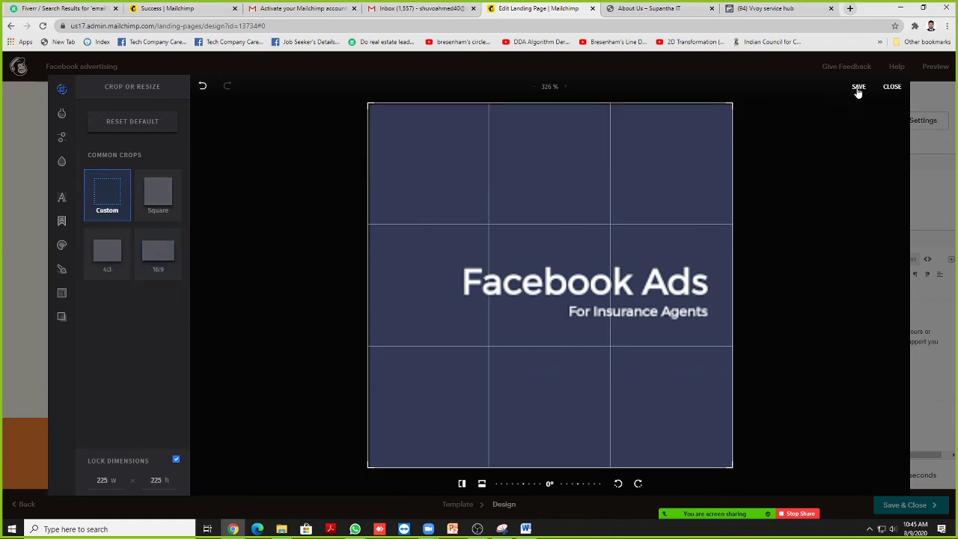
pyautogui.click(894, 87)
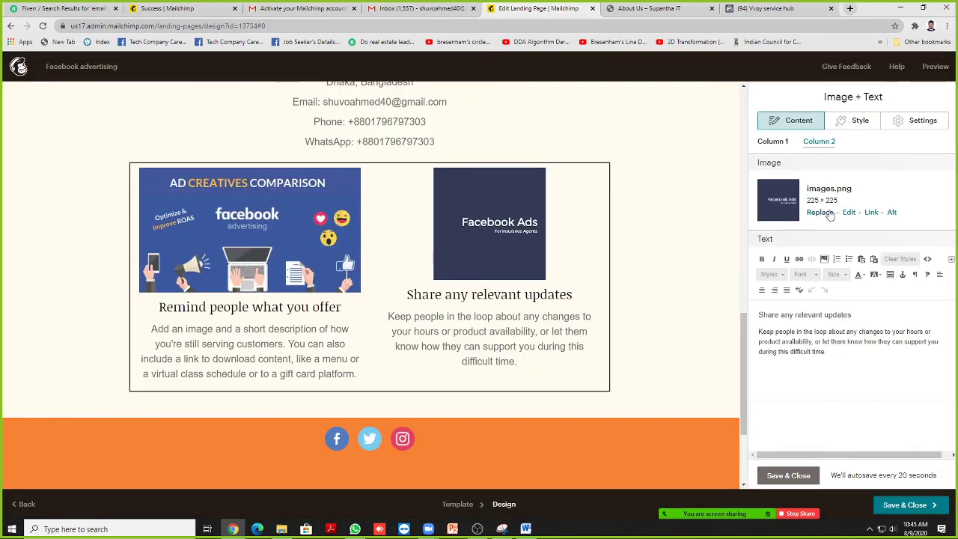
# - Start replacing Column 2's image by uploading the Facebook Marketing banner
pyautogui.click(828, 213)
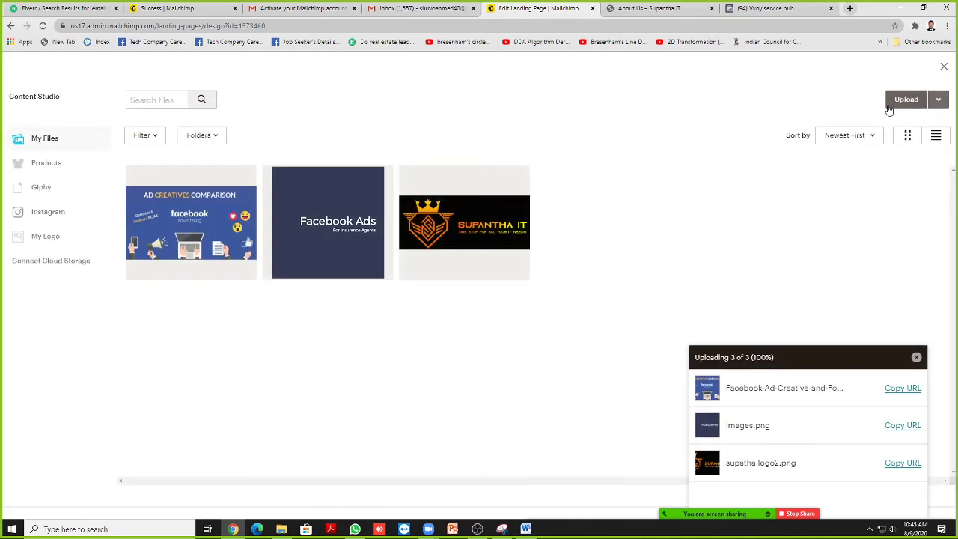
pyautogui.click(898, 102)
pyautogui.moveTo(616, 86); pyautogui.dragTo(619, 162)
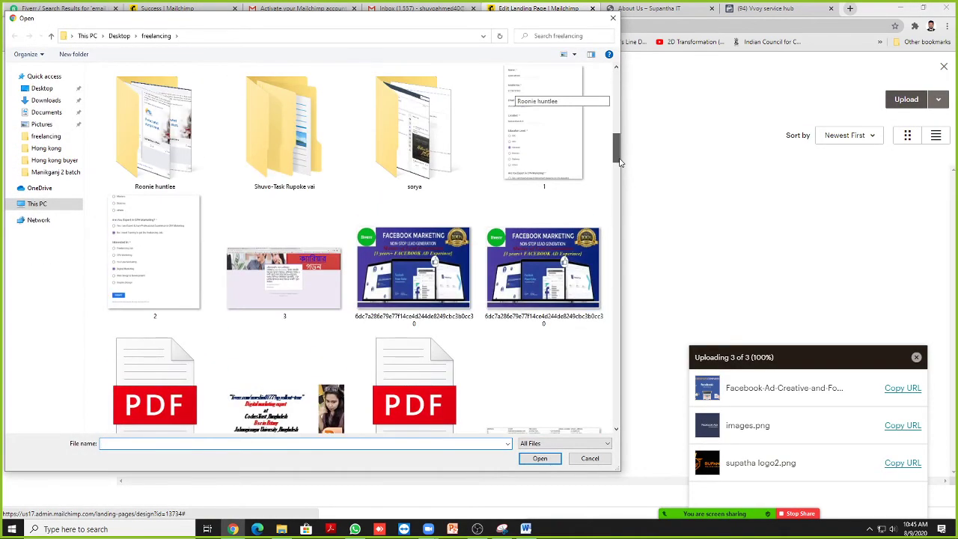
pyautogui.doubleClick(538, 254)
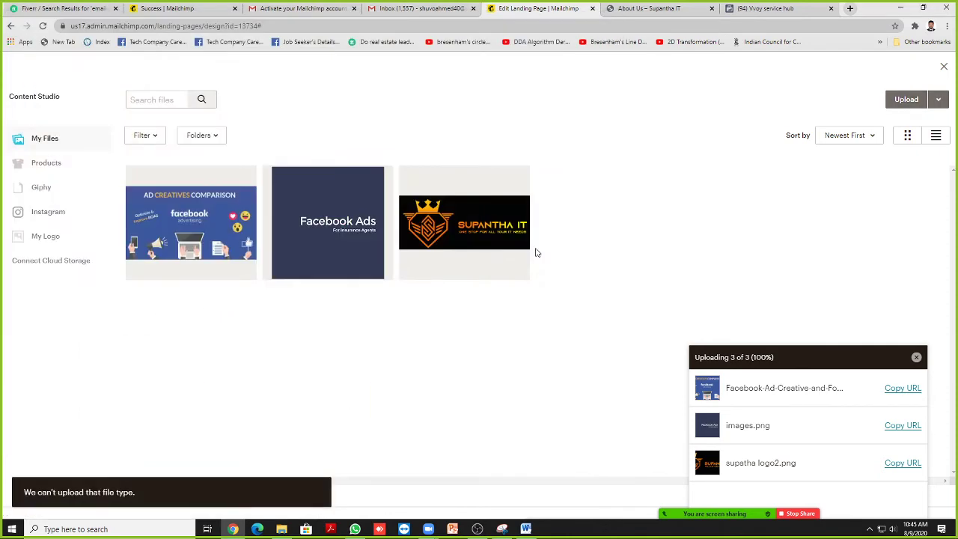
# - Upload the Facebook-Engagement image from a Desktop folder for Column 2
pyautogui.click(902, 101)
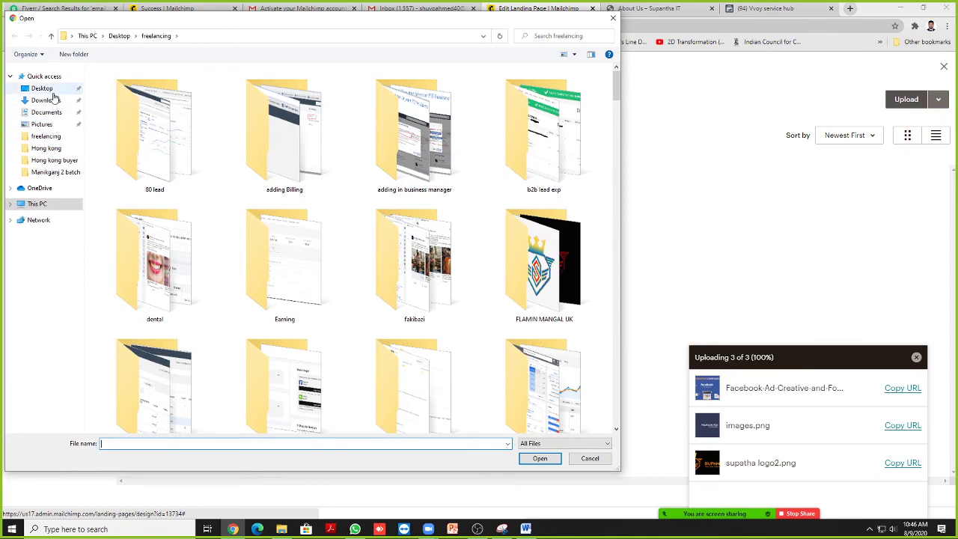
pyautogui.click(44, 90)
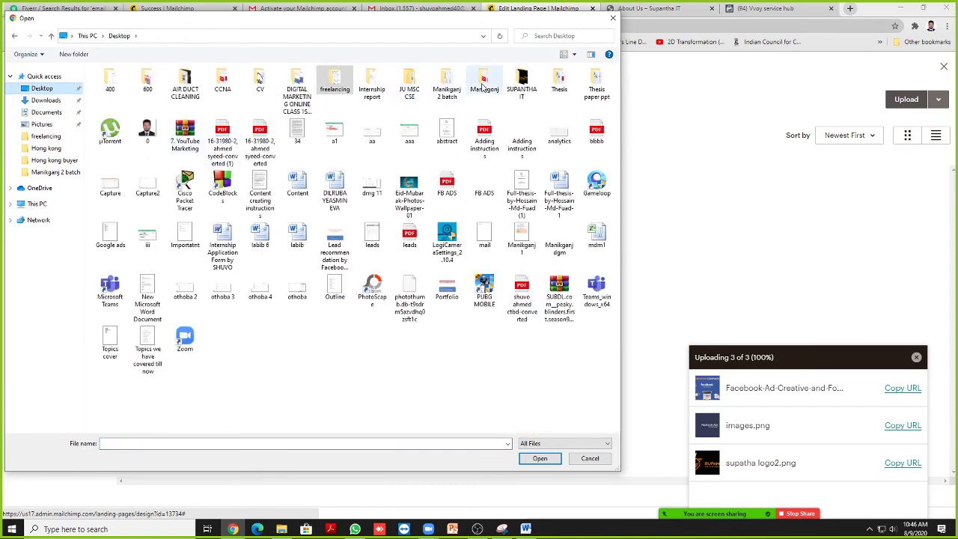
pyautogui.doubleClick(483, 84)
pyautogui.moveTo(614, 113); pyautogui.dragTo(629, 246)
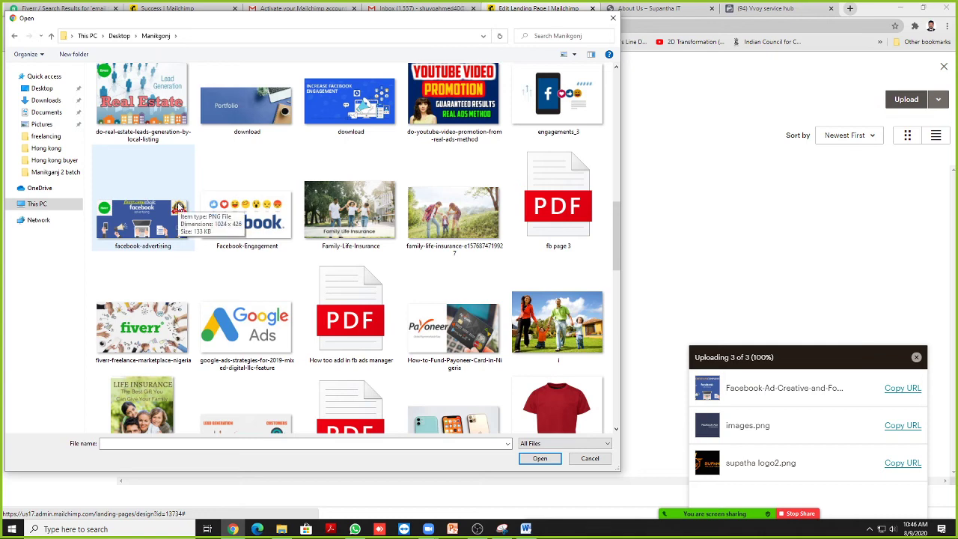
pyautogui.doubleClick(247, 217)
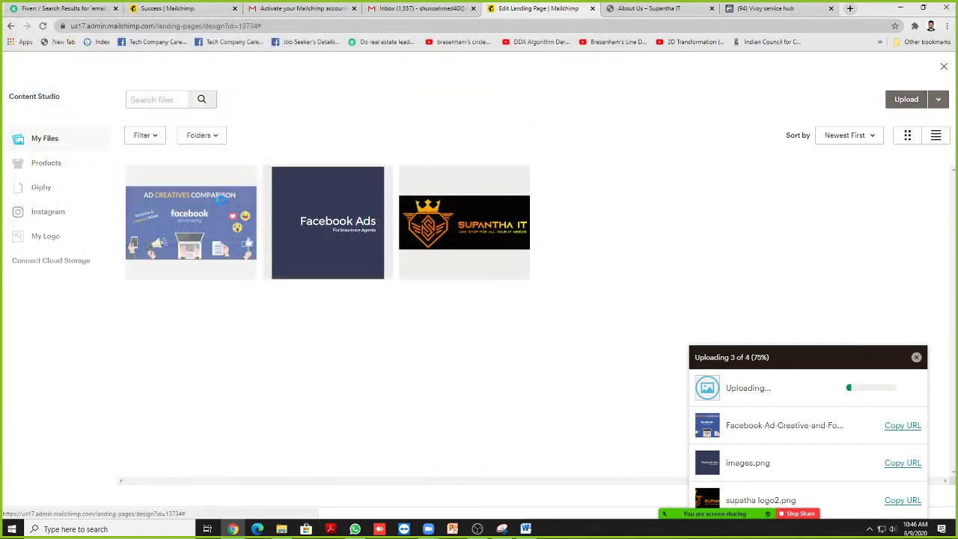
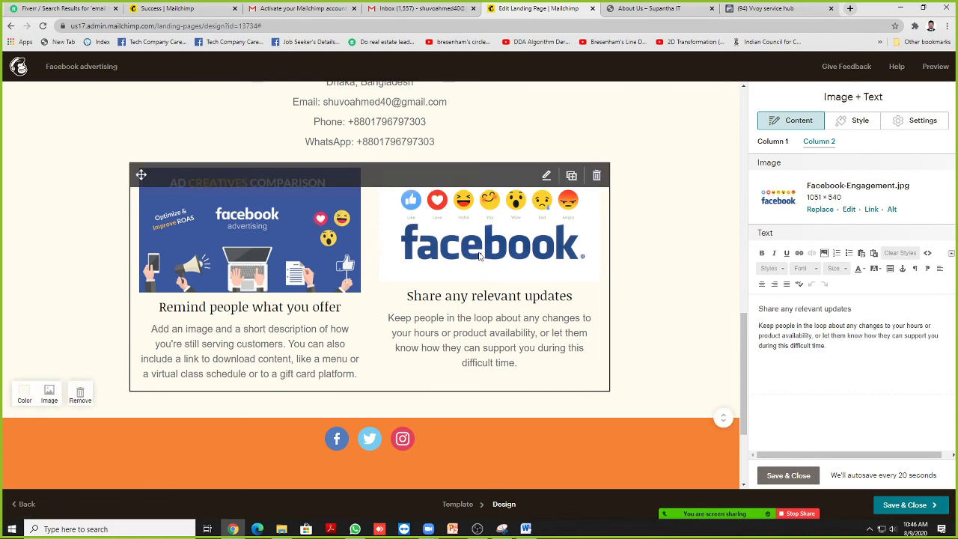
# - Replace Column 1's caption with 'We are offering ---' listing '1. Lead ads' and '2. Eng ads'
pyautogui.click(782, 144)
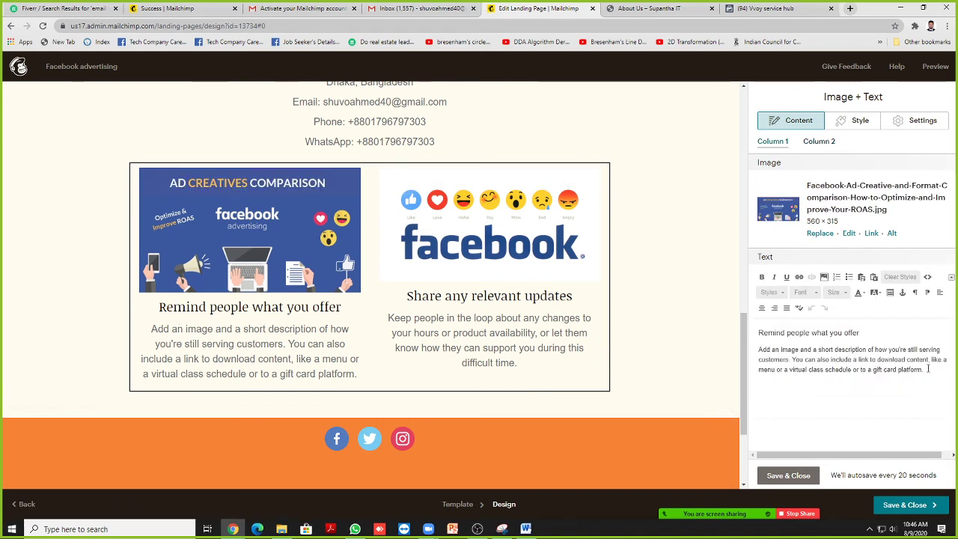
pyautogui.moveTo(924, 370); pyautogui.dragTo(758, 330)
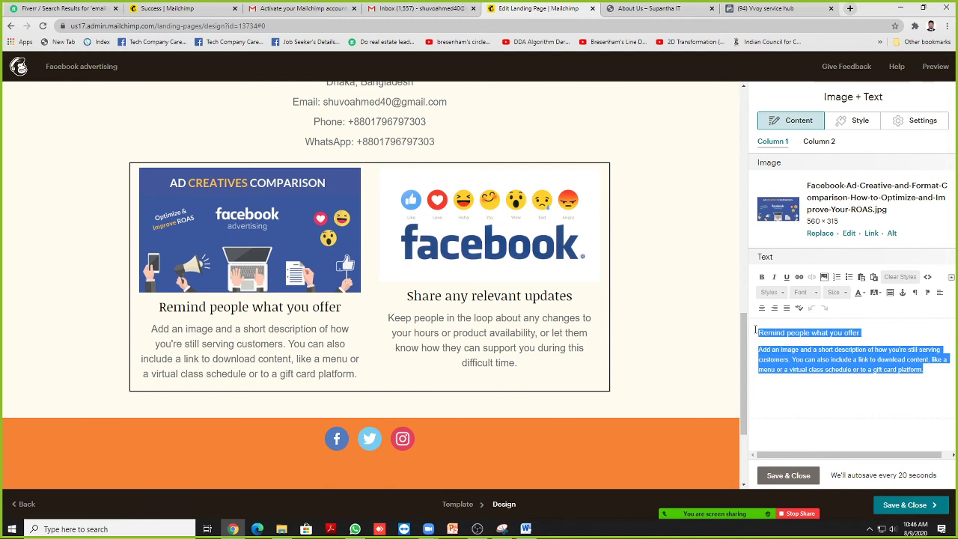
pyautogui.write('offer')
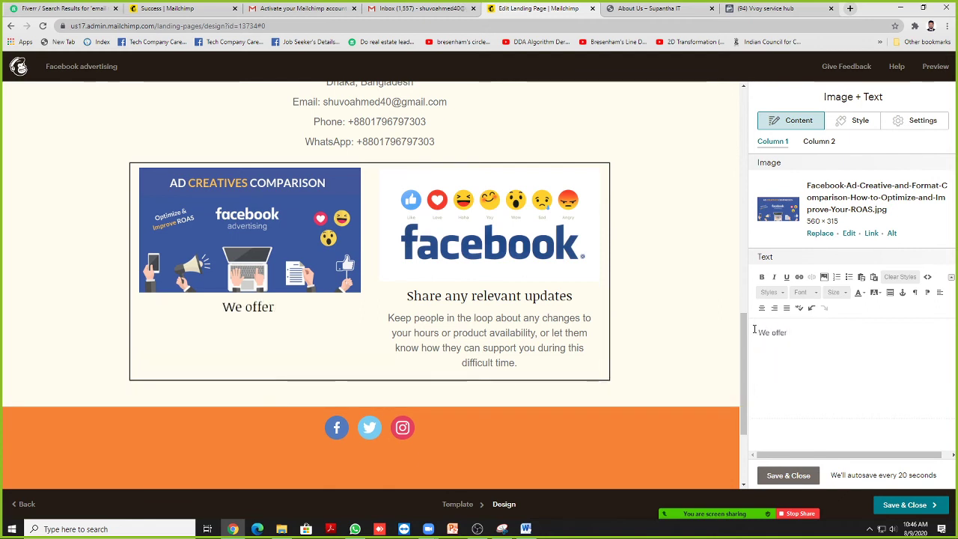
pyautogui.press('BackSpace')
pyautogui.press('BackSpace')
pyautogui.press('BackSpace')
pyautogui.press('BackSpace')
pyautogui.press('BackSpace')
pyautogui.press('BackSpace')
pyautogui.press('BackSpace')
pyautogui.press('BackSpace')
pyautogui.press('BackSpace')
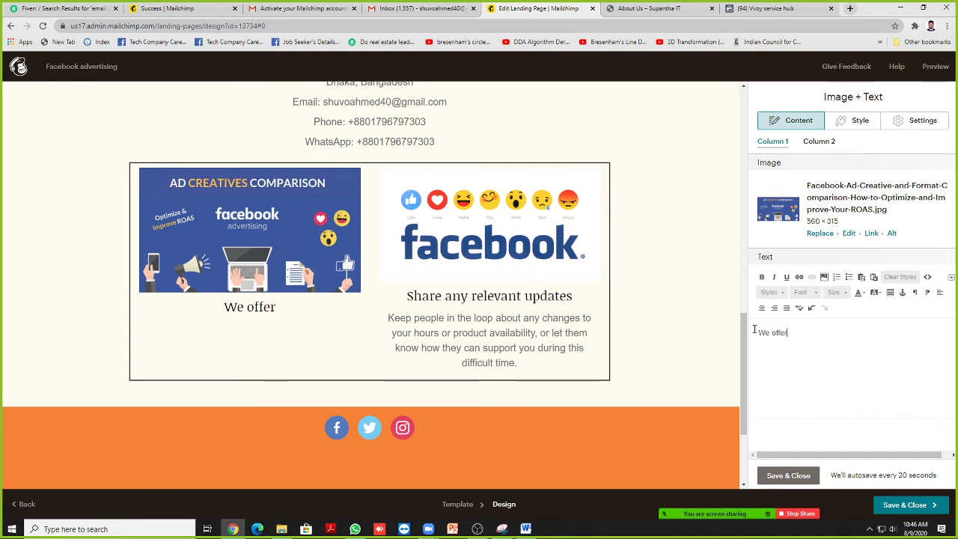
pyautogui.write('We are off')
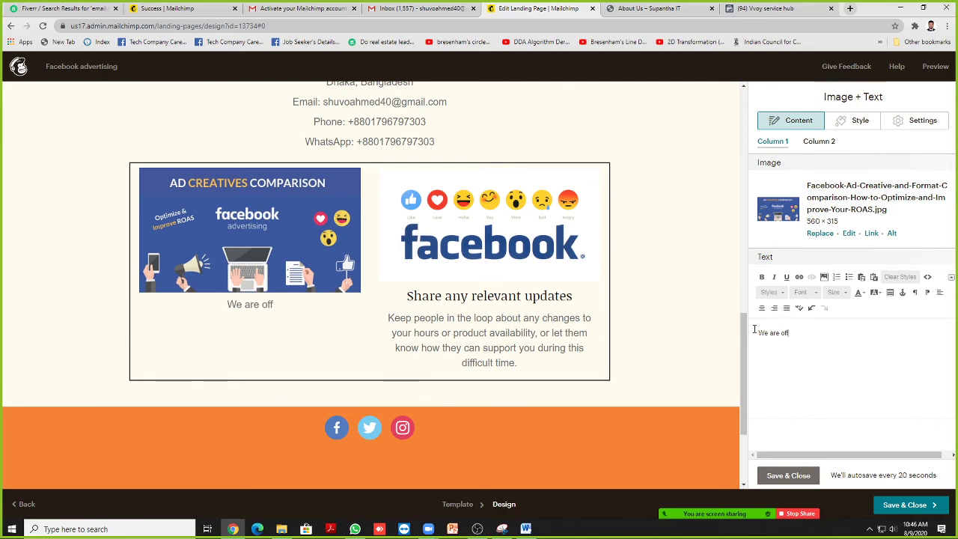
pyautogui.write('ering ---  ')
pyautogui.write('1.')
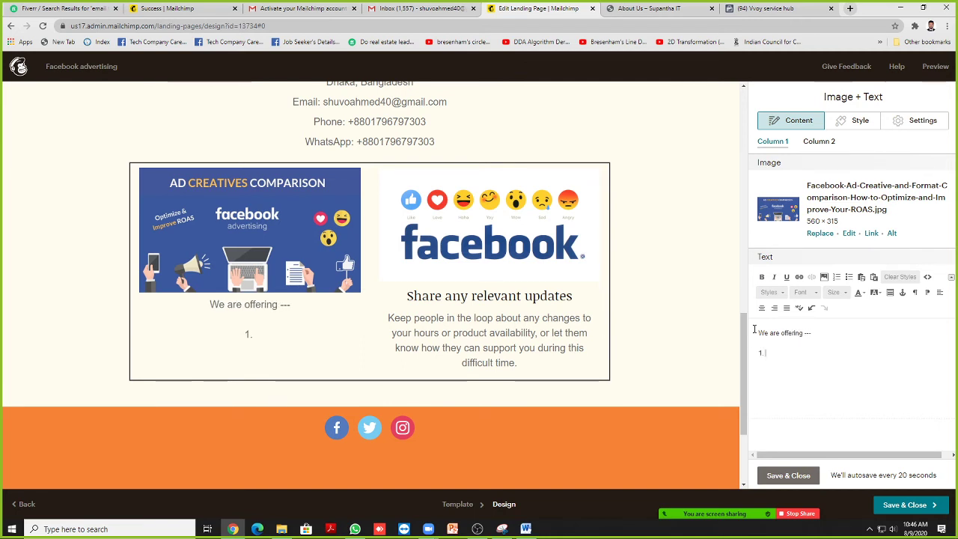
pyautogui.write(' Lead ads ')
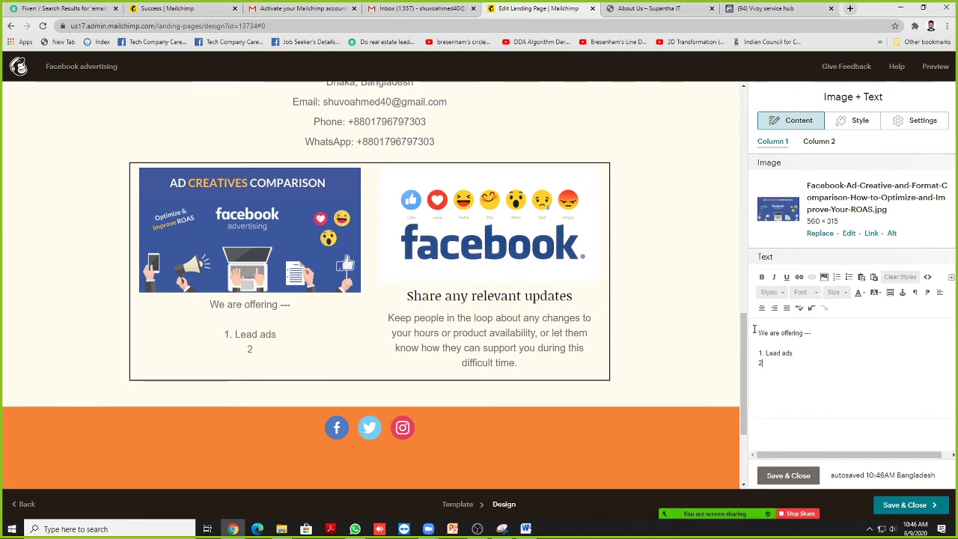
pyautogui.write('2. Eng a')
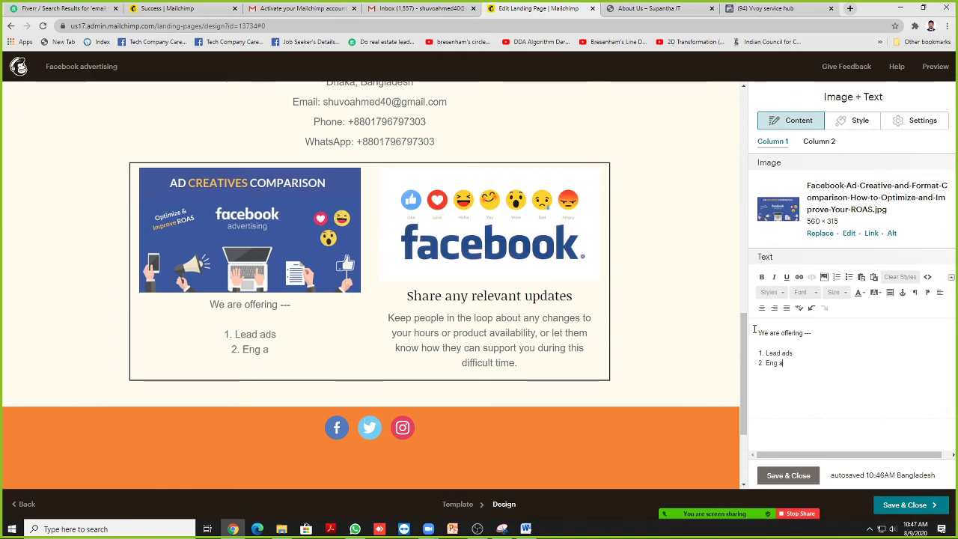
pyautogui.write('ds')
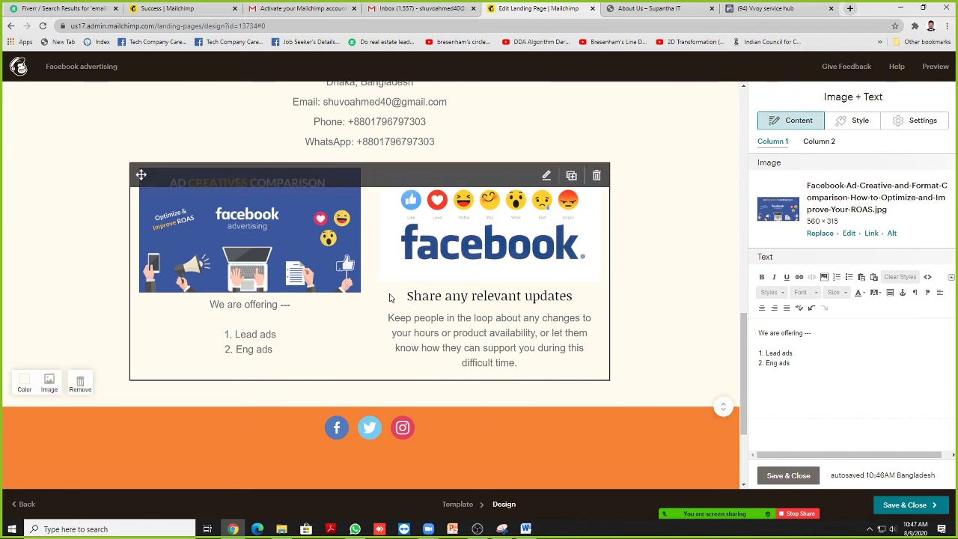
pyautogui.scroll(1, 389, 297)
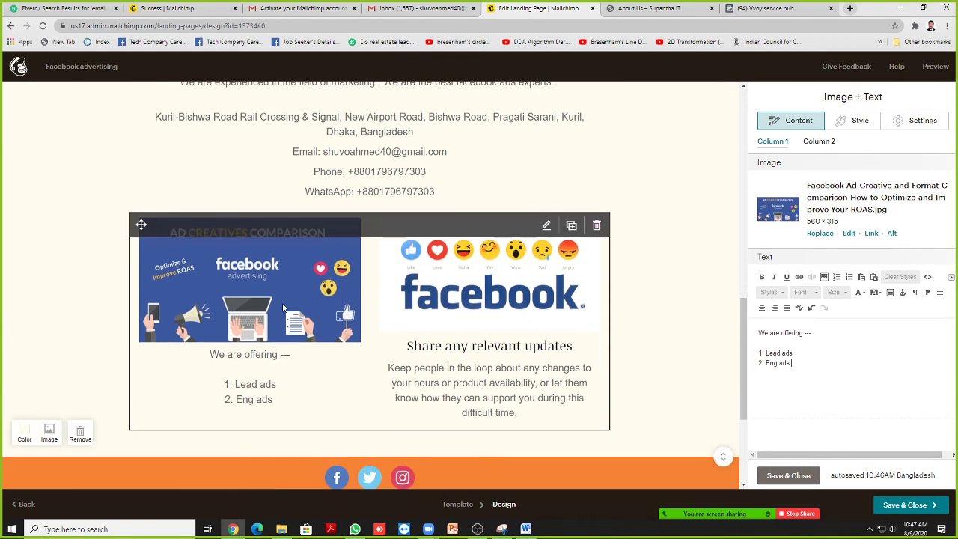
pyautogui.scroll(-1, 262, 336)
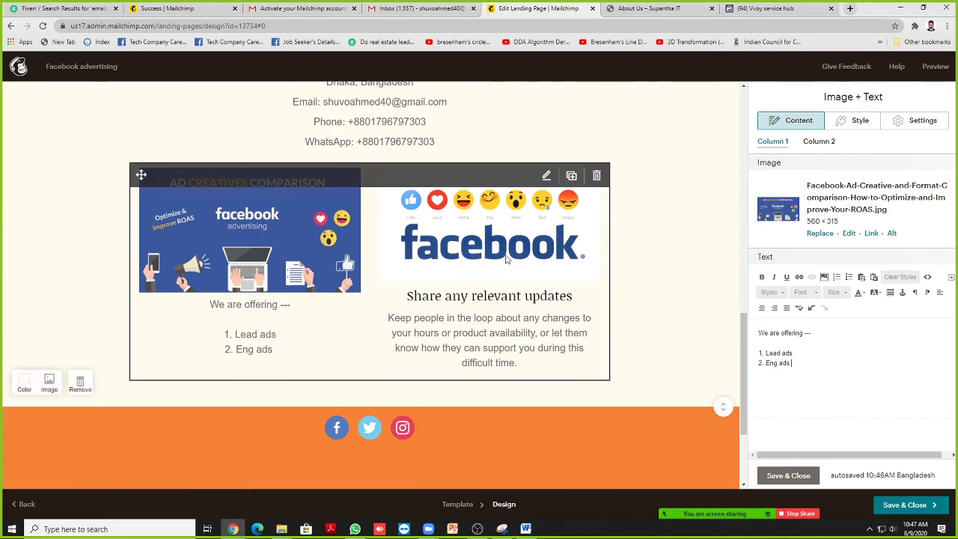
# - Replace Column 2's text with 'Get 10% discount on these services--' listing '1. Conversion ads' and 'Traffic'
pyautogui.click(823, 142)
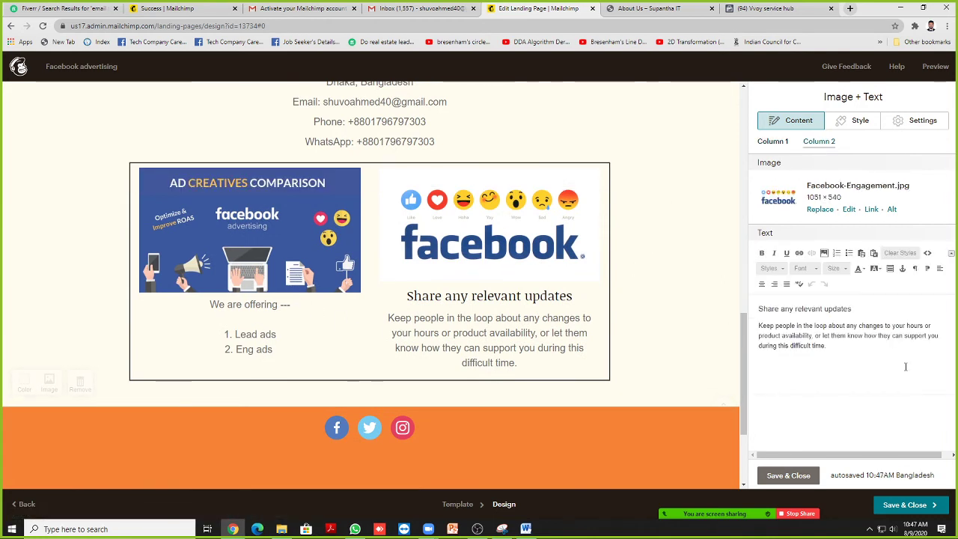
pyautogui.moveTo(826, 345); pyautogui.dragTo(756, 302)
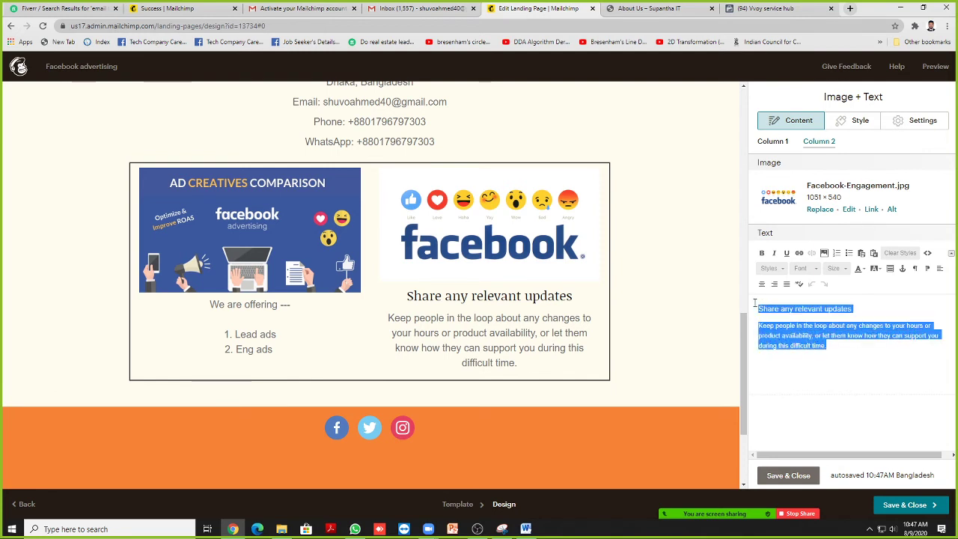
pyautogui.press('BackSpace')
pyautogui.write('Ge')
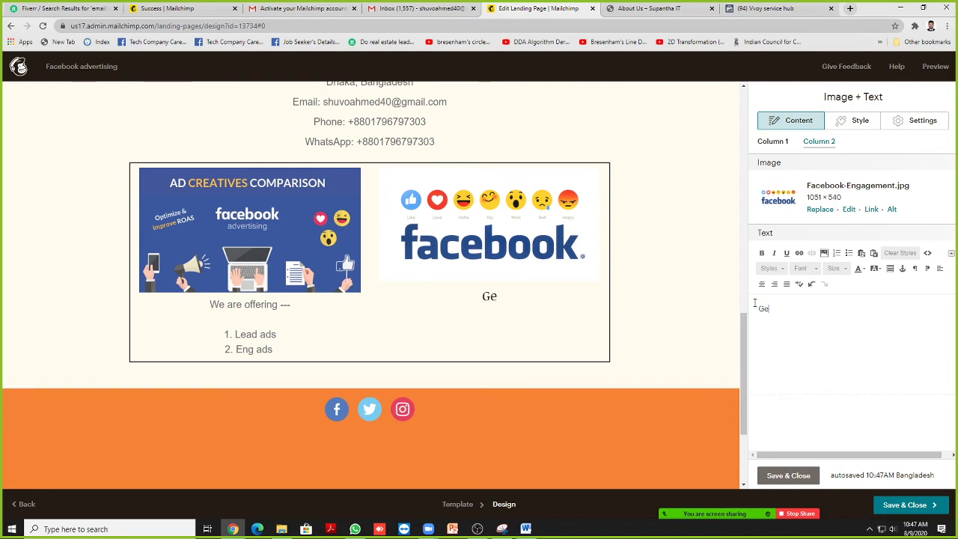
pyautogui.write('t 10% ')
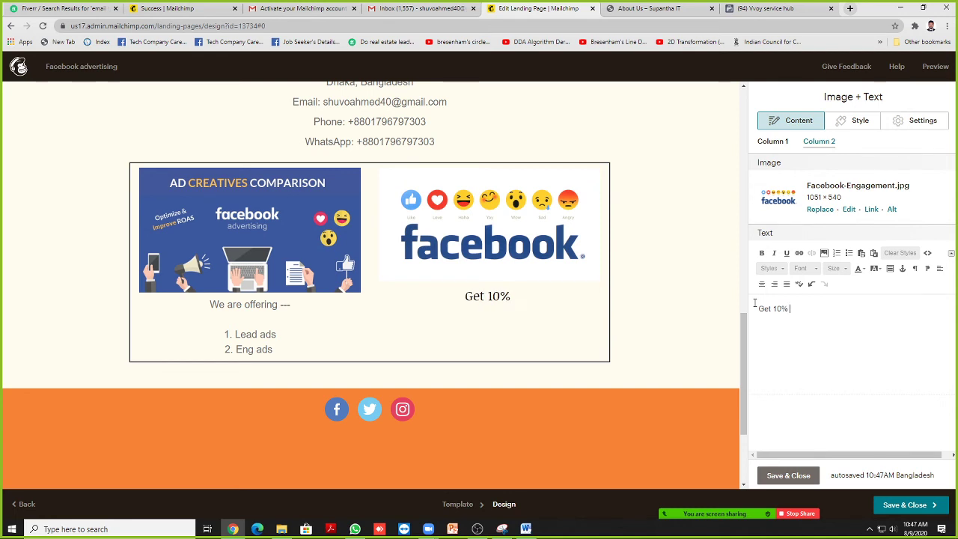
pyautogui.write('discount ')
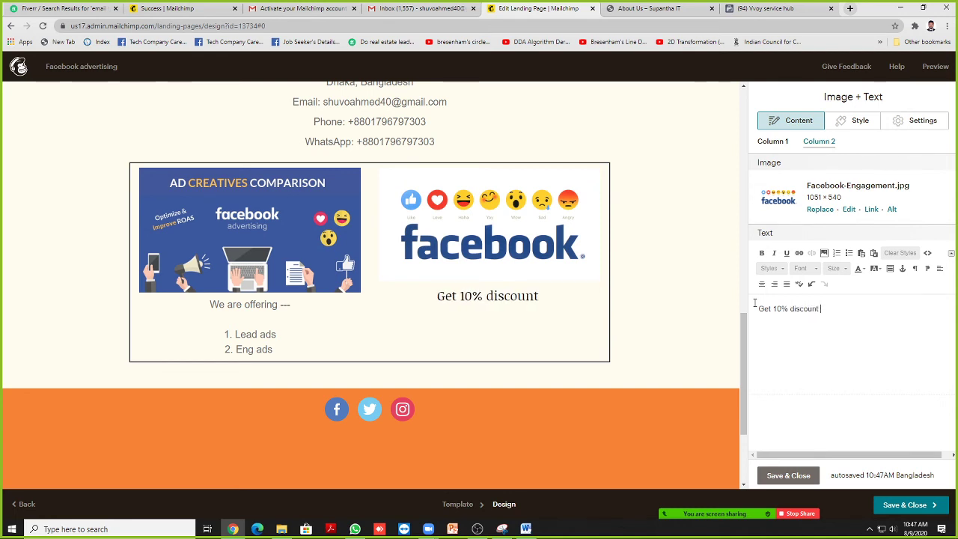
pyautogui.write('on')
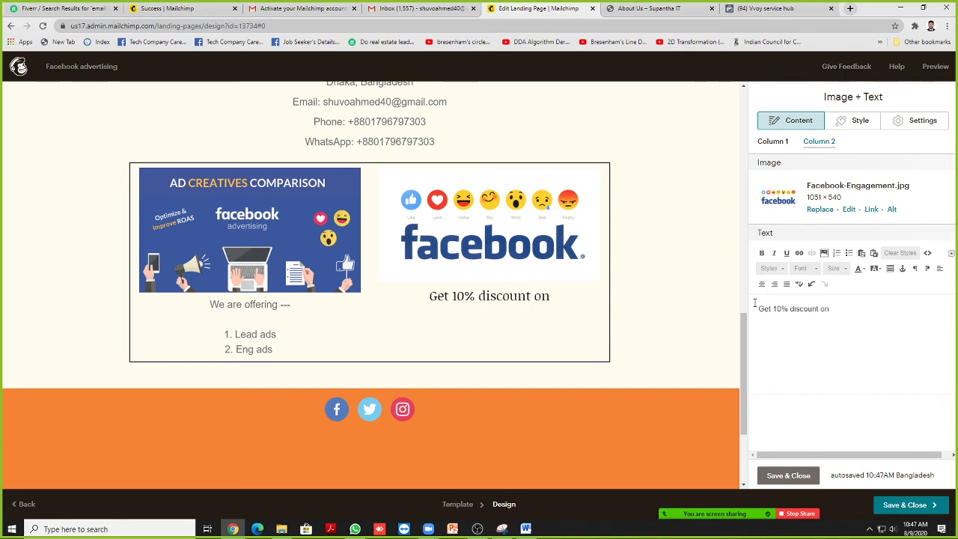
pyautogui.write(' these s')
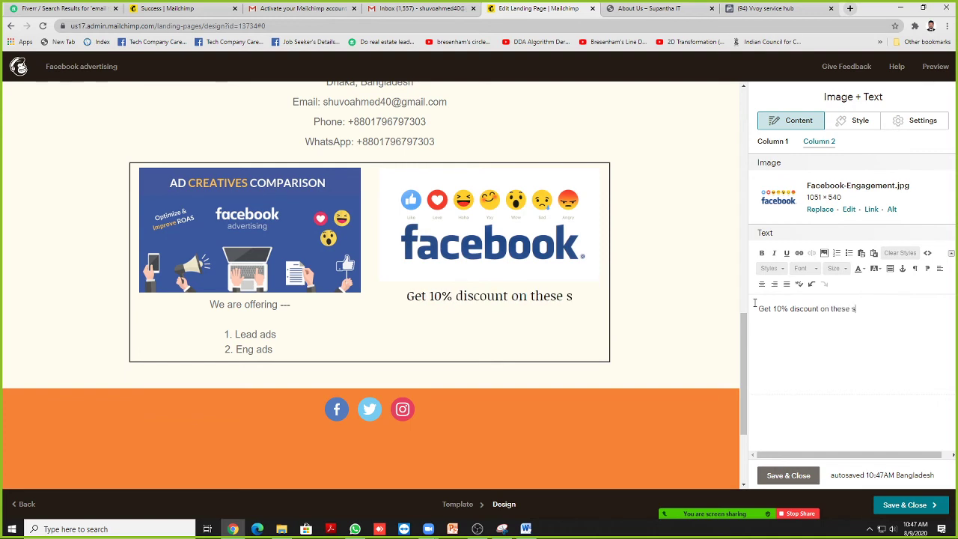
pyautogui.write('ervices')
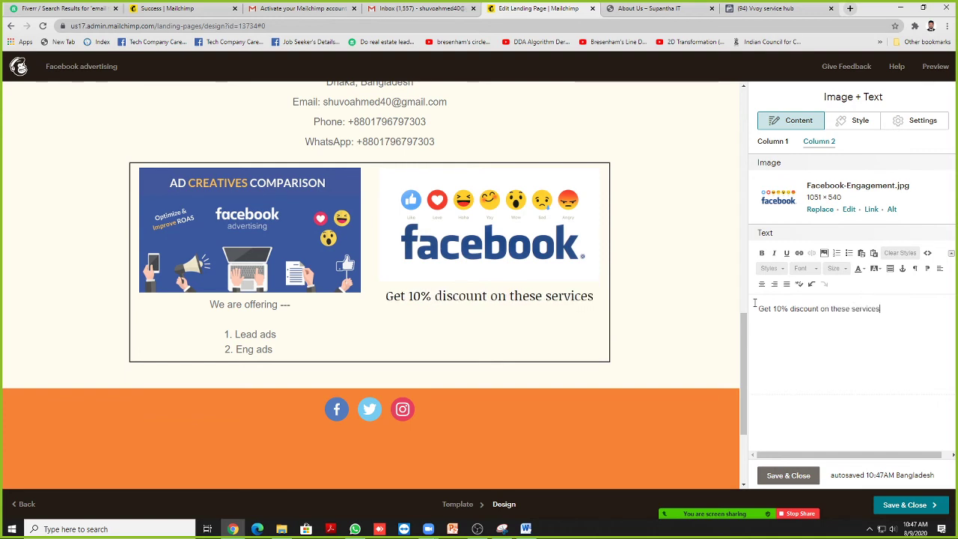
pyautogui.write('--')
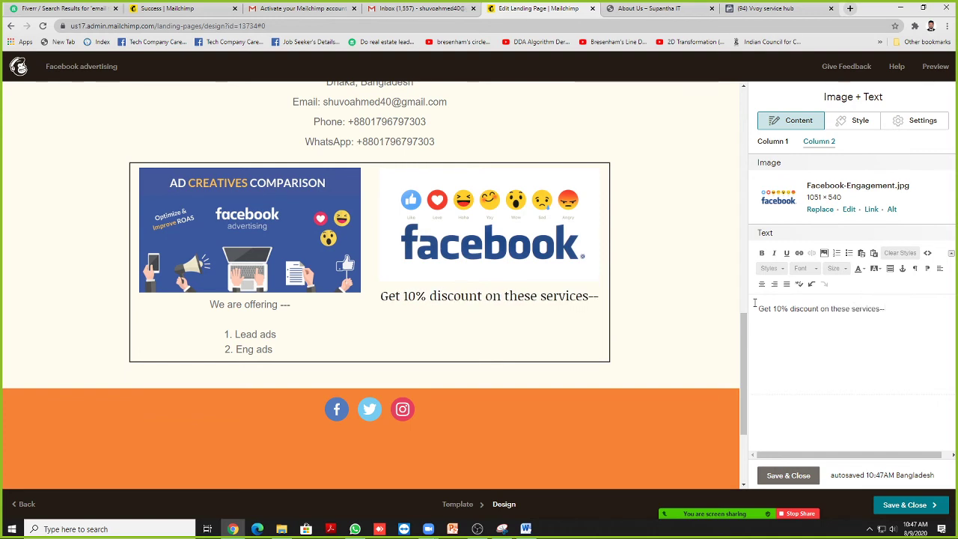
pyautogui.press('Return')
pyautogui.press('Return')
pyautogui.write('1. Con')
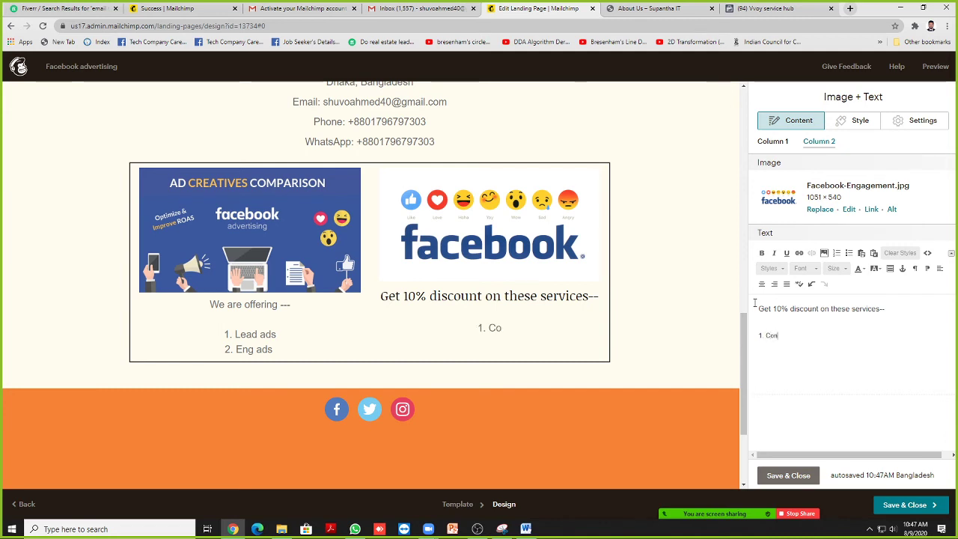
pyautogui.write('version ads')
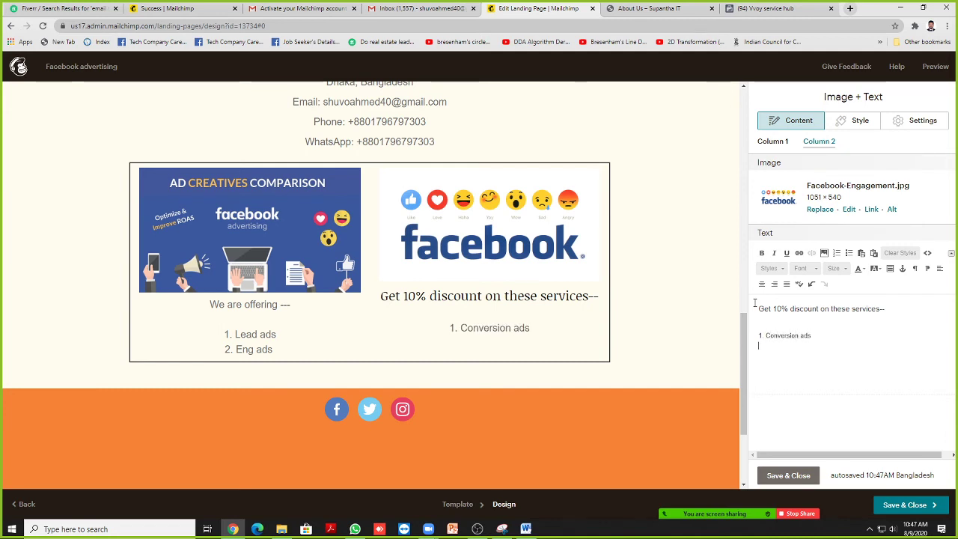
pyautogui.press('Return')
pyautogui.write('Traffic')
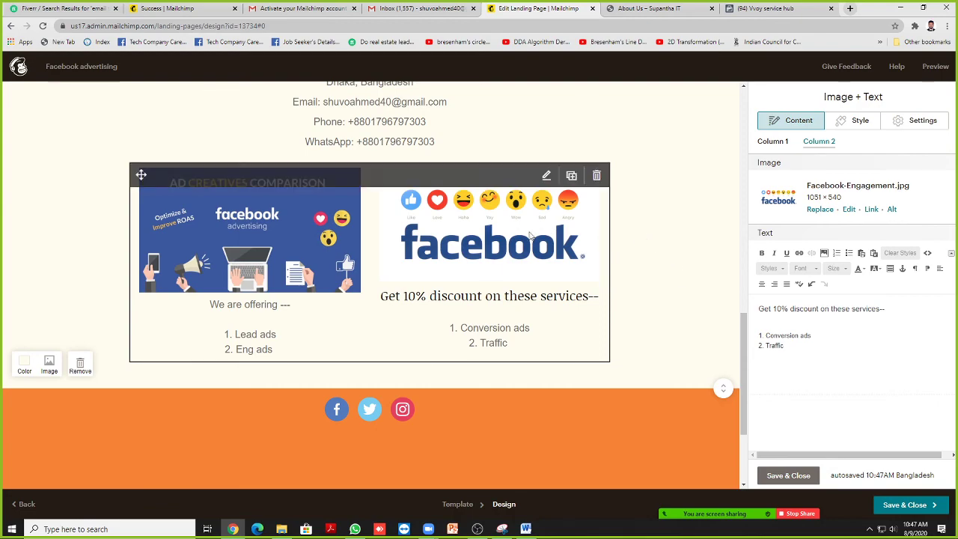
# - Open the Social Follow block's Content settings with its Facebook, Twitter and Instagram links
pyautogui.scroll(10, 704, 243)
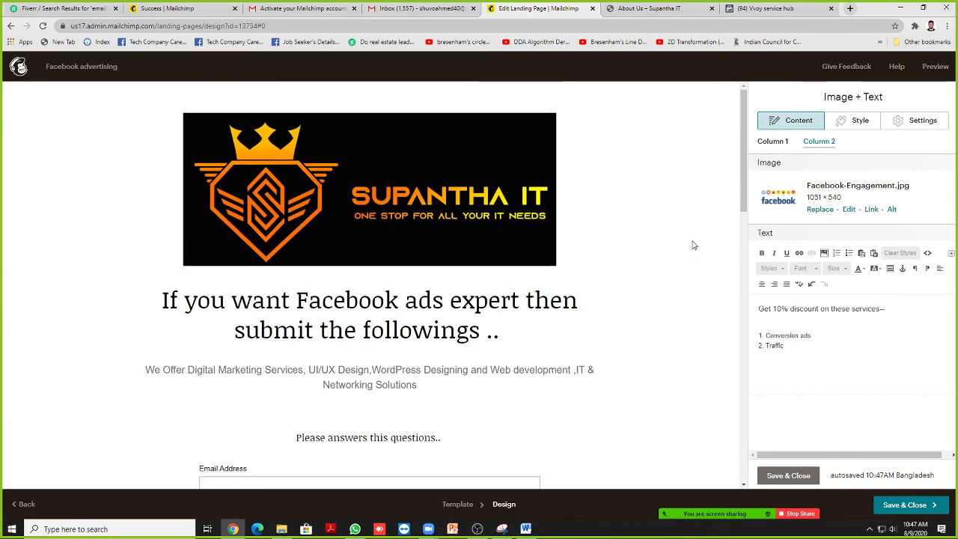
pyautogui.scroll(-7, 594, 210)
pyautogui.scroll(-5, 595, 211)
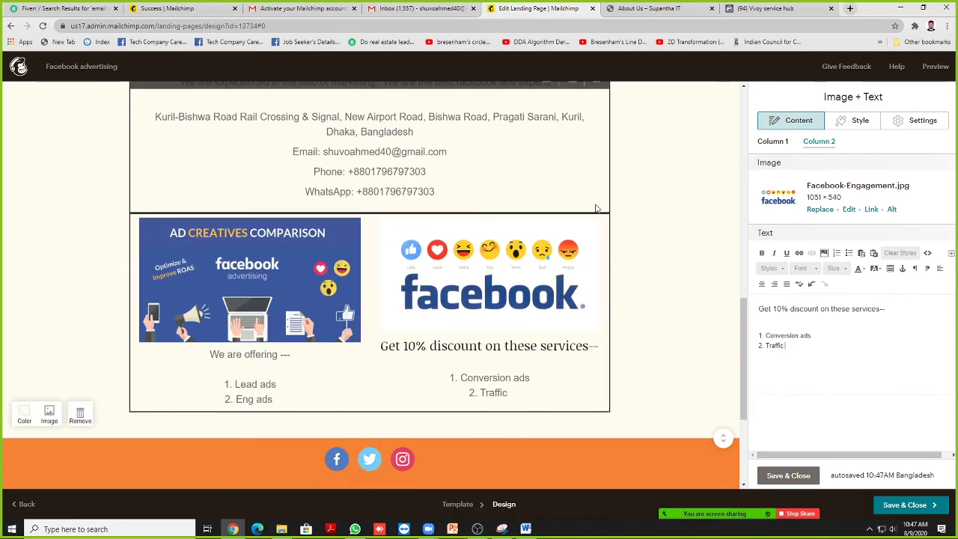
pyautogui.scroll(3, 648, 201)
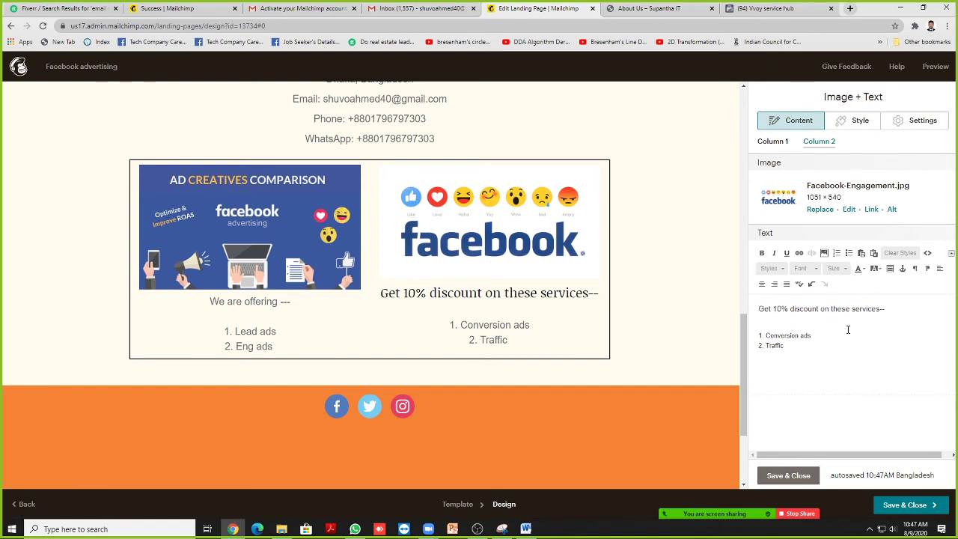
pyautogui.scroll(-3, 669, 288)
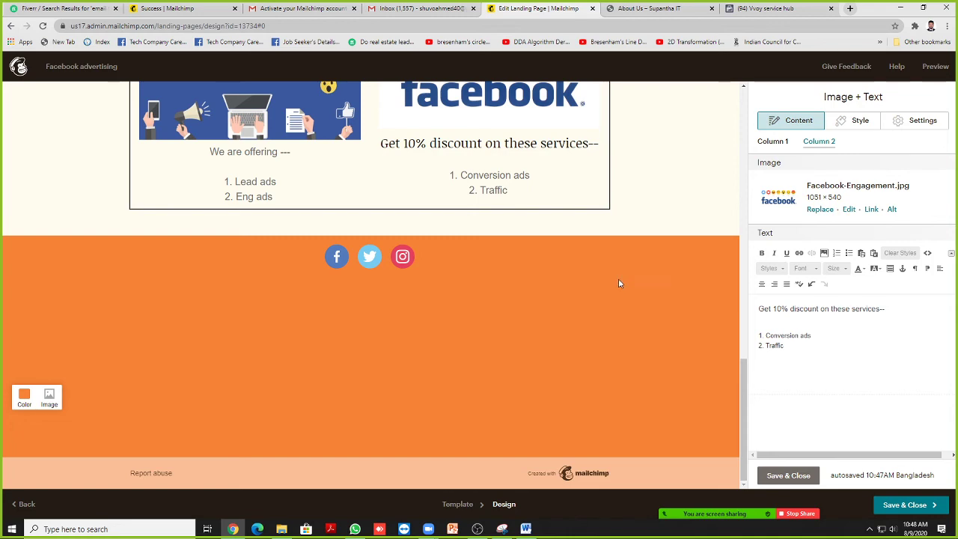
pyautogui.scroll(5, 618, 280)
pyautogui.scroll(-4, 514, 310)
pyautogui.scroll(-2, 513, 310)
pyautogui.moveTo(488, 278)
pyautogui.click(443, 250)
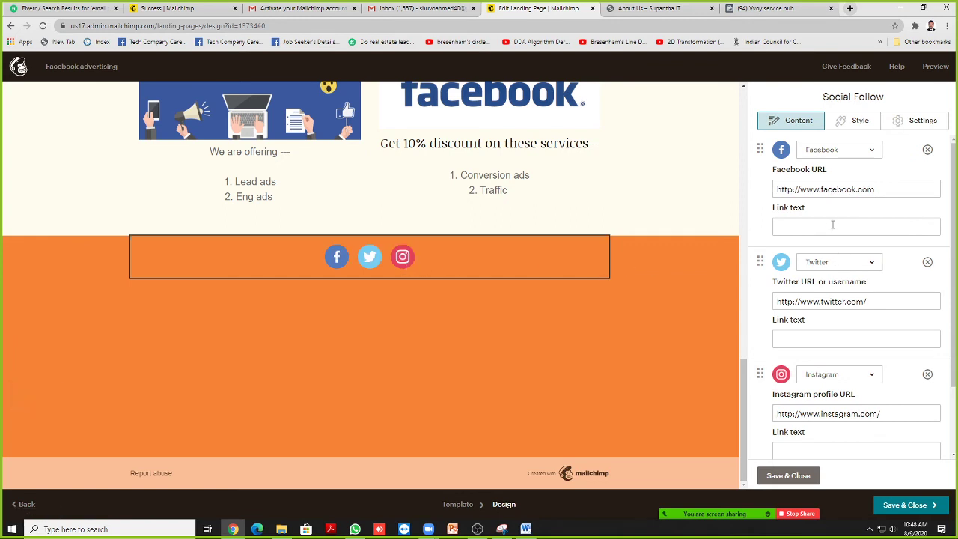
# - Point the Facebook link at the company's page and remove the Twitter and Instagram services
pyautogui.click(879, 190)
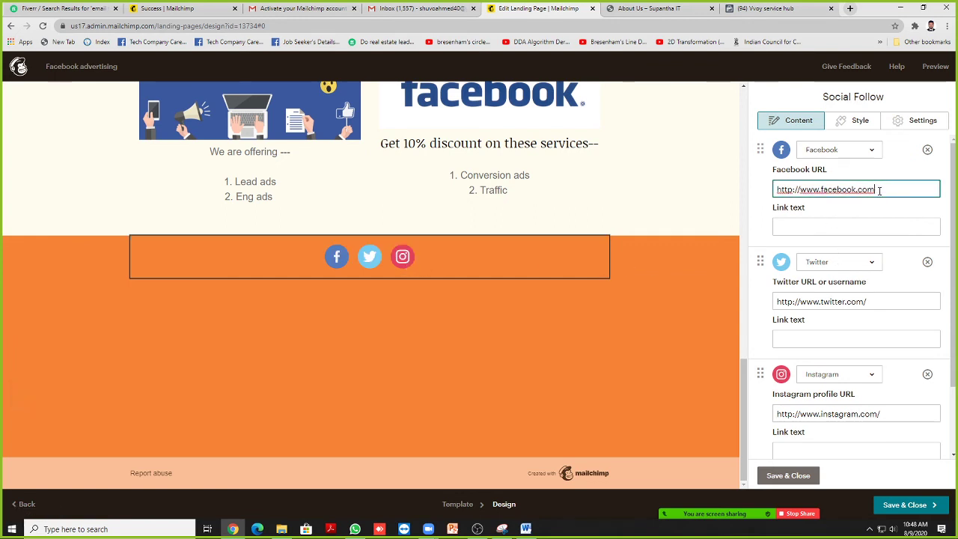
pyautogui.write('supanthait')
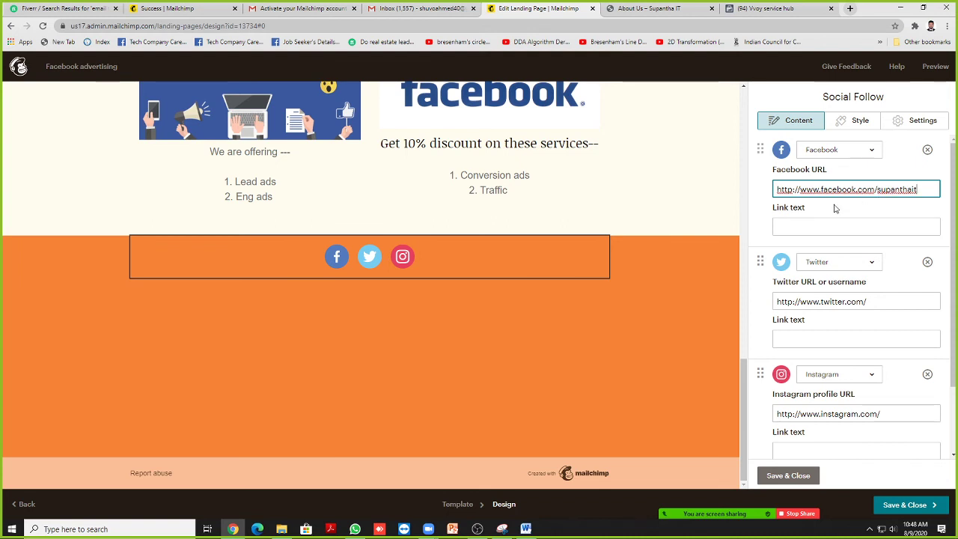
pyautogui.click(877, 303)
pyautogui.scroll(-1, 881, 305)
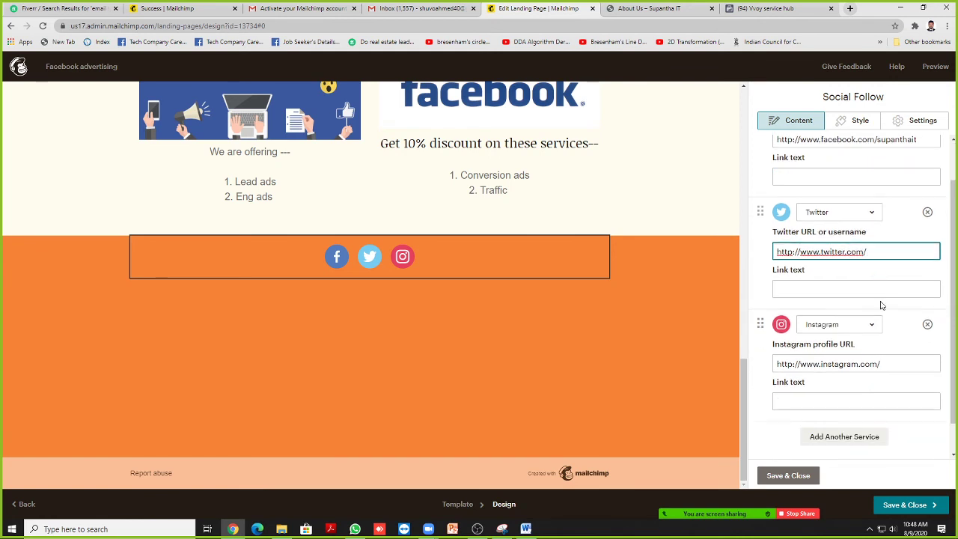
pyautogui.click(928, 213)
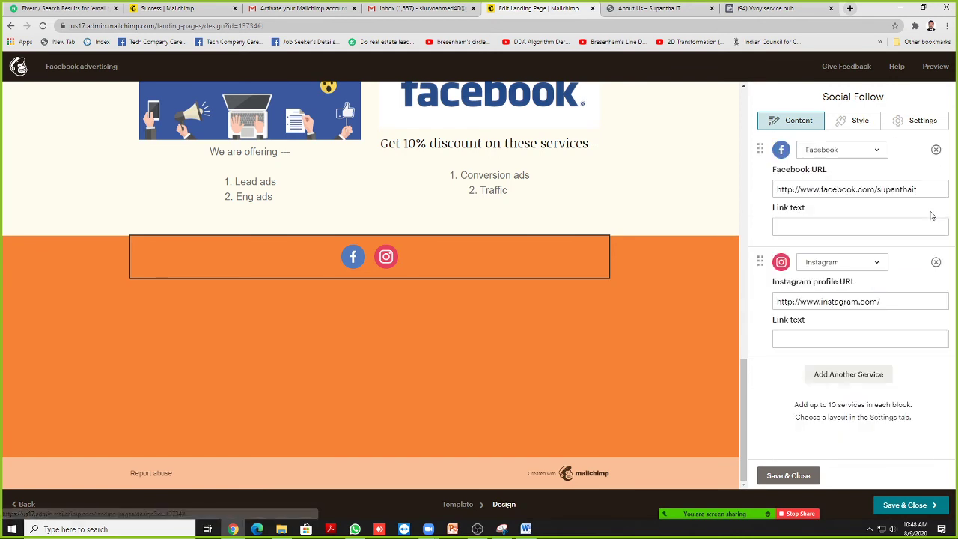
pyautogui.click(935, 264)
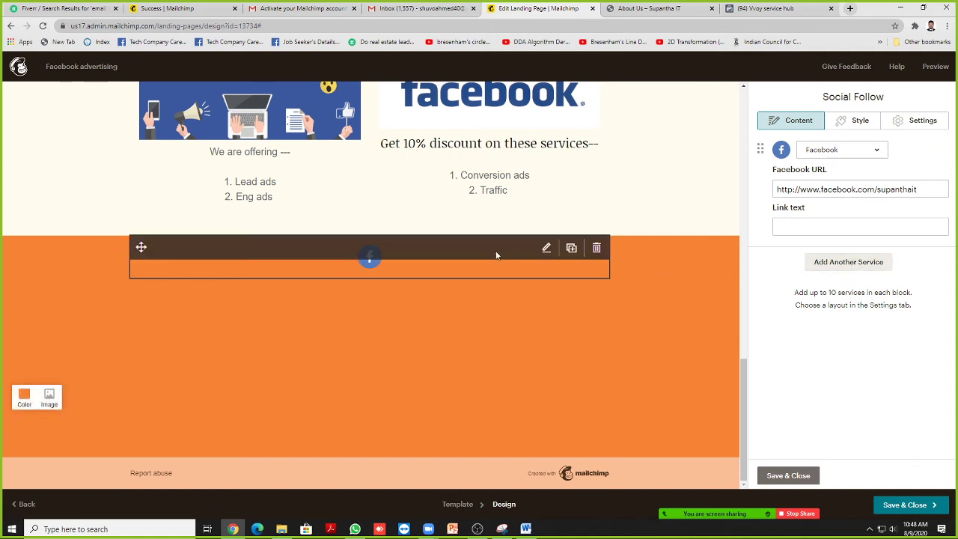
pyautogui.click(849, 263)
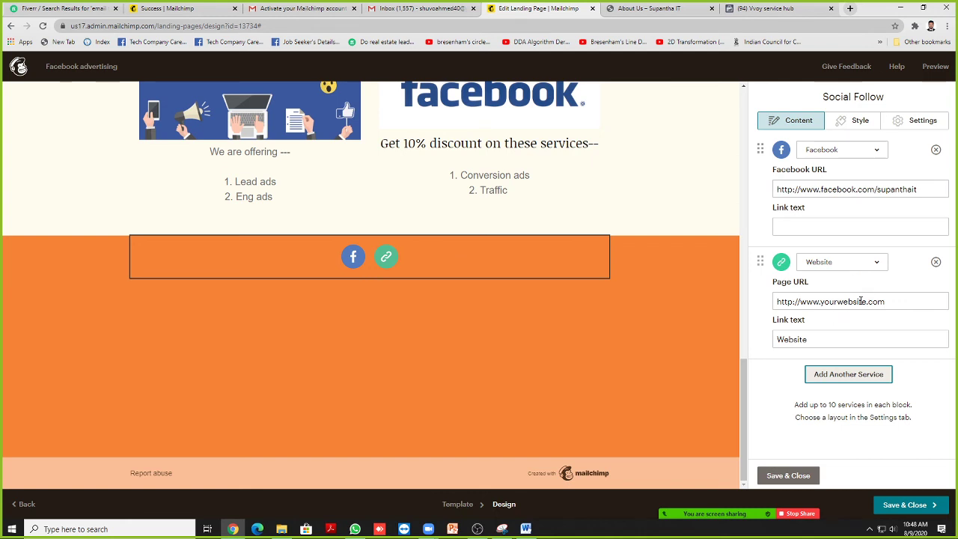
pyautogui.click(864, 302)
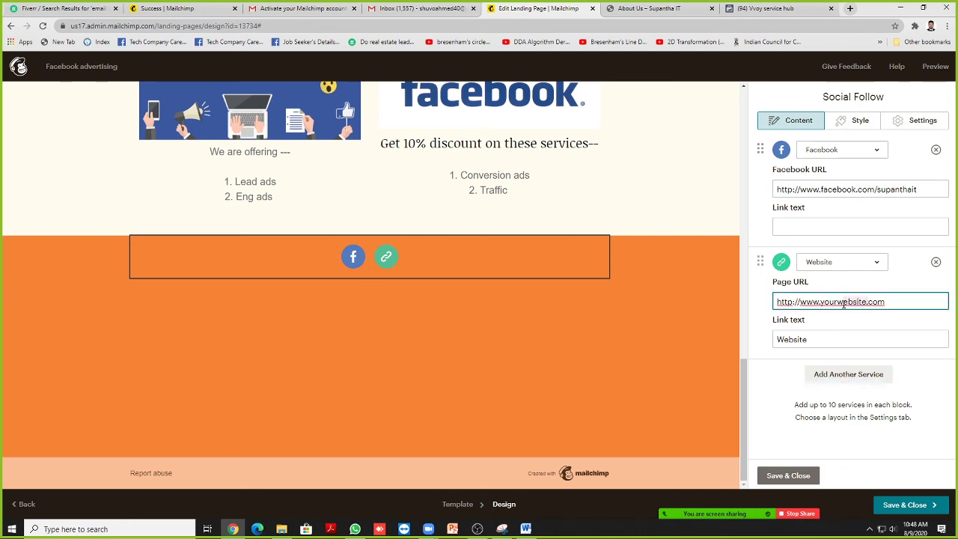
pyautogui.click(874, 264)
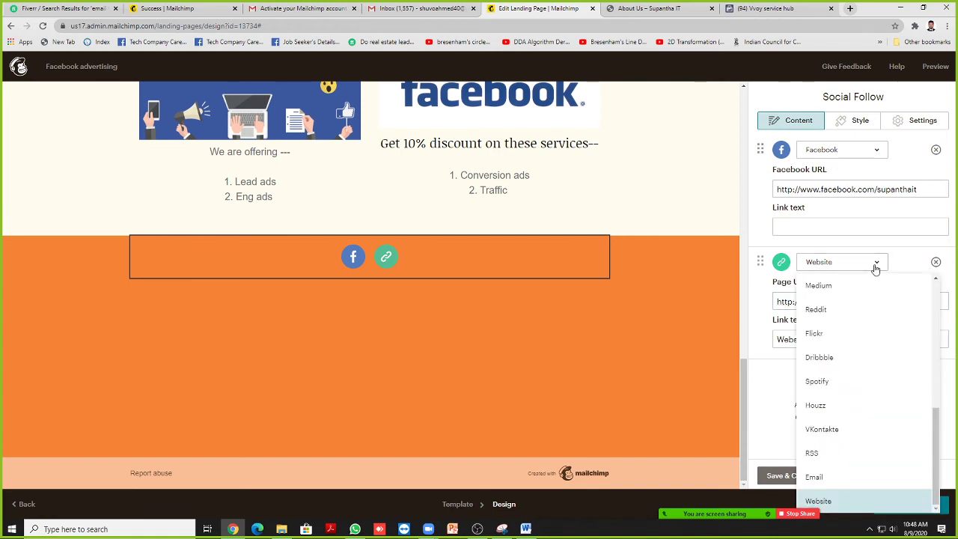
pyautogui.scroll(5, 882, 339)
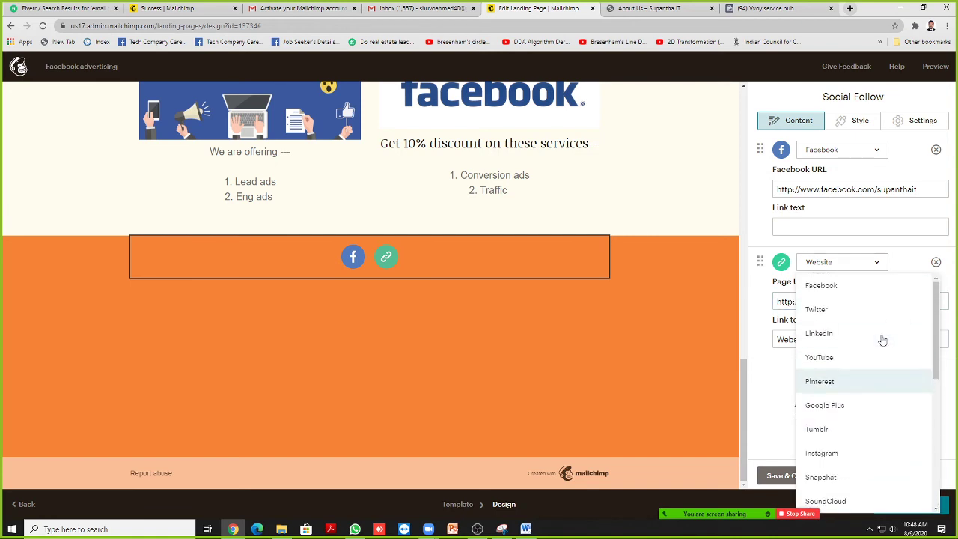
pyautogui.scroll(-5, 854, 320)
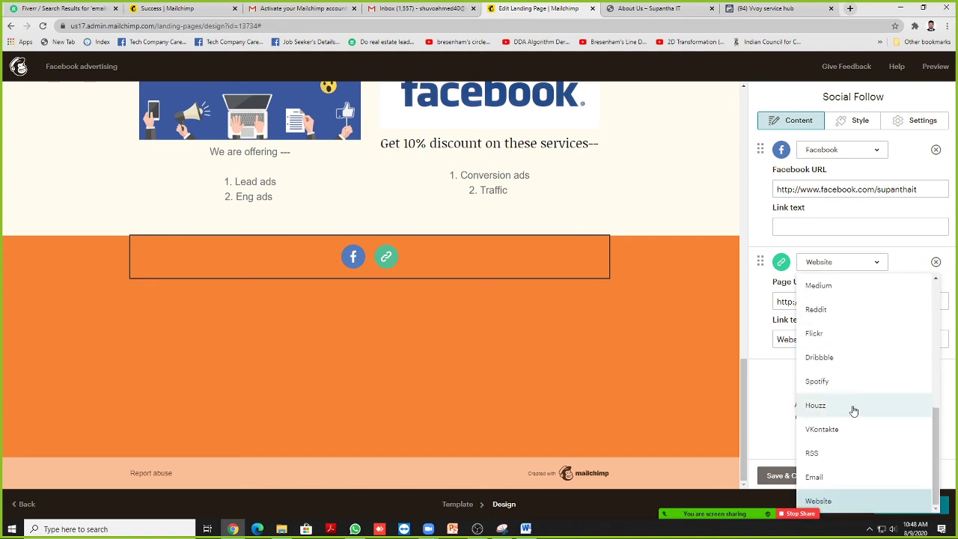
pyautogui.scroll(1, 847, 402)
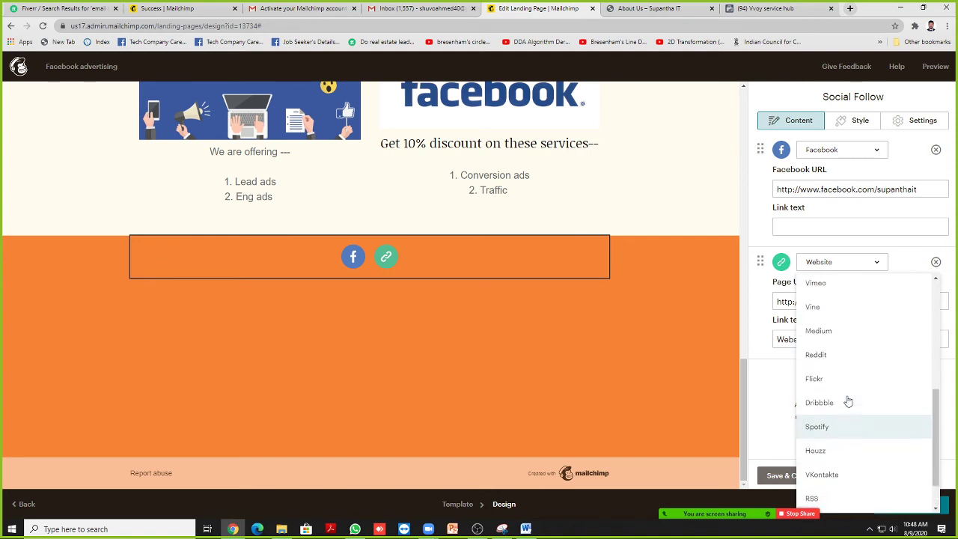
pyautogui.scroll(4, 848, 401)
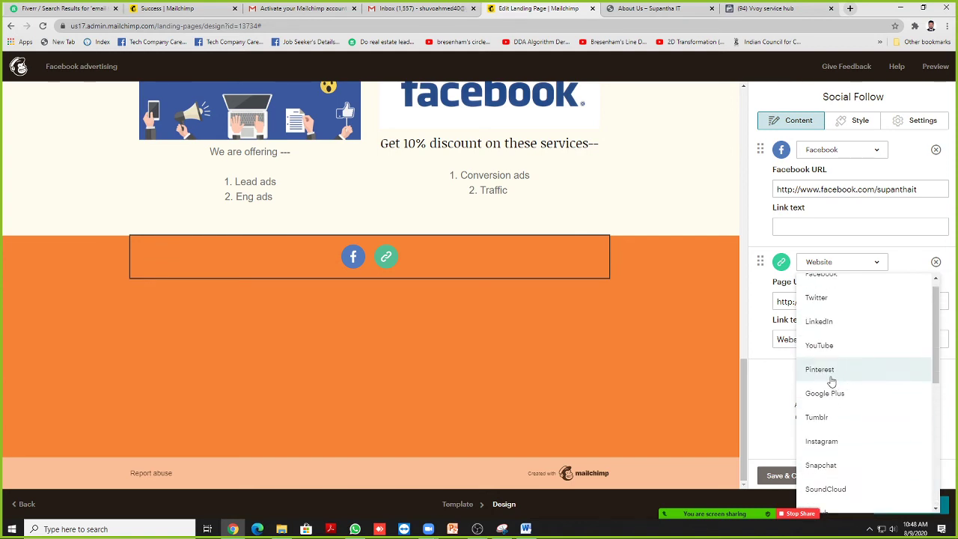
pyautogui.scroll(1, 833, 374)
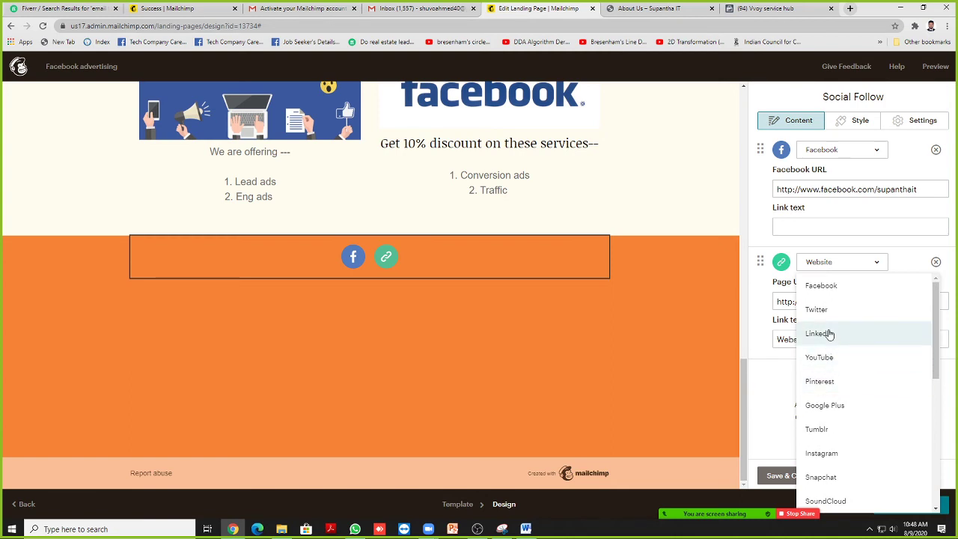
pyautogui.click(829, 336)
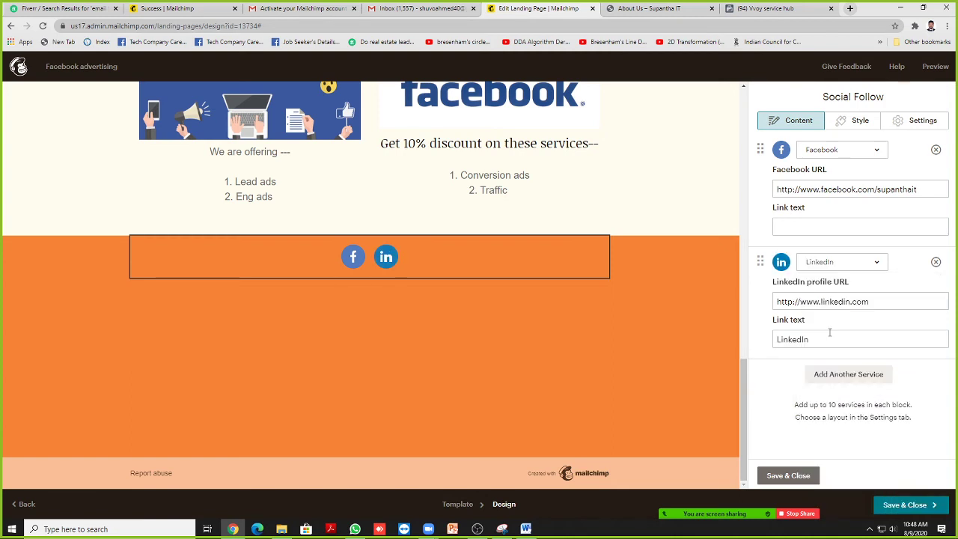
pyautogui.click(874, 301)
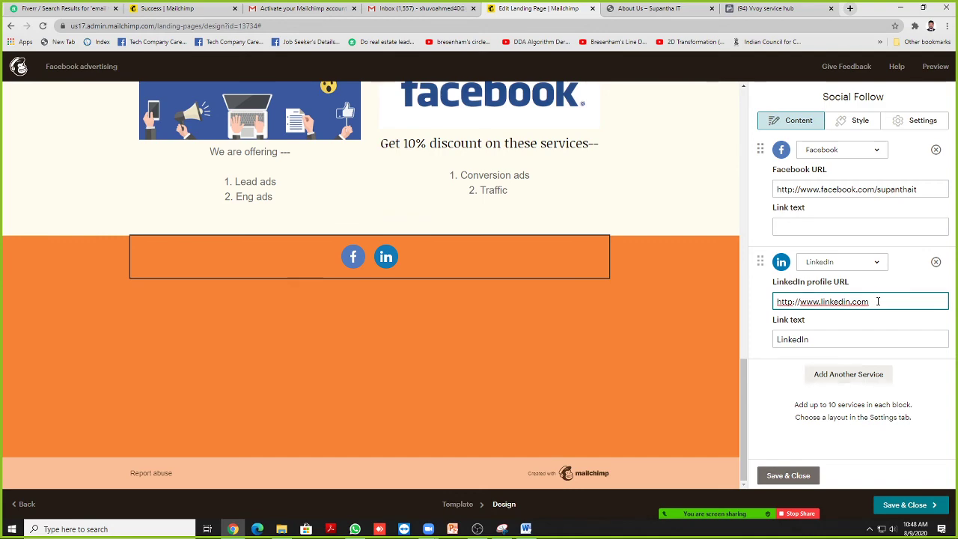
# - Load the LinkedIn profile in a new tab, select its profile path, and return to the editor
pyautogui.click(849, 9)
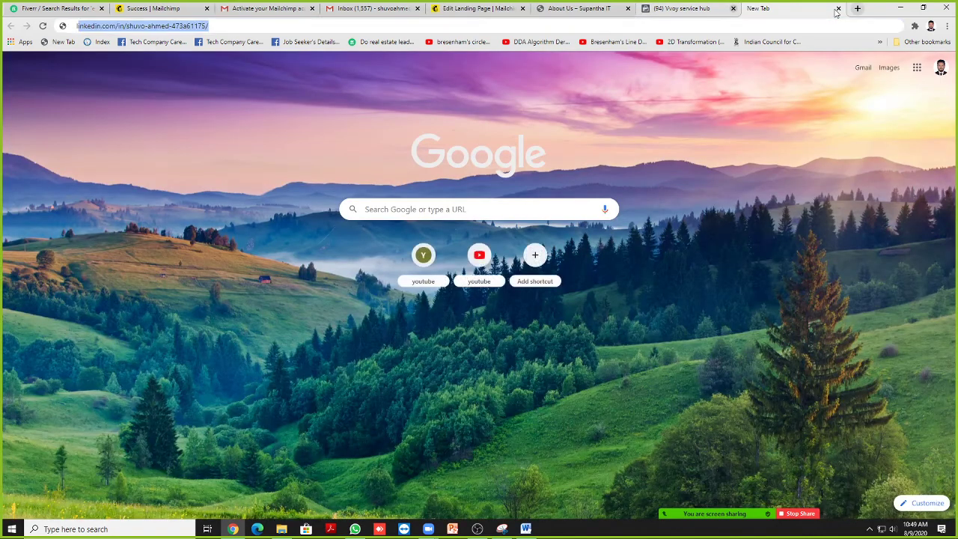
pyautogui.write('l')
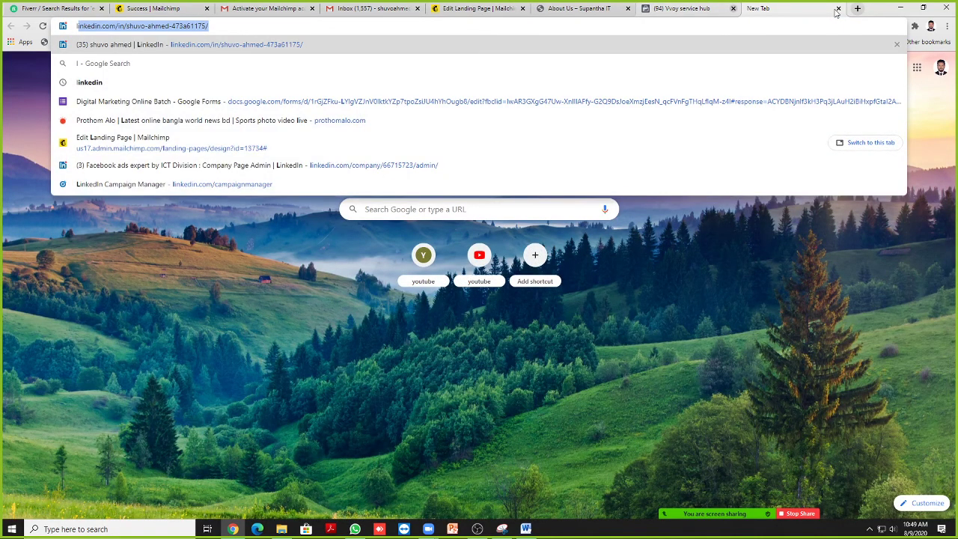
pyautogui.press('Return')
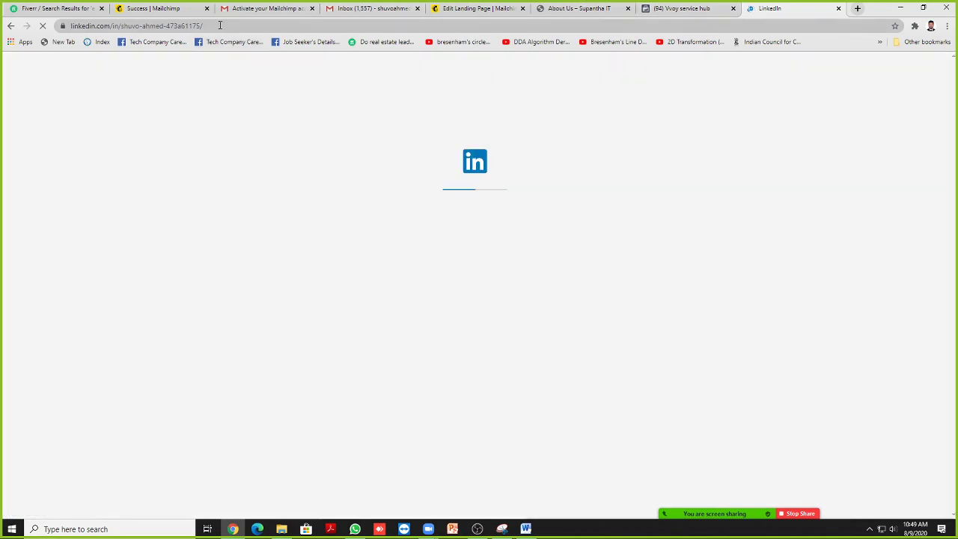
pyautogui.moveTo(202, 26); pyautogui.dragTo(122, 25)
pyautogui.hotkey('ctrl', 'c')
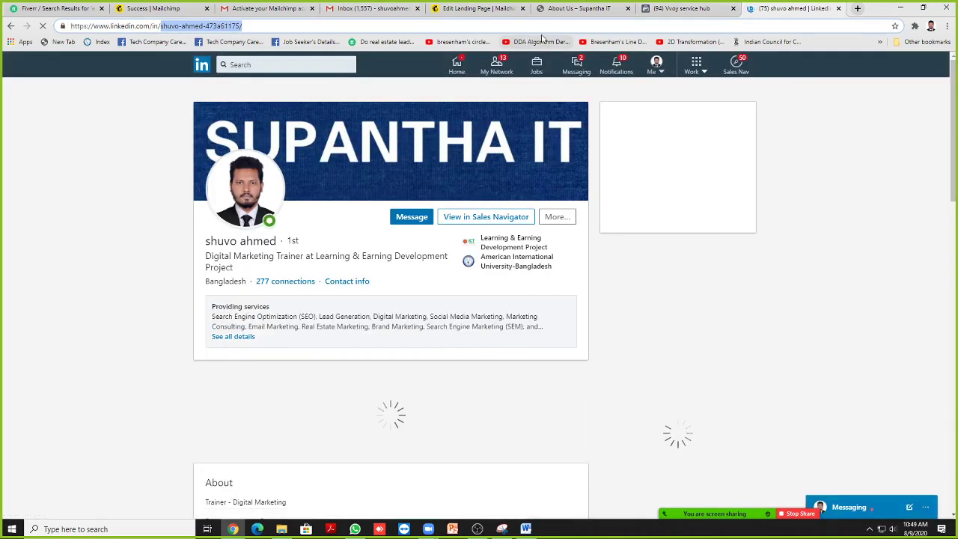
pyautogui.click(677, 8)
pyautogui.click(469, 8)
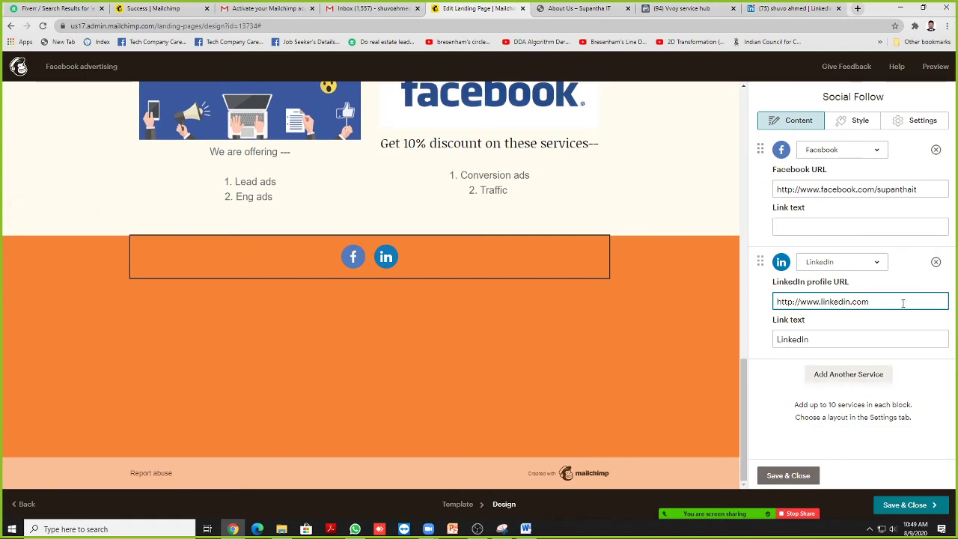
# - Paste the profile path into the LinkedIn URL and add an Email link holding the contact's e-mail address
pyautogui.hotkey('ctrl', 'v')
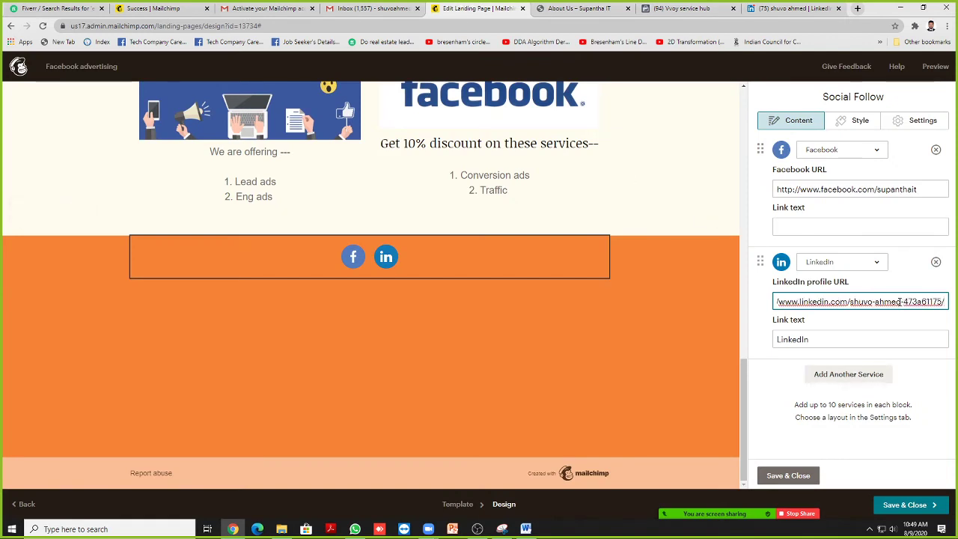
pyautogui.click(673, 298)
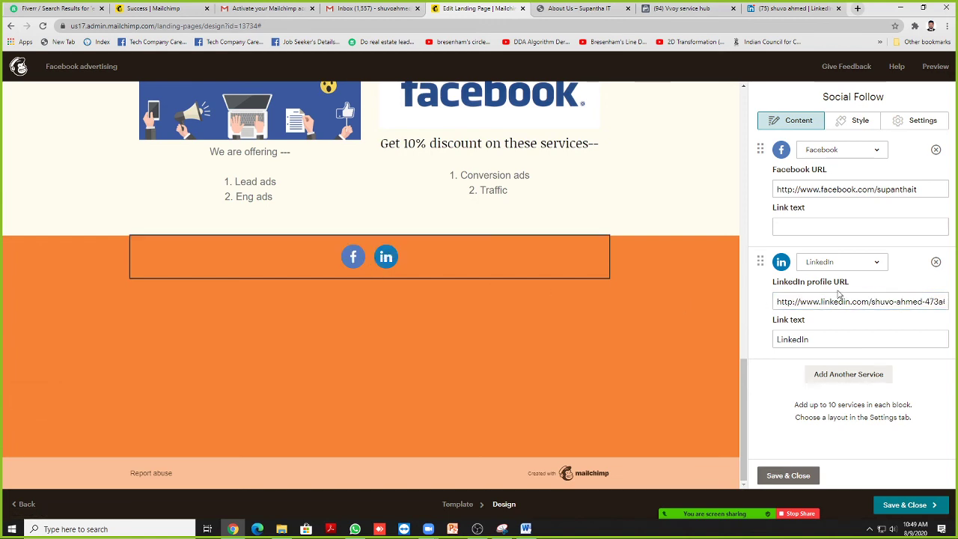
pyautogui.click(848, 376)
pyautogui.scroll(-1, 848, 359)
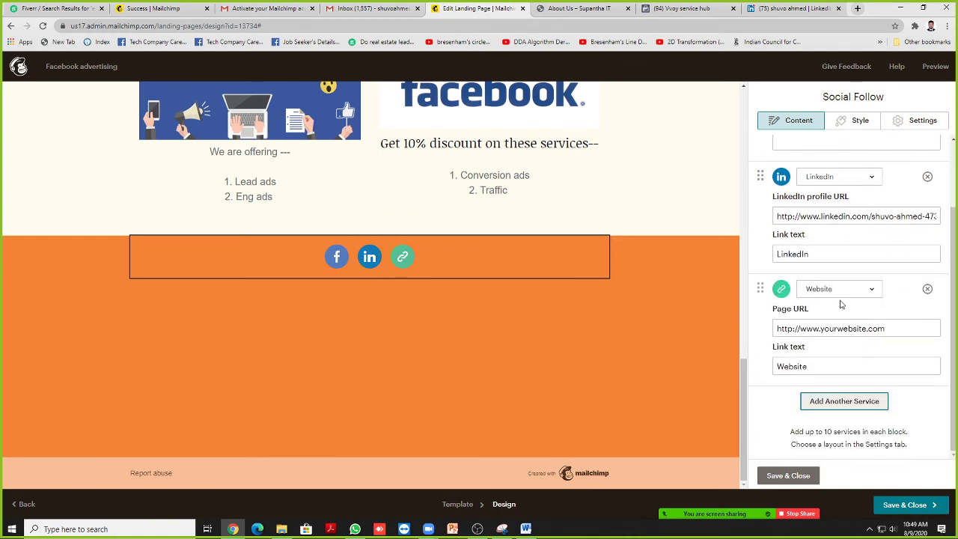
pyautogui.click(838, 292)
pyautogui.scroll(8, 847, 233)
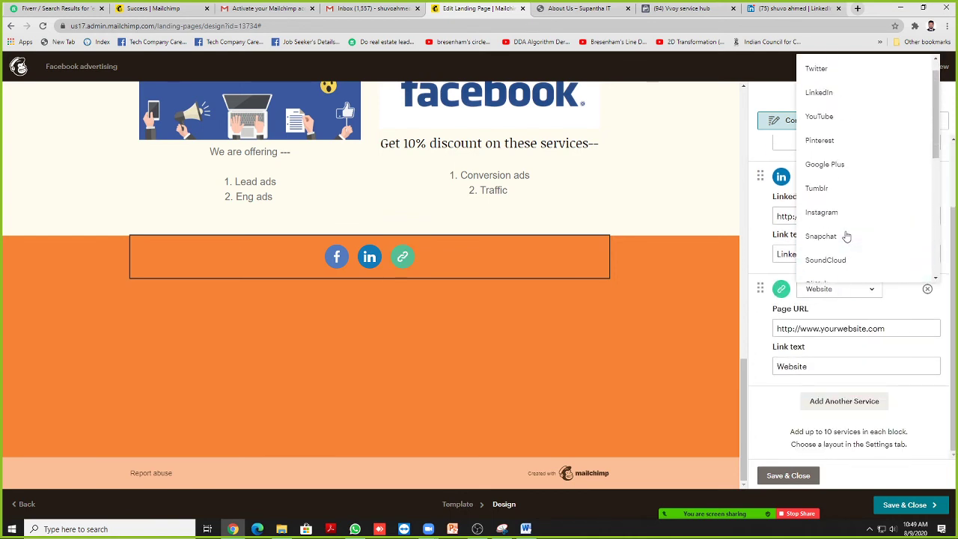
pyautogui.scroll(-5, 846, 233)
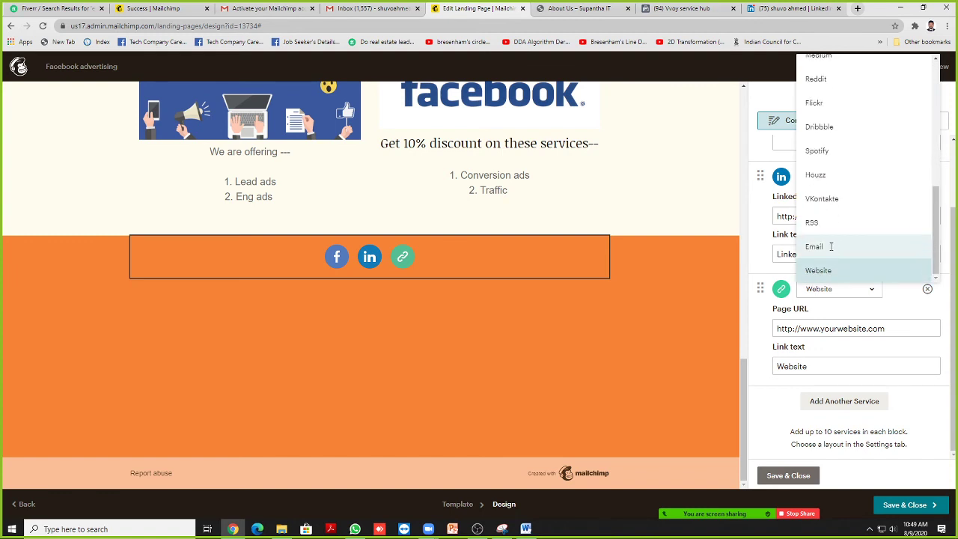
pyautogui.click(830, 244)
pyautogui.click(830, 329)
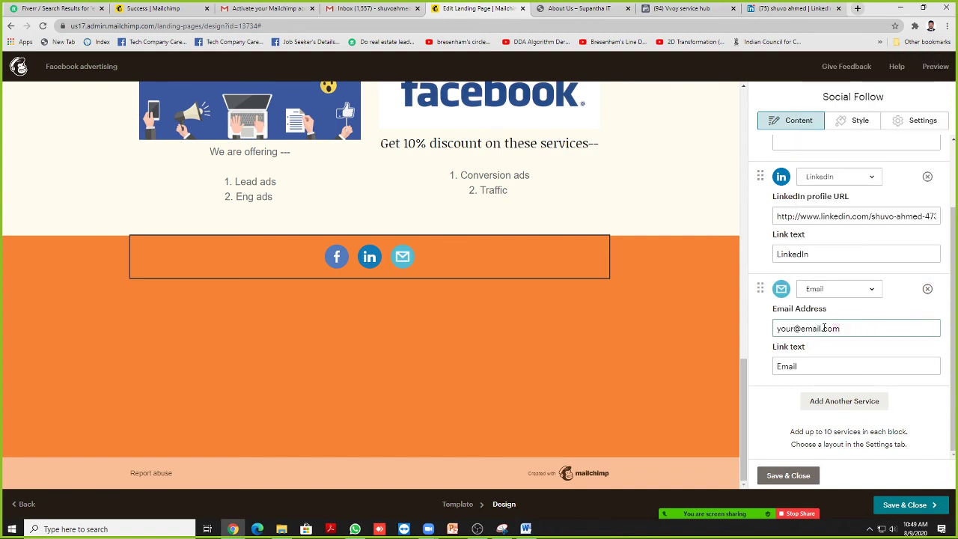
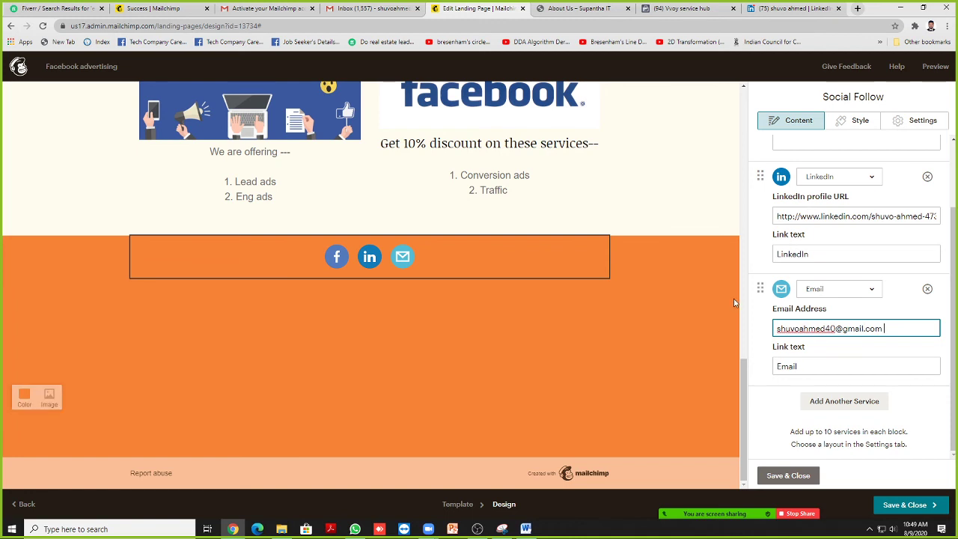
pyautogui.click(589, 262)
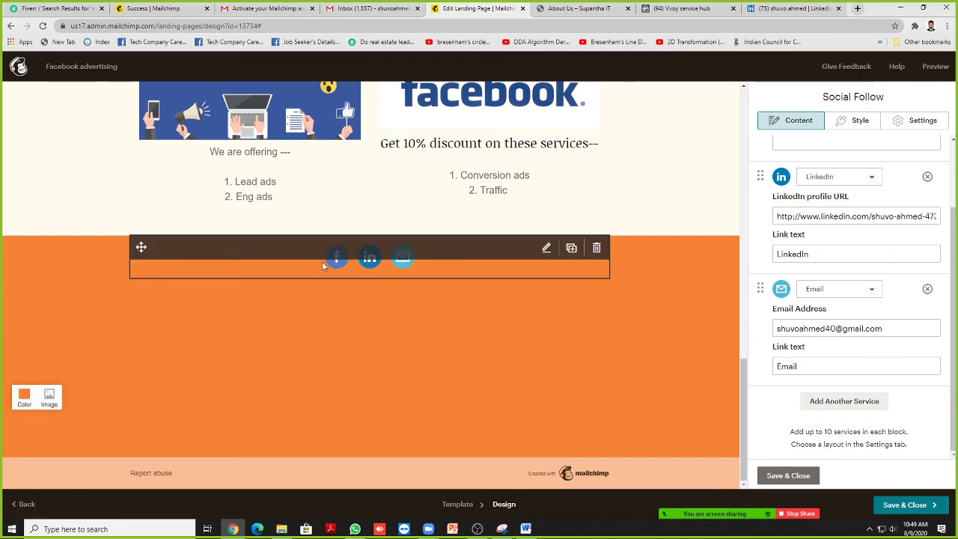
pyautogui.scroll(10, 428, 305)
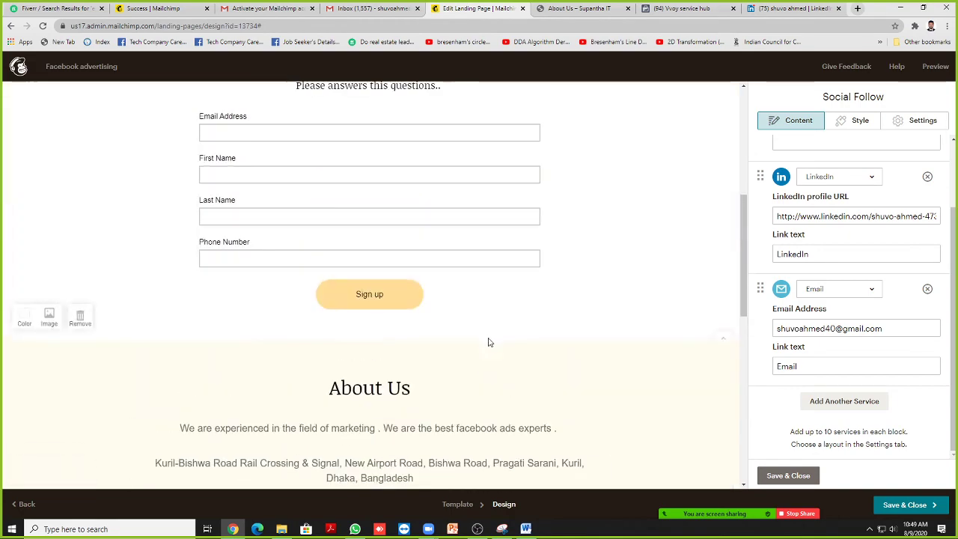
pyautogui.scroll(-10, 470, 333)
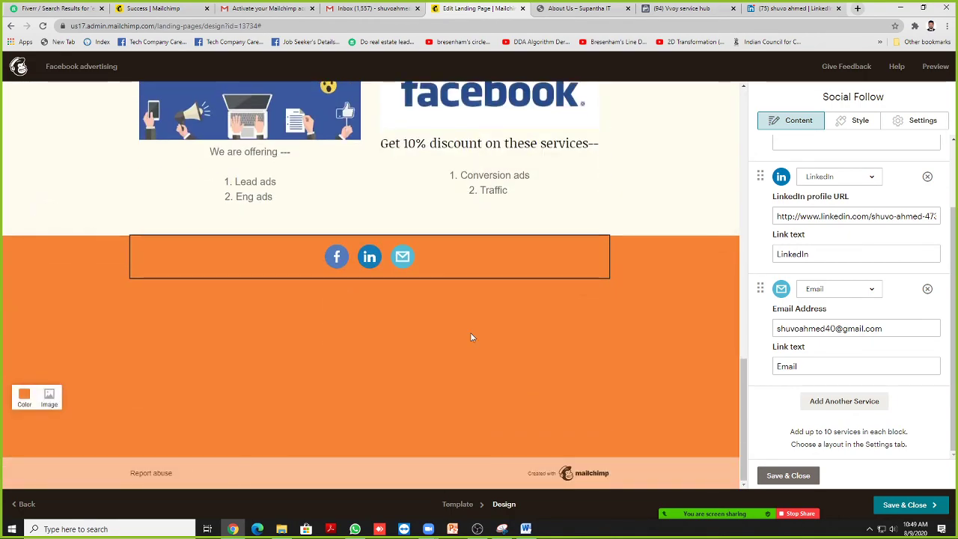
pyautogui.scroll(10, 471, 337)
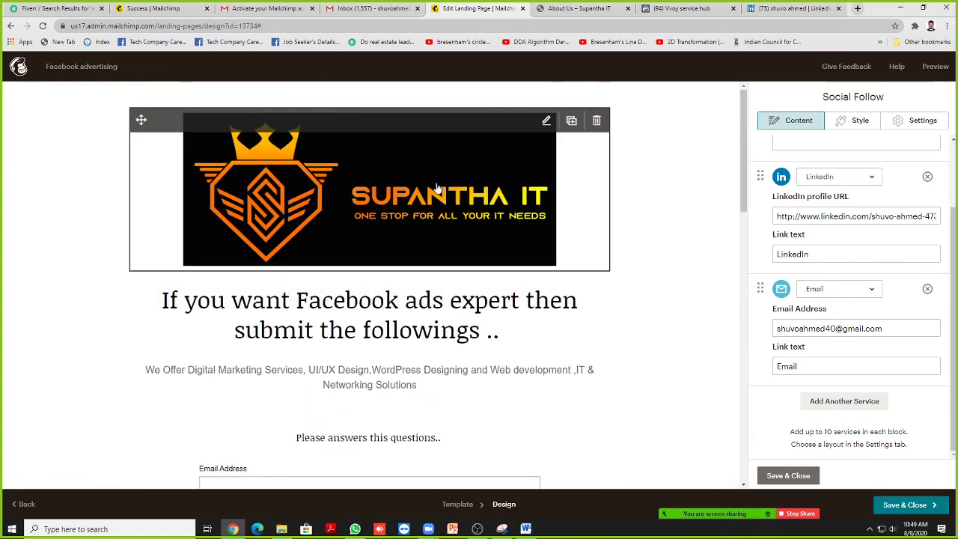
pyautogui.click(423, 197)
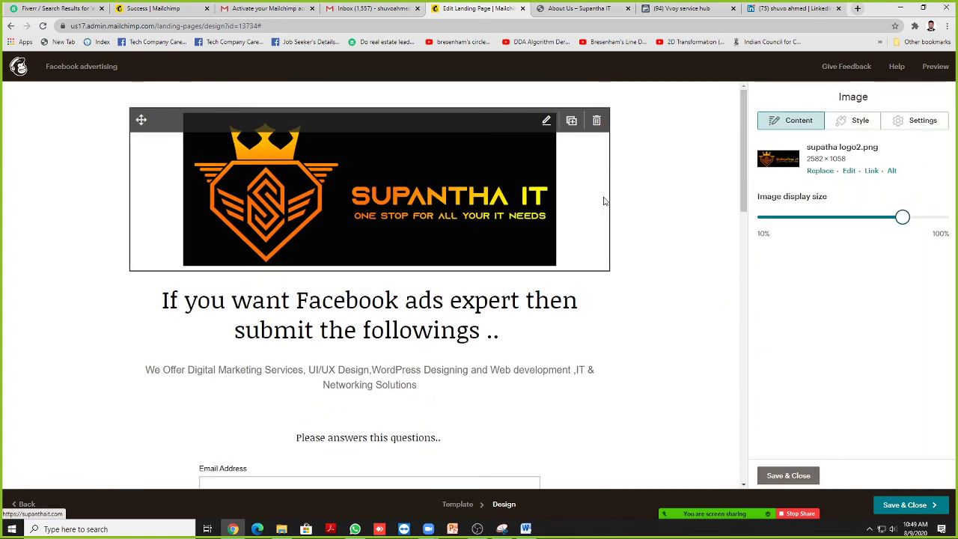
pyautogui.click(871, 171)
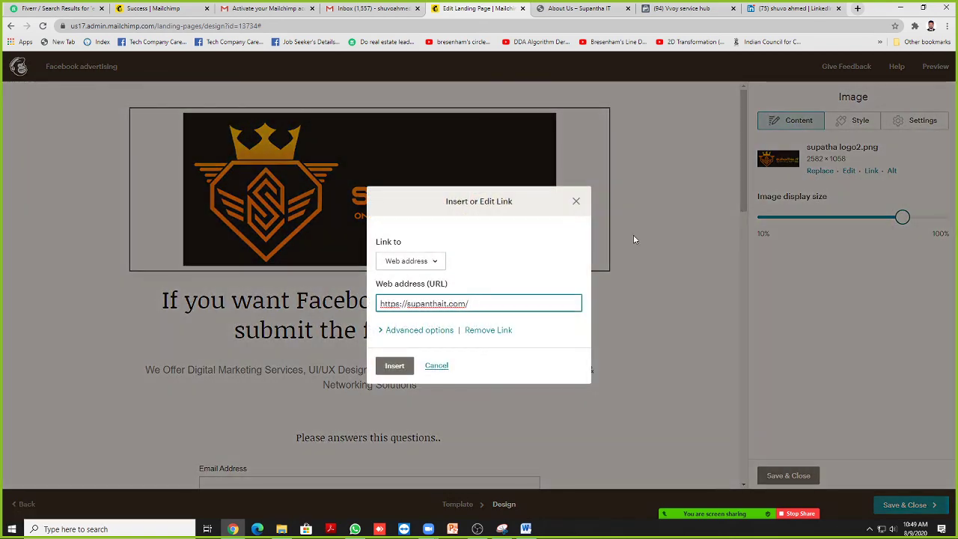
pyautogui.click(576, 200)
pyautogui.scroll(-4, 502, 255)
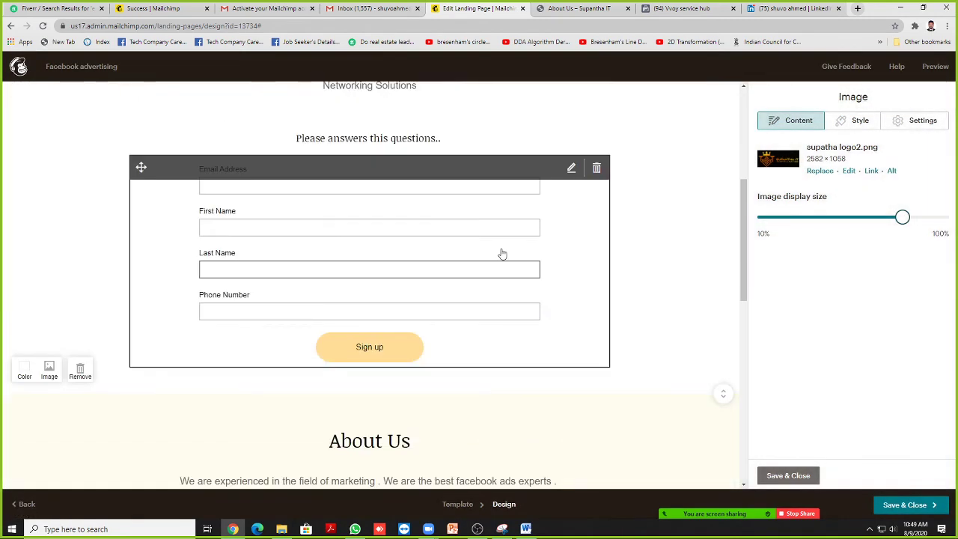
pyautogui.scroll(-3, 390, 211)
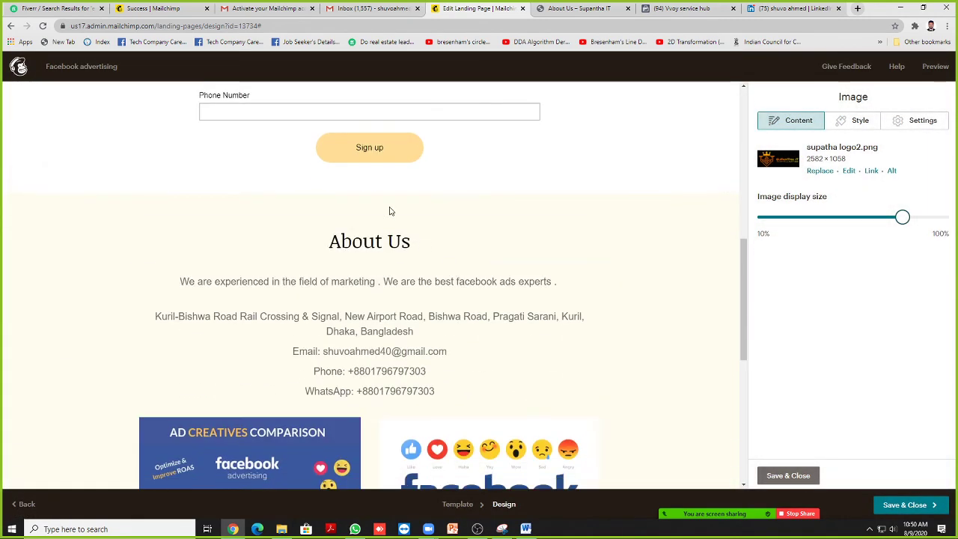
pyautogui.scroll(-4, 370, 210)
pyautogui.scroll(3, 368, 172)
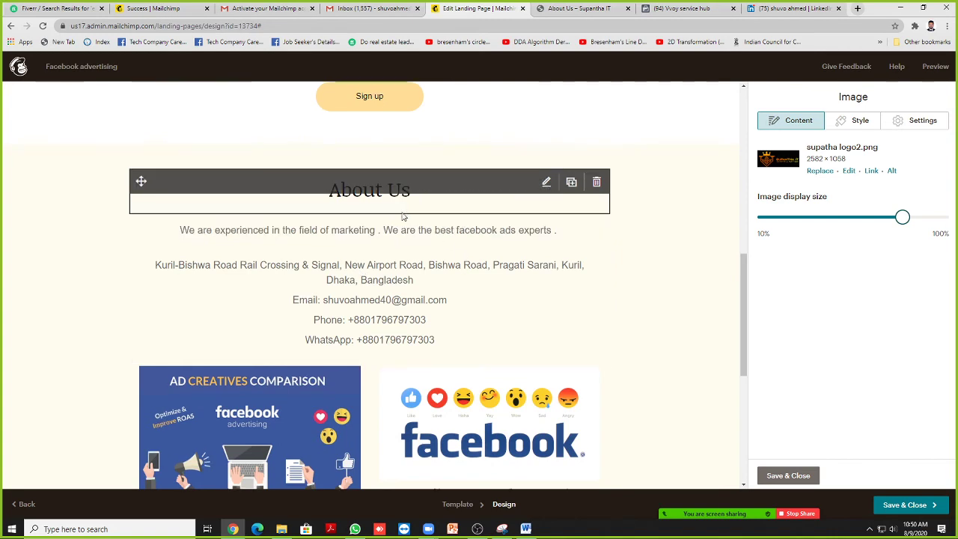
pyautogui.scroll(-4, 374, 224)
pyautogui.scroll(-1, 368, 258)
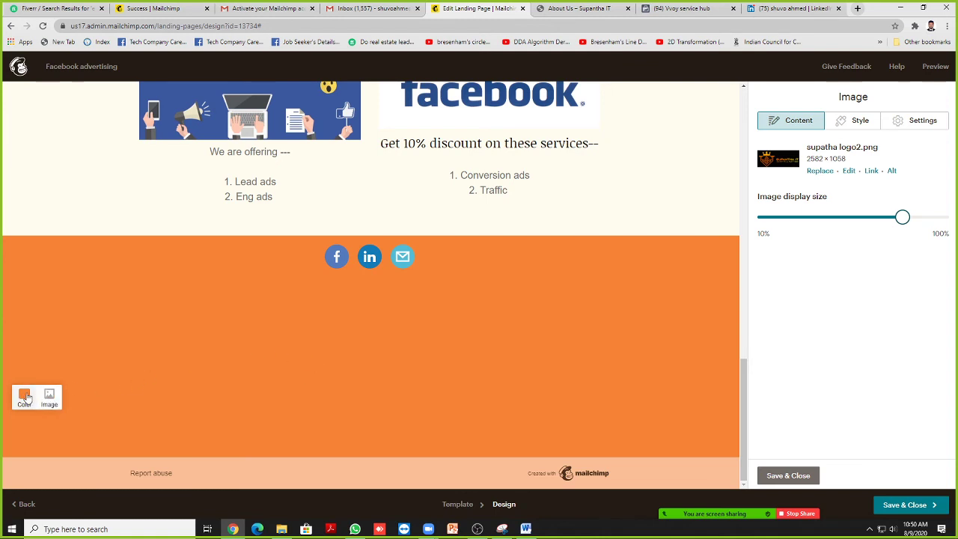
# - Try yellow, pink, green and orange footer swatches, then a darker brick red background
pyautogui.click(33, 396)
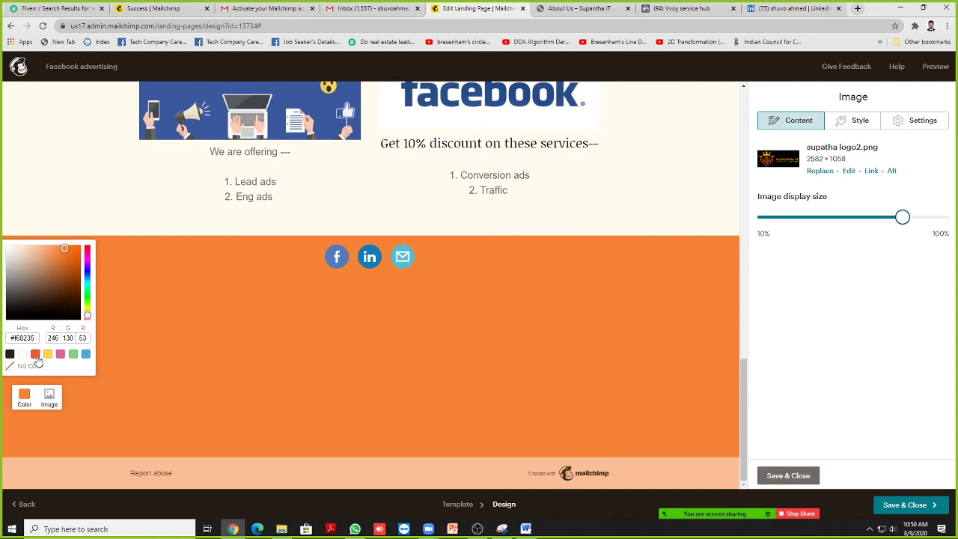
pyautogui.click(47, 354)
pyautogui.click(60, 353)
pyautogui.click(72, 354)
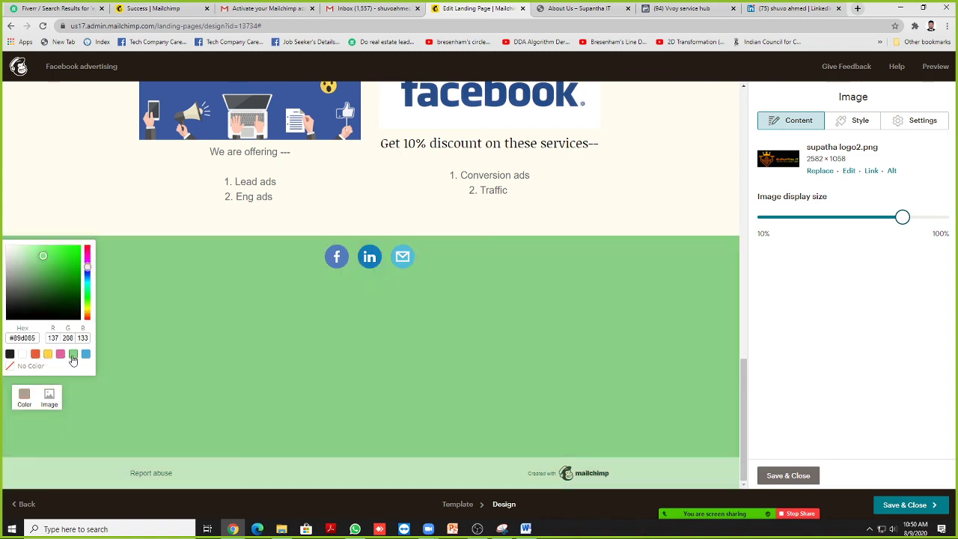
pyautogui.click(36, 354)
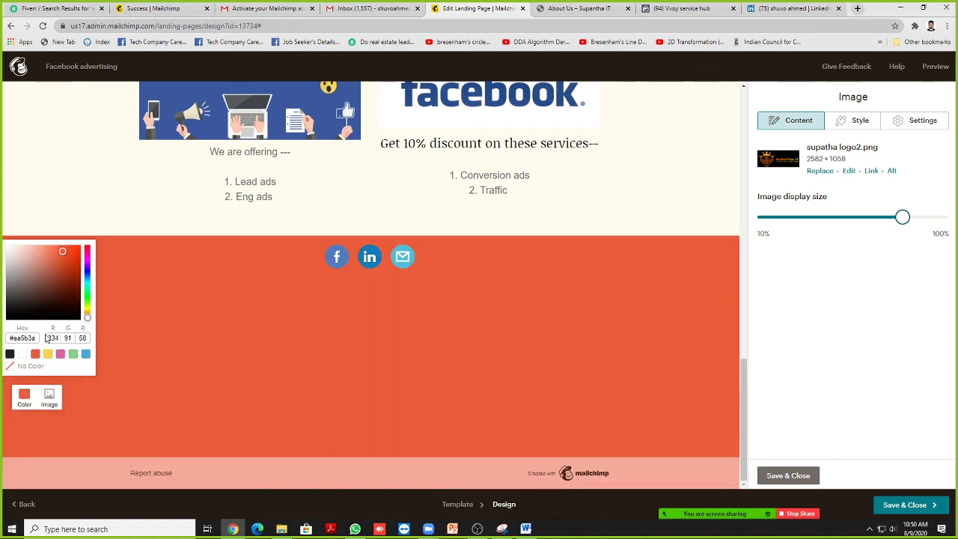
pyautogui.click(58, 265)
pyautogui.click(61, 267)
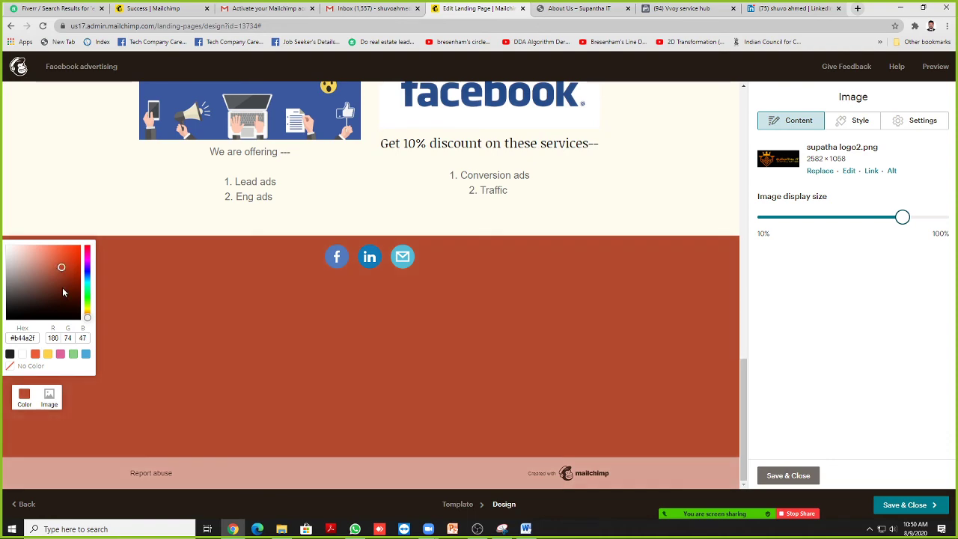
# - Set the Supantha IT logo image as the footer section's background
pyautogui.click(48, 398)
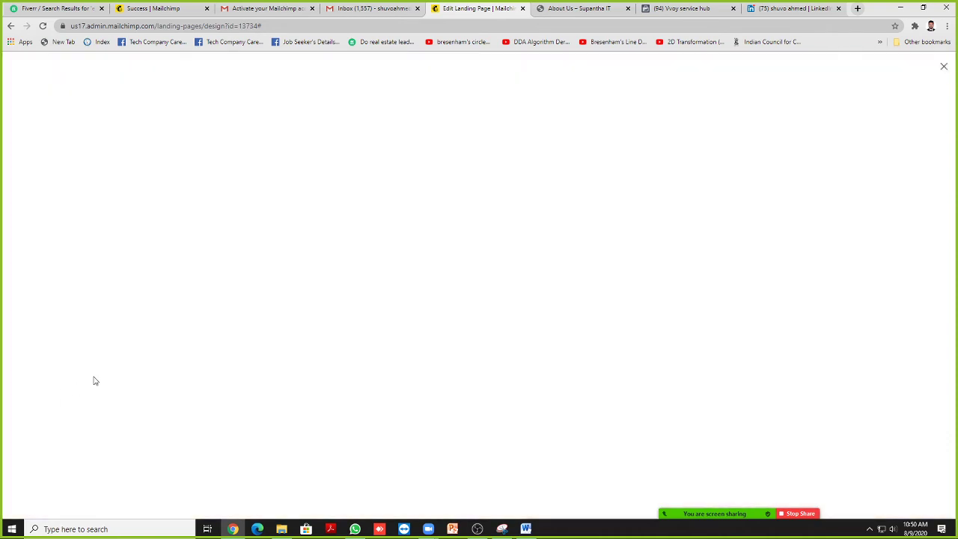
pyautogui.click(591, 240)
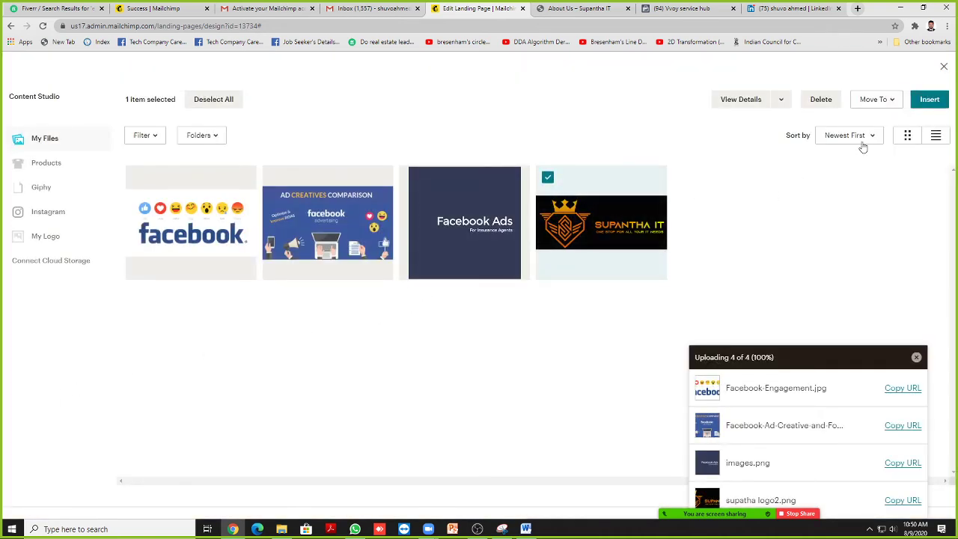
pyautogui.click(928, 99)
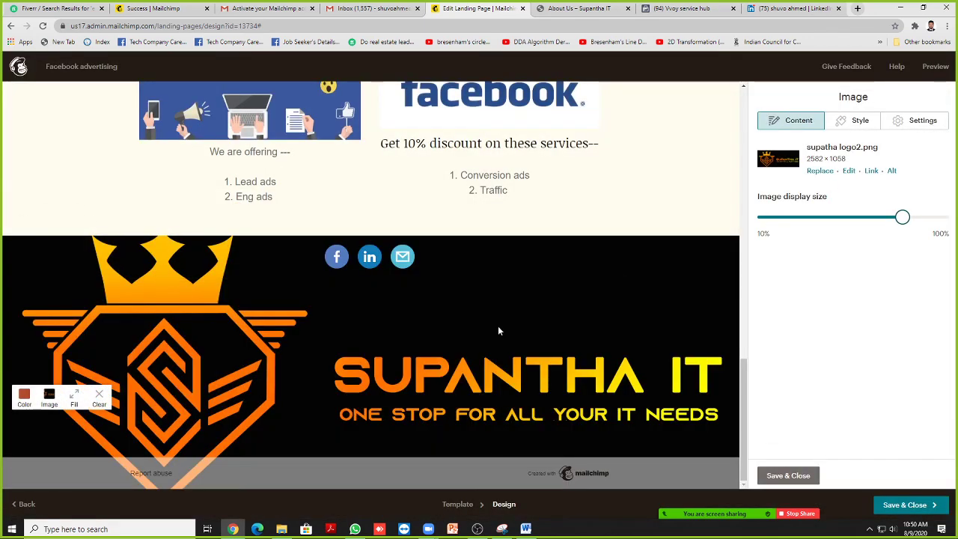
# - Cycle the background image through Fit, Fill and Tile twice, ending on Tile, and review the page
pyautogui.click(75, 397)
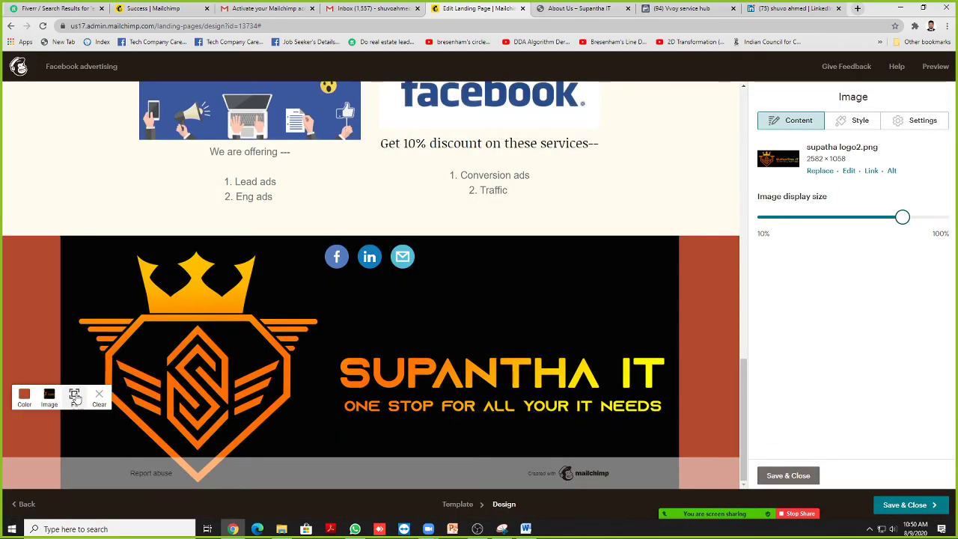
pyautogui.click(75, 397)
pyautogui.click(75, 397)
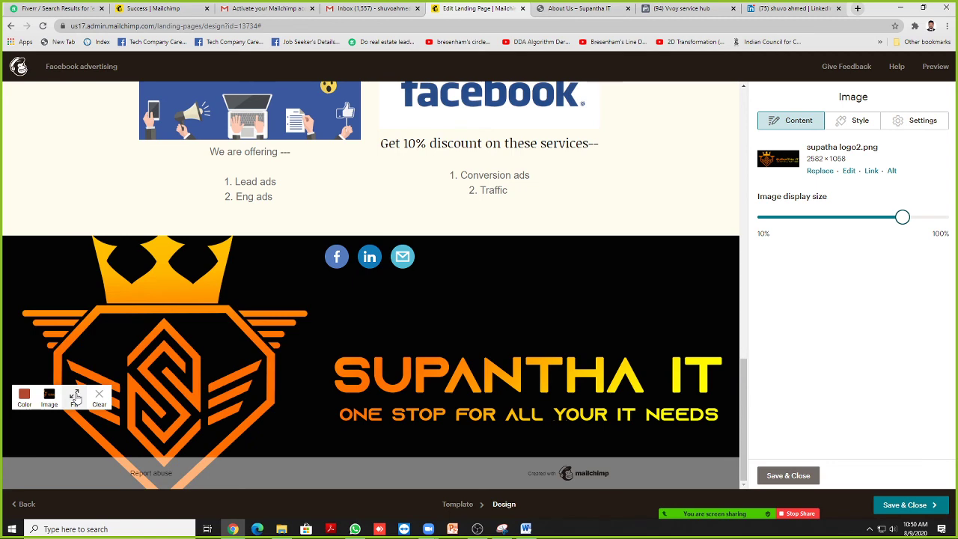
pyautogui.click(75, 396)
pyautogui.click(75, 397)
pyautogui.click(75, 397)
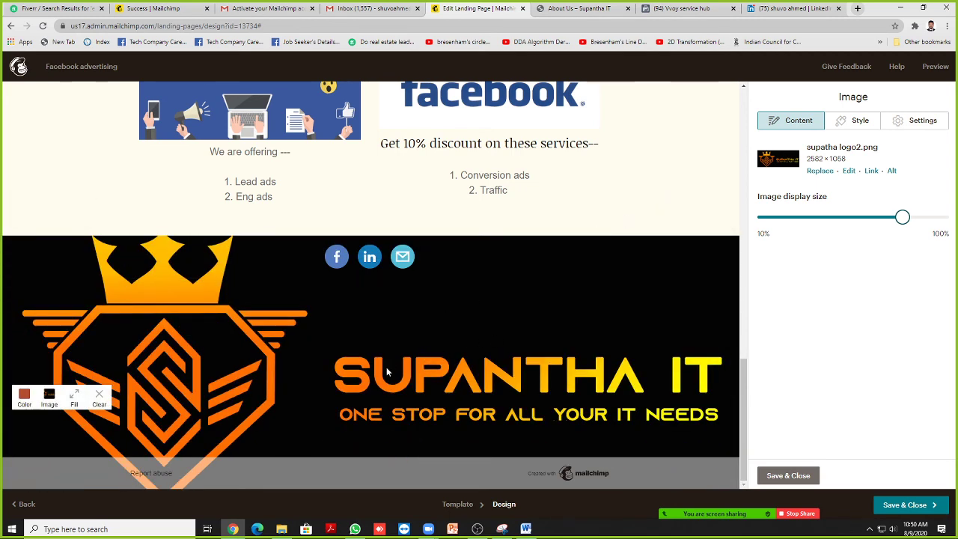
pyautogui.scroll(8, 409, 382)
pyautogui.scroll(4, 409, 382)
pyautogui.scroll(-12, 404, 353)
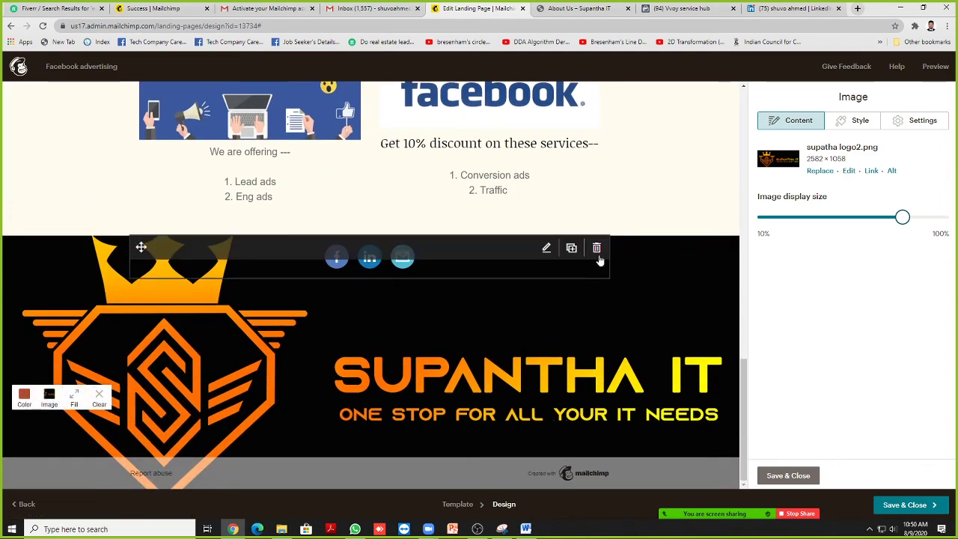
pyautogui.moveTo(595, 252)
pyautogui.scroll(15, 376, 292)
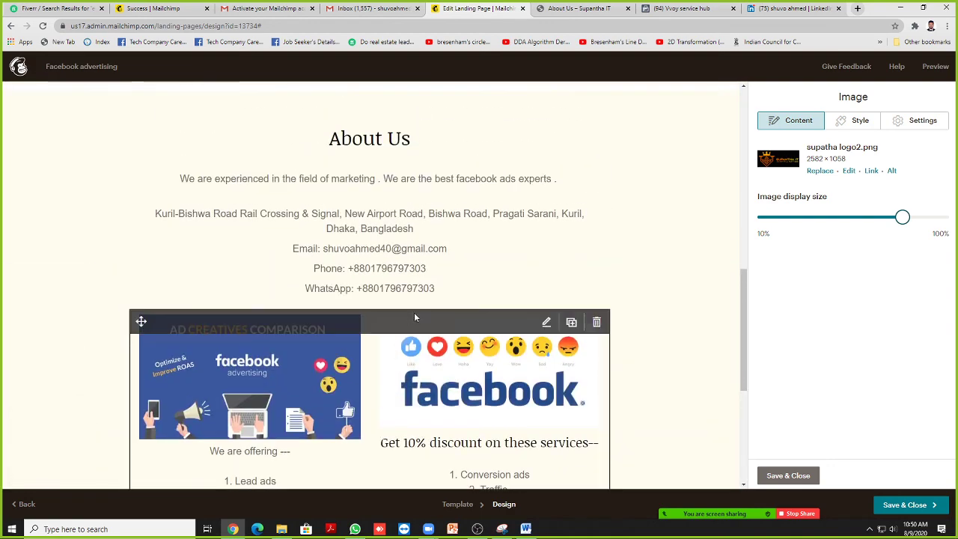
pyautogui.scroll(-4, 428, 333)
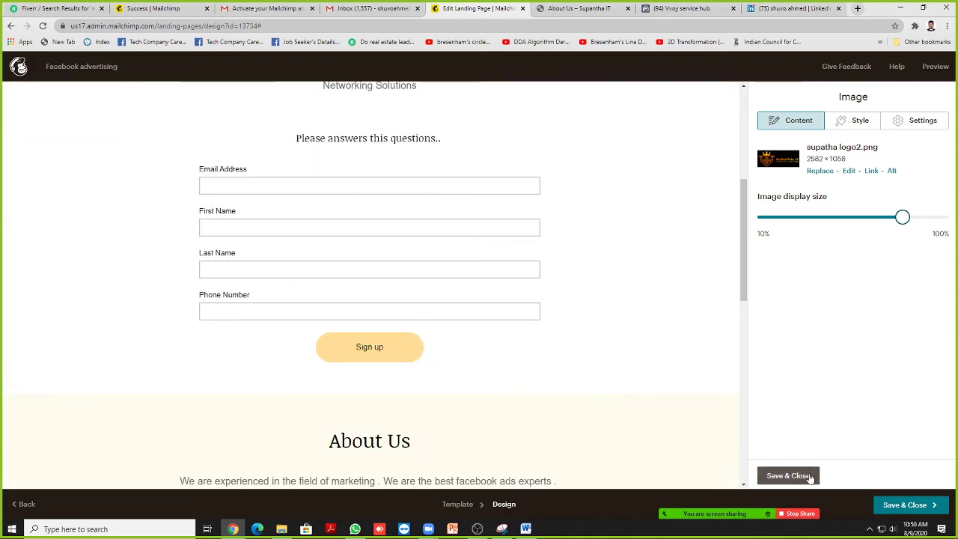
# - Save and close the design, then load its copied draft URL in a new tab, which shows 'We can't find that page'
pyautogui.click(904, 510)
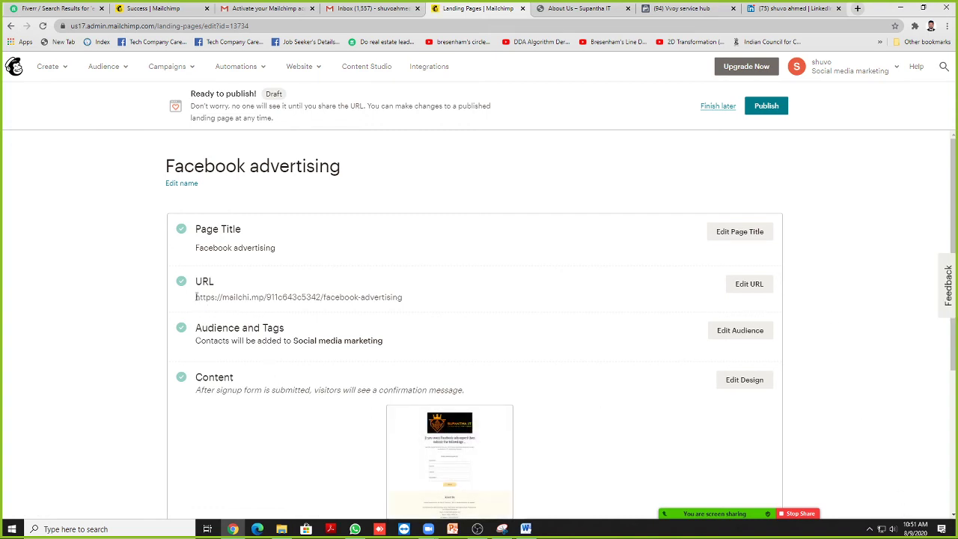
pyautogui.moveTo(194, 299); pyautogui.dragTo(402, 296)
pyautogui.hotkey('ctrl', 'c')
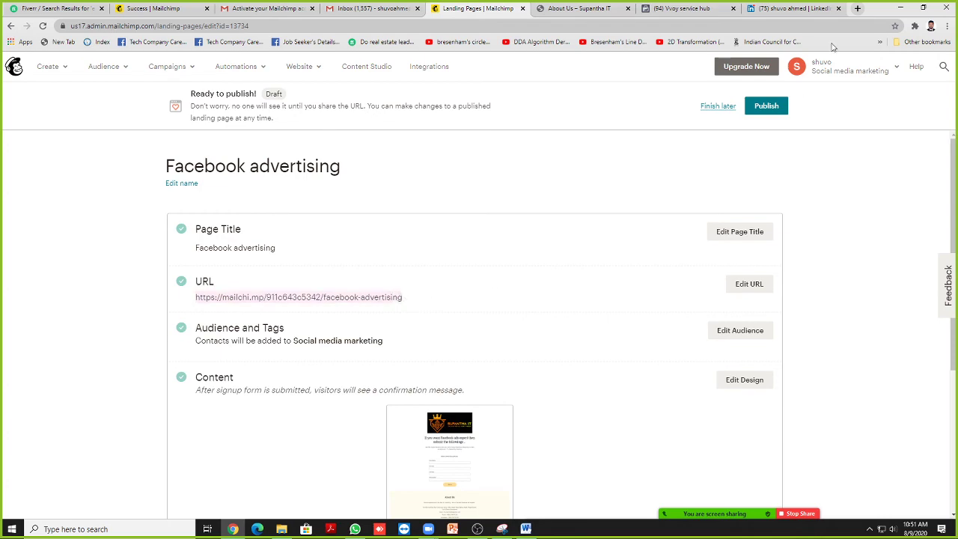
pyautogui.click(859, 9)
pyautogui.hotkey('ctrl', 'v')
pyautogui.press('Return')
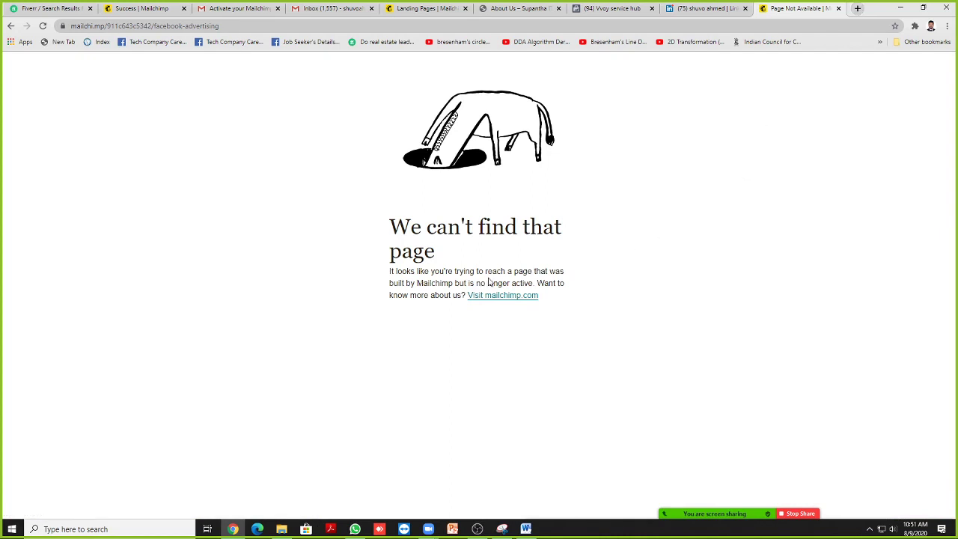
# - Go via the About Us tab back to the Mailchimp Landing Pages tab
pyautogui.click(518, 9)
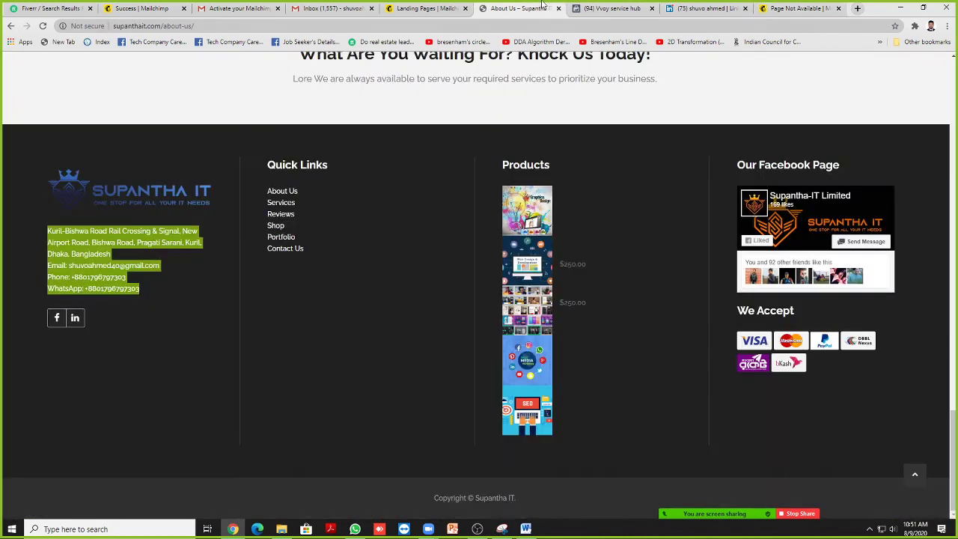
pyautogui.click(423, 8)
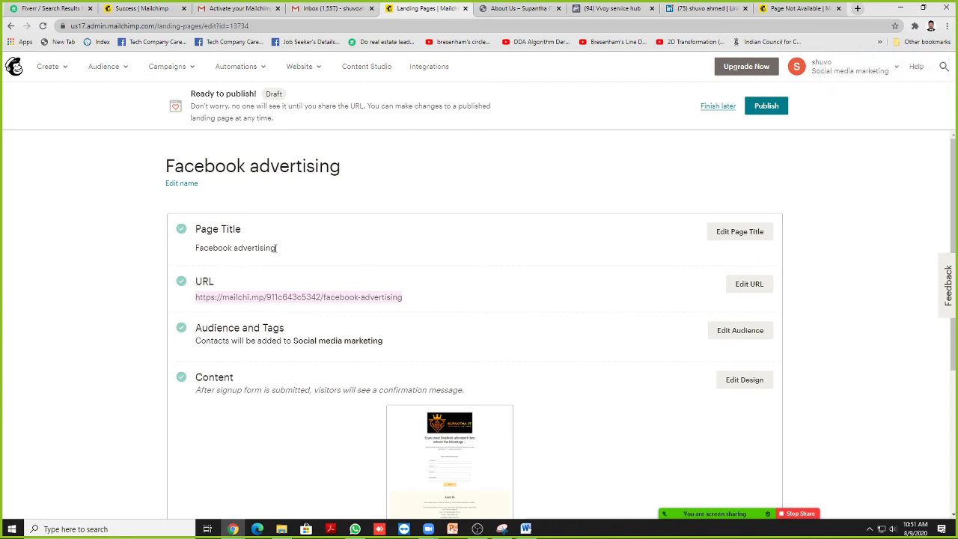
# - Highlight the landing page title and its URL while reviewing the setup
pyautogui.moveTo(276, 247); pyautogui.dragTo(192, 252)
pyautogui.click(192, 252)
pyautogui.moveTo(417, 302); pyautogui.dragTo(193, 297)
pyautogui.click(153, 297)
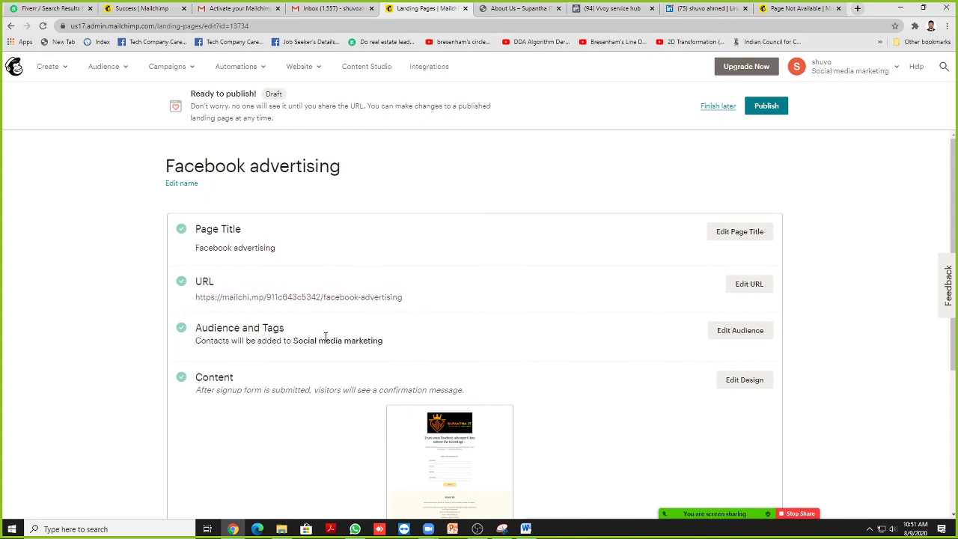
# - Scroll down and point out the confirmation message description and its note
pyautogui.scroll(-1, 352, 336)
pyautogui.scroll(-2, 402, 310)
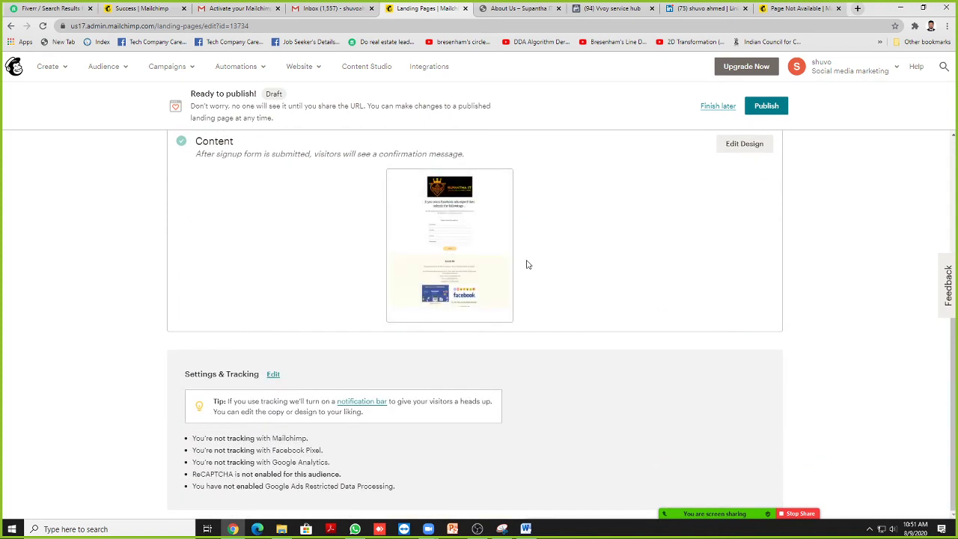
pyautogui.moveTo(494, 205)
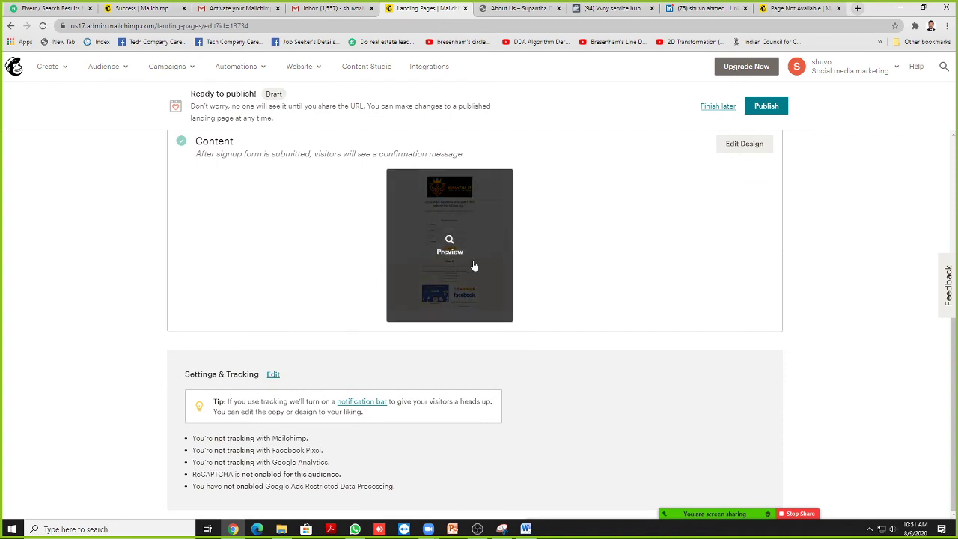
pyautogui.scroll(2, 751, 240)
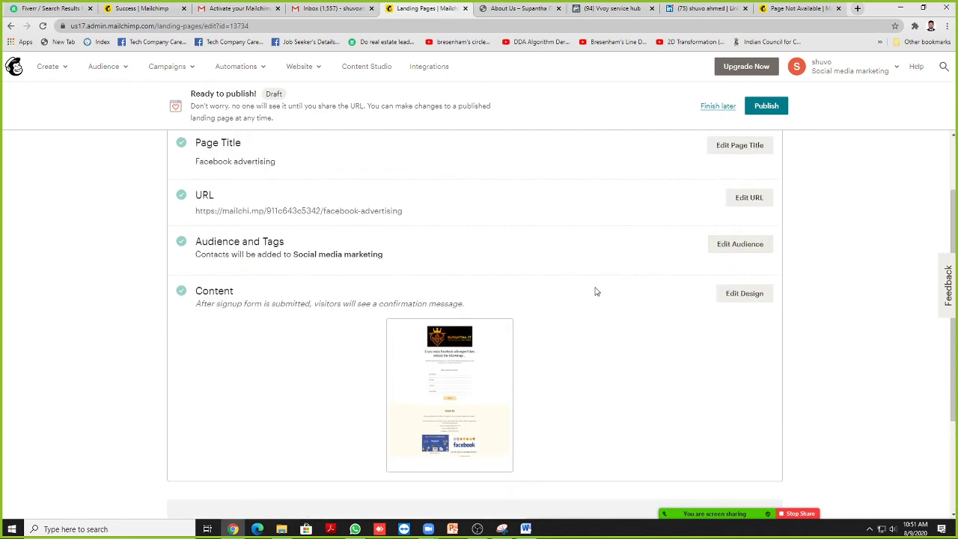
pyautogui.scroll(-1, 597, 291)
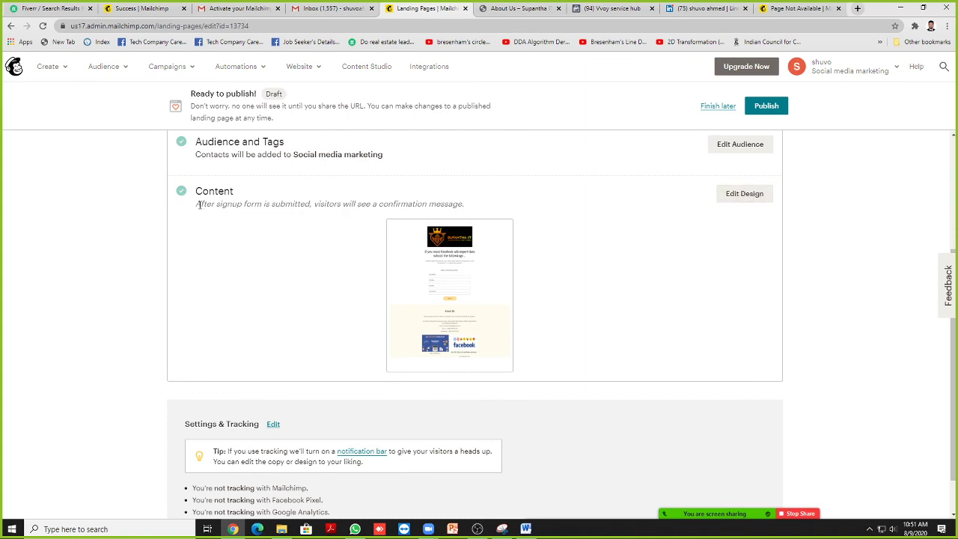
pyautogui.moveTo(199, 204)
pyautogui.mouseDown()
pyautogui.moveTo(255, 203)
pyautogui.moveTo(199, 206)
pyautogui.mouseUp()
pyautogui.click(266, 204)
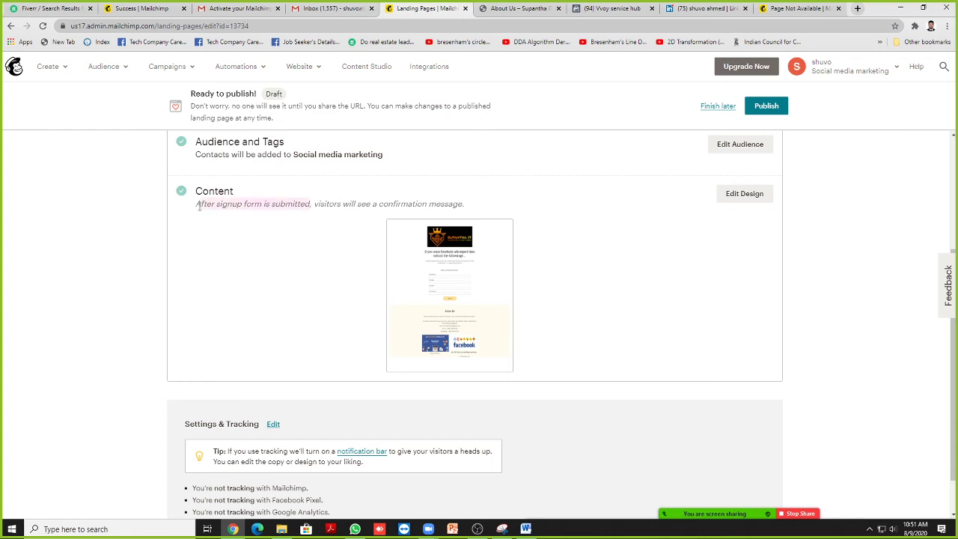
pyautogui.click(222, 209)
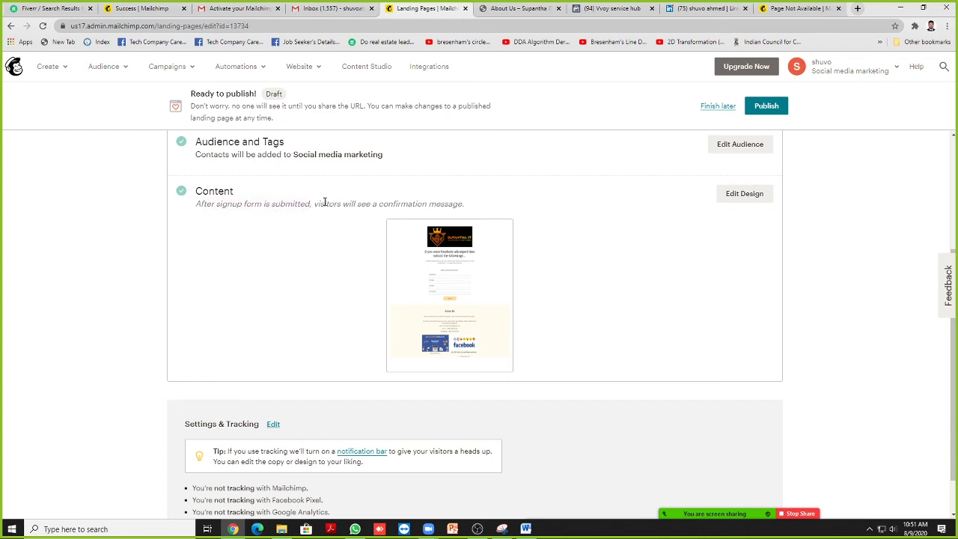
pyautogui.moveTo(324, 202); pyautogui.dragTo(464, 206)
pyautogui.click(464, 208)
# - Point out the tracking tip, then choose Edit next to Settings & Tracking
pyautogui.scroll(-1, 563, 327)
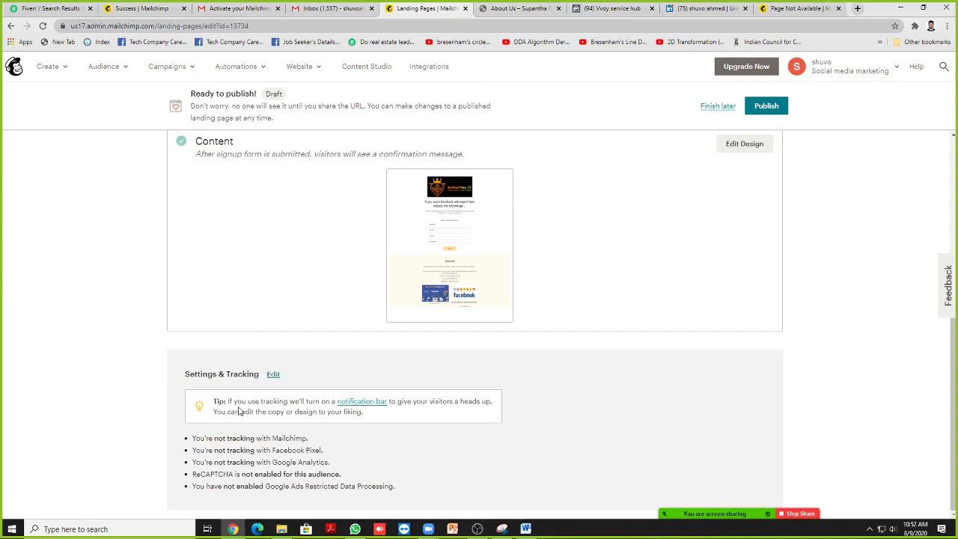
pyautogui.moveTo(231, 402); pyautogui.dragTo(261, 402)
pyautogui.moveTo(262, 401); pyautogui.dragTo(325, 402)
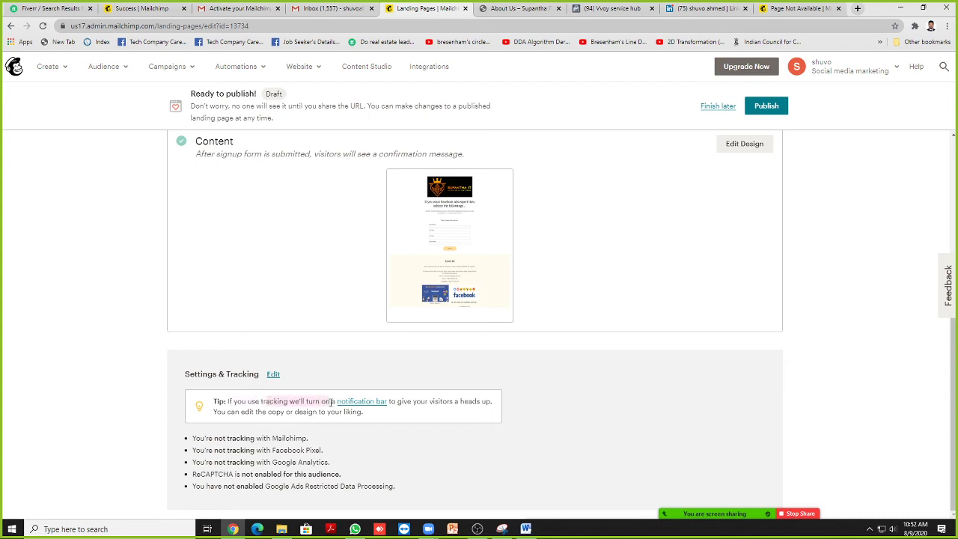
pyautogui.click(333, 402)
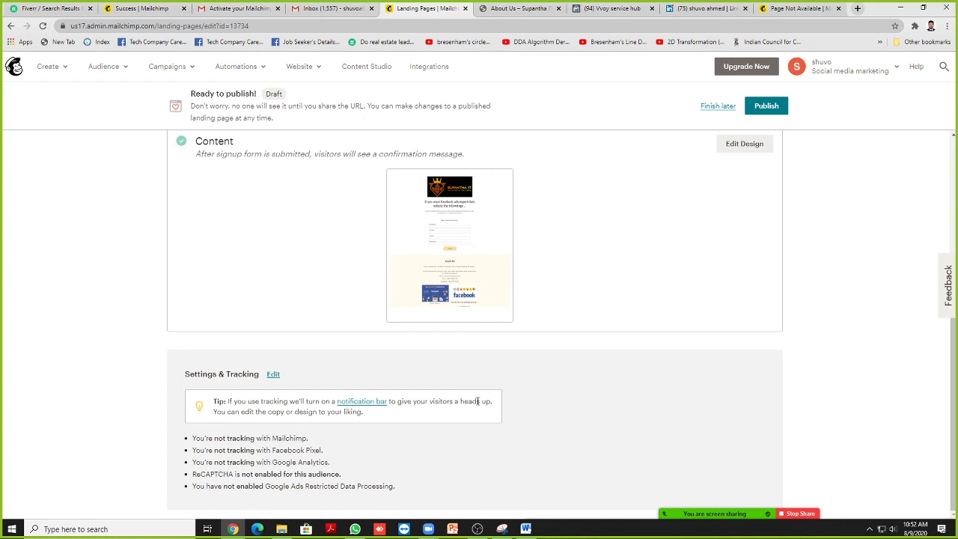
pyautogui.click(273, 374)
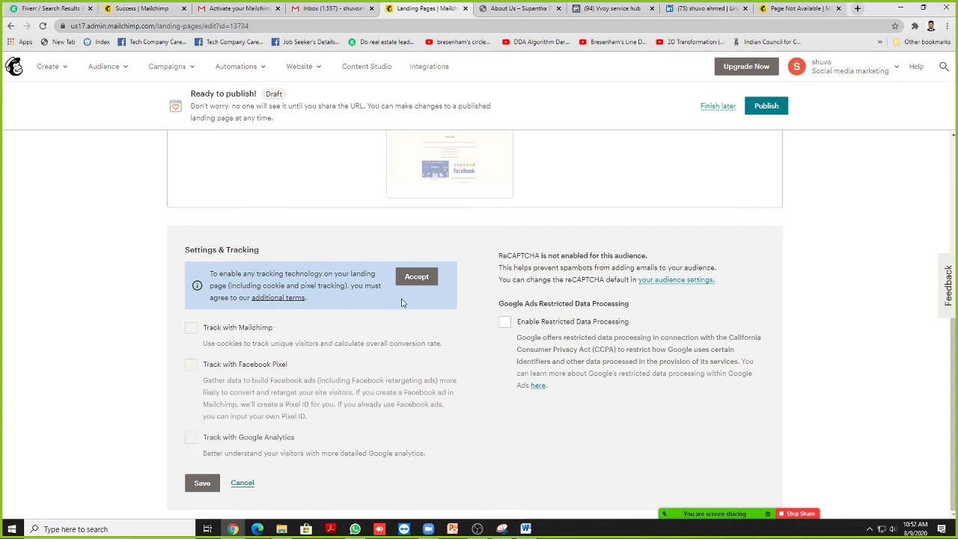
# - Accept the tracking terms and turn on Mailchimp and Facebook Pixel tracking, leaving Pixel ID blank
pyautogui.click(415, 277)
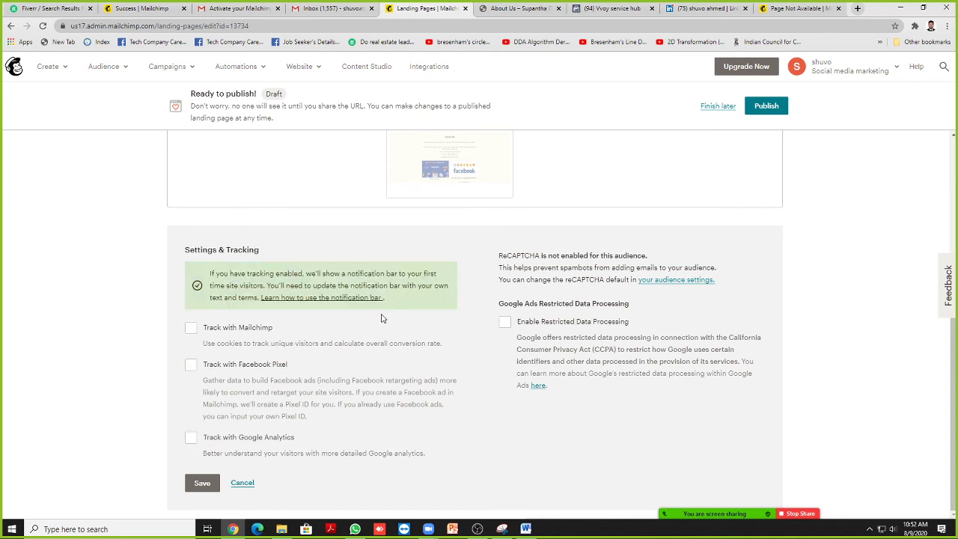
pyautogui.click(191, 332)
pyautogui.click(191, 366)
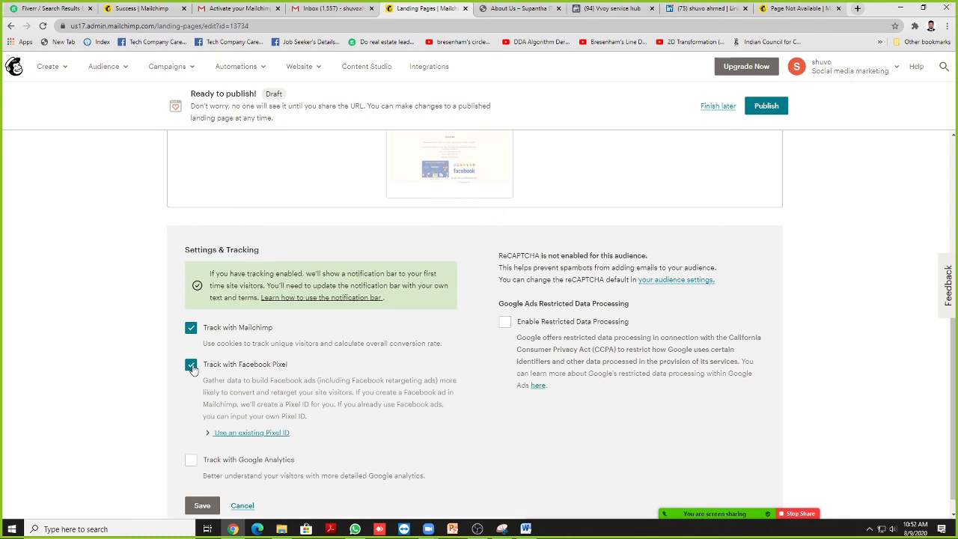
pyautogui.scroll(-1, 217, 385)
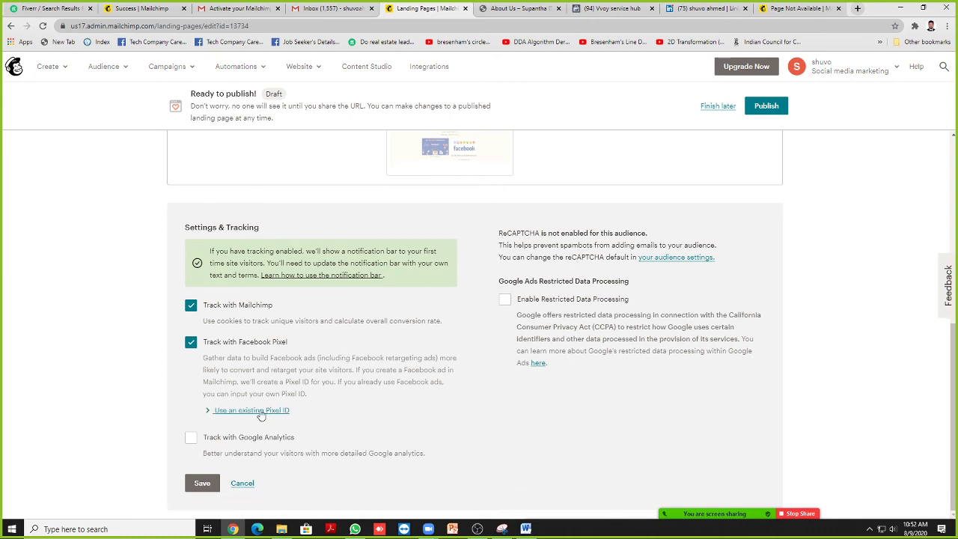
pyautogui.click(260, 414)
pyautogui.scroll(-1, 262, 399)
pyautogui.click(232, 395)
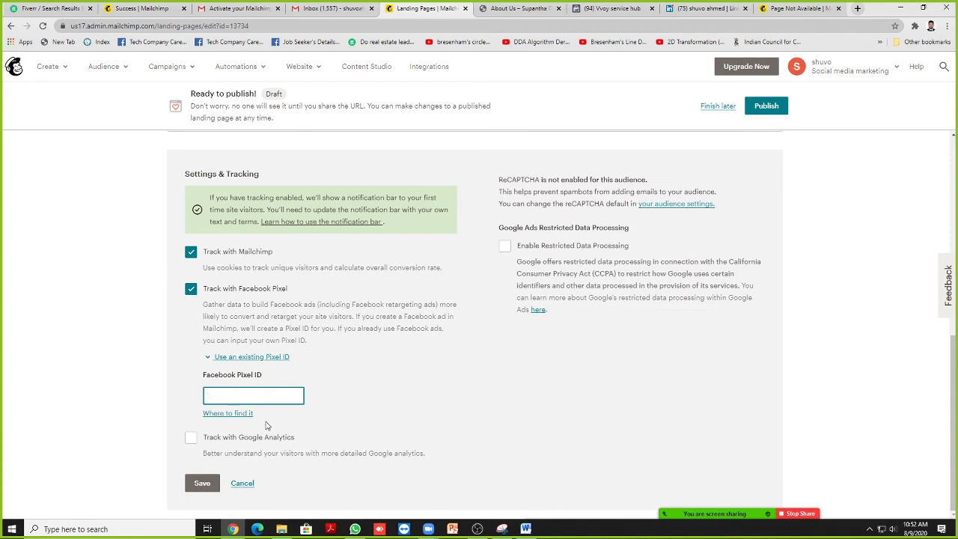
pyautogui.click(241, 442)
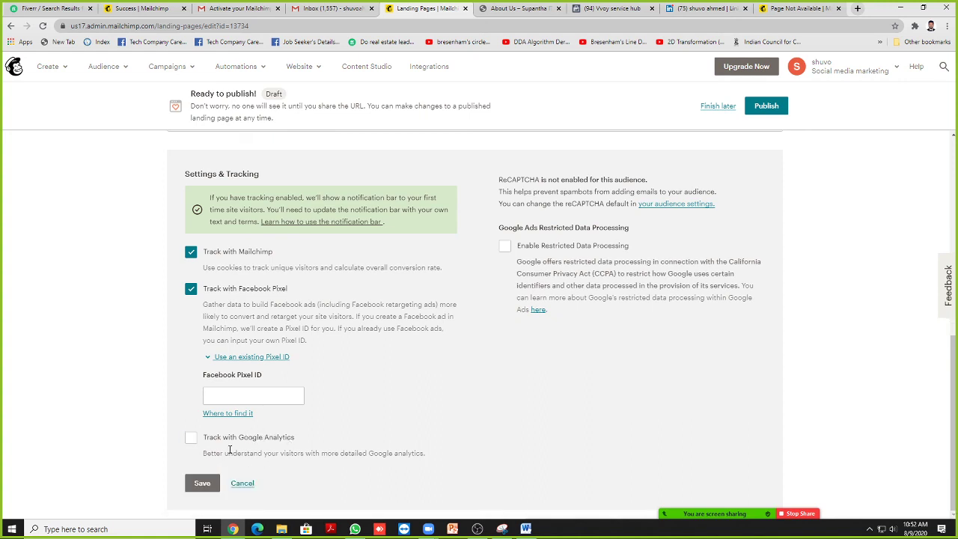
# - Turn on Google Analytics tracking and start a new browser tab to find its ID
pyautogui.click(193, 442)
pyautogui.scroll(-1, 286, 425)
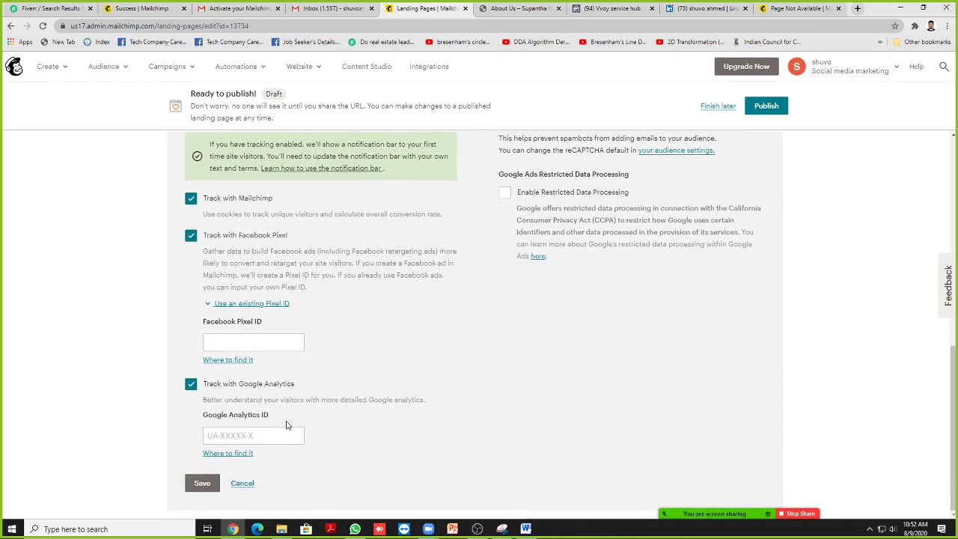
pyautogui.click(214, 436)
pyautogui.click(857, 8)
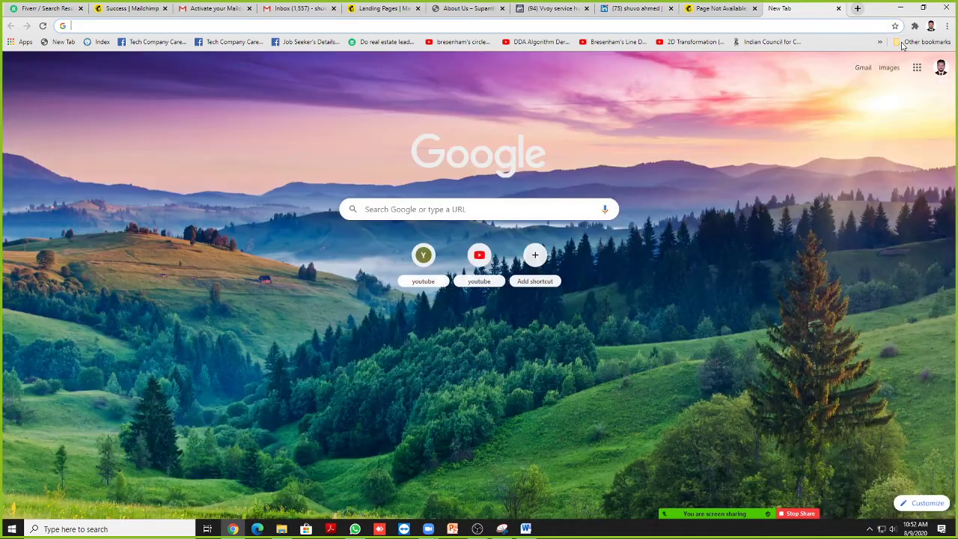
# - Open Google Analytics from Other bookmarks and browse the account and property picker
pyautogui.click(906, 42)
pyautogui.click(796, 103)
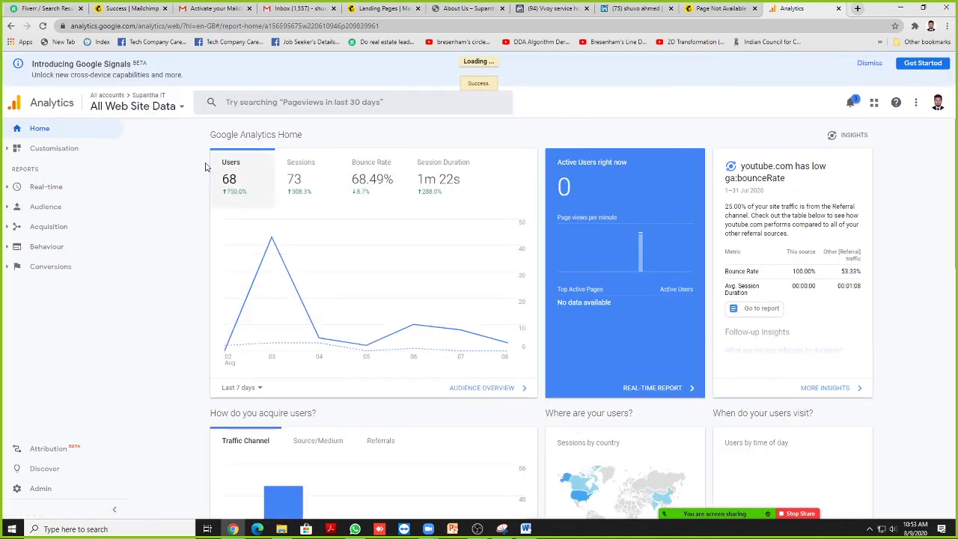
pyautogui.click(161, 107)
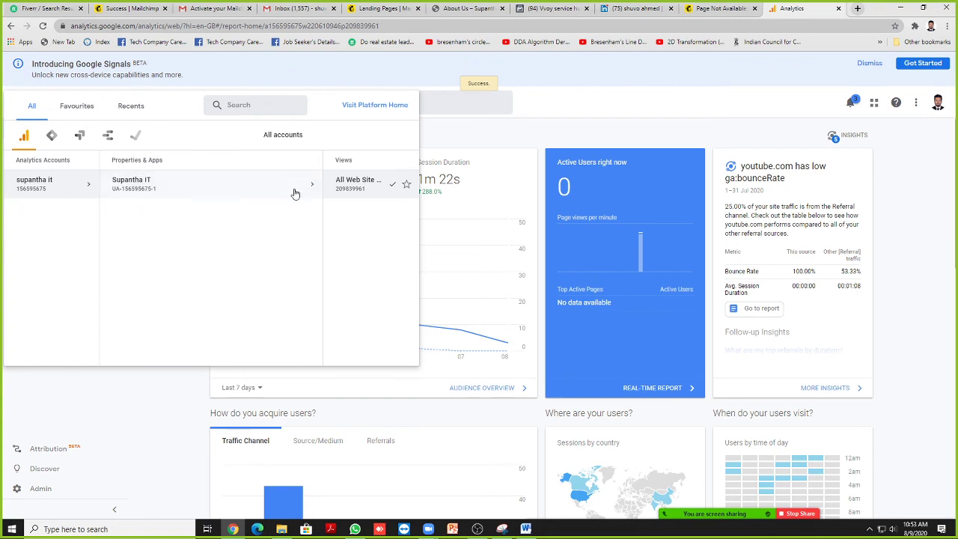
pyautogui.click(735, 81)
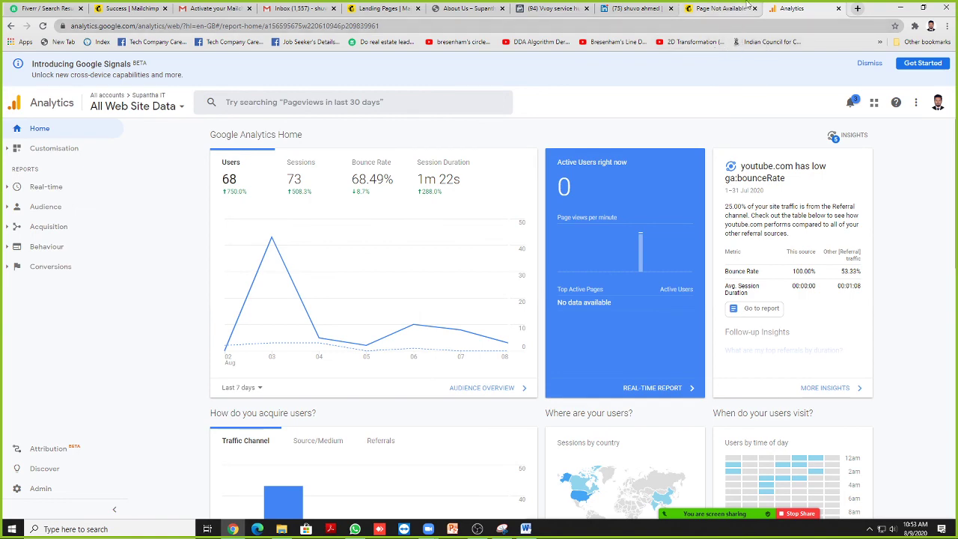
# - Check the All Web Site Data property's tracking ID, then return to the Mailchimp tab
pyautogui.click(698, 6)
pyautogui.click(382, 8)
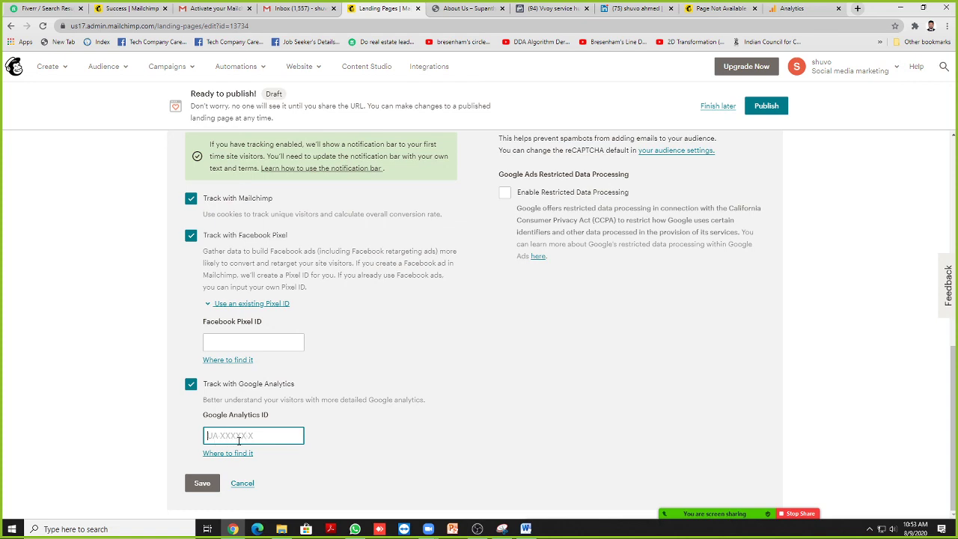
pyautogui.click(790, 8)
pyautogui.click(178, 109)
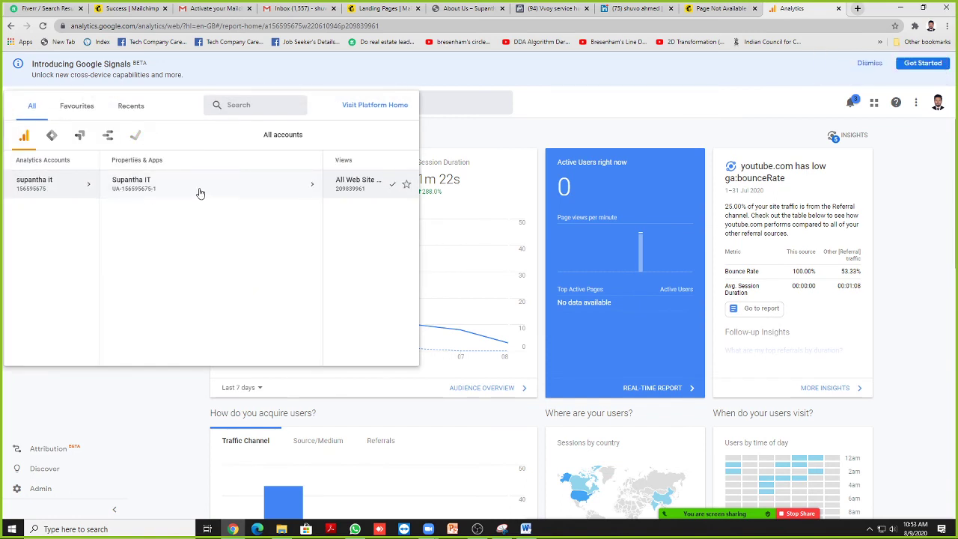
pyautogui.click(386, 8)
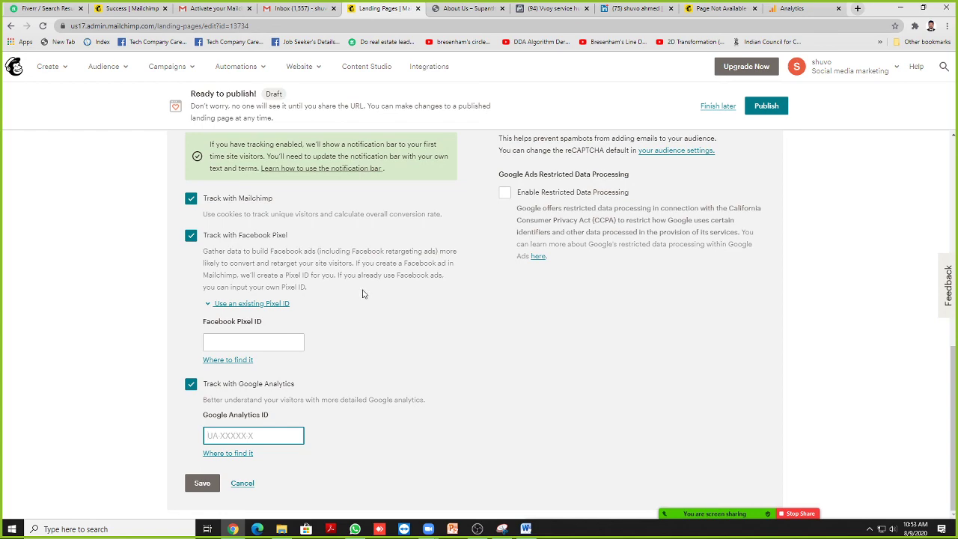
# - Untick Facebook Pixel and Google Analytics tracking, keeping only Mailchimp tracking, and save
pyautogui.scroll(3, 350, 300)
pyautogui.scroll(-2, 374, 292)
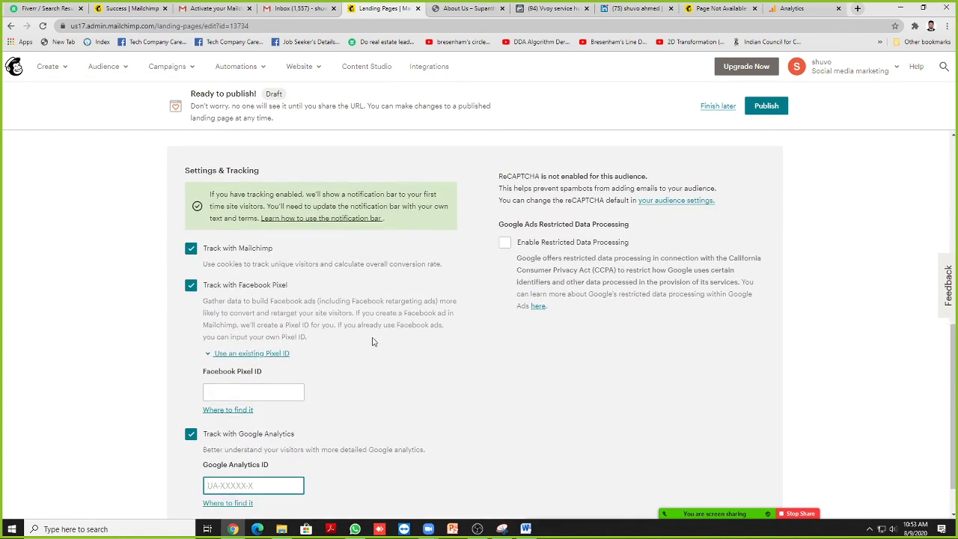
pyautogui.click(191, 285)
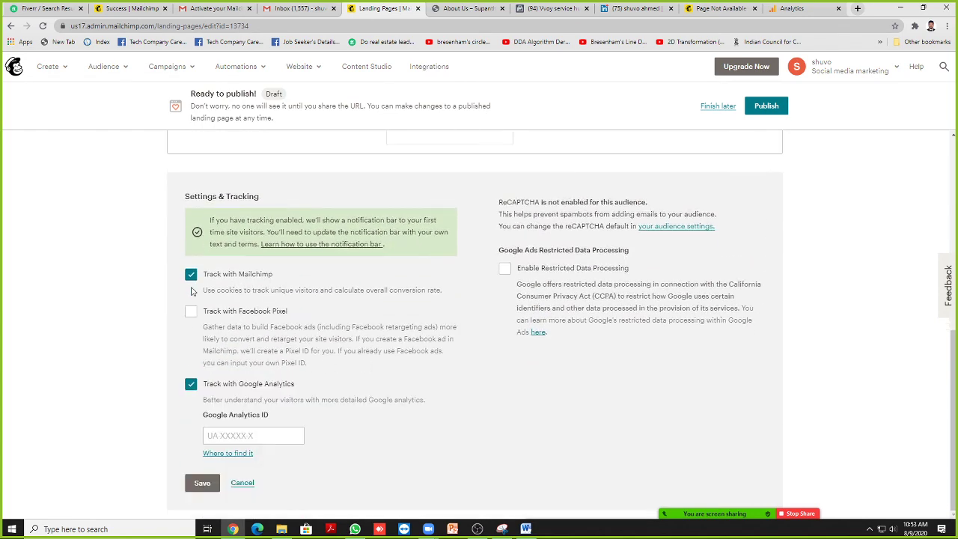
pyautogui.click(191, 385)
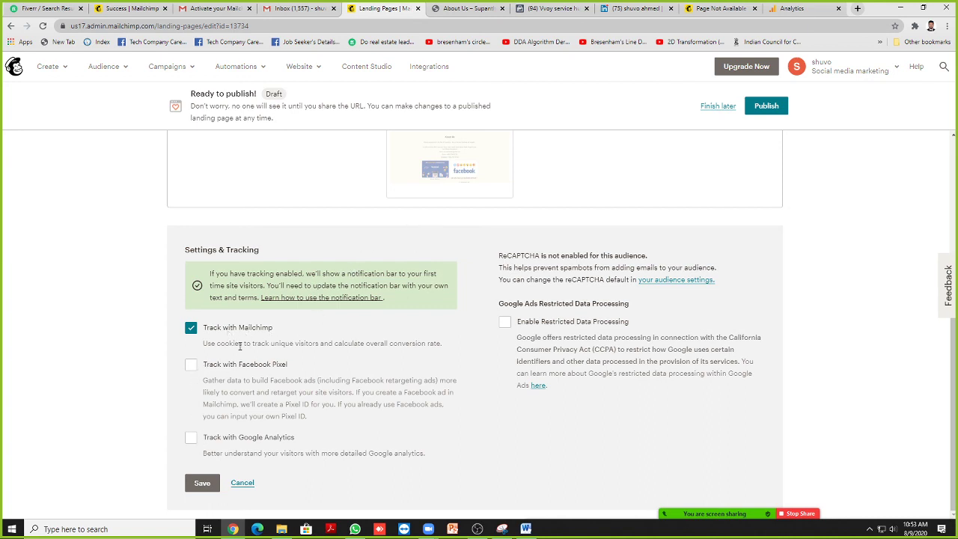
pyautogui.click(202, 482)
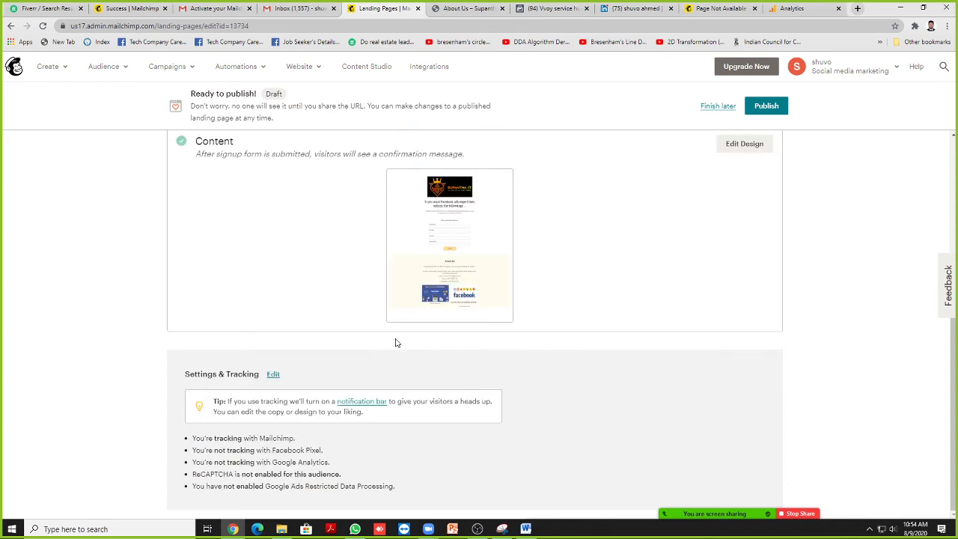
pyautogui.scroll(3, 396, 343)
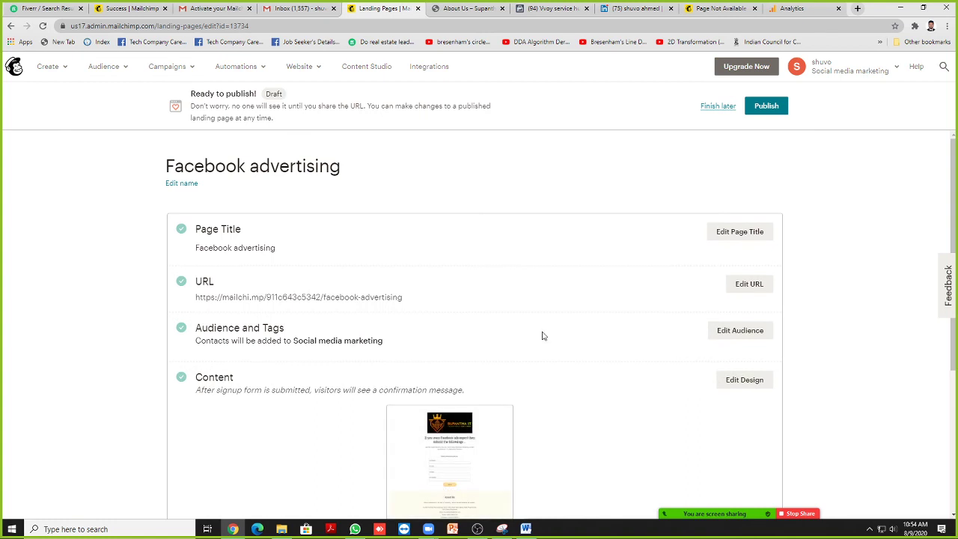
# - Publish the Facebook advertising landing page, copy its live URL, and open a new tab
pyautogui.click(772, 106)
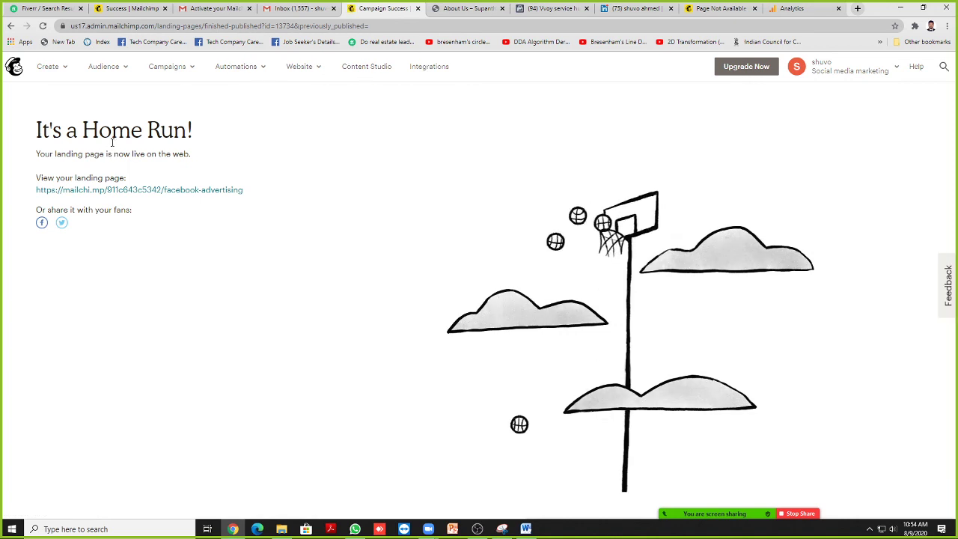
pyautogui.moveTo(49, 153)
pyautogui.mouseDown()
pyautogui.moveTo(174, 154)
pyautogui.moveTo(36, 155)
pyautogui.mouseUp()
pyautogui.click(179, 153)
pyautogui.click(37, 156)
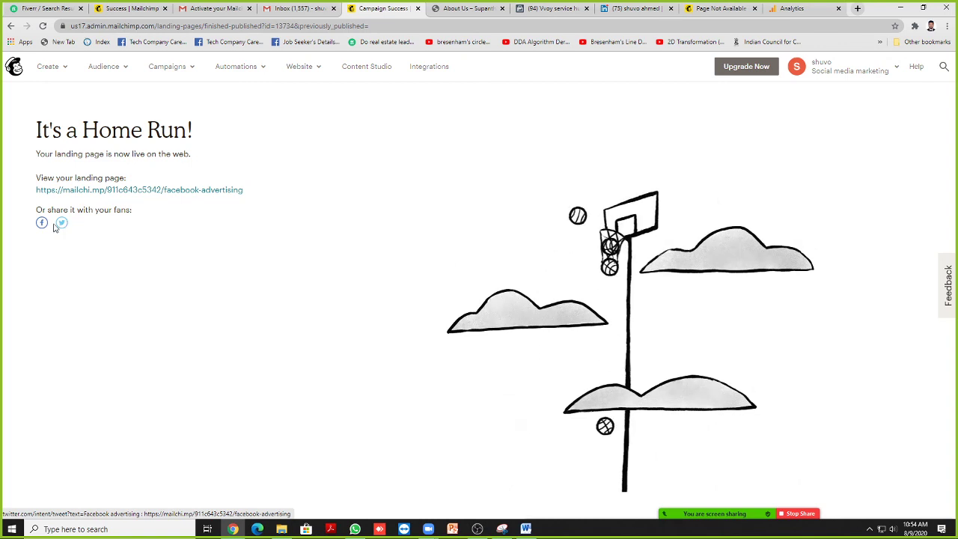
pyautogui.moveTo(249, 193); pyautogui.dragTo(36, 189)
pyautogui.hotkey('ctrl', 'c')
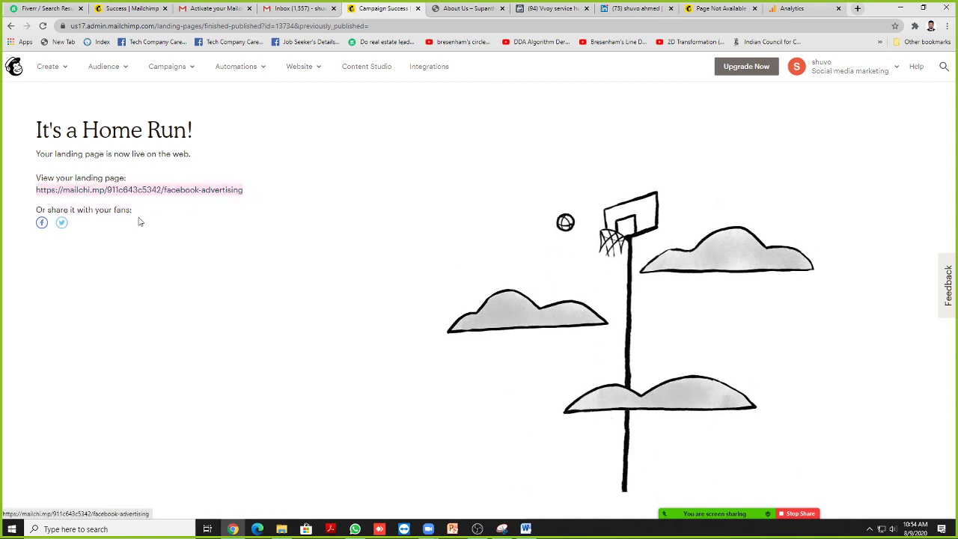
pyautogui.click(857, 9)
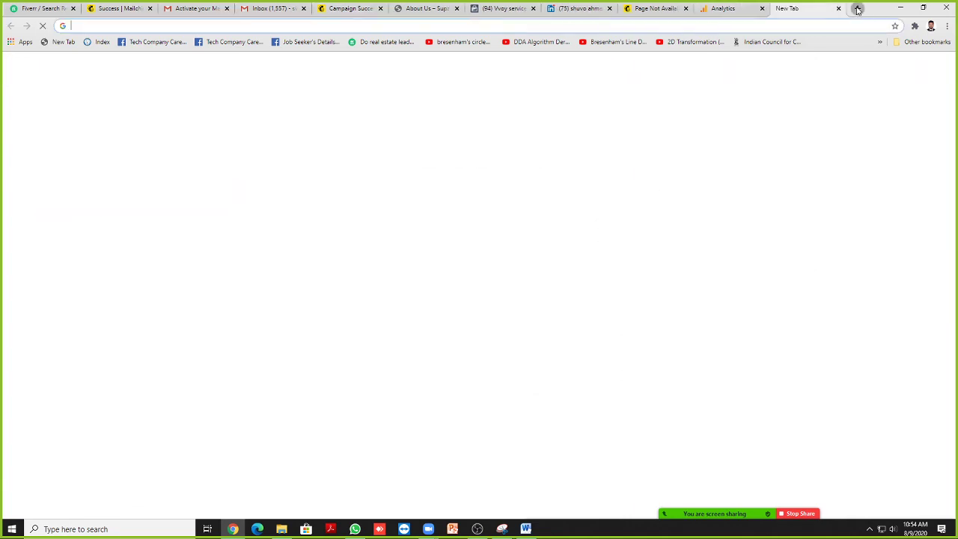
# - Load the copied landing page link and confirm the Supantha IT logo opens the company website
pyautogui.hotkey('ctrl', 'v')
pyautogui.press('Return')
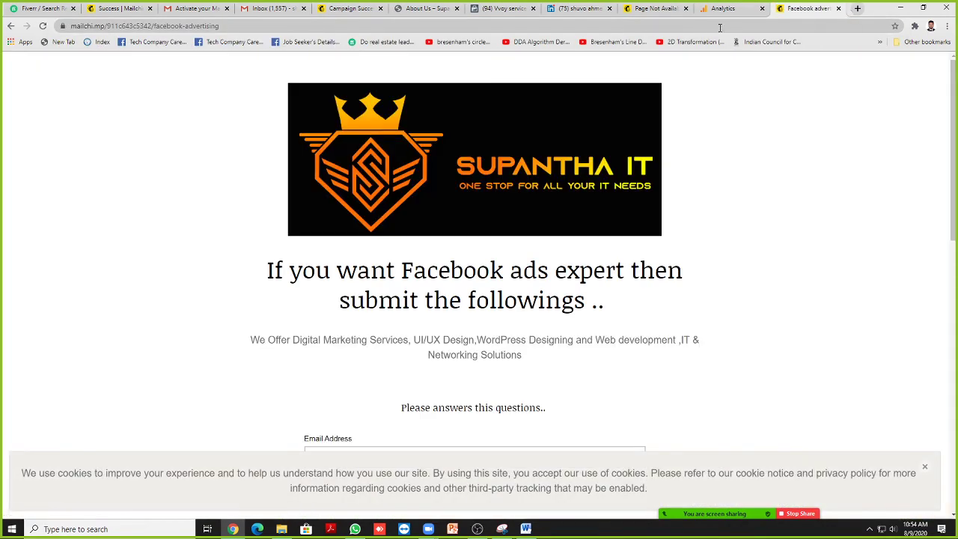
pyautogui.click(925, 468)
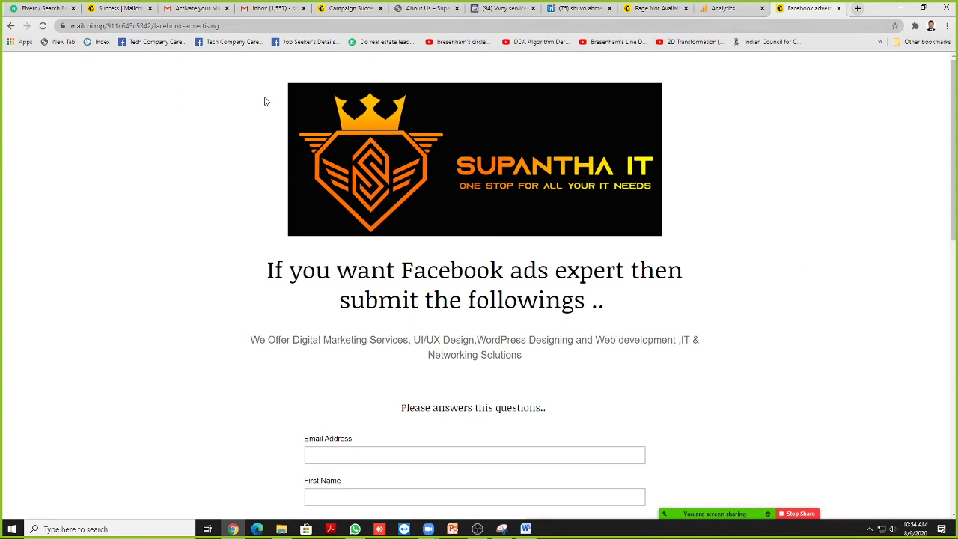
pyautogui.click(407, 130)
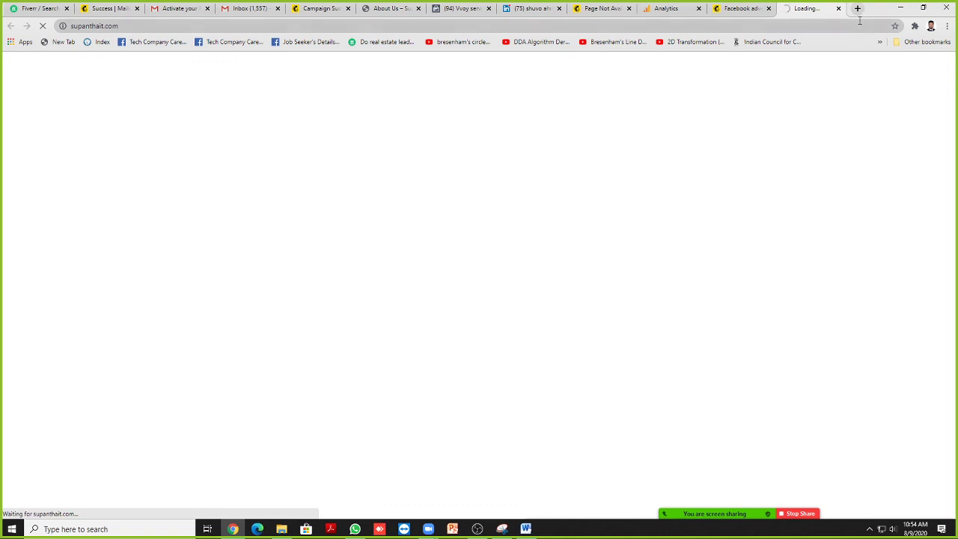
pyautogui.click(839, 8)
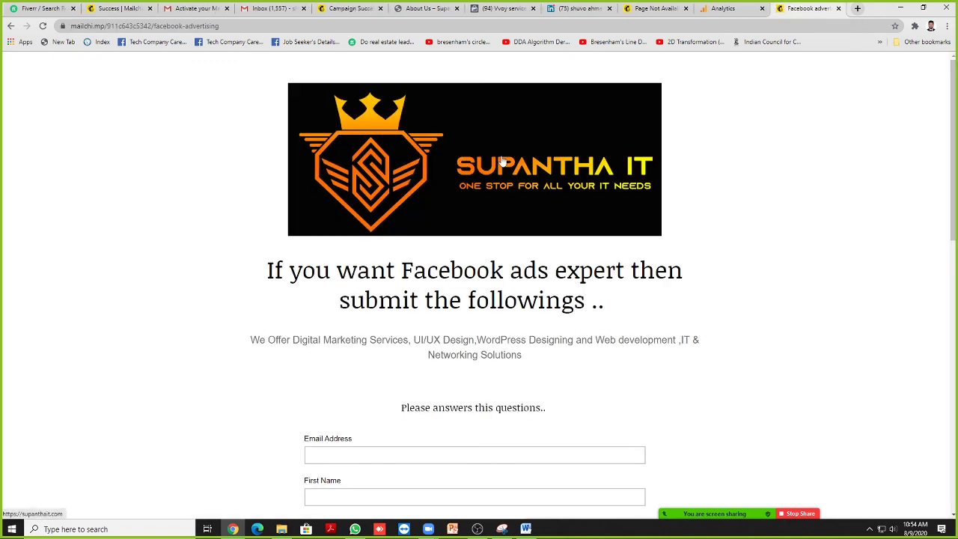
pyautogui.click(497, 148)
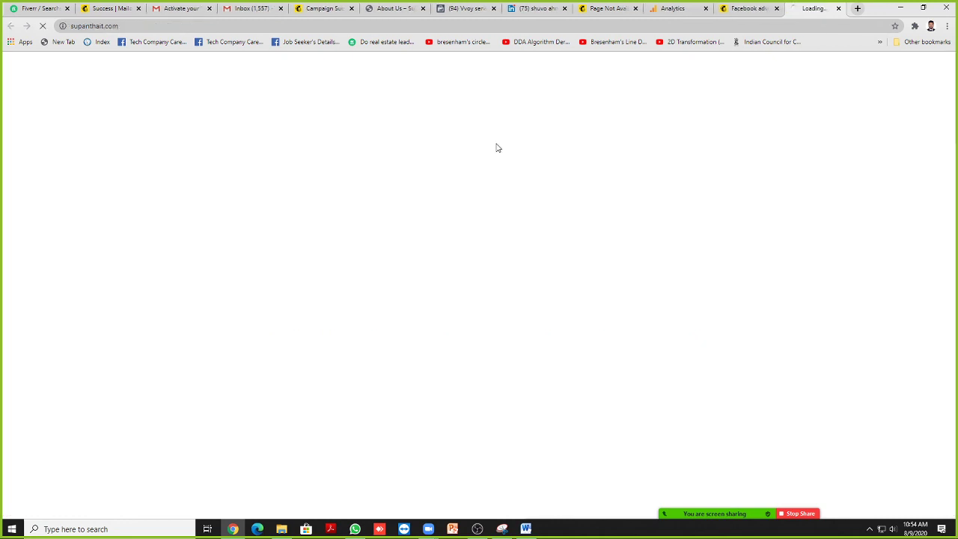
pyautogui.moveTo(120, 27); pyautogui.dragTo(64, 30)
pyautogui.click(736, 7)
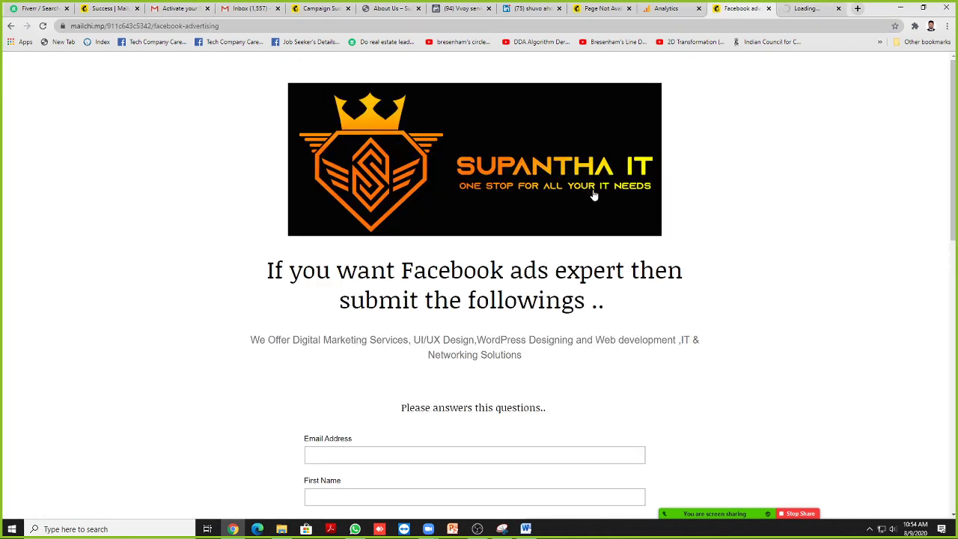
# - Enter the incomplete email 's', move through the name and phone fields, and submit
pyautogui.scroll(-2, 430, 237)
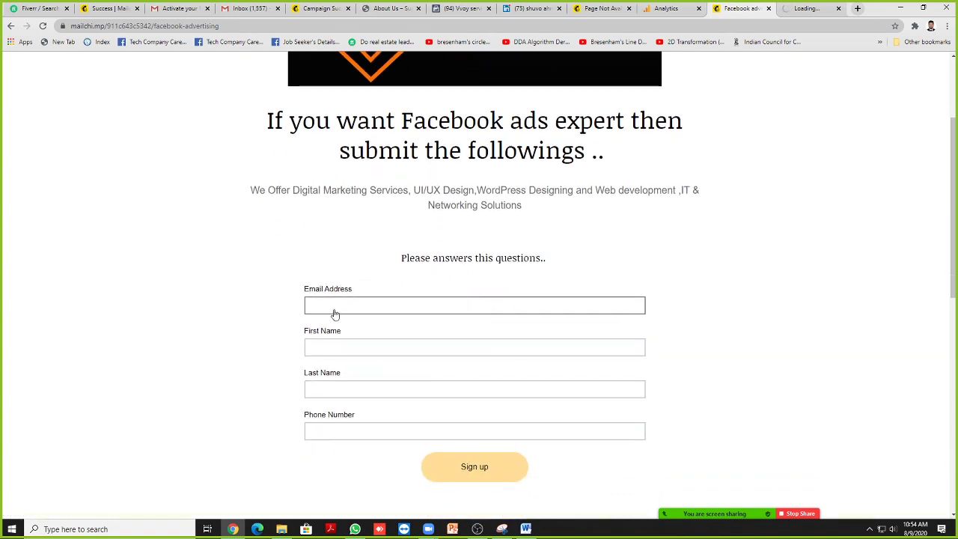
pyautogui.click(336, 311)
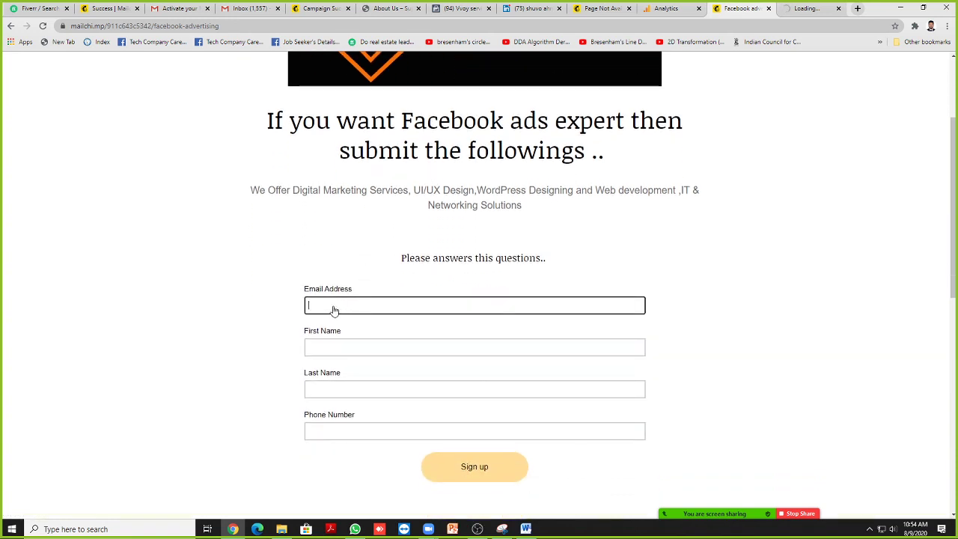
pyautogui.write('shuv')
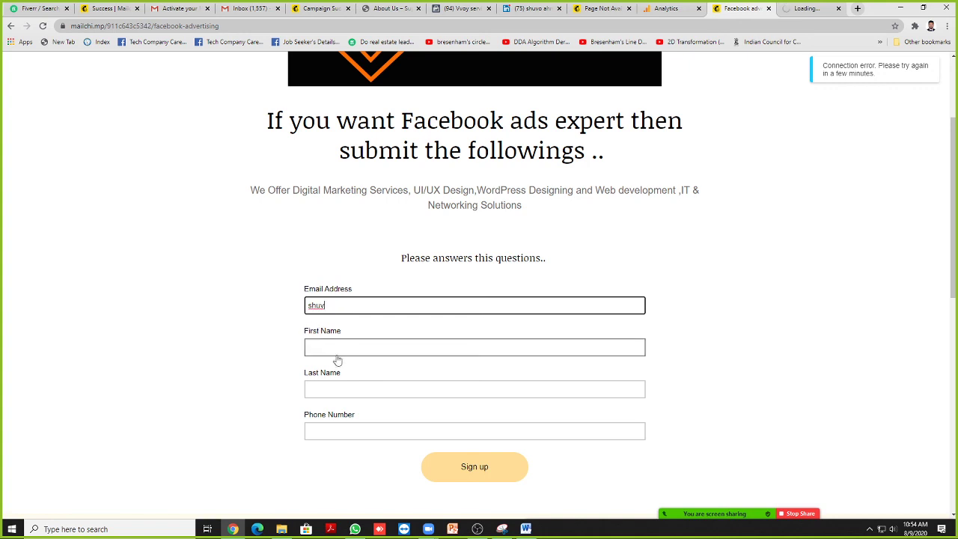
pyautogui.click(341, 352)
pyautogui.click(345, 402)
pyautogui.scroll(-2, 293, 344)
pyautogui.click(363, 300)
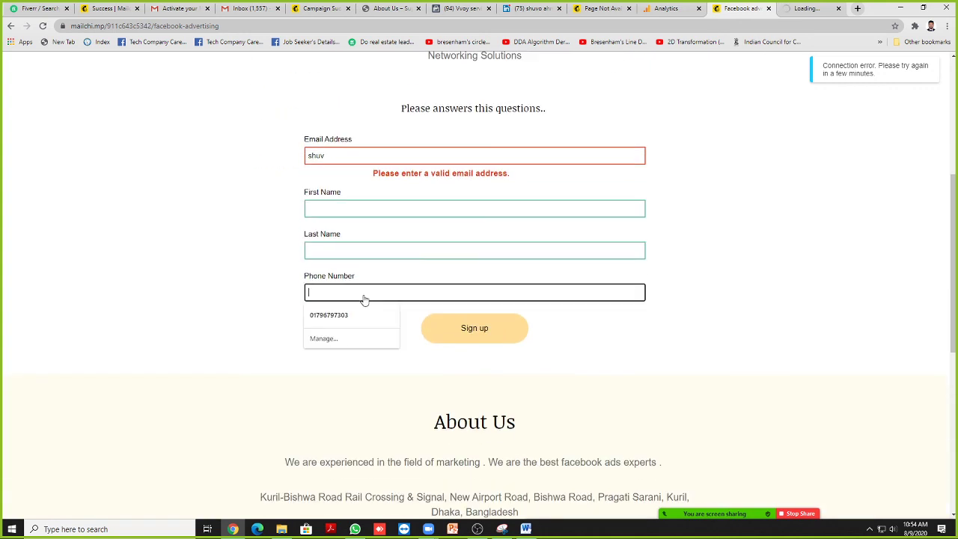
pyautogui.click(447, 336)
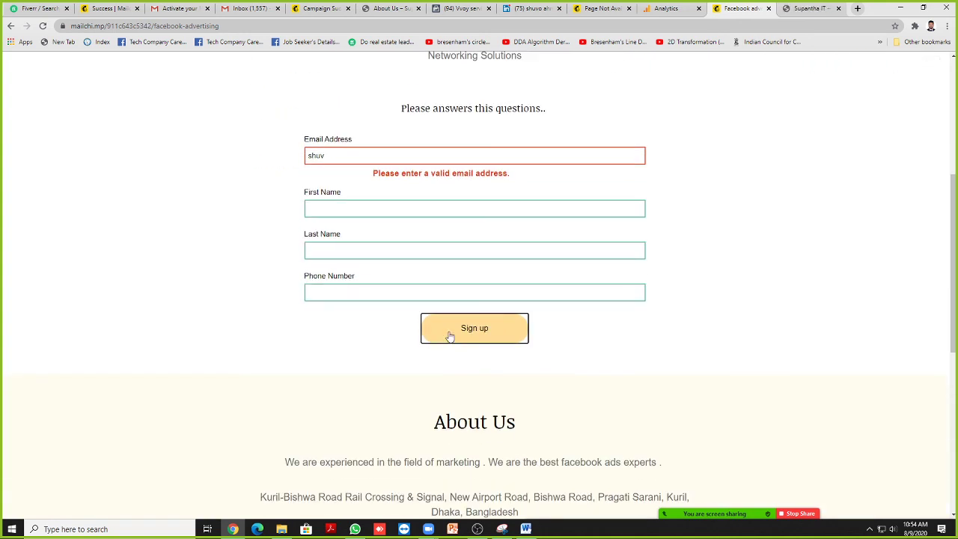
# - Compare with the company website tab and scroll the landing page down to About Us
pyautogui.hotkey('ctrl', 'Tab')
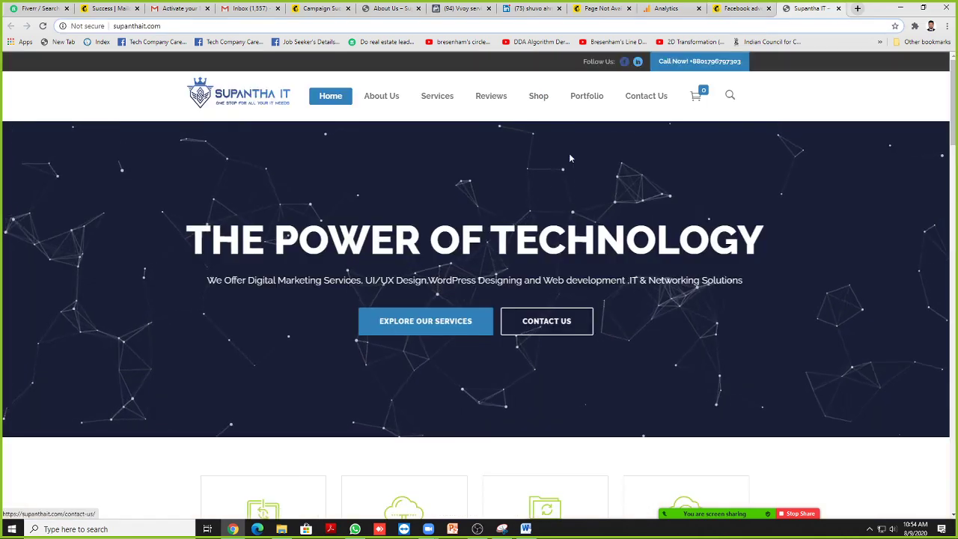
pyautogui.hotkey('ctrl', 'shift', 'Tab')
pyautogui.scroll(4, 576, 299)
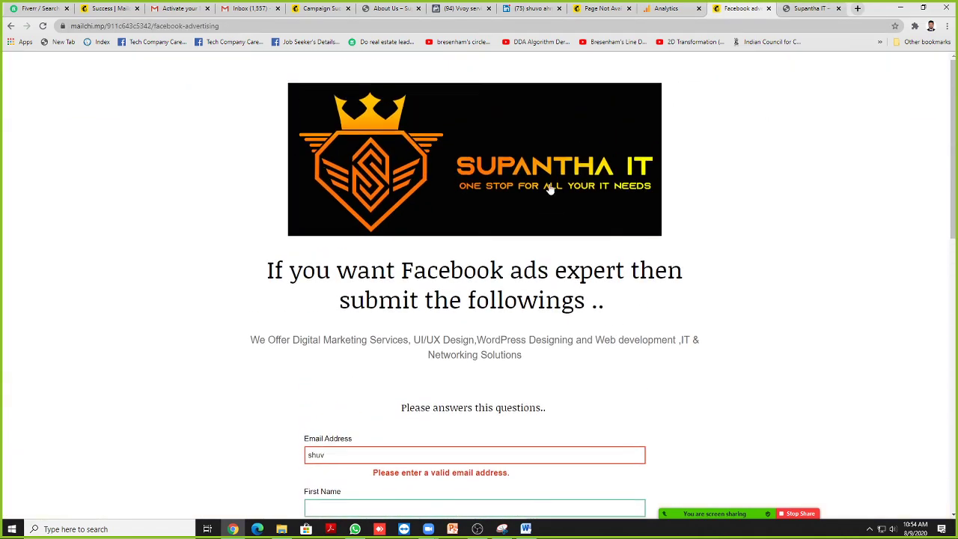
pyautogui.scroll(-3, 708, 101)
pyautogui.hotkey('ctrl', 'Tab')
pyautogui.hotkey('ctrl', 'shift', 'Tab')
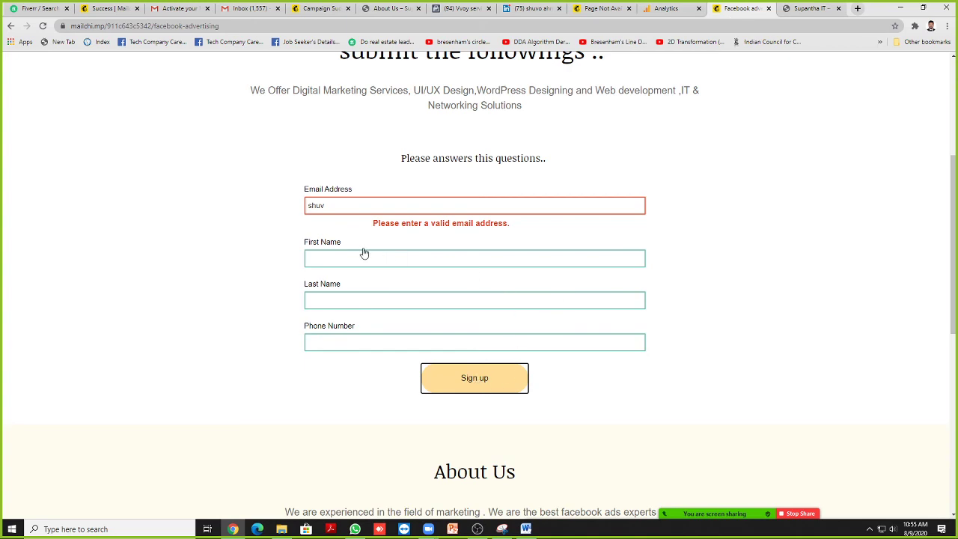
pyautogui.scroll(-5, 364, 253)
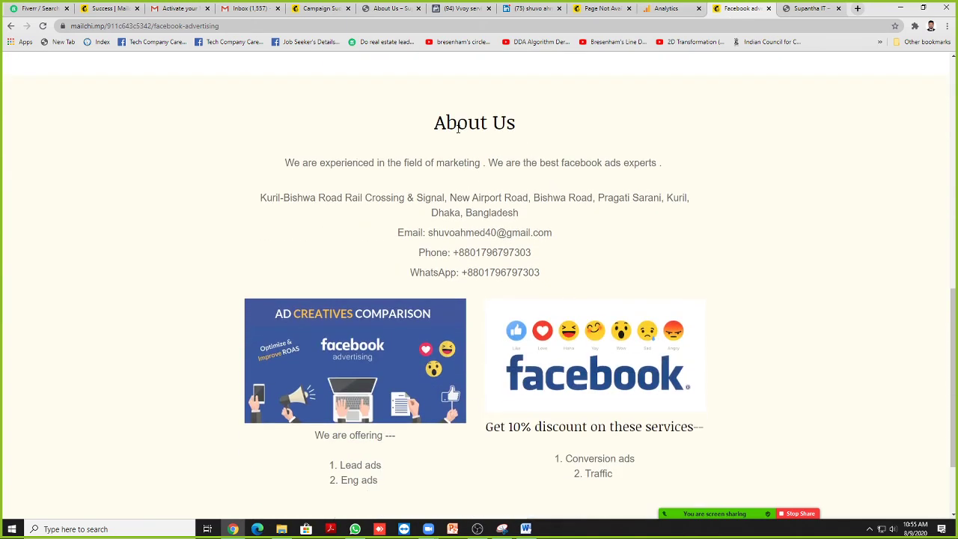
pyautogui.moveTo(302, 163); pyautogui.dragTo(539, 268)
pyautogui.scroll(-1, 536, 271)
pyautogui.scroll(-1, 536, 271)
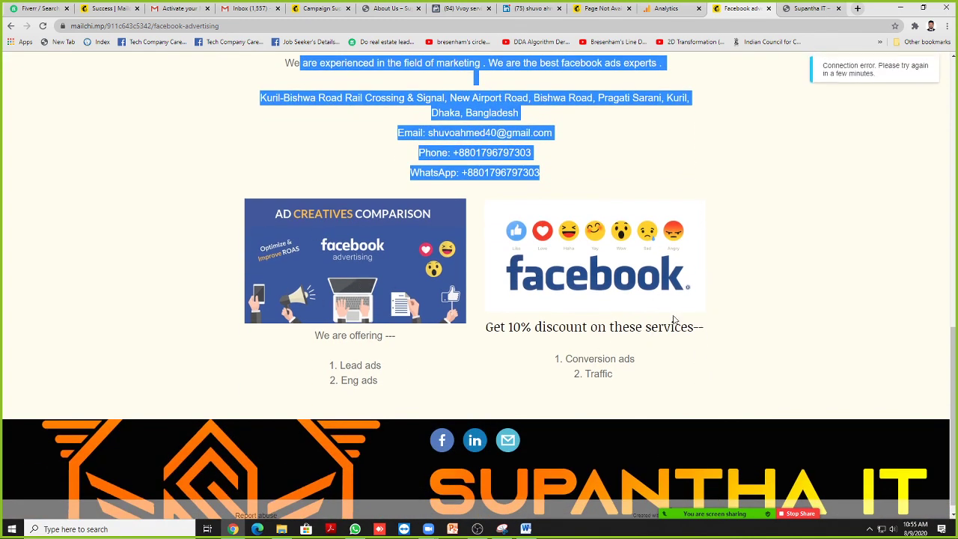
pyautogui.scroll(-1, 672, 321)
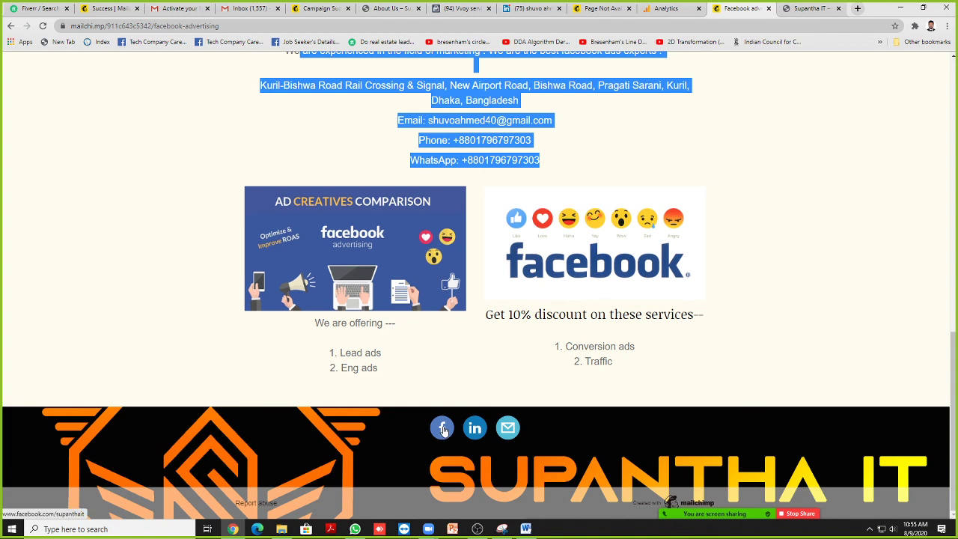
pyautogui.click(443, 430)
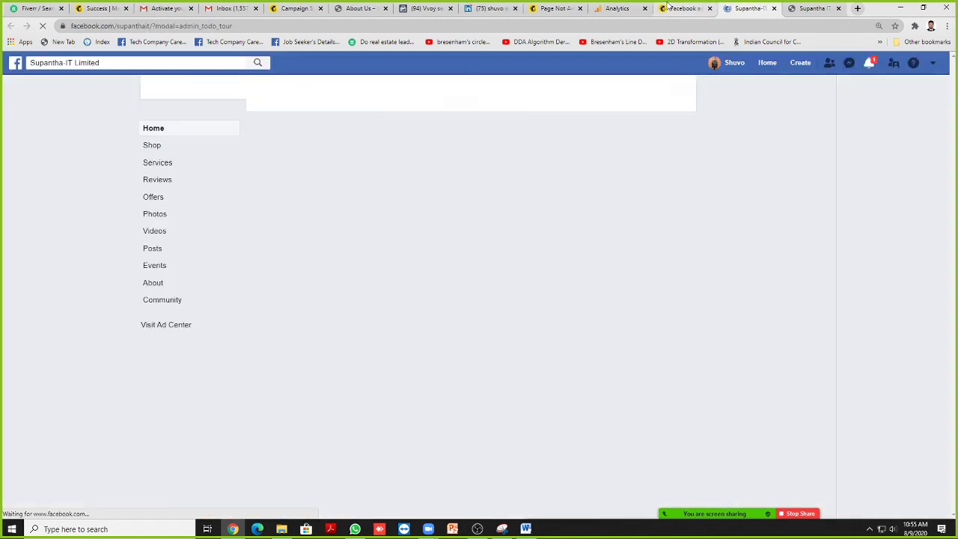
pyautogui.click(670, 8)
pyautogui.click(747, 8)
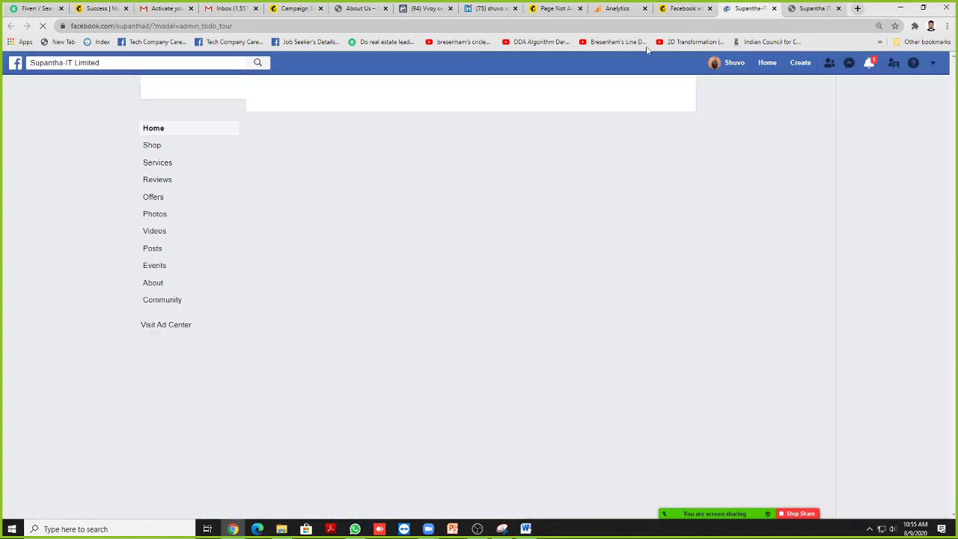
pyautogui.click(774, 7)
pyautogui.click(477, 428)
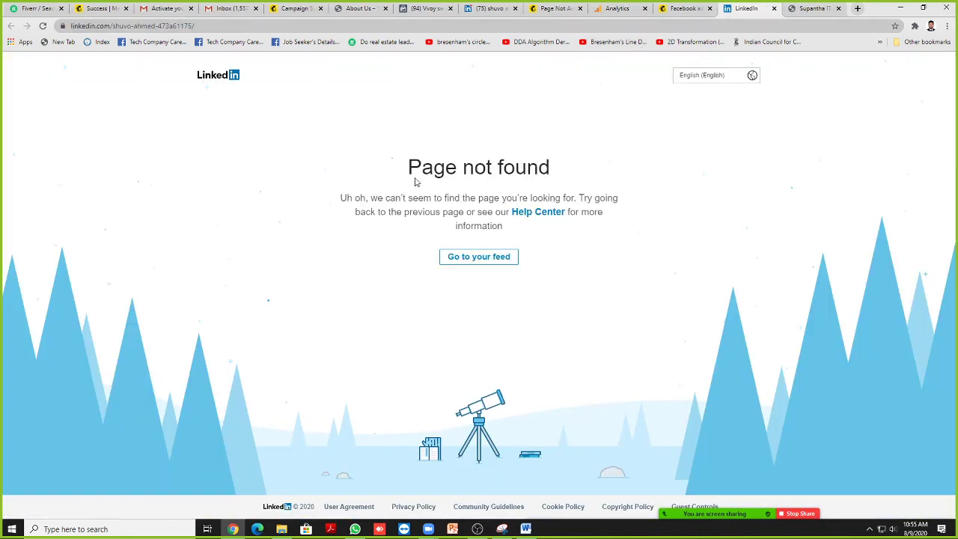
pyautogui.moveTo(409, 171); pyautogui.dragTo(551, 171)
pyautogui.click(580, 174)
pyautogui.click(774, 9)
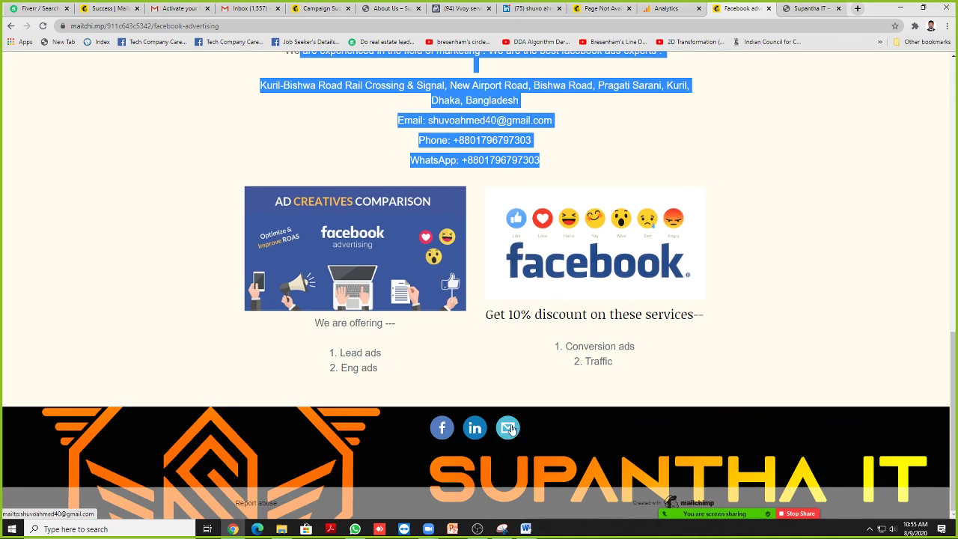
pyautogui.click(509, 428)
pyautogui.scroll(-3, 475, 254)
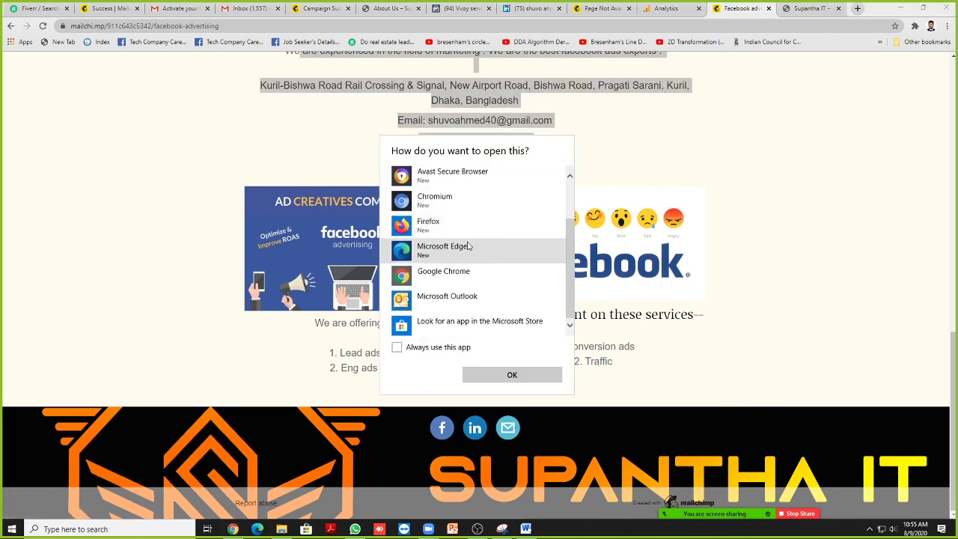
pyautogui.scroll(1, 467, 235)
pyautogui.scroll(1, 460, 217)
pyautogui.doubleClick(451, 194)
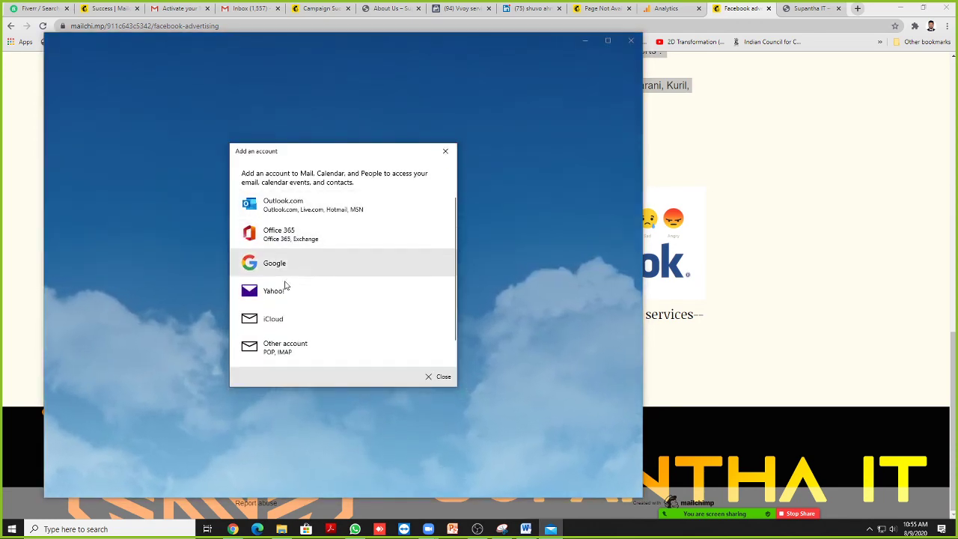
pyautogui.click(444, 151)
pyautogui.click(630, 43)
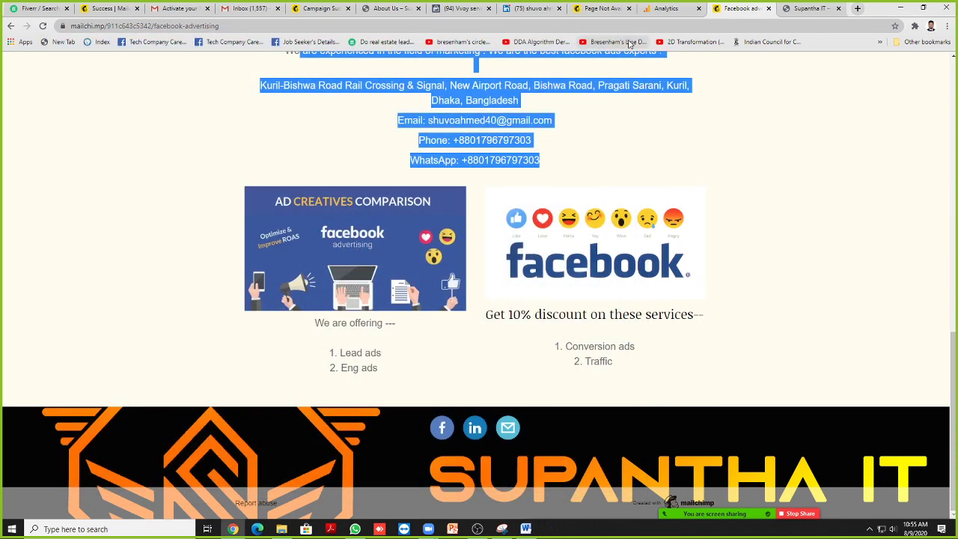
pyautogui.click(776, 186)
pyautogui.scroll(3, 792, 267)
pyautogui.scroll(6, 819, 274)
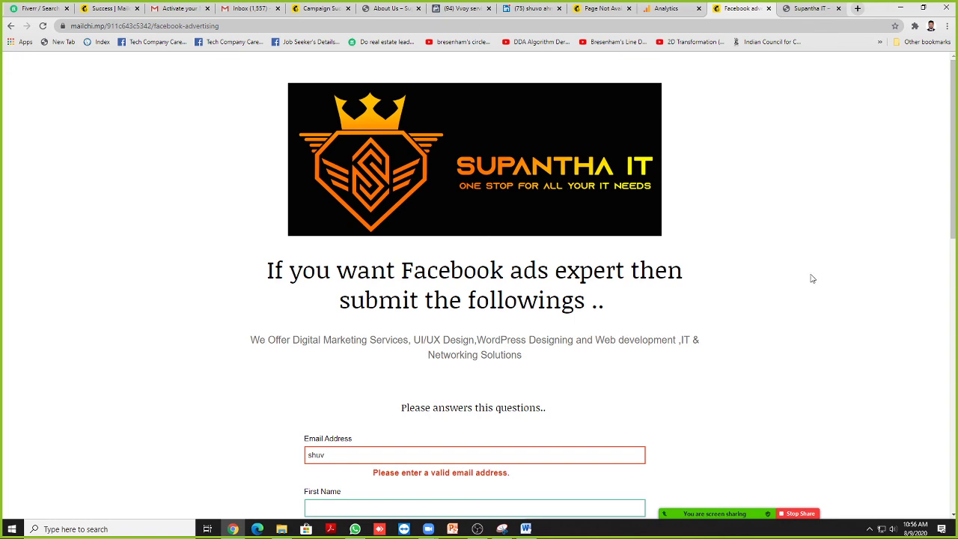
pyautogui.scroll(-9, 791, 314)
pyautogui.scroll(4, 793, 327)
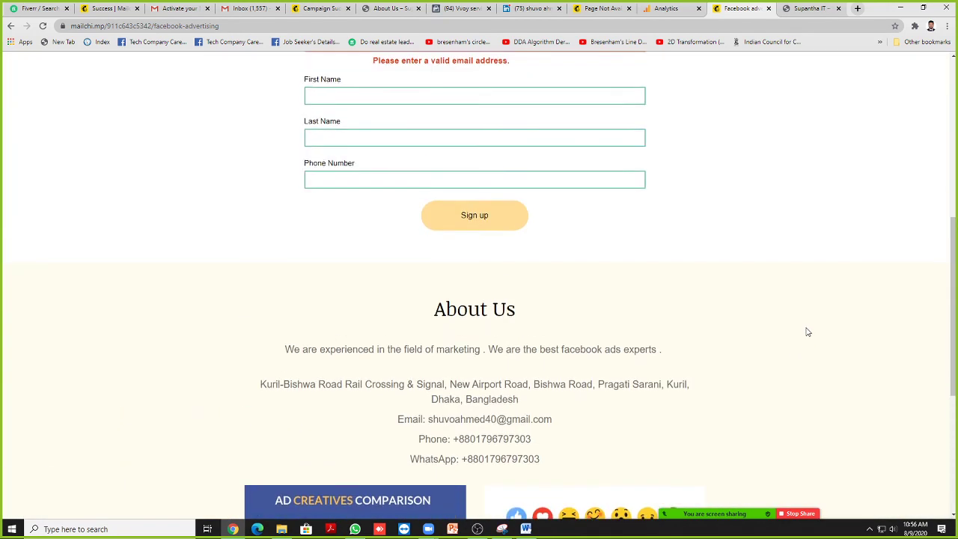
pyautogui.scroll(5, 807, 332)
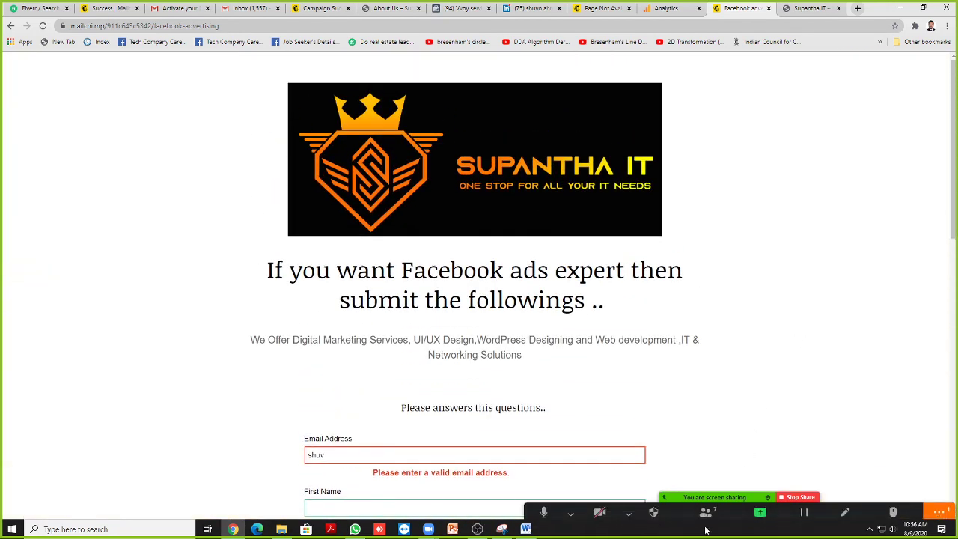
pyautogui.click(930, 495)
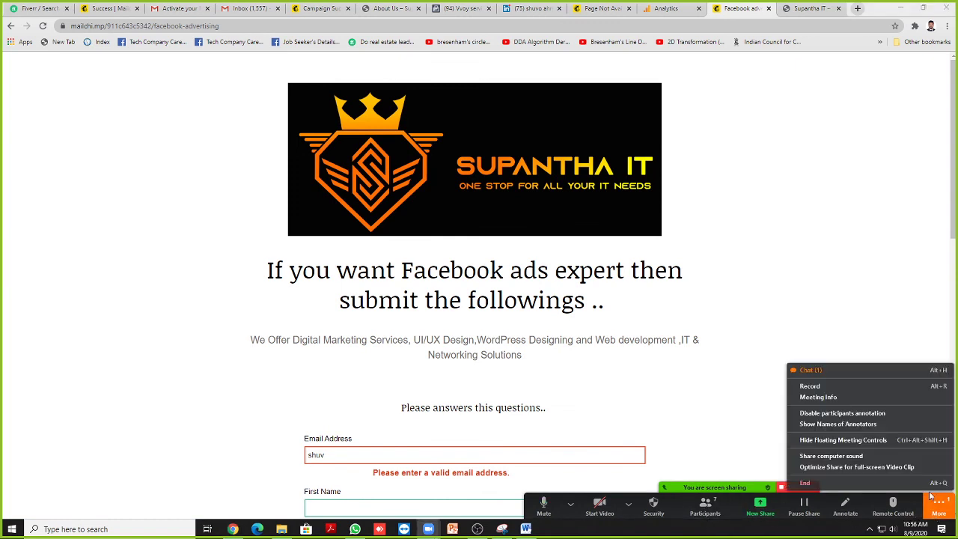
pyautogui.click(876, 372)
pyautogui.moveTo(486, 176); pyautogui.dragTo(813, 188)
pyautogui.click(878, 189)
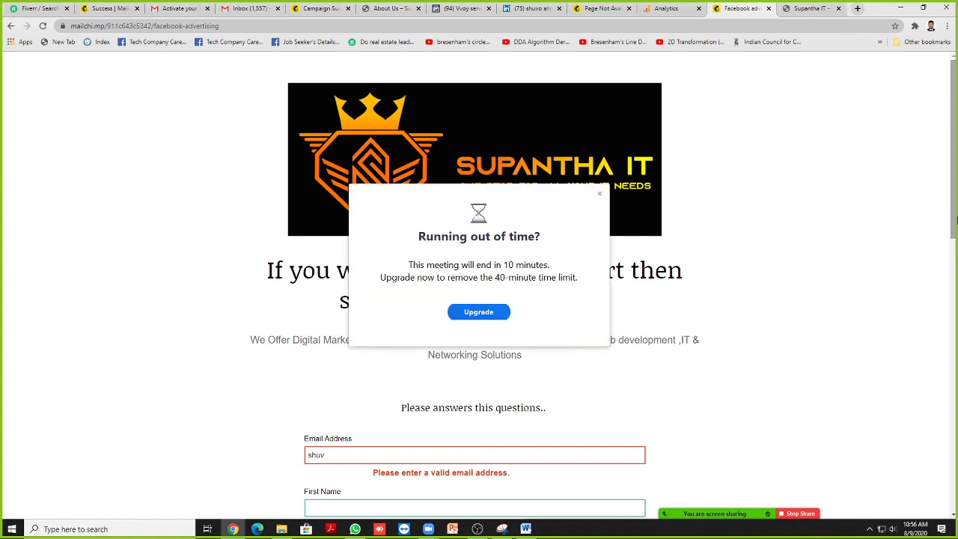
pyautogui.click(599, 197)
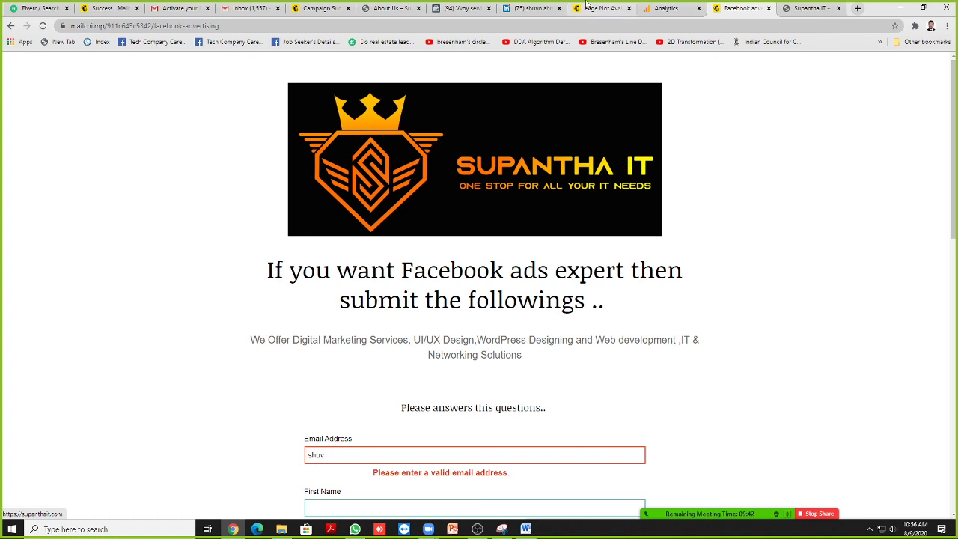
pyautogui.click(592, 8)
# - Go to Campaigns > All campaigns and filter by the Ads type, which shows no campaigns
pyautogui.click(321, 8)
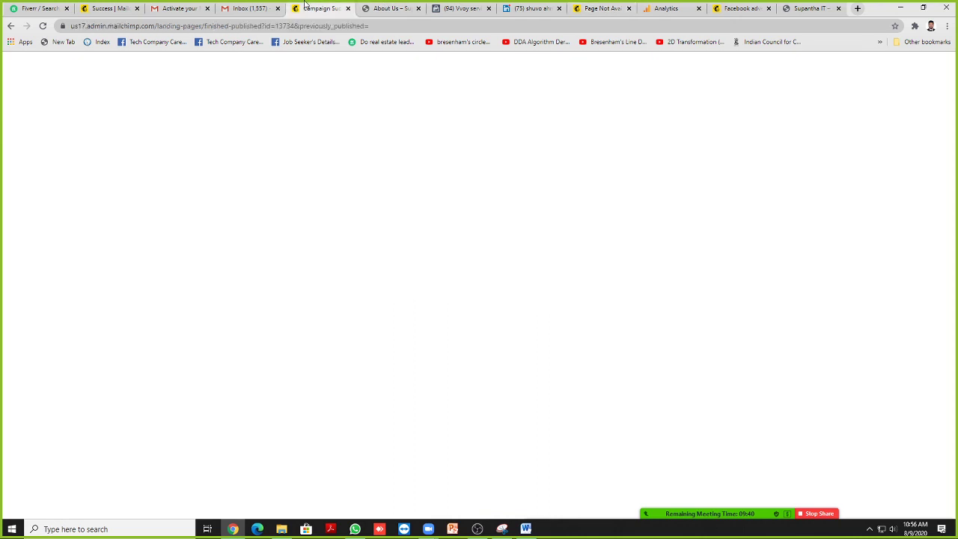
pyautogui.click(61, 70)
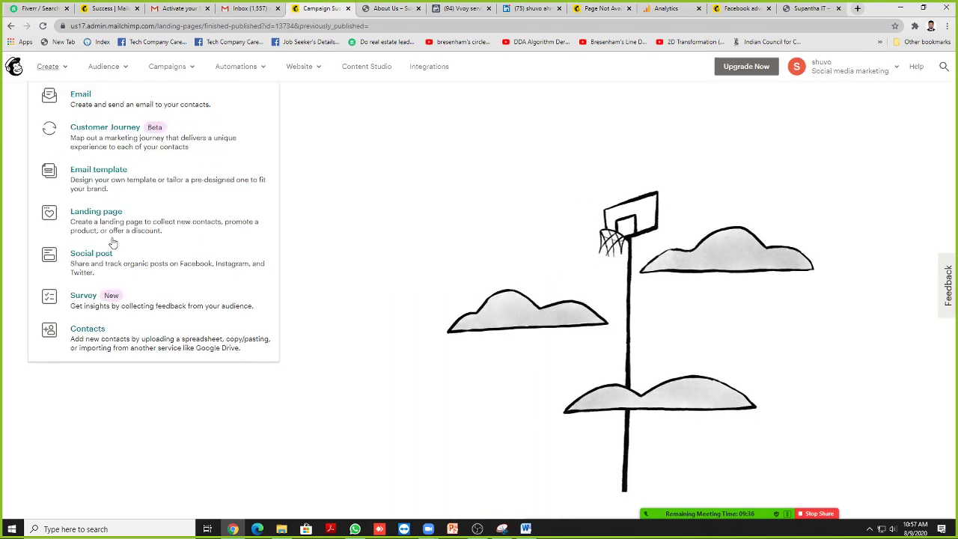
pyautogui.click(126, 68)
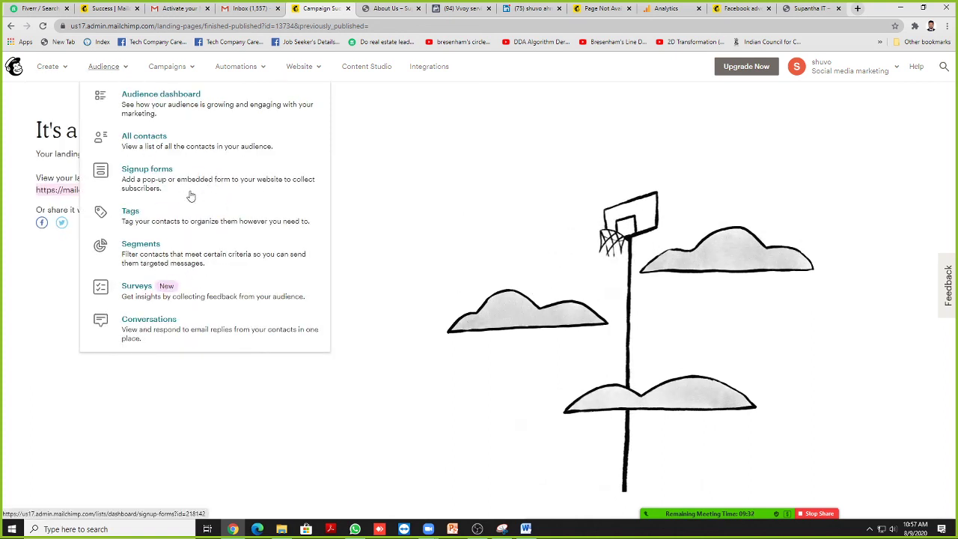
pyautogui.click(176, 69)
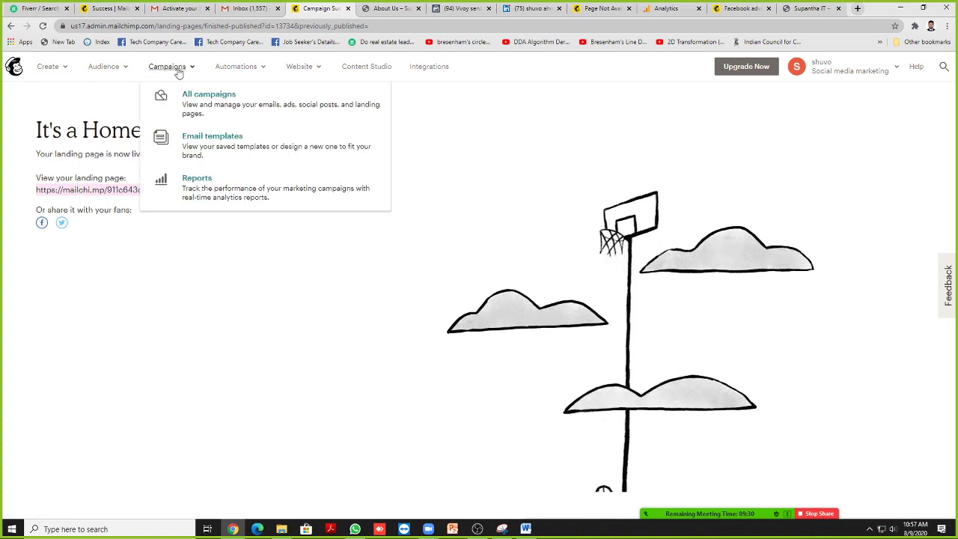
pyautogui.click(214, 103)
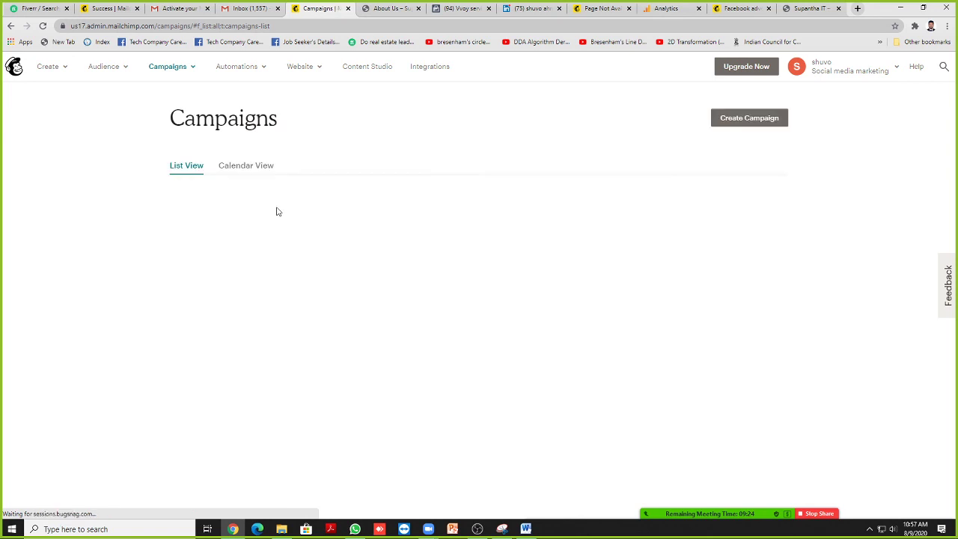
pyautogui.scroll(-2, 297, 247)
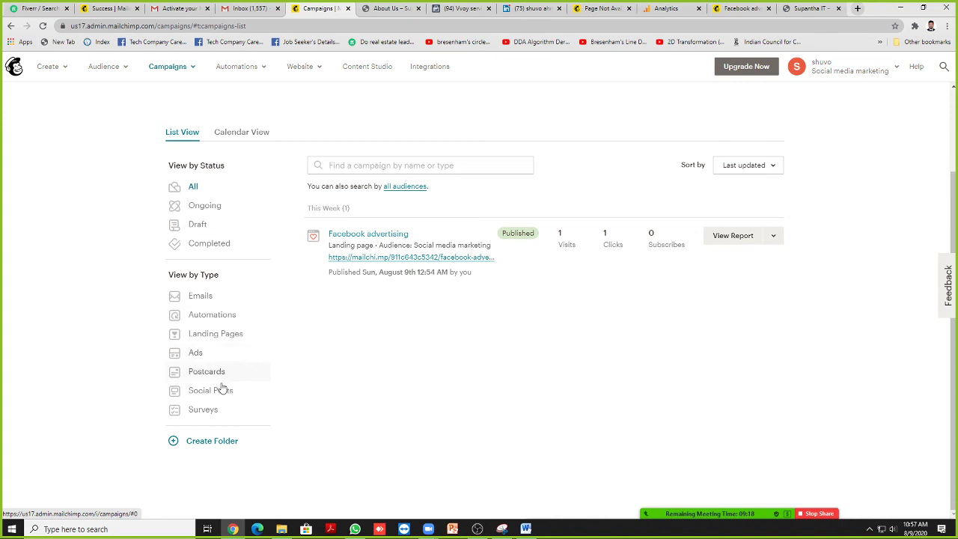
pyautogui.scroll(2, 395, 346)
pyautogui.scroll(-2, 393, 344)
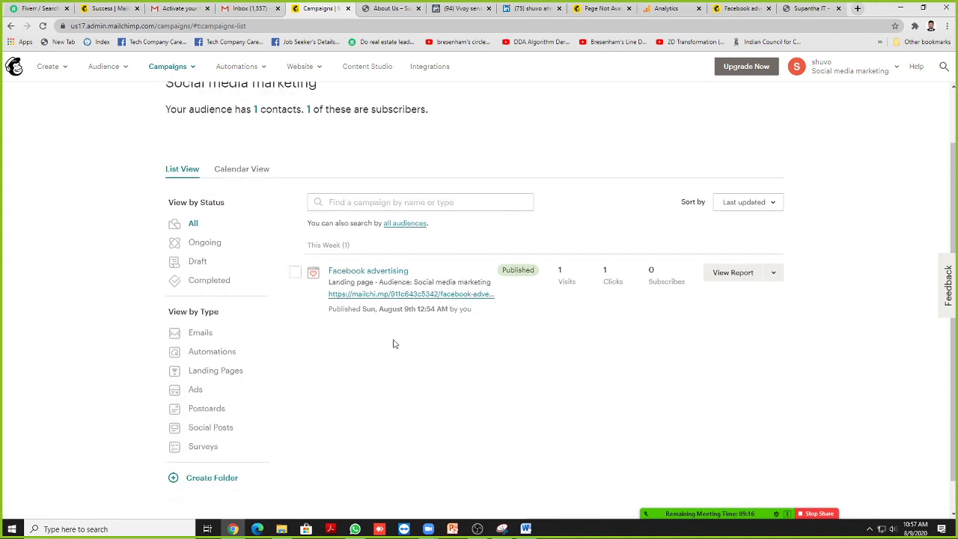
pyautogui.click(197, 353)
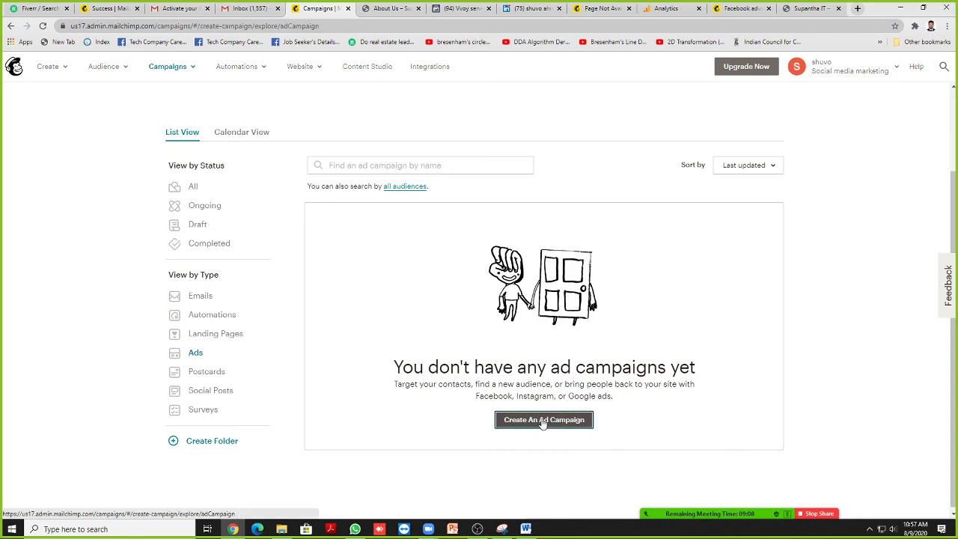
# - Create a Facebook / Instagram ad campaign named 'supantha it', begin it, and accept the terms
pyautogui.click(538, 413)
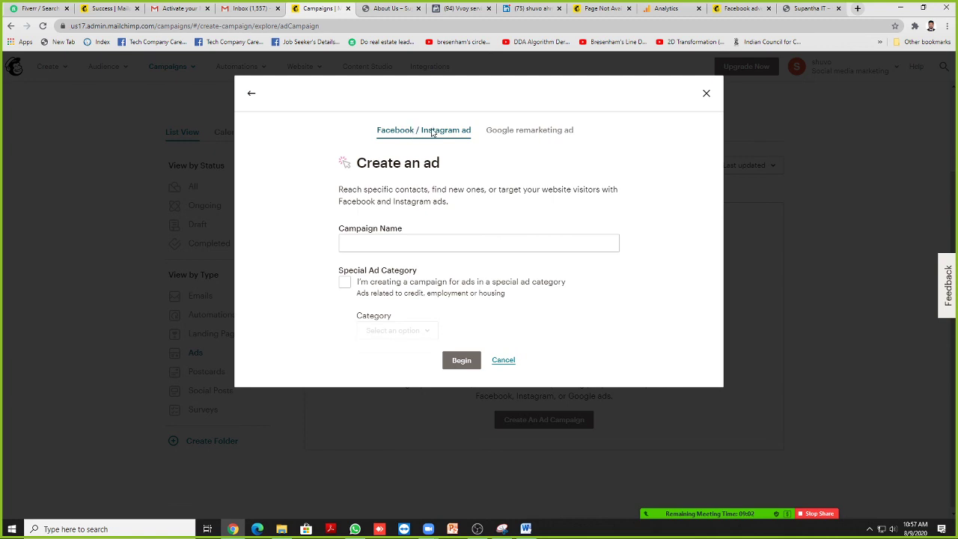
pyautogui.click(523, 133)
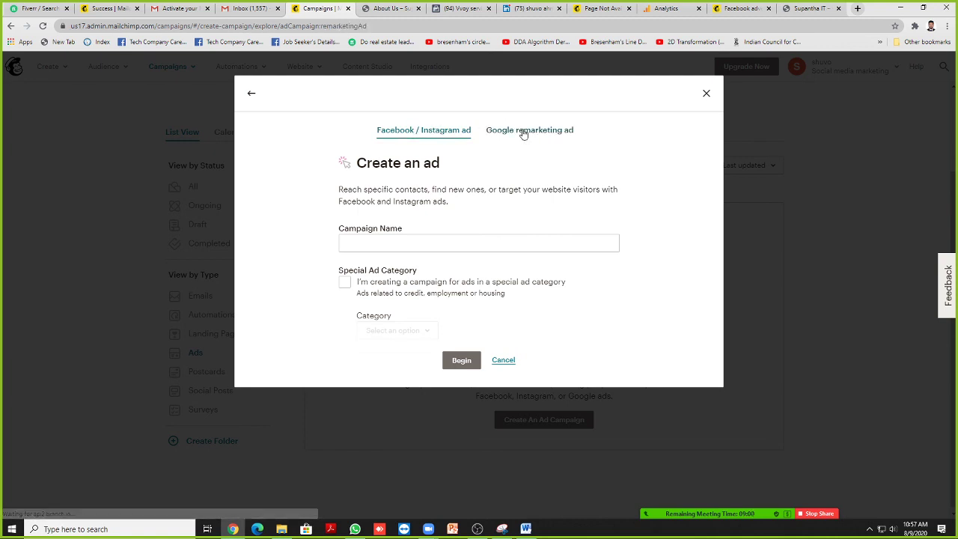
pyautogui.click(433, 133)
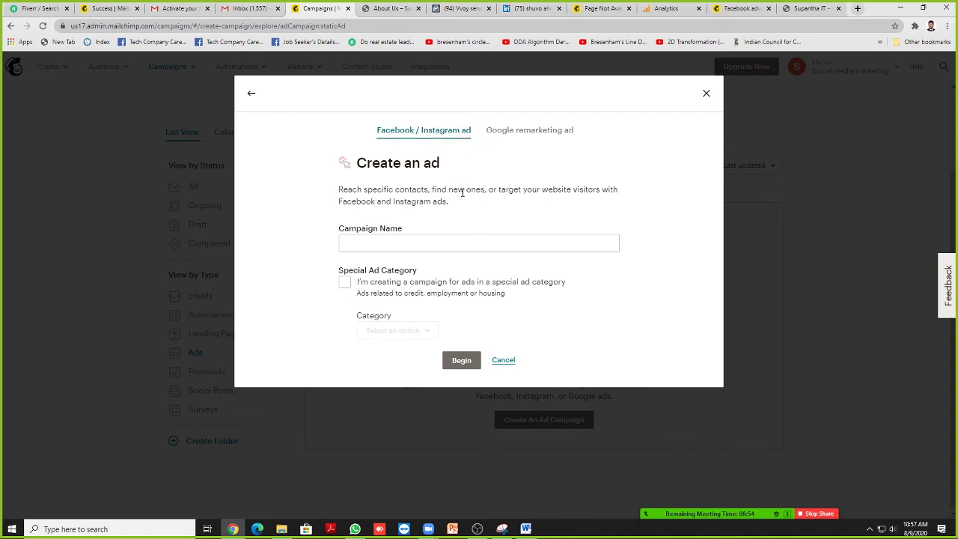
pyautogui.click(394, 247)
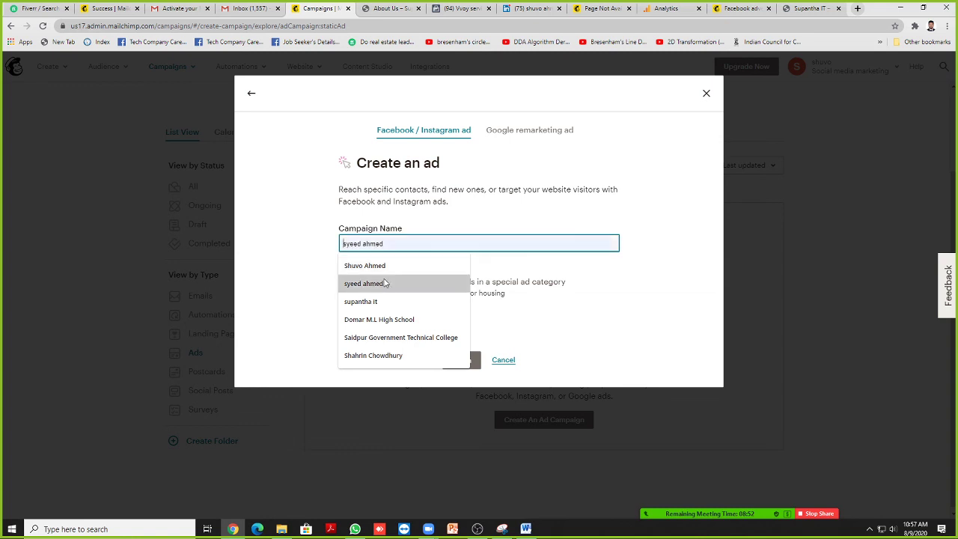
pyautogui.click(379, 302)
pyautogui.click(281, 278)
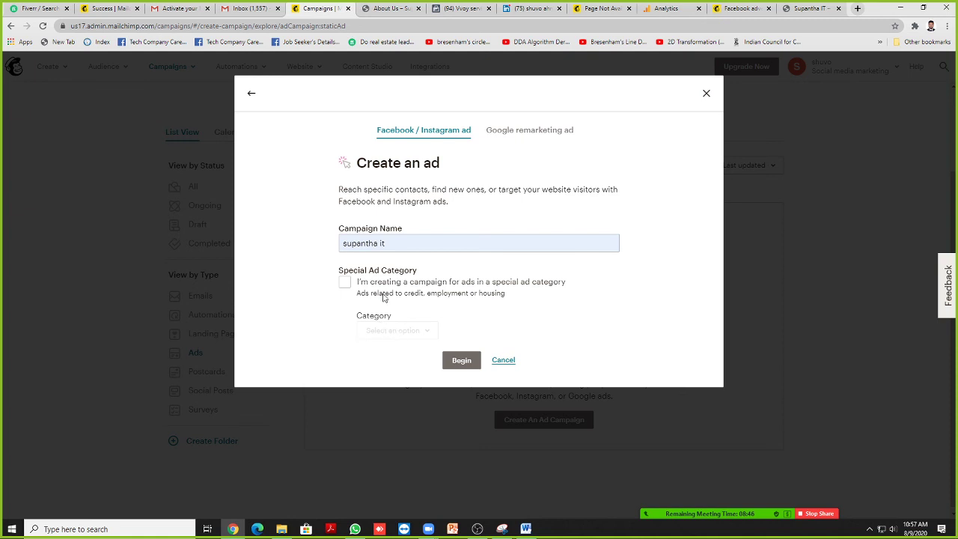
pyautogui.click(466, 362)
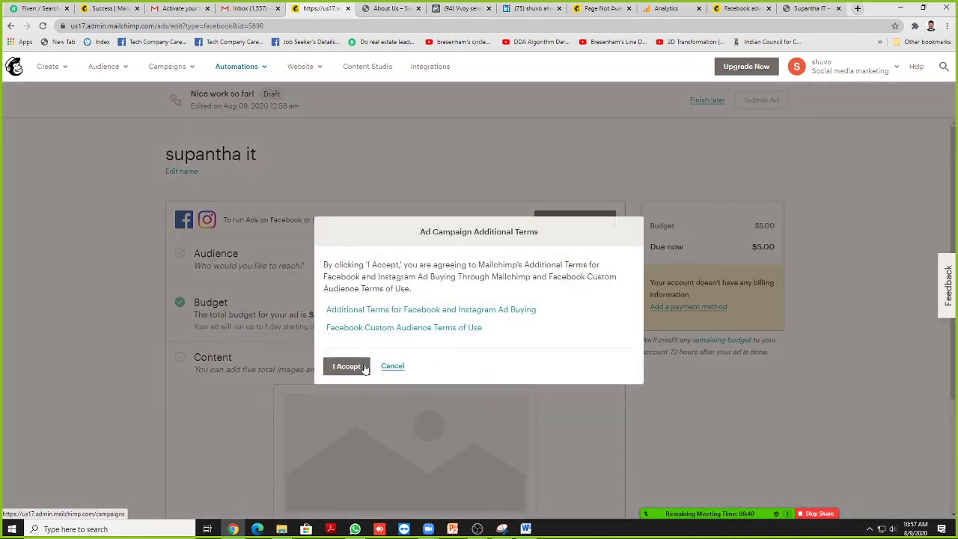
pyautogui.click(355, 366)
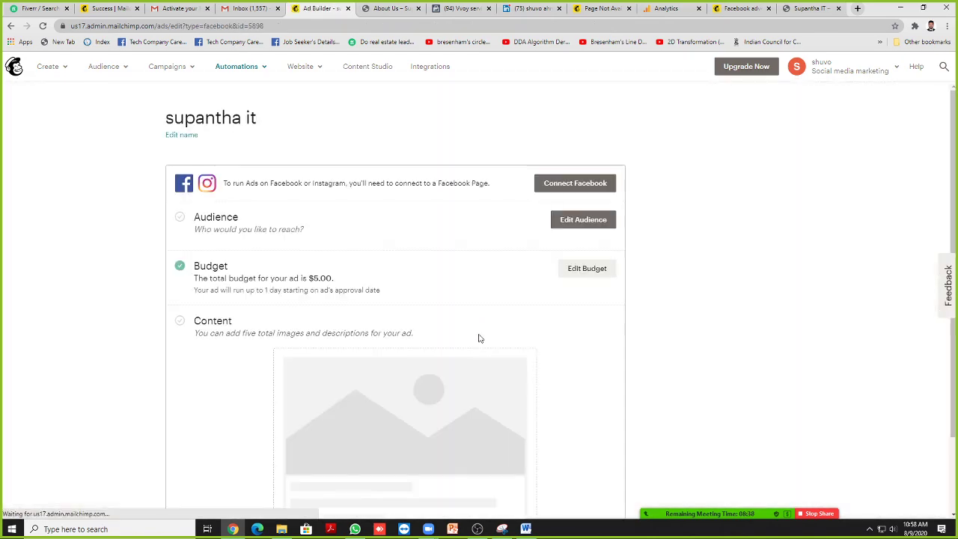
pyautogui.scroll(-1, 513, 258)
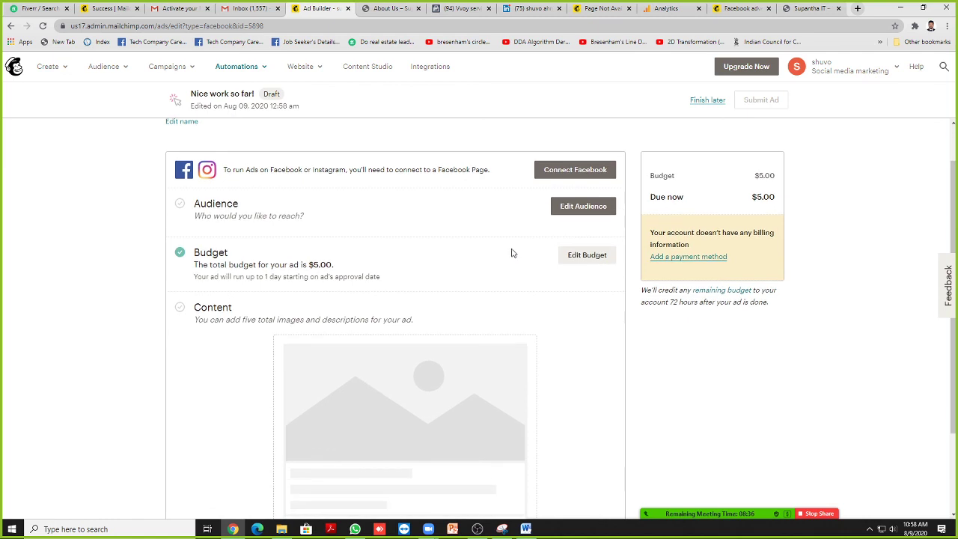
pyautogui.scroll(1, 511, 250)
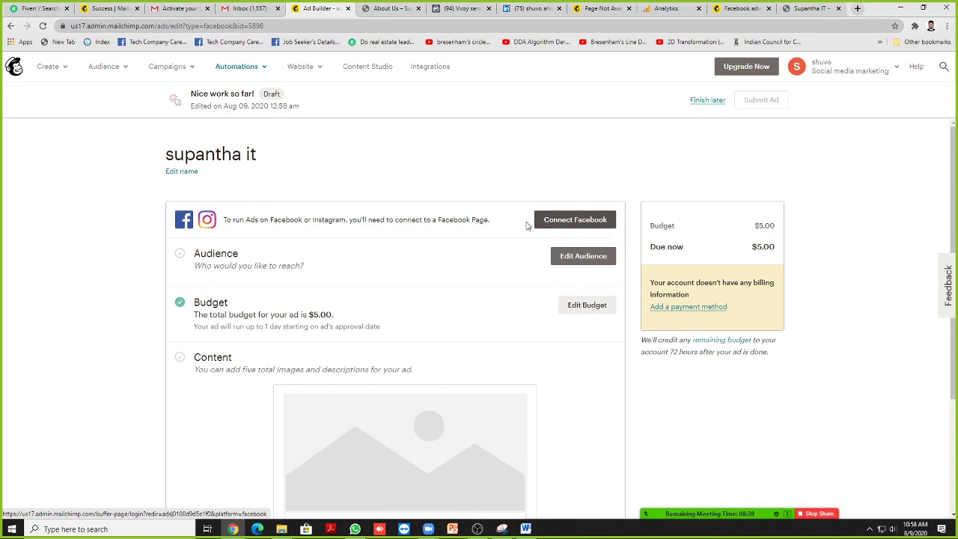
pyautogui.scroll(-2, 406, 227)
pyautogui.scroll(2, 387, 287)
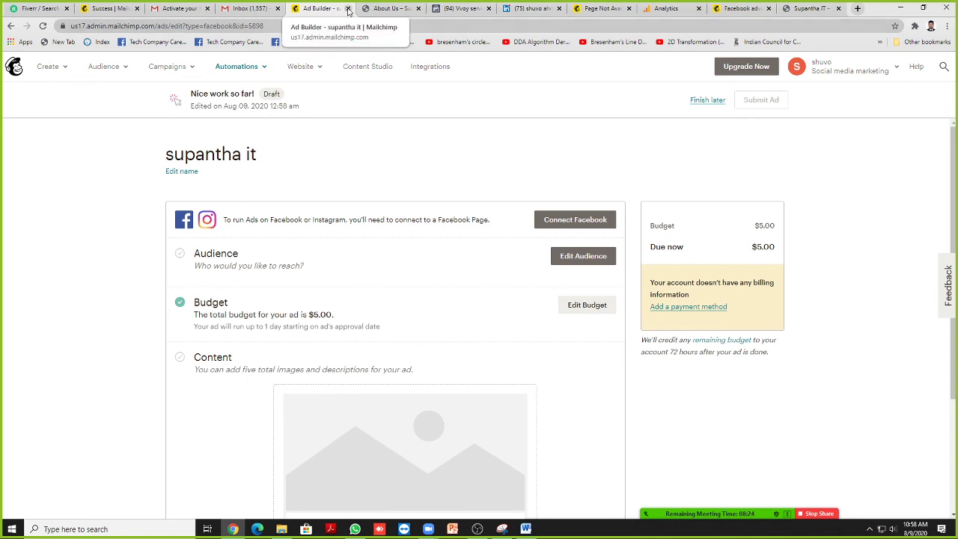
pyautogui.click(309, 73)
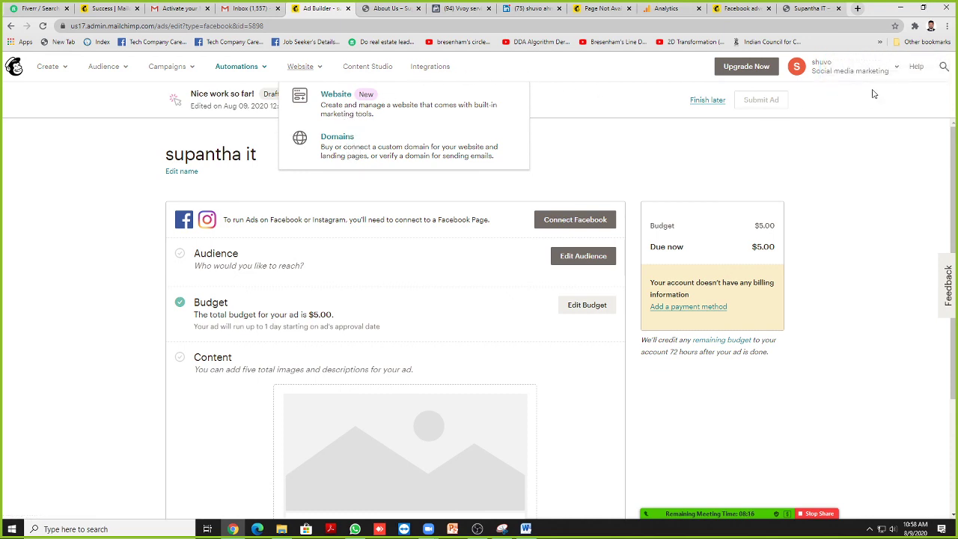
pyautogui.click(895, 72)
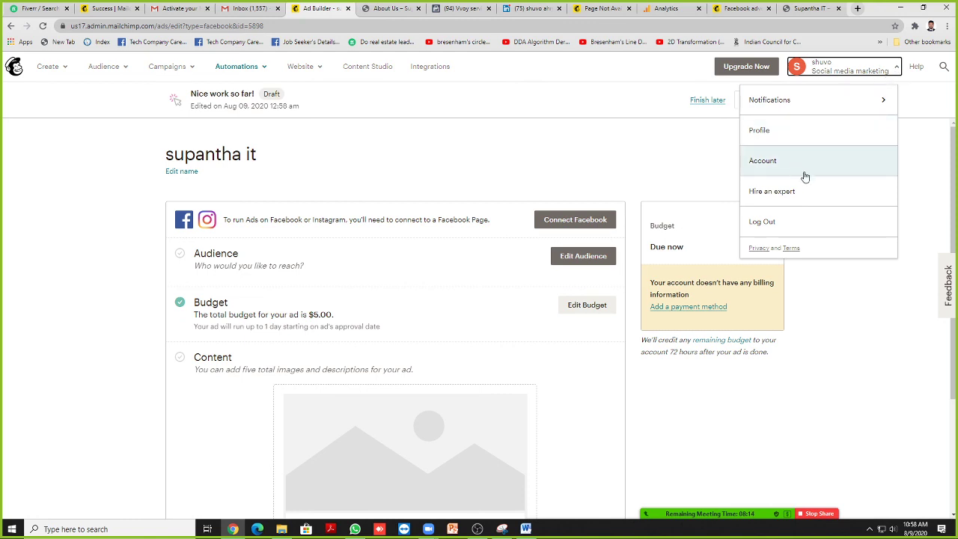
pyautogui.click(33, 198)
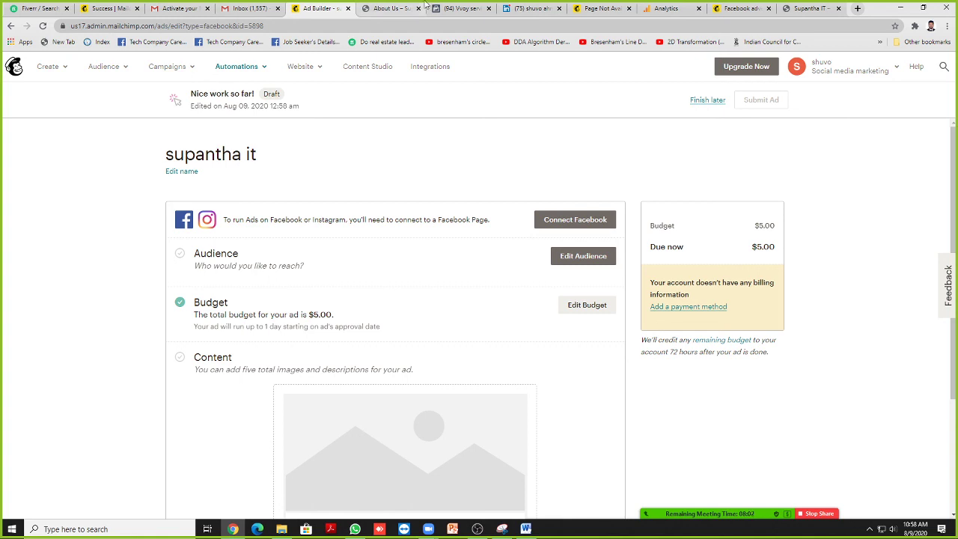
pyautogui.scroll(-1, 331, 182)
pyautogui.scroll(1, 329, 183)
pyautogui.scroll(-2, 454, 263)
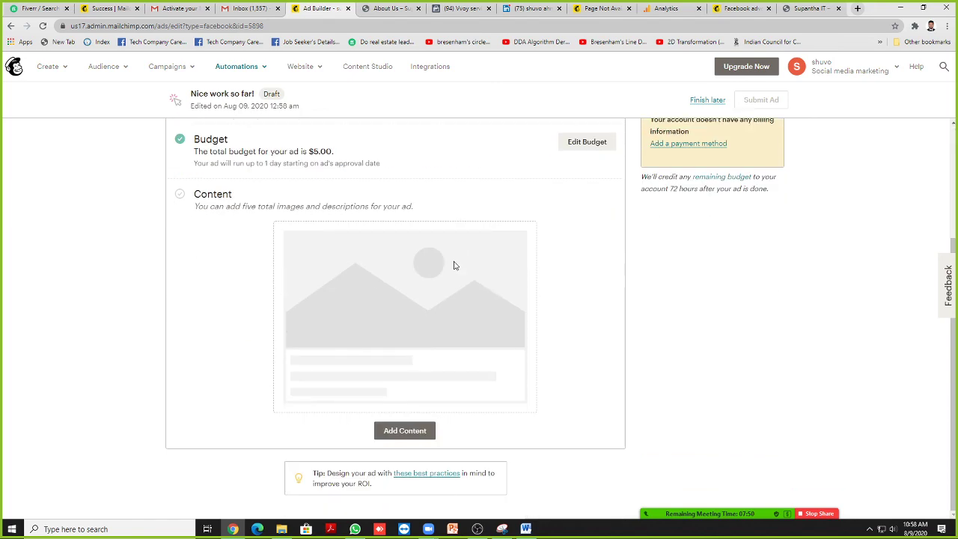
pyautogui.scroll(2, 453, 264)
pyautogui.scroll(-2, 458, 326)
pyautogui.scroll(2, 454, 328)
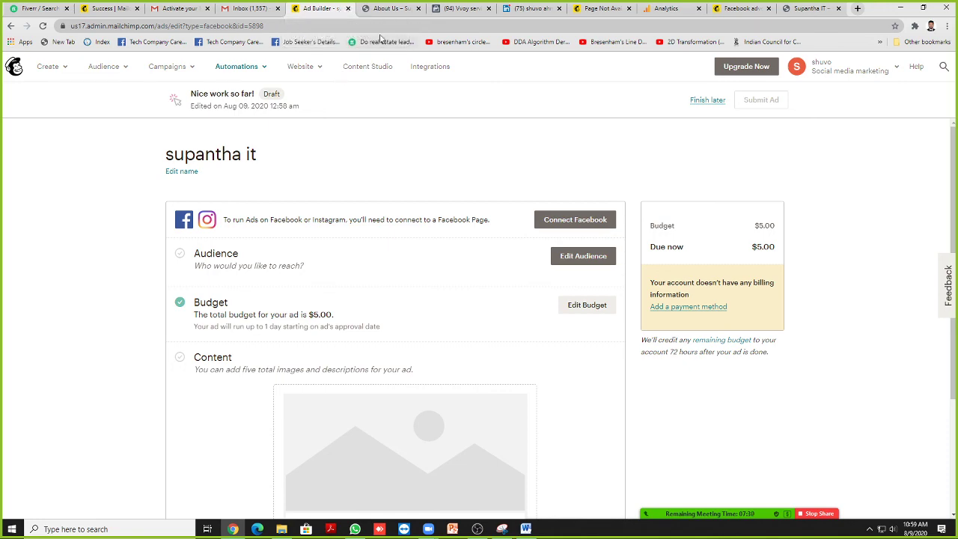
# - Close the Ad Builder and four leftover tabs, dismiss the account picker, and scroll the Home report
pyautogui.click(348, 9)
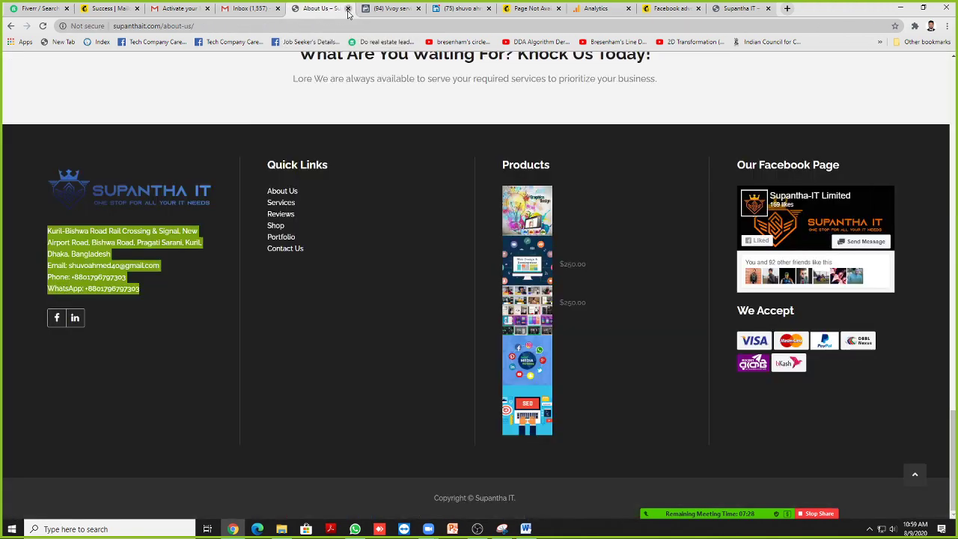
pyautogui.click(348, 9)
pyautogui.click(348, 9)
pyautogui.click(348, 9)
pyautogui.click(348, 9)
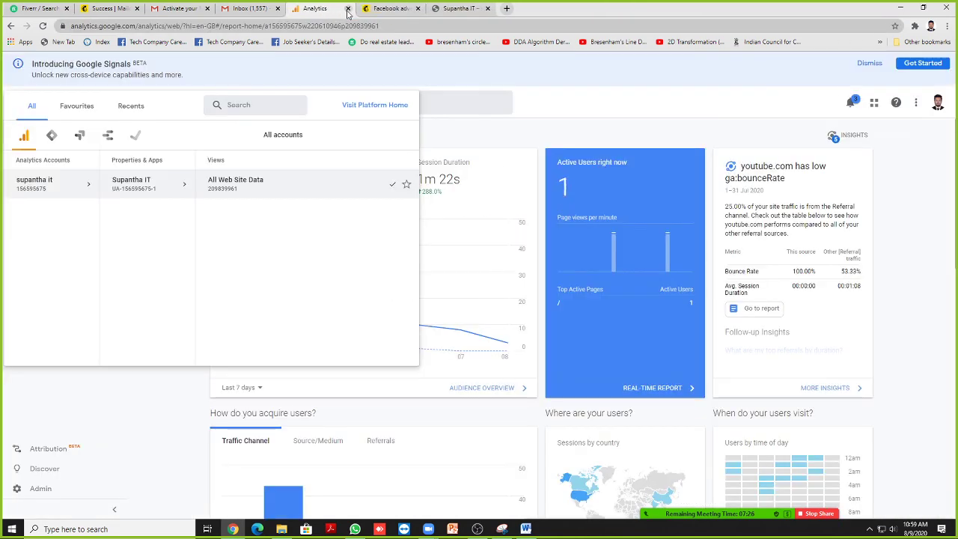
pyautogui.click(605, 104)
pyautogui.scroll(-3, 143, 195)
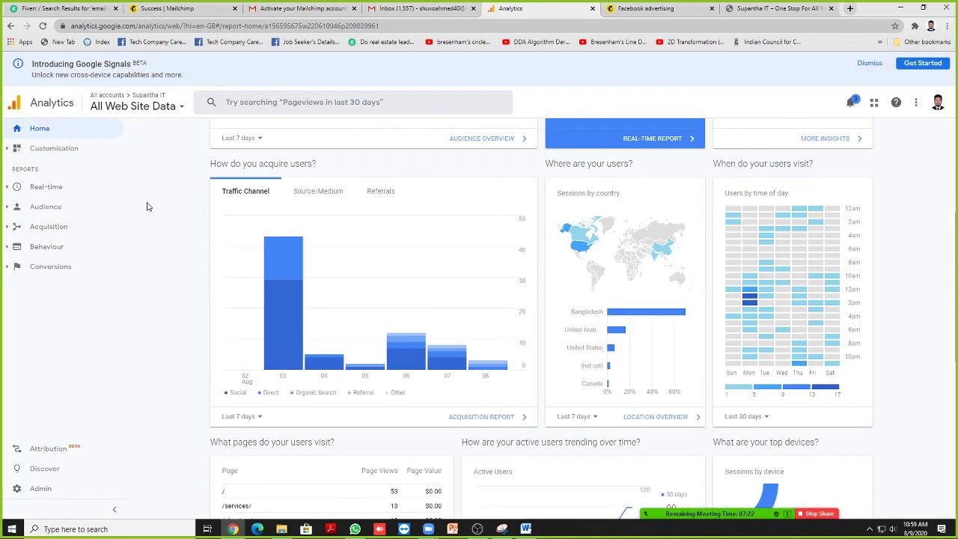
pyautogui.scroll(3, 142, 202)
pyautogui.scroll(-10, 134, 198)
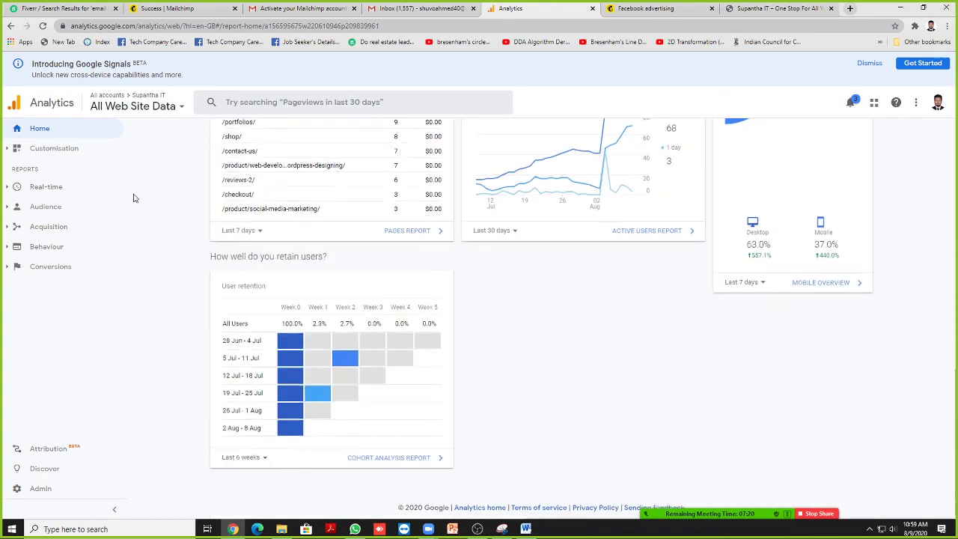
pyautogui.click(477, 529)
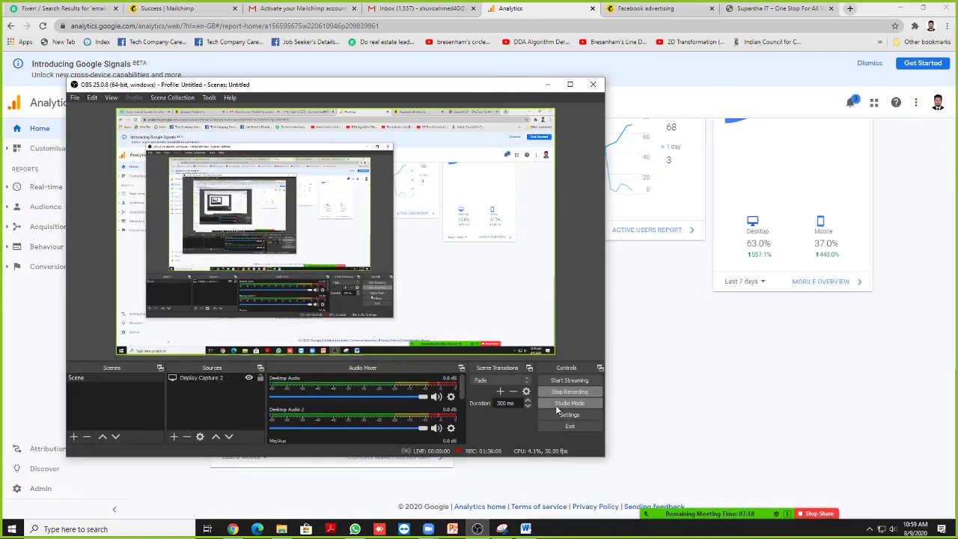